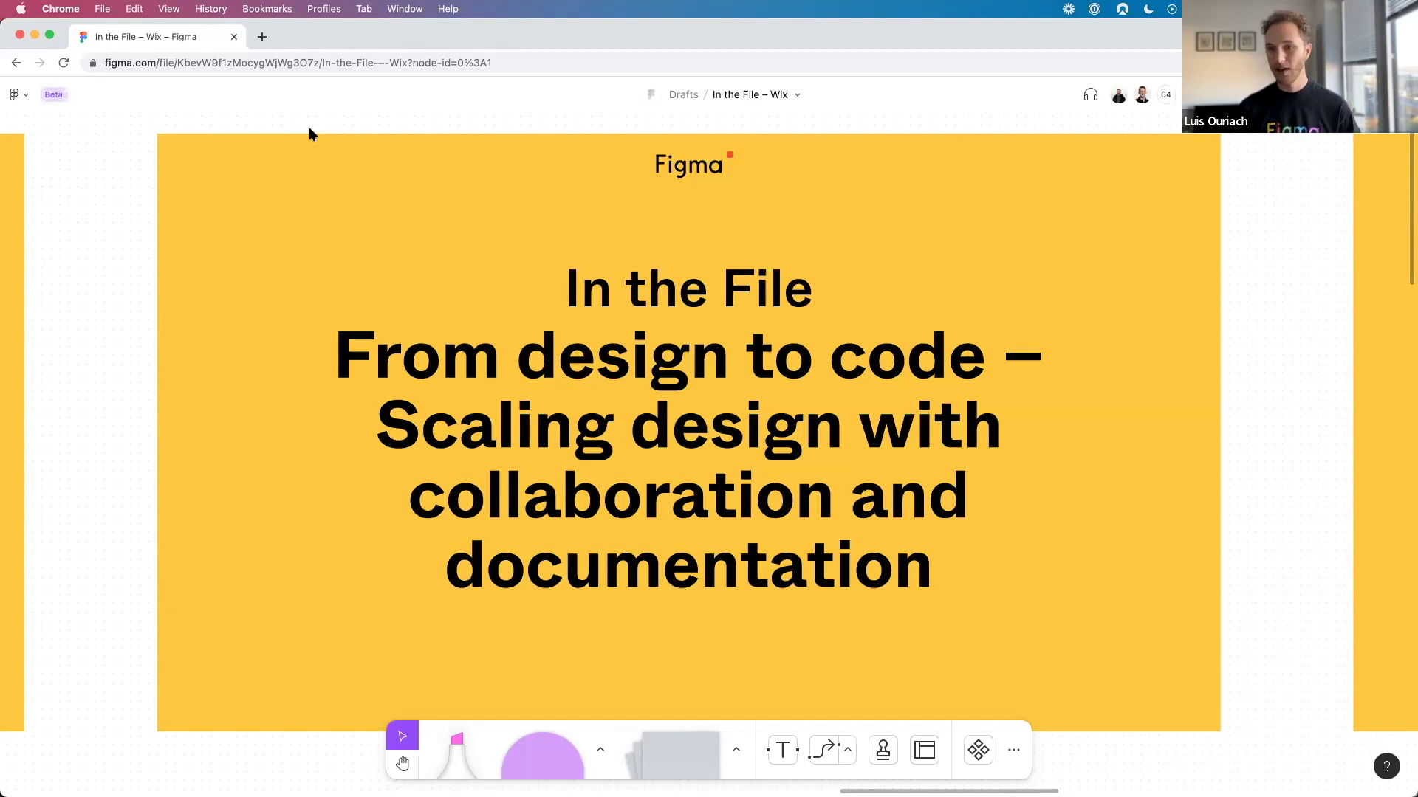
# Scroll right across the FigJam board to the attendee photo cards and handwritten 'yo!'
pyautogui.hscroll(15, 452, 185)
pyautogui.hscroll(2, 452, 188)
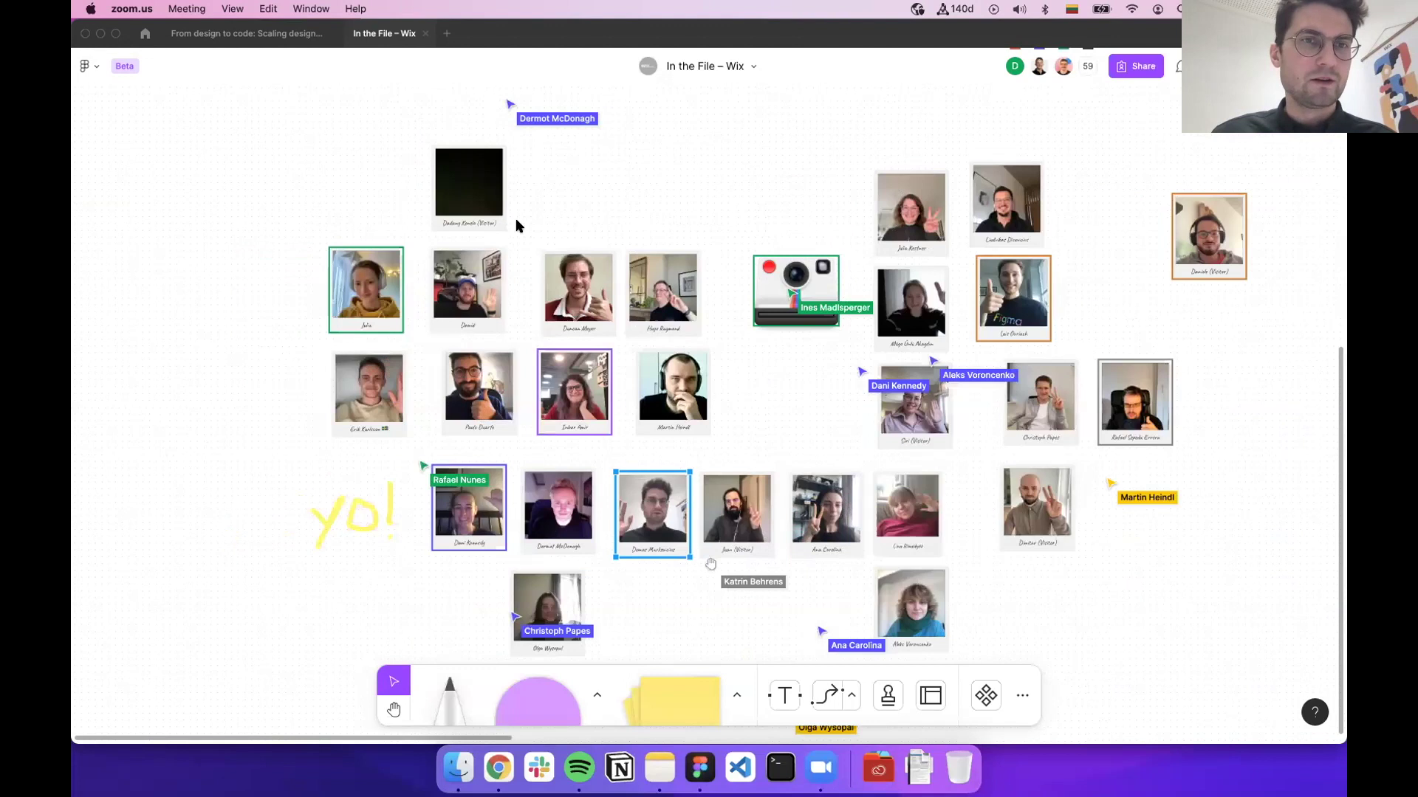
# Switch from the attendee board to the 'From design to code' design file
pyautogui.hscroll(1, 399, 214)
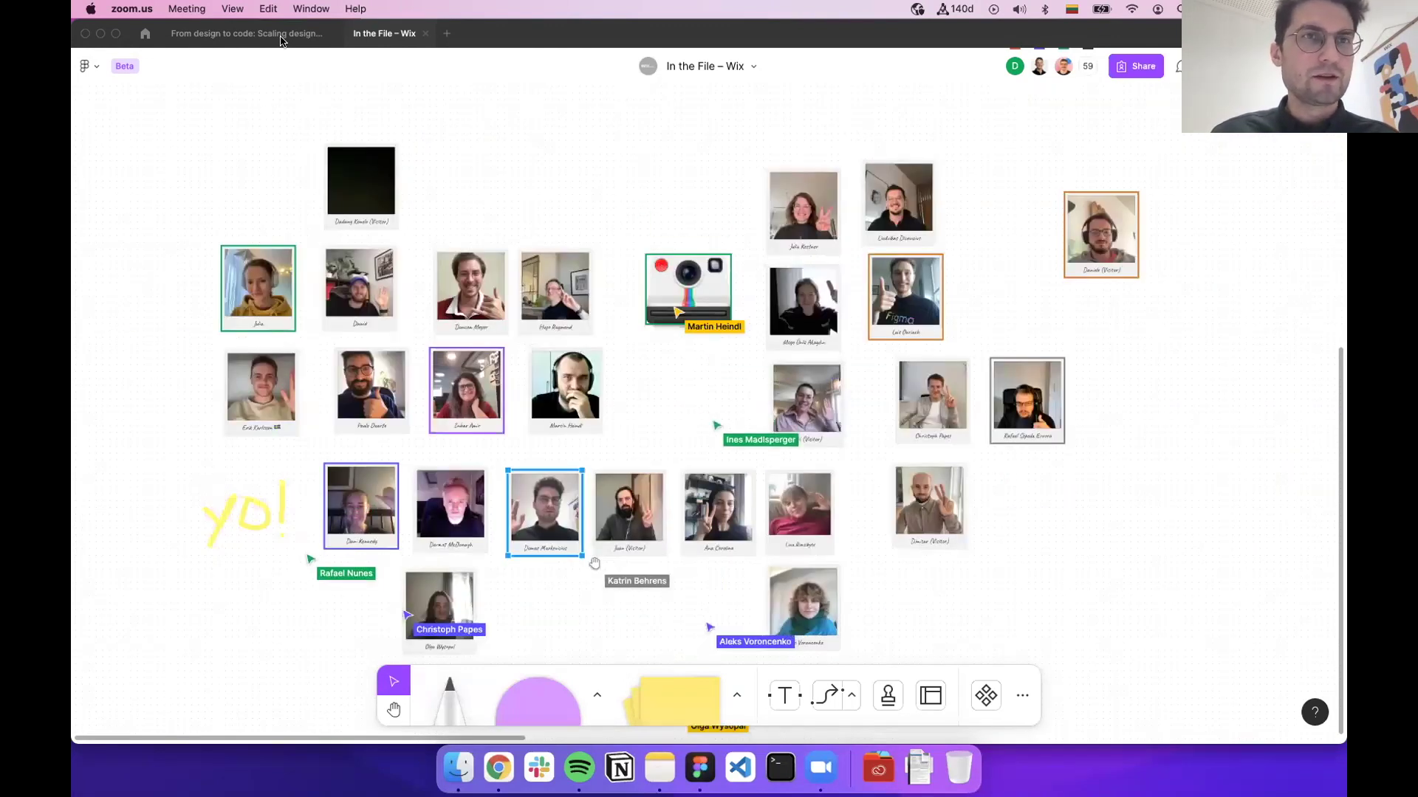
pyautogui.click(367, 33)
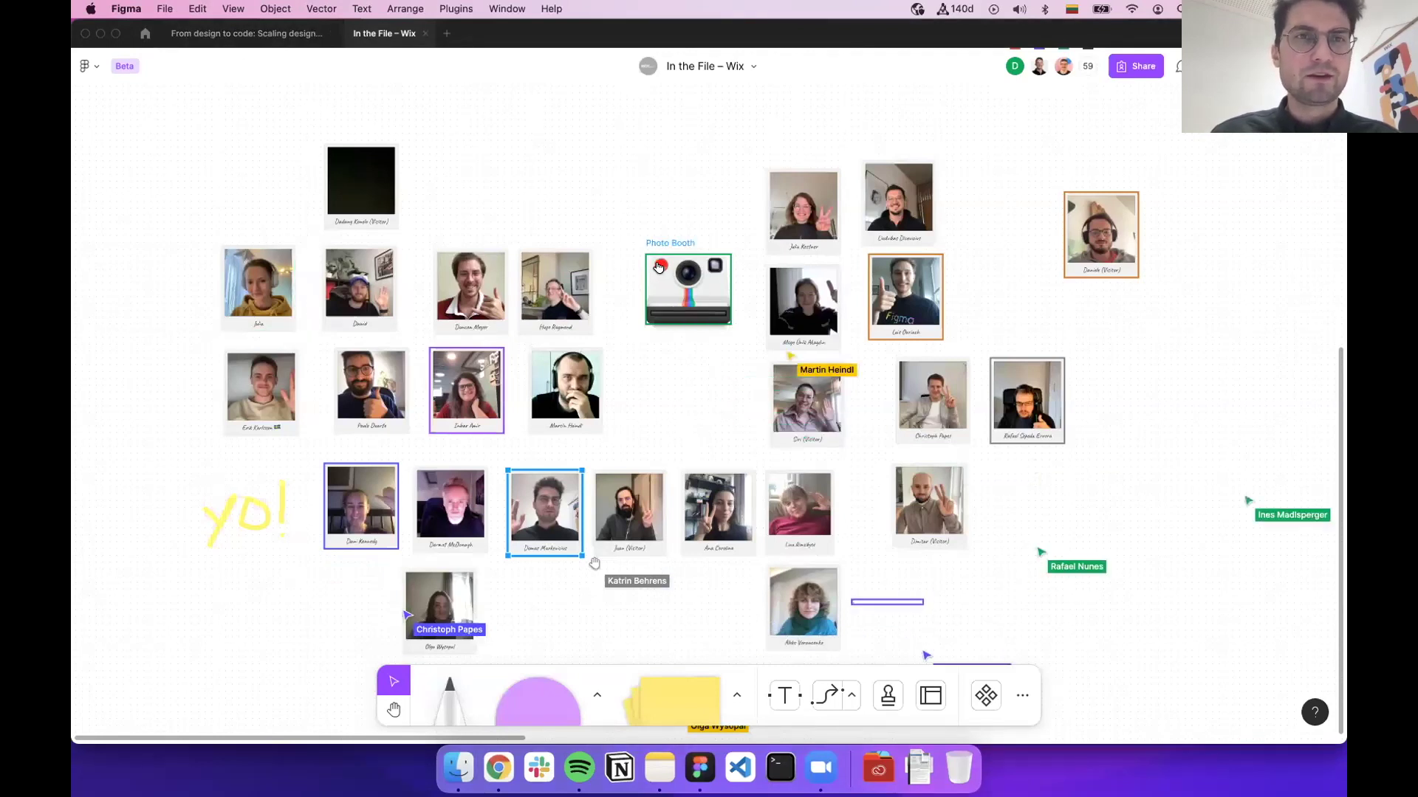
pyautogui.click(241, 35)
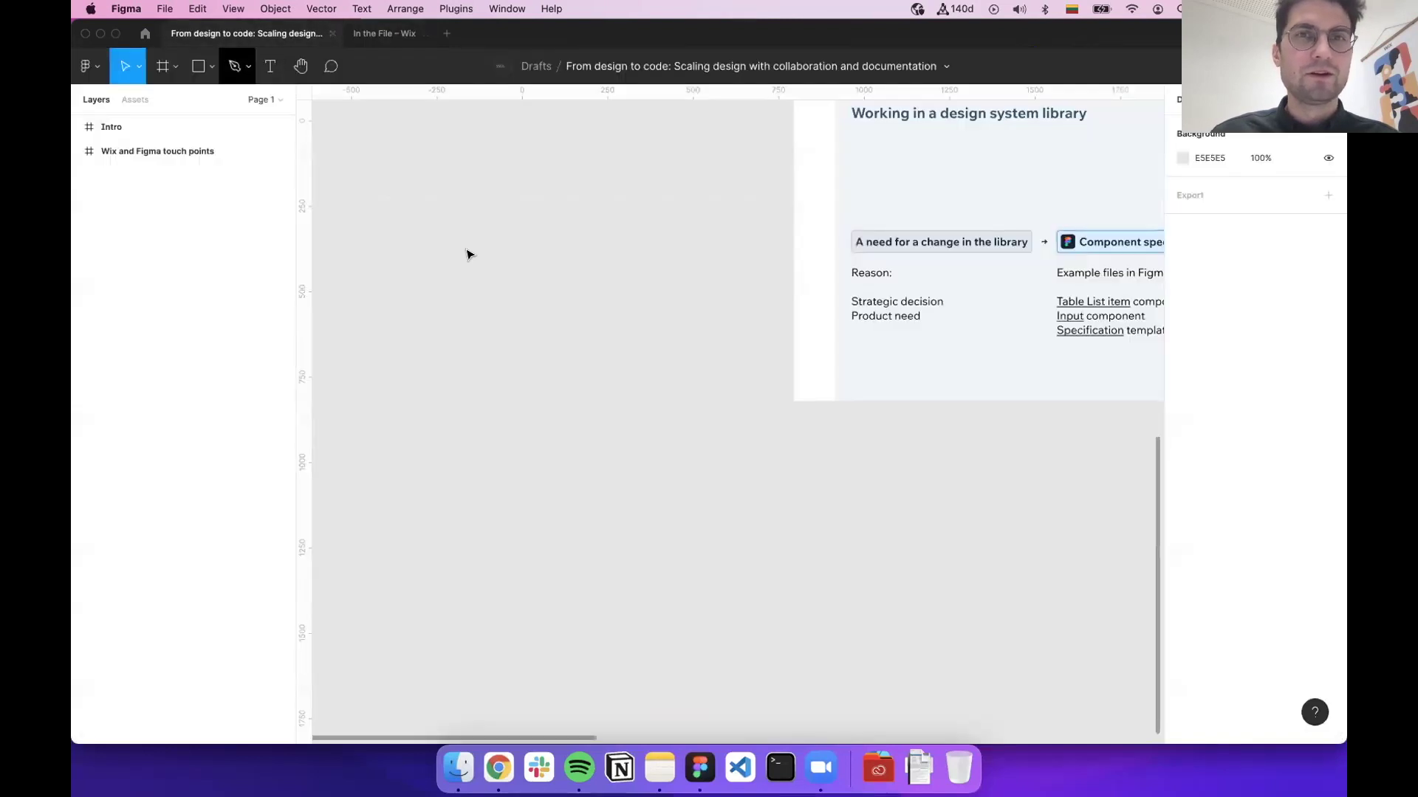
# Scroll up to the Intro frame and read through the Today's Plan agenda bullets
pyautogui.hscroll(5, 496, 269)
pyautogui.scroll(10, 496, 269)
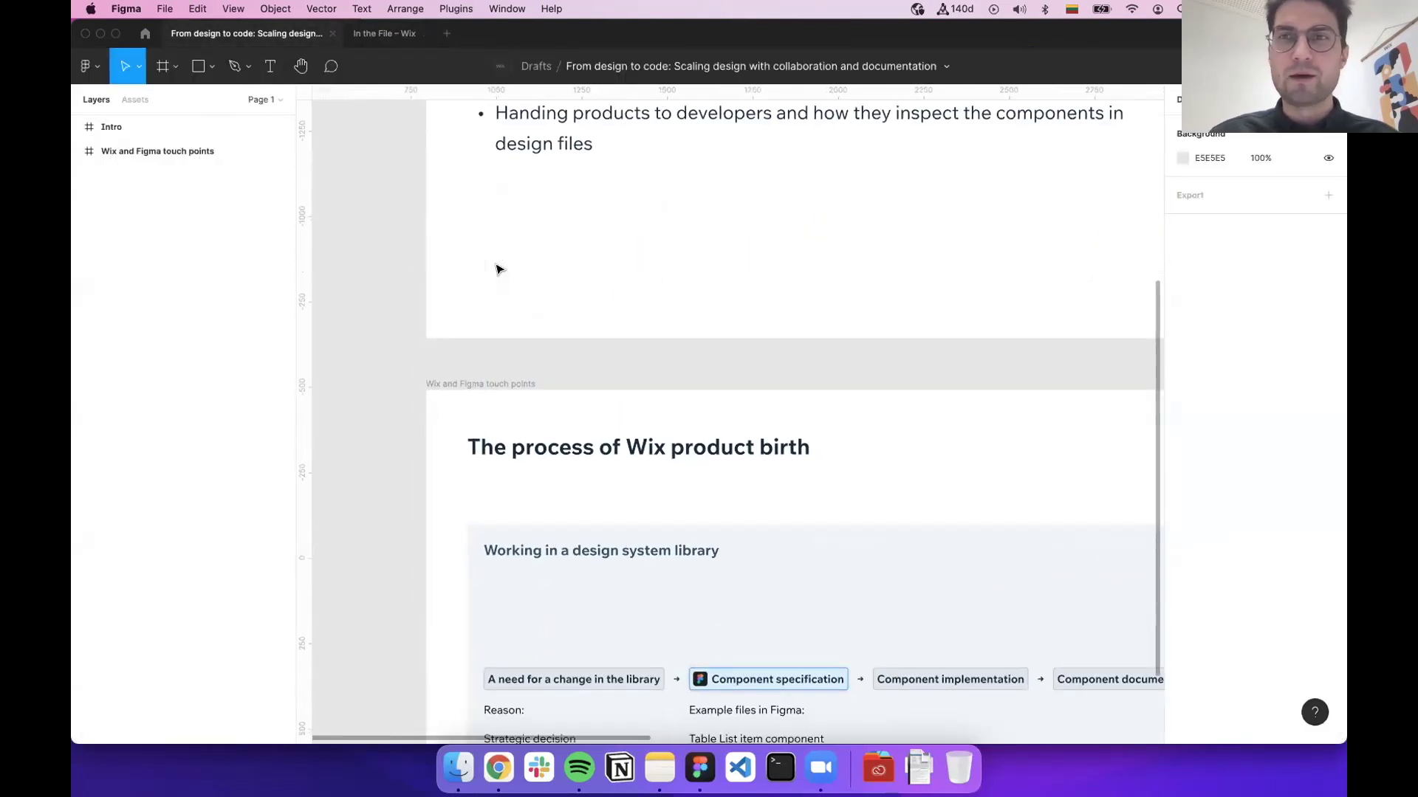
pyautogui.scroll(5, 496, 269)
pyautogui.hscroll(2, 496, 269)
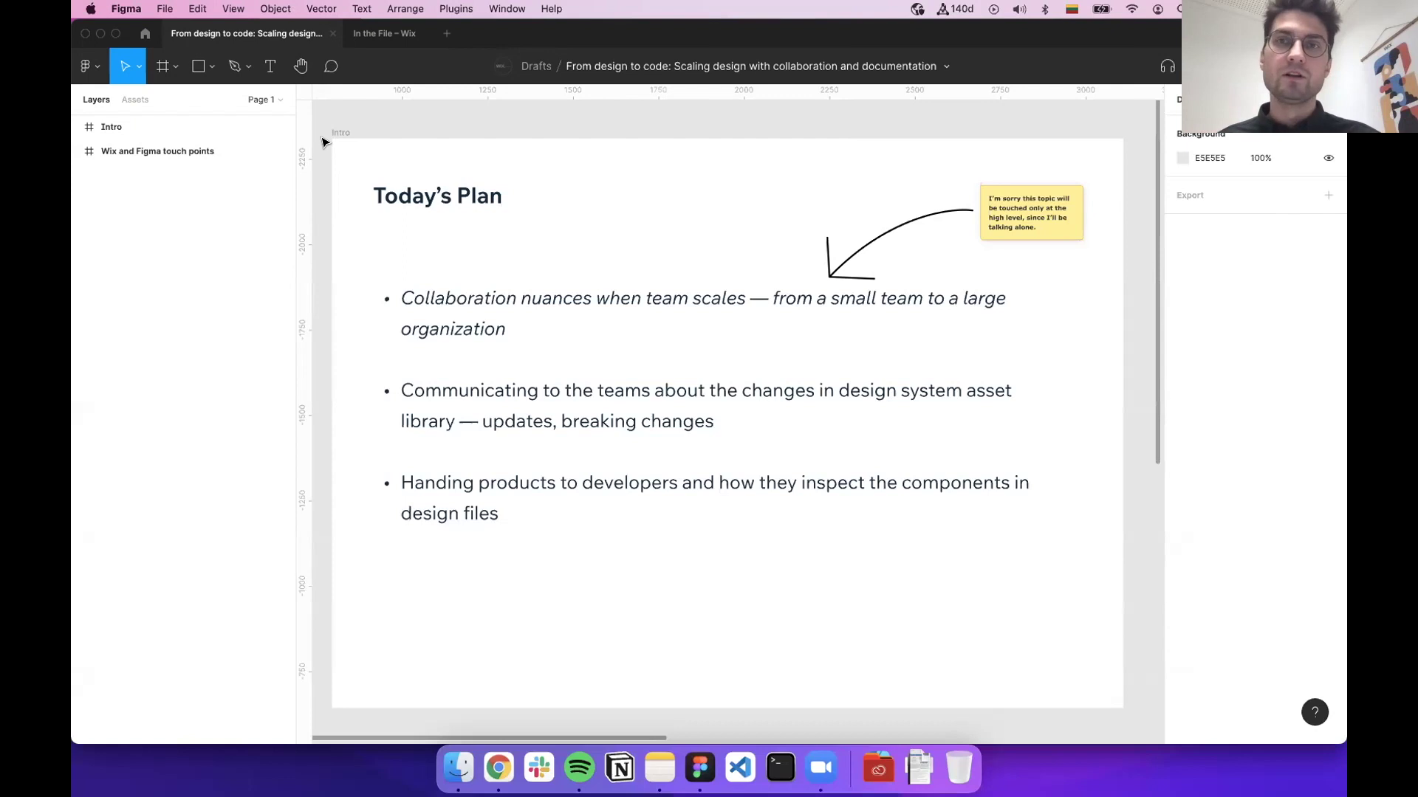
pyautogui.scroll(-3, 325, 141)
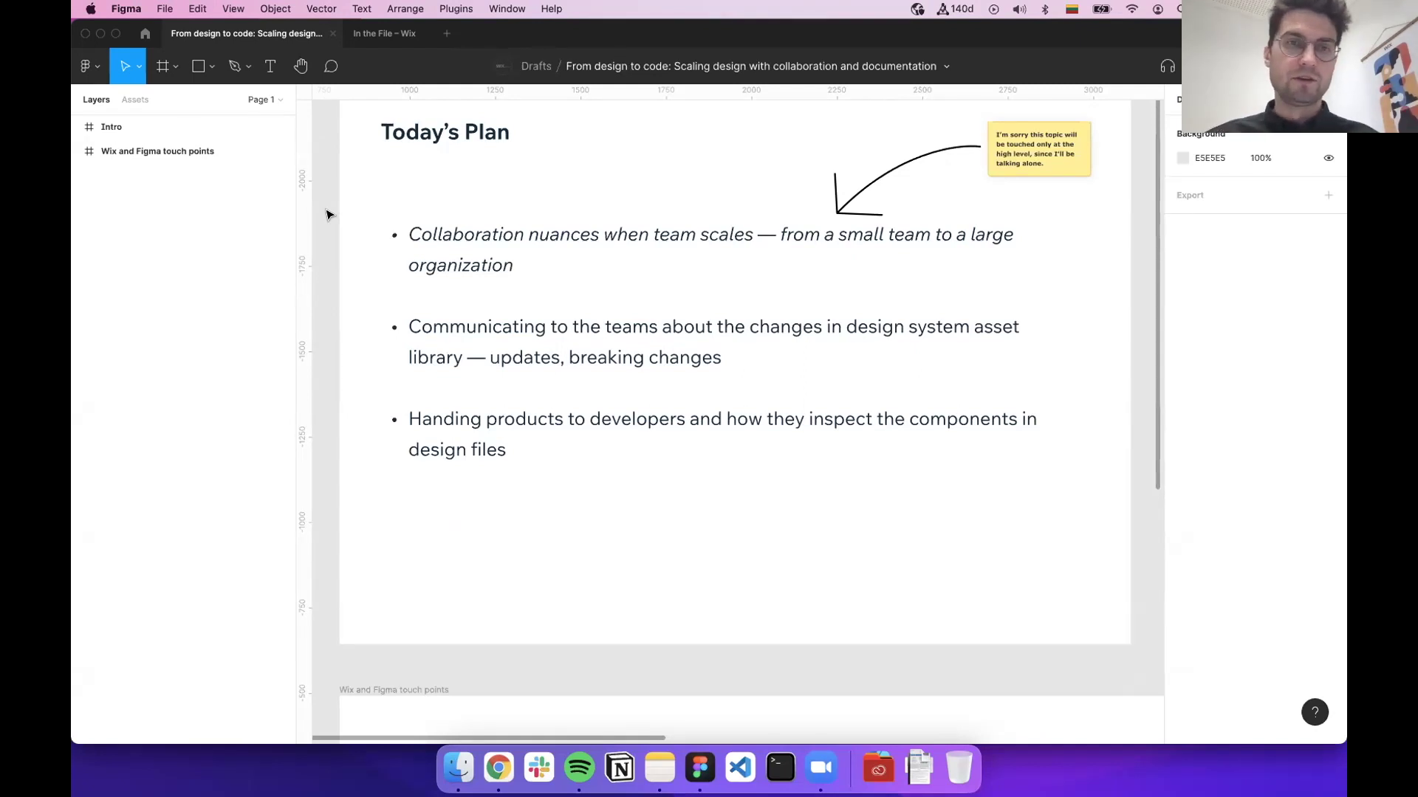
pyautogui.scroll(-3, 411, 402)
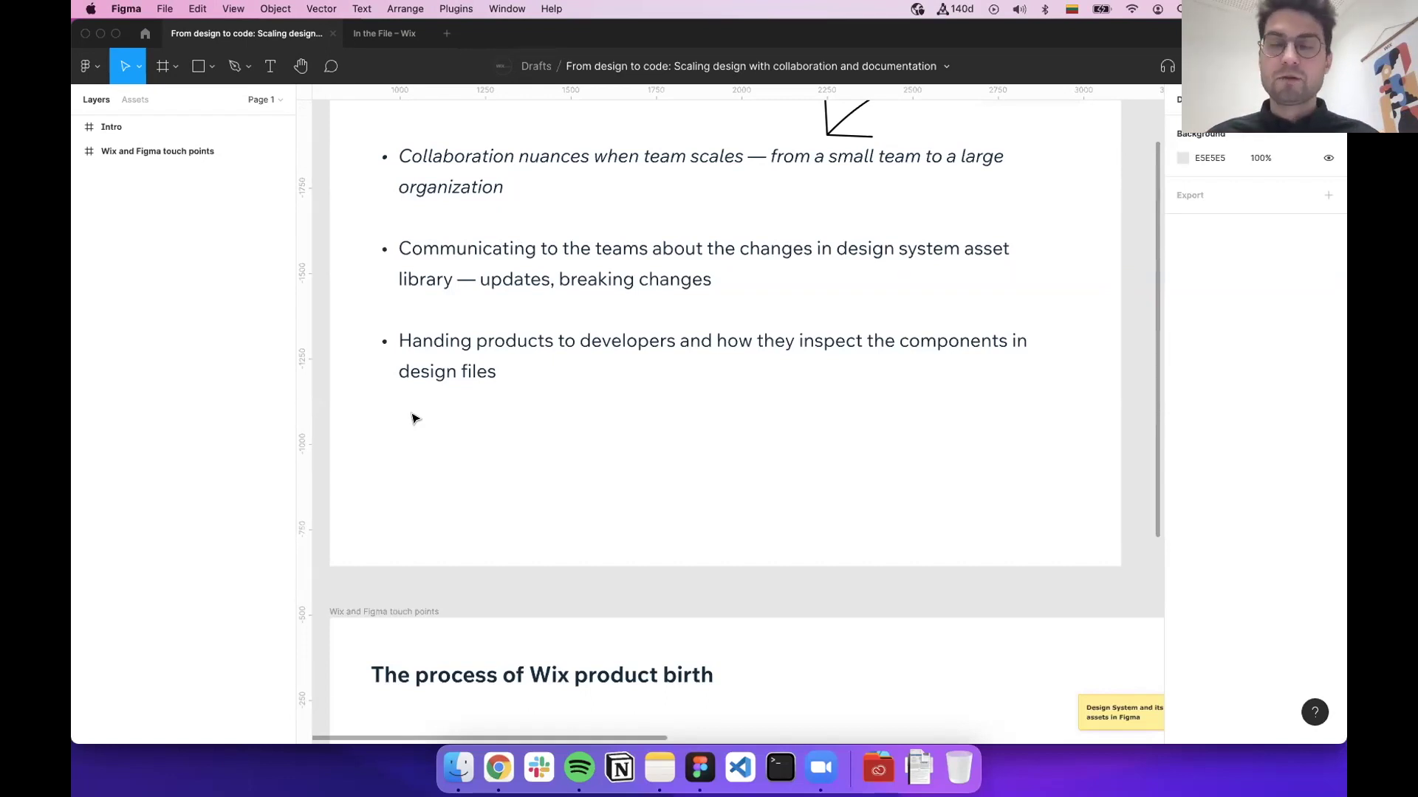
# Scroll down to the 'The process of Wix product birth' board with library and product workflows
pyautogui.scroll(-5, 411, 418)
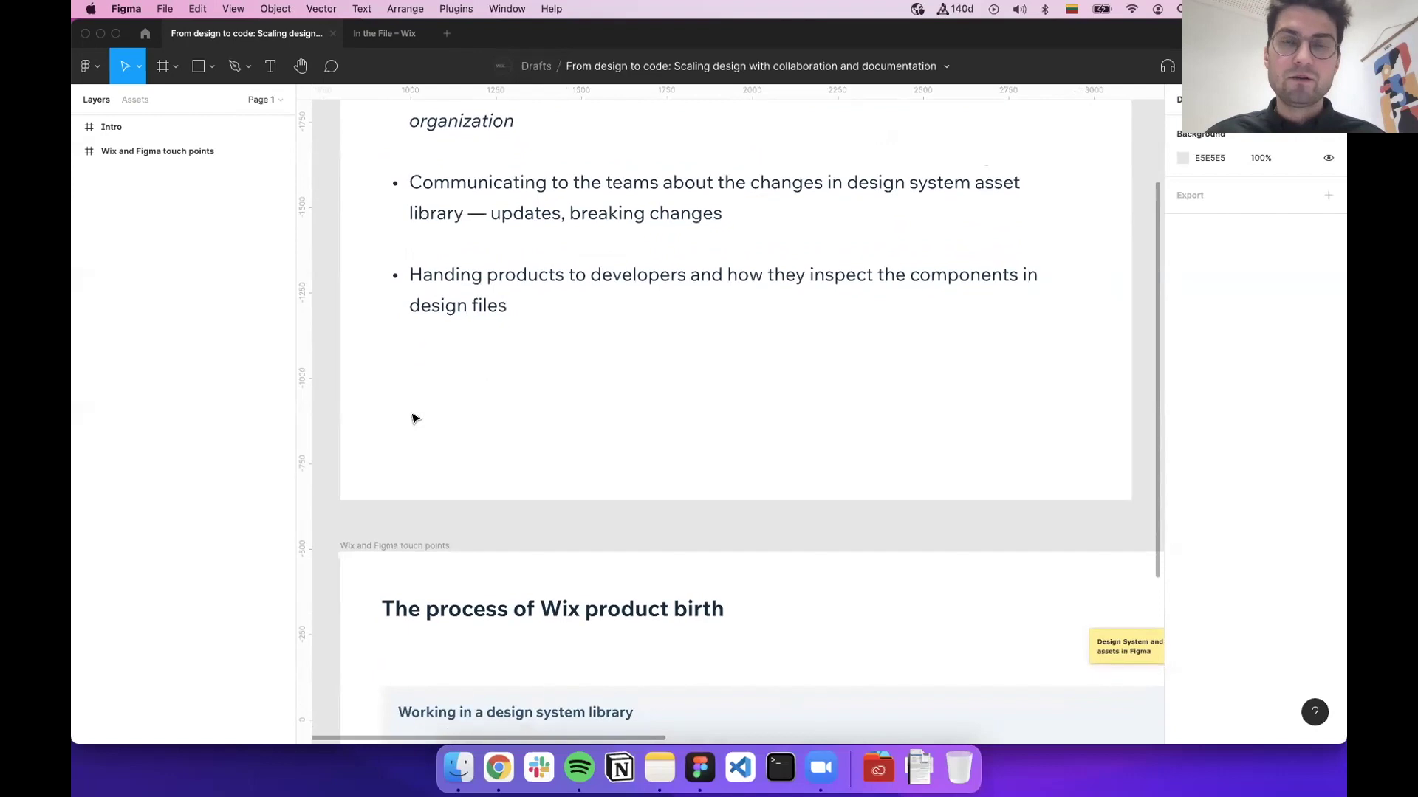
pyautogui.scroll(-4, 411, 419)
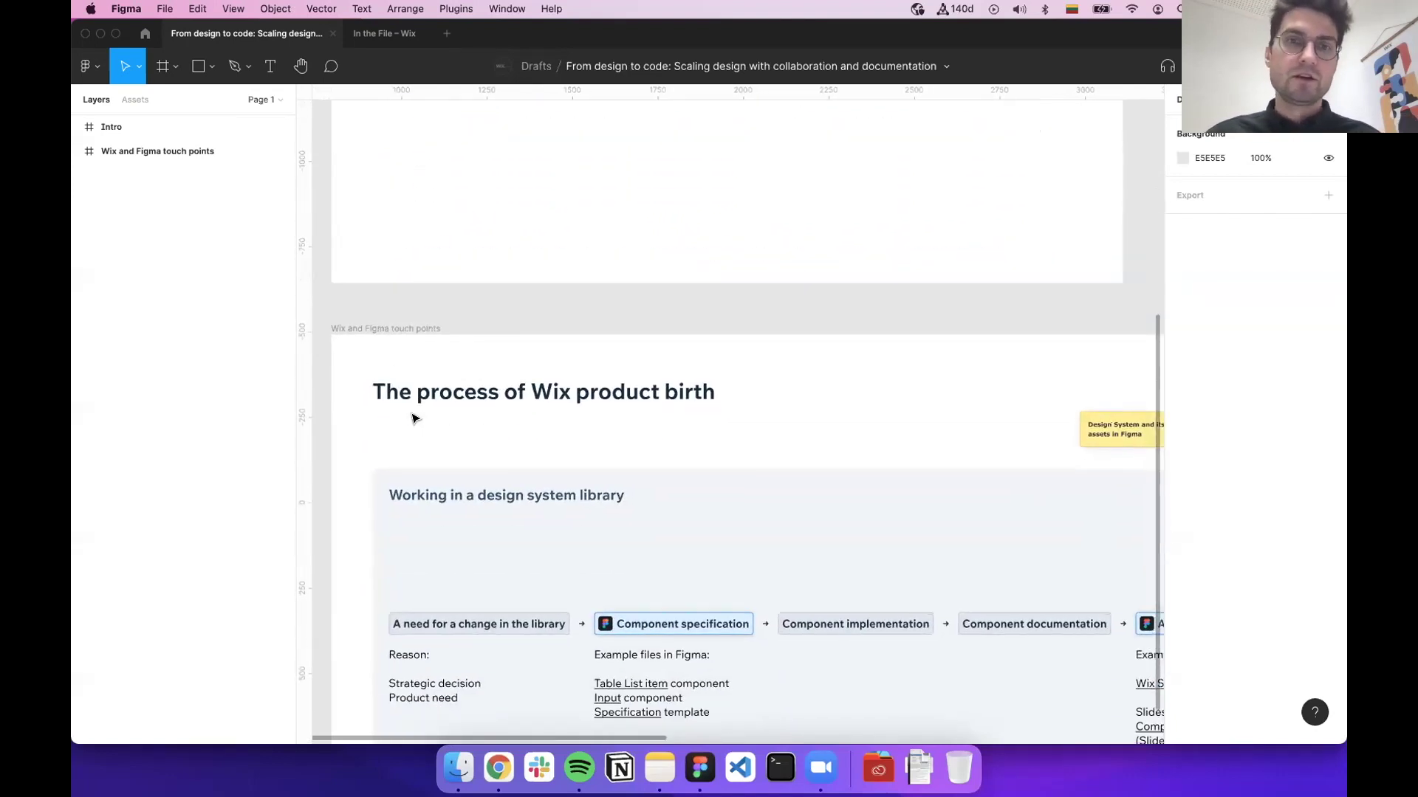
pyautogui.scroll(-3, 413, 418)
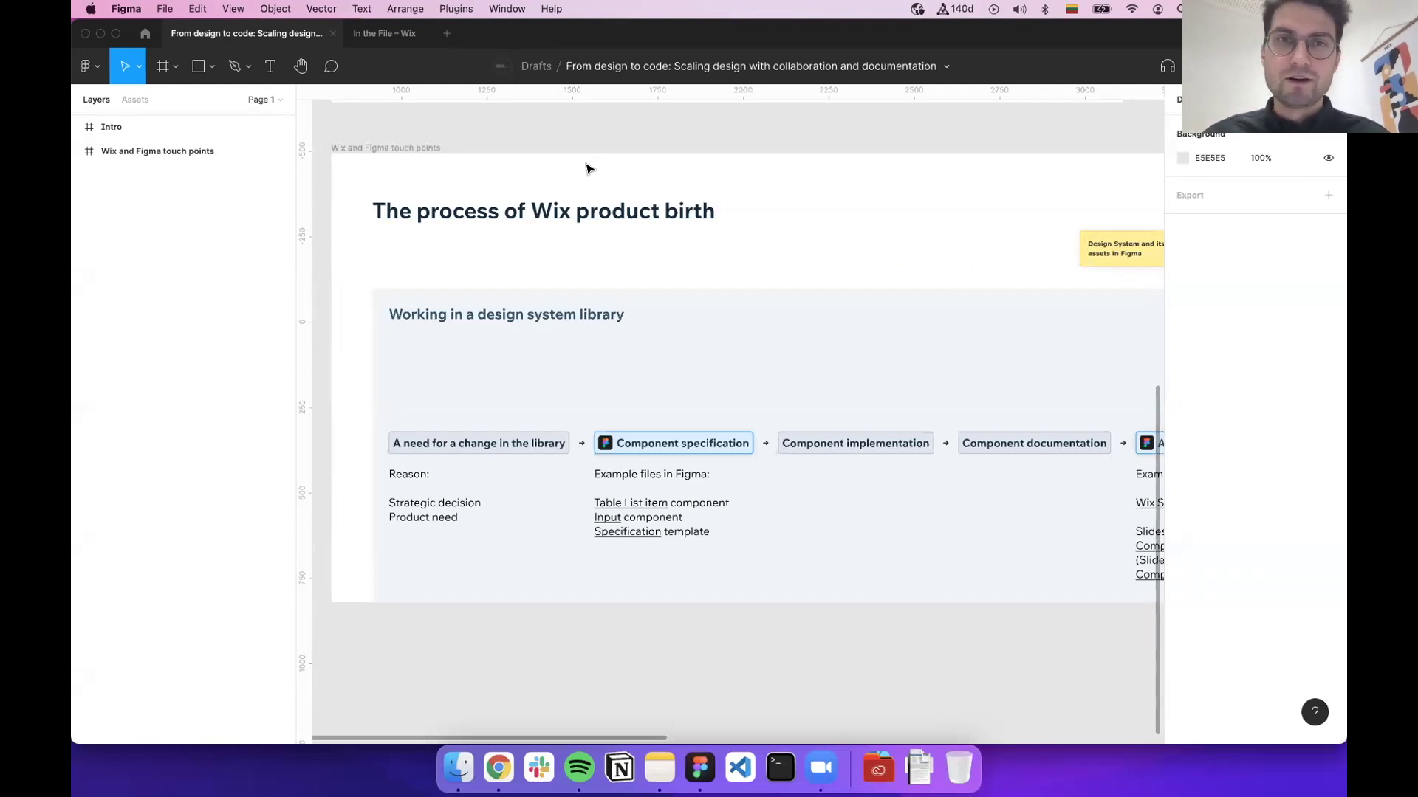
pyautogui.scroll(-5, 589, 167)
pyautogui.hscroll(5, 589, 166)
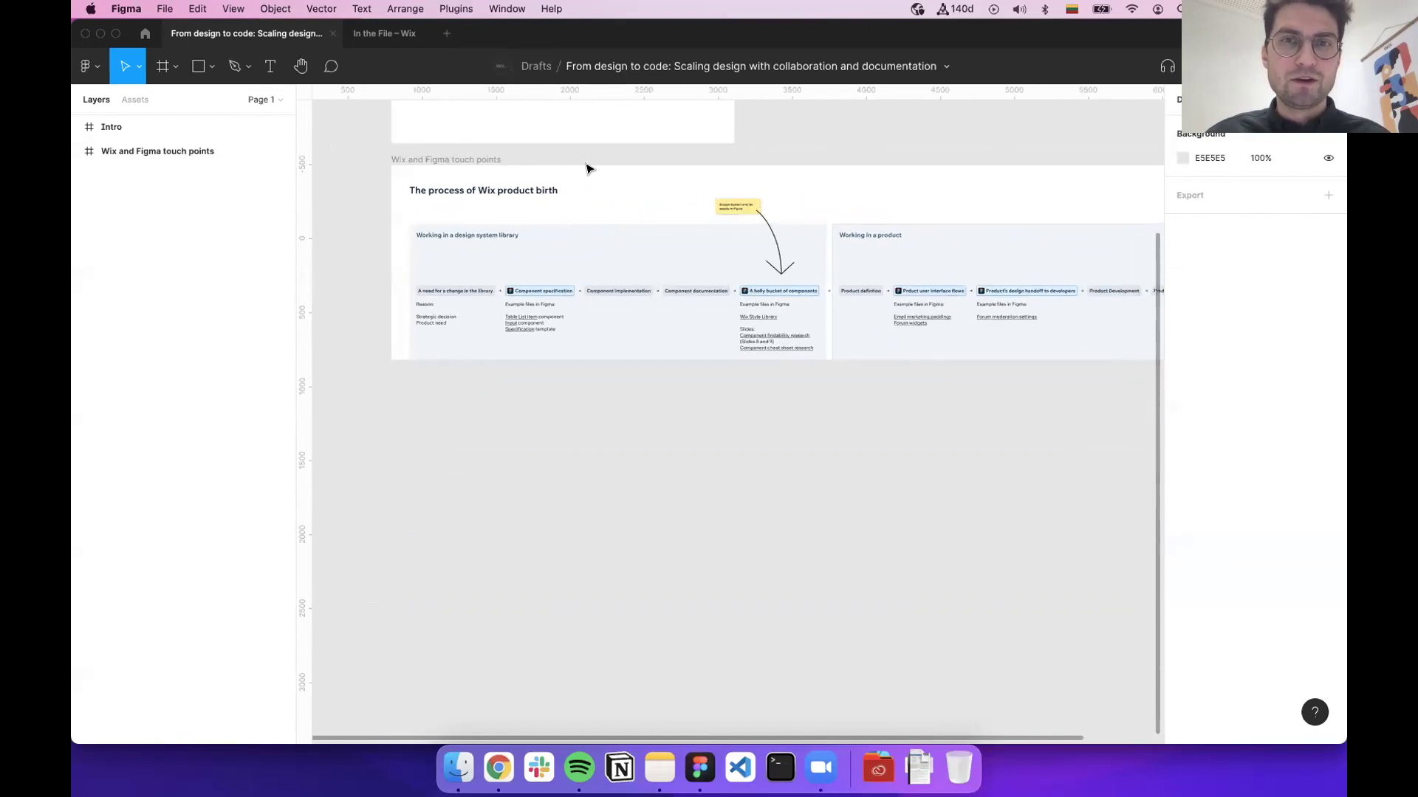
# Hide the interface panels and zoom across the product workflow stages toward Launch
pyautogui.press('super+backslash')
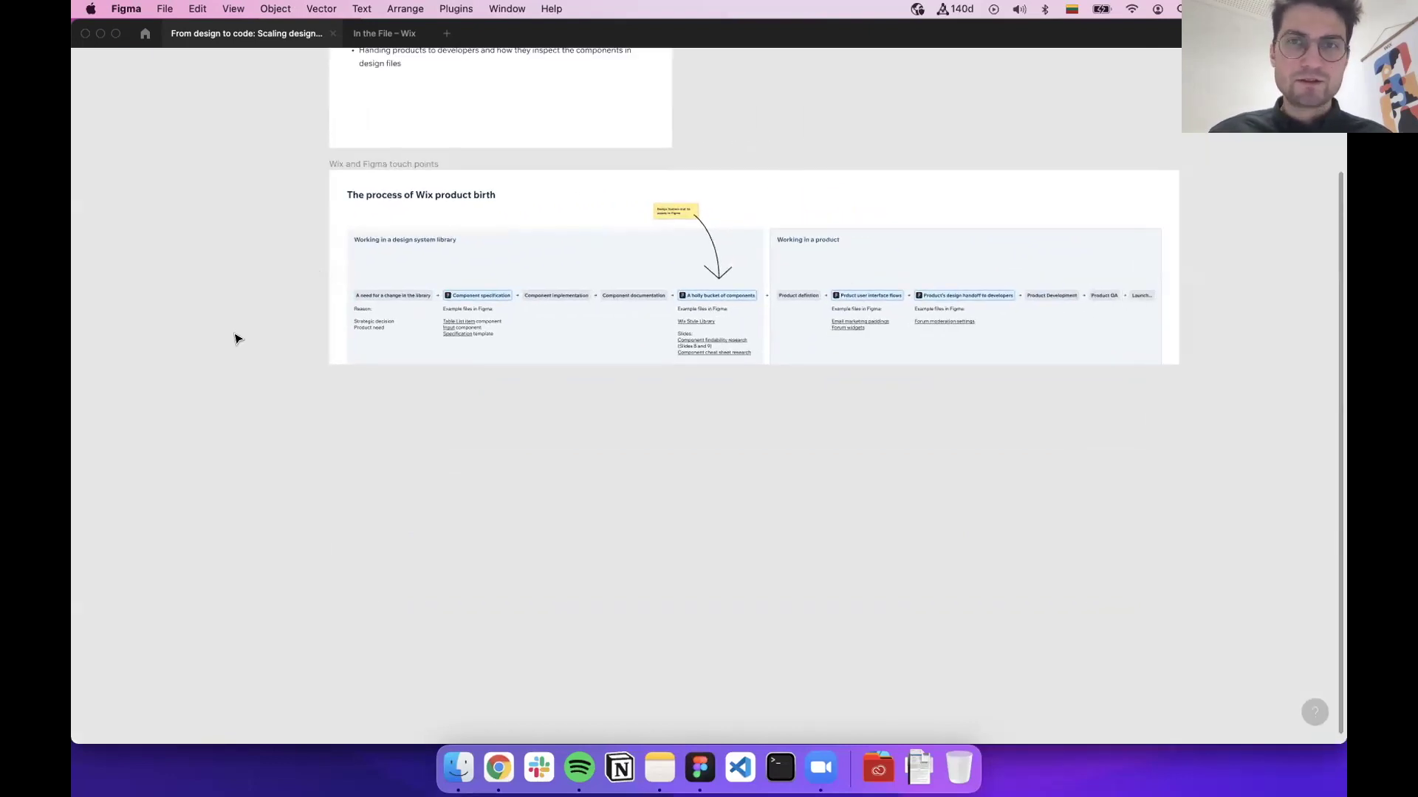
pyautogui.hscroll(3, 231, 335)
pyautogui.scroll(5, 294, 347)
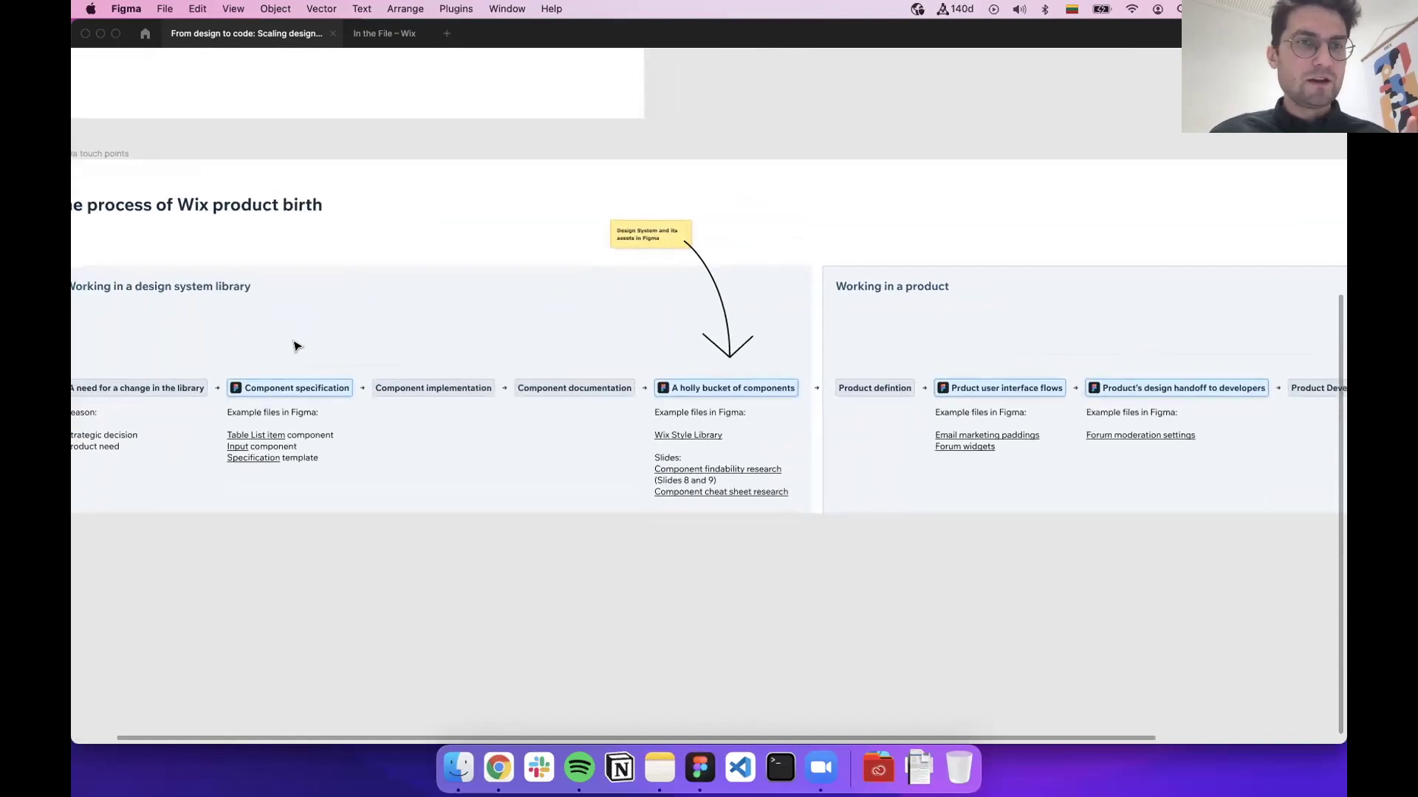
pyautogui.hscroll(-2, 293, 346)
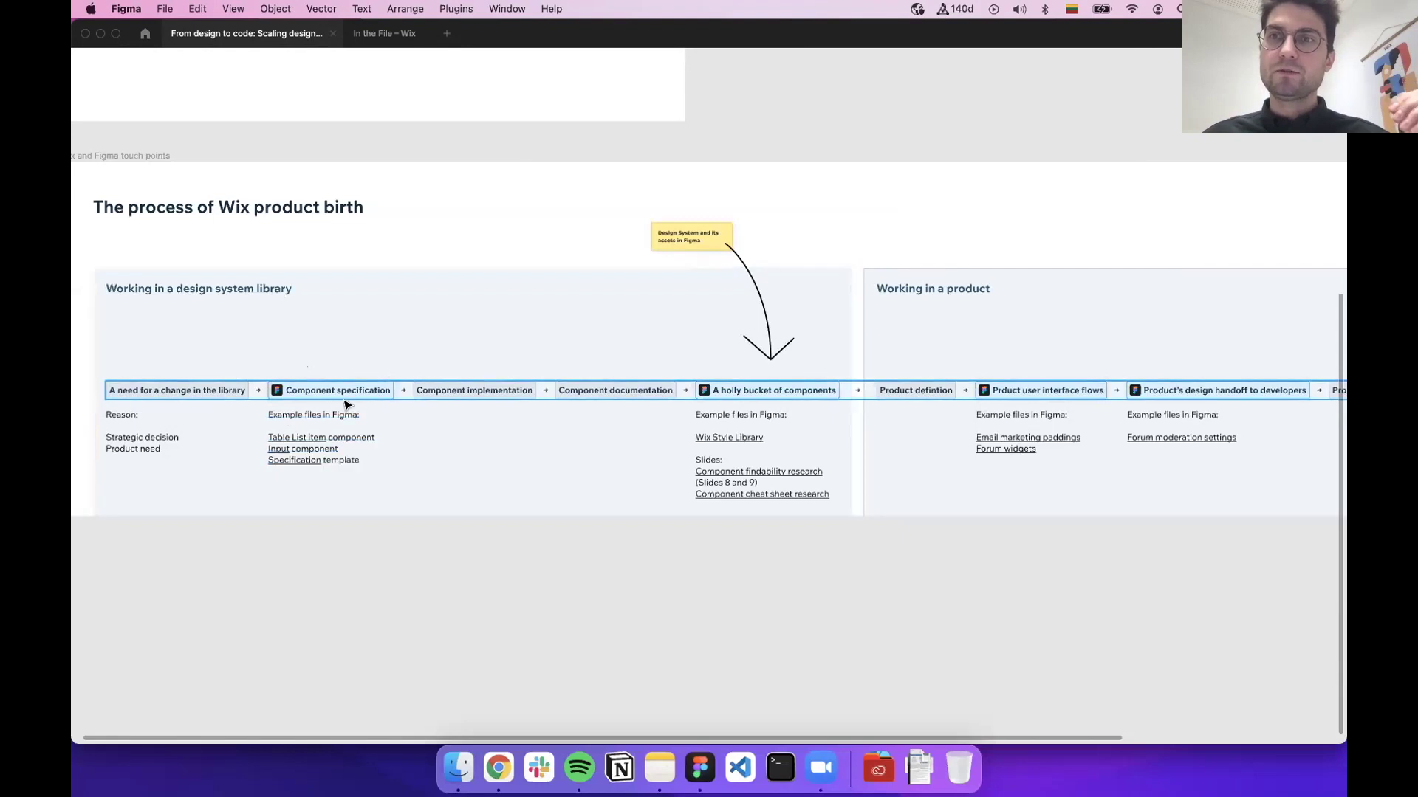
pyautogui.hscroll(-2, 497, 197)
pyautogui.scroll(-5, 497, 197)
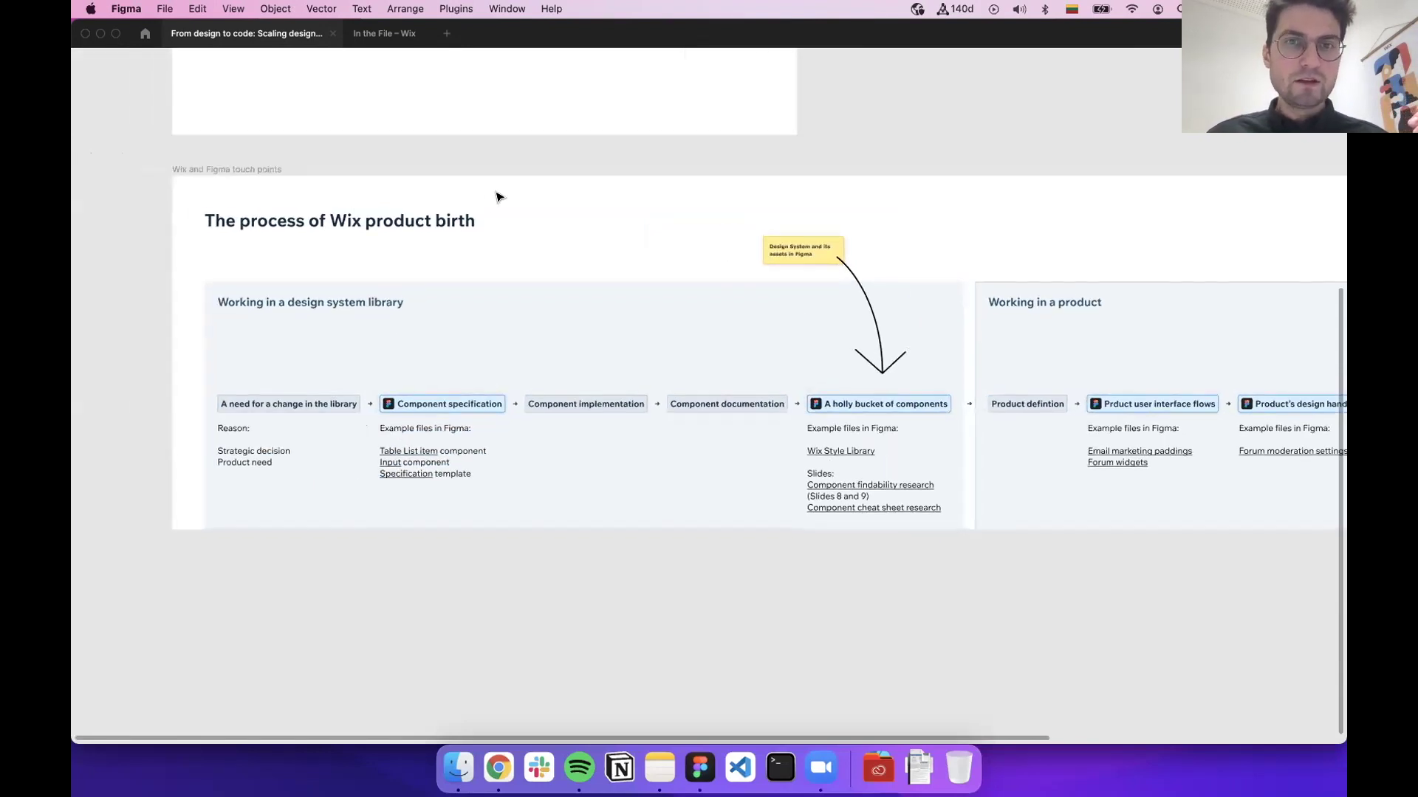
pyautogui.scroll(1, 497, 196)
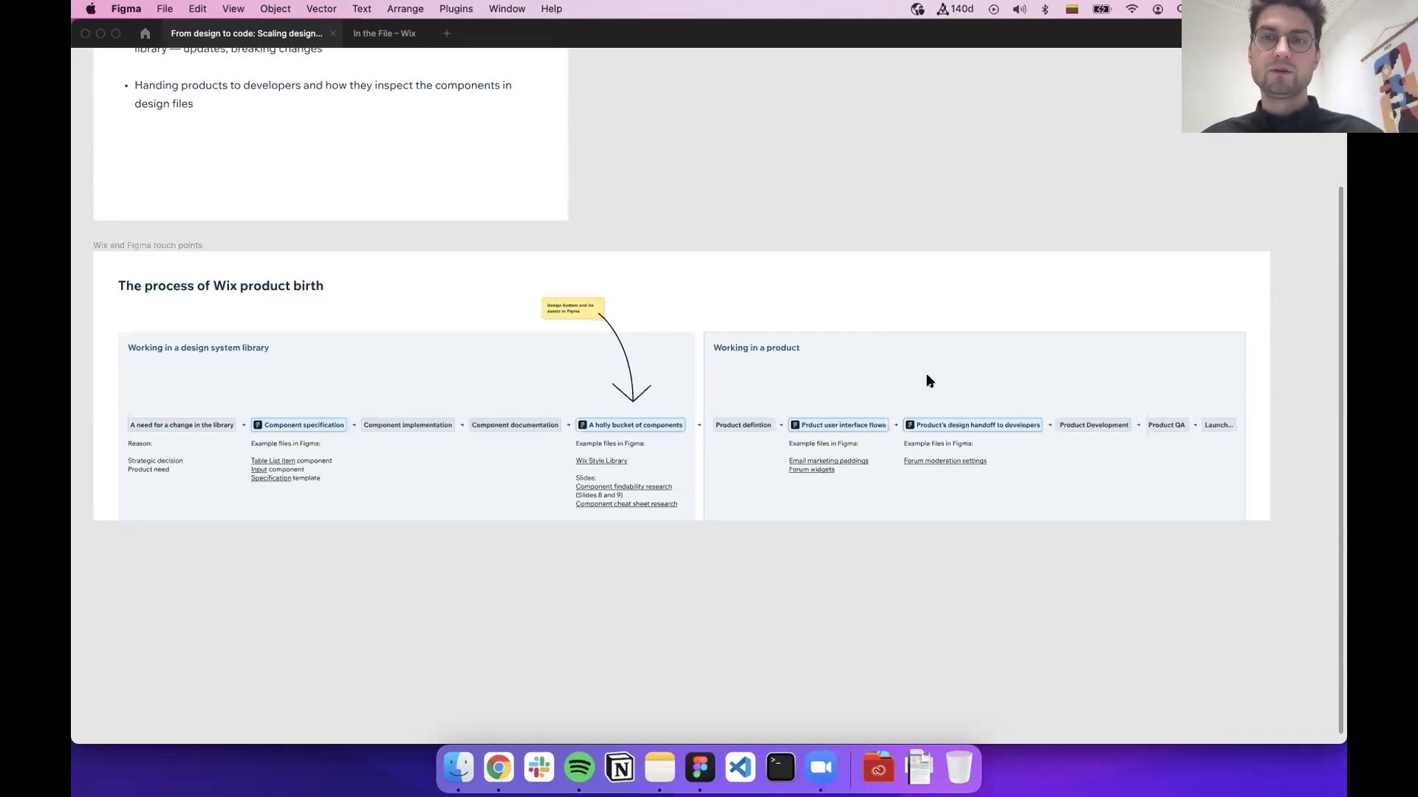
# Zoom into the library flow, from 'A need for a change in the library' to 'Component specification'
pyautogui.scroll(5, 925, 374)
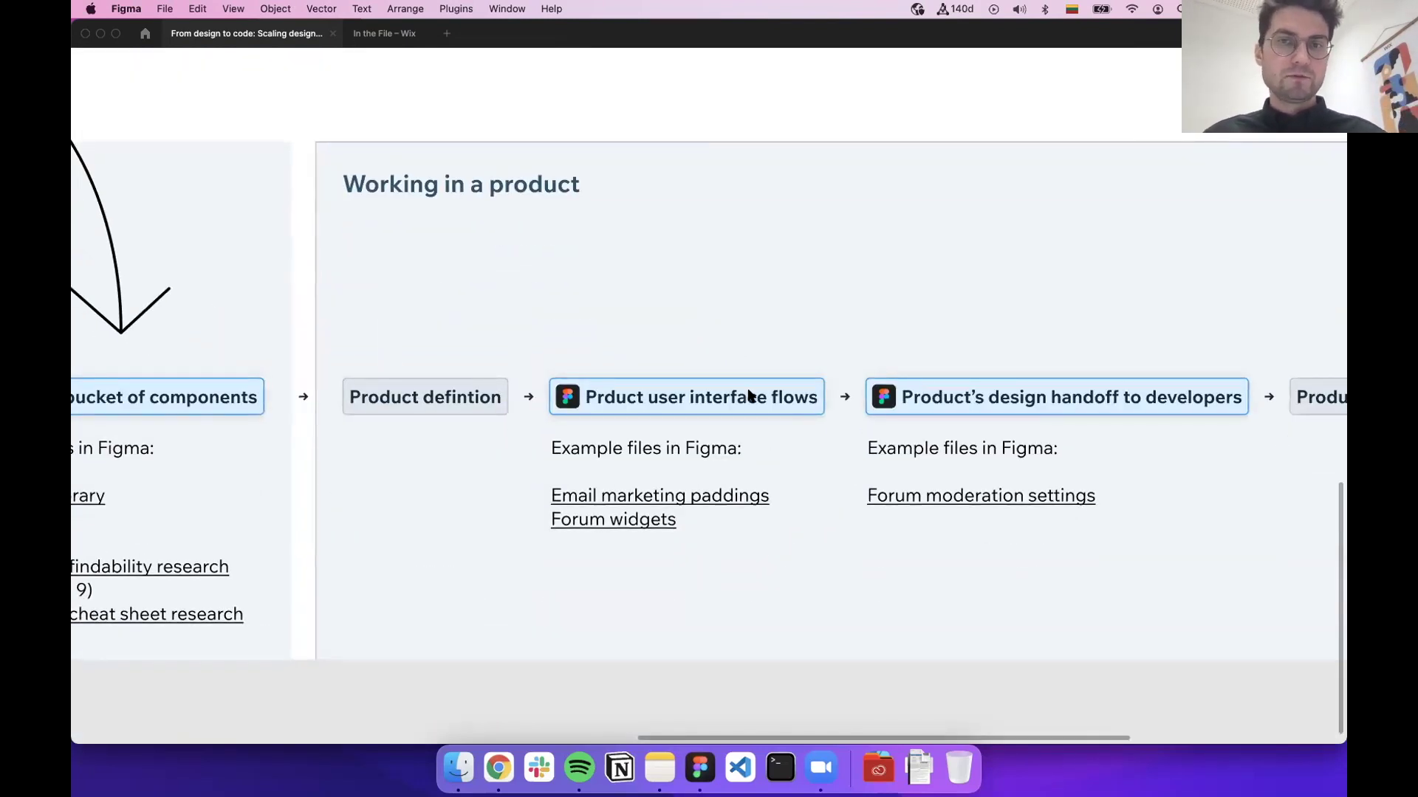
pyautogui.hscroll(5, 748, 395)
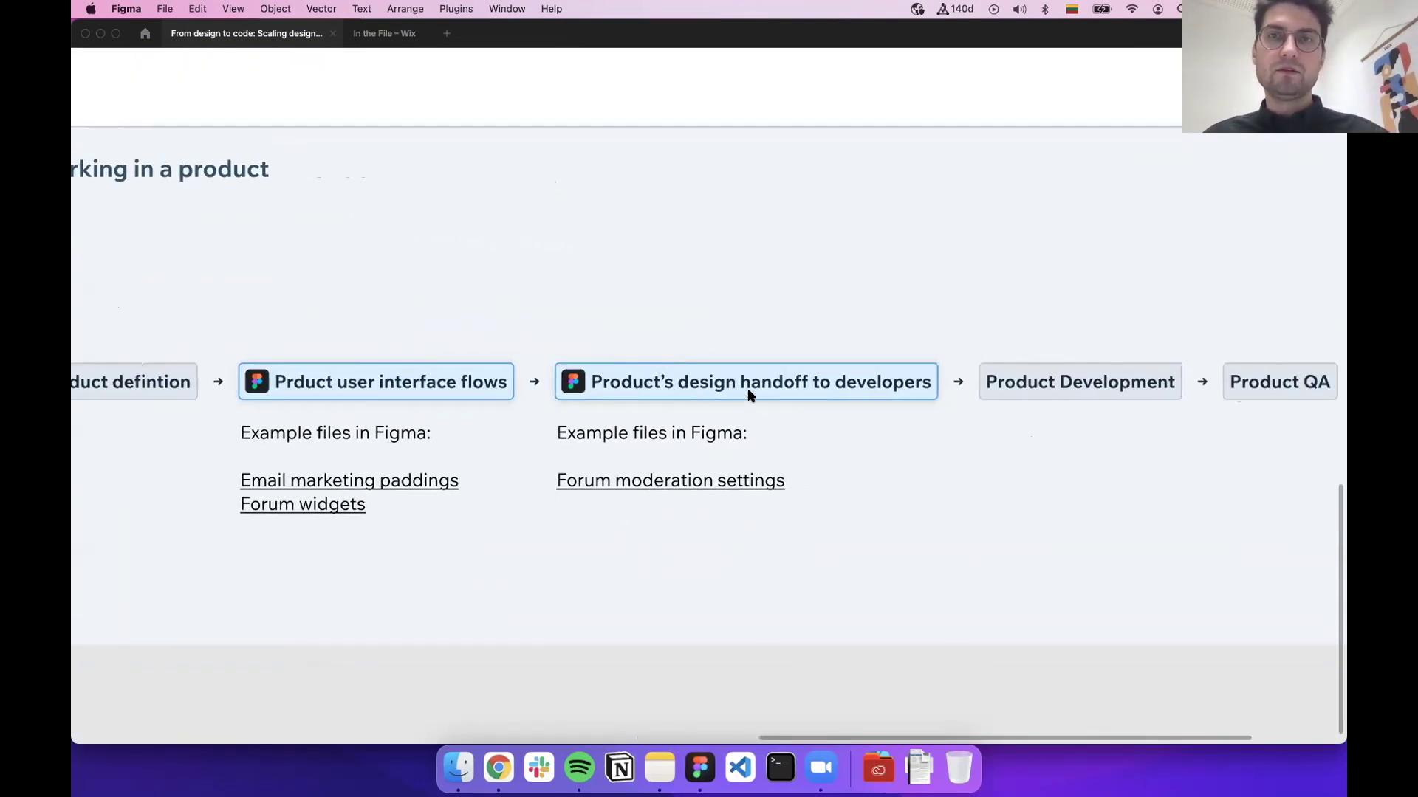
pyautogui.hscroll(6, 748, 395)
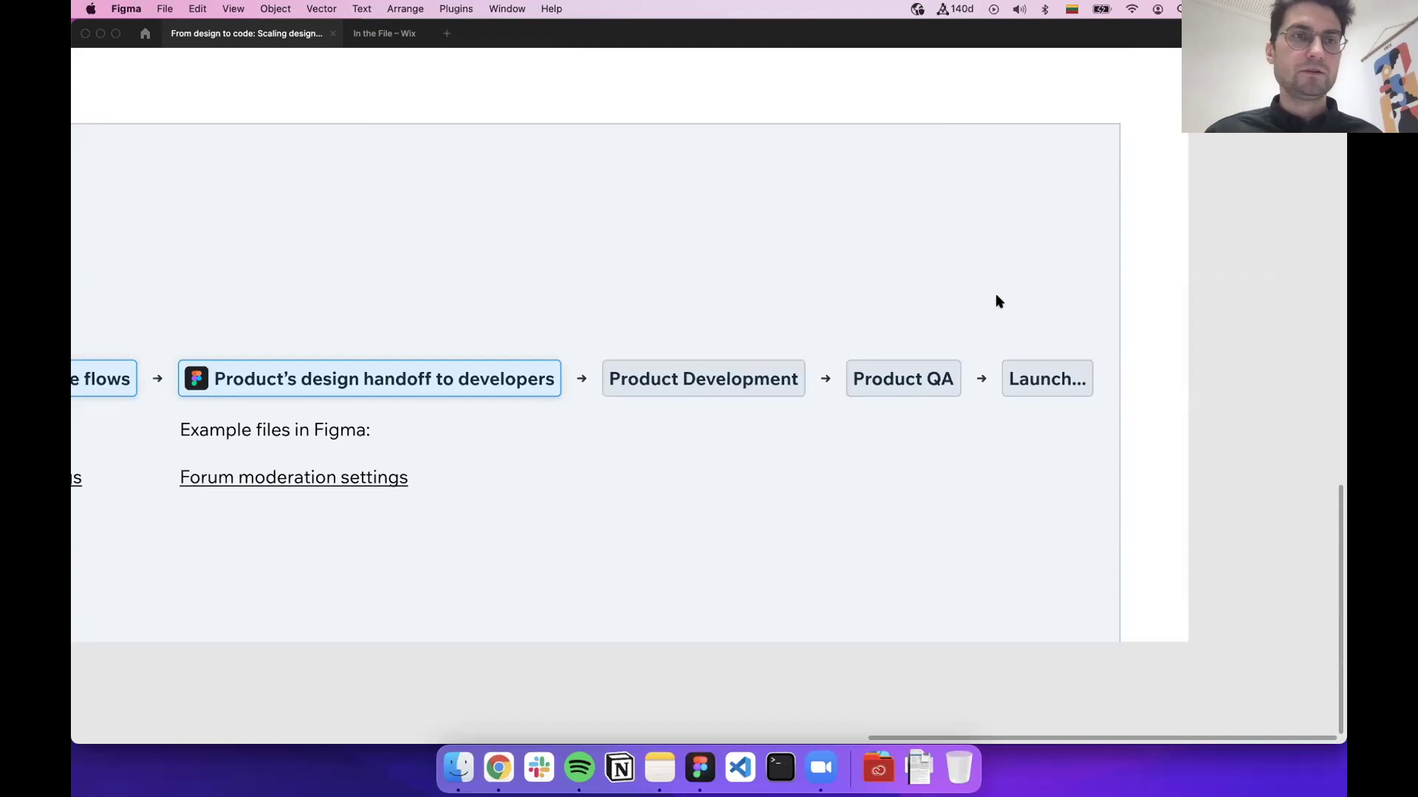
pyautogui.scroll(-3, 997, 301)
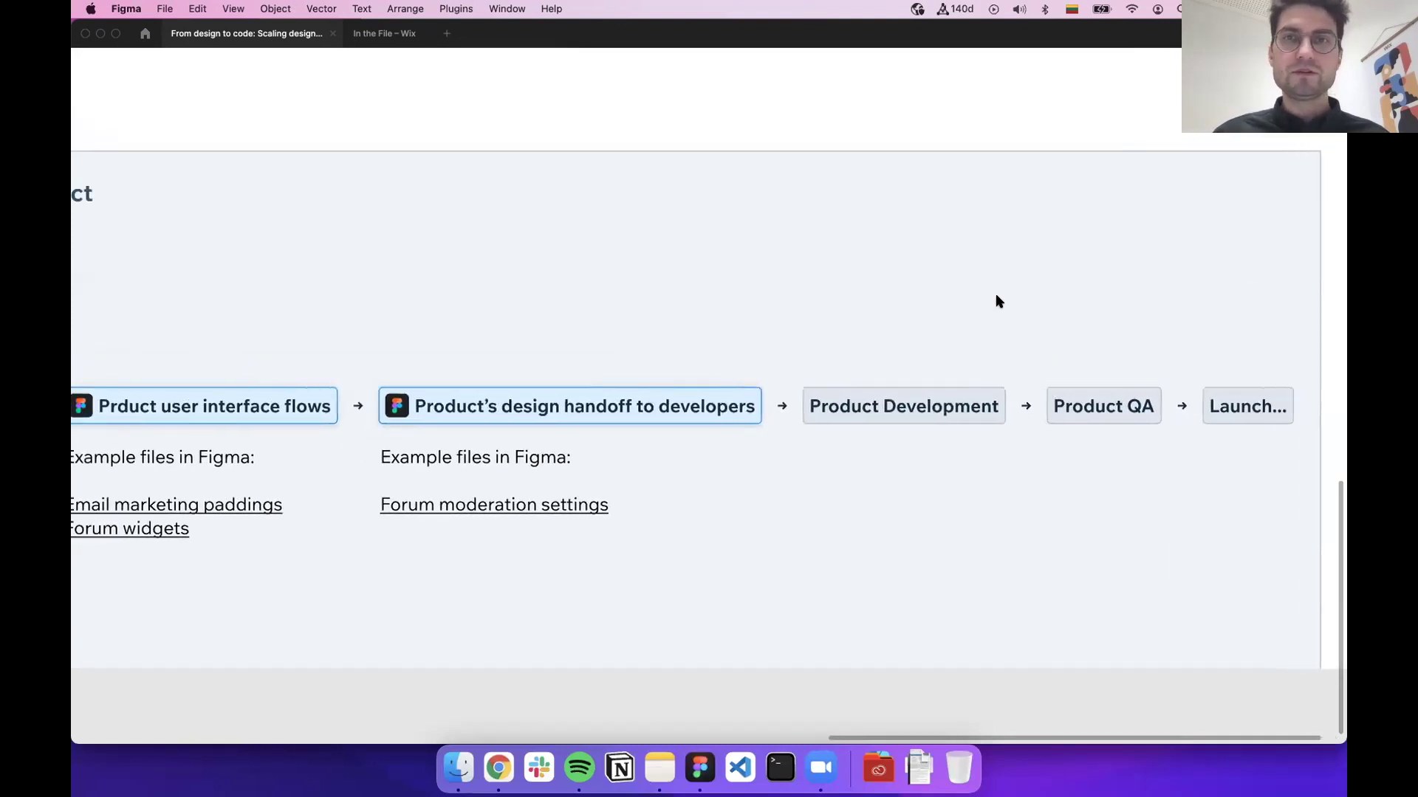
pyautogui.scroll(-2, 993, 306)
pyautogui.hscroll(-10, 993, 306)
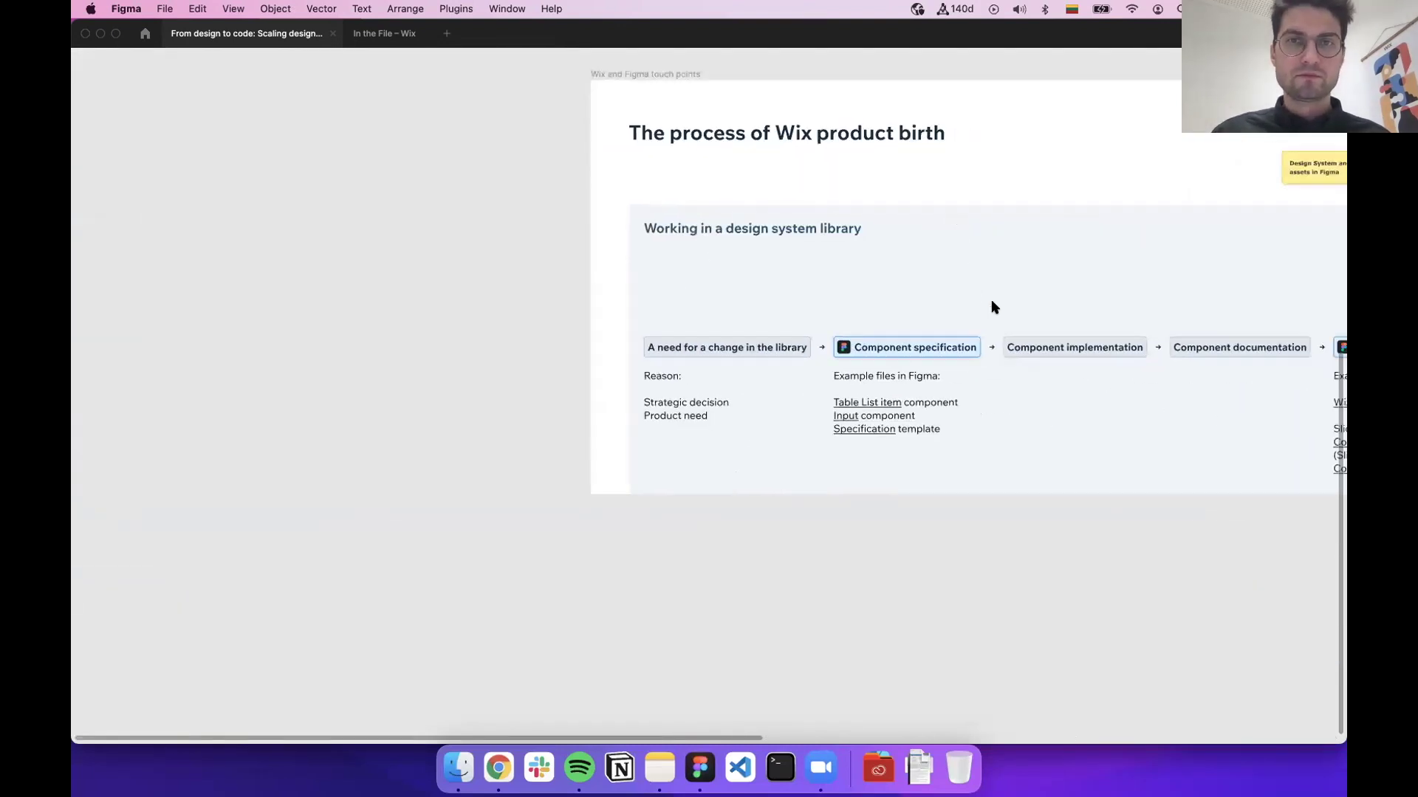
pyautogui.scroll(5, 545, 310)
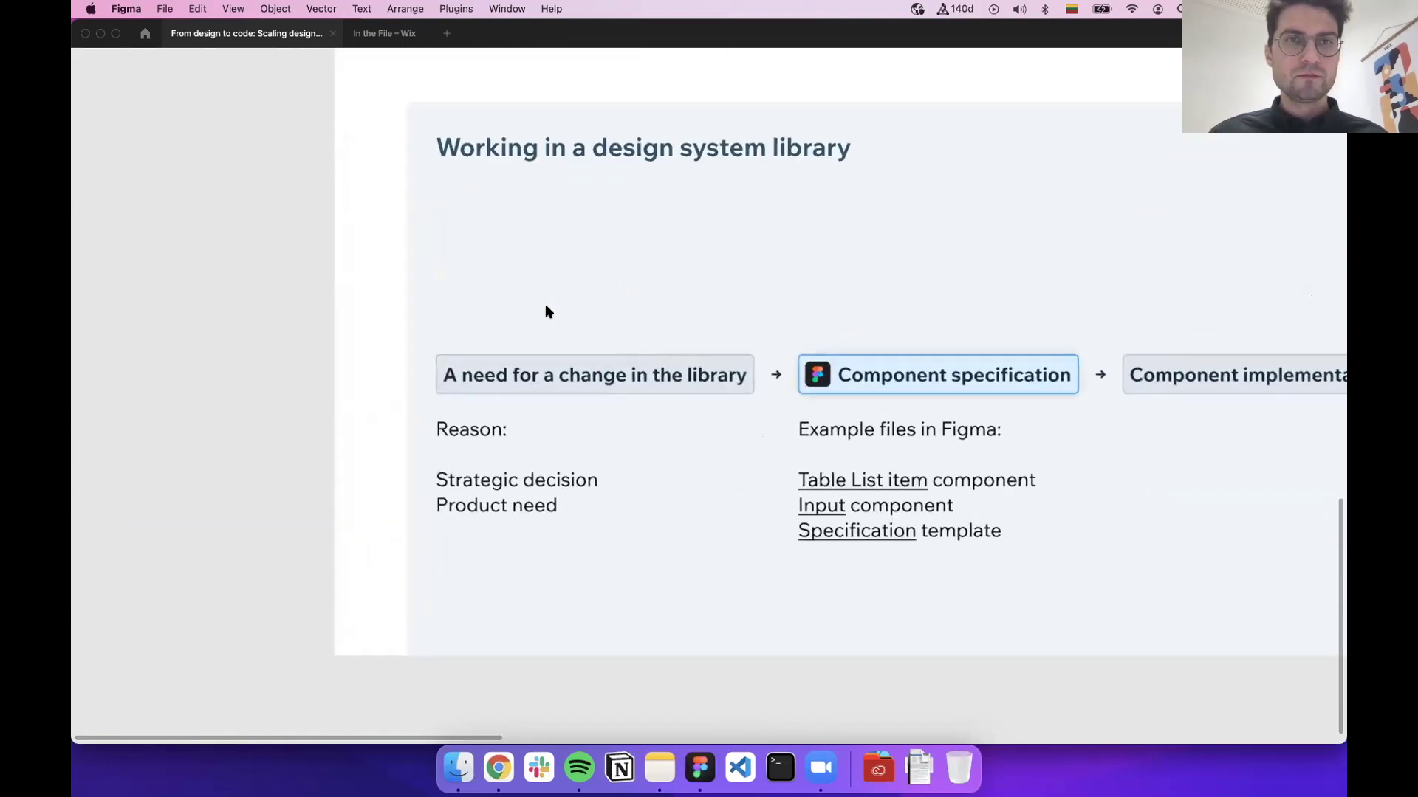
# Pan around the design system library stages to the Component specification example files
pyautogui.hscroll(3, 545, 310)
pyautogui.scroll(1, 544, 310)
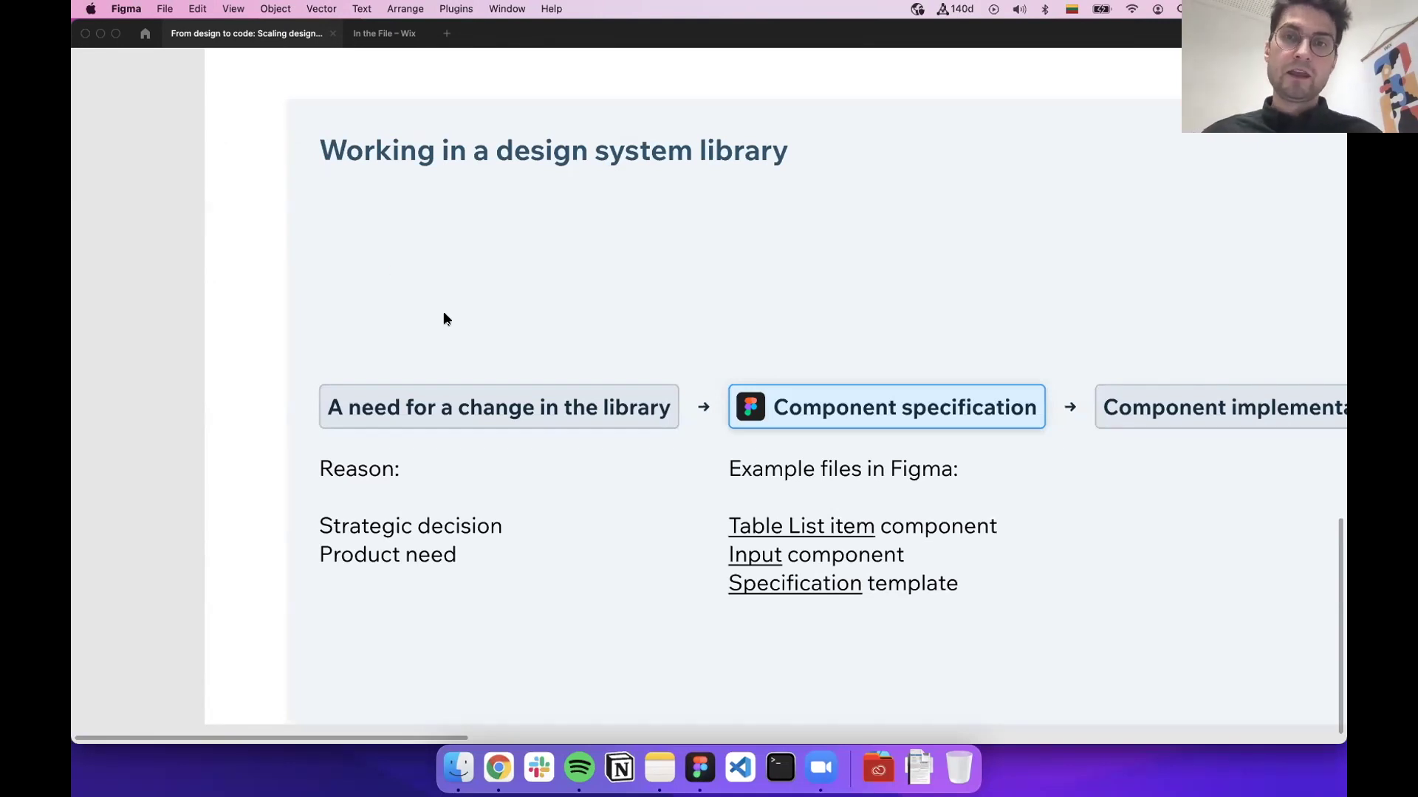
pyautogui.hscroll(2, 443, 311)
pyautogui.hscroll(10, 443, 314)
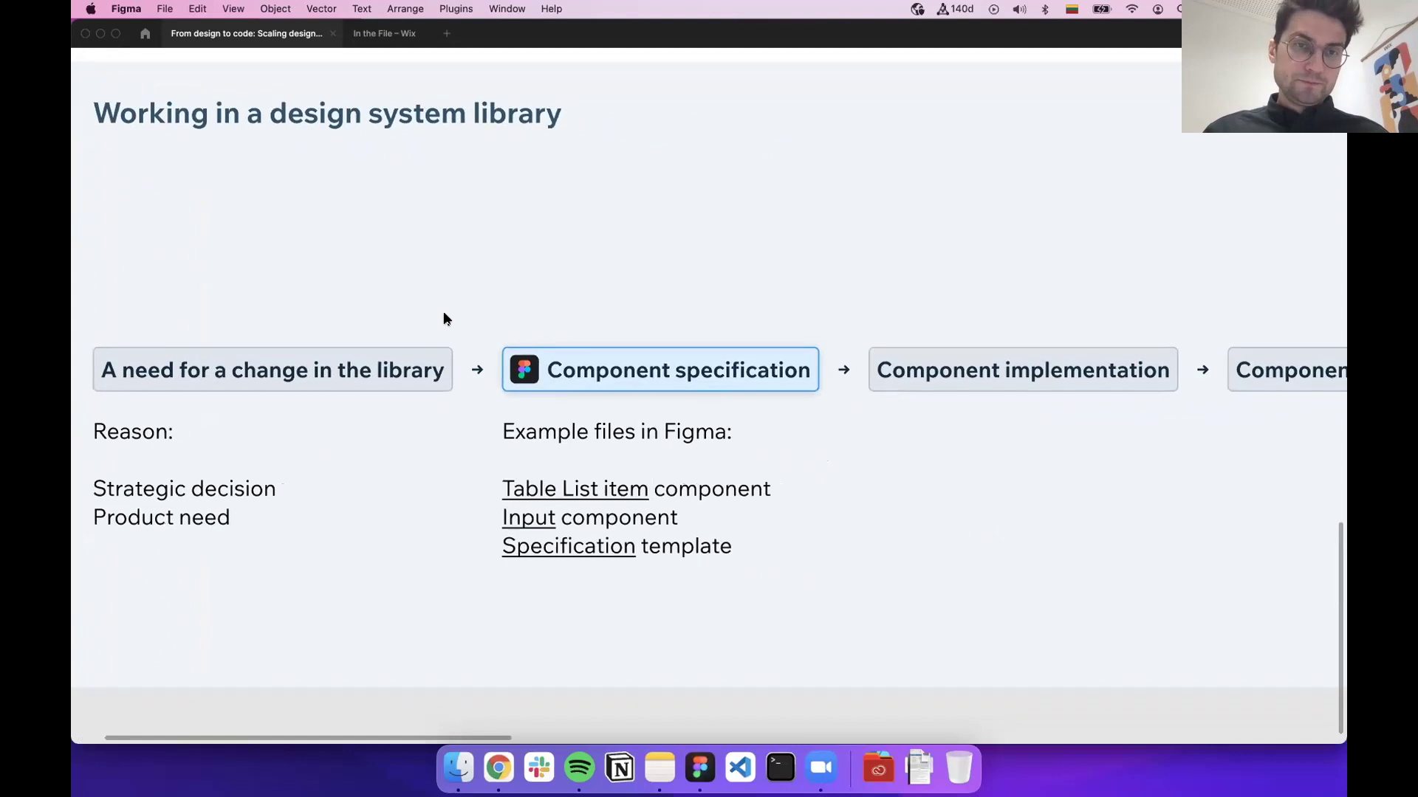
pyautogui.scroll(-2, 443, 317)
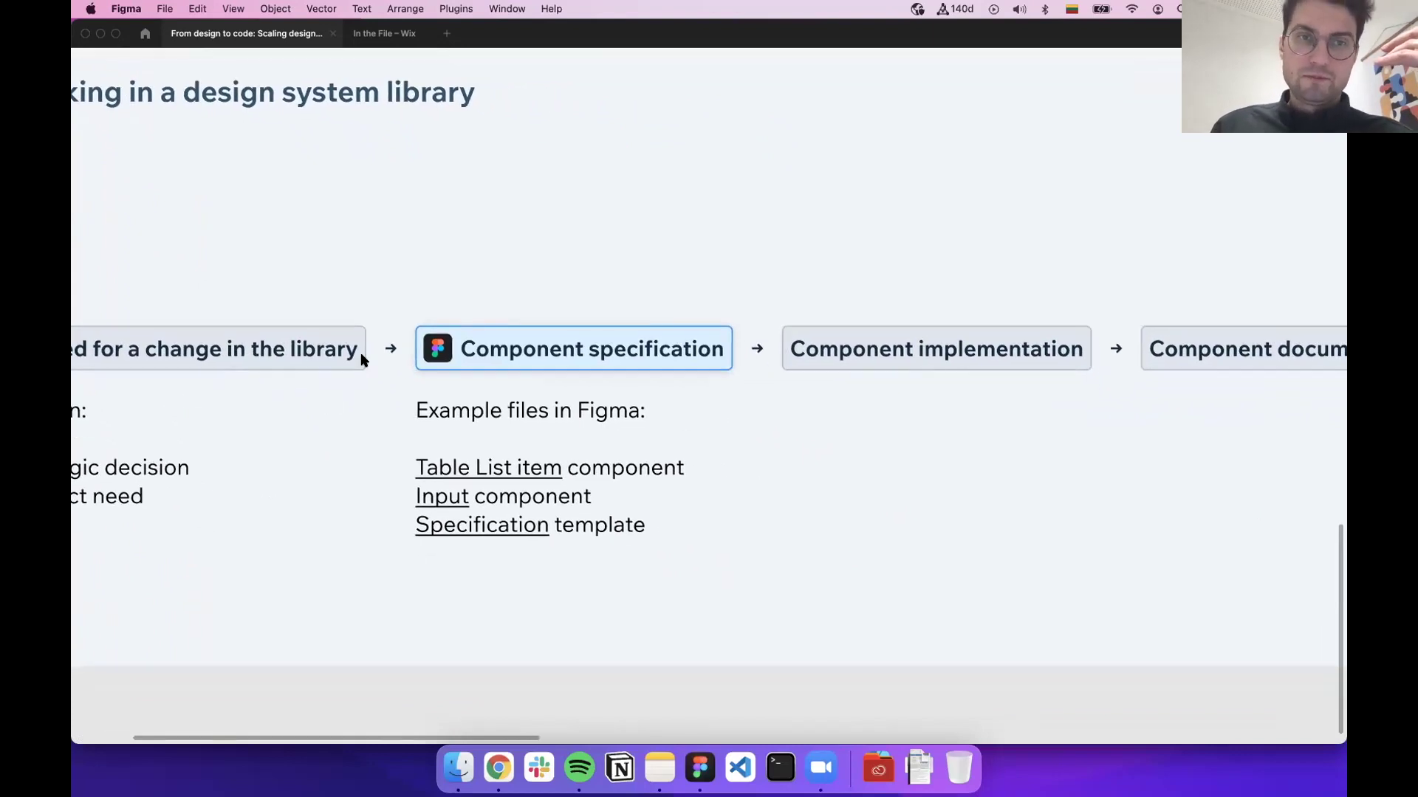
pyautogui.hscroll(-3, 345, 358)
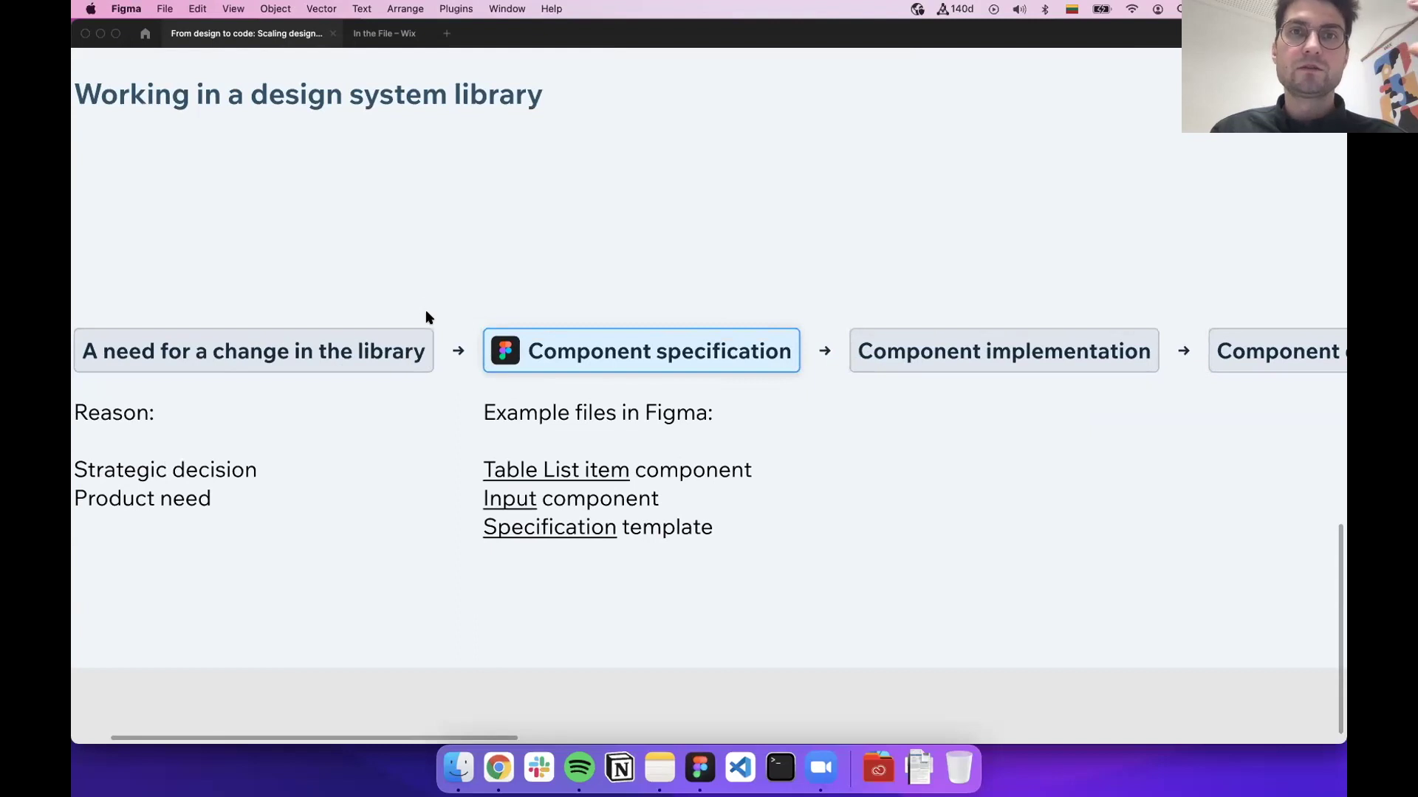
pyautogui.hscroll(3, 427, 318)
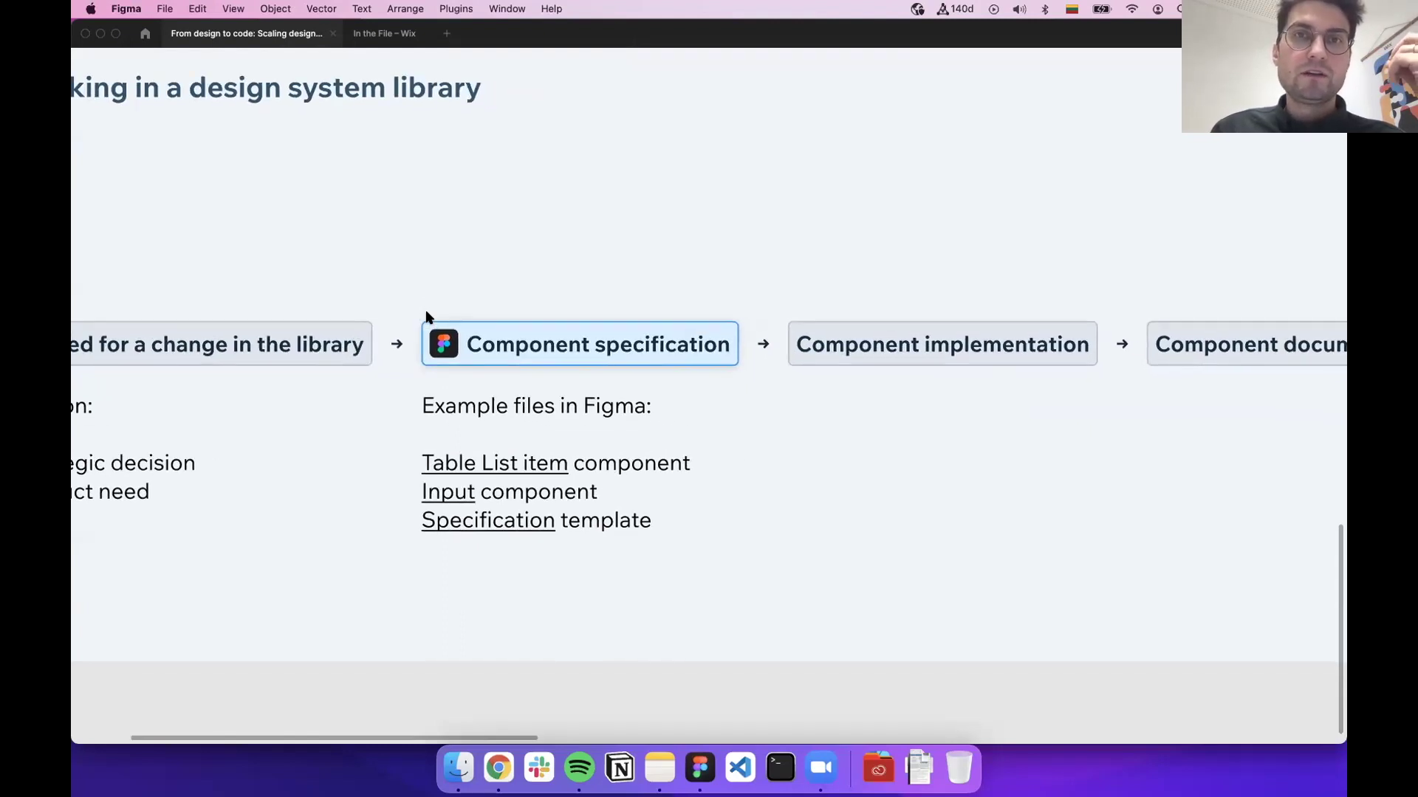
pyautogui.scroll(-2, 427, 318)
pyautogui.hscroll(-3, 427, 318)
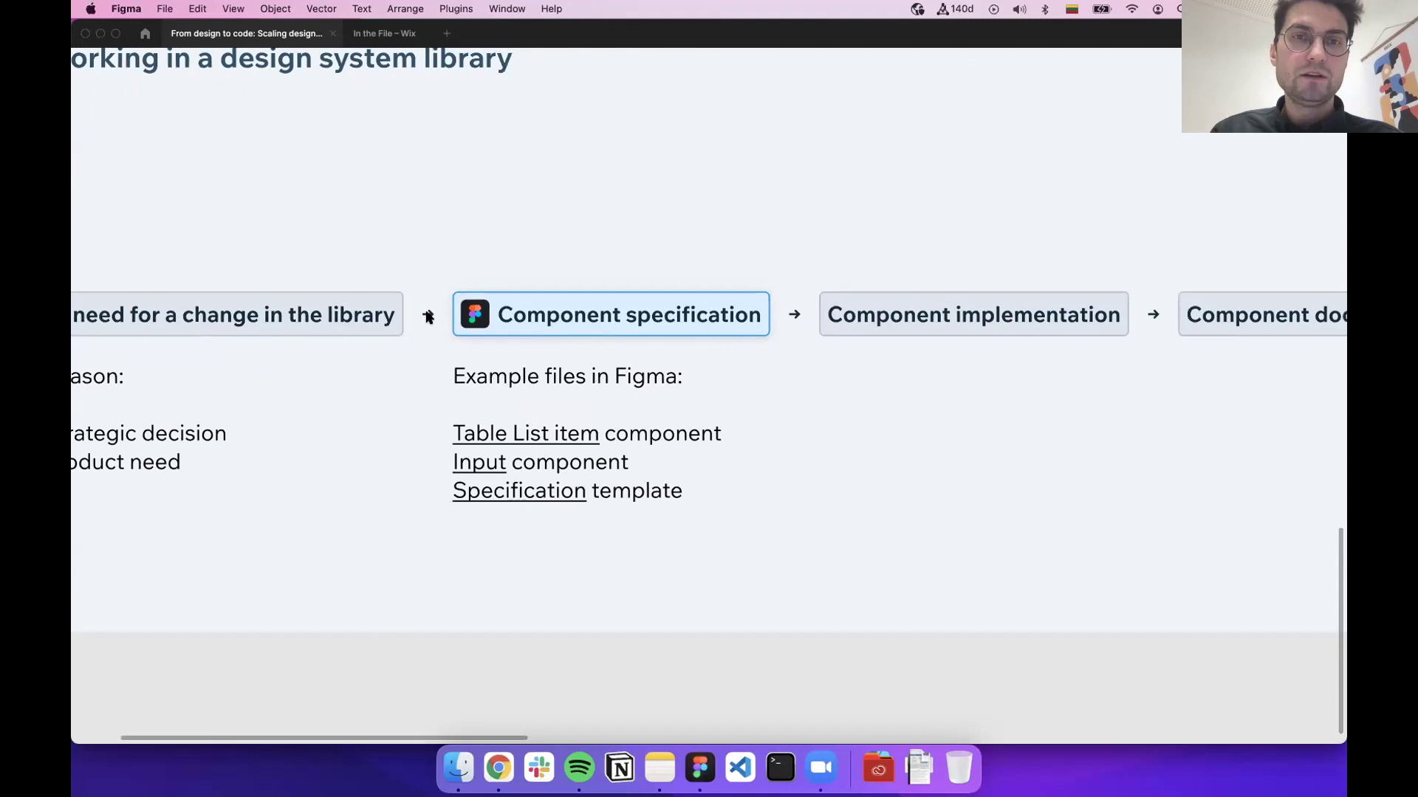
# Select the library slide frame and bring up the Table List item link's details
pyautogui.scroll(2, 426, 317)
pyautogui.hscroll(-1, 427, 317)
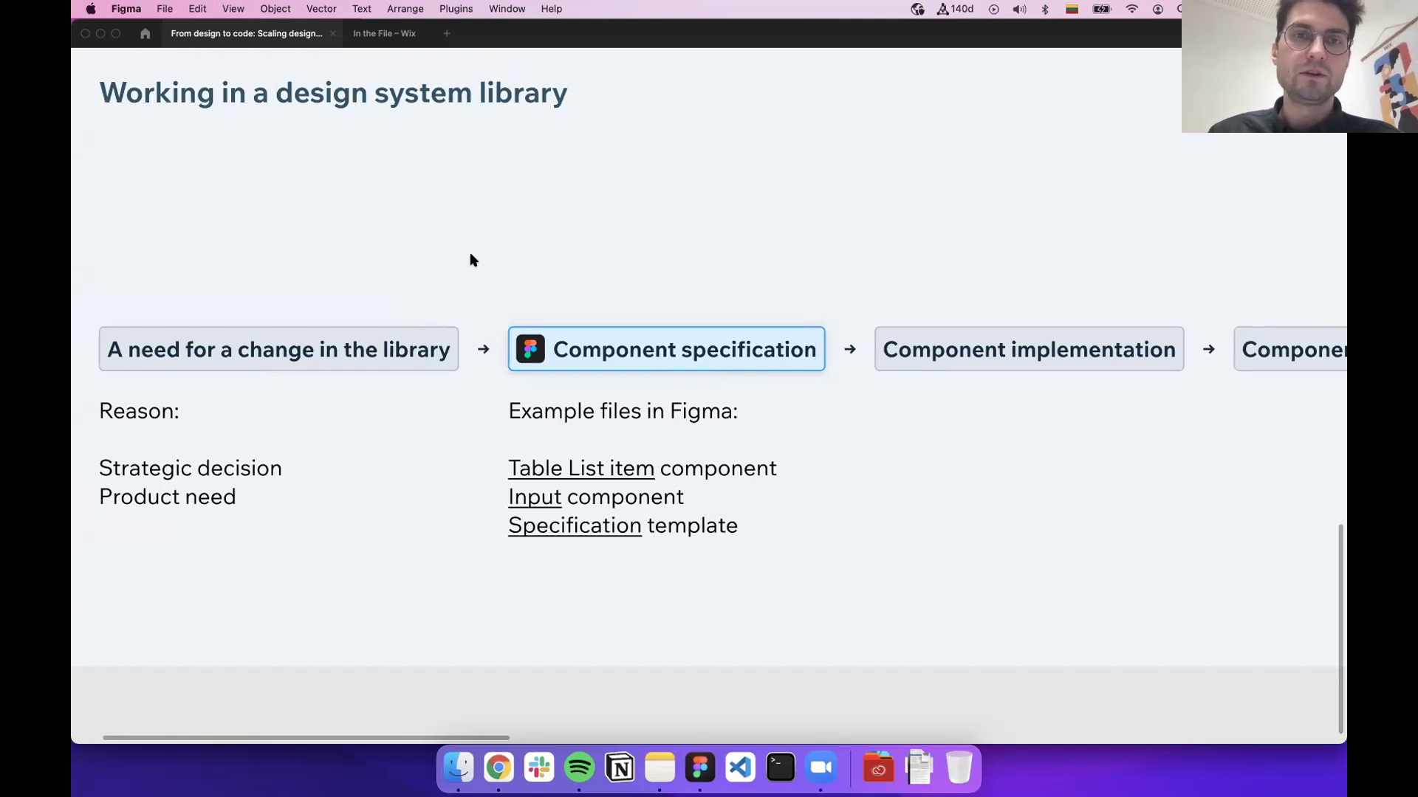
pyautogui.scroll(-1, 470, 254)
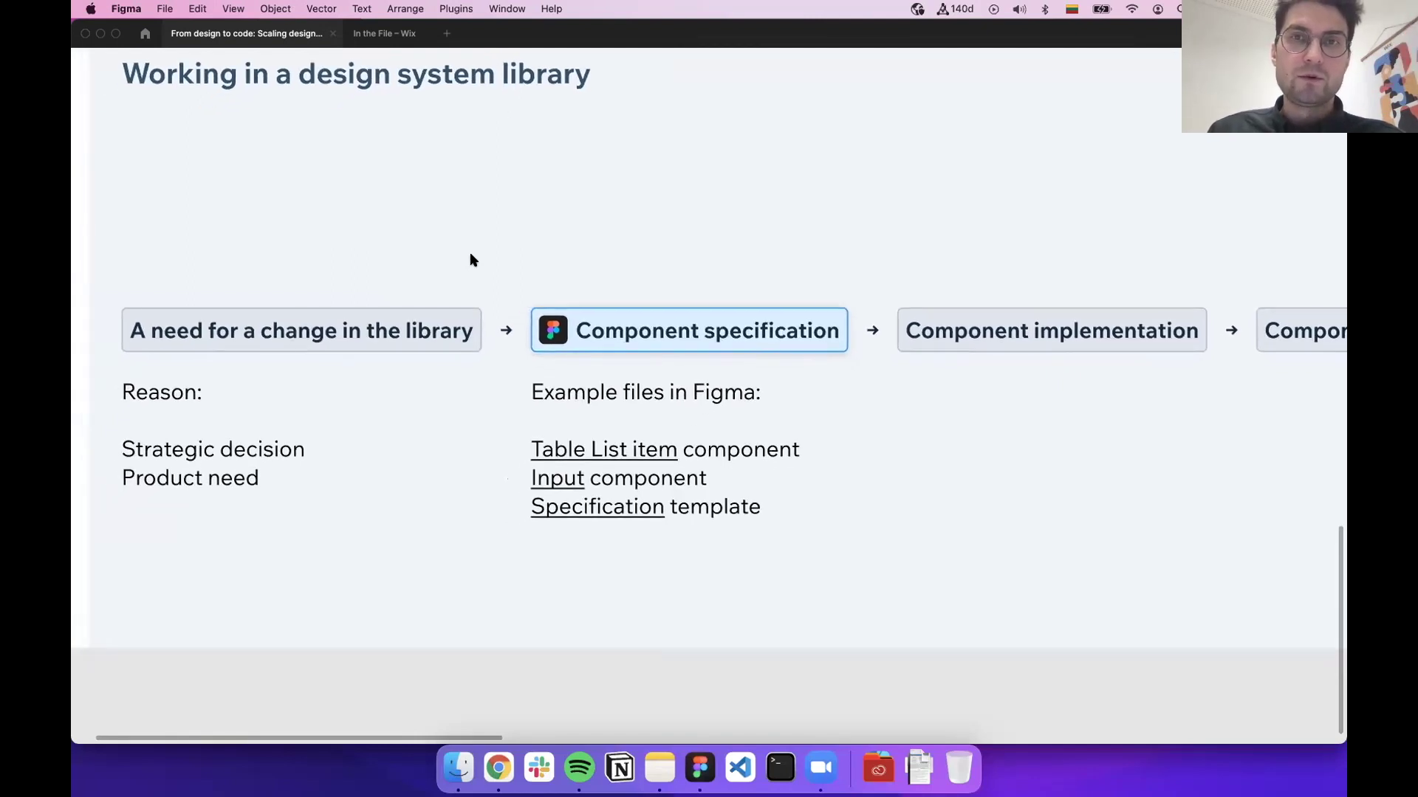
pyautogui.hscroll(-1, 437, 303)
pyautogui.scroll(-1, 437, 303)
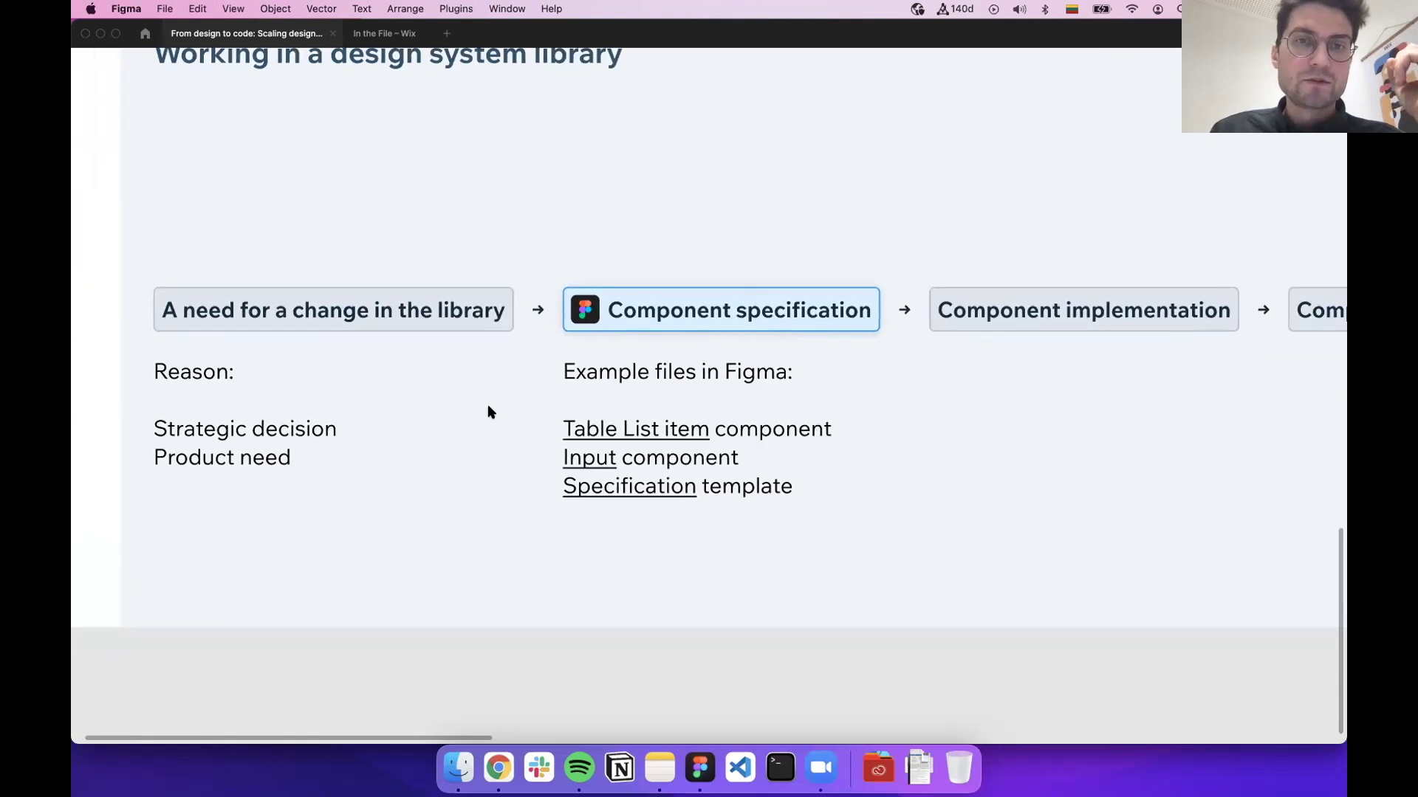
pyautogui.click(499, 431)
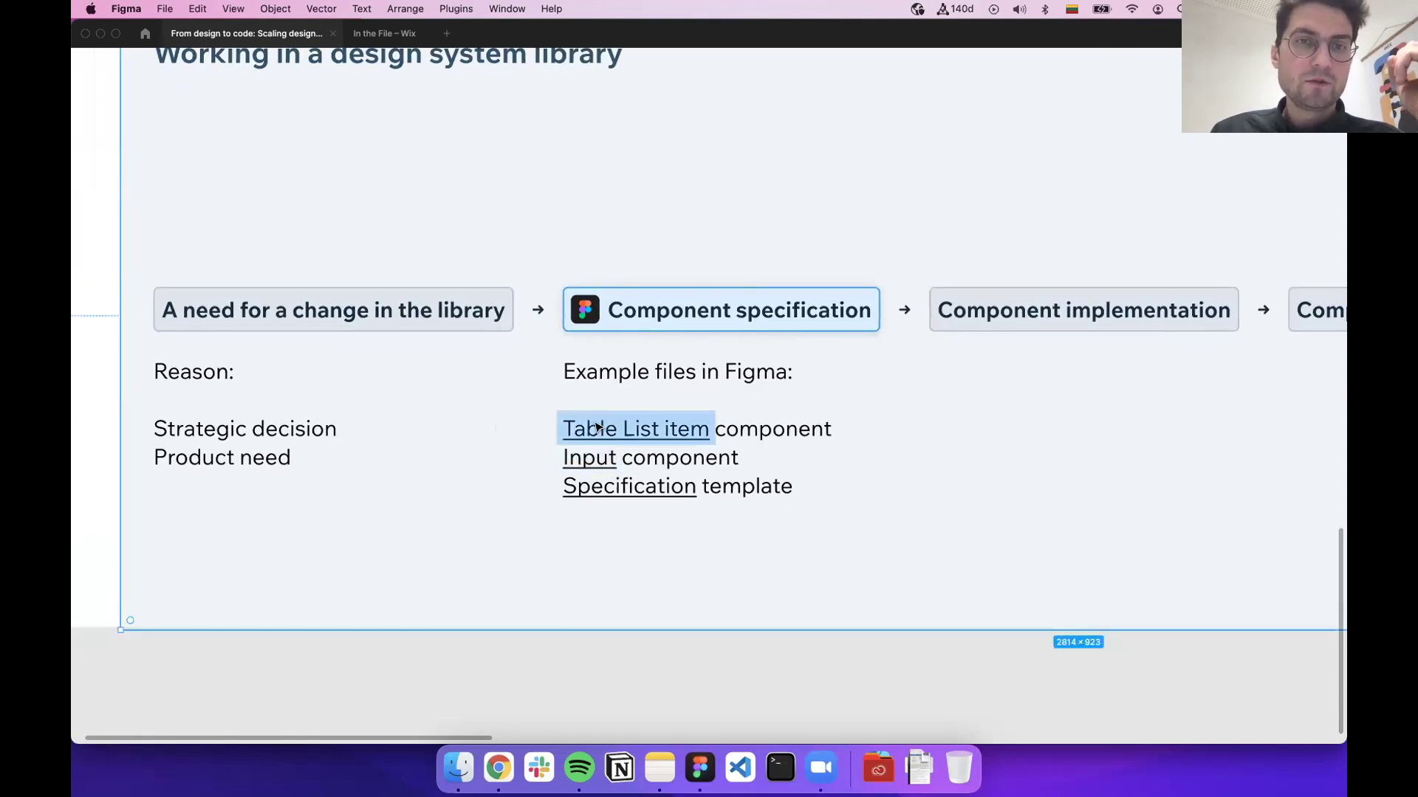
pyautogui.moveTo(600, 432)
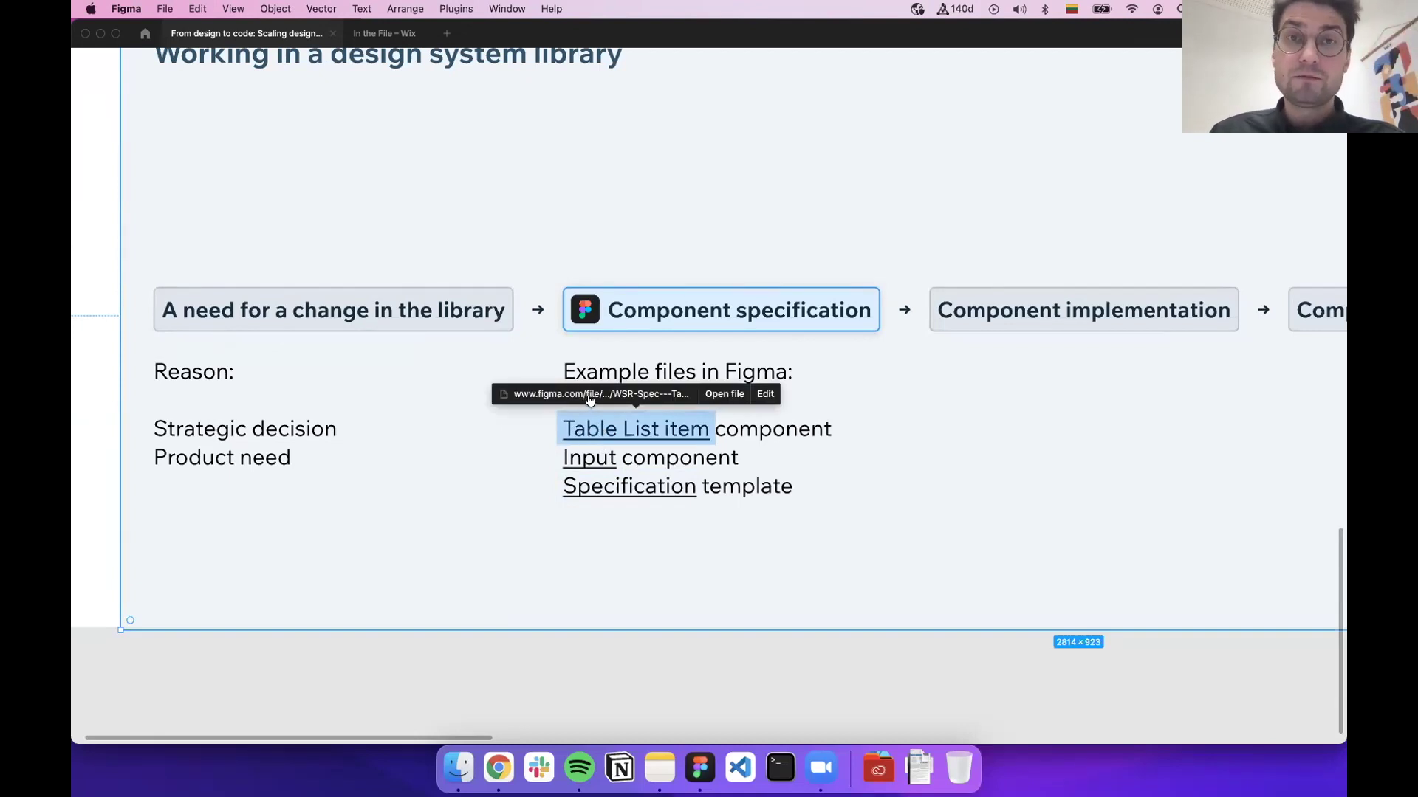
# Open the linked WSR Spec - Table List Item file and zoom into its Spec page header
pyautogui.click(590, 396)
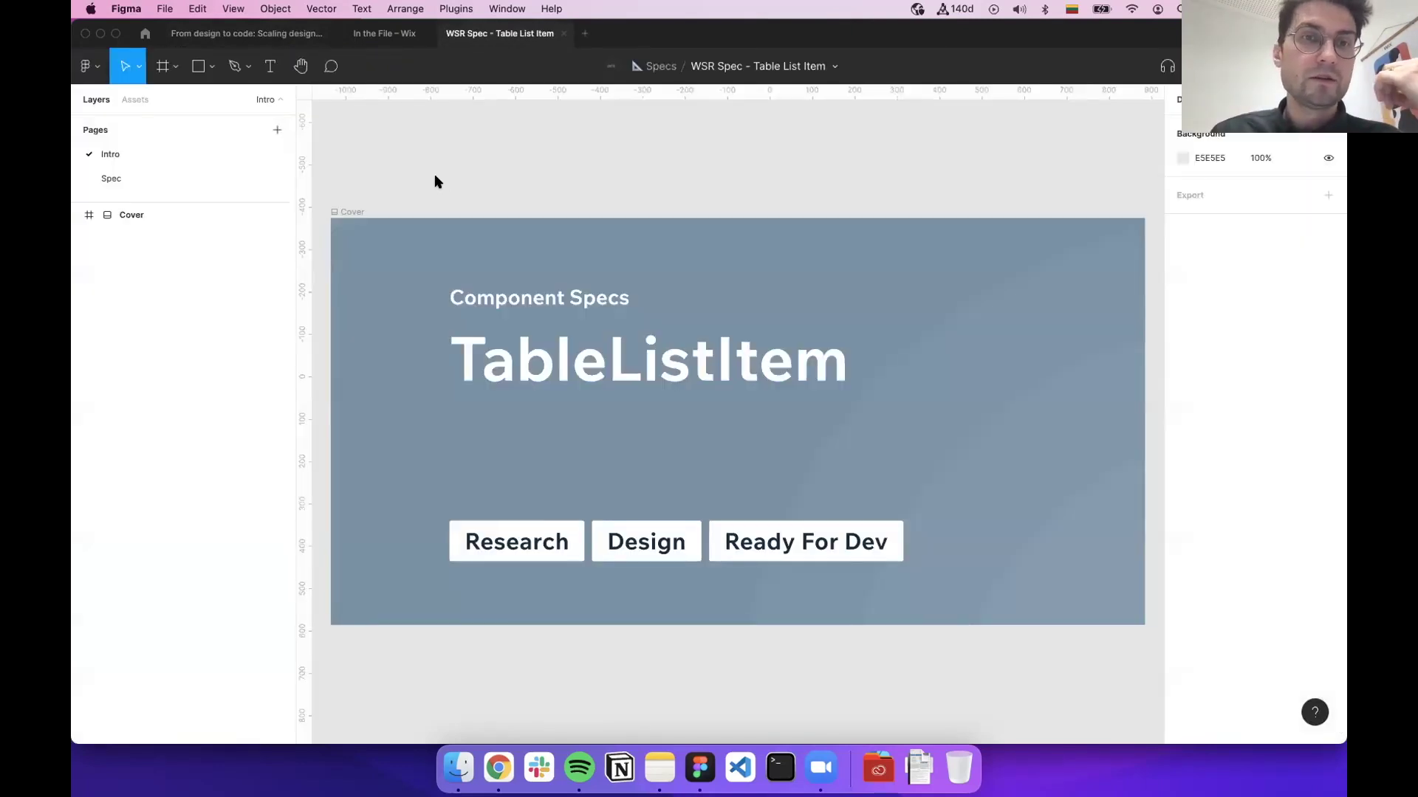
pyautogui.click(118, 182)
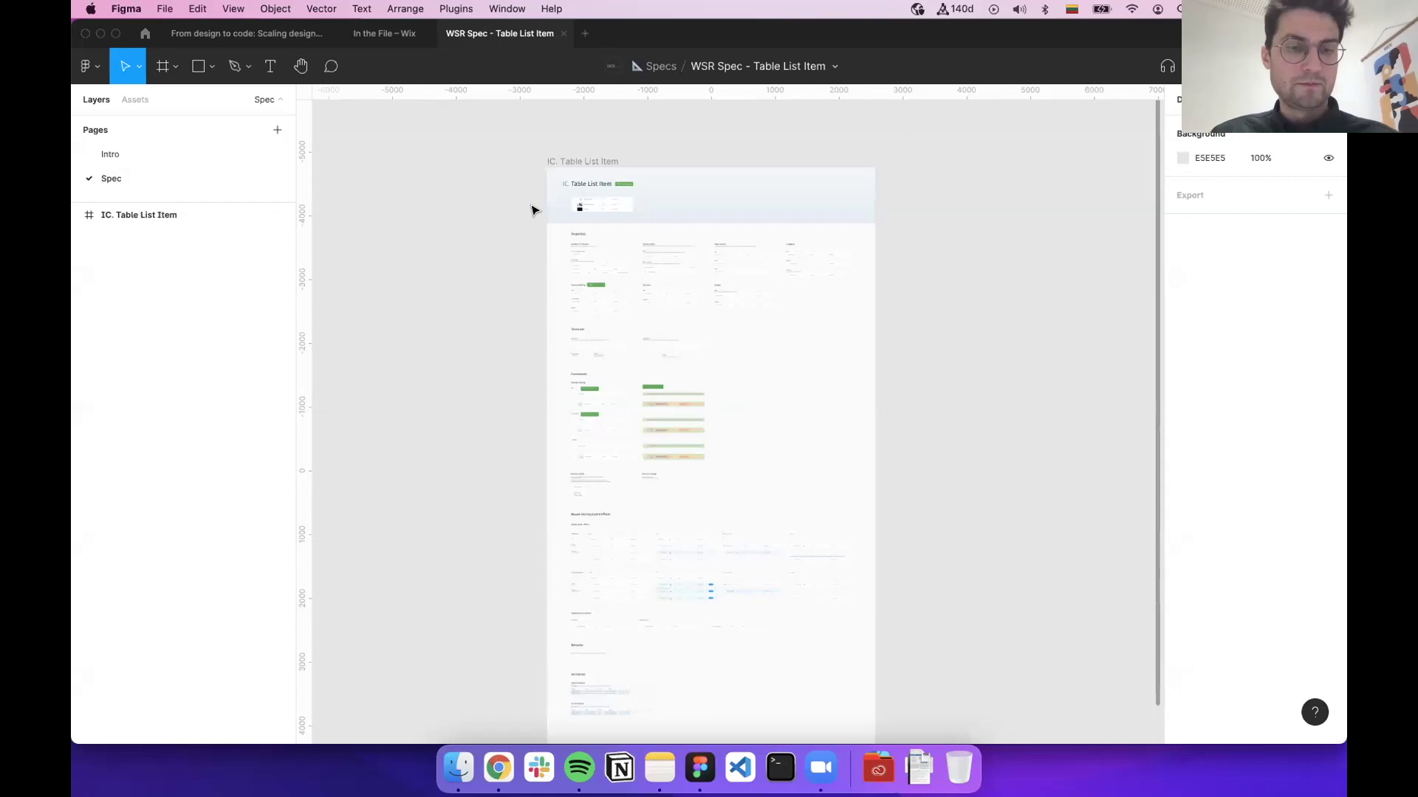
pyautogui.moveTo(534, 156); pyautogui.dragTo(889, 328)
pyautogui.scroll(-2, 788, 379)
pyautogui.scroll(-2, 788, 384)
pyautogui.hscroll(2, 789, 383)
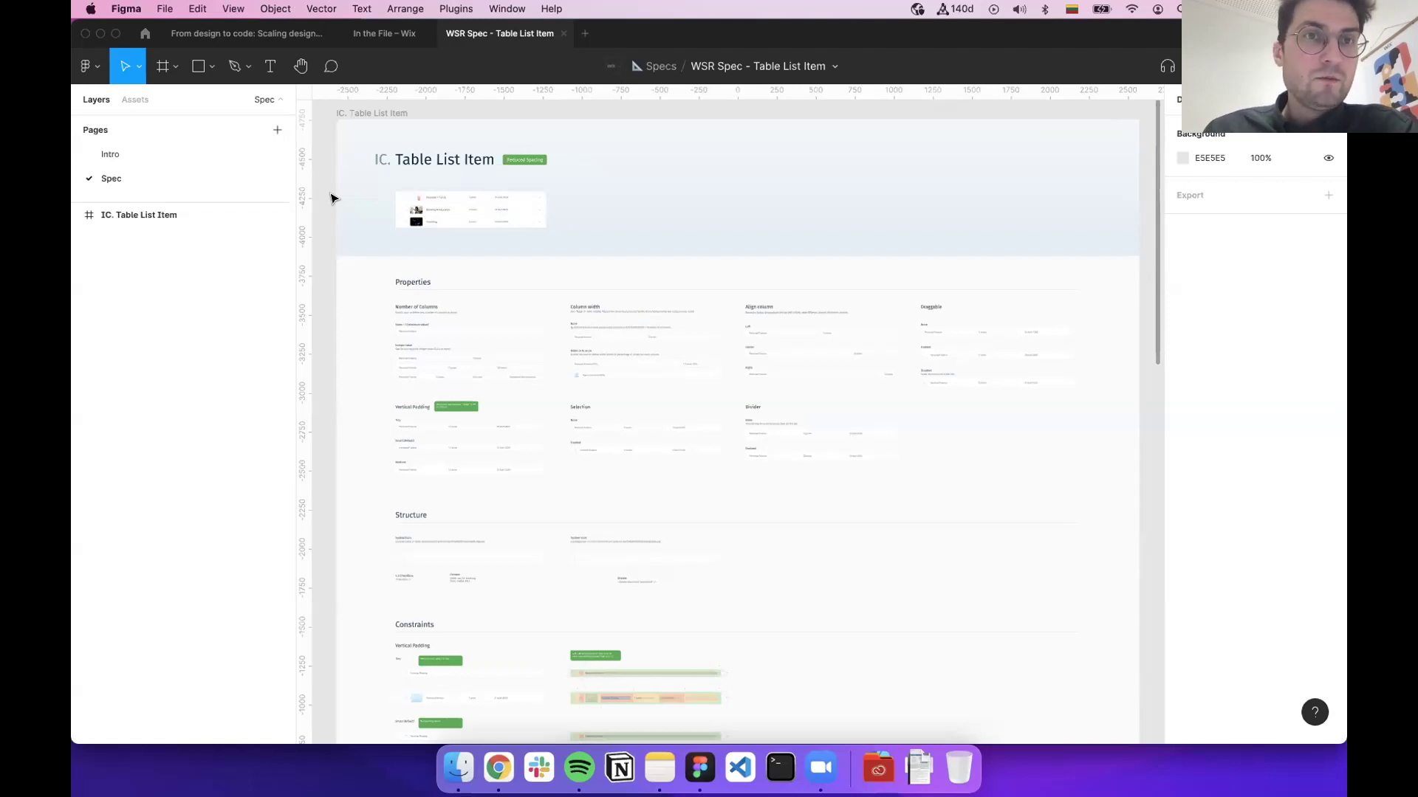
# Zoom the canvas to 100% and pan around the Table List Item spec
pyautogui.hotkey('shift', '0')
pyautogui.scroll(10, 330, 198)
pyautogui.hscroll(-8, 331, 198)
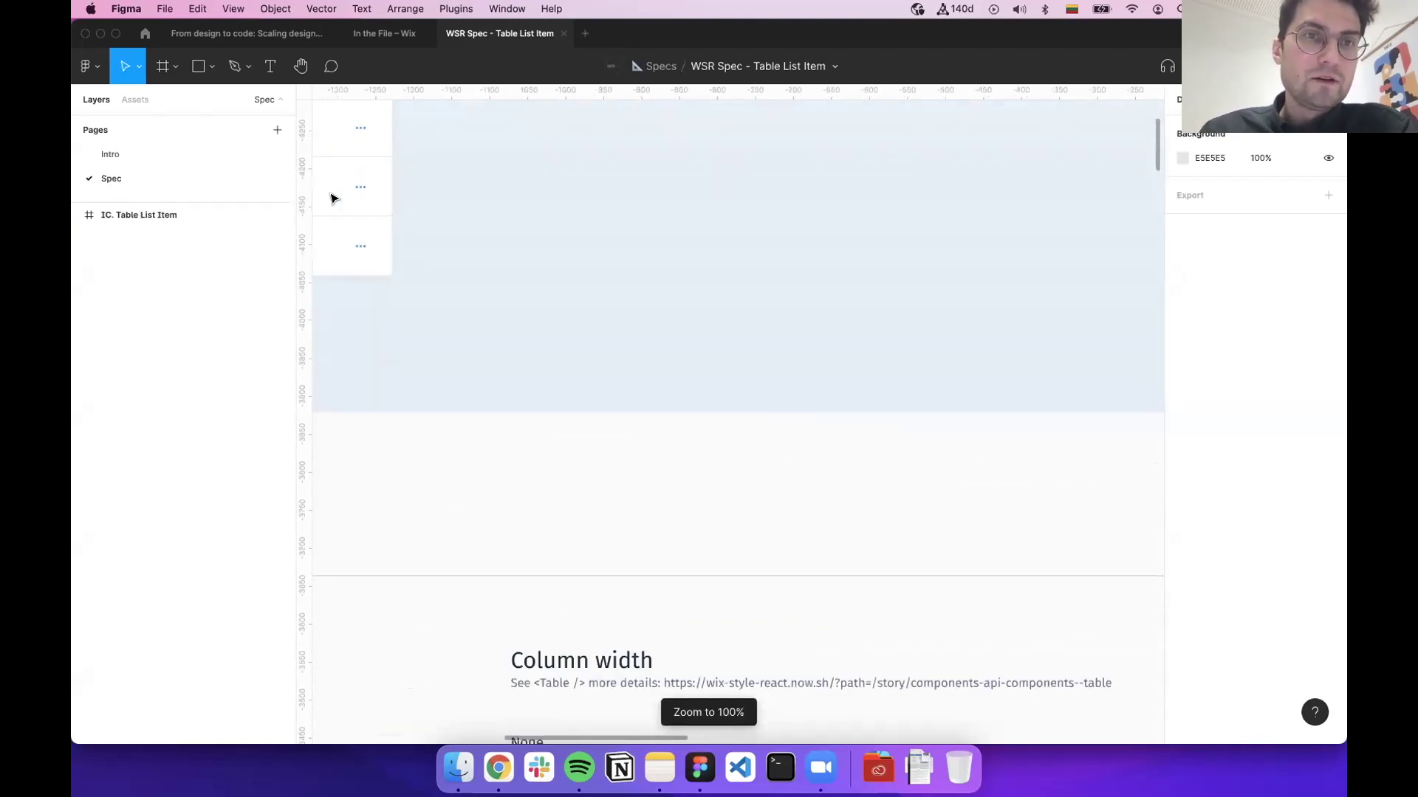
pyautogui.scroll(5, 331, 197)
pyautogui.hscroll(-10, 330, 198)
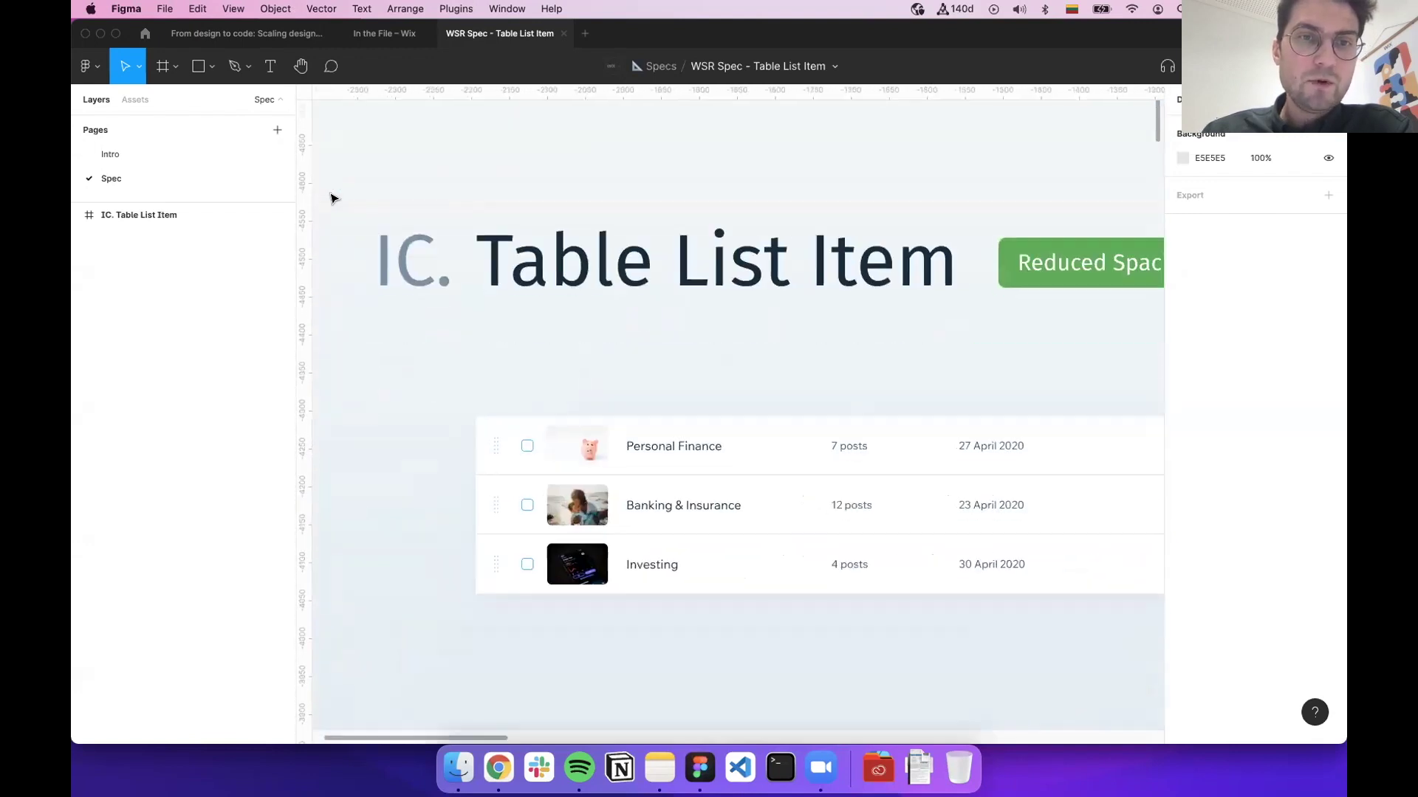
pyautogui.scroll(-3, 331, 198)
pyautogui.hscroll(3, 331, 198)
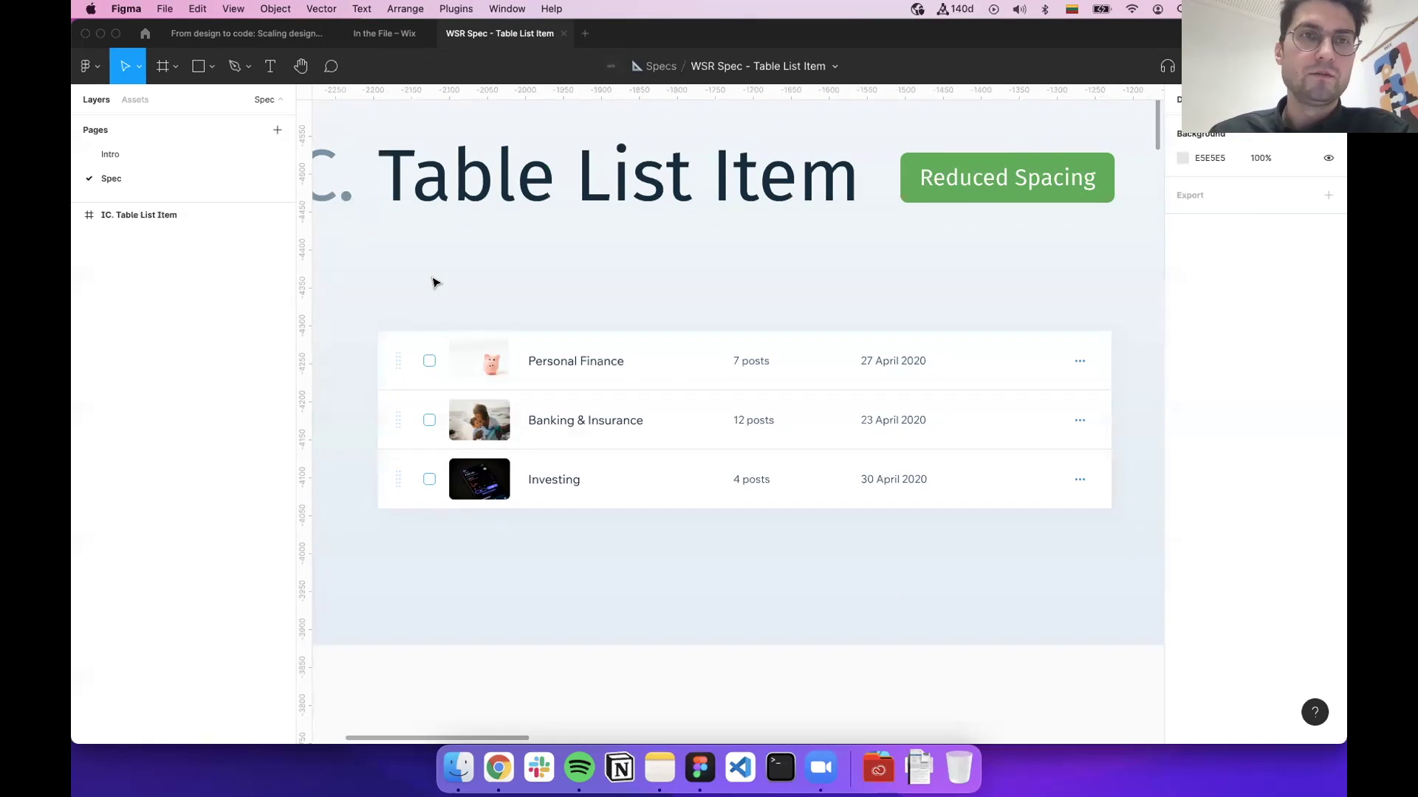
pyautogui.hscroll(-3, 434, 282)
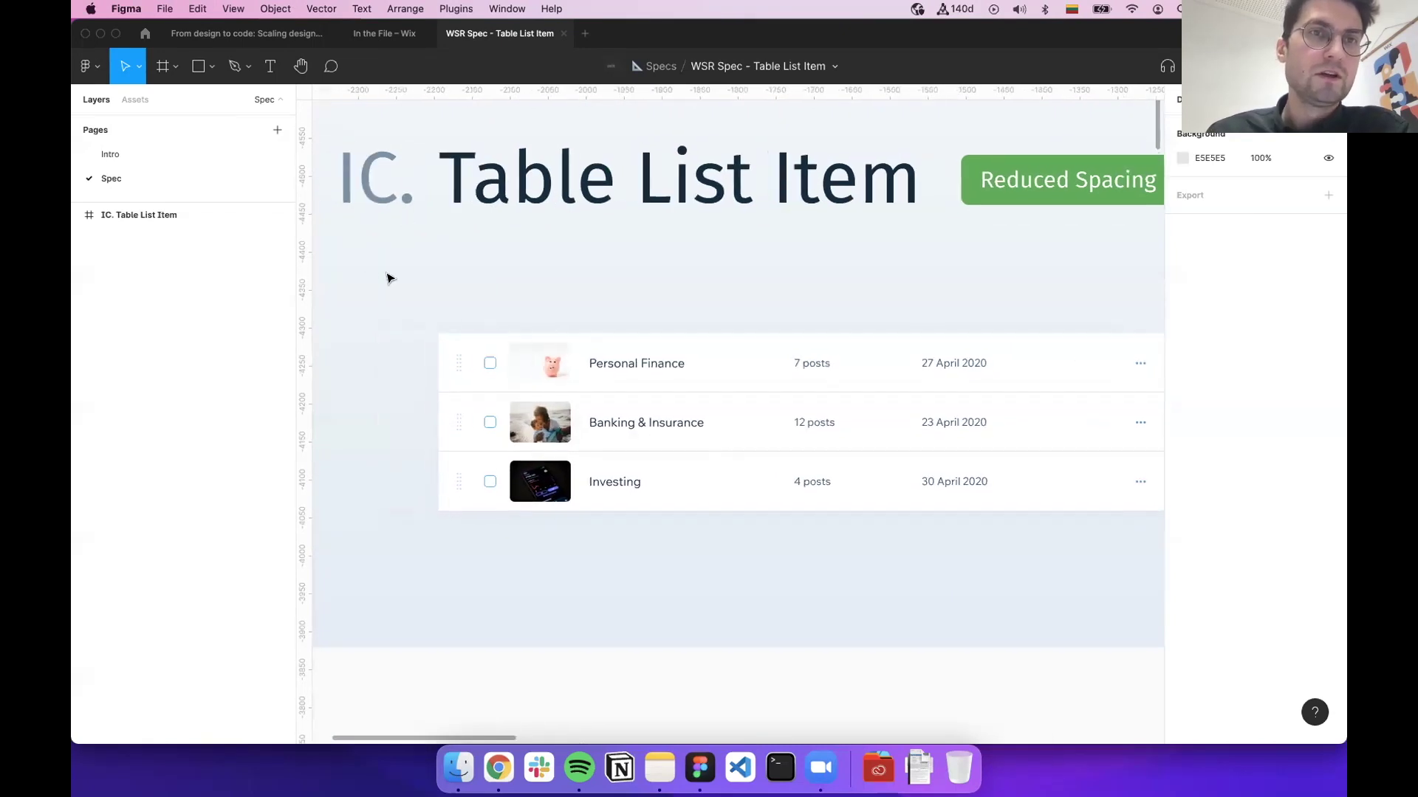
pyautogui.scroll(-1, 417, 298)
pyautogui.hscroll(1, 418, 298)
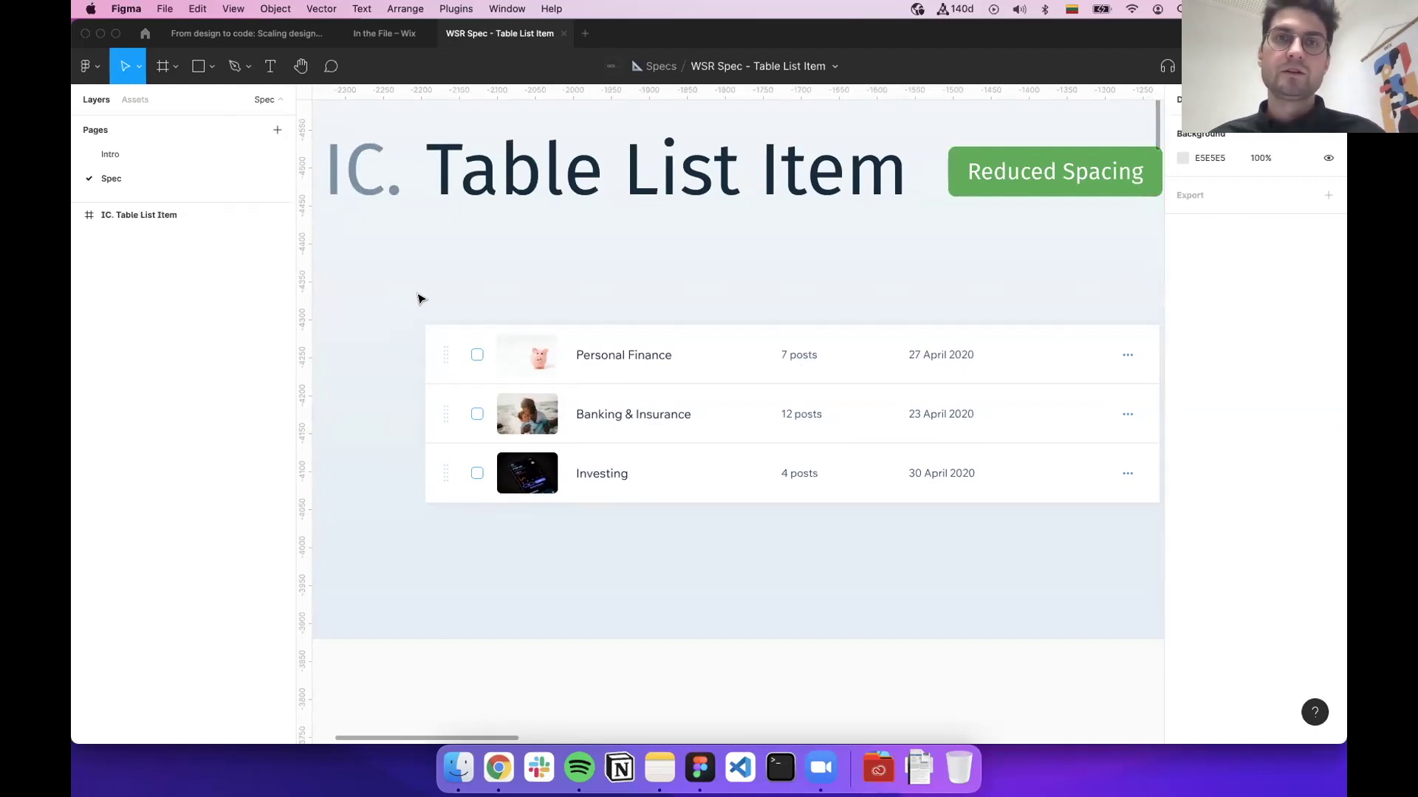
pyautogui.hscroll(5, 418, 298)
pyautogui.scroll(-2, 418, 297)
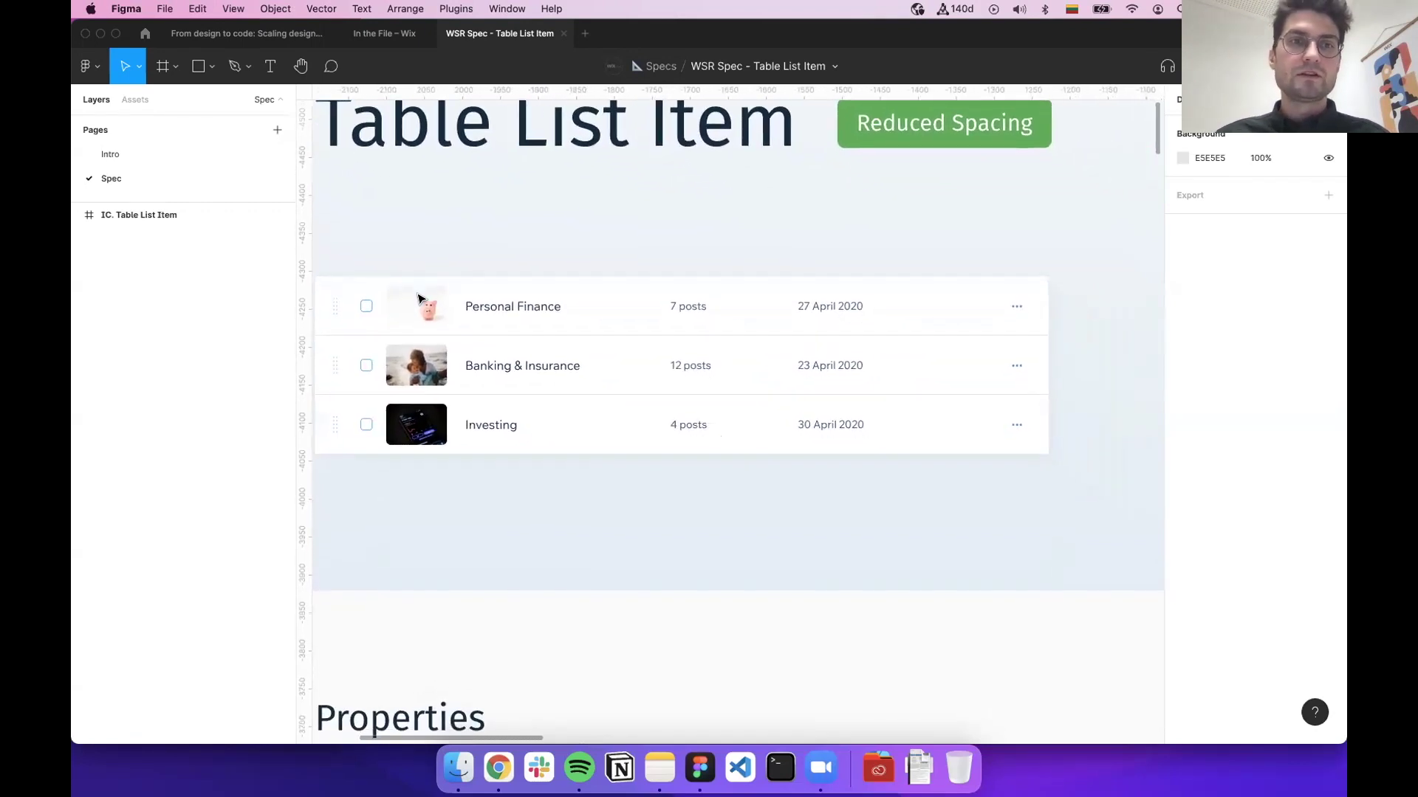
# Scroll through the rest of the spec, then return to the Intro cover page
pyautogui.hscroll(-2, 418, 298)
pyautogui.scroll(-1, 418, 298)
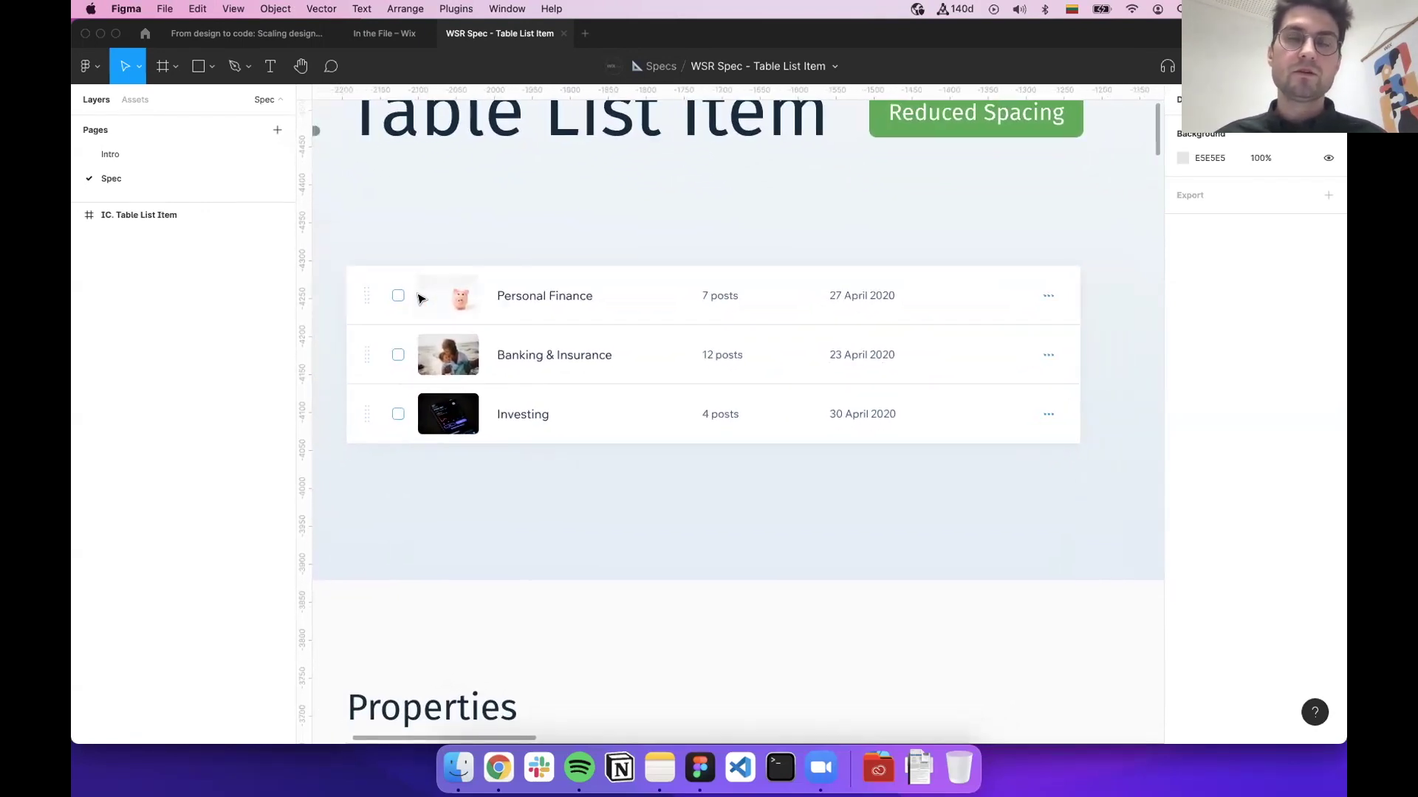
pyautogui.scroll(-2, 417, 297)
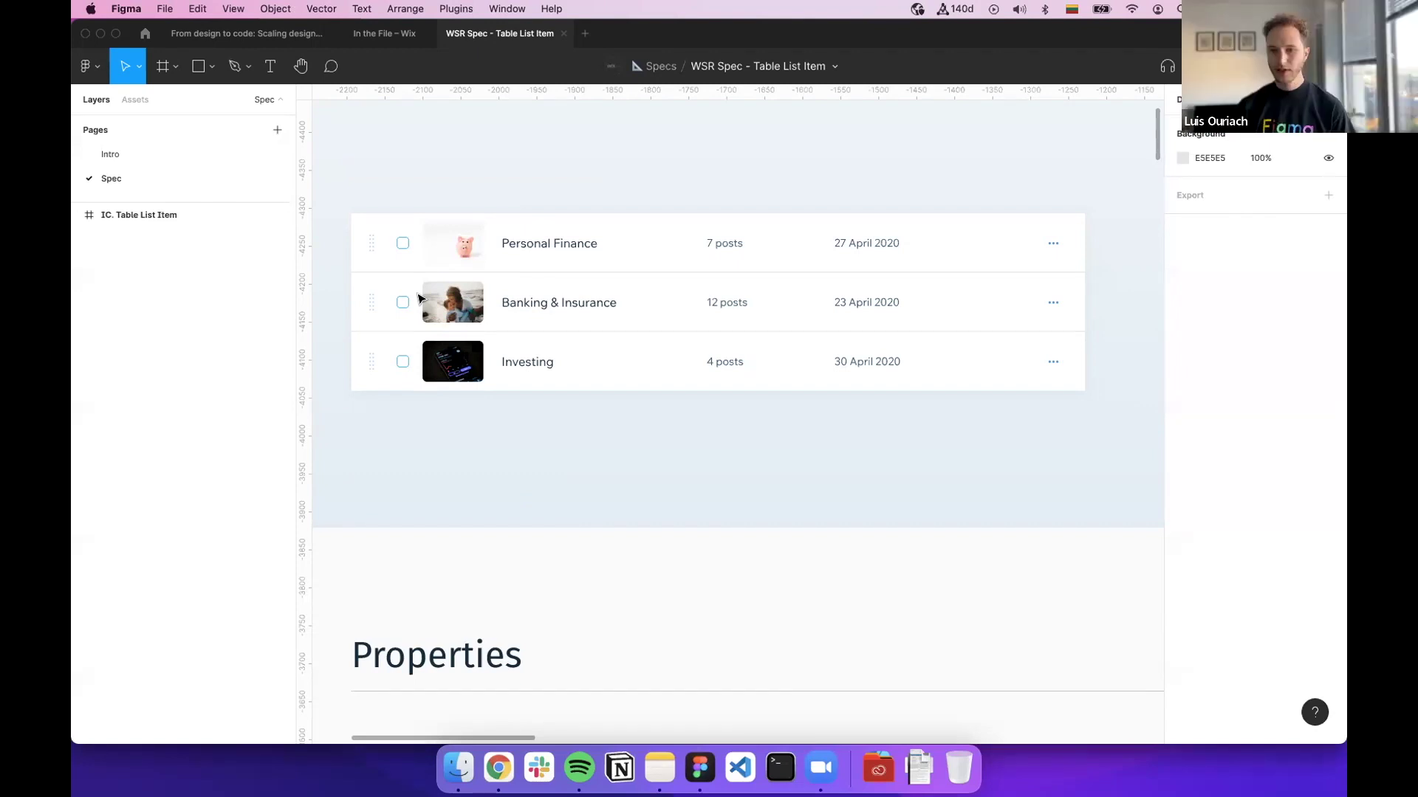
pyautogui.scroll(-5, 418, 298)
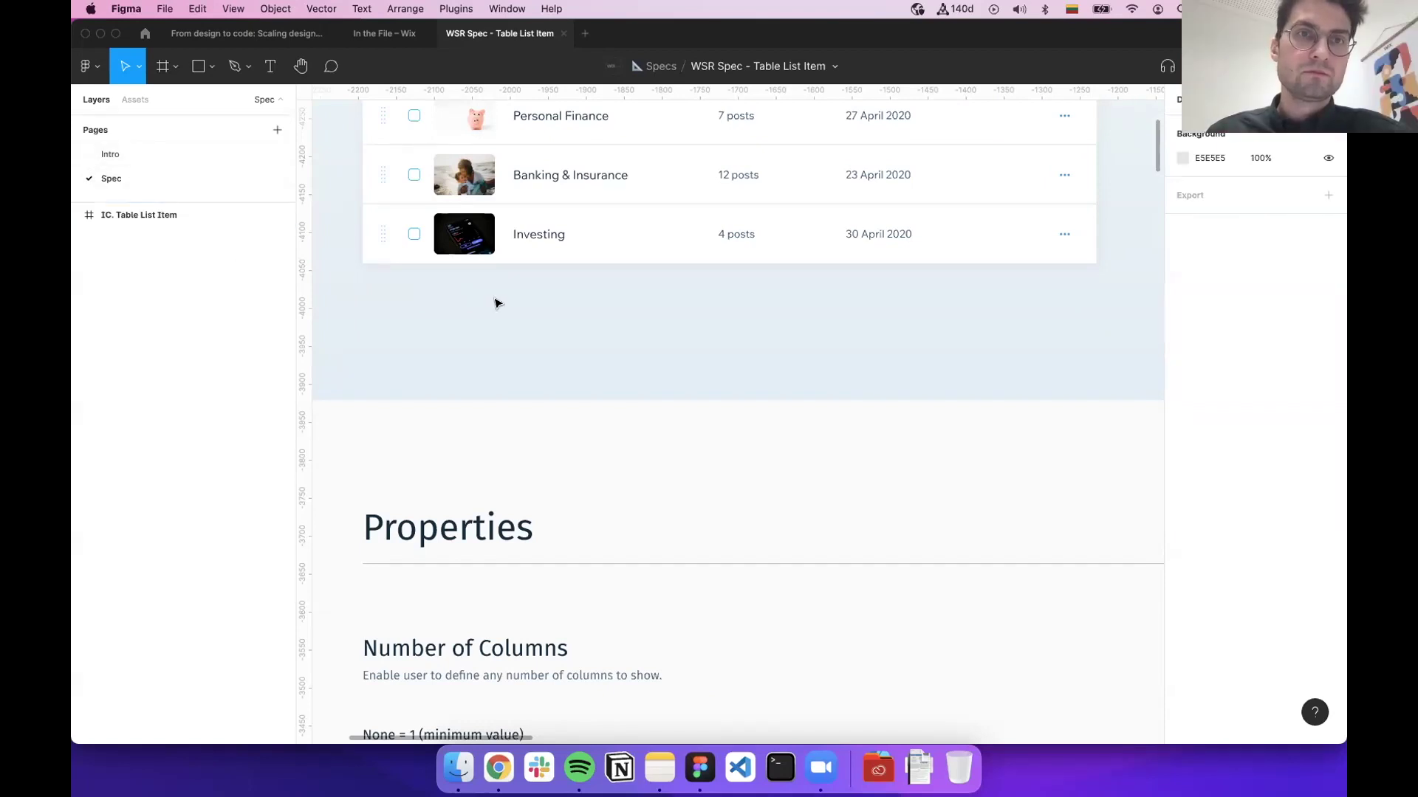
pyautogui.scroll(5, 494, 300)
pyautogui.hscroll(-2, 494, 299)
pyautogui.scroll(-10, 497, 303)
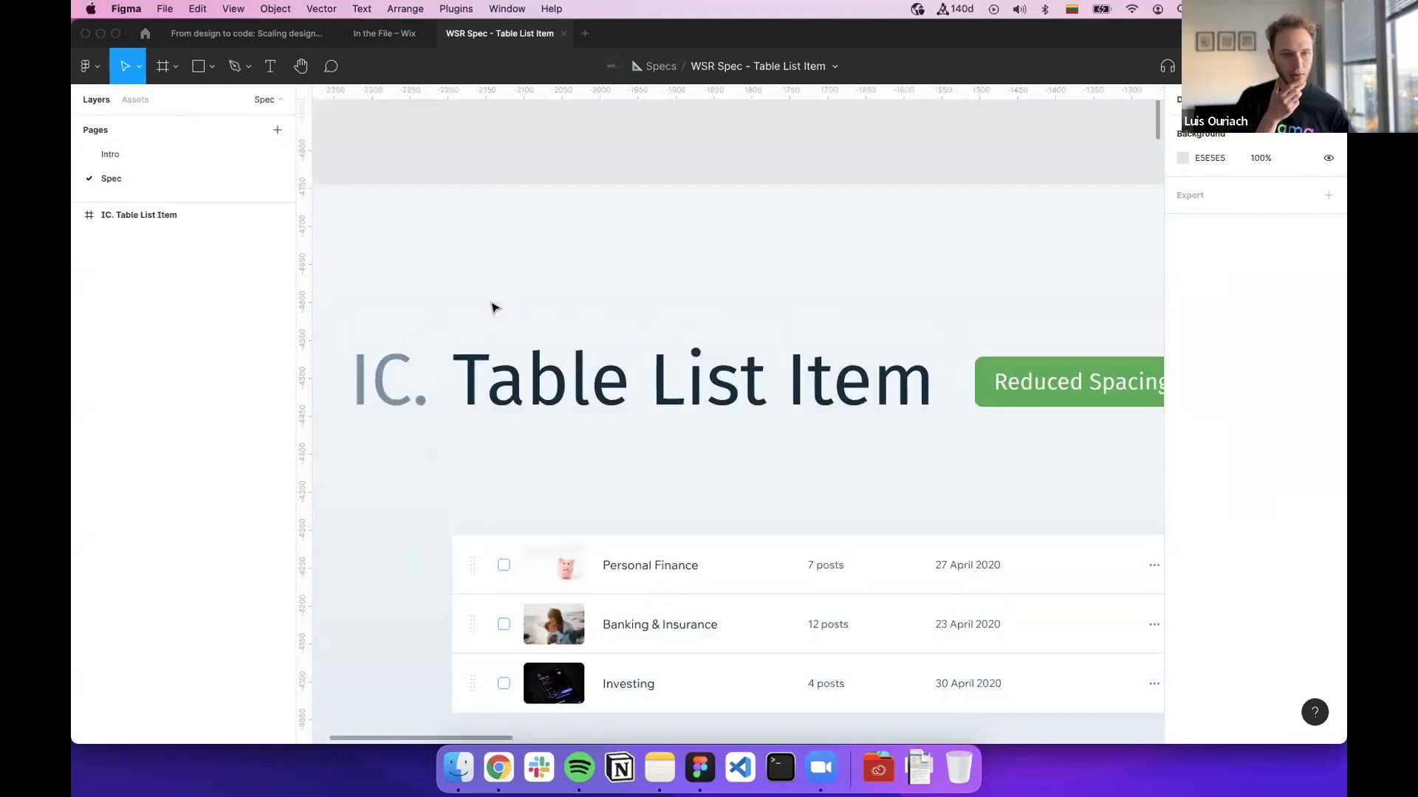
pyautogui.hscroll(-2, 492, 307)
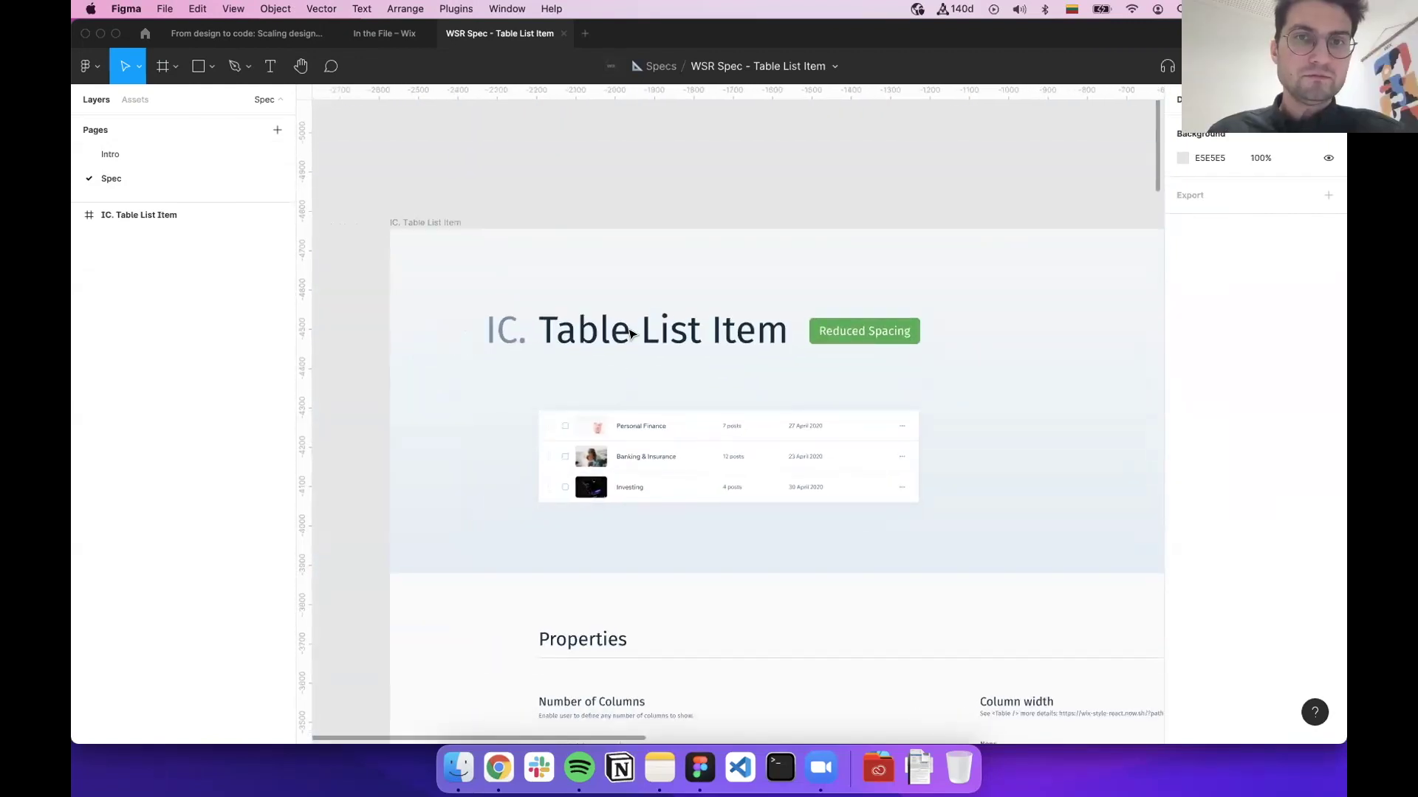
pyautogui.click(129, 155)
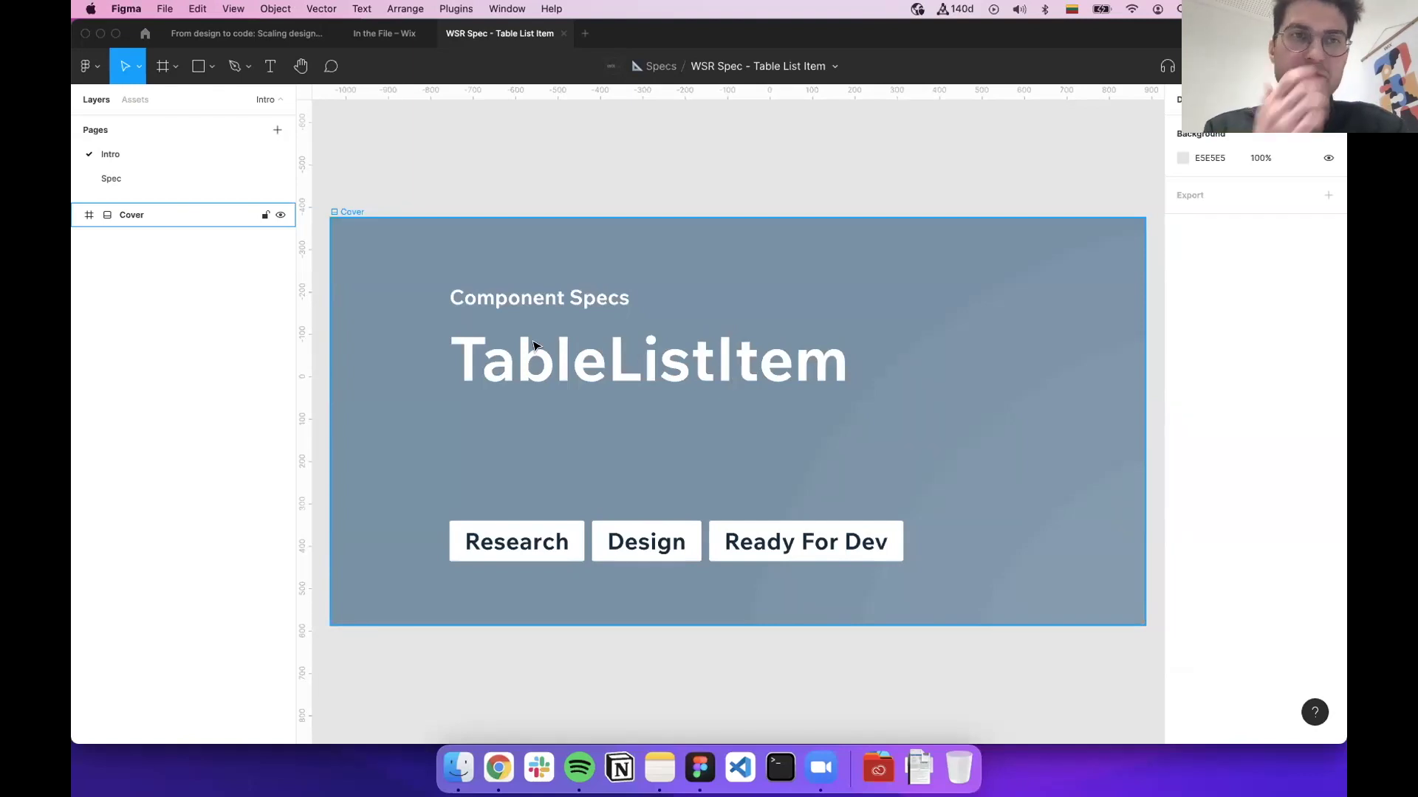
# Switch to the Spec page and pan to the IC. Table List Item header and Properties section
pyautogui.click(103, 176)
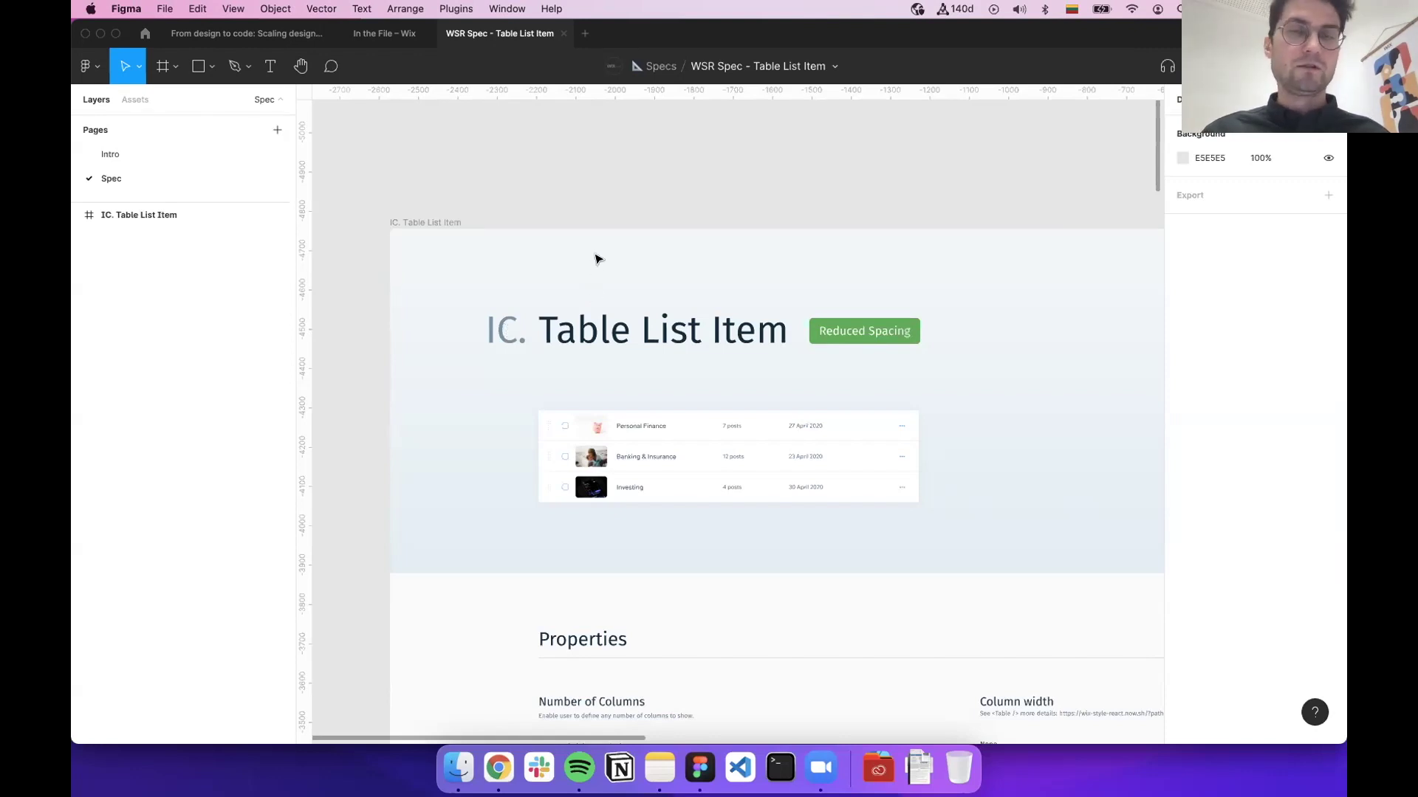
pyautogui.scroll(-2, 597, 257)
pyautogui.hscroll(2, 598, 258)
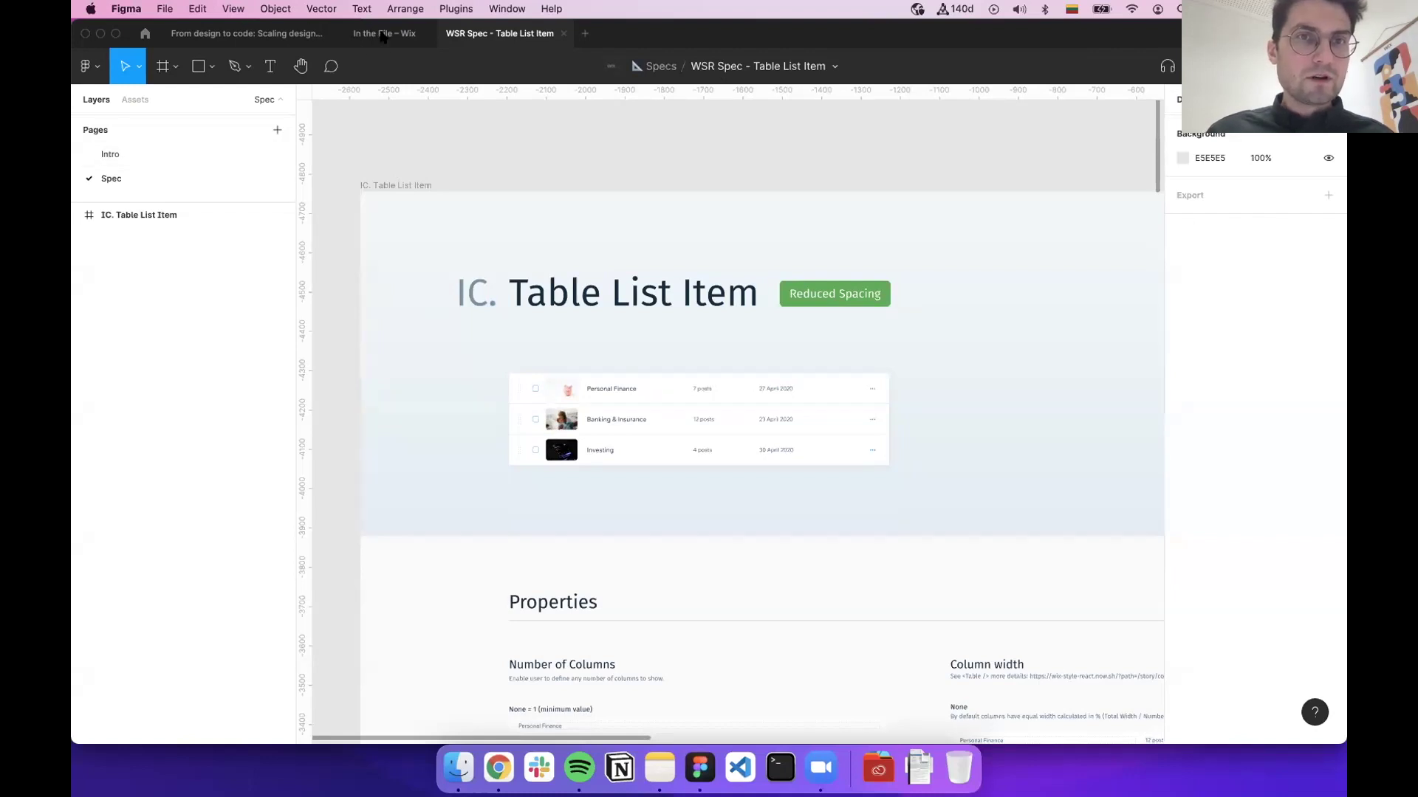
# Return to 'From design to code' and select the Example files in Figma text block
pyautogui.click(310, 35)
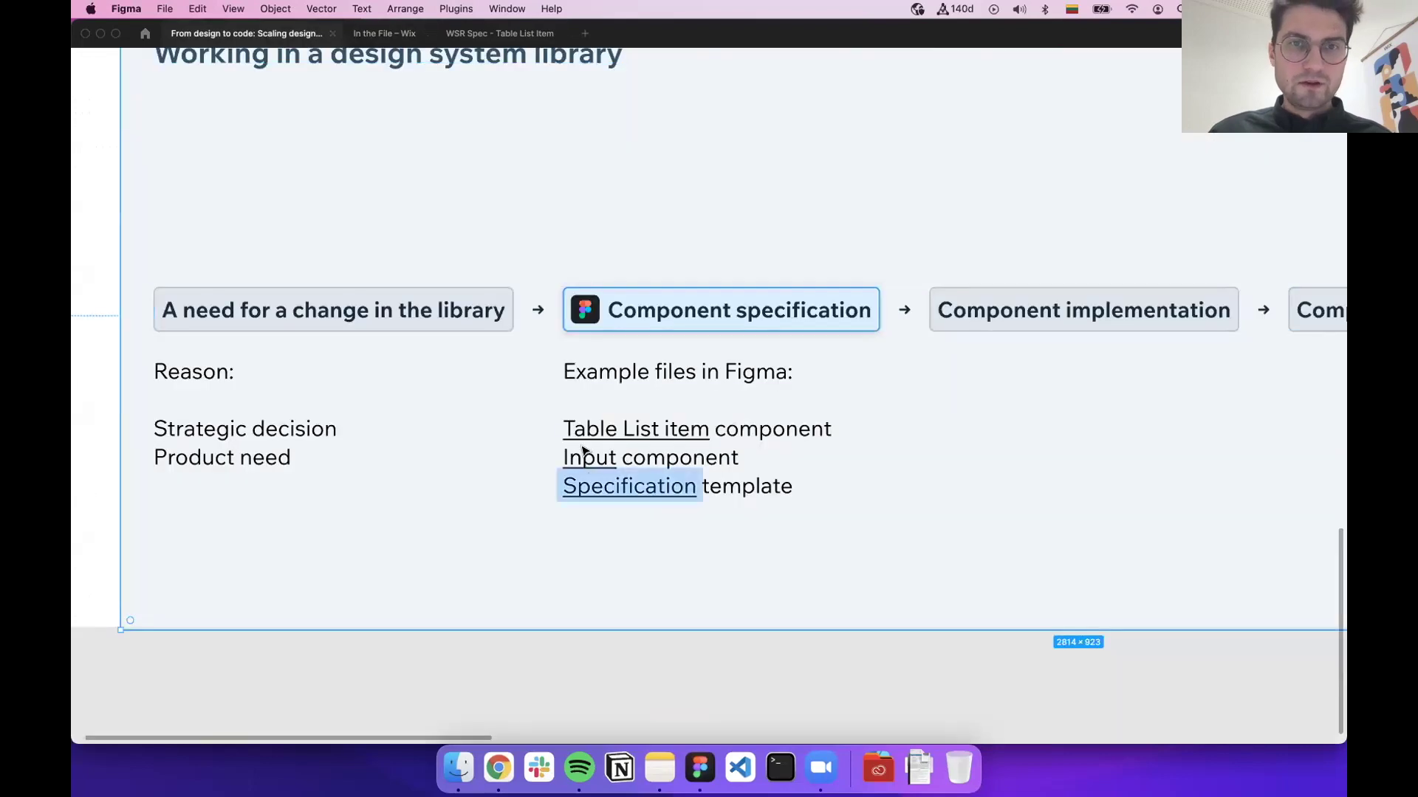
pyautogui.click(583, 462)
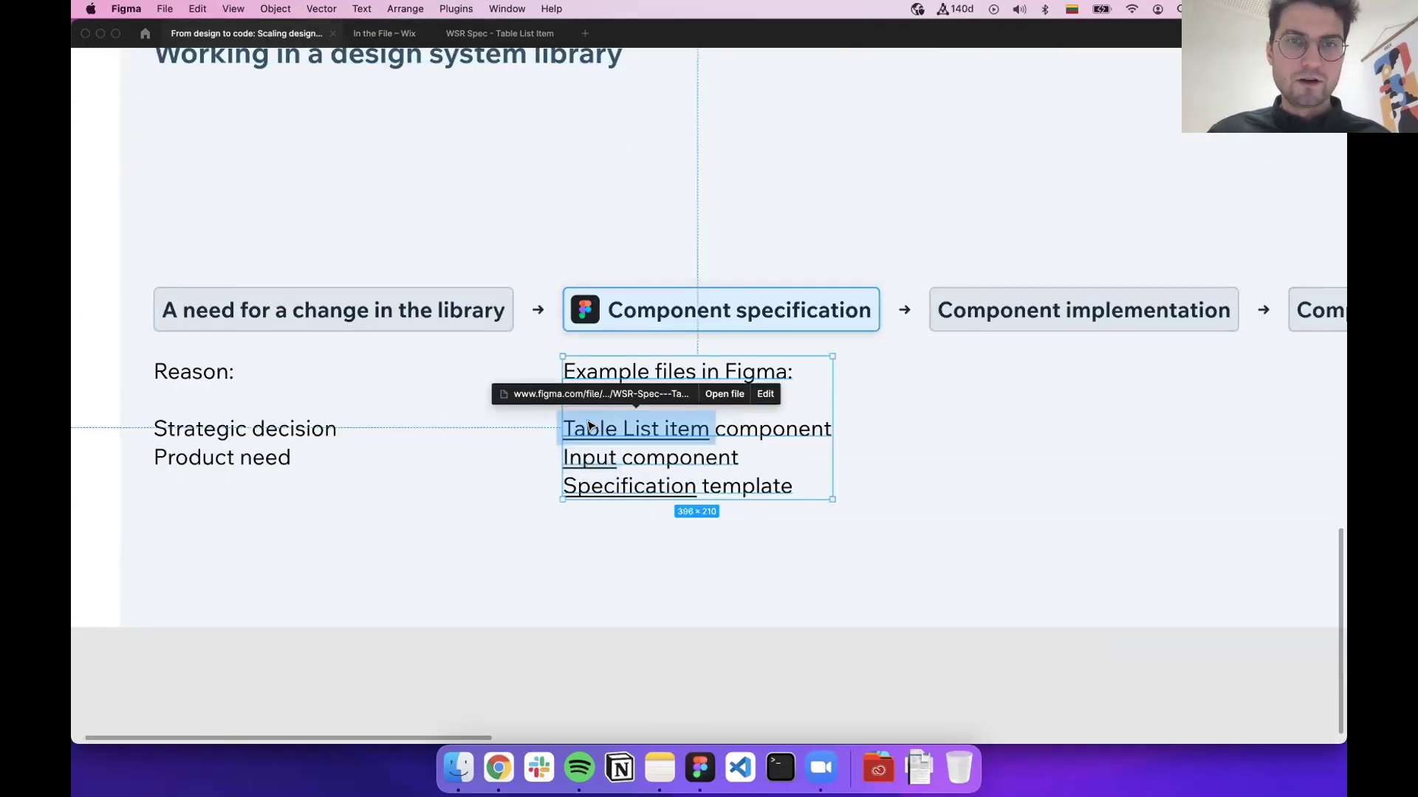
pyautogui.press('Escape')
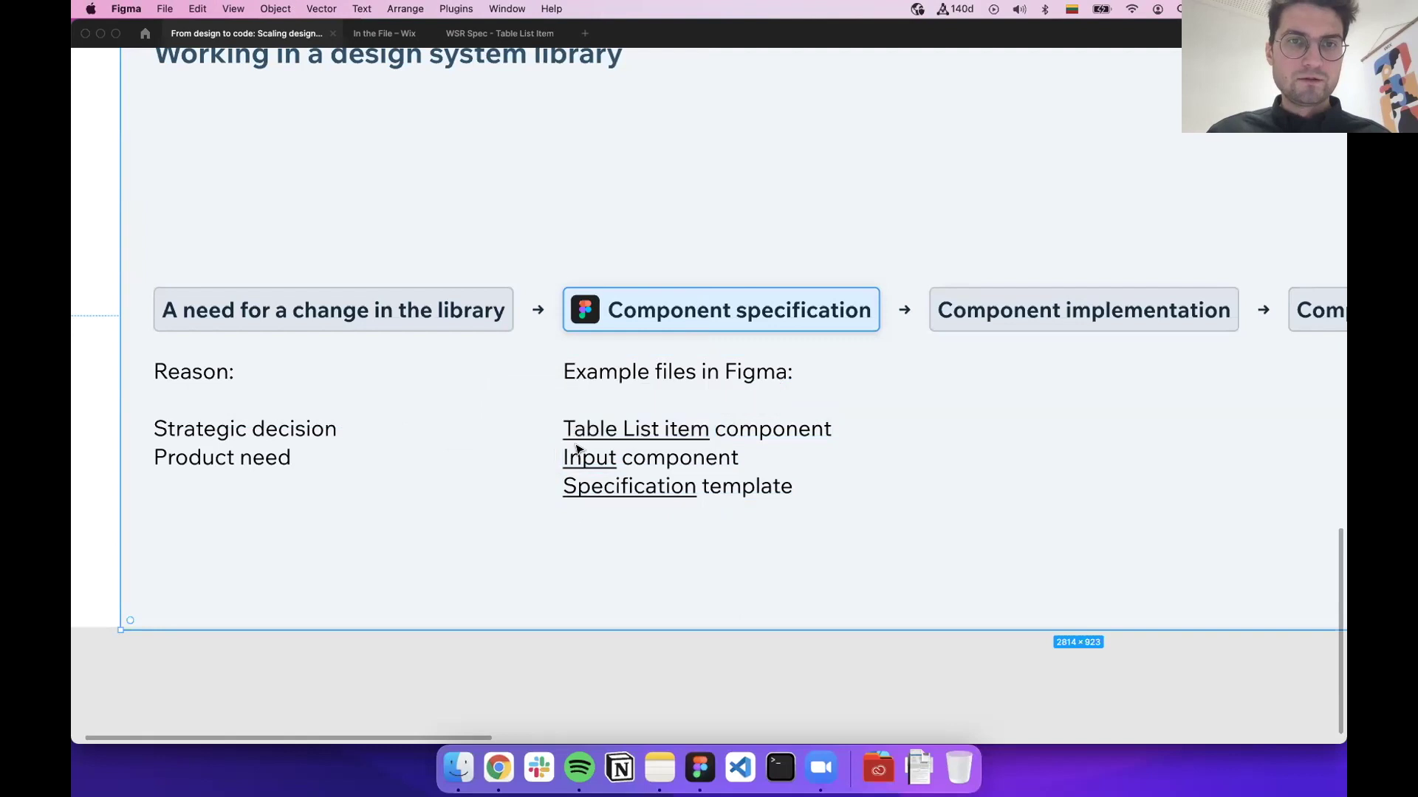
pyautogui.click(578, 461)
pyautogui.press('Escape')
pyautogui.click(587, 459)
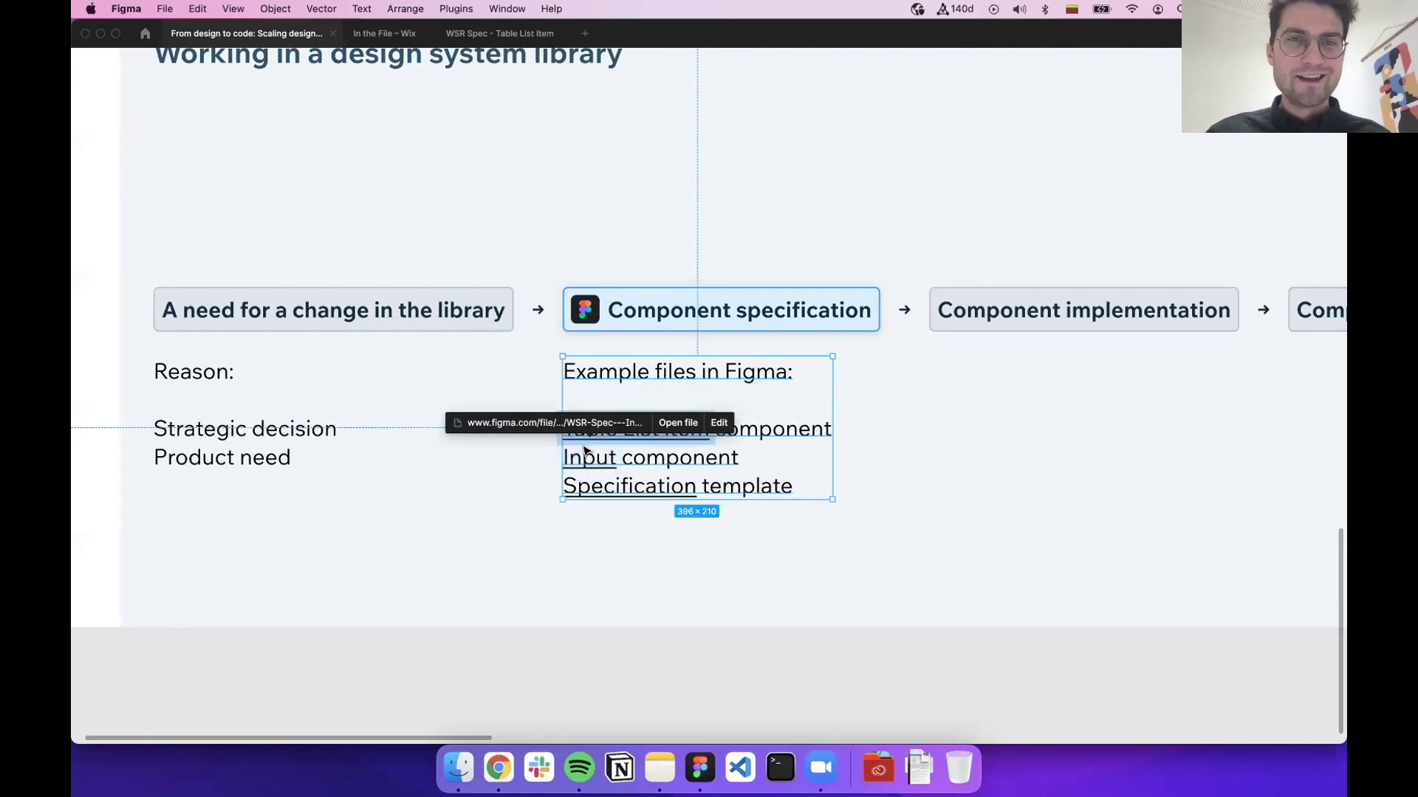
# Zoom in on the Example files list: Table List item, Input, Specification template
pyautogui.scroll(5, 579, 452)
pyautogui.scroll(5, 605, 506)
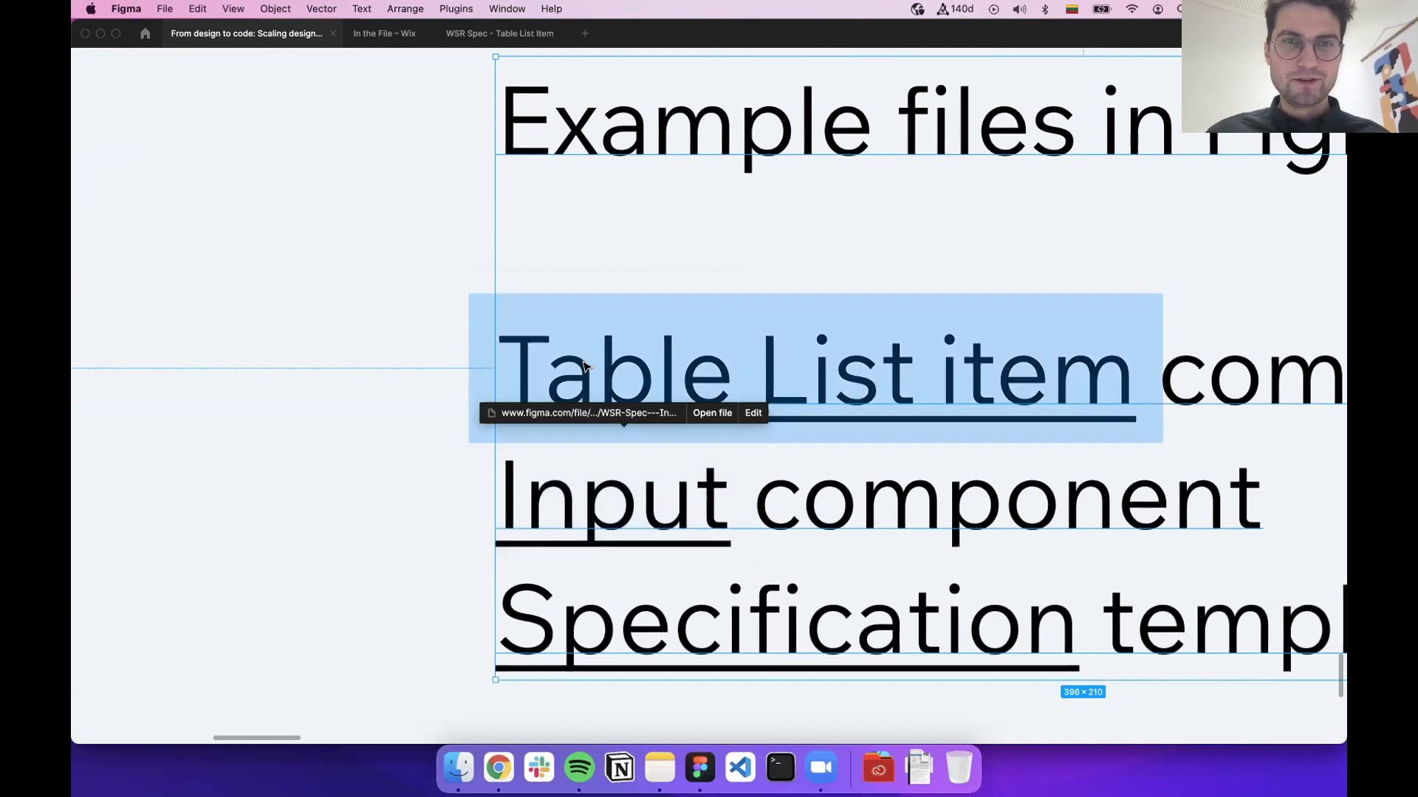
pyautogui.scroll(2, 632, 457)
pyautogui.scroll(3, 633, 457)
pyautogui.scroll(-10, 633, 457)
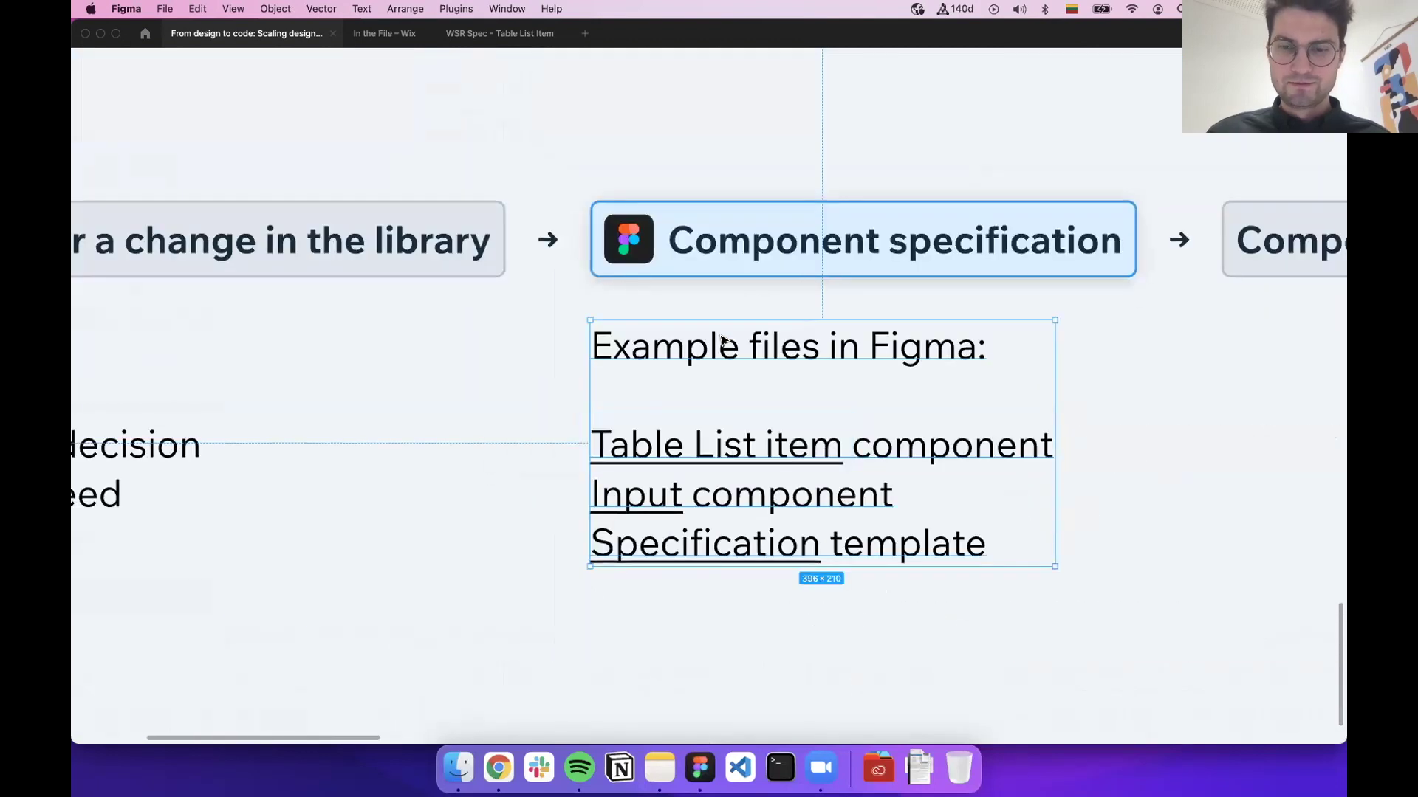
# Restore the interface and set the Example files text's line height to 60
pyautogui.press('super+backslash')
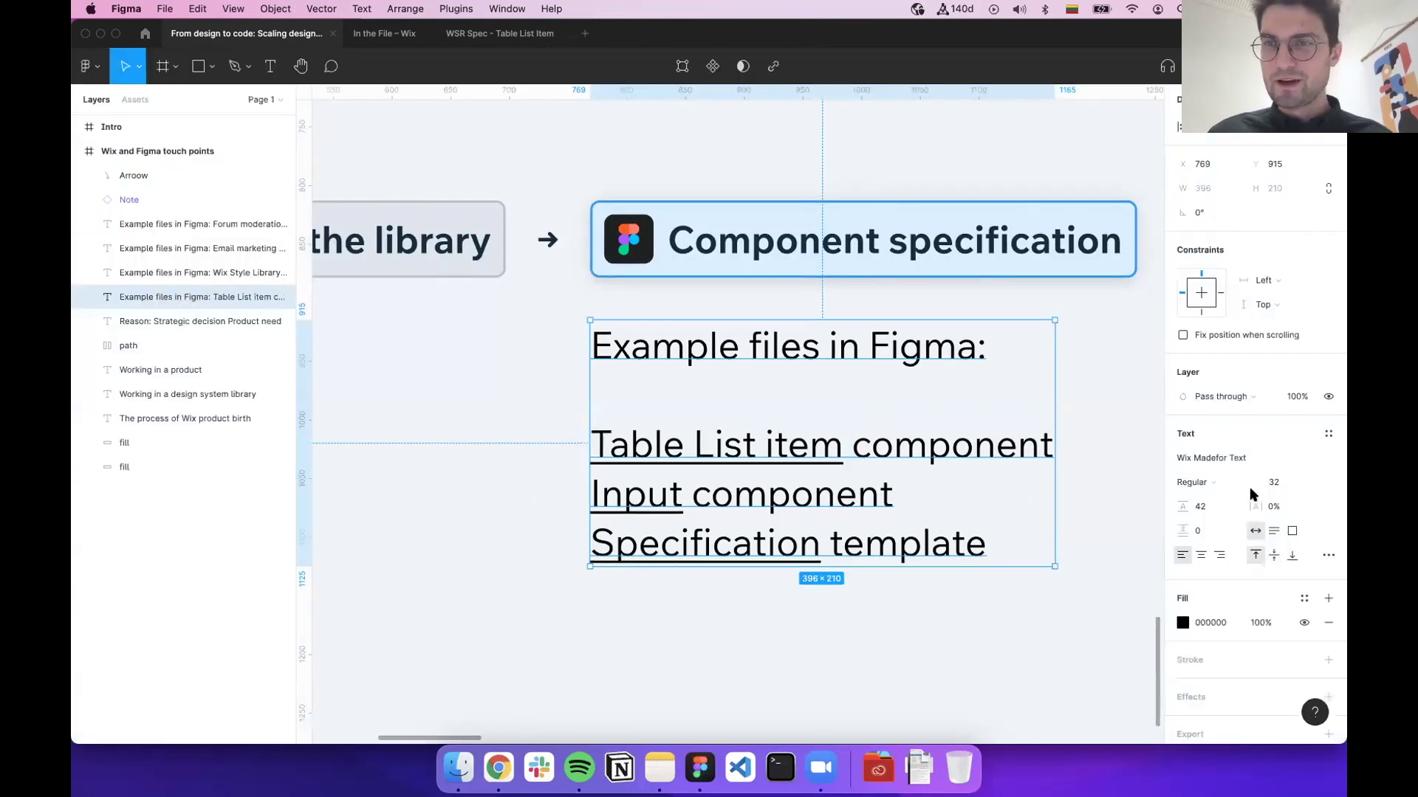
pyautogui.click(1211, 507)
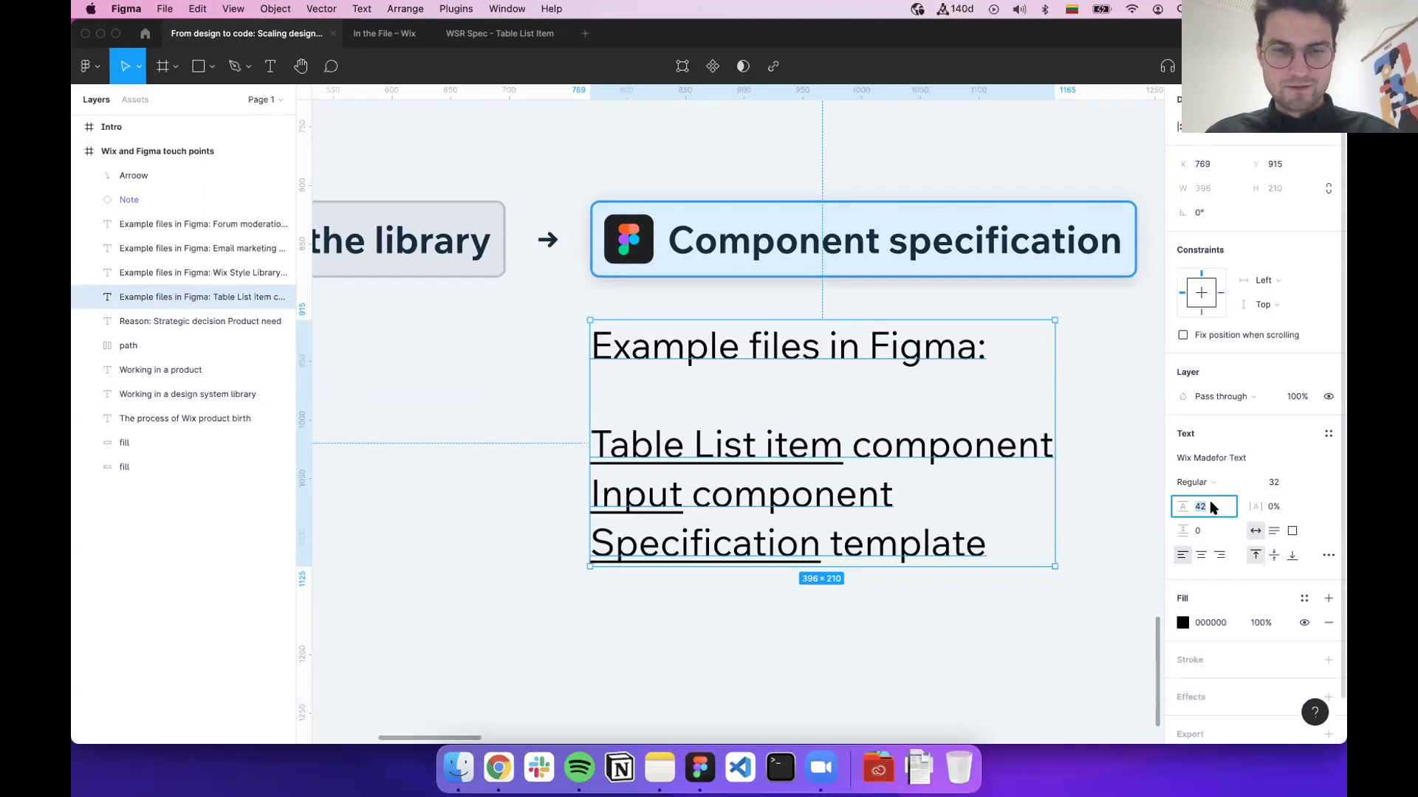
pyautogui.hotkey('ctrl', 'space')
pyautogui.write('6')
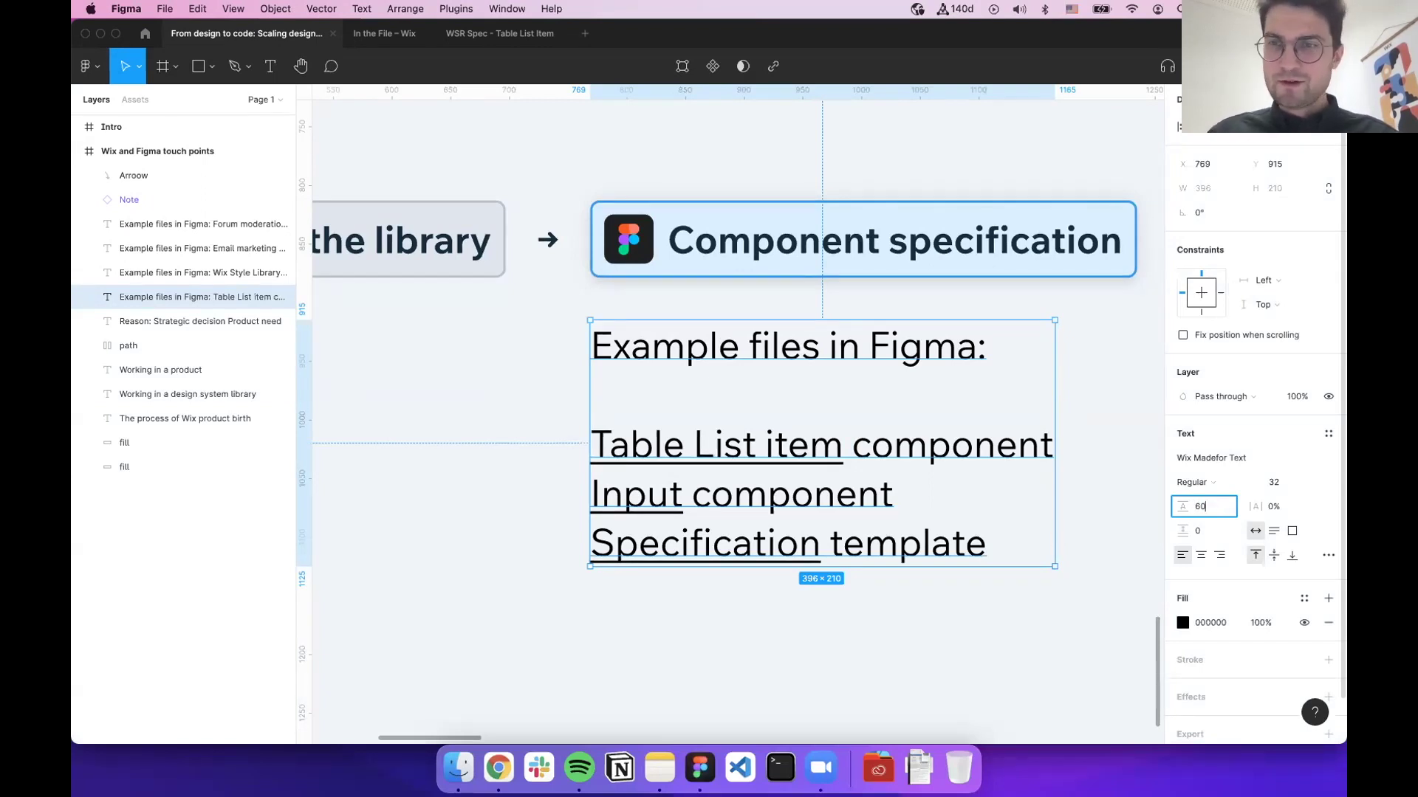
pyautogui.press('Return')
# Open the linked Input spec file from the Example files list
pyautogui.scroll(-3, 627, 175)
pyautogui.hscroll(-2, 627, 175)
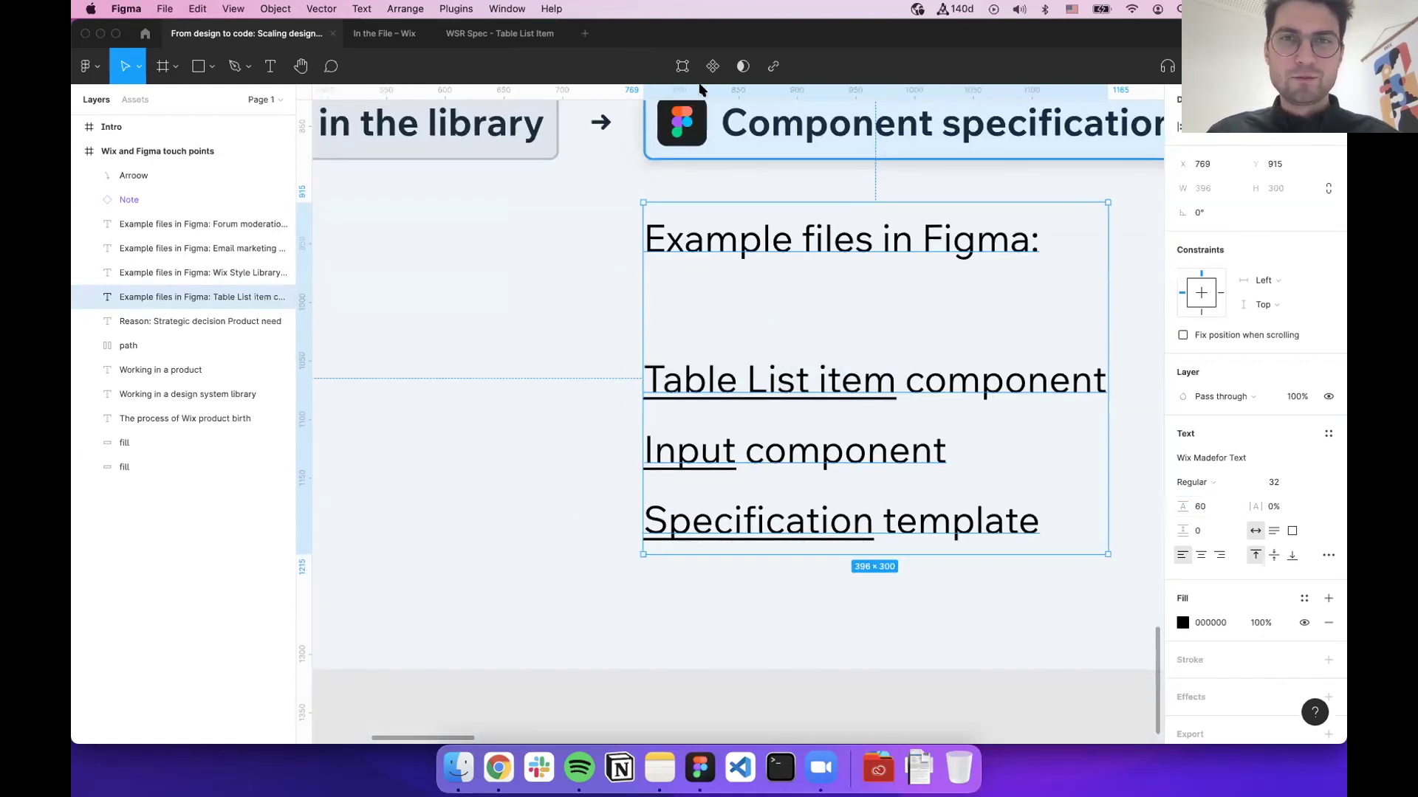
pyautogui.moveTo(687, 467)
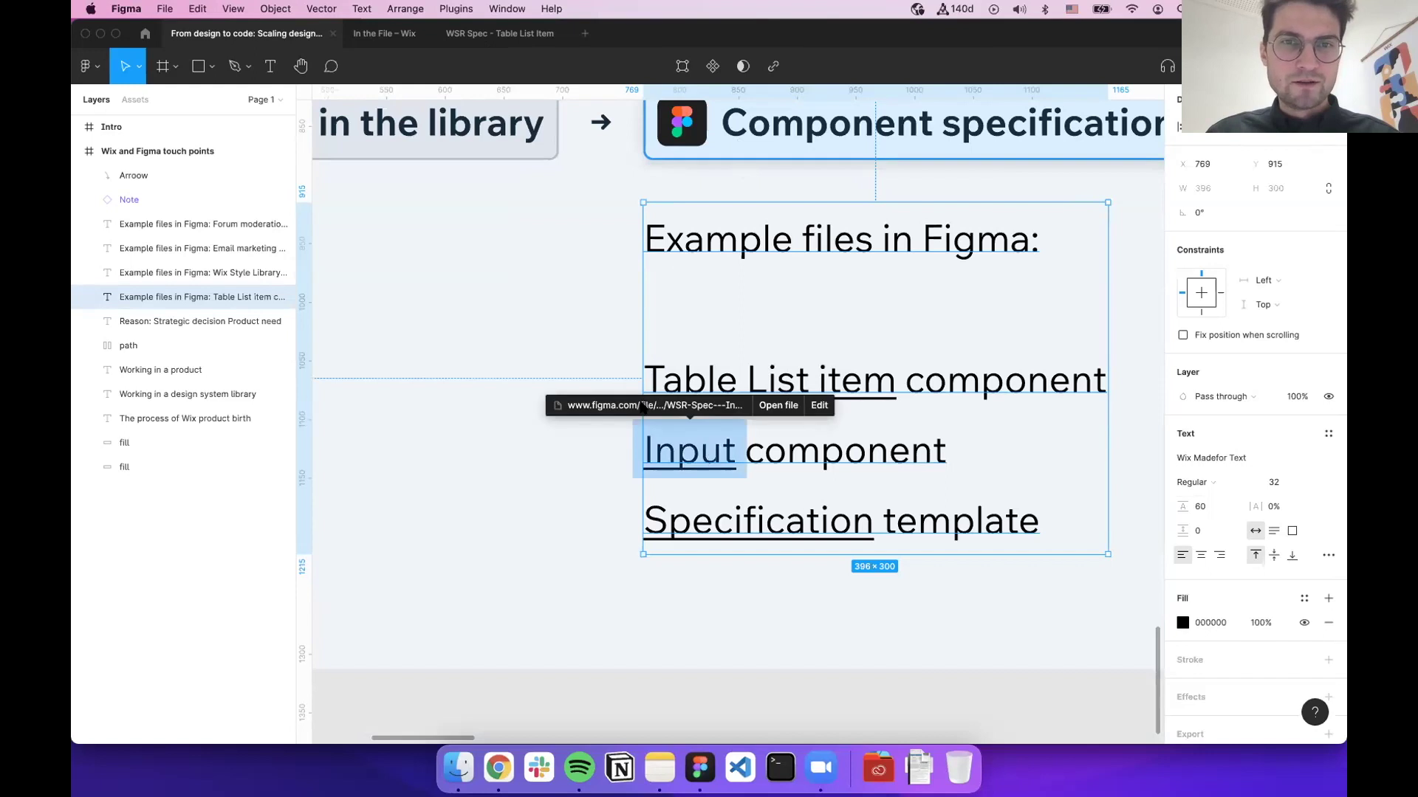
pyautogui.click(643, 405)
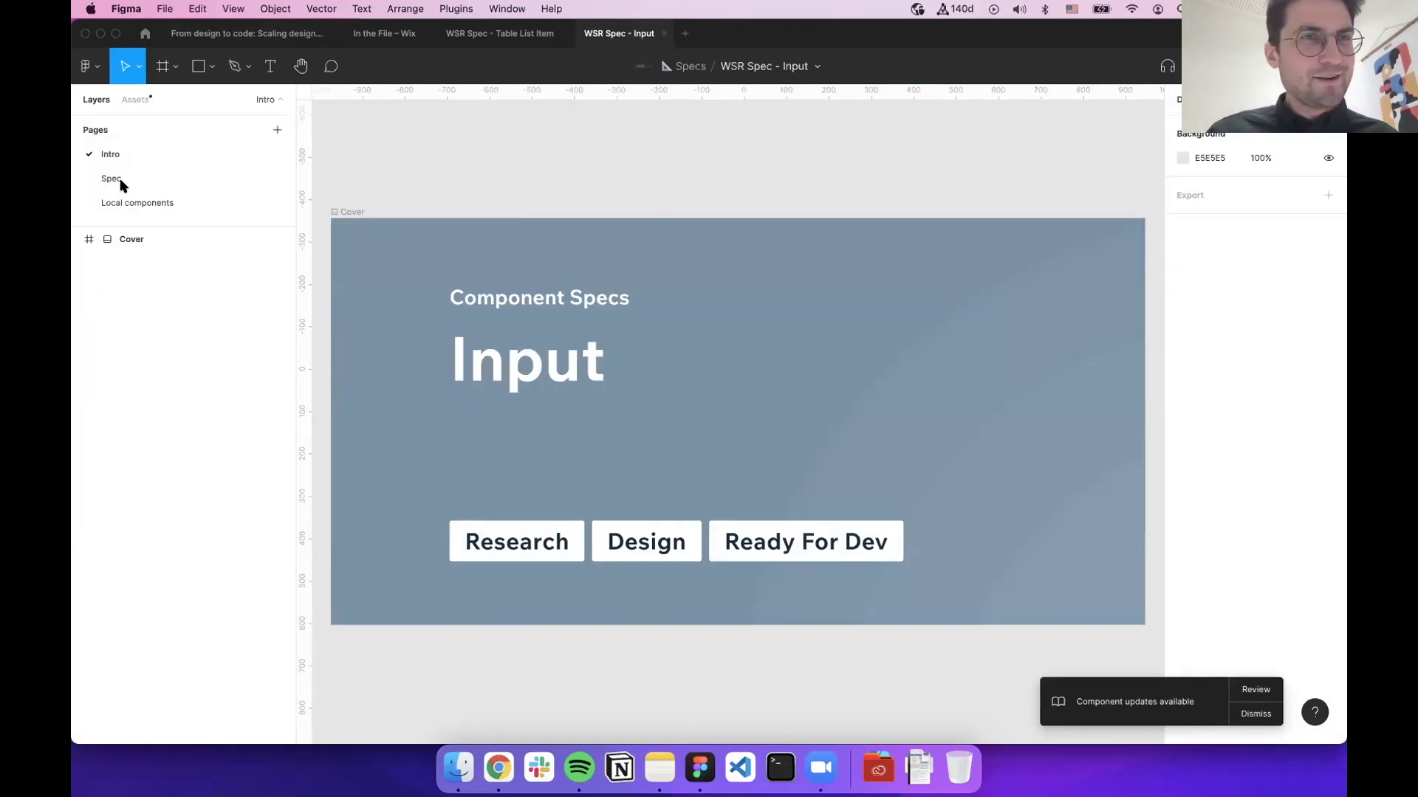
# Open the Input file's Spec page and zoom in on the Size examples under Properties
pyautogui.click(160, 178)
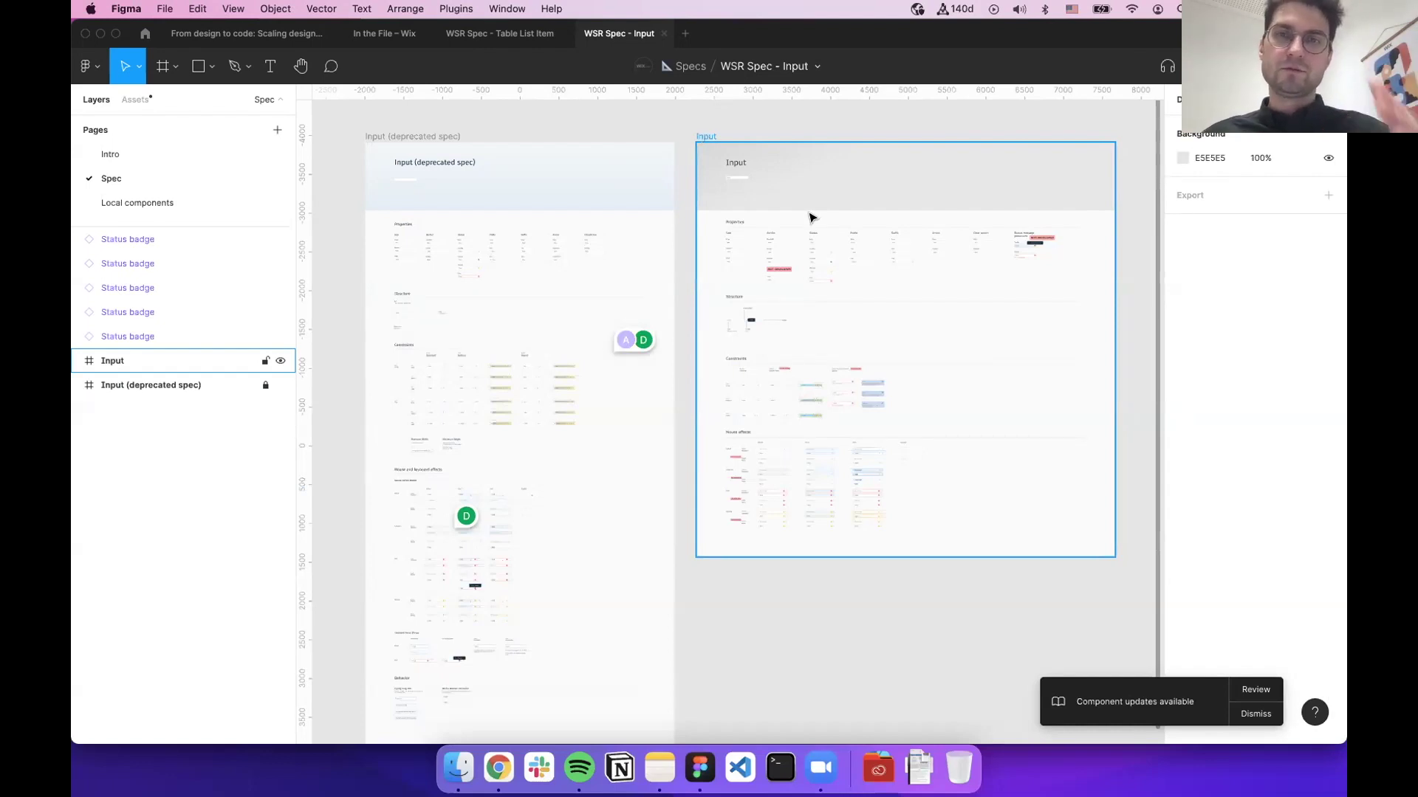
pyautogui.scroll(5, 805, 275)
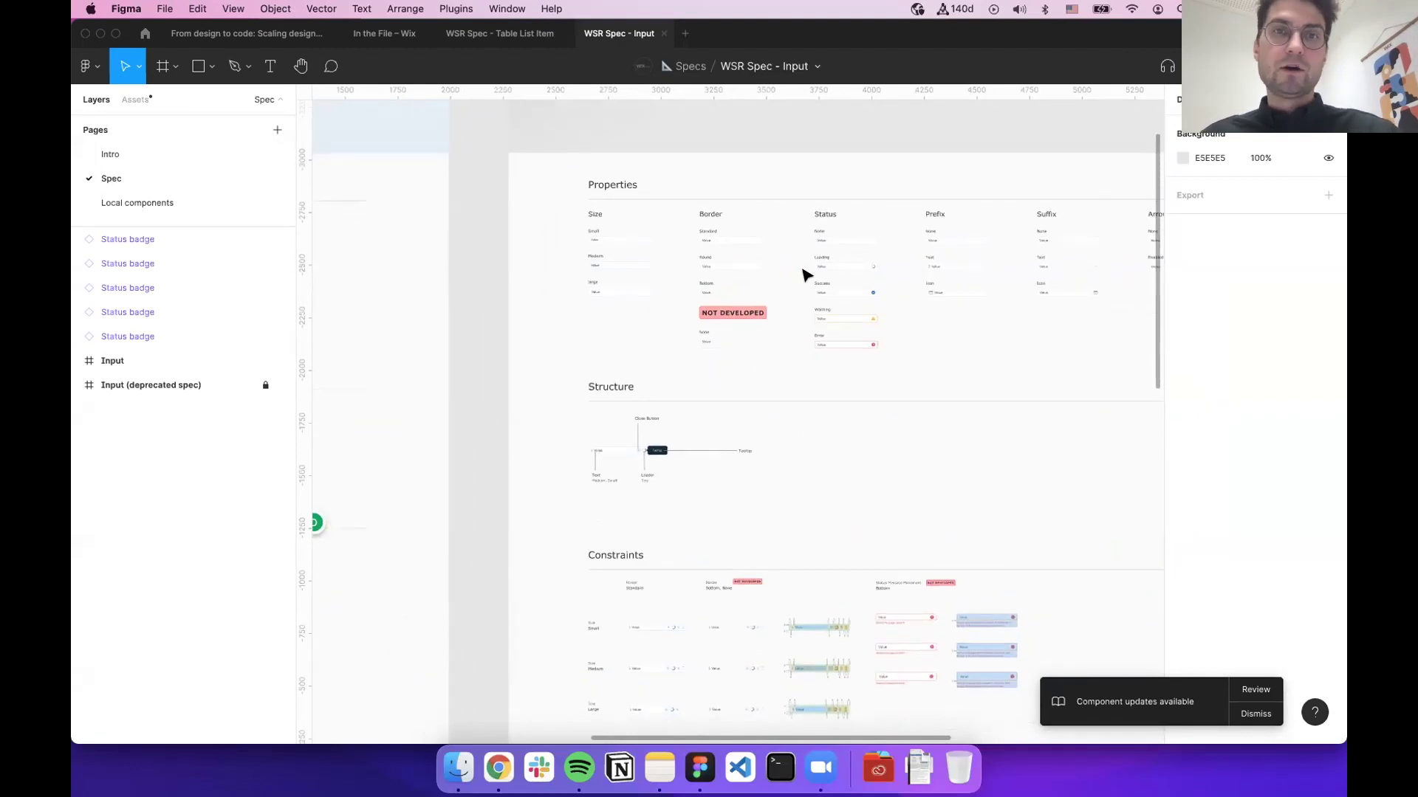
pyautogui.scroll(-1, 804, 275)
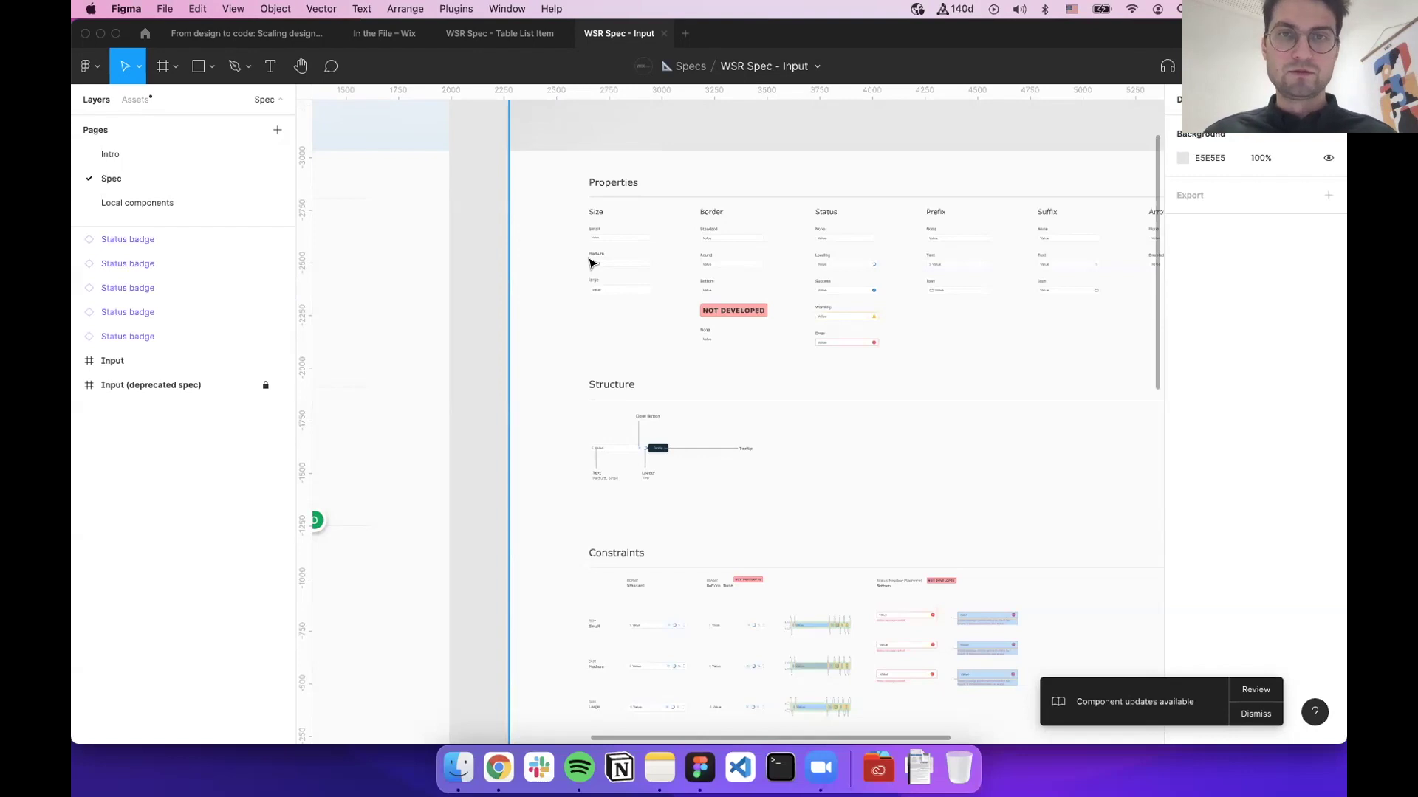
pyautogui.scroll(10, 590, 262)
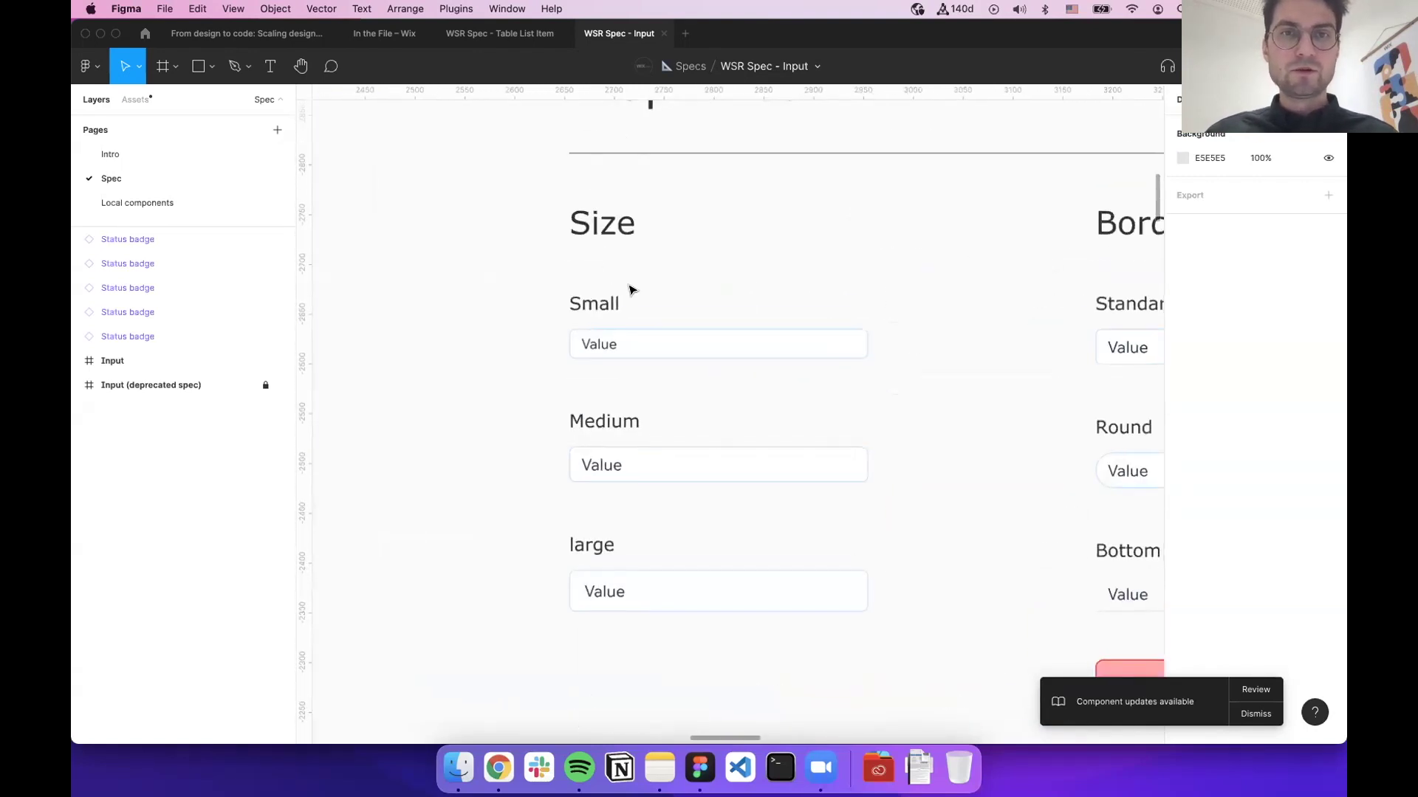
# Select the Small size example's text input and view its measurements and CSS in Inspect
pyautogui.scroll(-2, 631, 289)
pyautogui.click(642, 288)
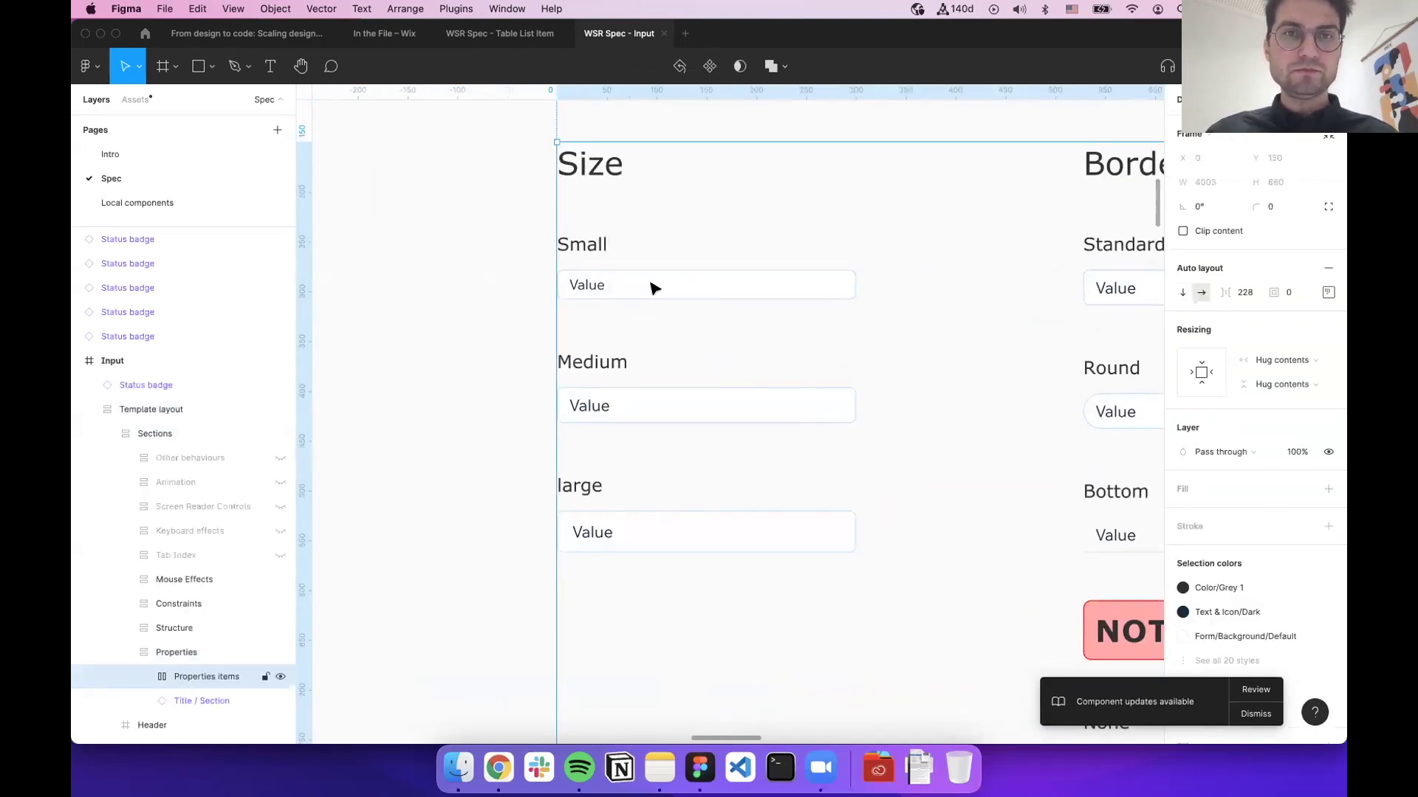
pyautogui.click(653, 288)
pyautogui.click(652, 288)
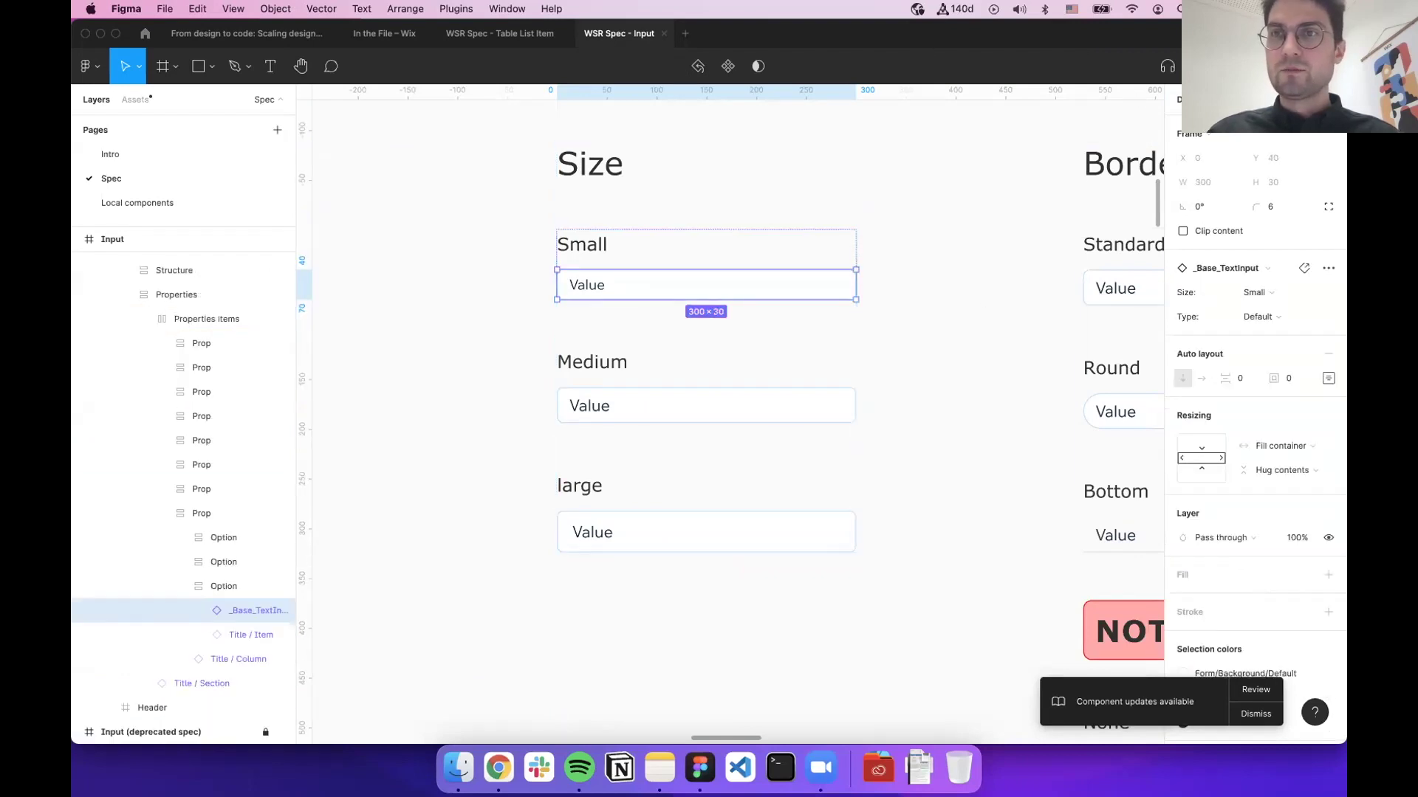
pyautogui.hotkey('shift', 'e')
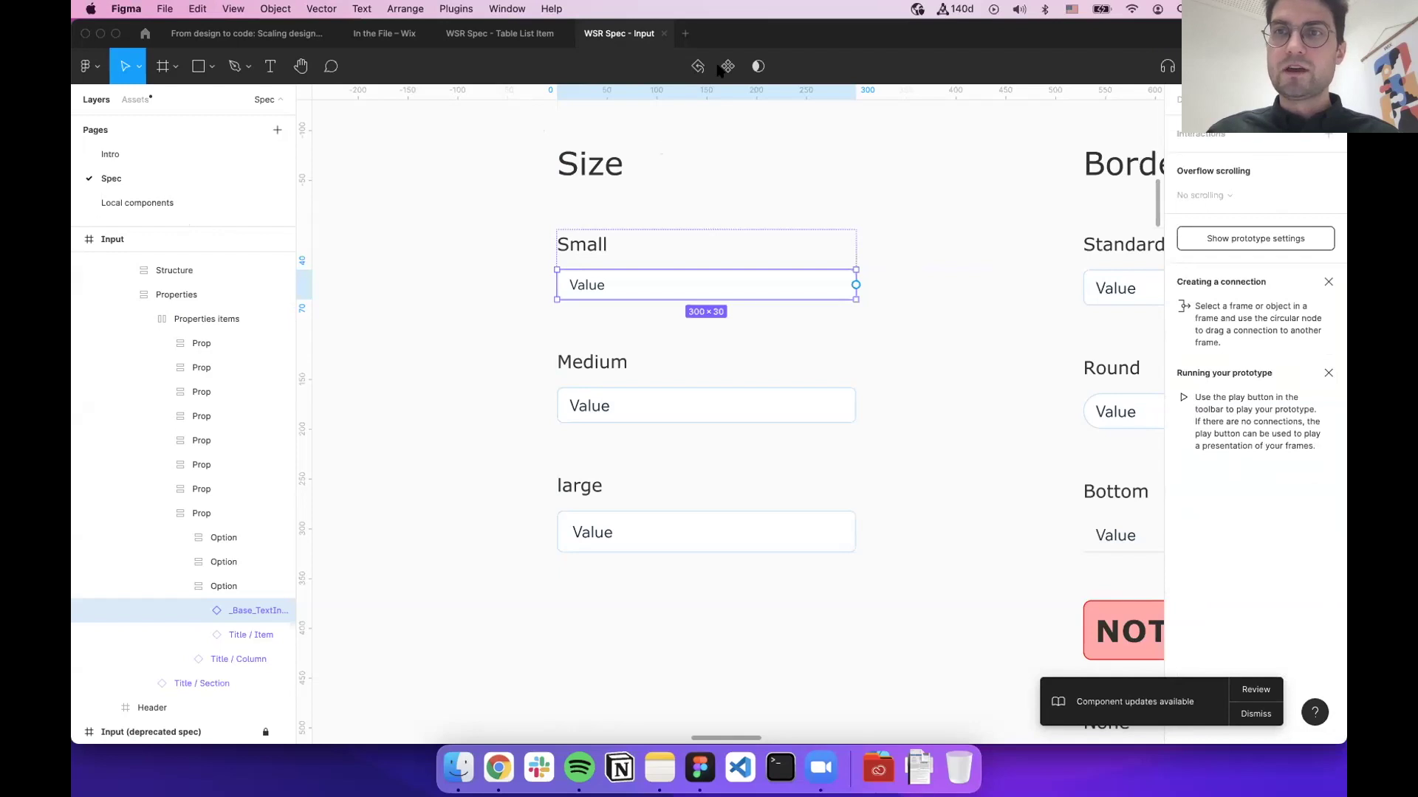
pyautogui.hotkey('alt', '0')
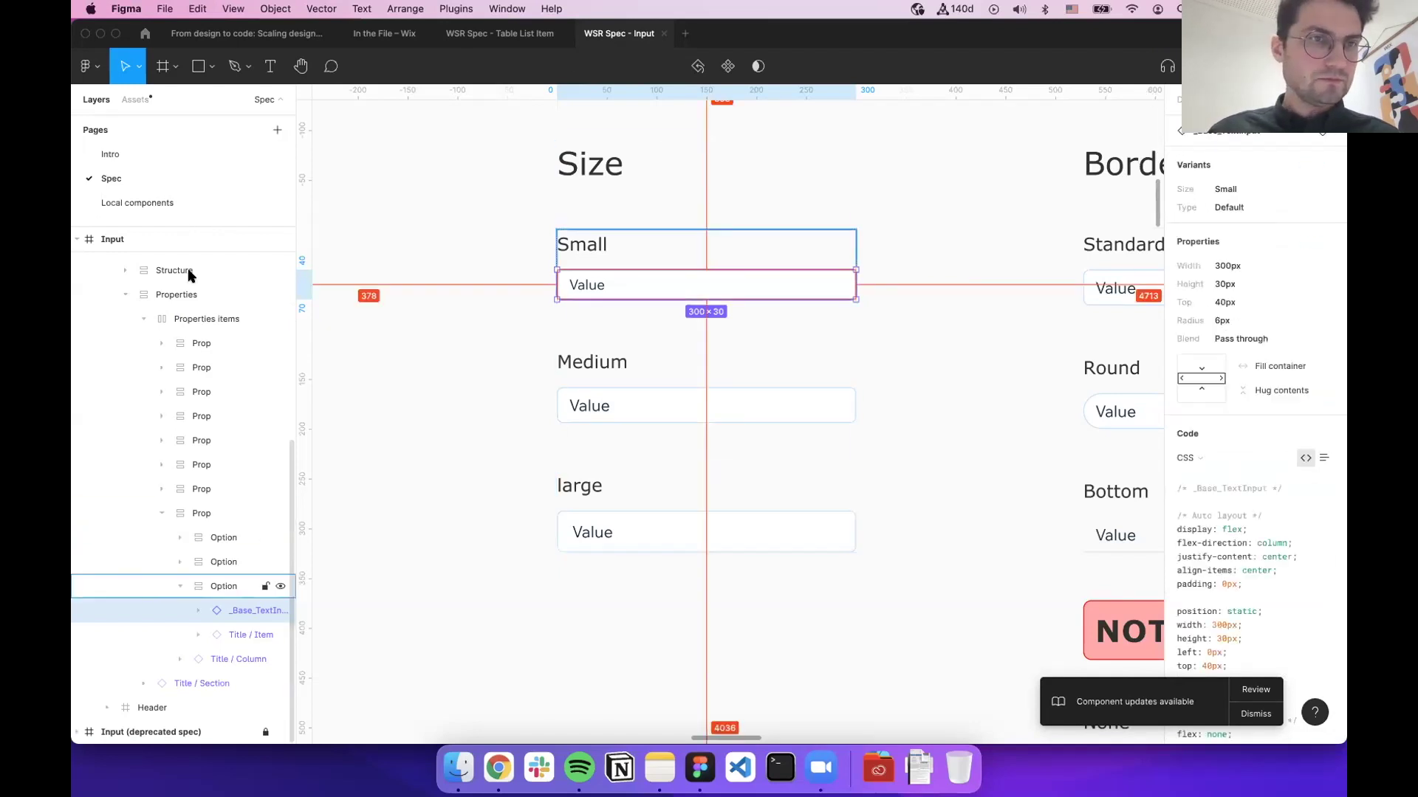
# Locate the Small text input in the layers, then select the whole Input spec frame
pyautogui.scroll(5, 183, 318)
pyautogui.scroll(3, 177, 332)
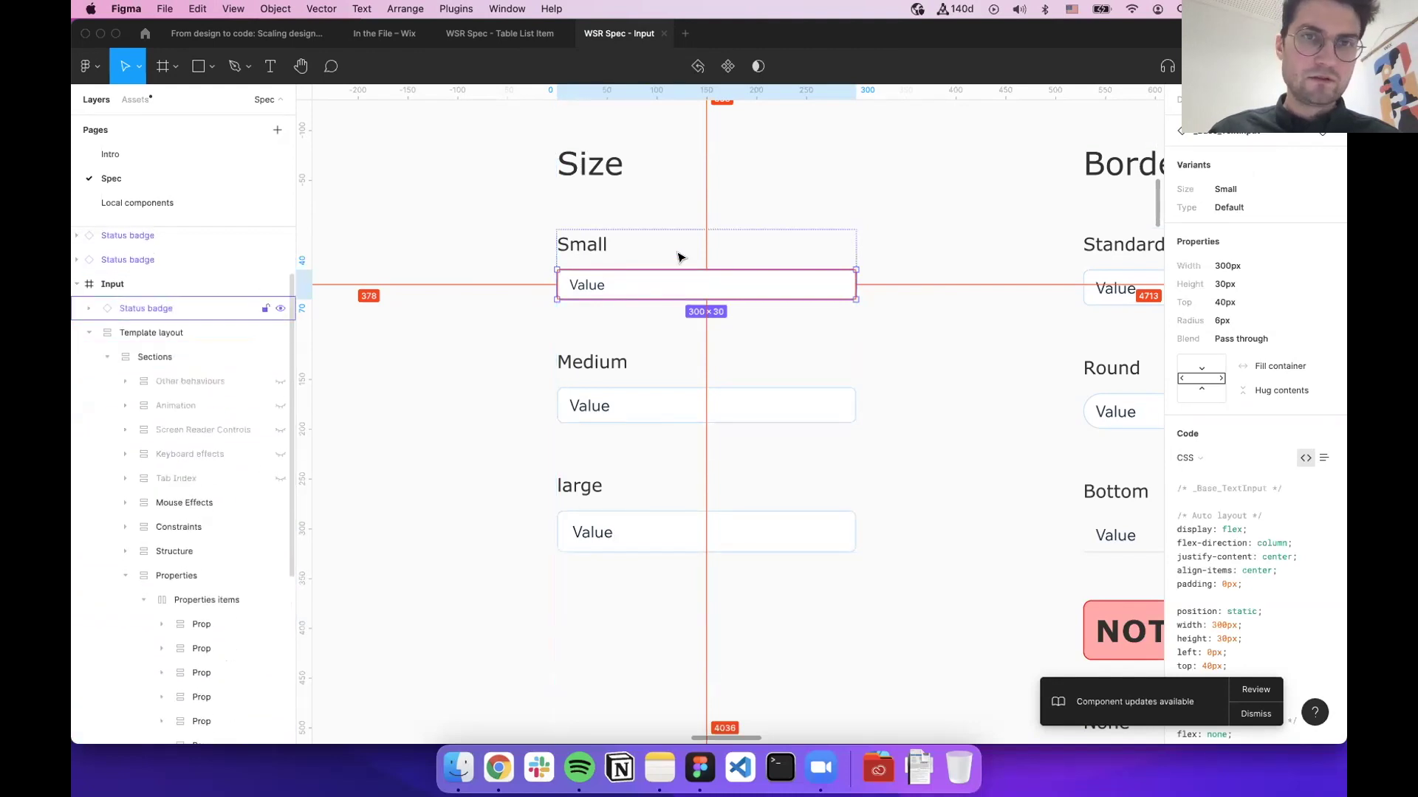
pyautogui.click(636, 288)
pyautogui.scroll(5, 133, 384)
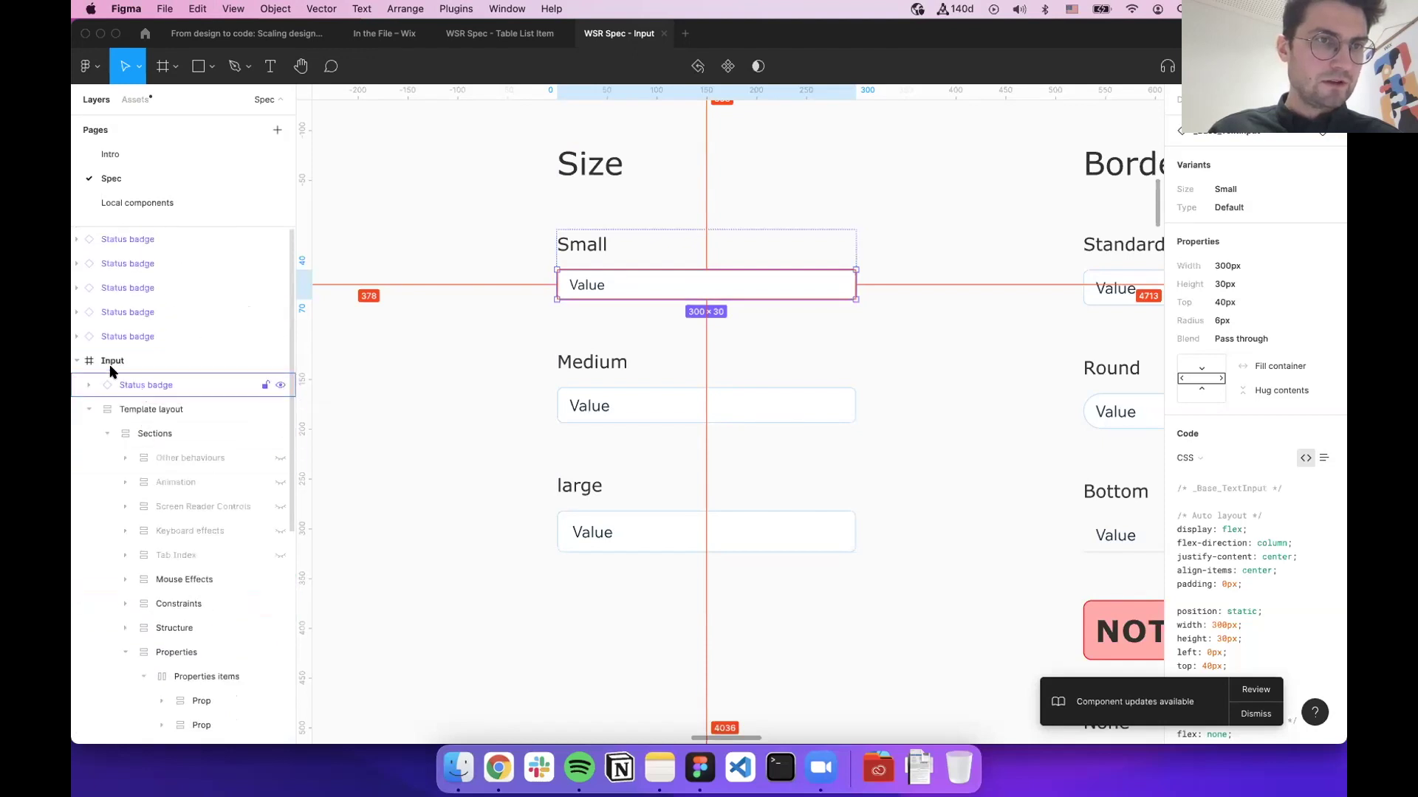
pyautogui.click(146, 362)
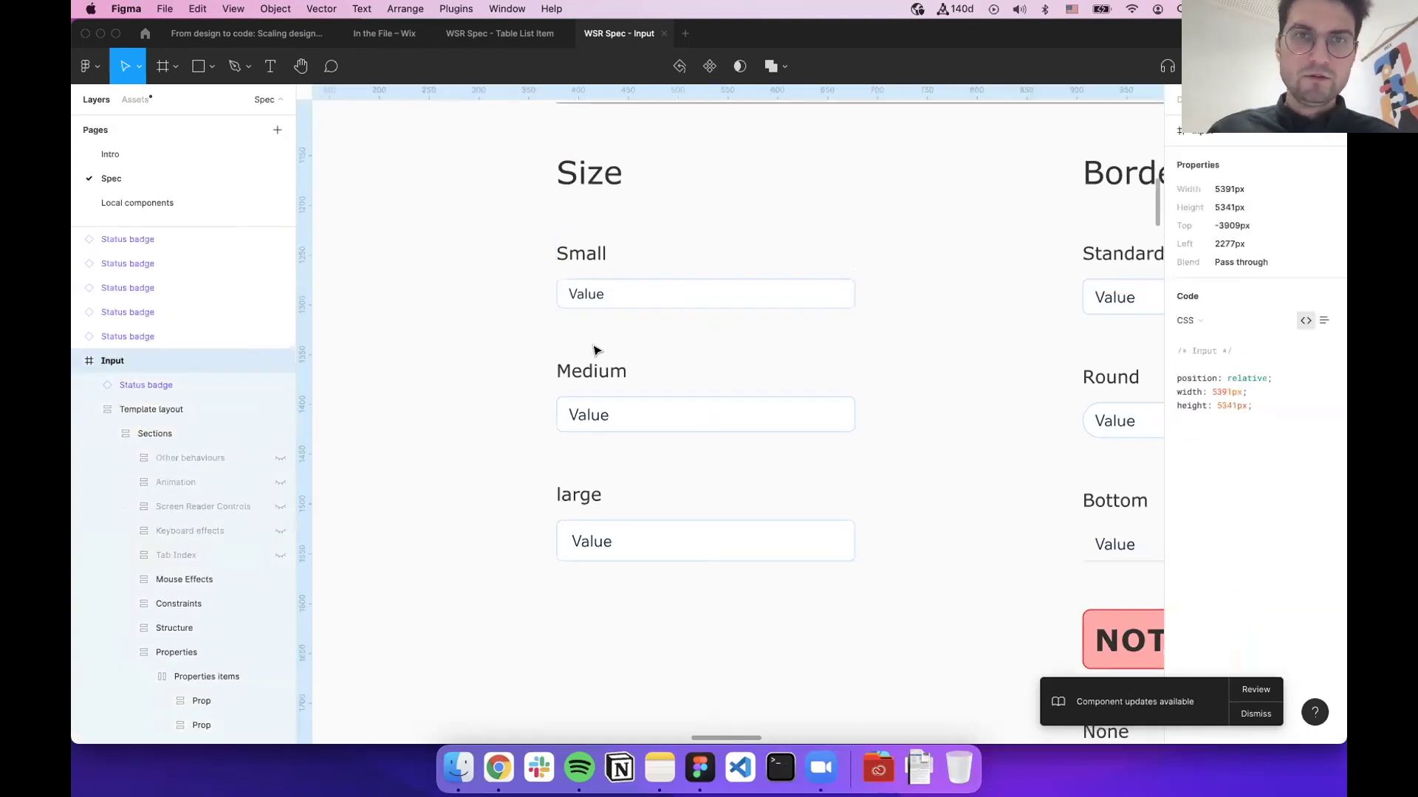
pyautogui.scroll(10, 593, 353)
pyautogui.scroll(-8, 643, 452)
pyautogui.hscroll(10, 639, 454)
pyautogui.scroll(-3, 641, 454)
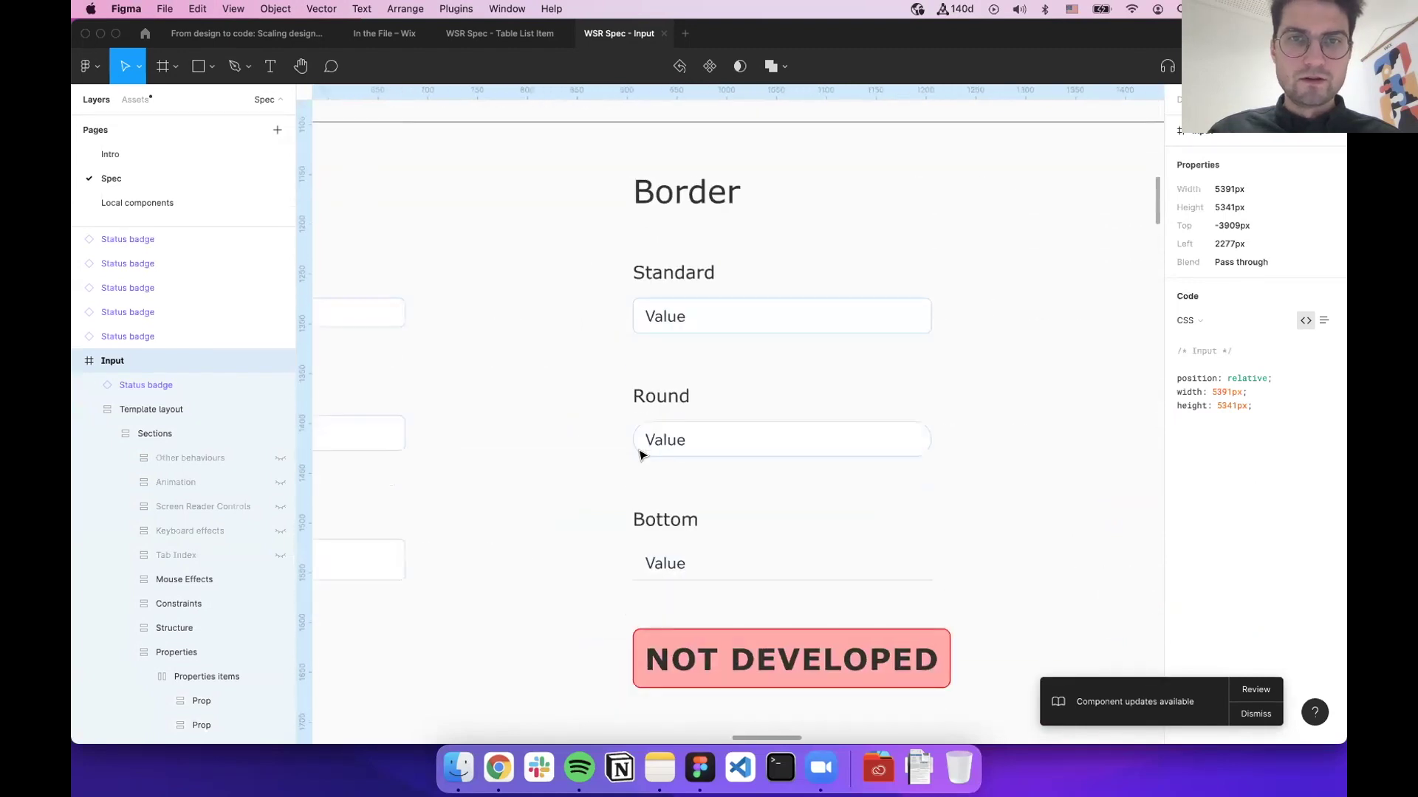
pyautogui.hscroll(-8, 506, 436)
pyautogui.scroll(2, 507, 436)
# Drill into the Medium size example's text field and show the distances around it
pyautogui.click(506, 438)
pyautogui.doubleClick(506, 437)
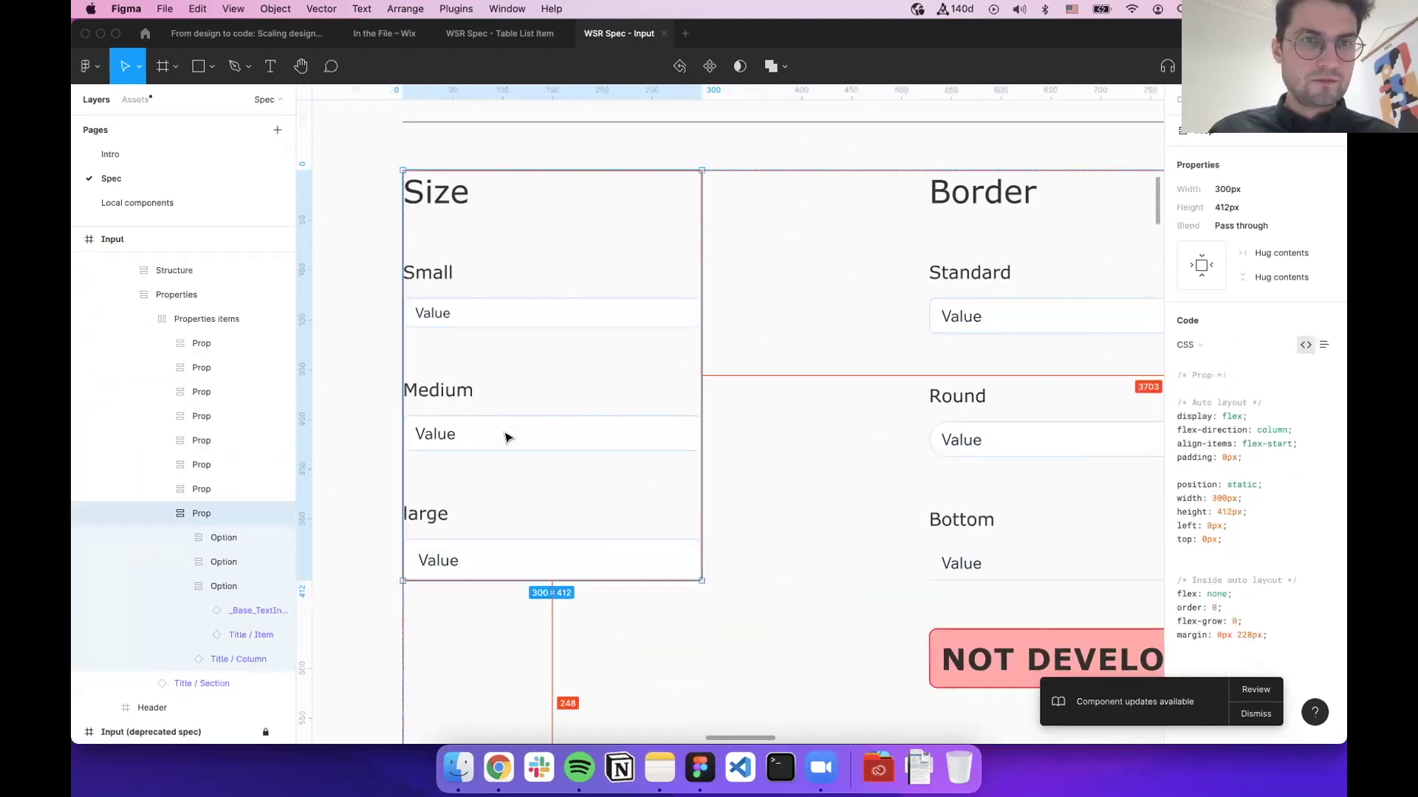
pyautogui.doubleClick(506, 437)
pyautogui.doubleClick(507, 437)
pyautogui.press('alt')
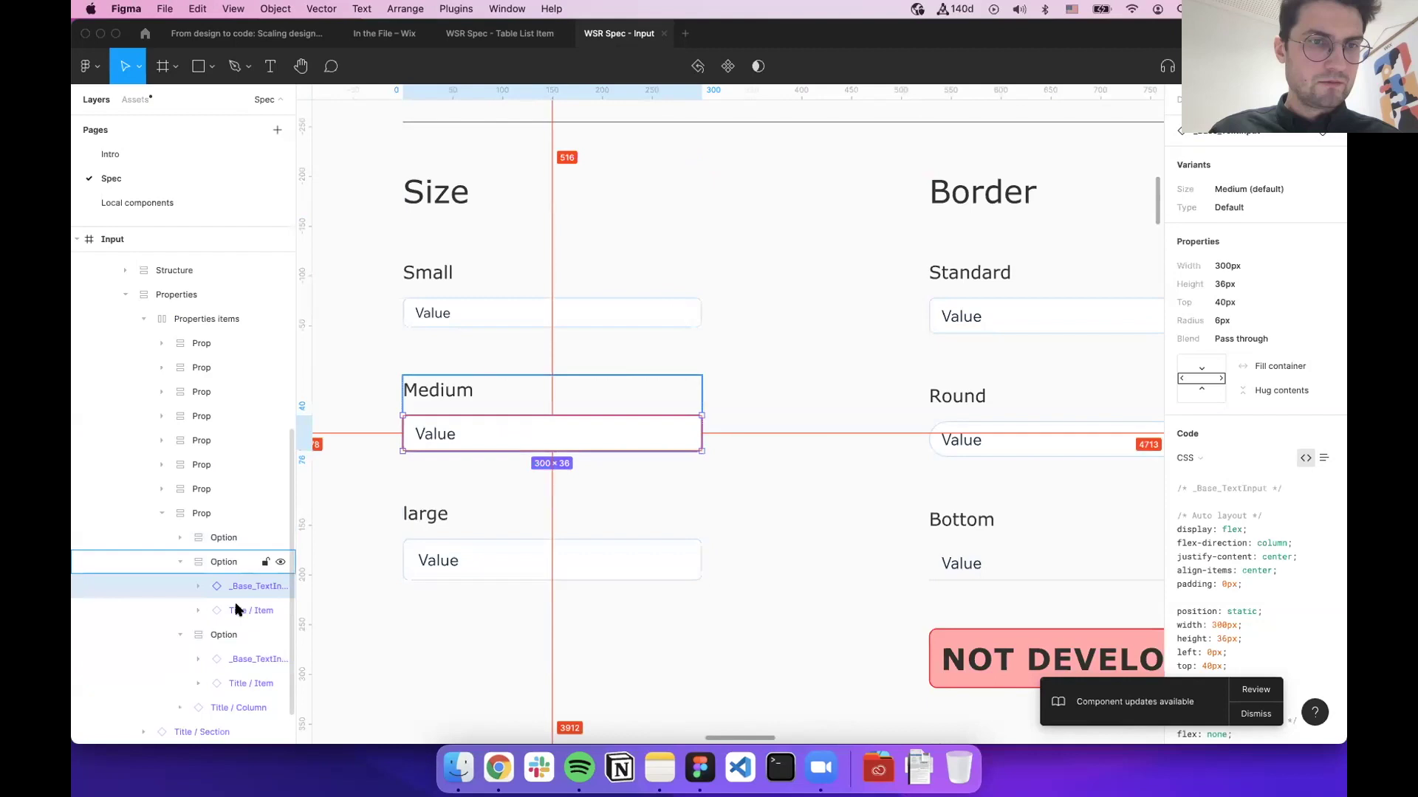
# Select the Round border example's field, then the header frame with the Input title
pyautogui.keyDown('super'); pyautogui.click(982, 440); pyautogui.keyUp('super')
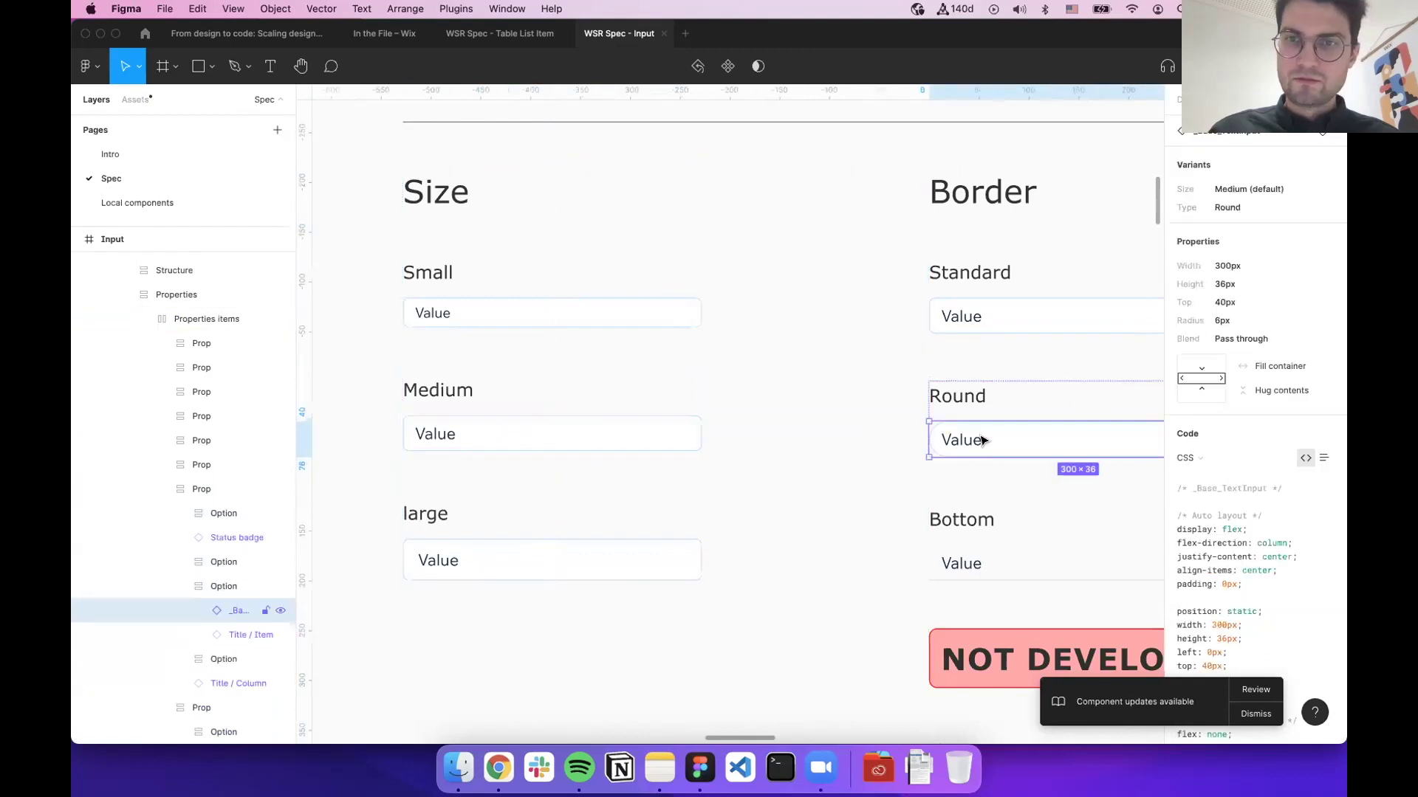
pyautogui.scroll(10, 512, 326)
pyautogui.click(521, 327)
pyautogui.scroll(5, 521, 327)
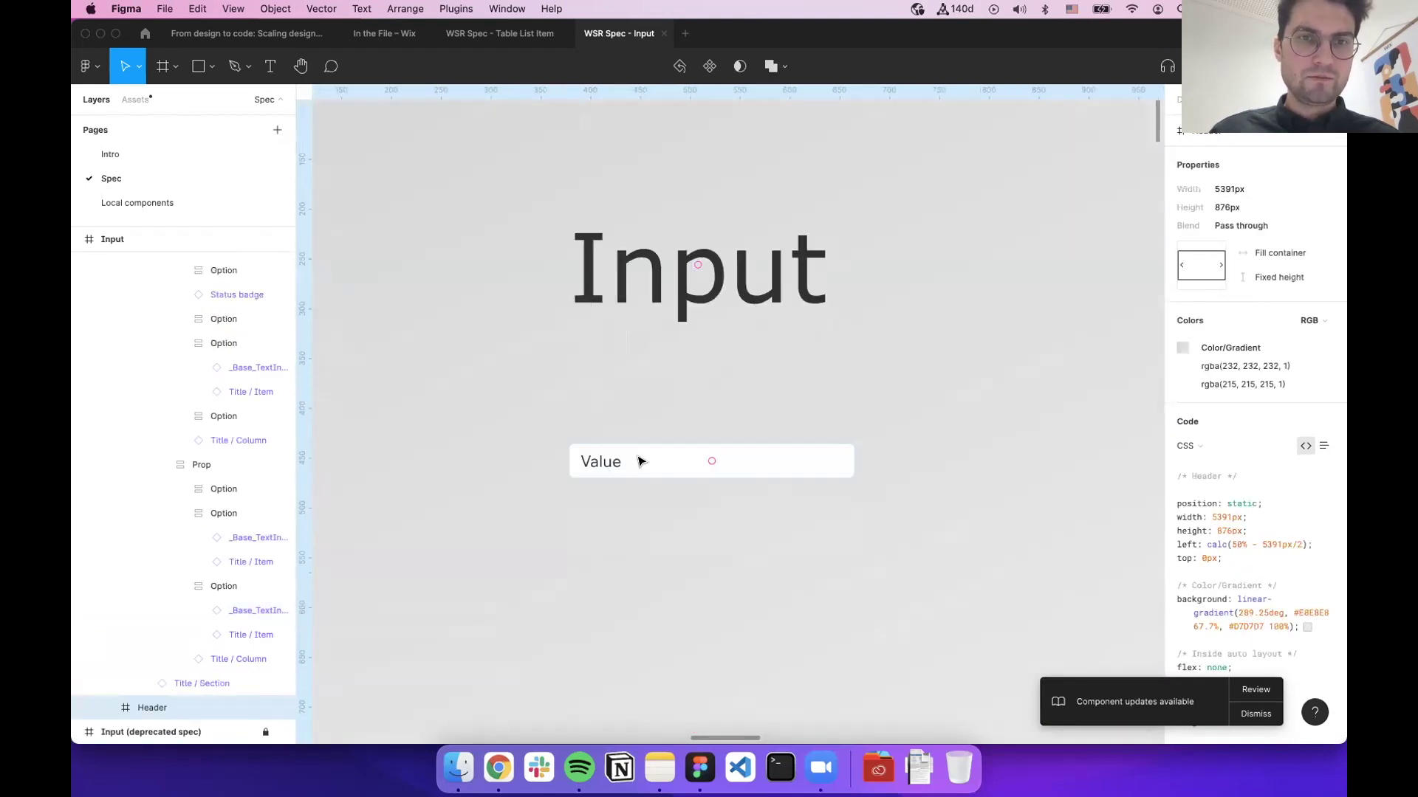
# Select the header's Text input / Standard instance and highlight its FormField code snippet
pyautogui.keyDown('super'); pyautogui.click(638, 462); pyautogui.keyUp('super')
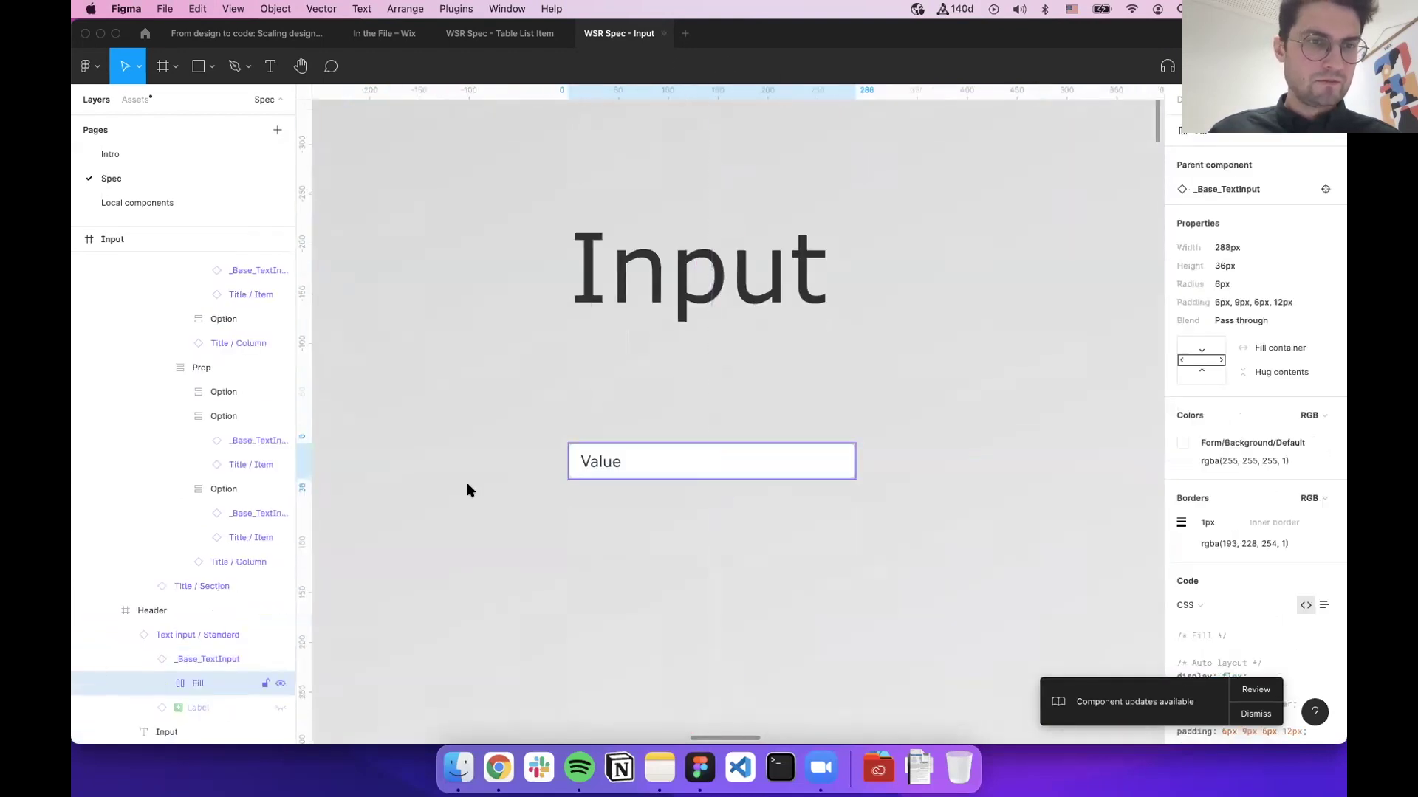
pyautogui.click(181, 634)
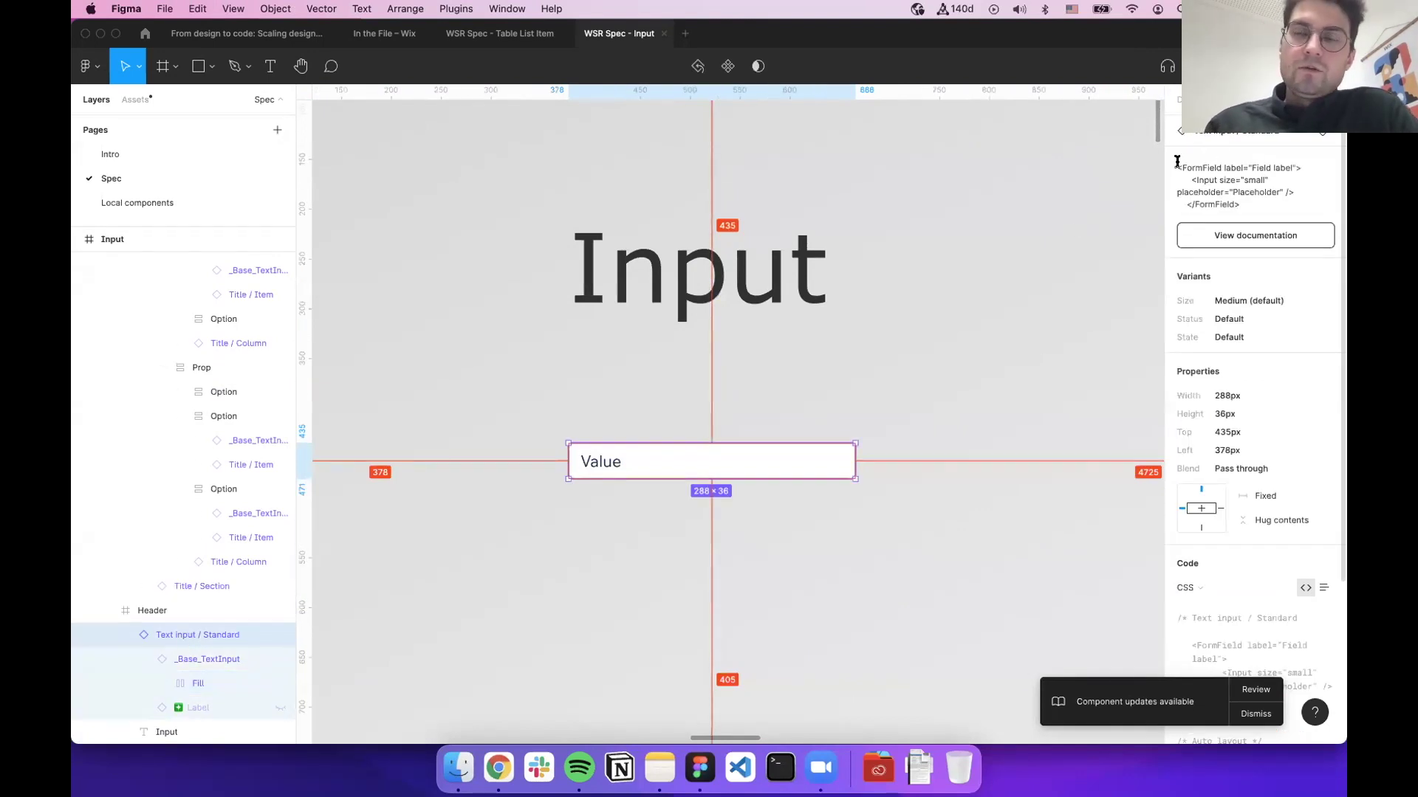
pyautogui.moveTo(1259, 189); pyautogui.dragTo(1190, 168)
pyautogui.click(1237, 200)
pyautogui.click(1190, 168)
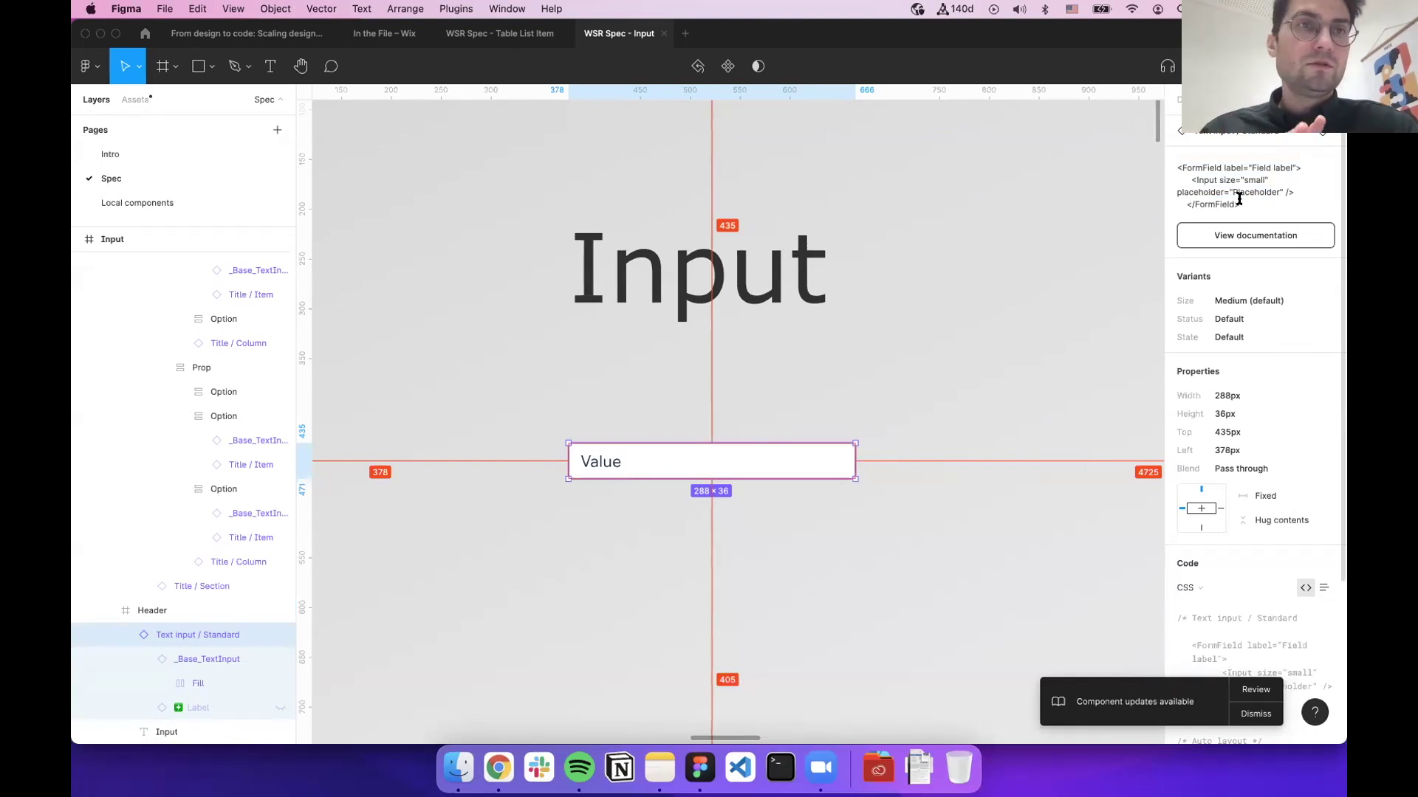
pyautogui.moveTo(1253, 203); pyautogui.dragTo(1136, 151)
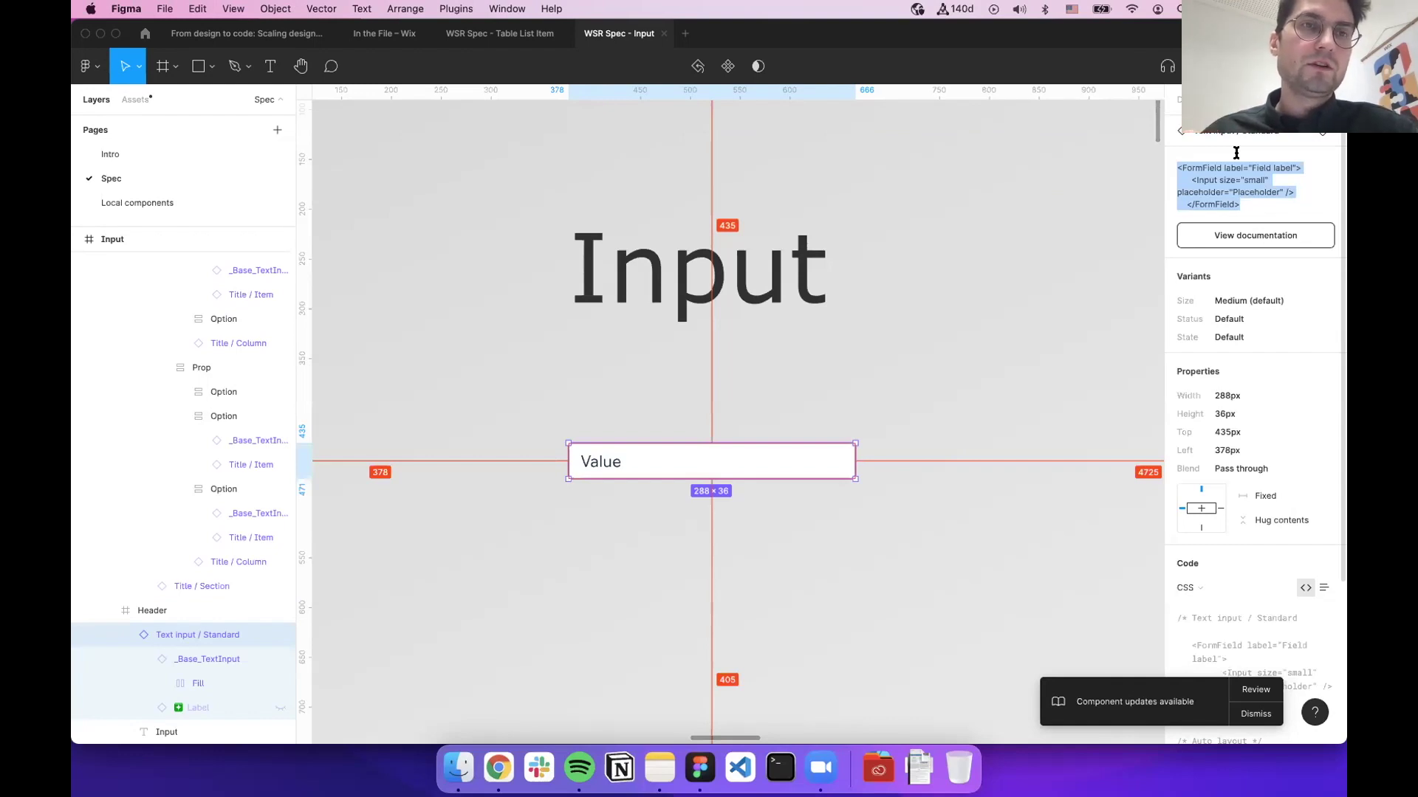
pyautogui.moveTo(1248, 210); pyautogui.dragTo(1176, 171)
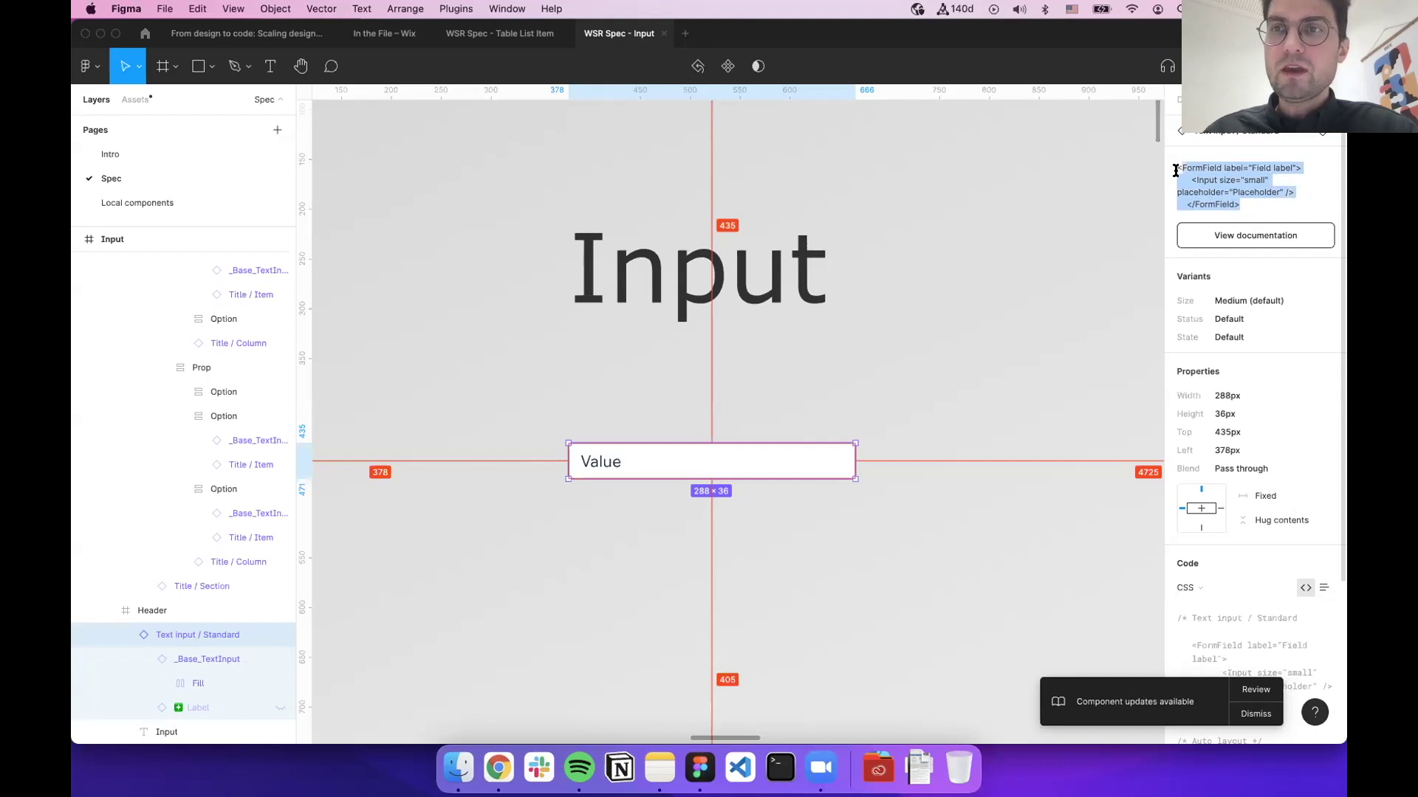
# Open the Input component's Storybook docs via a search for 'input' and scroll its Design tab
pyautogui.click(1243, 236)
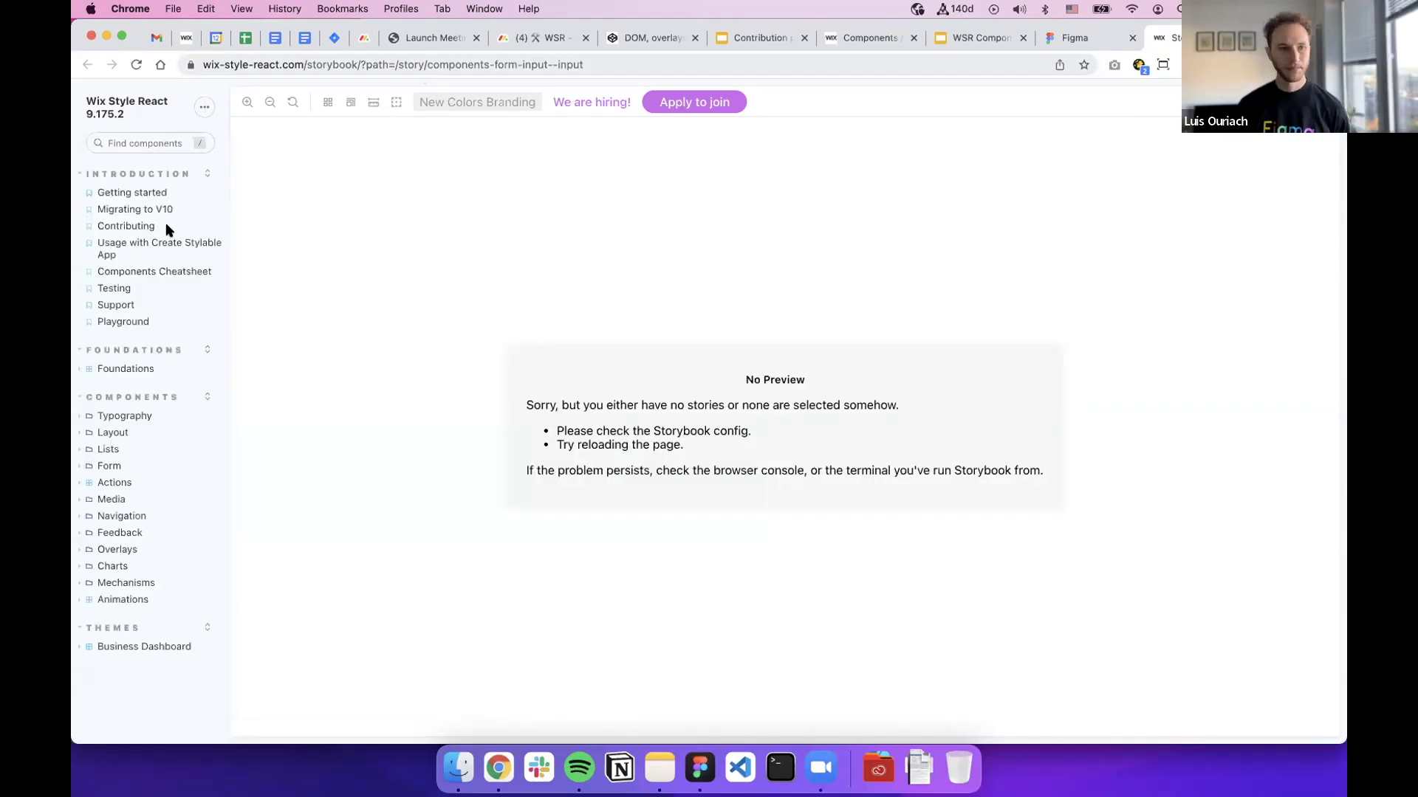
pyautogui.write('/')
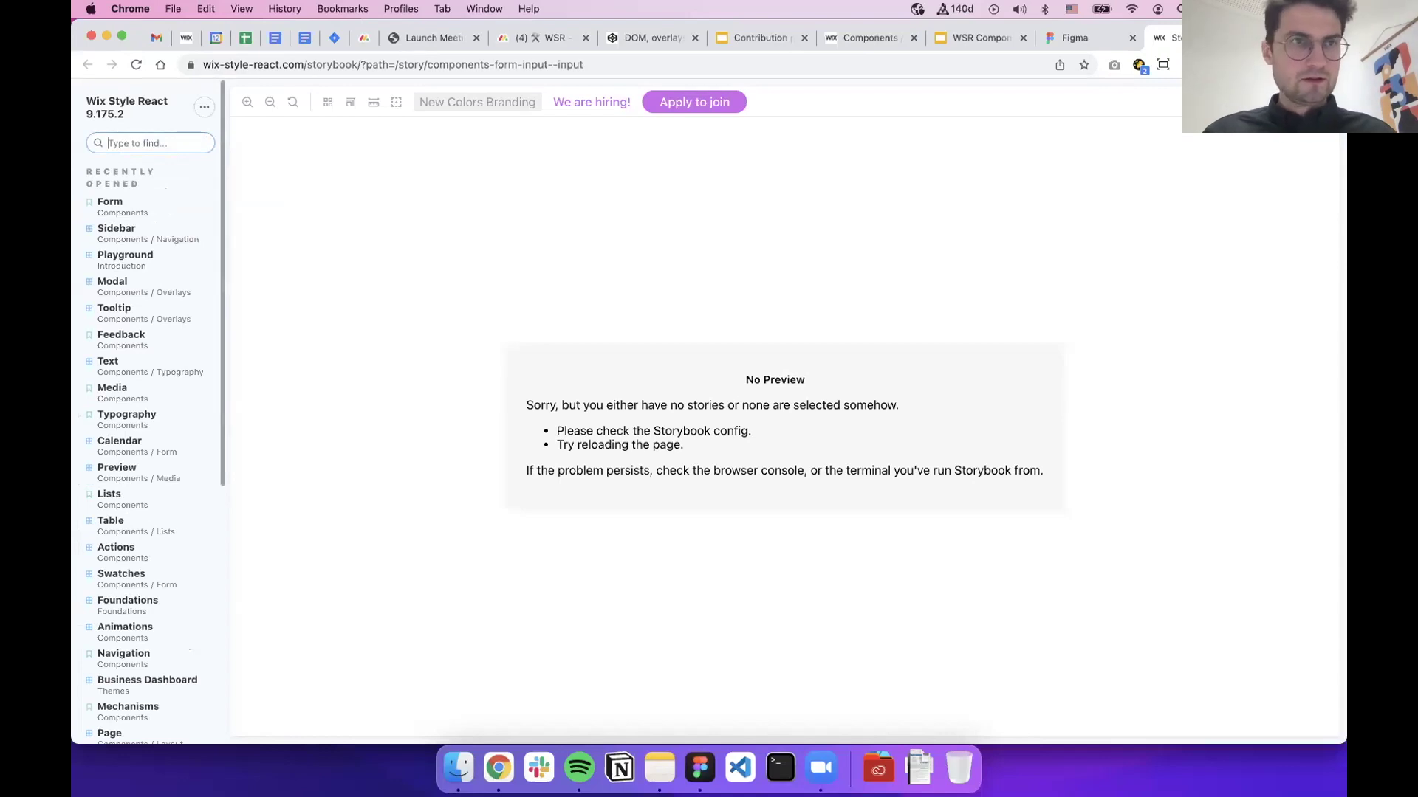
pyautogui.write('input')
pyautogui.click(129, 178)
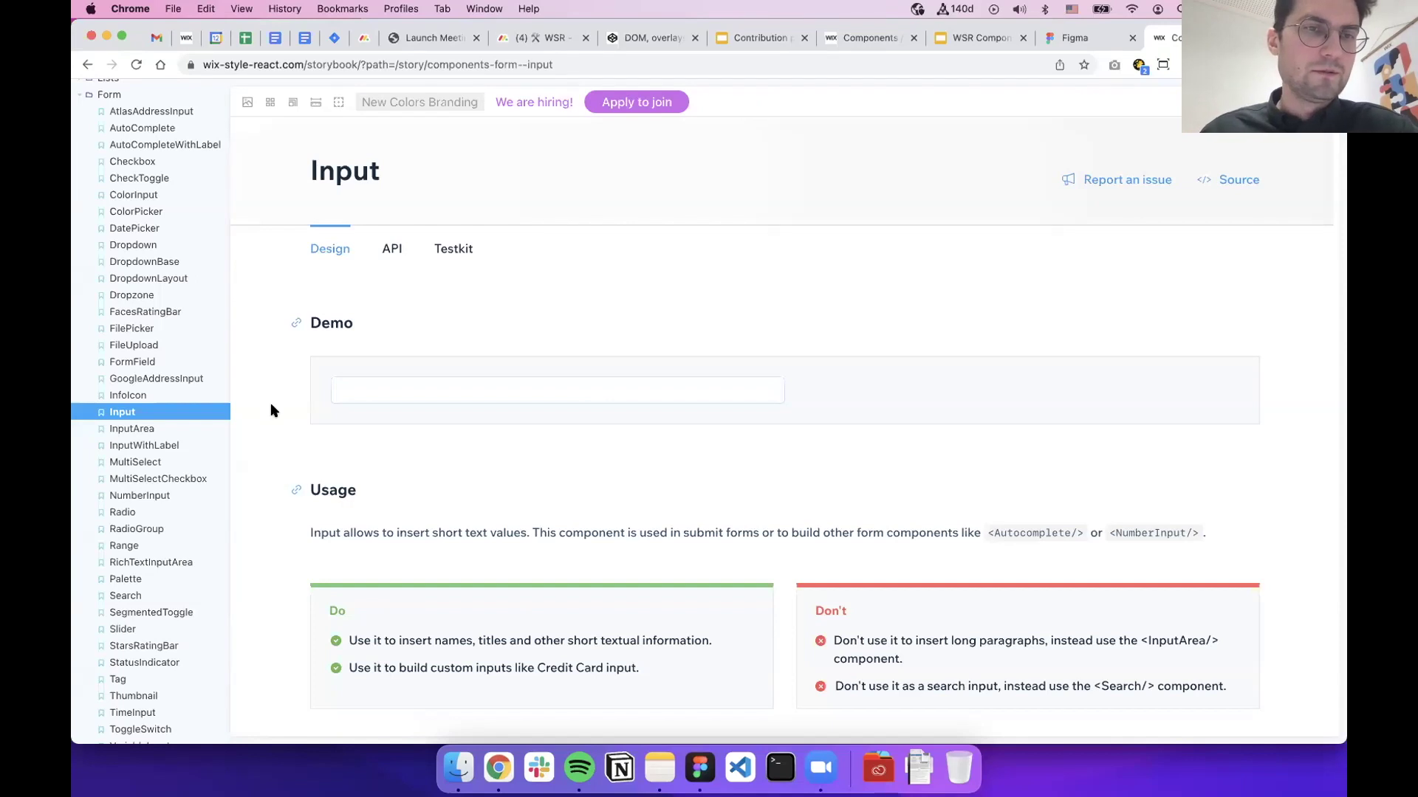
pyautogui.scroll(-2, 270, 410)
pyautogui.scroll(-8, 271, 411)
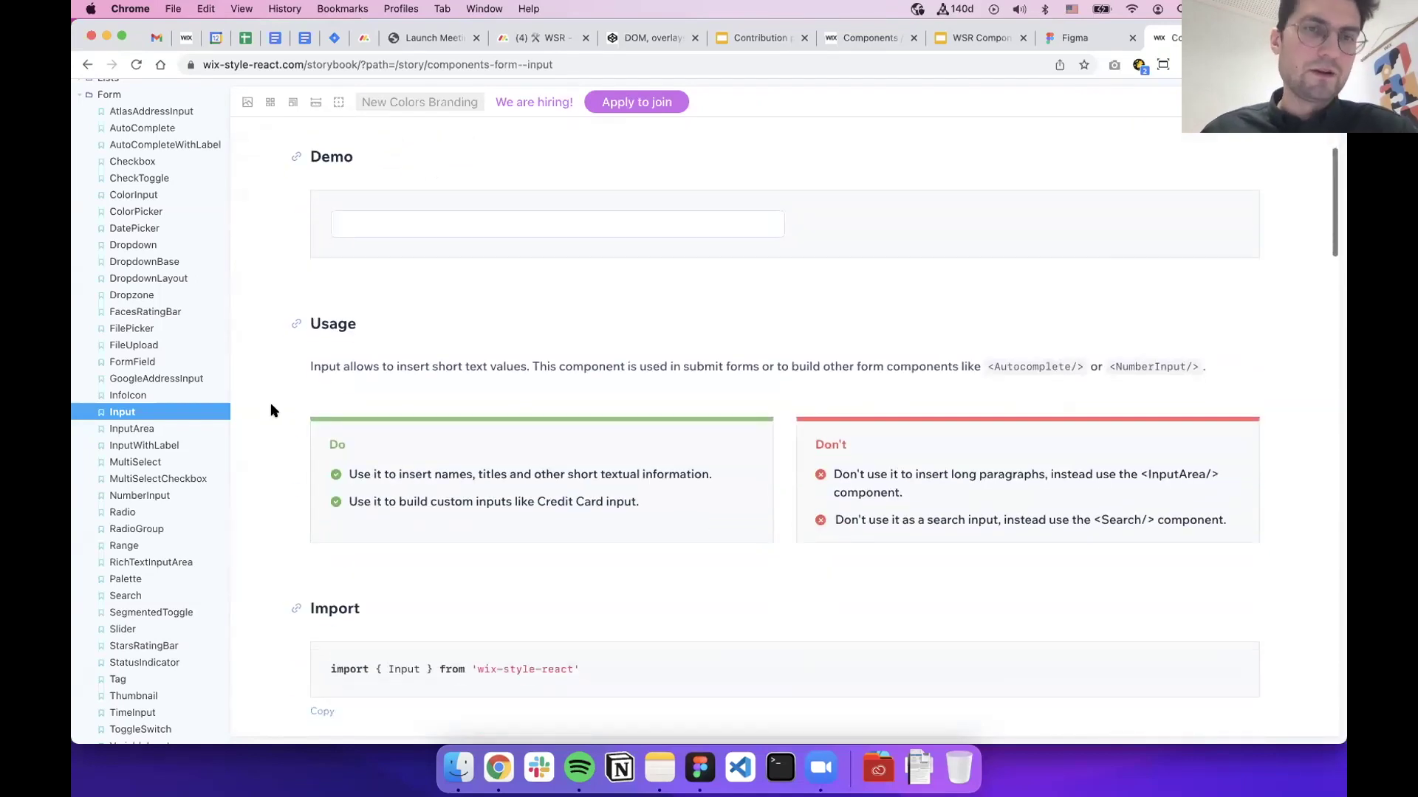
pyautogui.scroll(7, 271, 406)
pyautogui.scroll(-18, 271, 406)
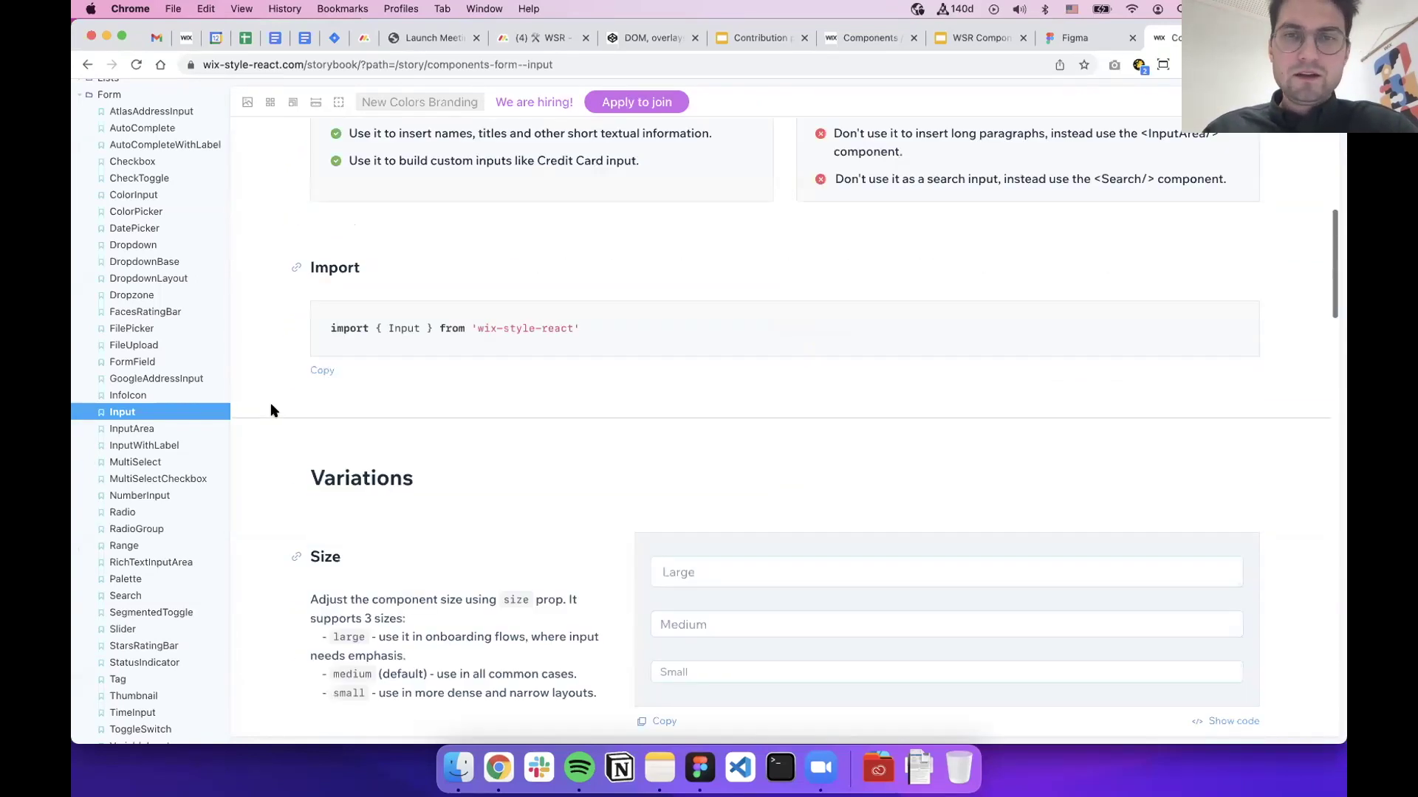
pyautogui.scroll(-15, 465, 430)
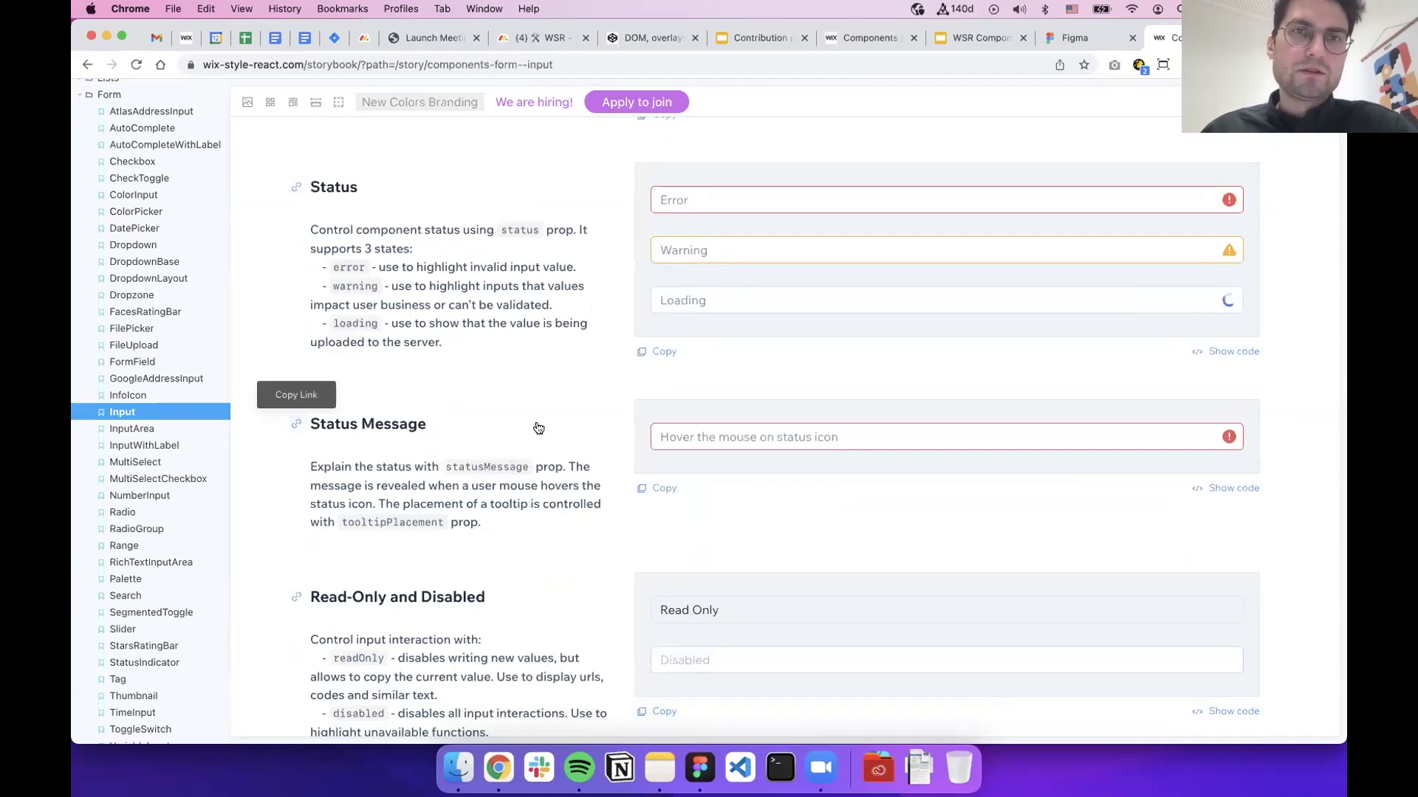
pyautogui.scroll(20, 502, 423)
# Review the Input component's API properties, then return to the Figma spec
pyautogui.click(385, 248)
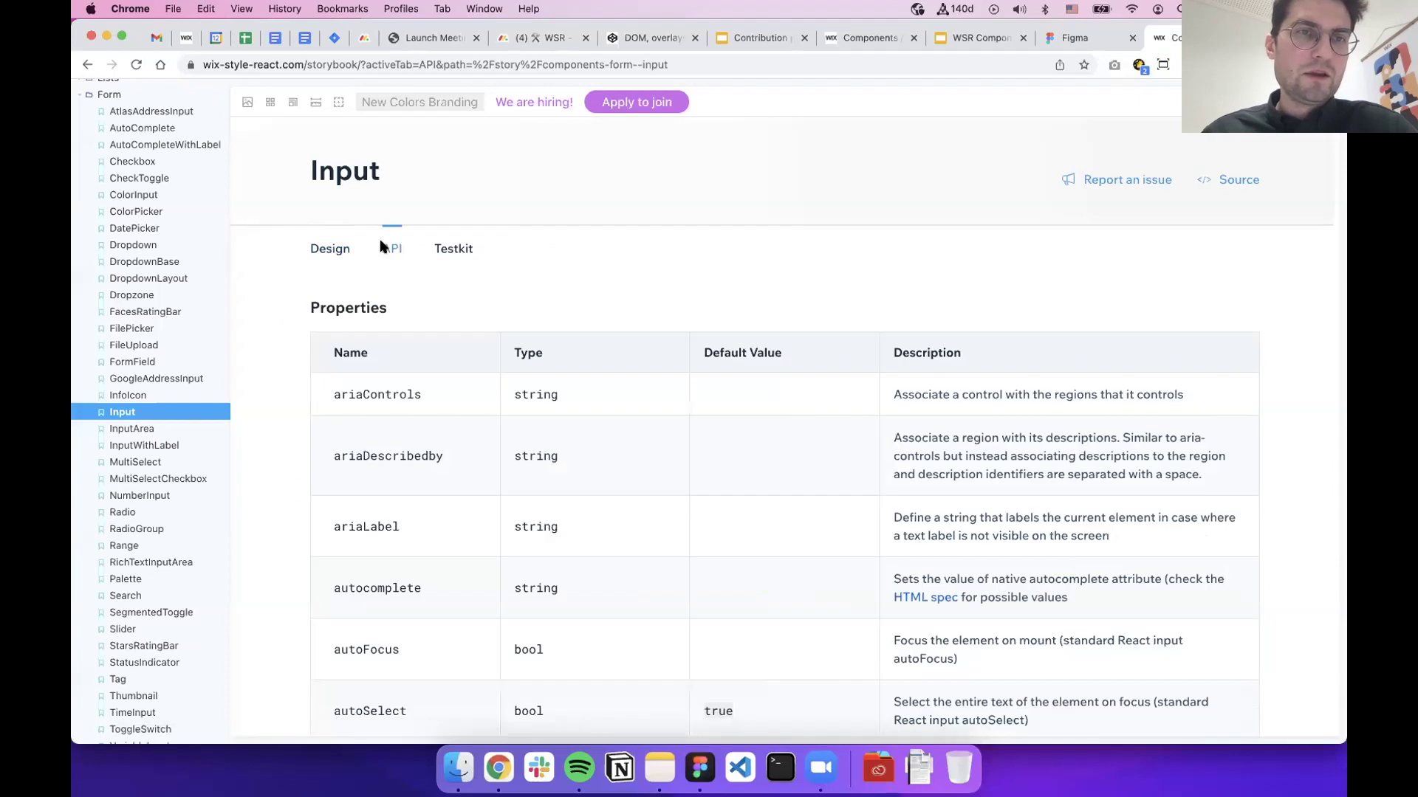
pyautogui.scroll(-2, 344, 452)
pyautogui.scroll(-15, 344, 452)
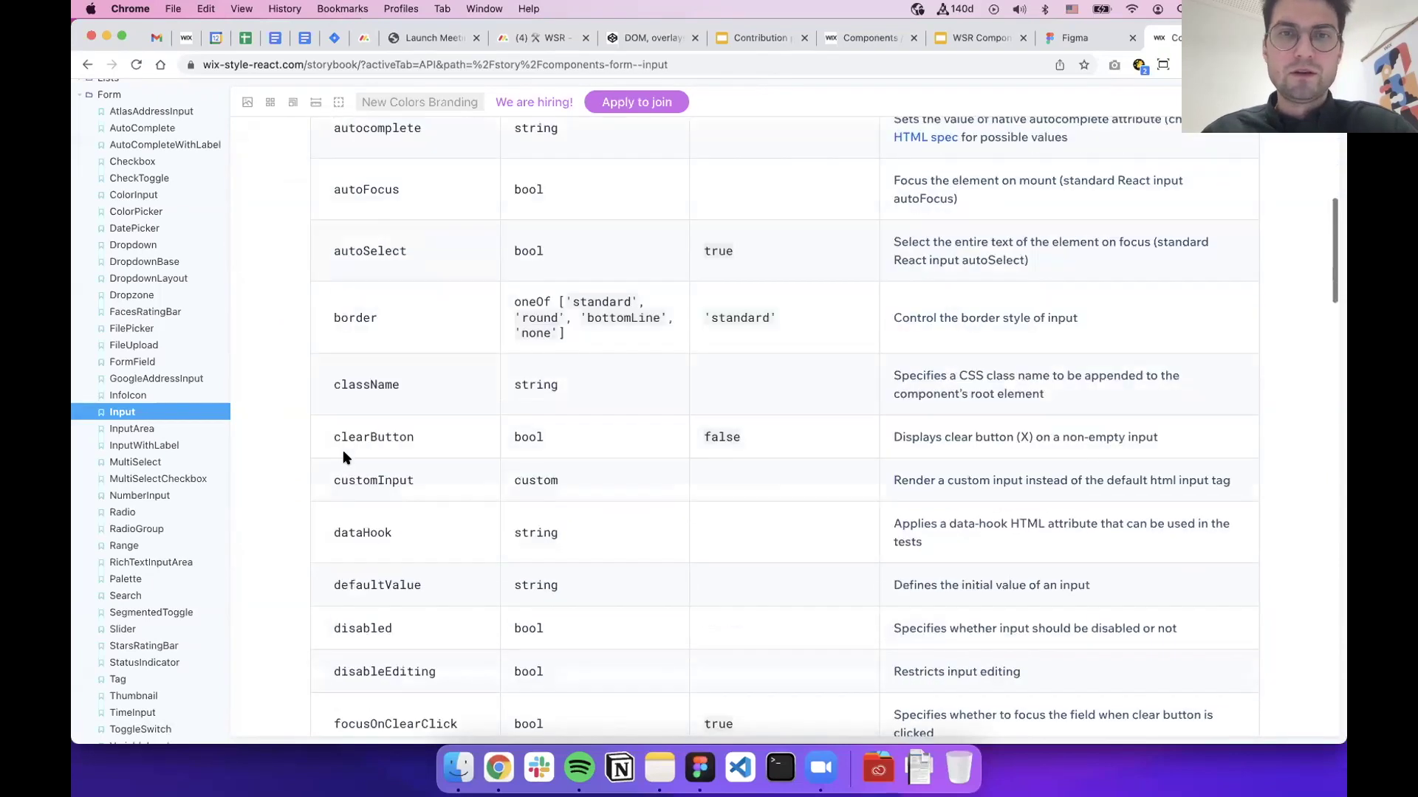
pyautogui.scroll(17, 344, 457)
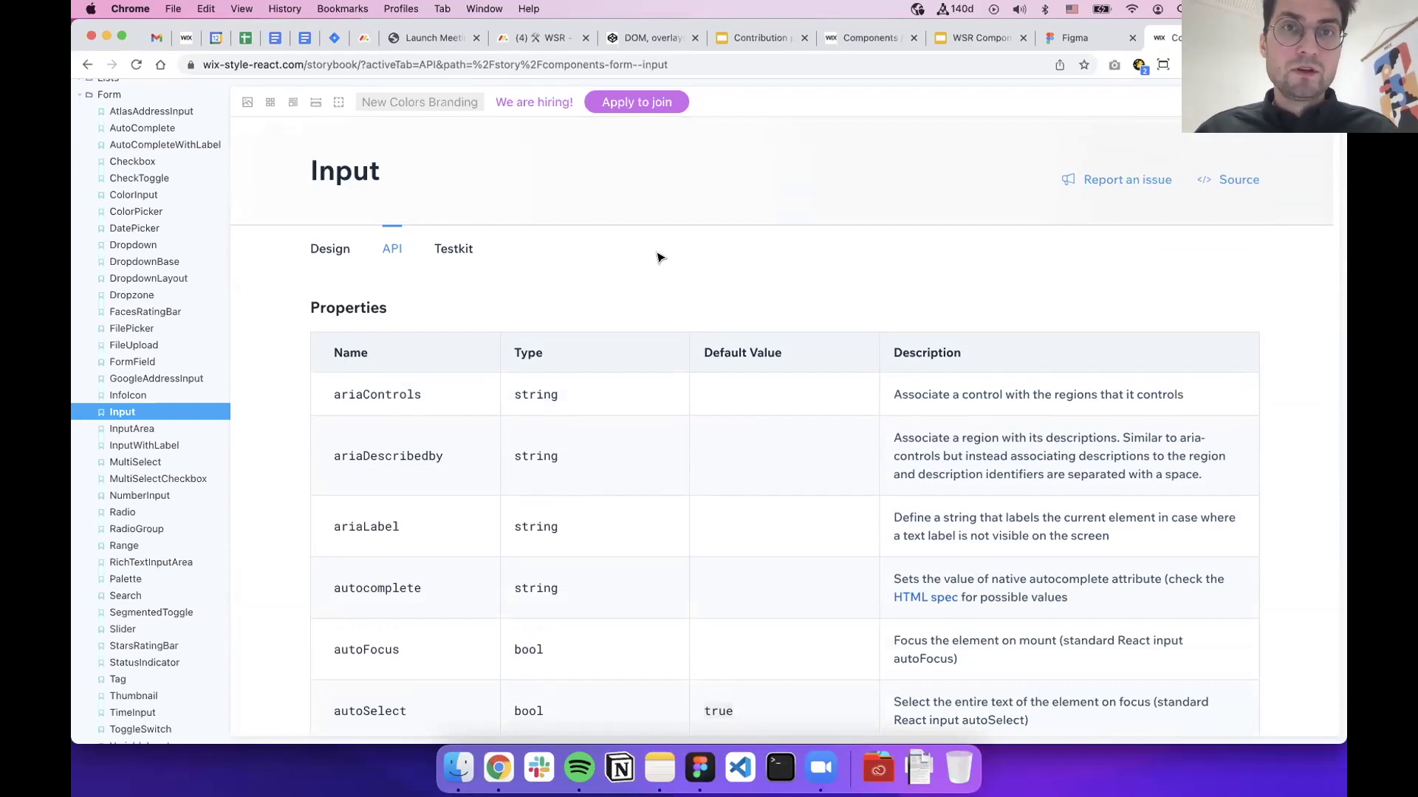
pyautogui.press('super+Tab')
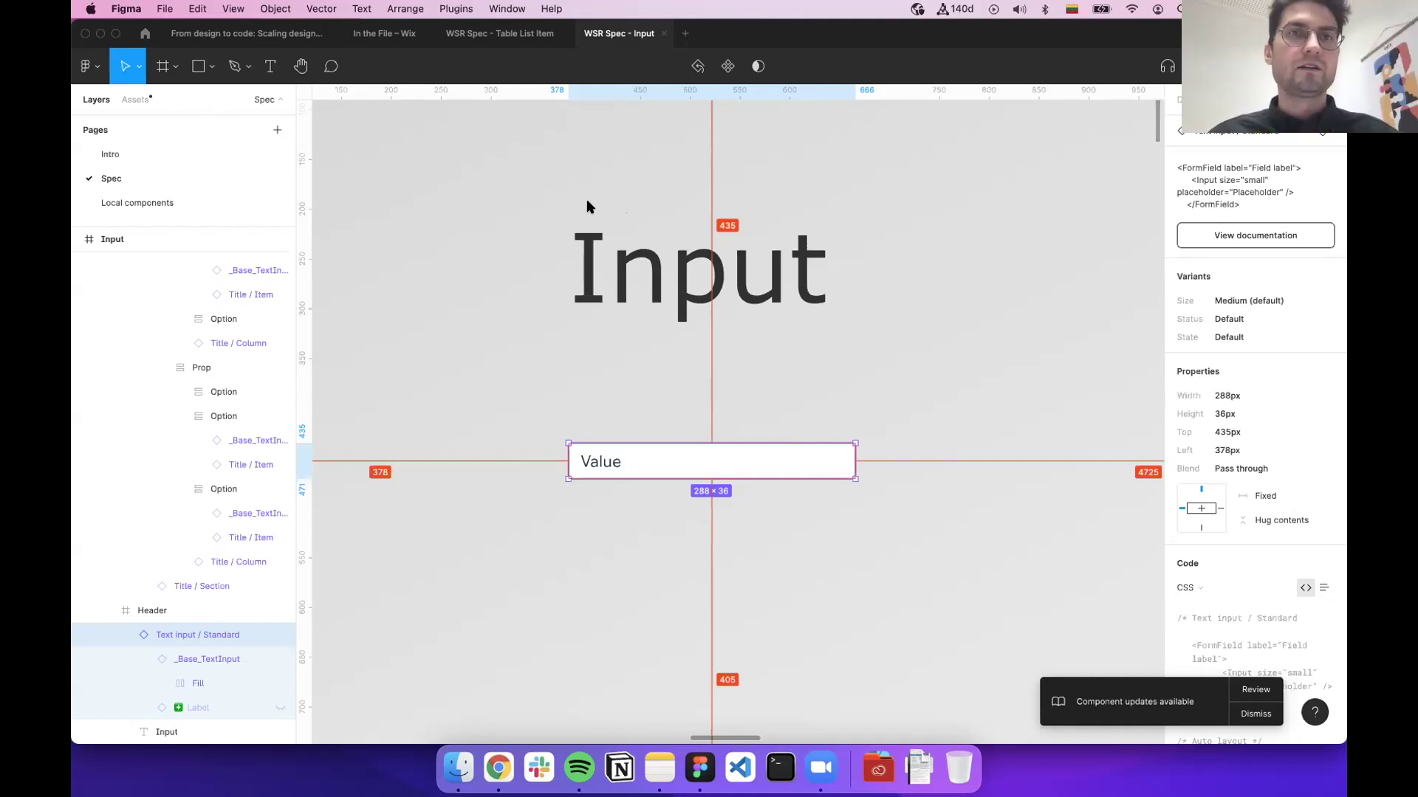
# Back in Storybook, expand the Form and Lists categories in the sidebar
pyautogui.press('super+Tab')
pyautogui.press('super+Tab')
pyautogui.press('super+Tab')
pyautogui.scroll(10, 161, 281)
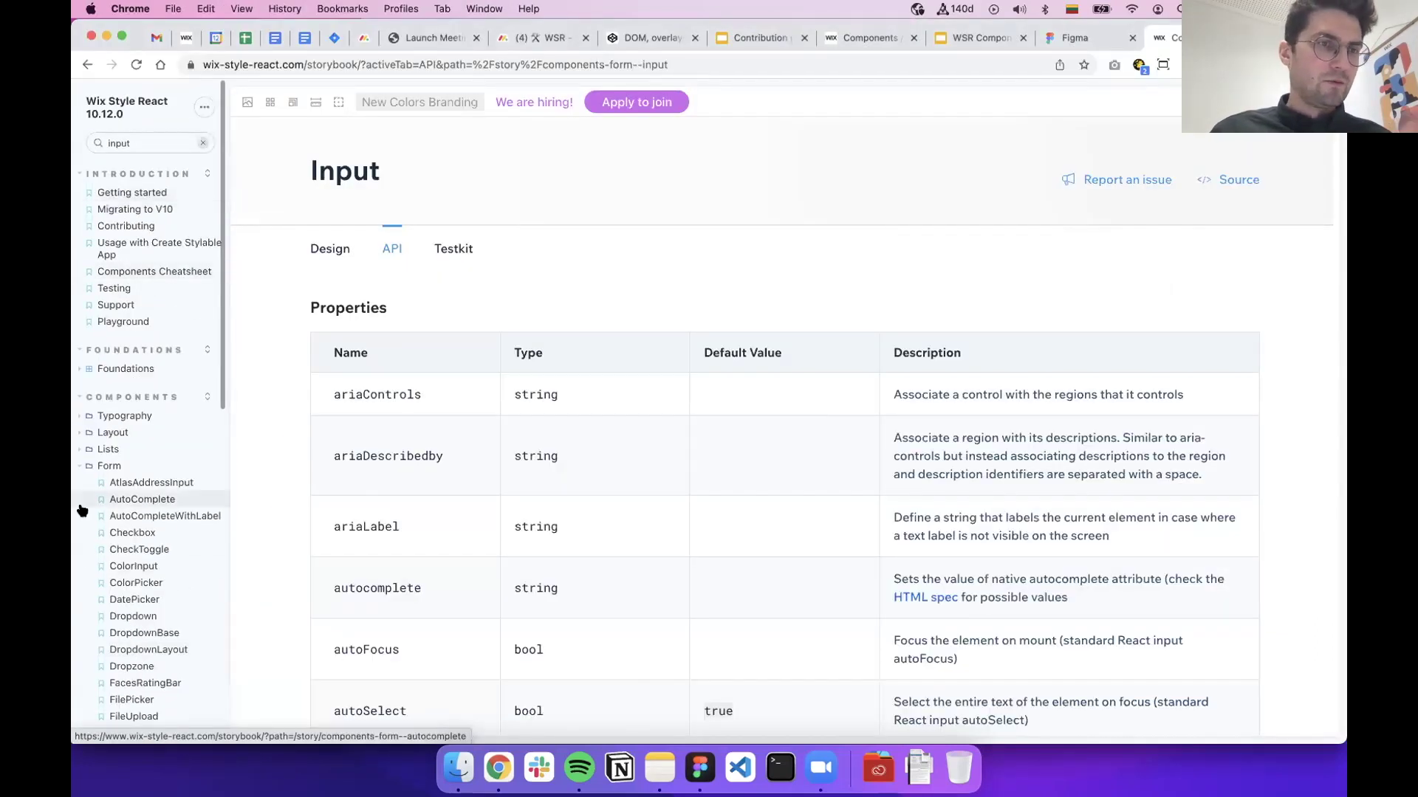
pyautogui.click(111, 467)
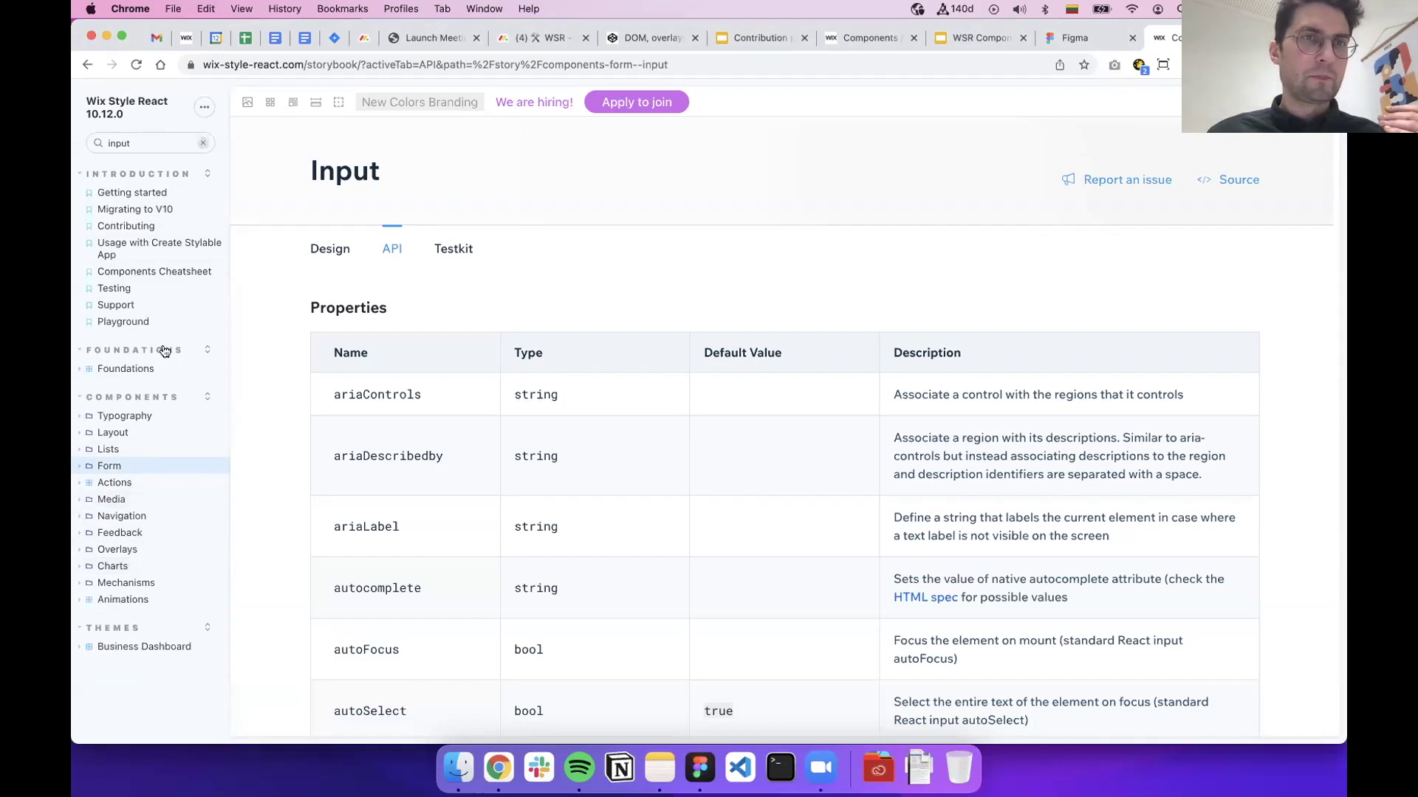
pyautogui.click(120, 466)
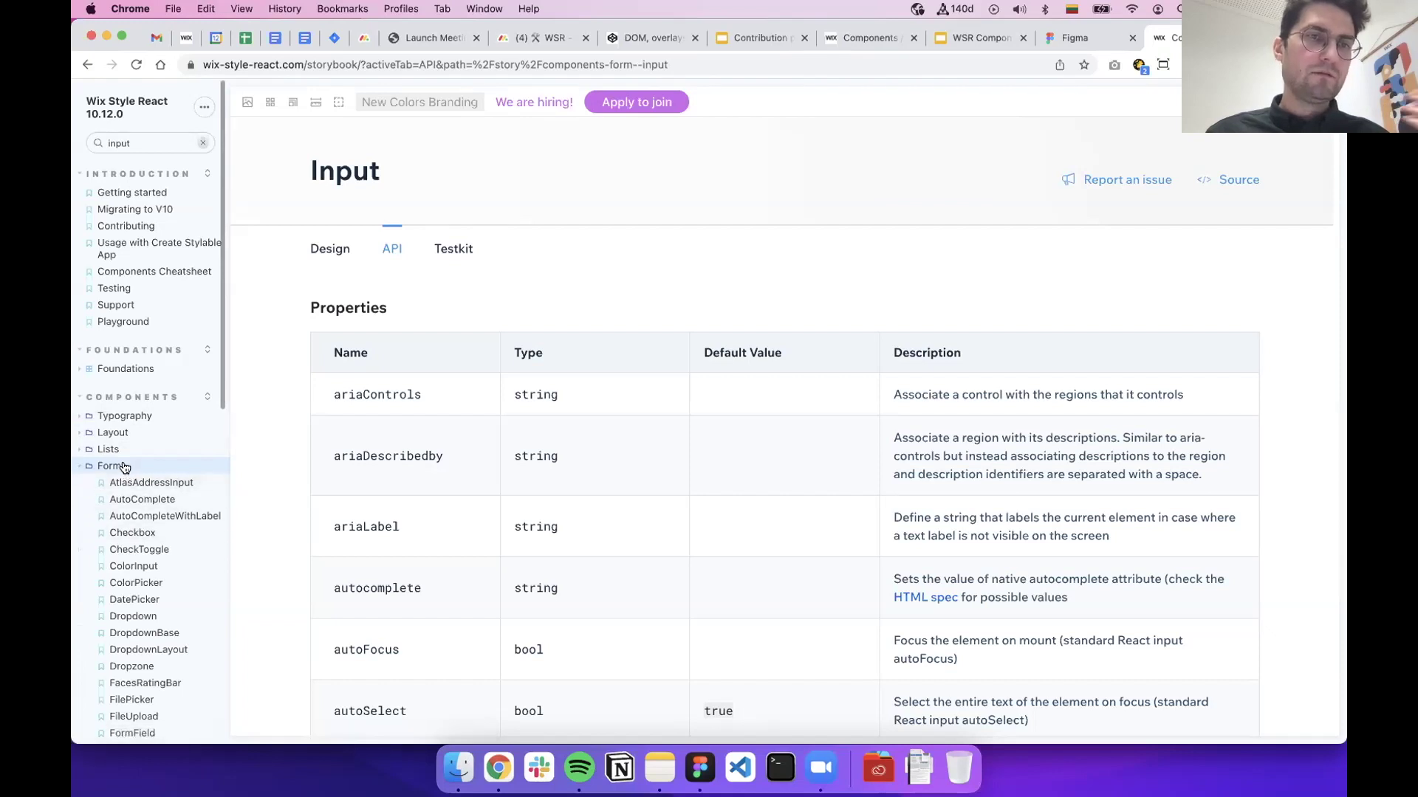
pyautogui.click(122, 450)
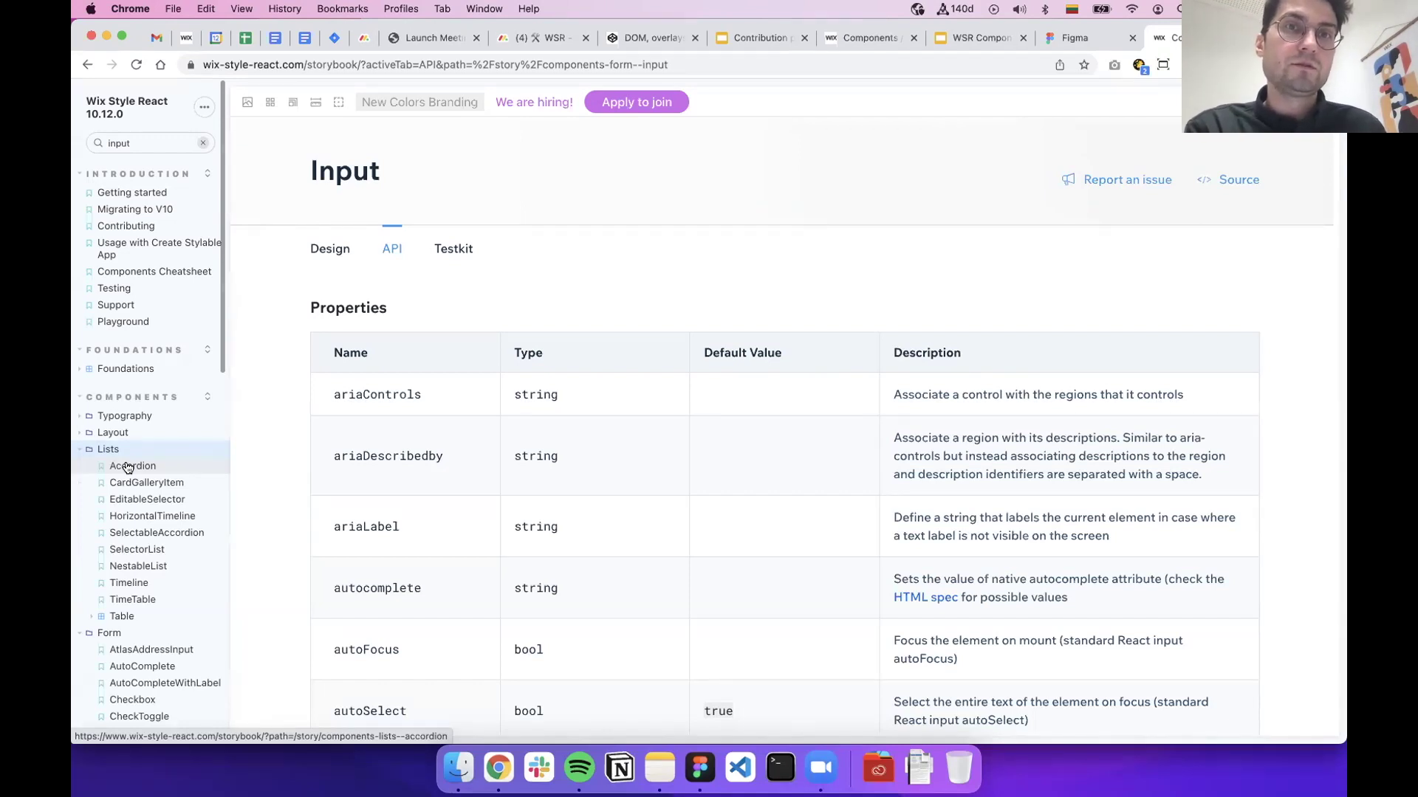
# Open Accordion under Lists and scroll down to its item builder and section item examples
pyautogui.click(127, 467)
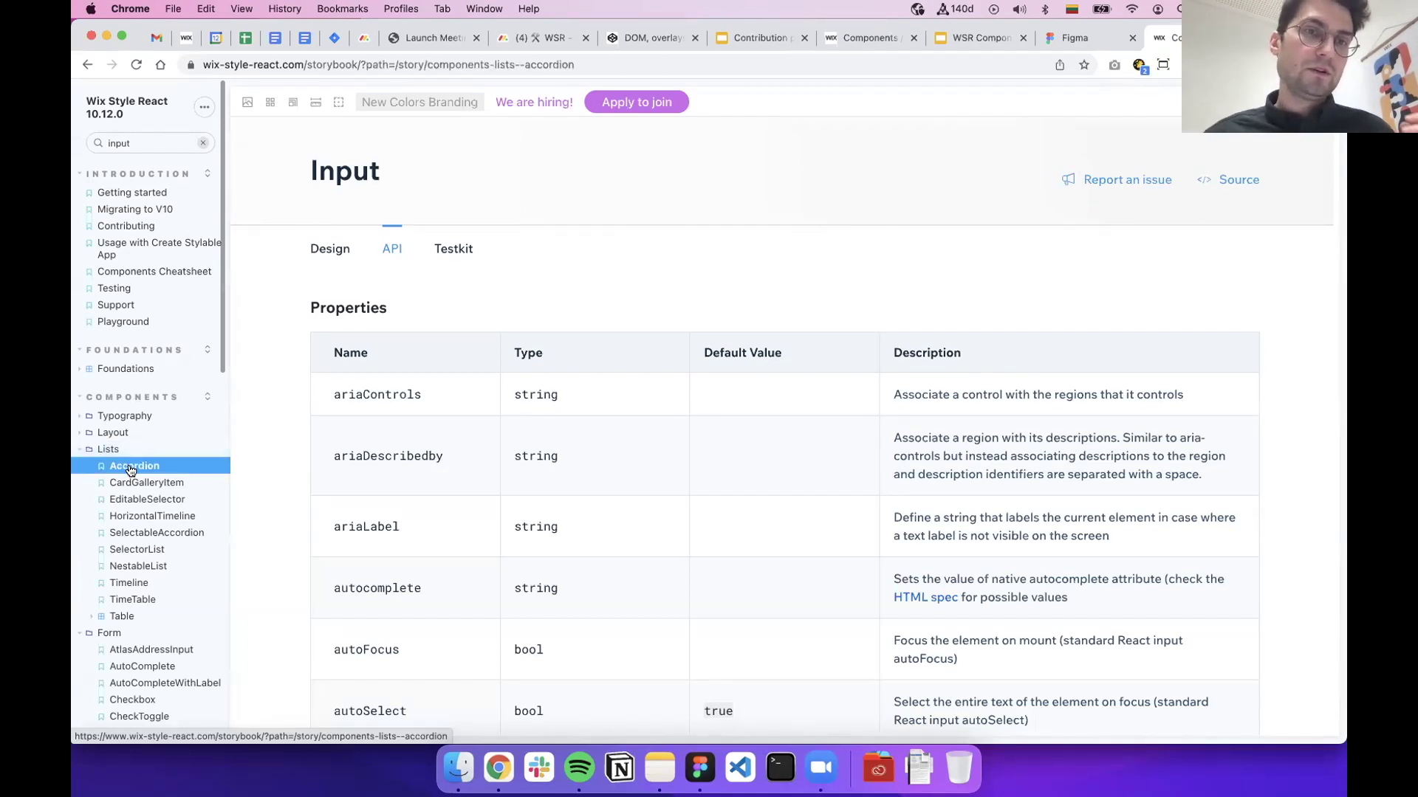
pyautogui.scroll(-3, 397, 450)
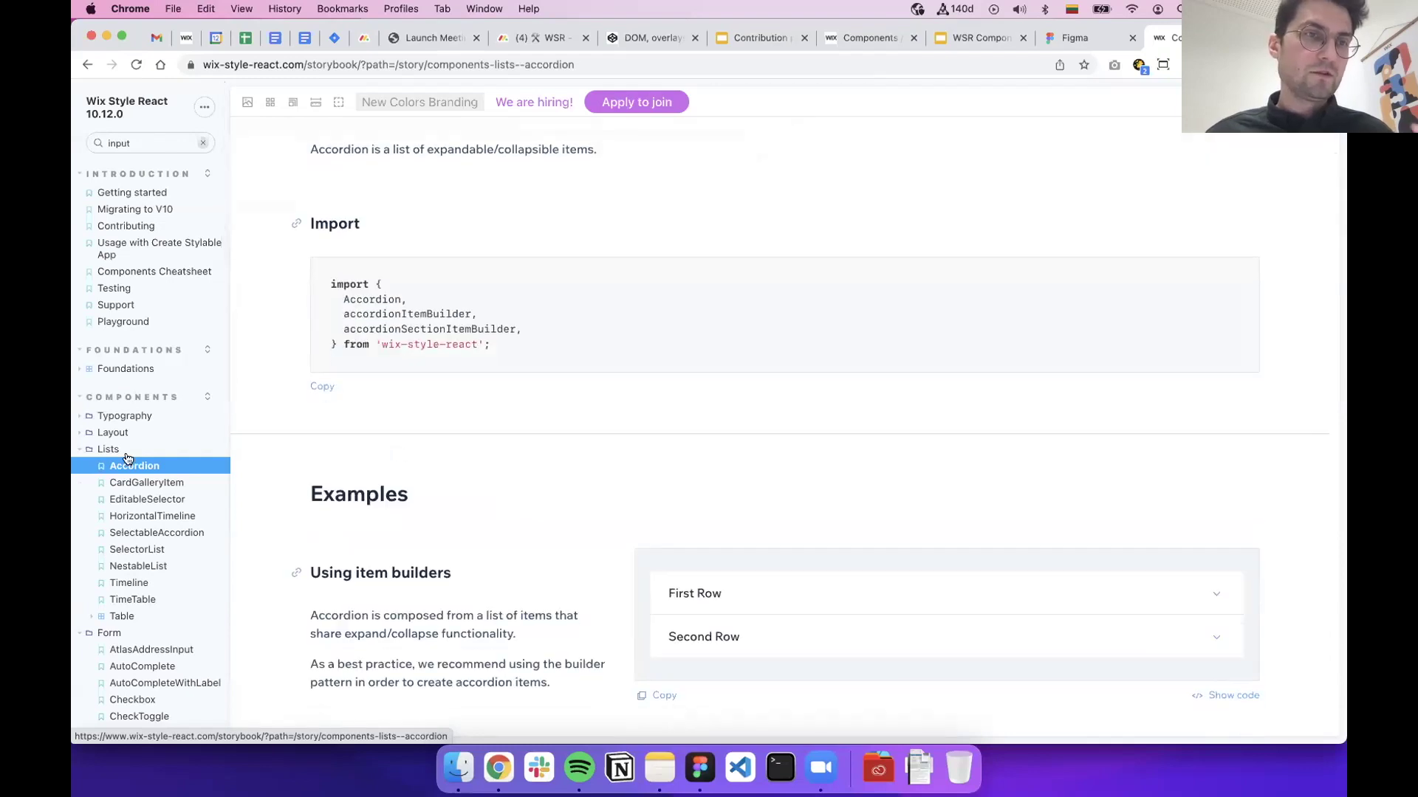
pyautogui.scroll(-5, 293, 484)
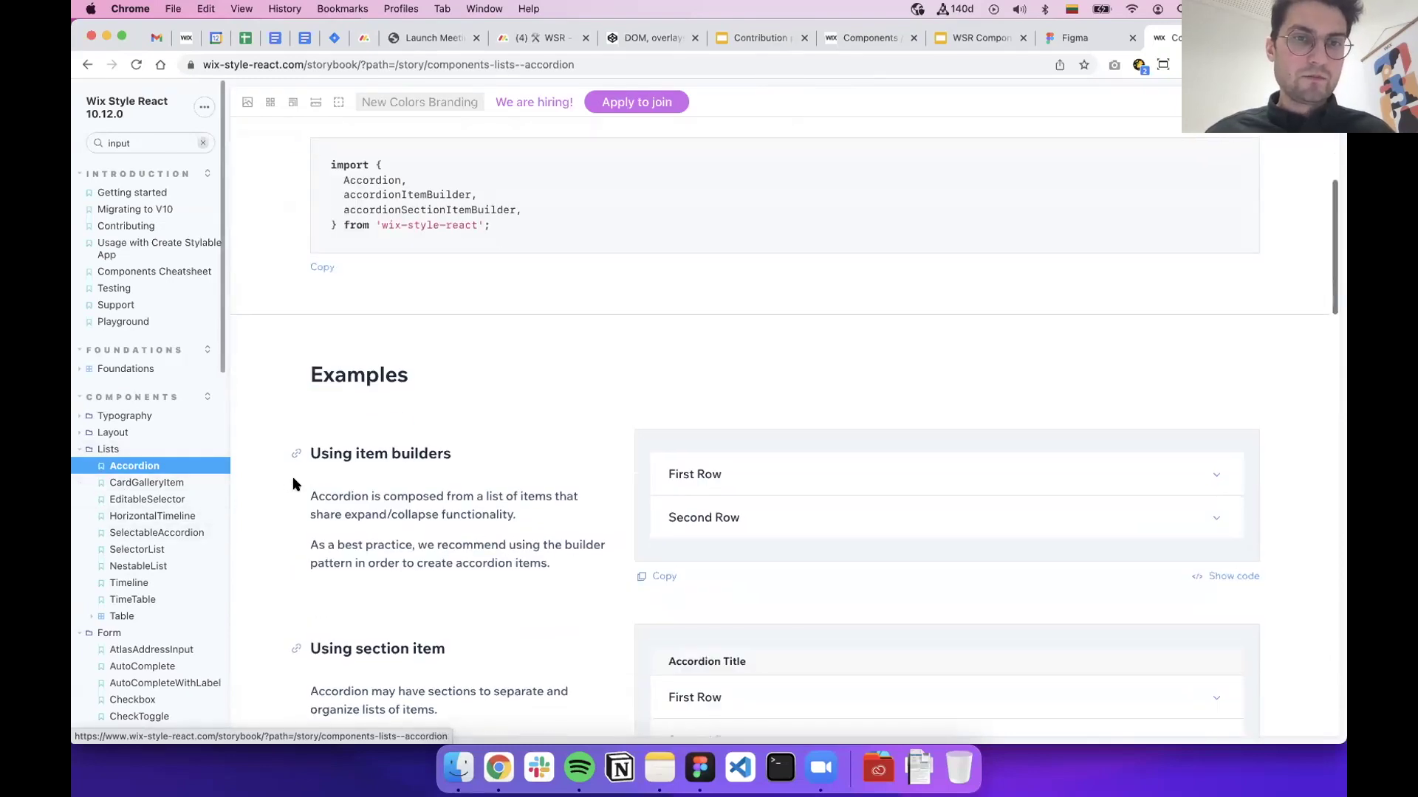
pyautogui.scroll(-1, 293, 484)
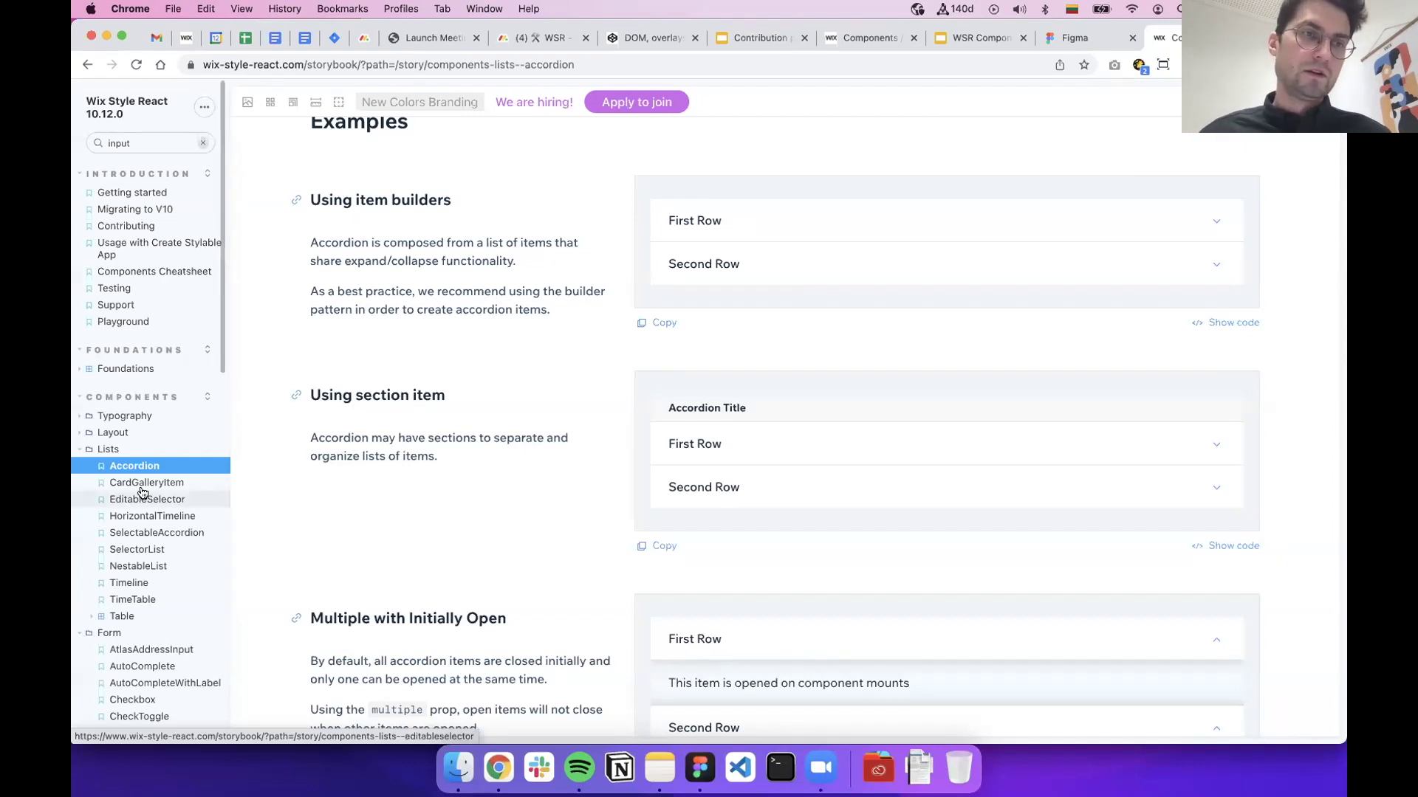
pyautogui.scroll(-5, 142, 492)
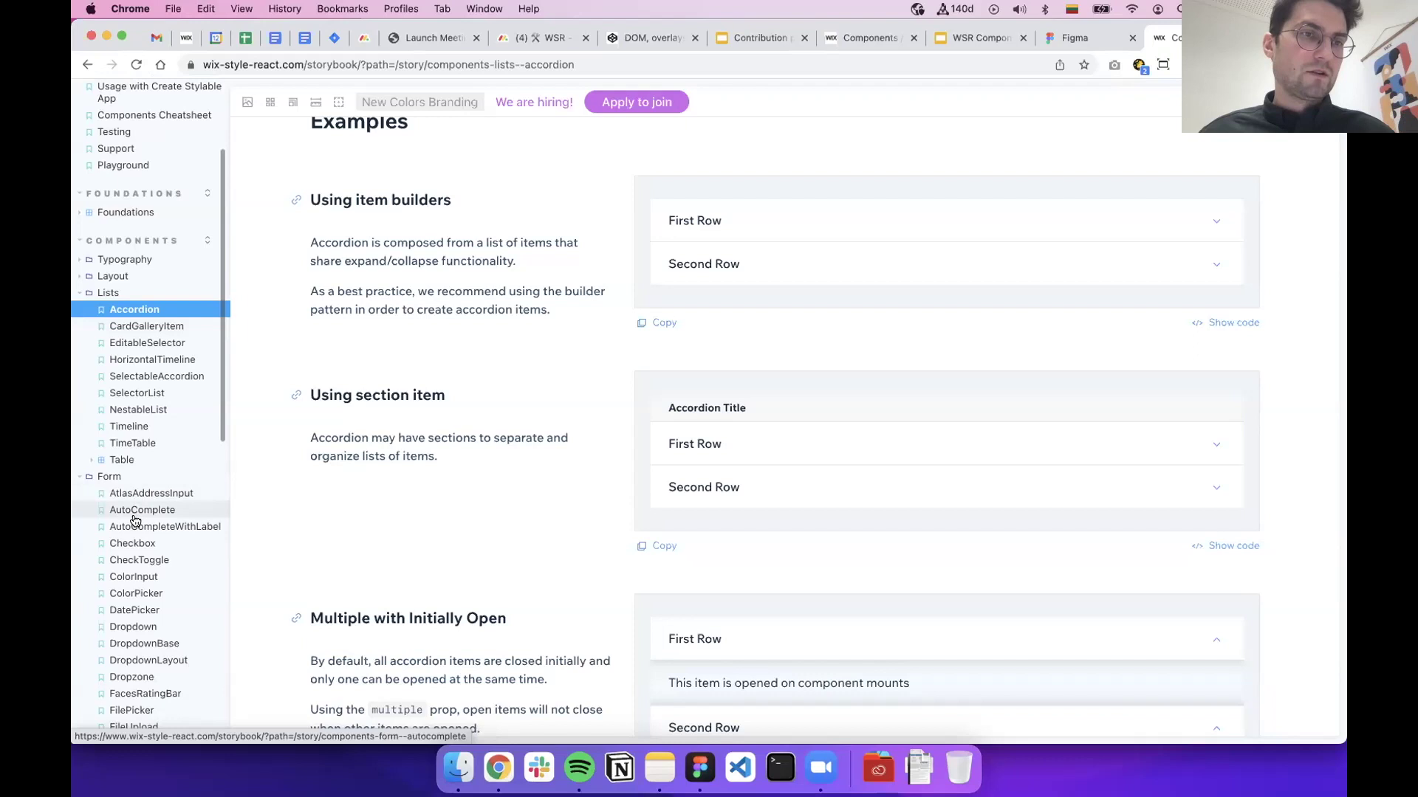
# Open ColorInput under Form and read down to its Size and Status variations
pyautogui.click(136, 576)
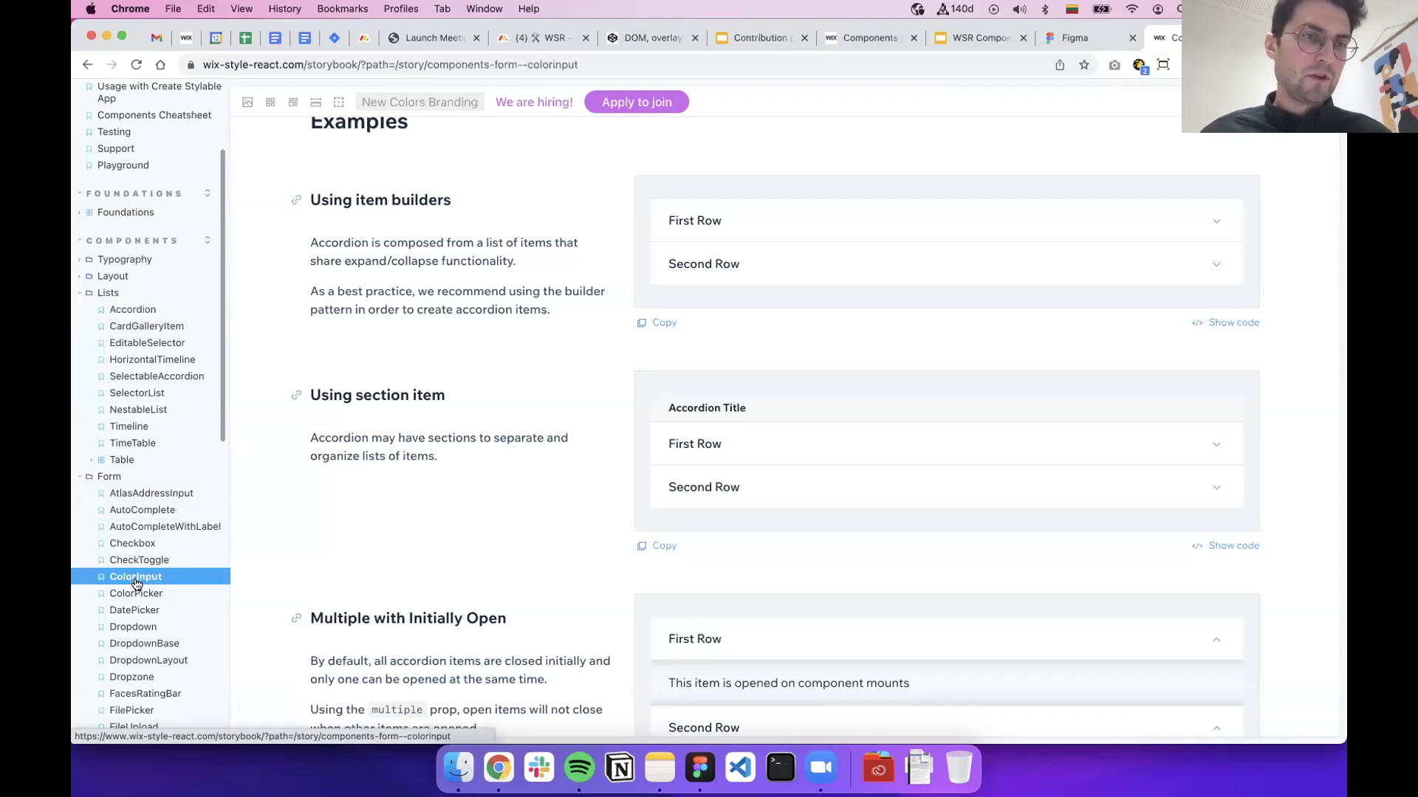
pyautogui.scroll(-2, 137, 584)
pyautogui.scroll(-5, 137, 584)
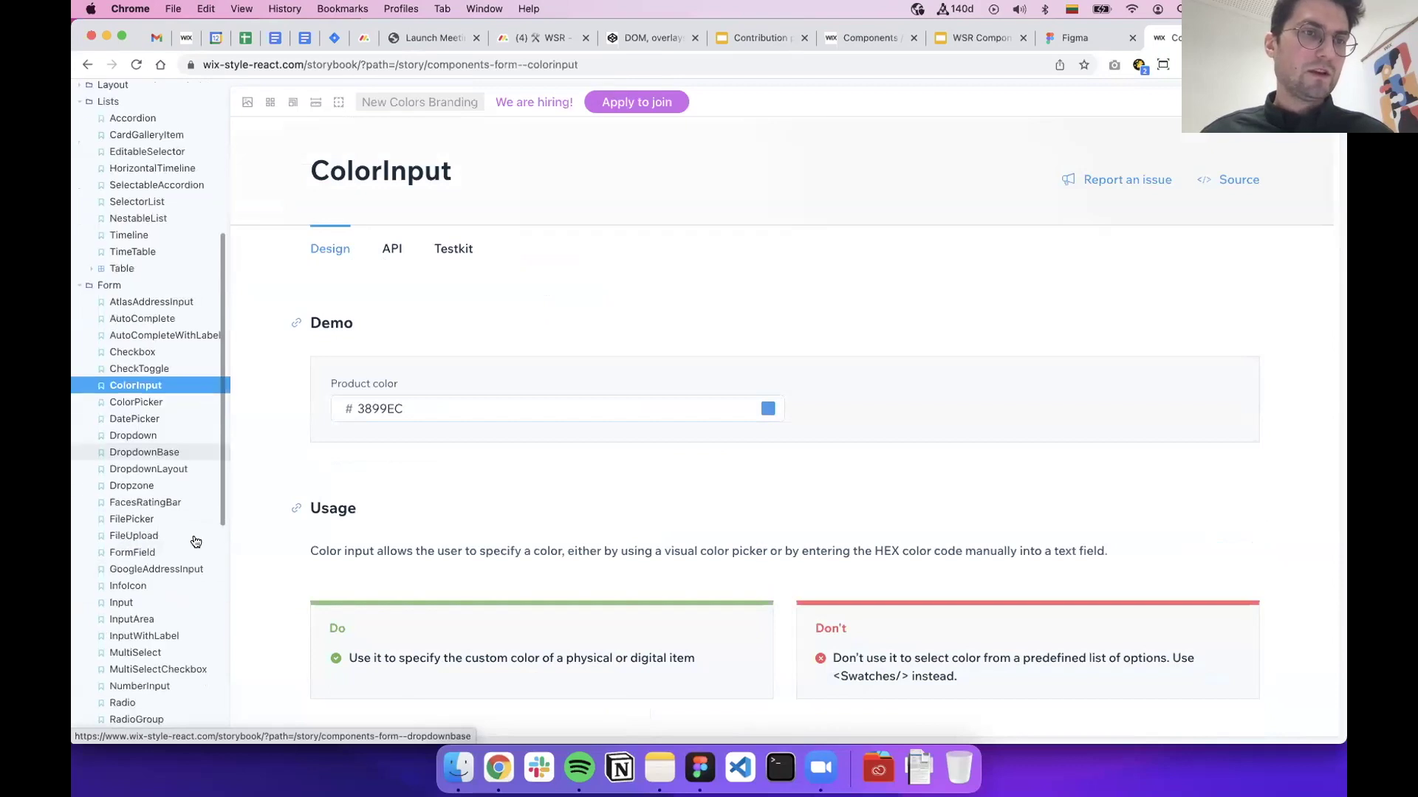
pyautogui.scroll(-3, 133, 501)
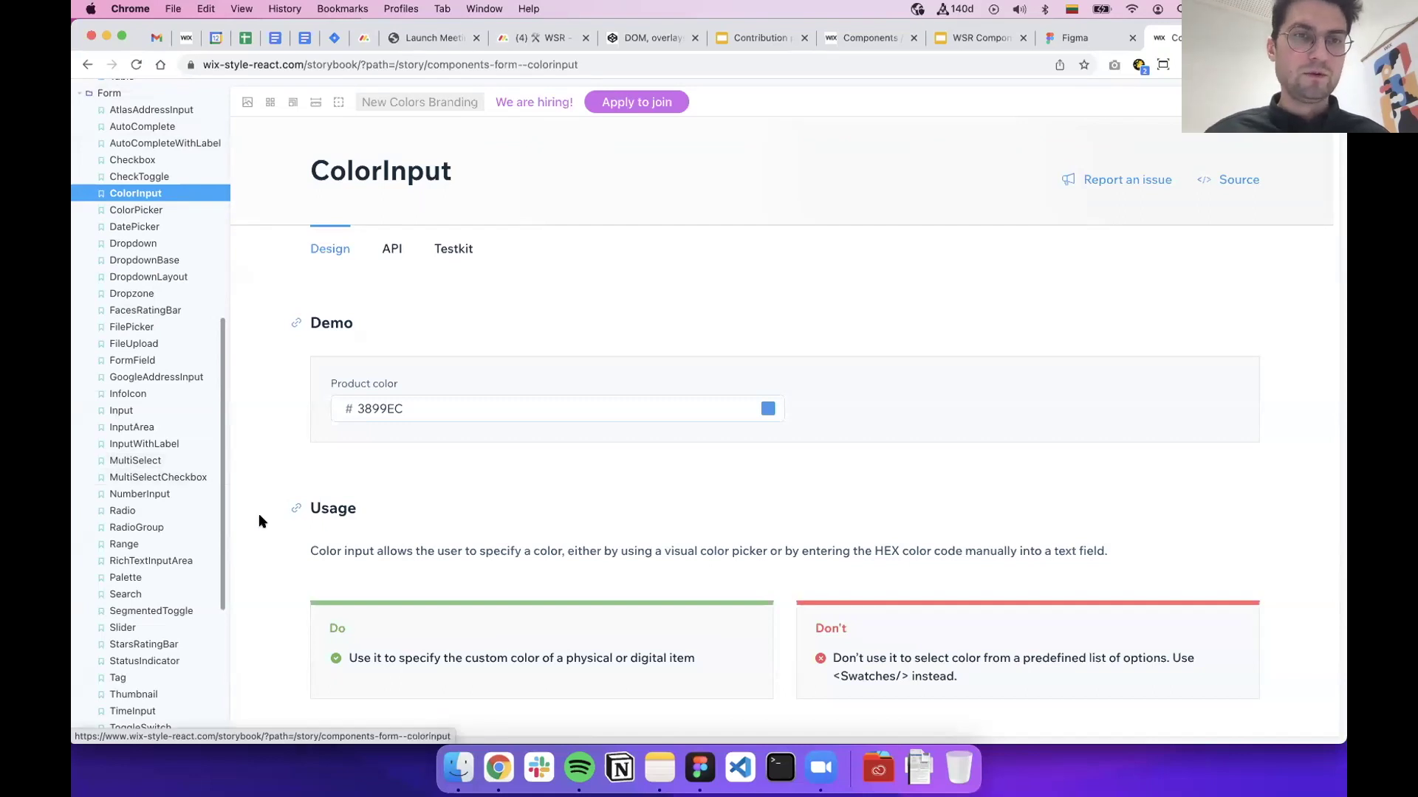
pyautogui.scroll(-5, 259, 517)
pyautogui.scroll(3, 258, 521)
pyautogui.scroll(-5, 260, 516)
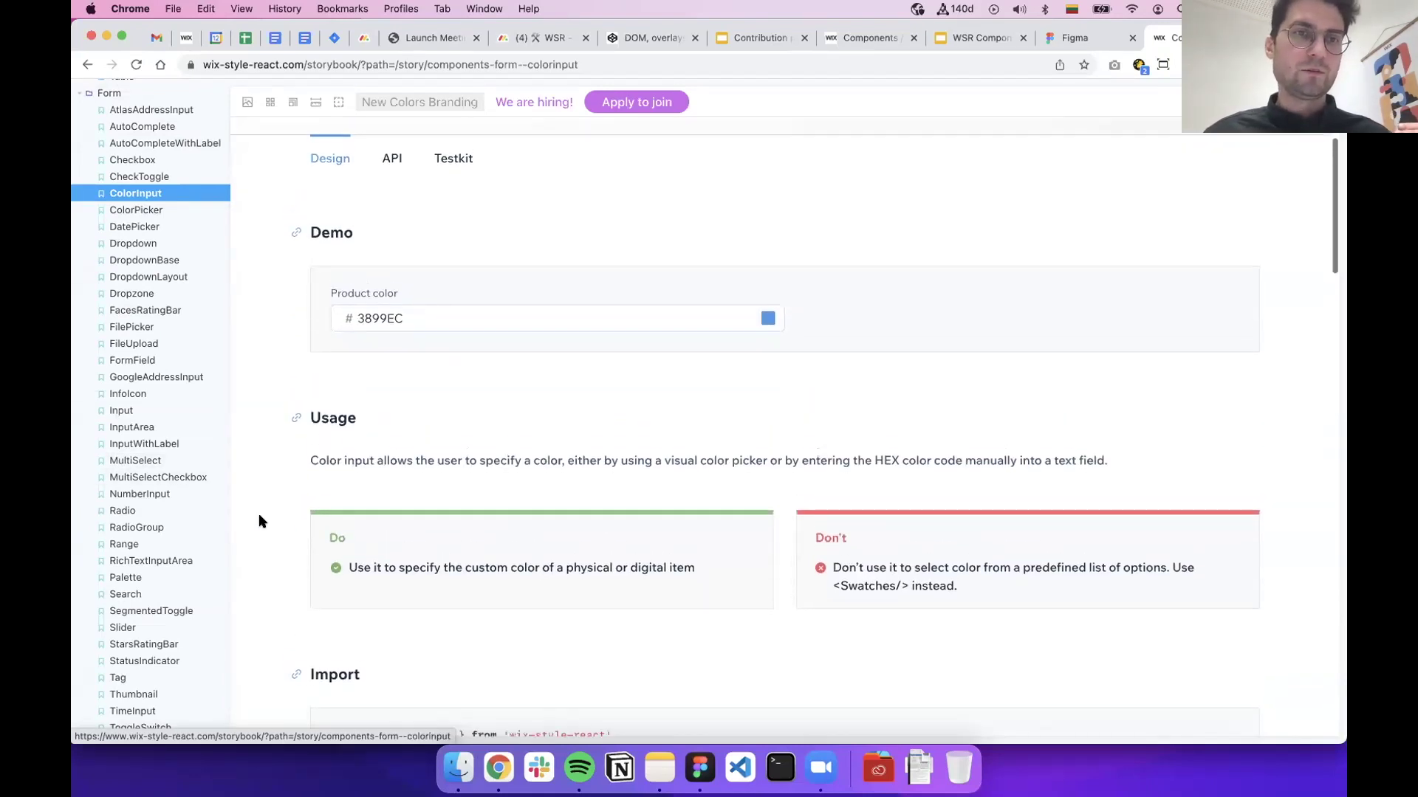
pyautogui.scroll(-5, 259, 519)
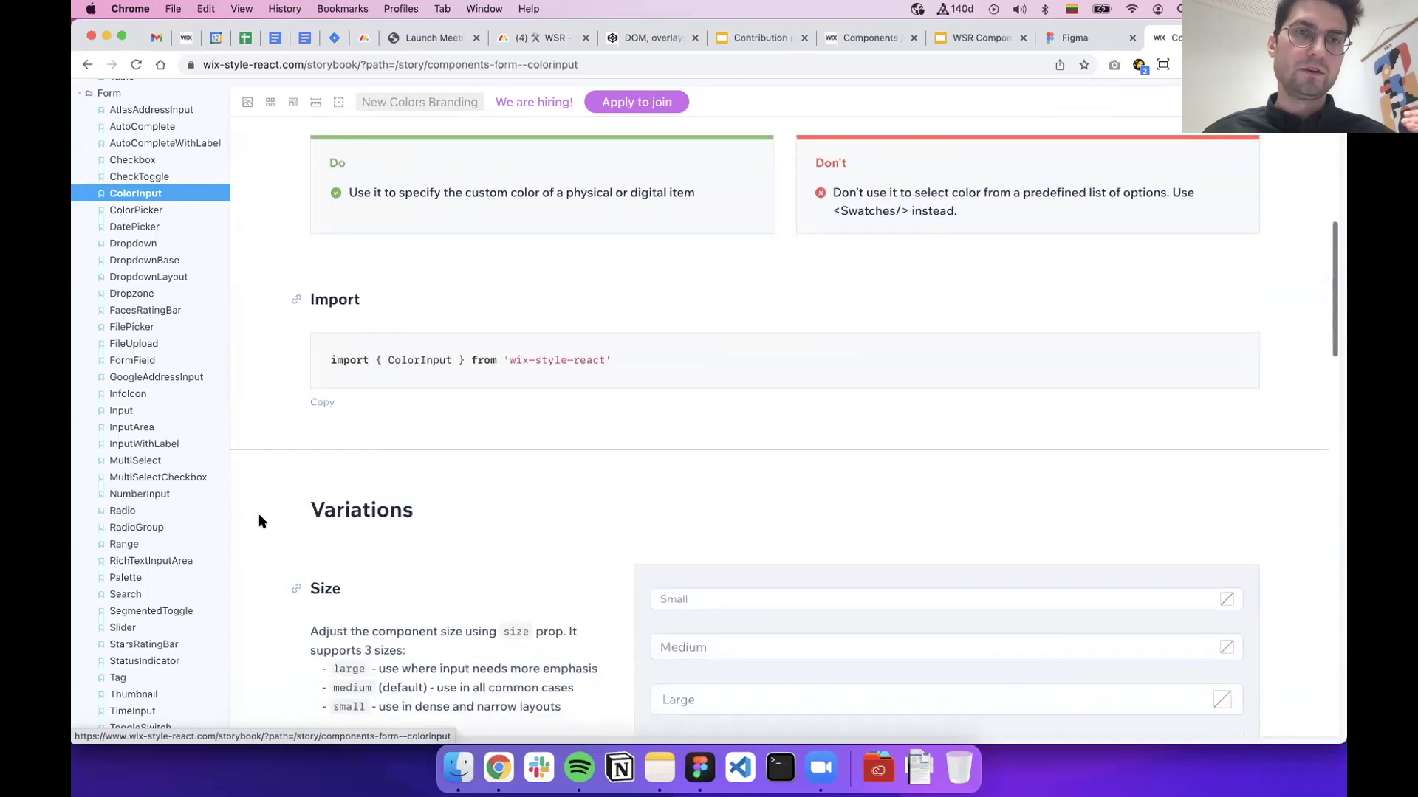
pyautogui.scroll(15, 258, 517)
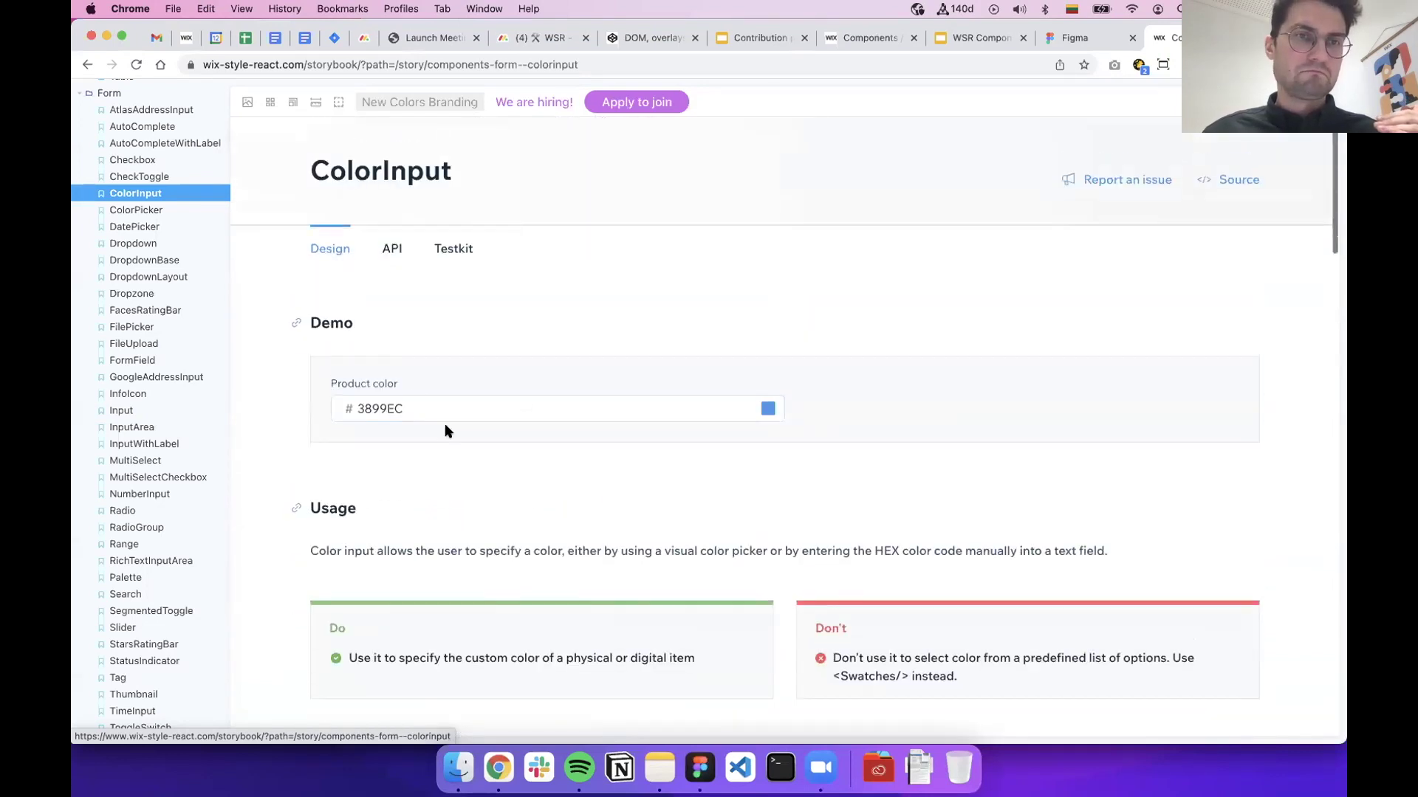
pyautogui.scroll(-8, 357, 544)
pyautogui.scroll(-4, 355, 540)
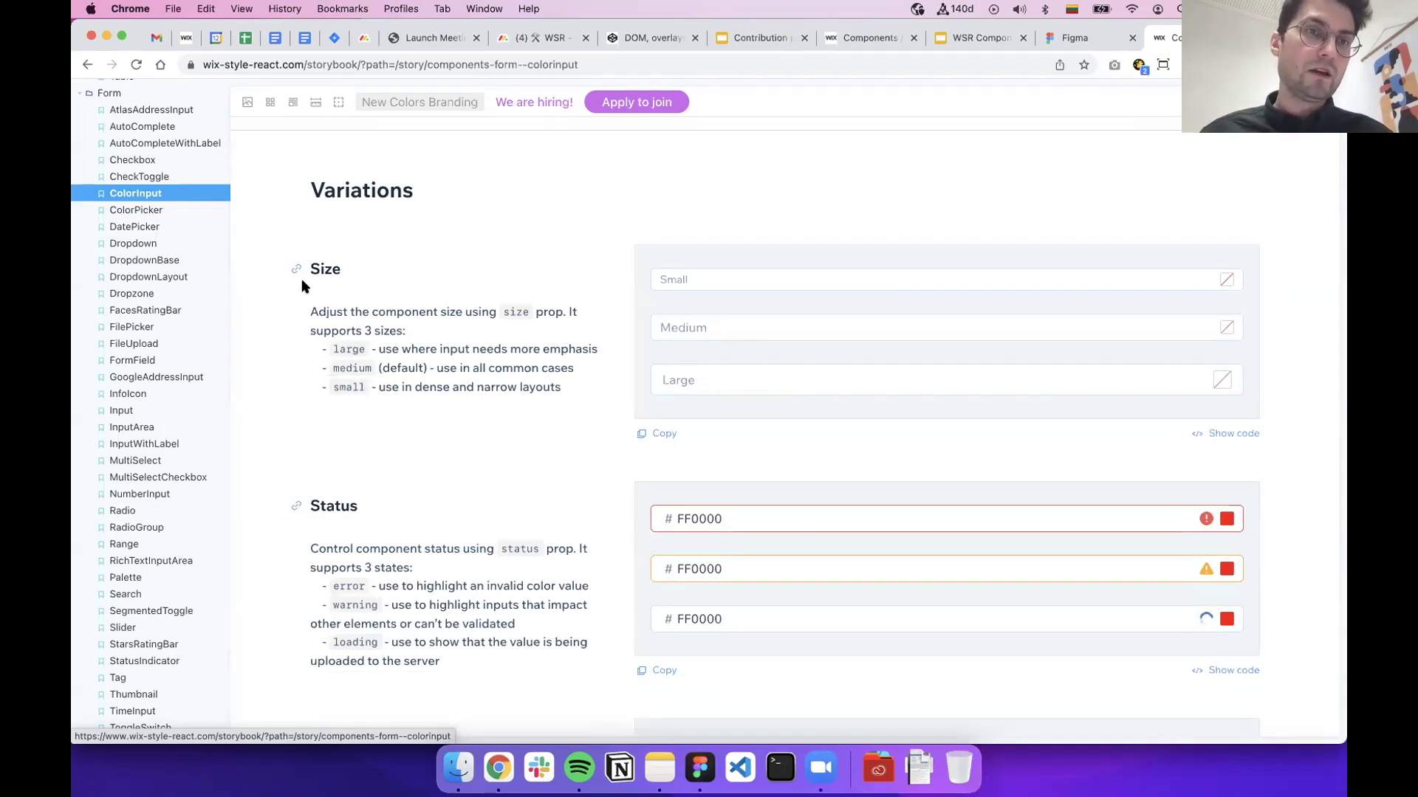
pyautogui.moveTo(311, 304); pyautogui.dragTo(581, 415)
pyautogui.click(580, 414)
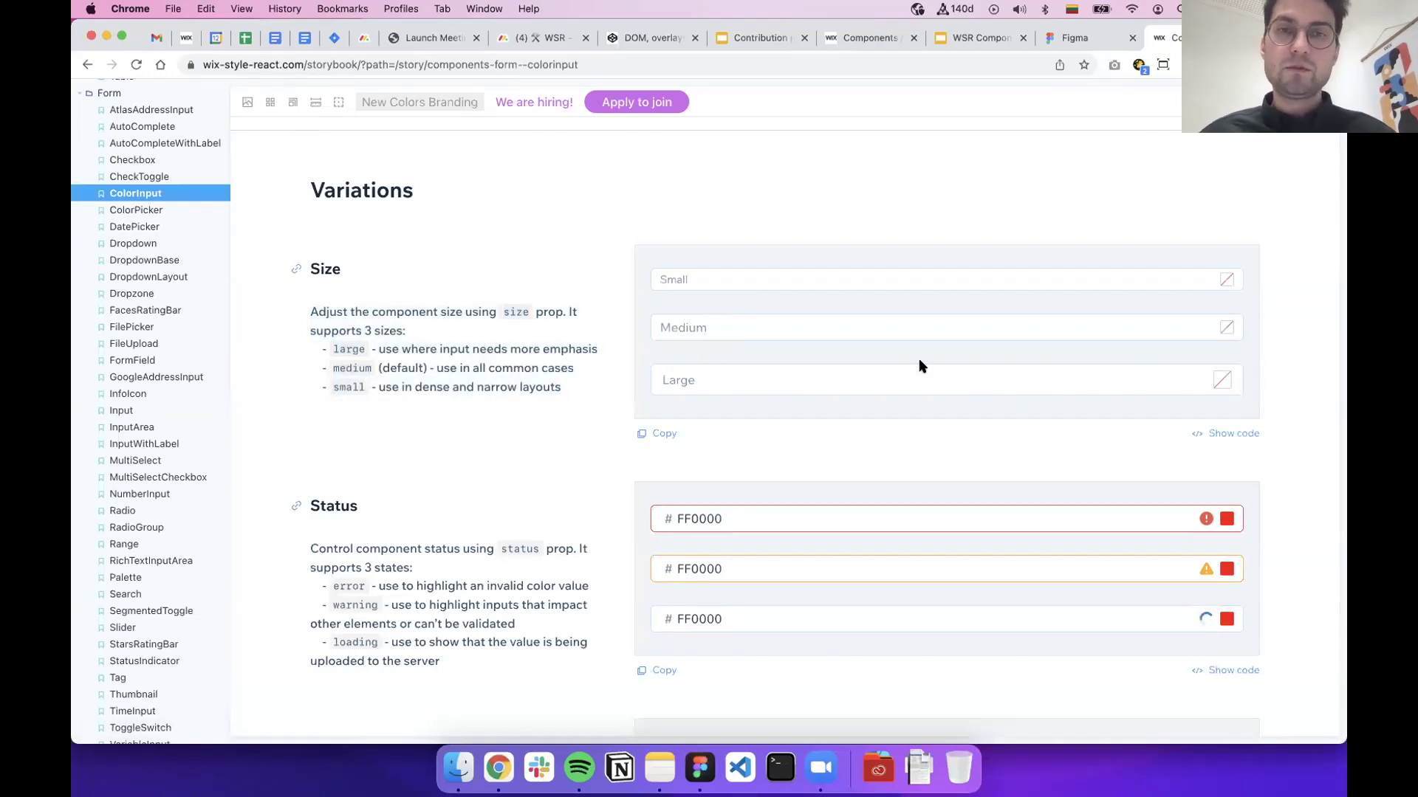
# Show the ColorInput Size example code, highlighting size="small", then select Figma's Input Header frame
pyautogui.click(1243, 433)
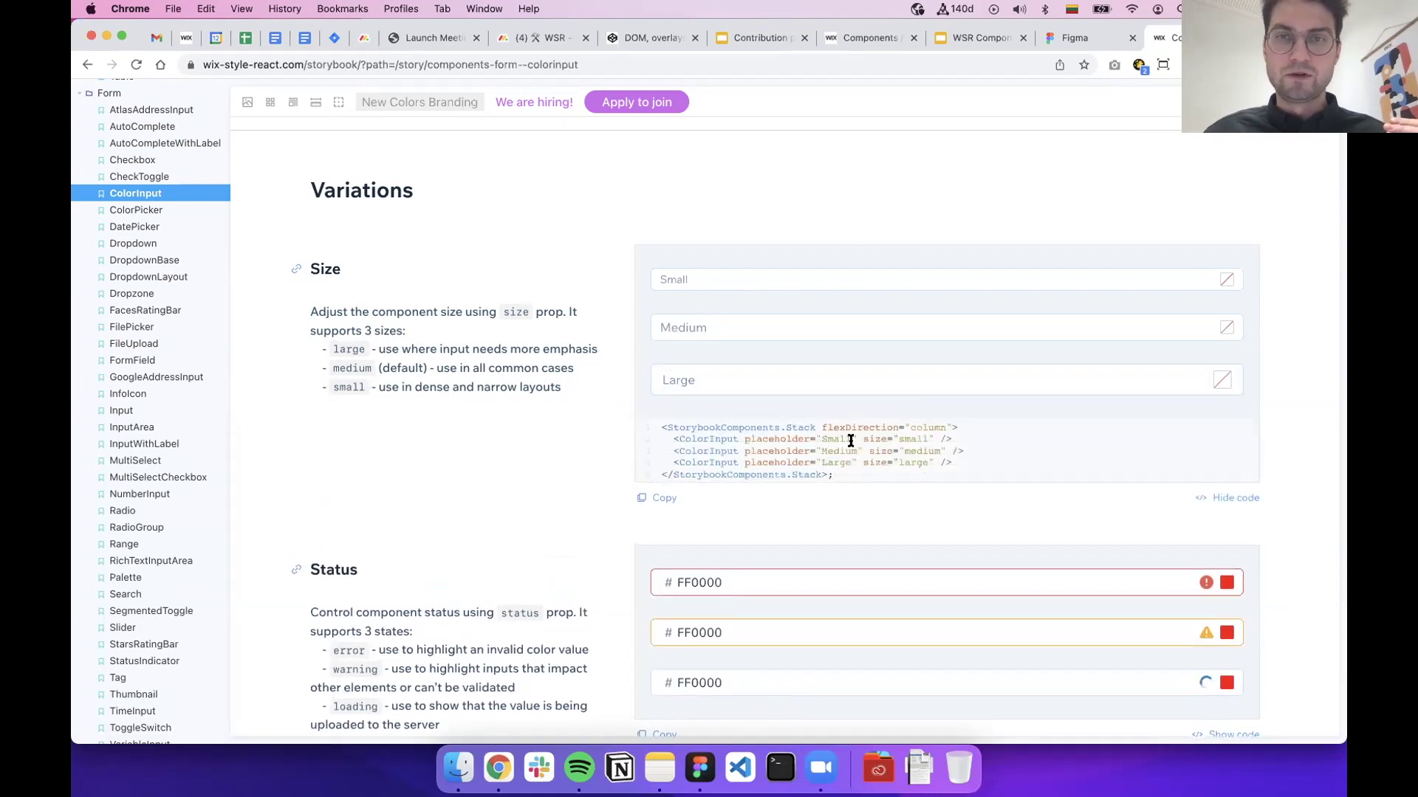
pyautogui.moveTo(863, 436); pyautogui.dragTo(932, 434)
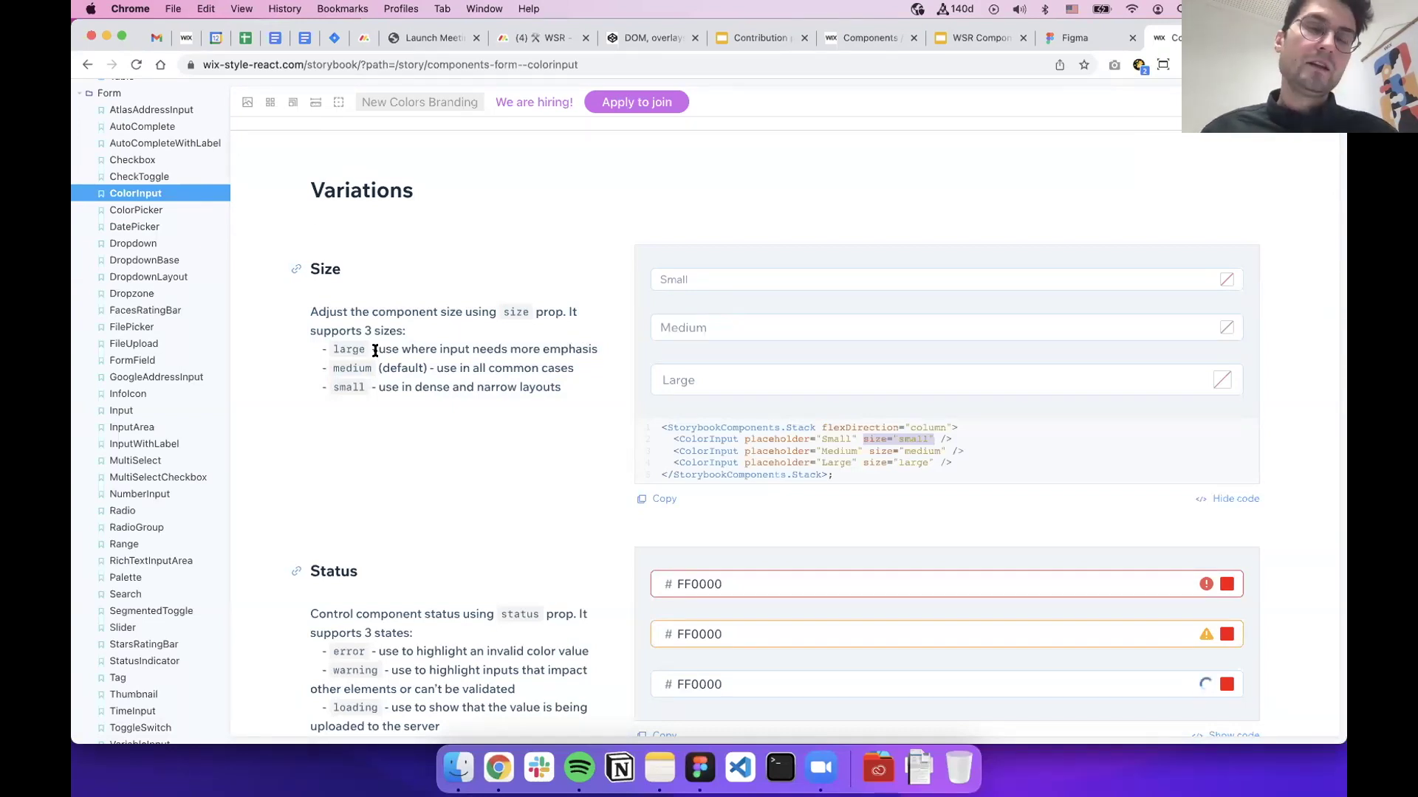
pyautogui.moveTo(375, 351); pyautogui.dragTo(605, 352)
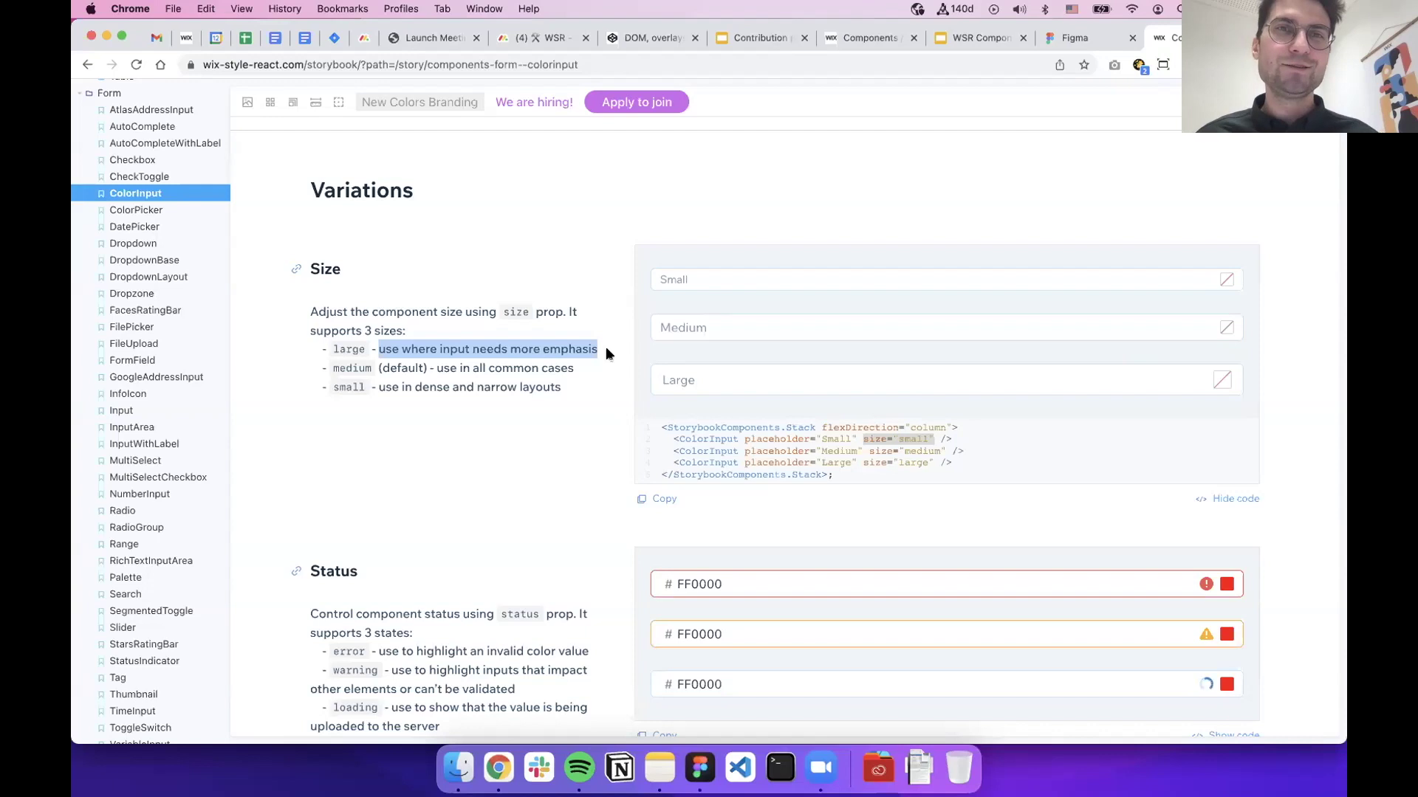
pyautogui.click(365, 344)
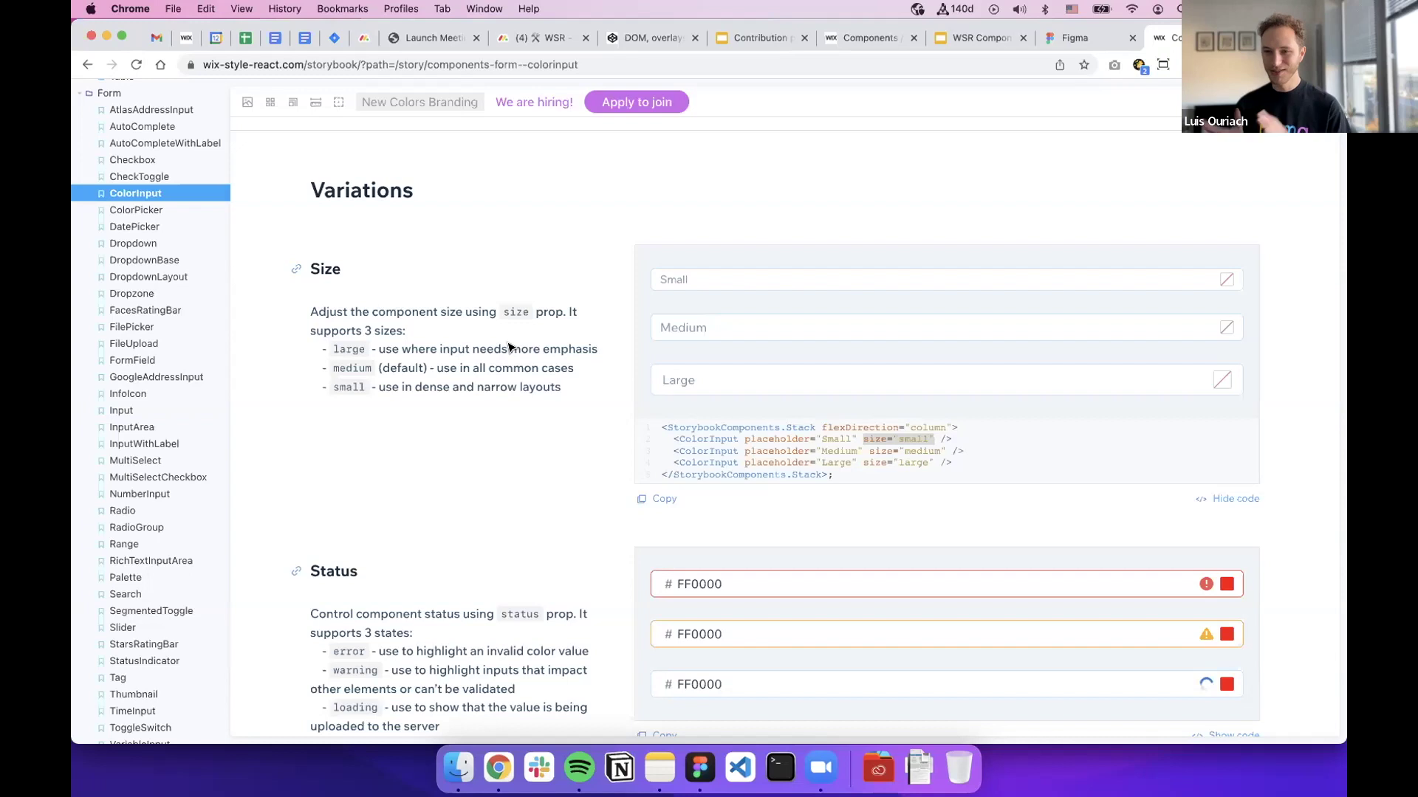
pyautogui.press('super+Tab')
pyautogui.click(527, 273)
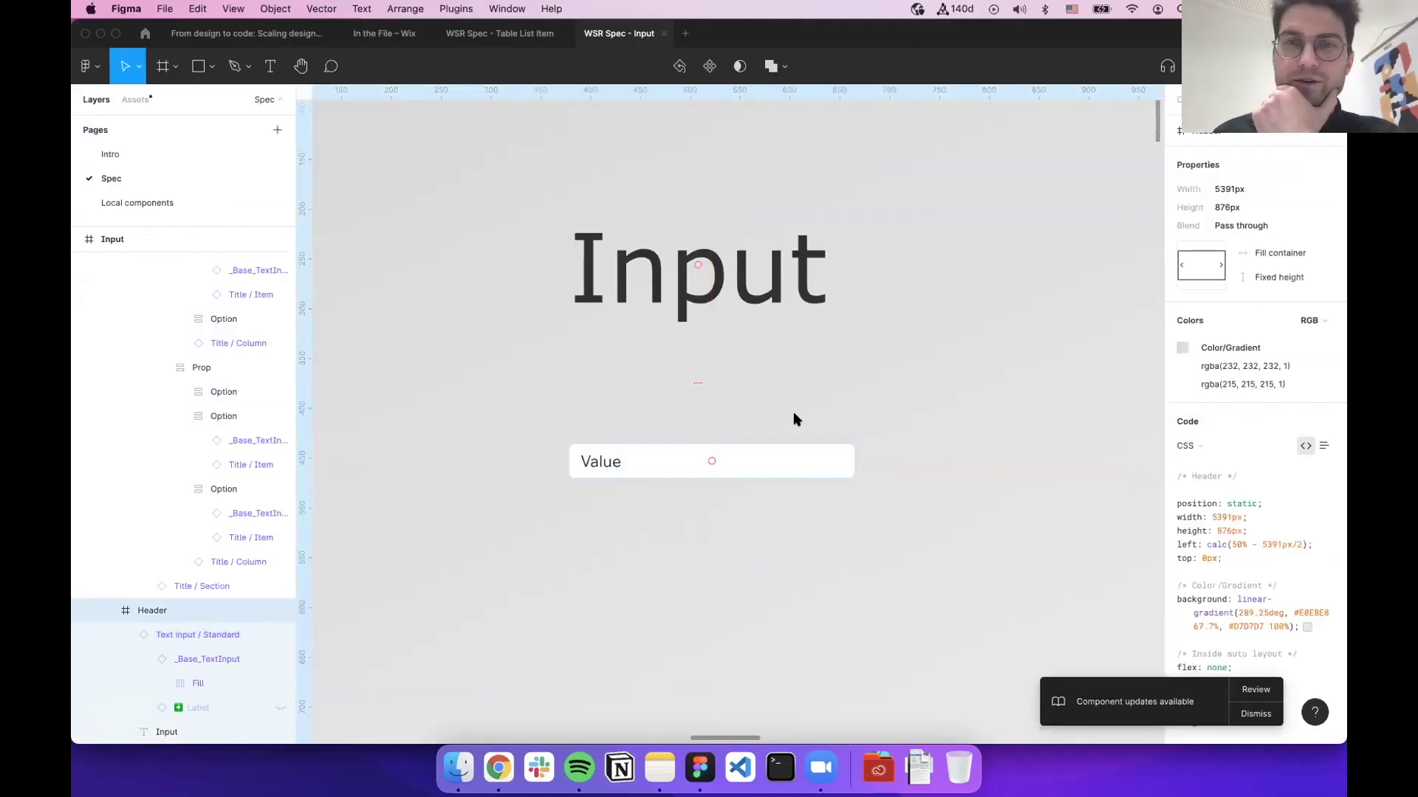
# Inspect the Input spec's text input, then open the Component findability research link from the overview file
pyautogui.click(687, 457)
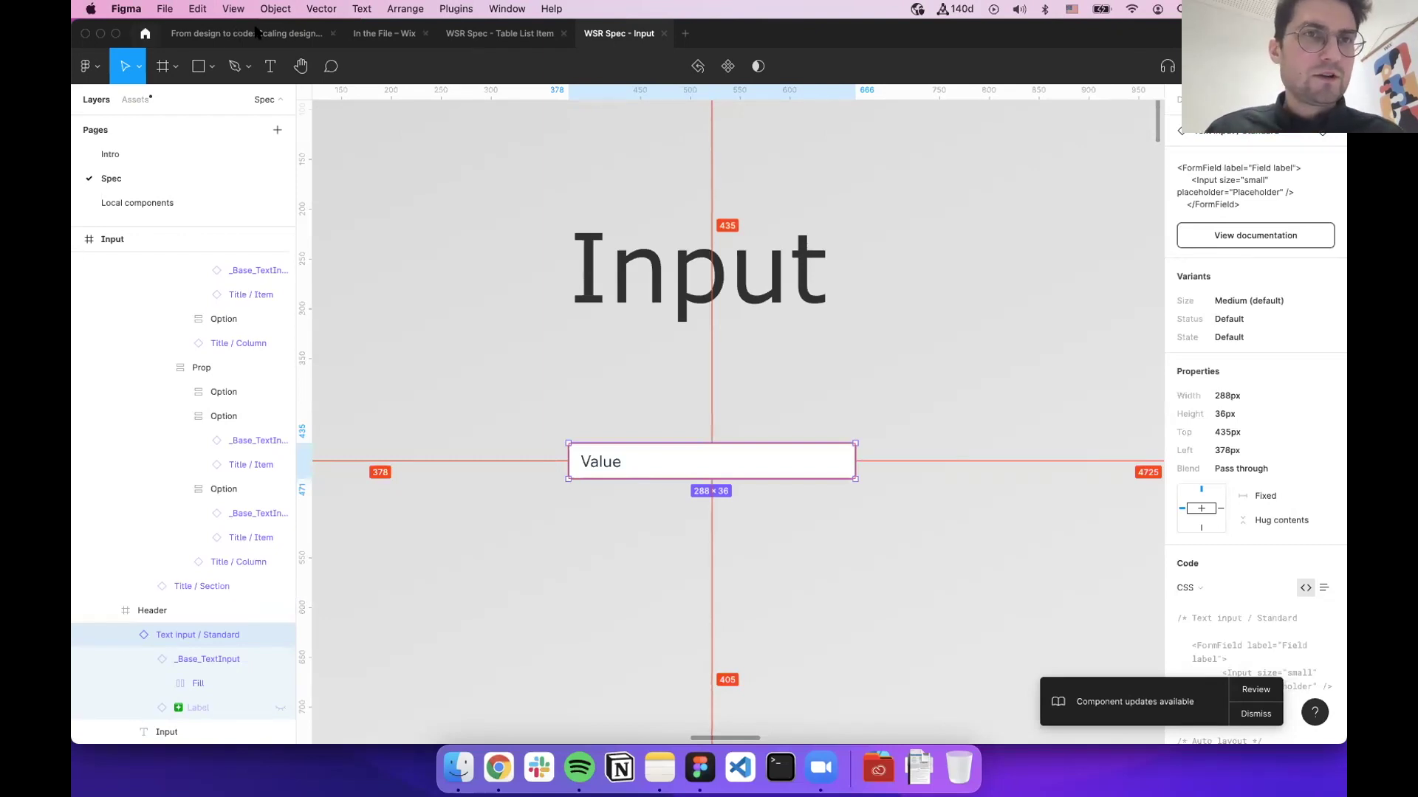
pyautogui.click(200, 33)
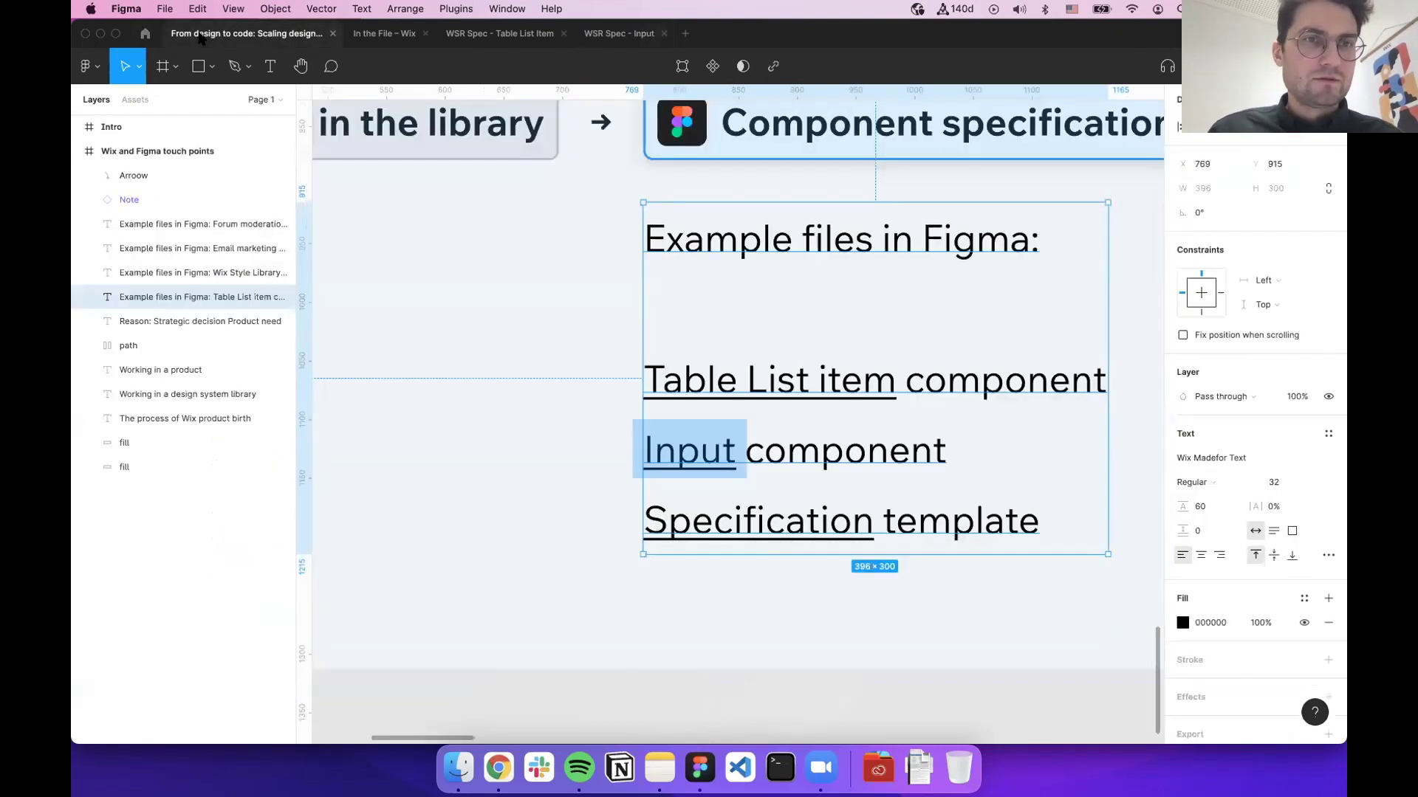
pyautogui.scroll(-5, 643, 598)
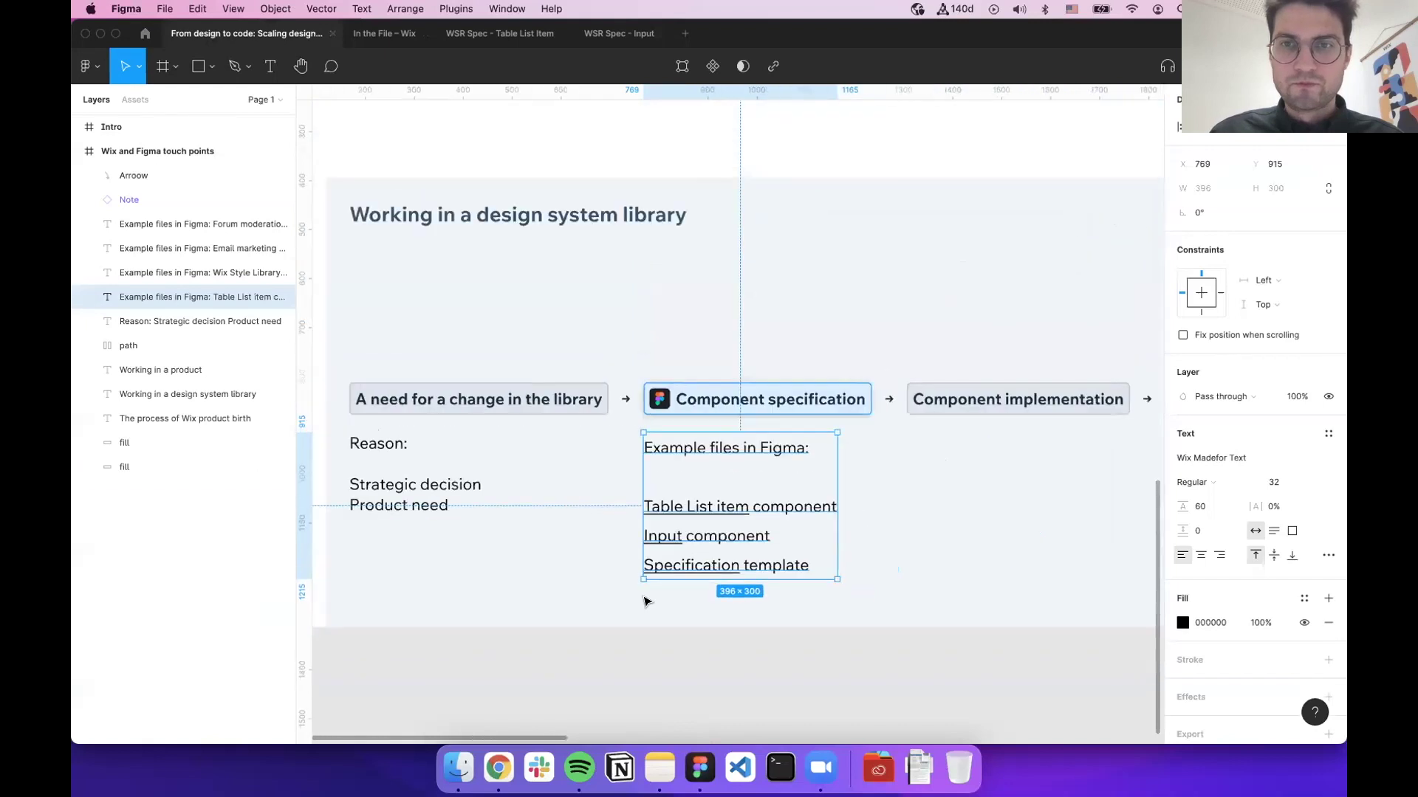
pyautogui.hscroll(10, 644, 600)
pyautogui.hscroll(5, 643, 601)
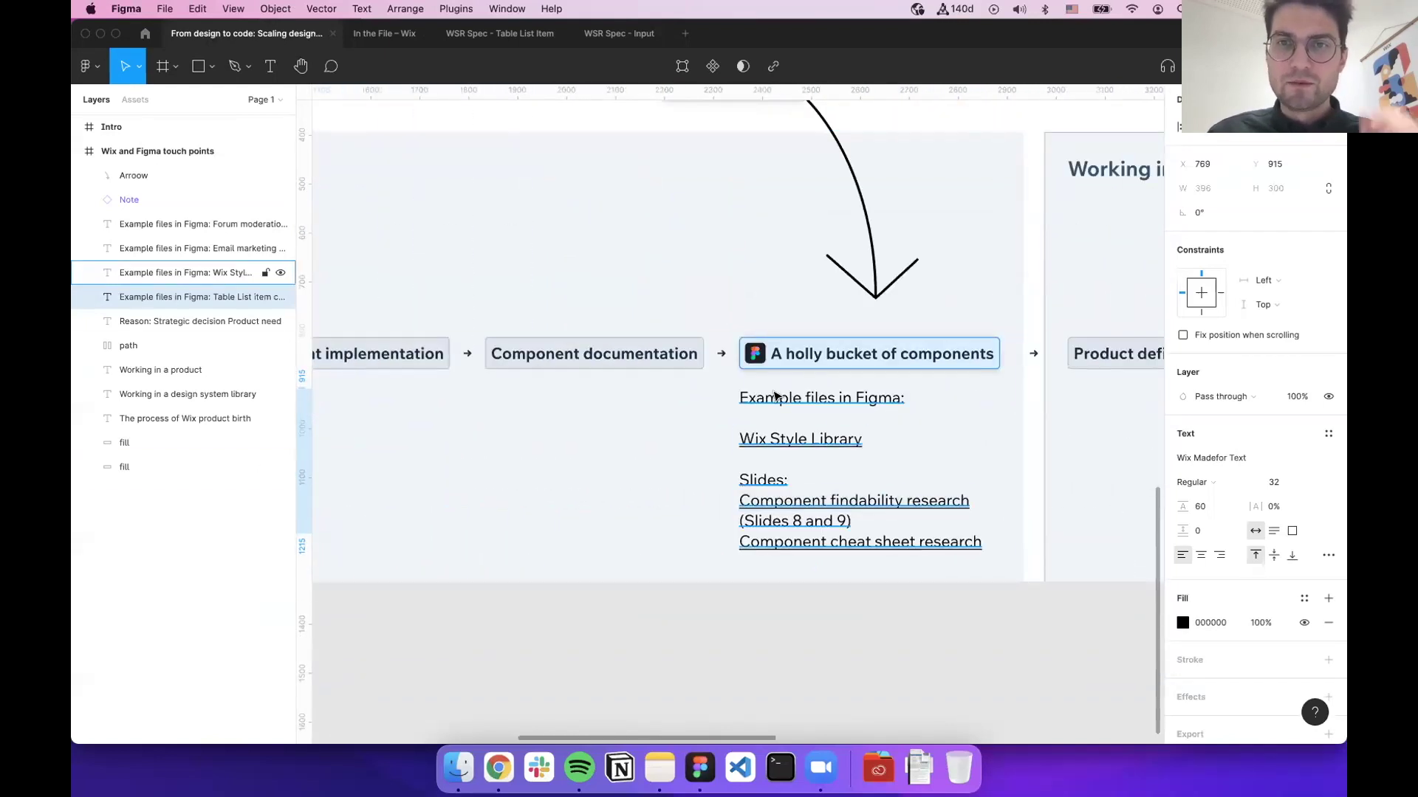
pyautogui.scroll(4, 835, 323)
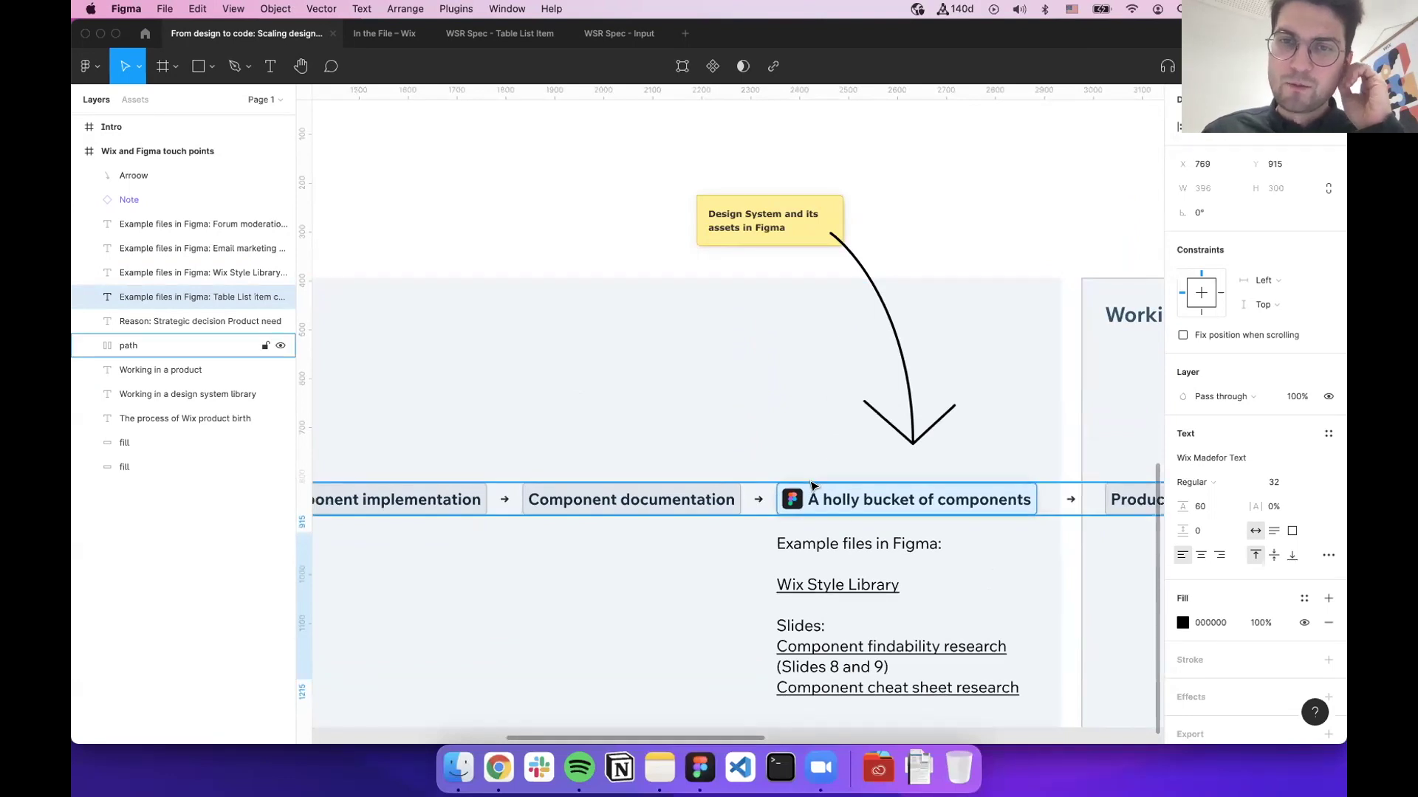
pyautogui.scroll(3, 811, 485)
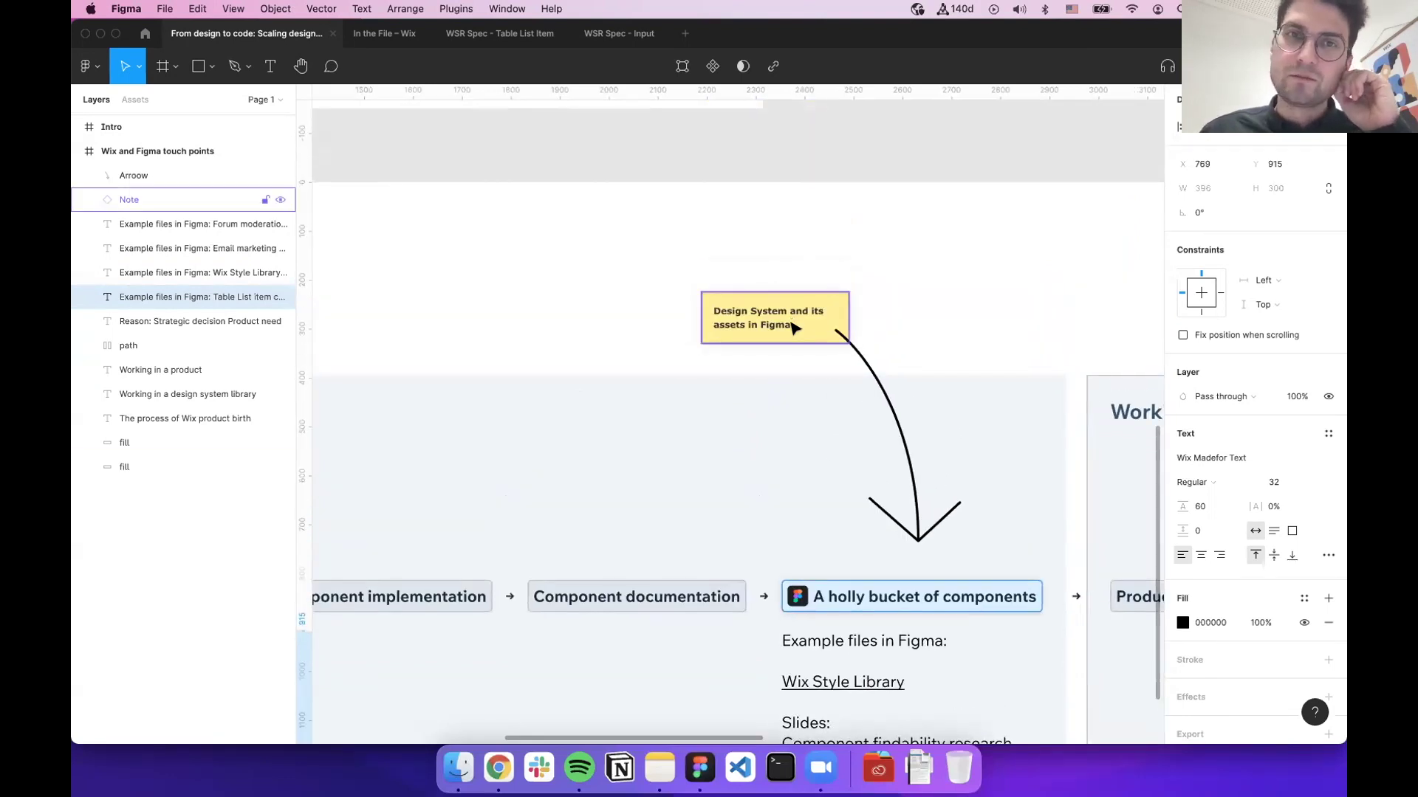
pyautogui.scroll(-6, 793, 453)
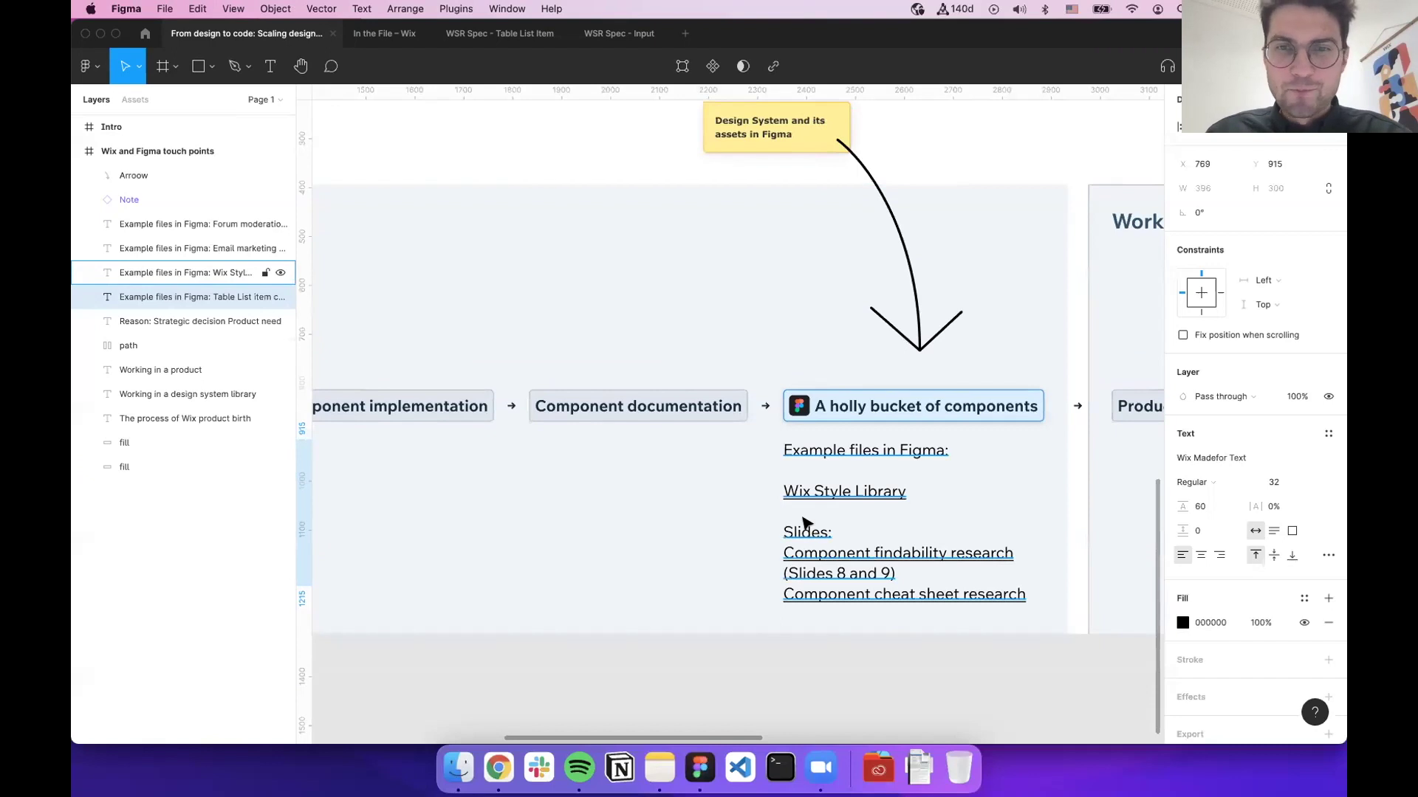
pyautogui.scroll(-1, 805, 524)
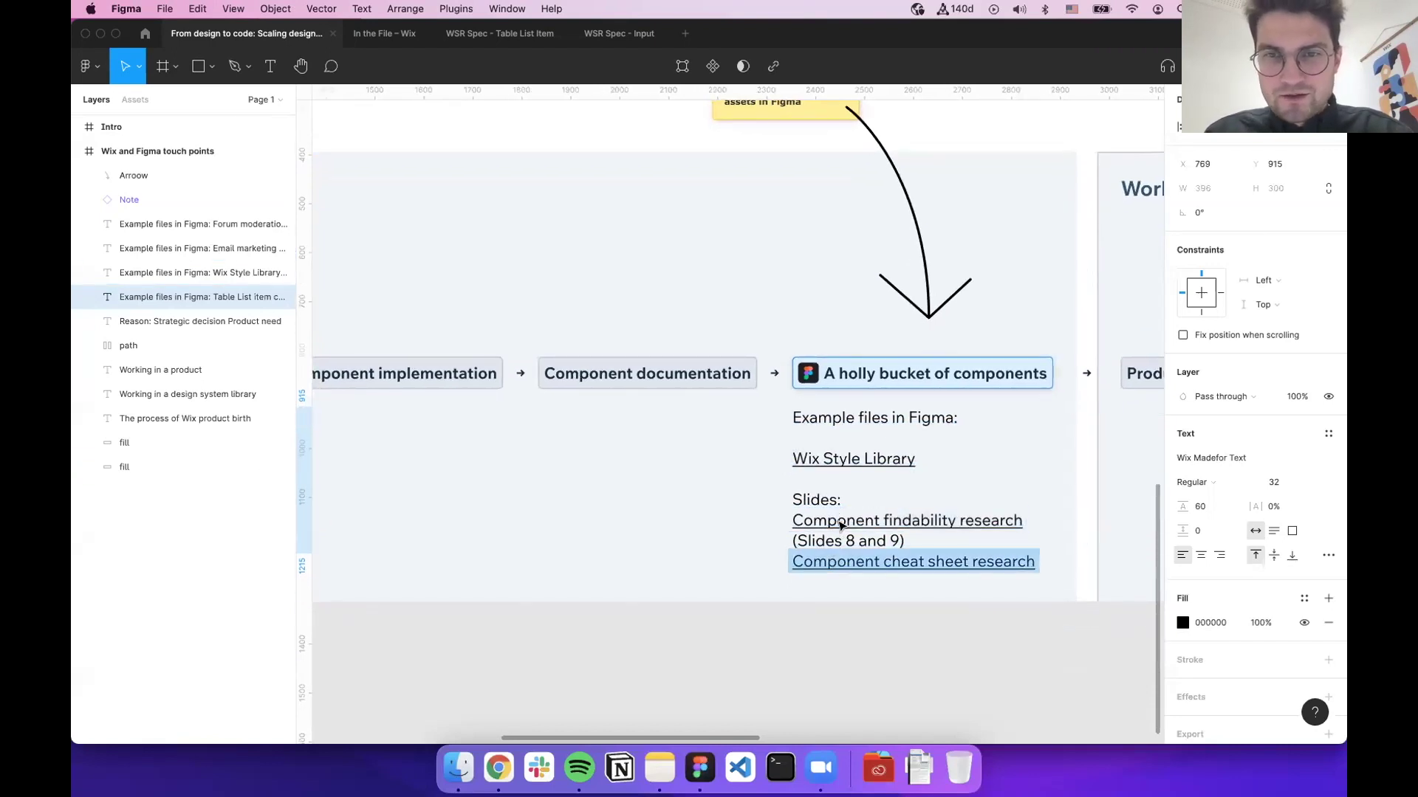
pyautogui.click(841, 525)
pyautogui.click(810, 492)
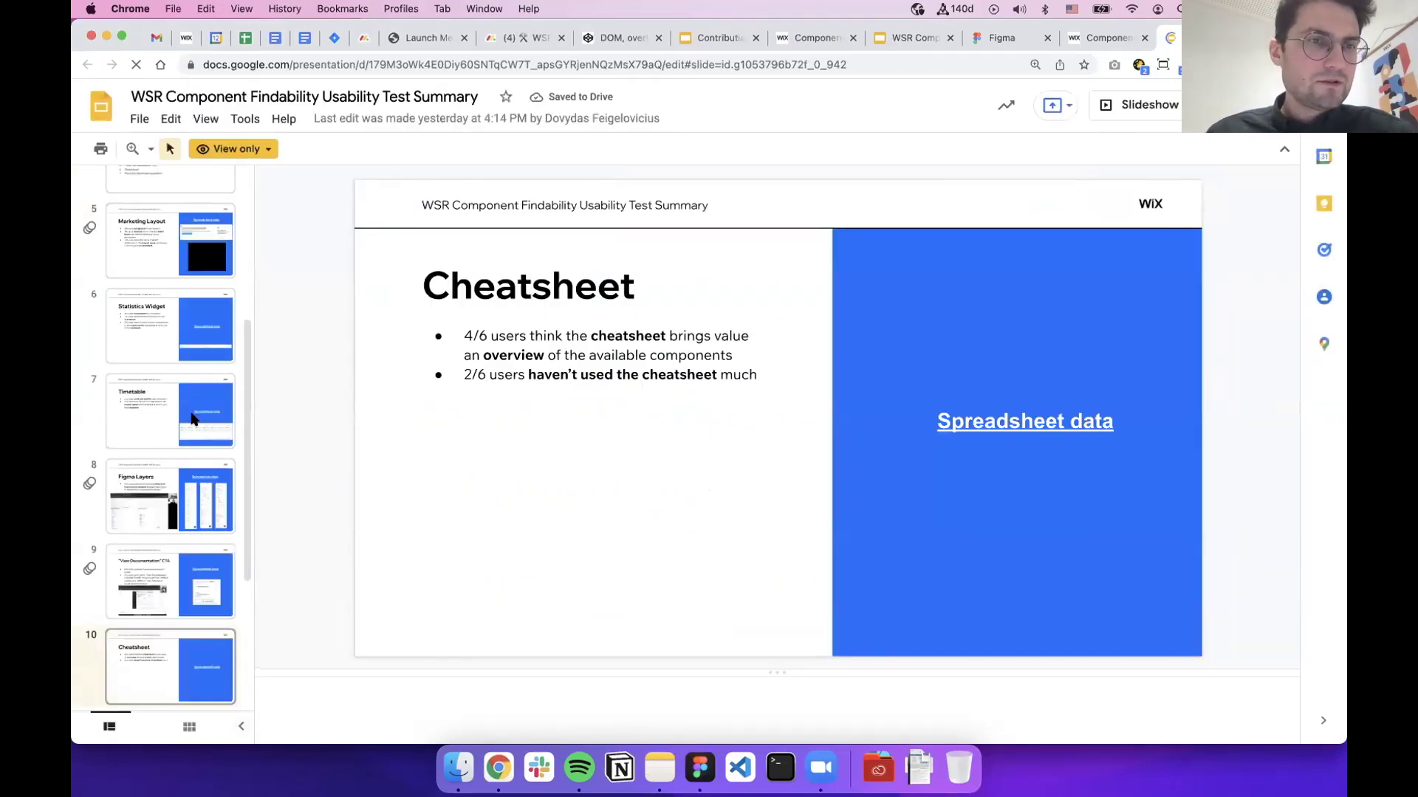
# Move from the Figma Layers slide to slide 2, 'Usability test task'
pyautogui.scroll(-2, 160, 498)
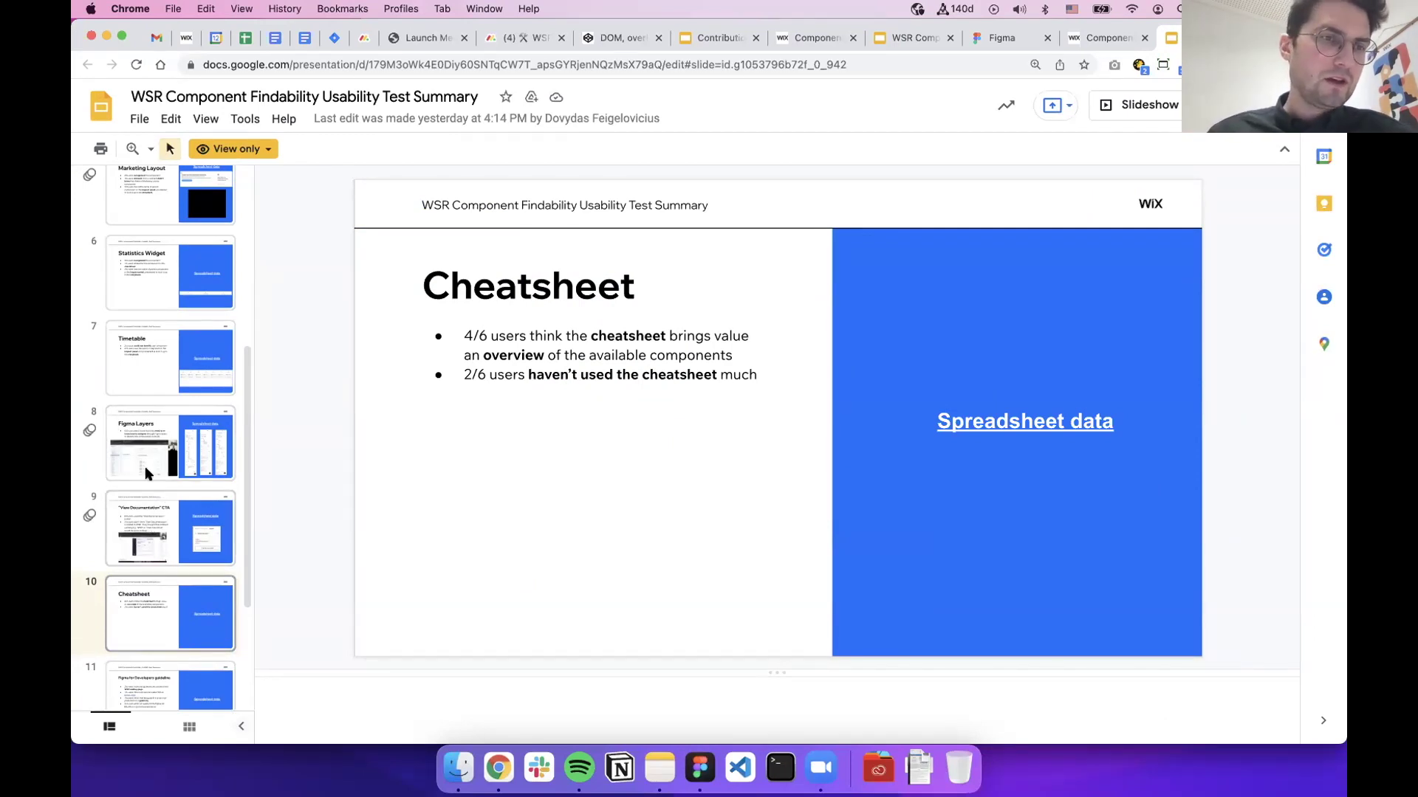
pyautogui.click(144, 465)
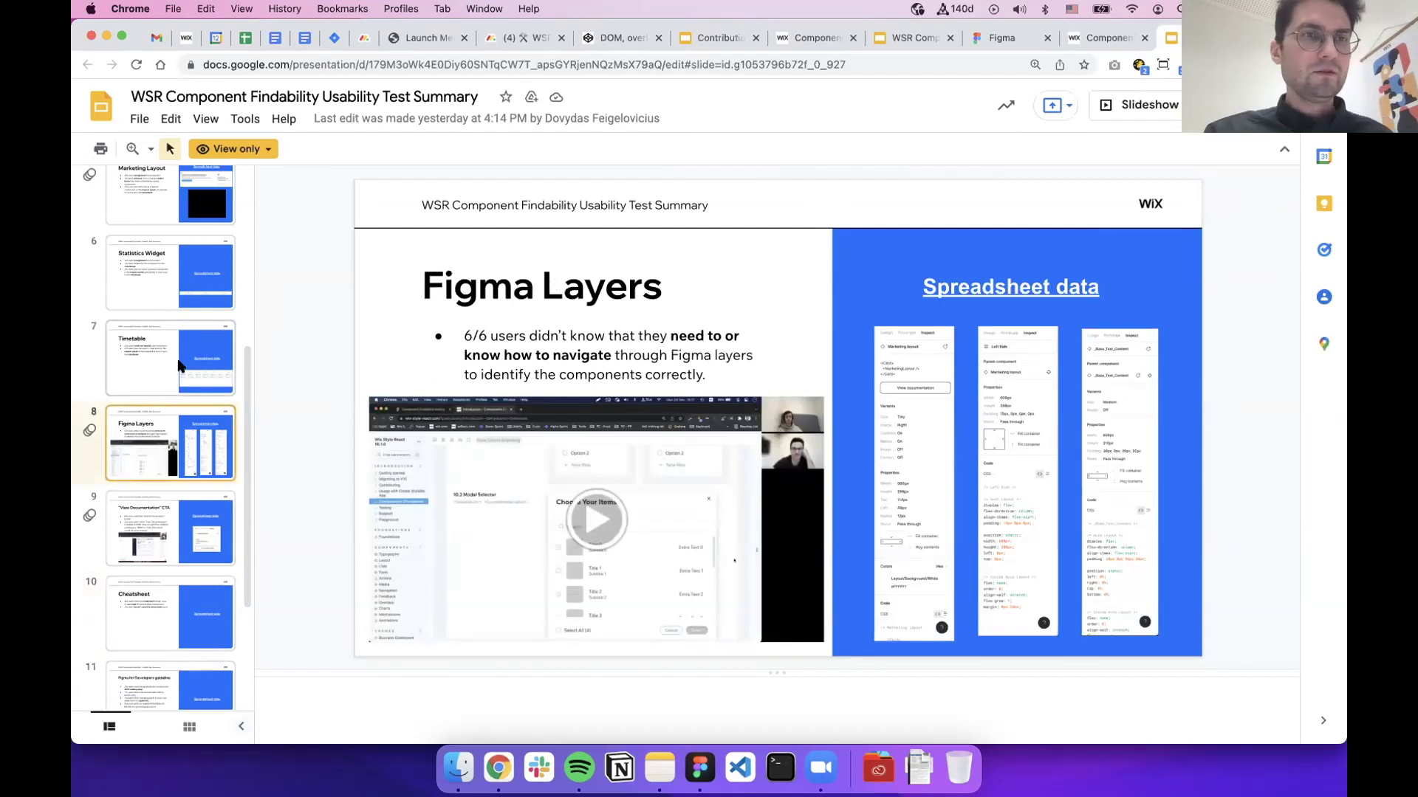
pyautogui.scroll(5, 178, 365)
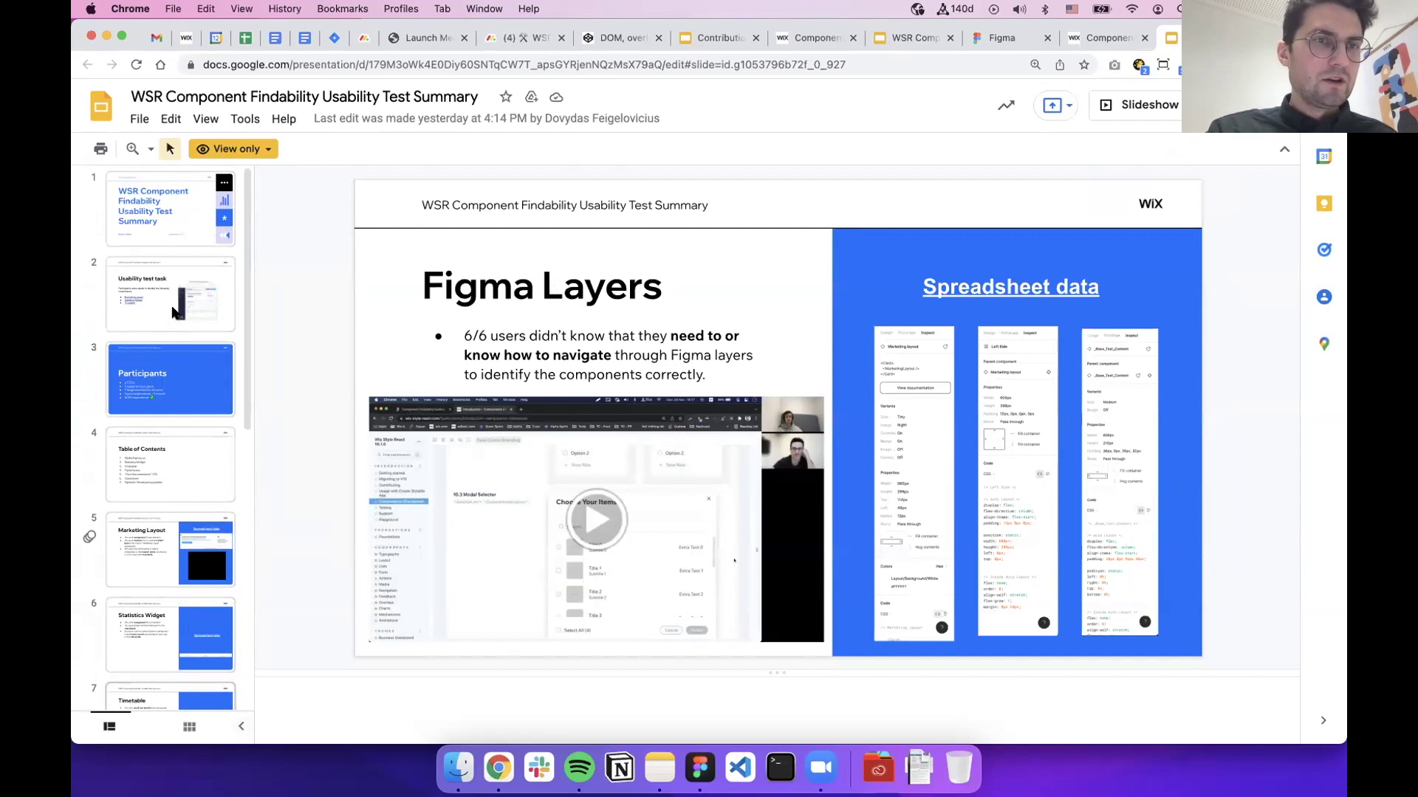
pyautogui.click(173, 308)
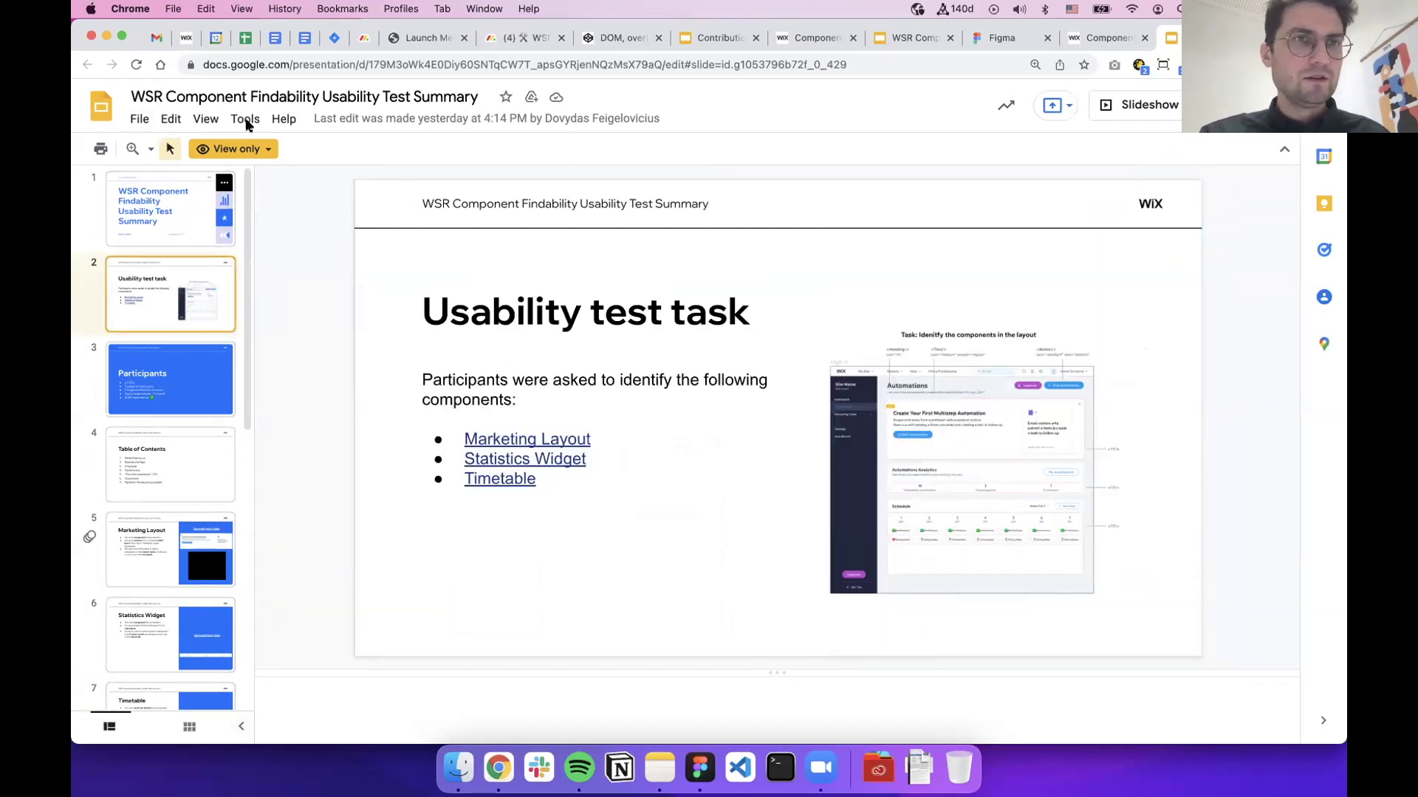
# Zoom the slides to 200% and move to the Figma Layers findings slide
pyautogui.click(153, 150)
pyautogui.click(247, 271)
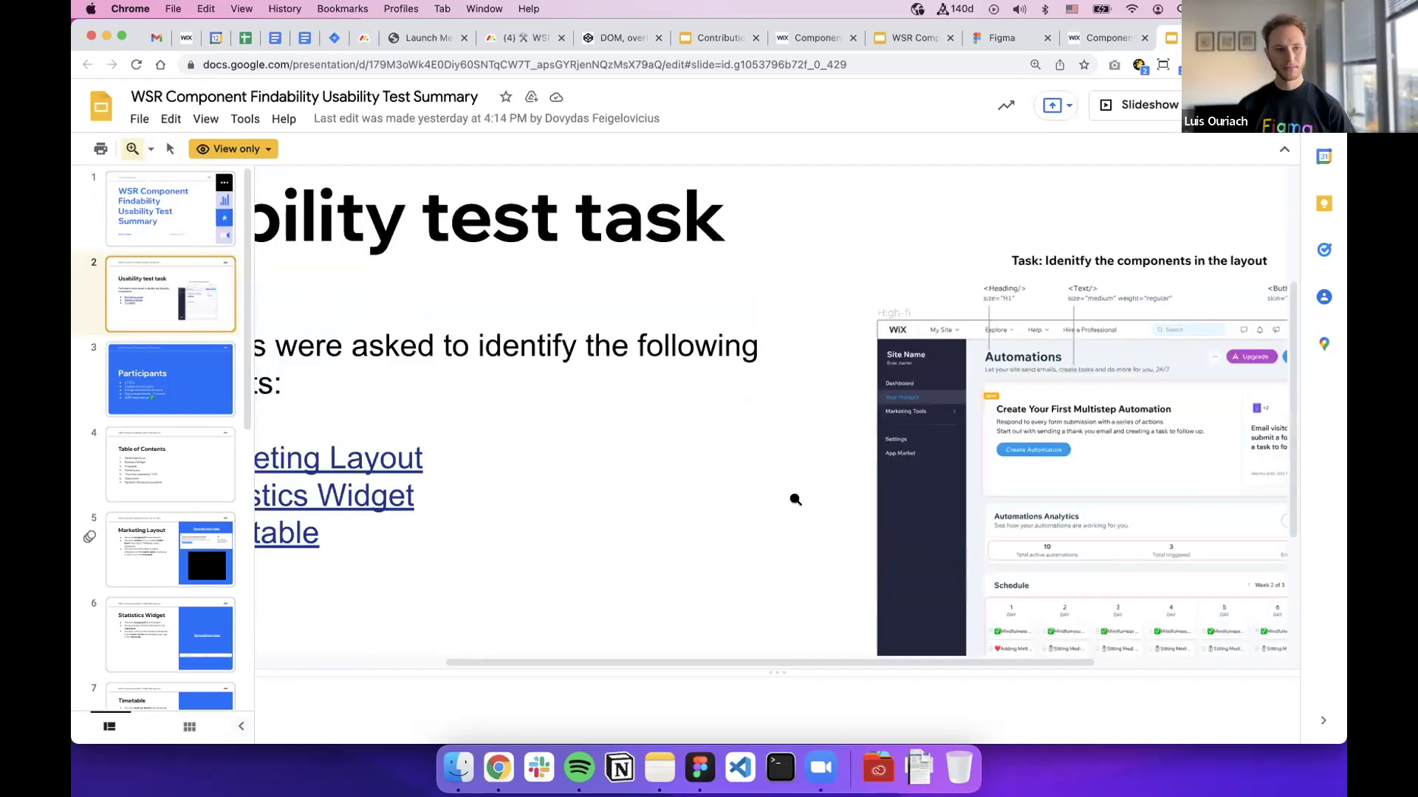
pyautogui.hscroll(5, 795, 497)
pyautogui.scroll(-5, 795, 498)
pyautogui.scroll(1, 795, 499)
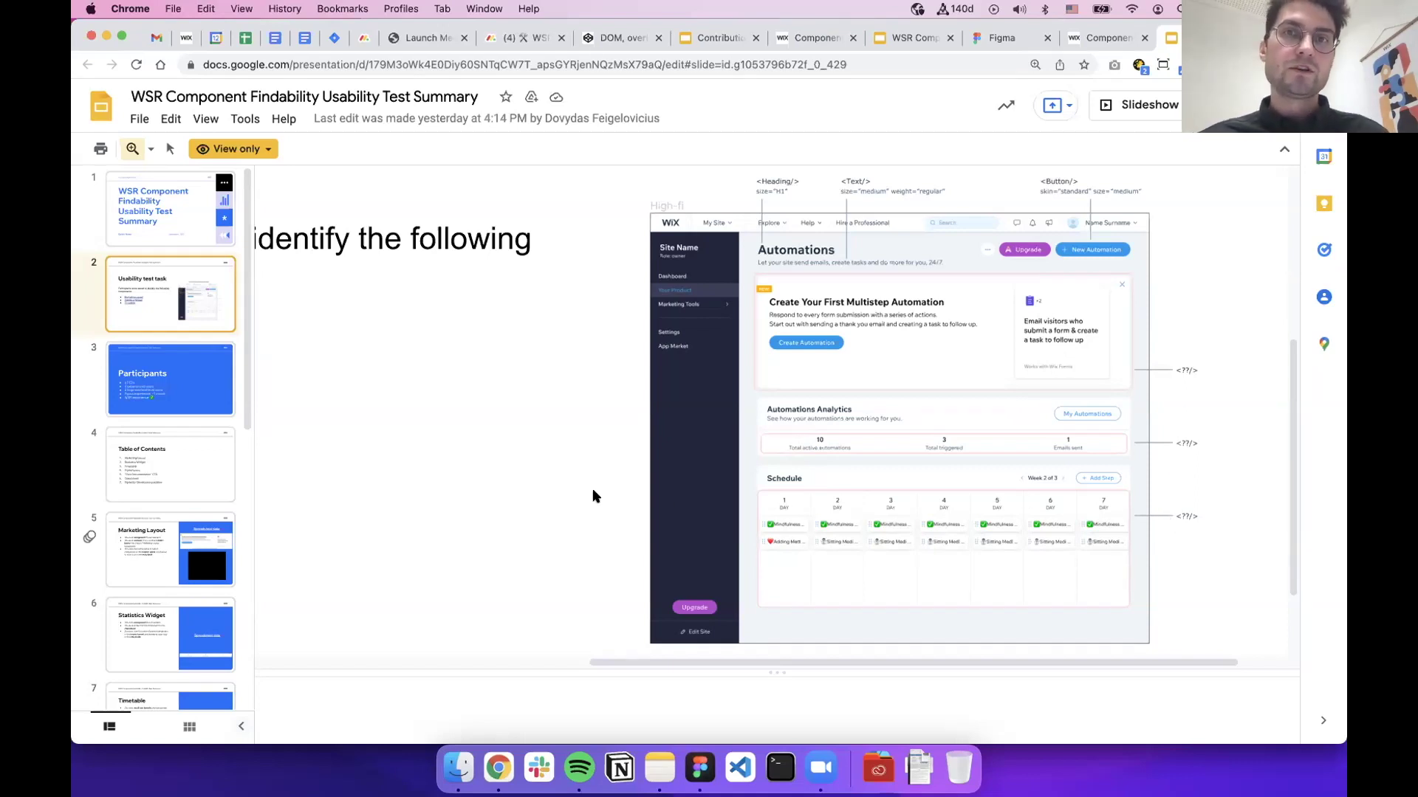
pyautogui.scroll(-3, 143, 493)
pyautogui.scroll(-8, 143, 499)
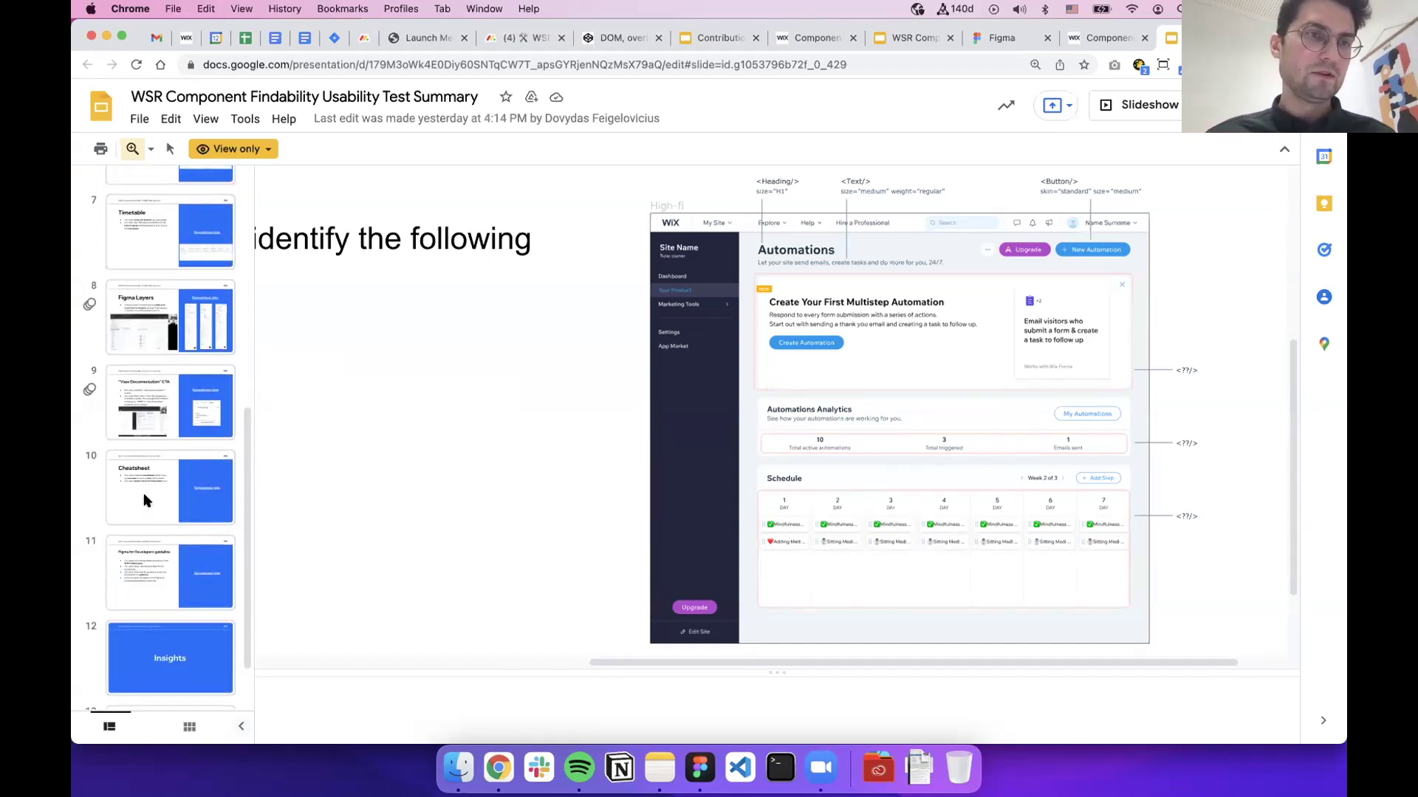
pyautogui.click(161, 332)
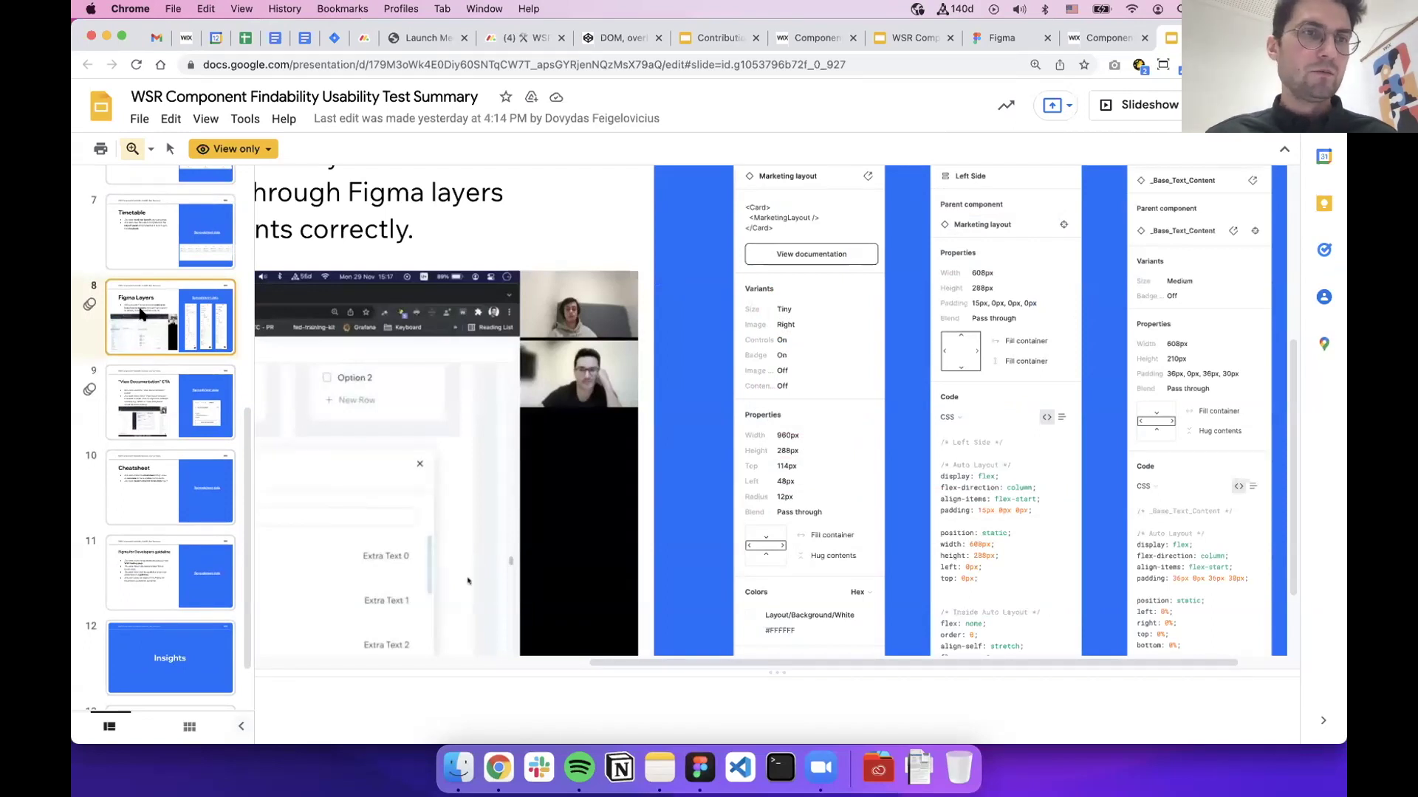
# Reset zoom to 100%, open the 'View Documentation' CTA slide, then switch to Figma
pyautogui.scroll(1, 142, 328)
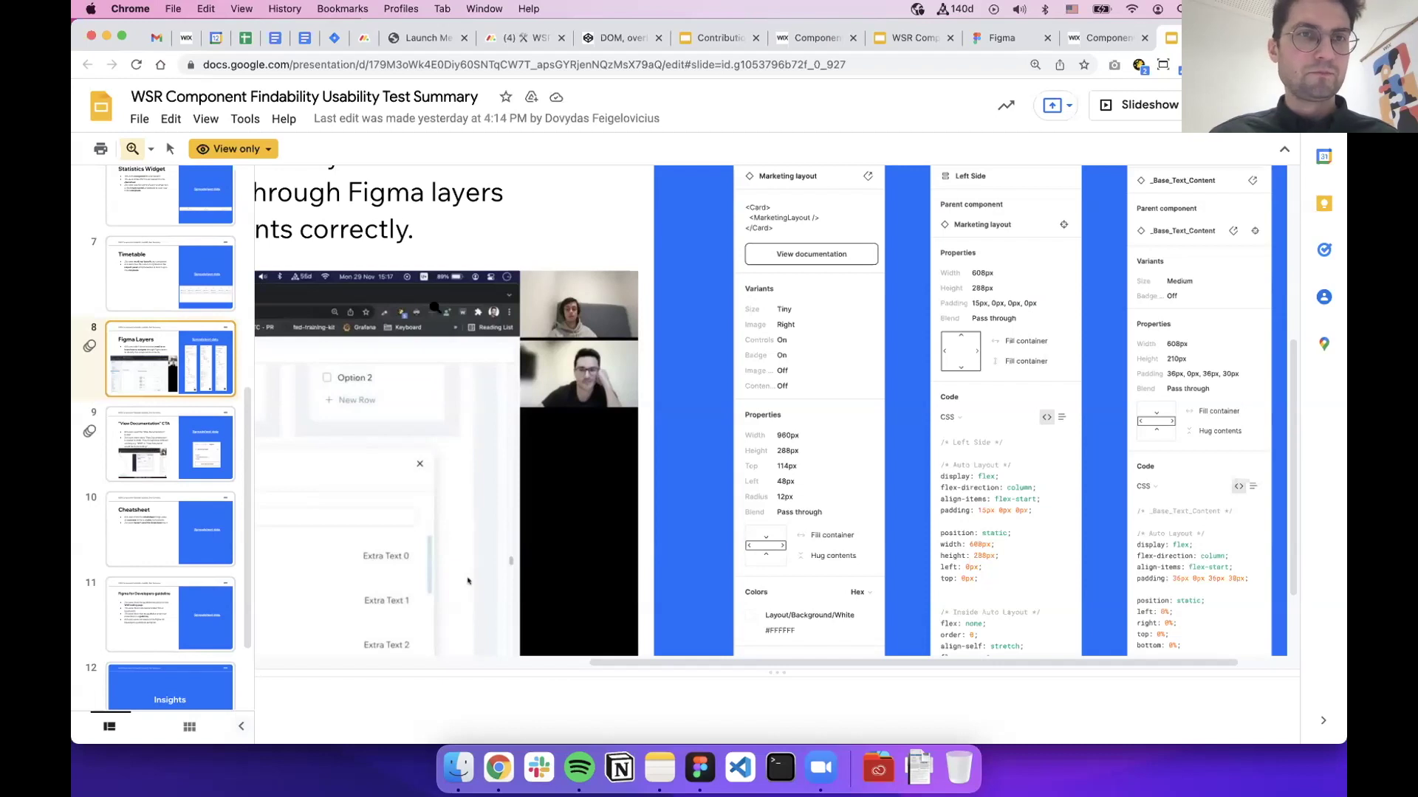
pyautogui.scroll(5, 435, 308)
pyautogui.click(147, 152)
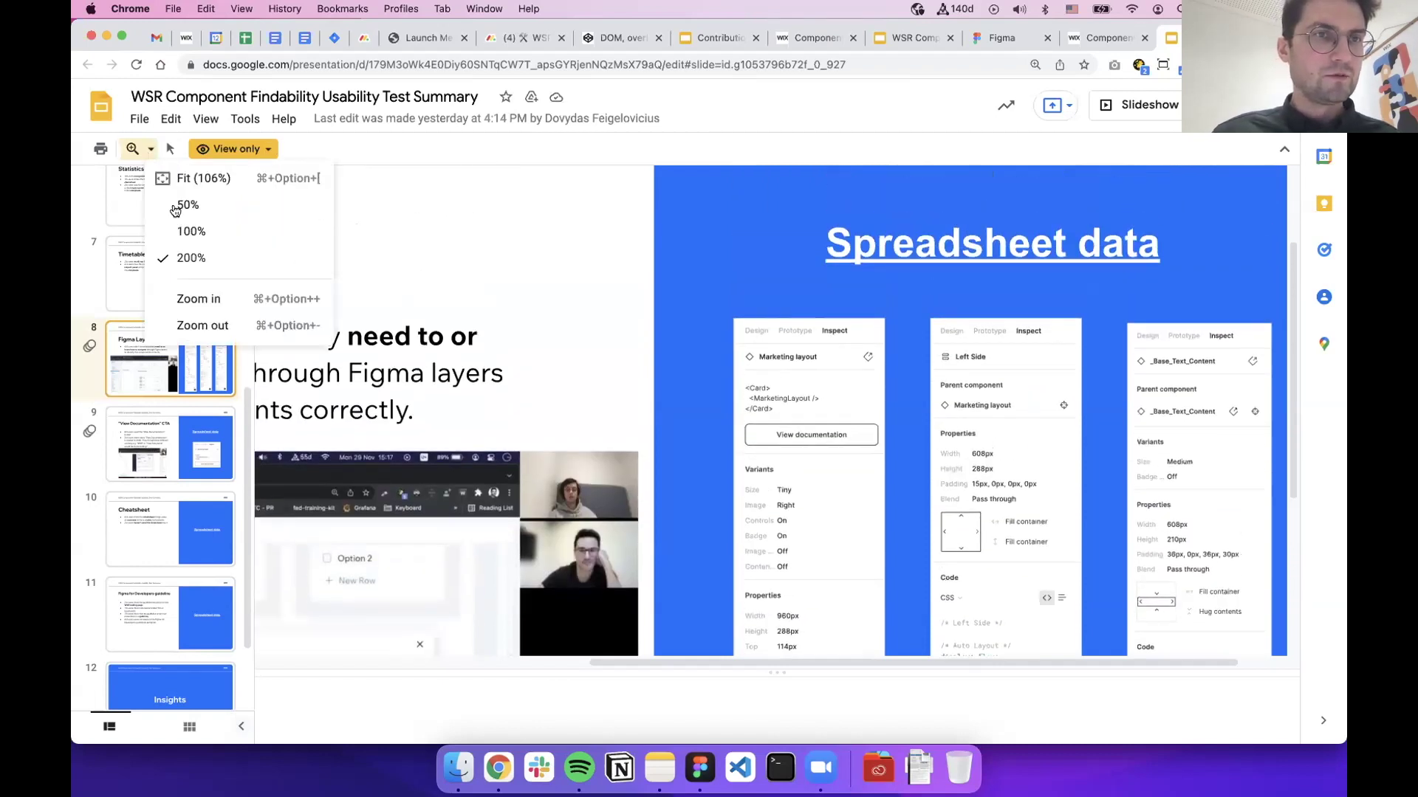
pyautogui.click(186, 230)
pyautogui.scroll(-1, 521, 316)
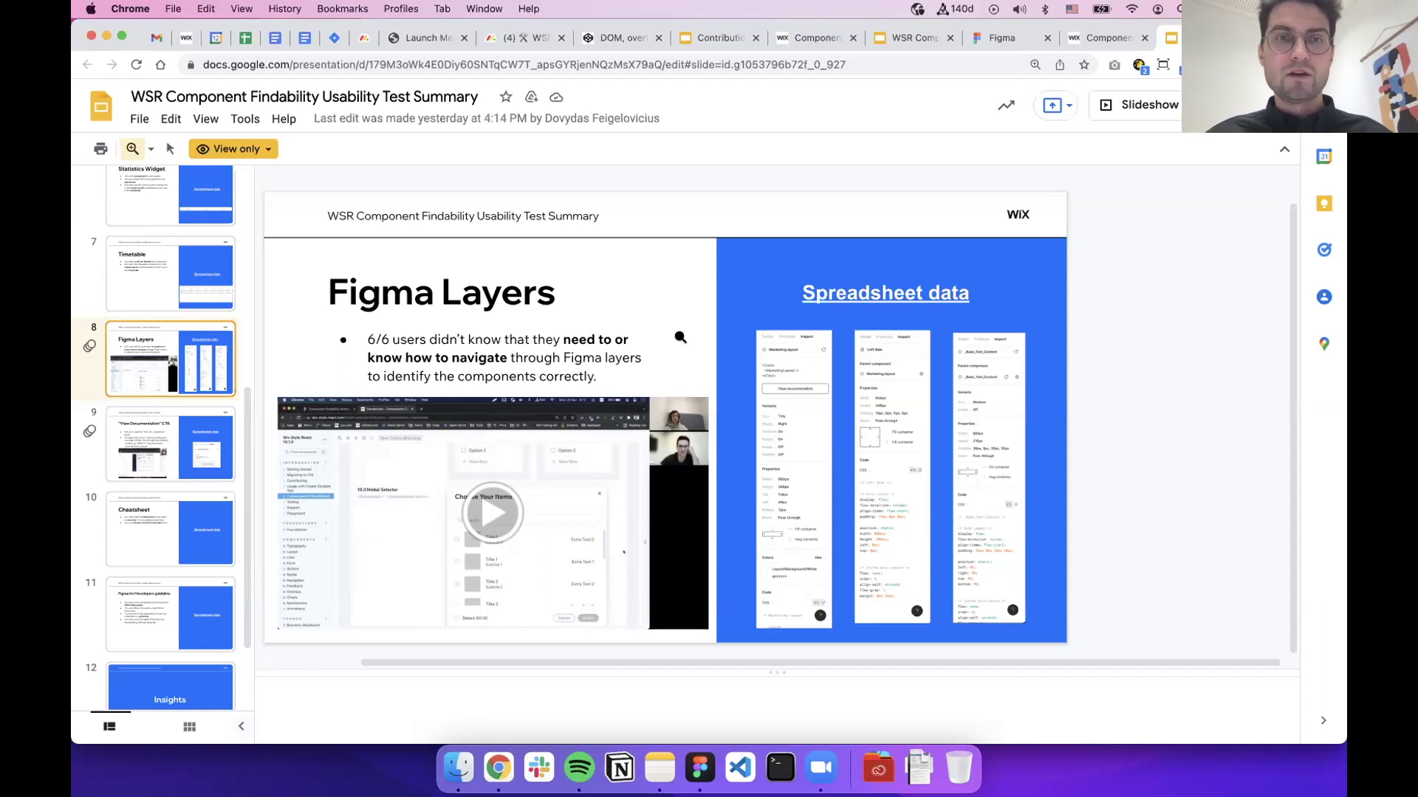
pyautogui.click(222, 458)
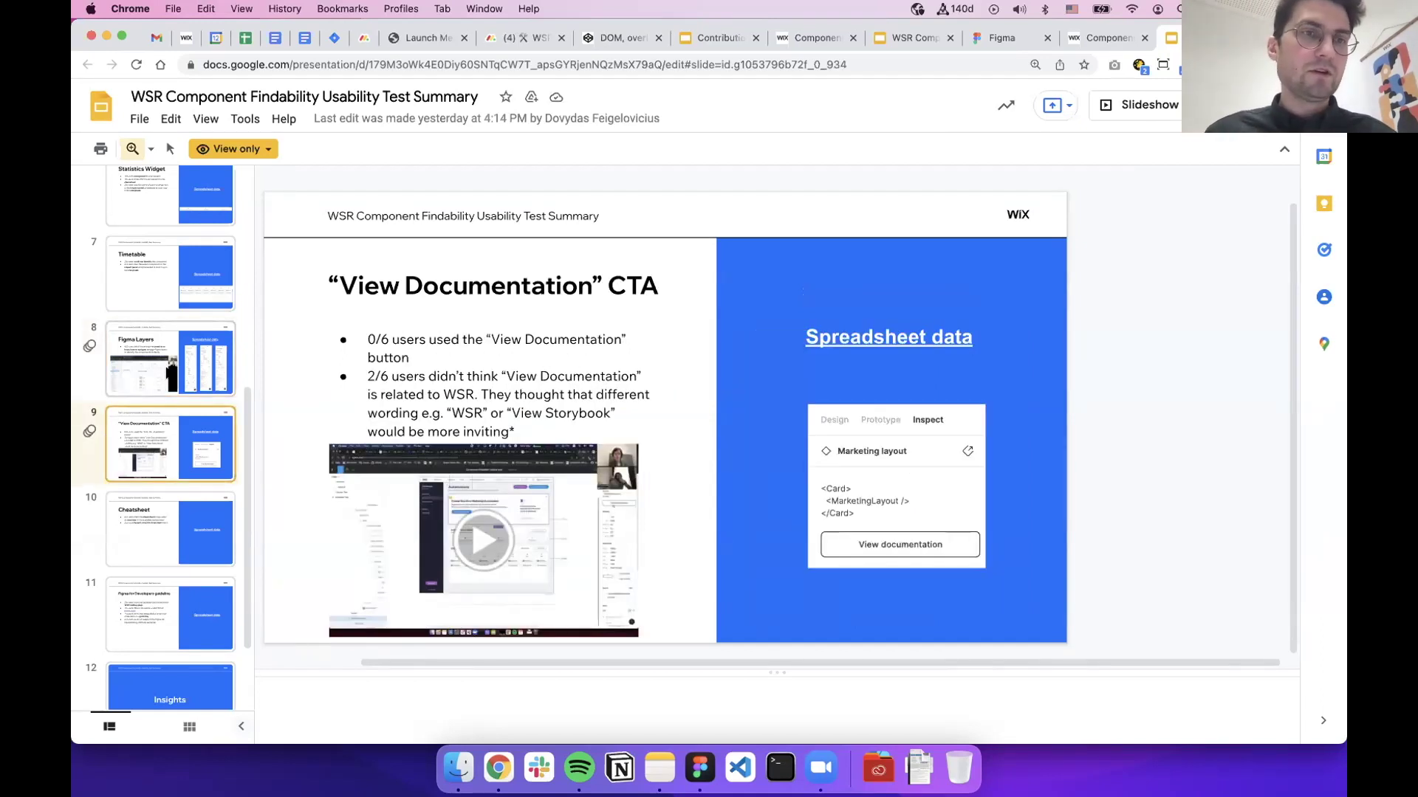
pyautogui.press('super+Tab')
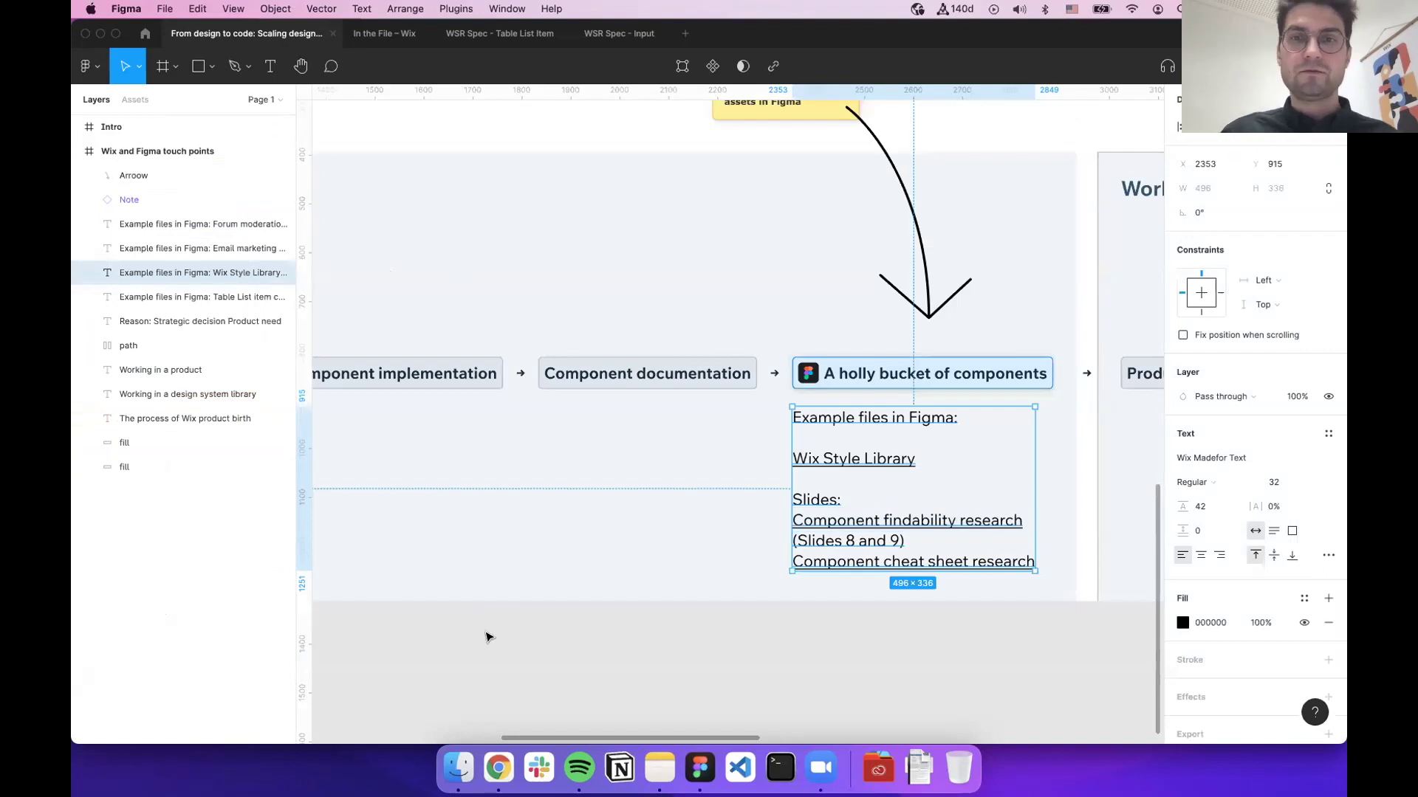
# Deselect the example-files text and zoom out to frame 'The process of Wix product birth' flow
pyautogui.click(486, 637)
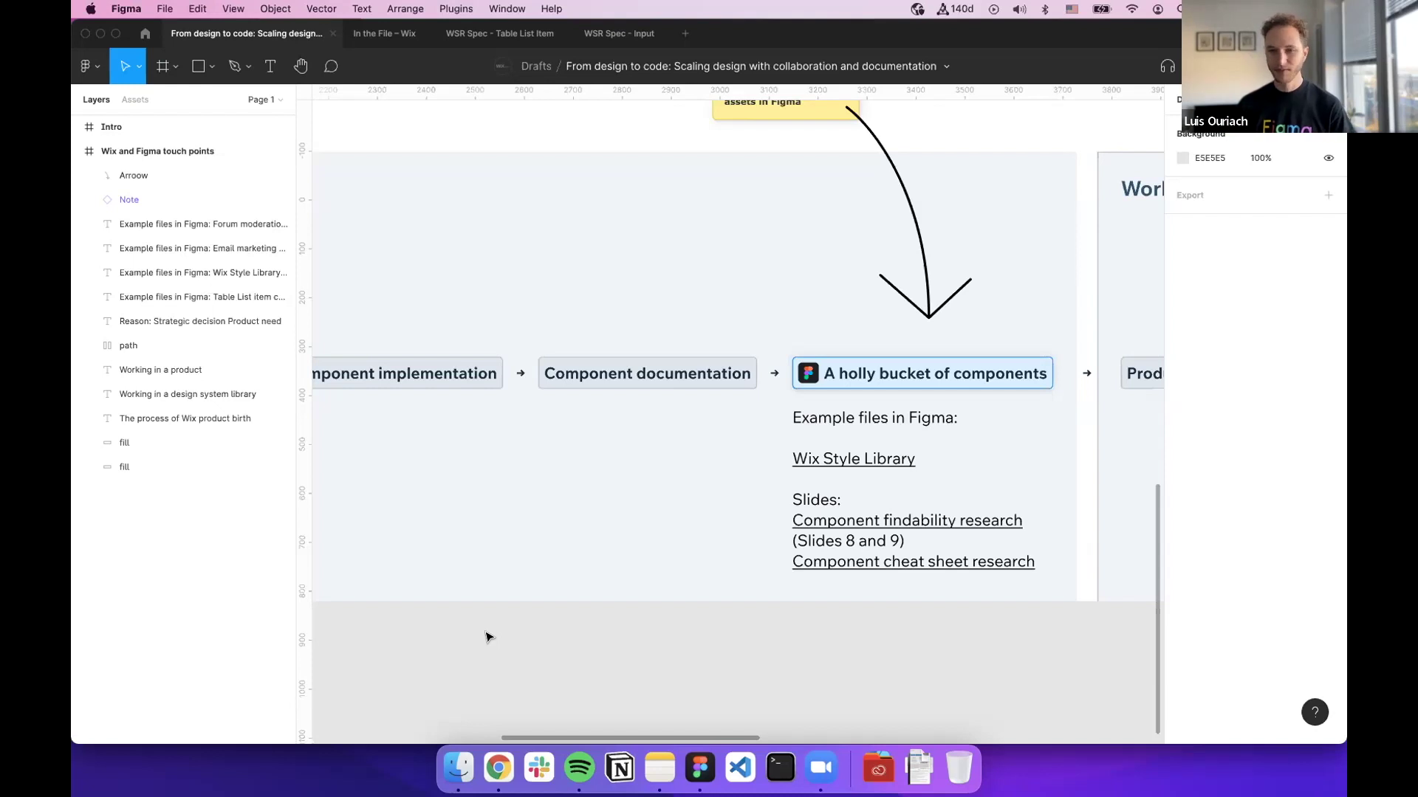
pyautogui.scroll(2, 485, 636)
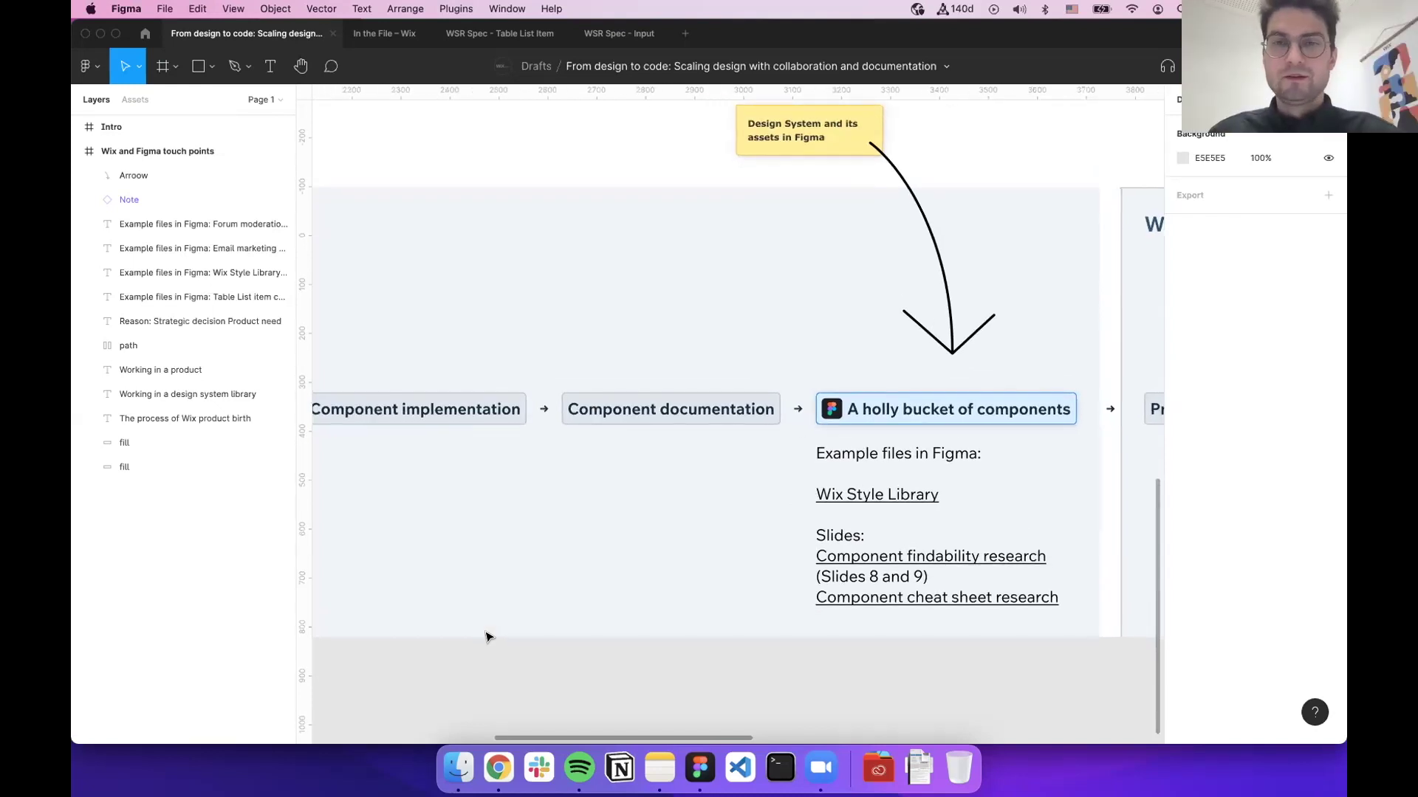
pyautogui.scroll(-10, 485, 636)
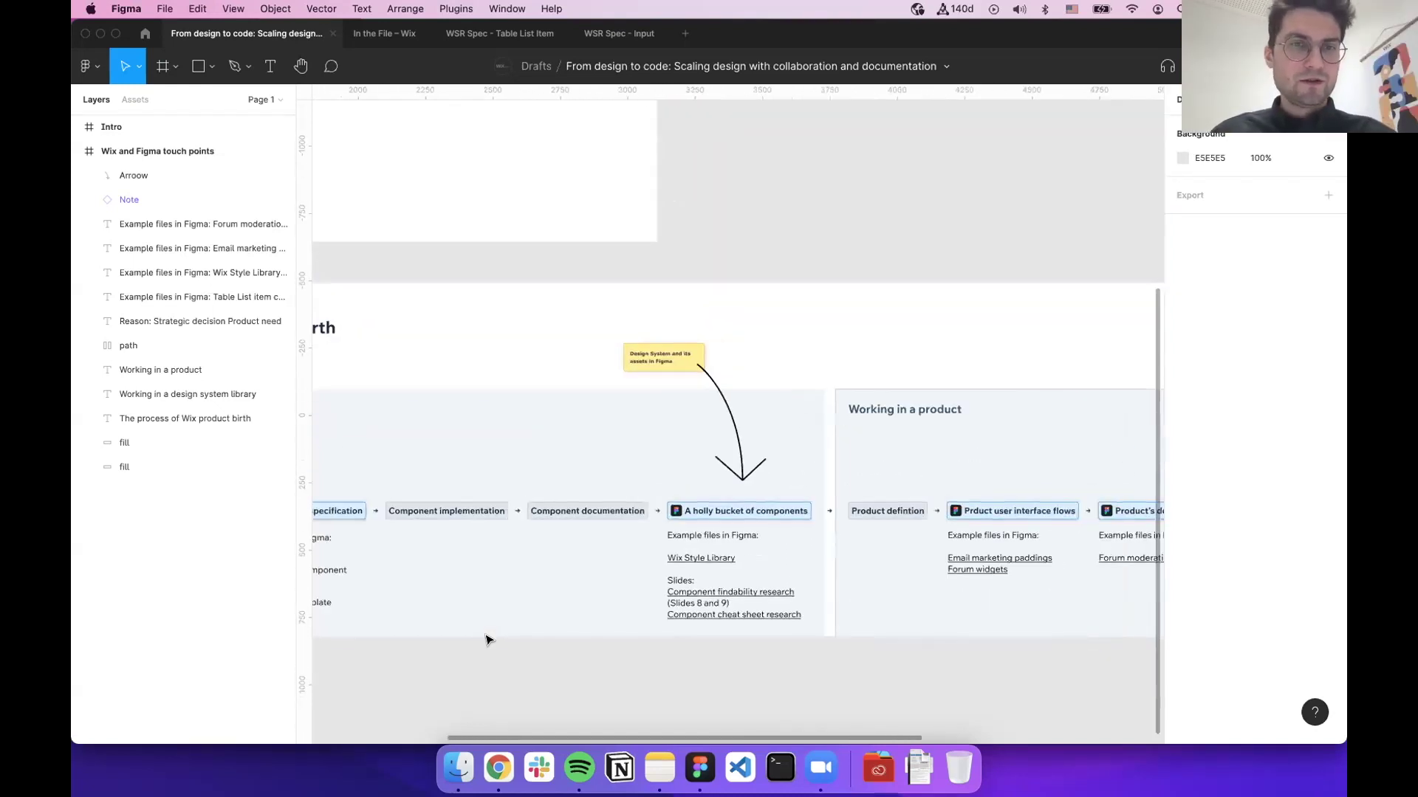
pyautogui.hscroll(2, 485, 636)
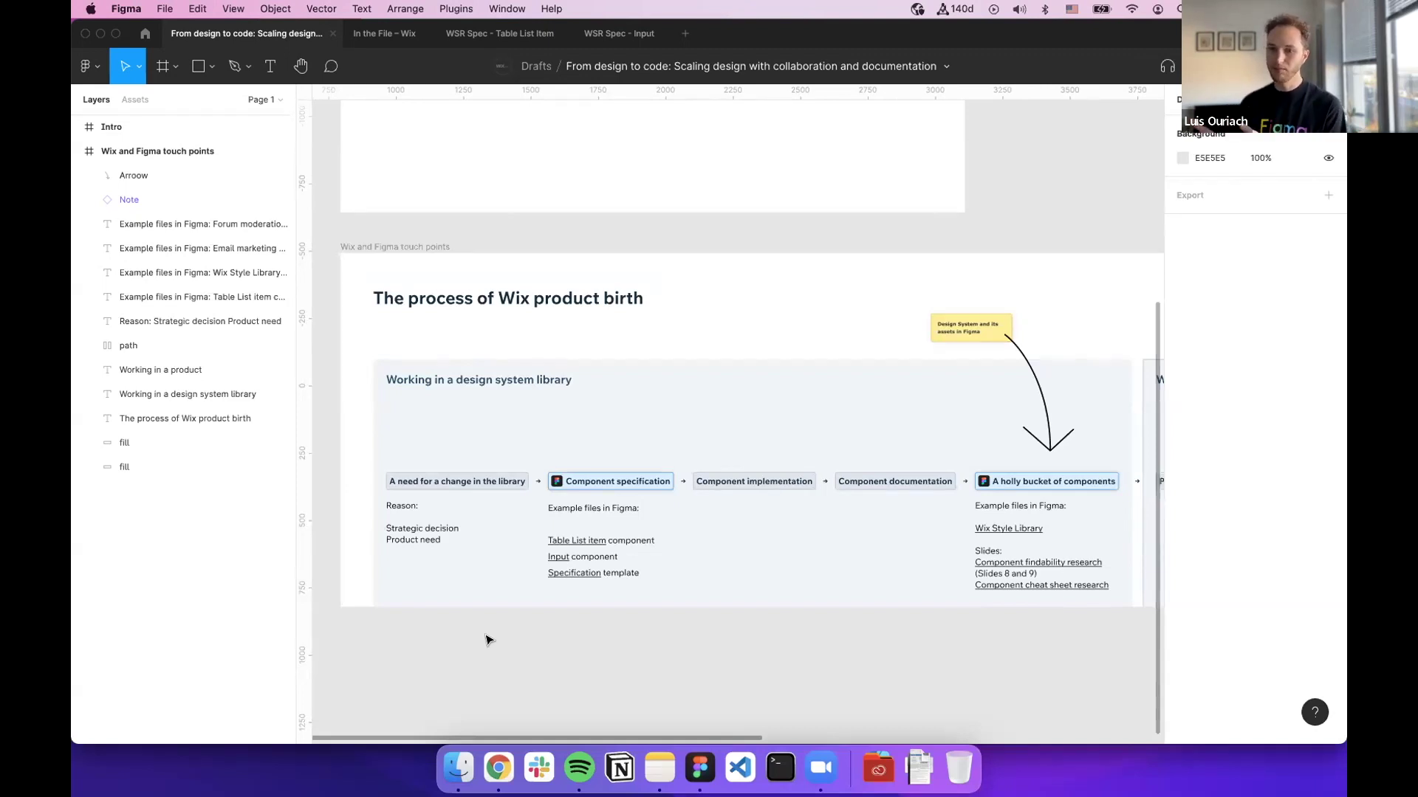
pyautogui.scroll(2, 487, 649)
pyautogui.hscroll(2, 487, 649)
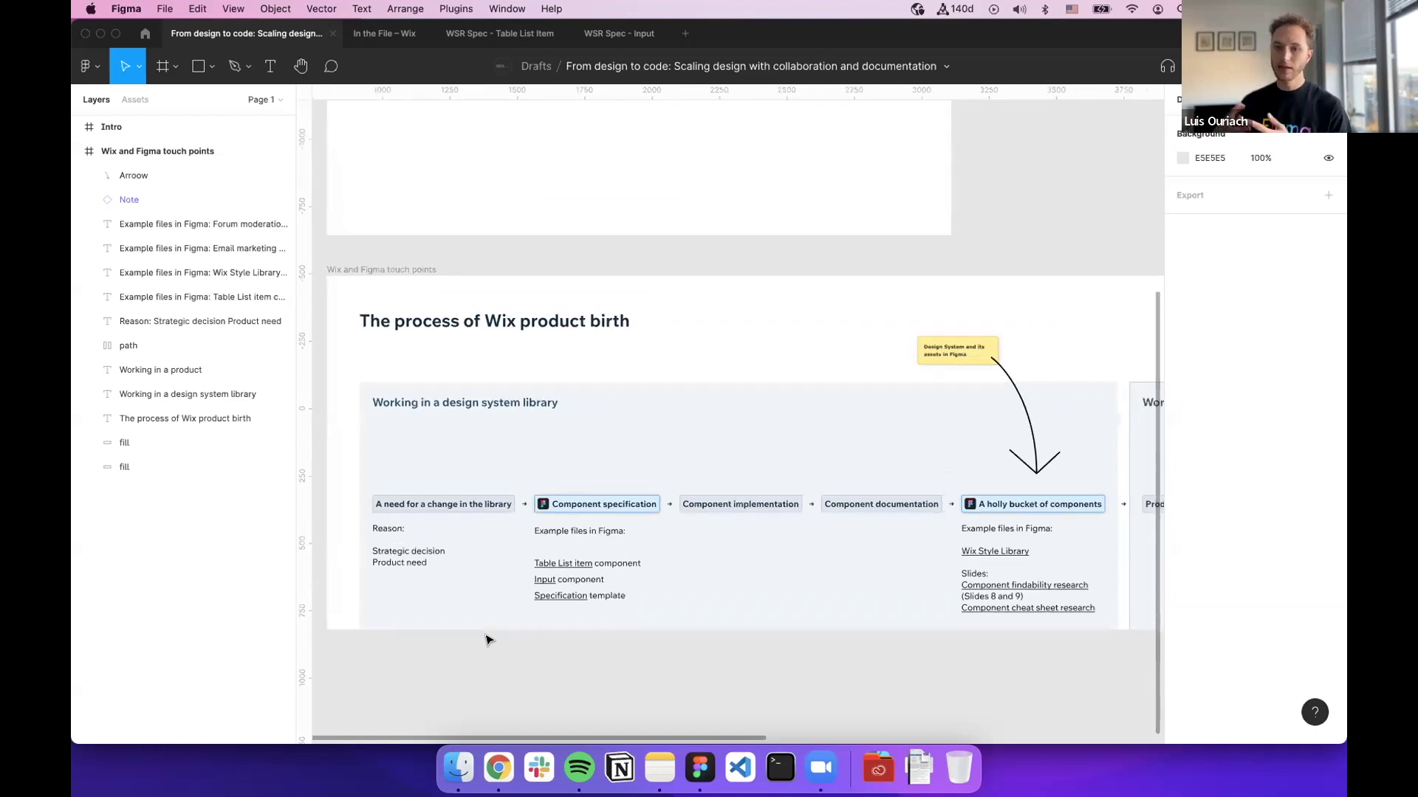
pyautogui.scroll(2, 493, 679)
pyautogui.hscroll(-1, 493, 679)
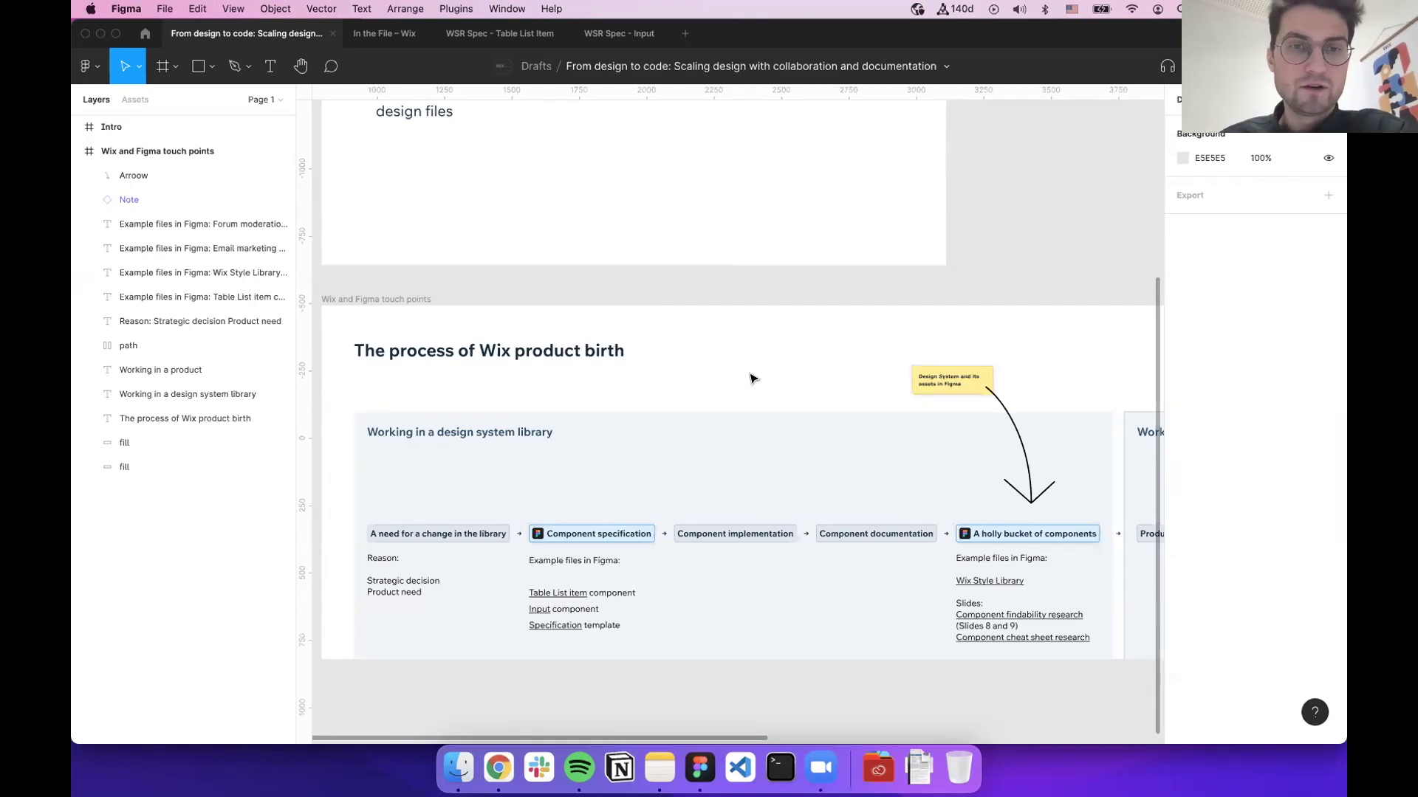
# Zoom into the Component specification step, then switch to the 'WSR Spec - Table List Item' file
pyautogui.scroll(-2, 751, 381)
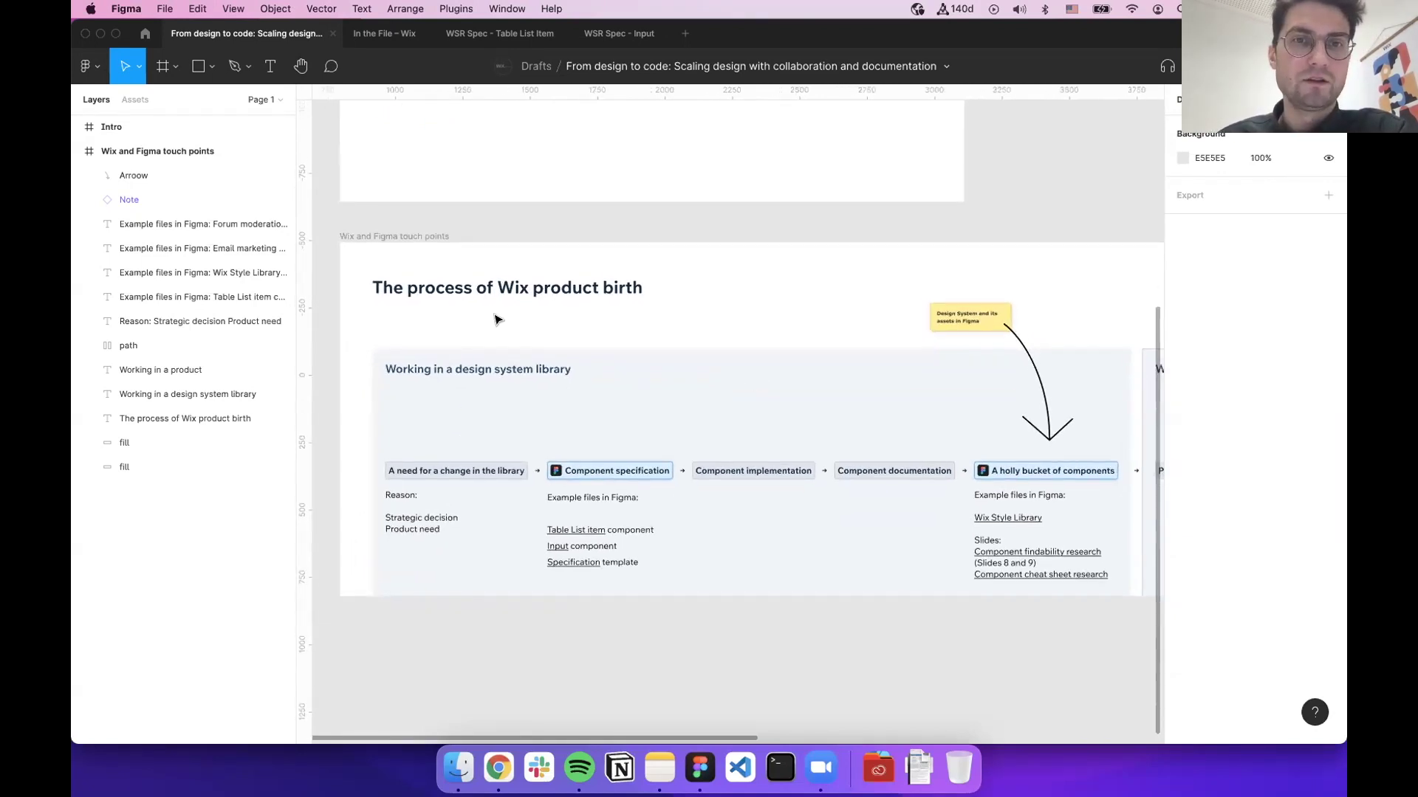
pyautogui.scroll(5, 495, 319)
pyautogui.scroll(-4, 494, 319)
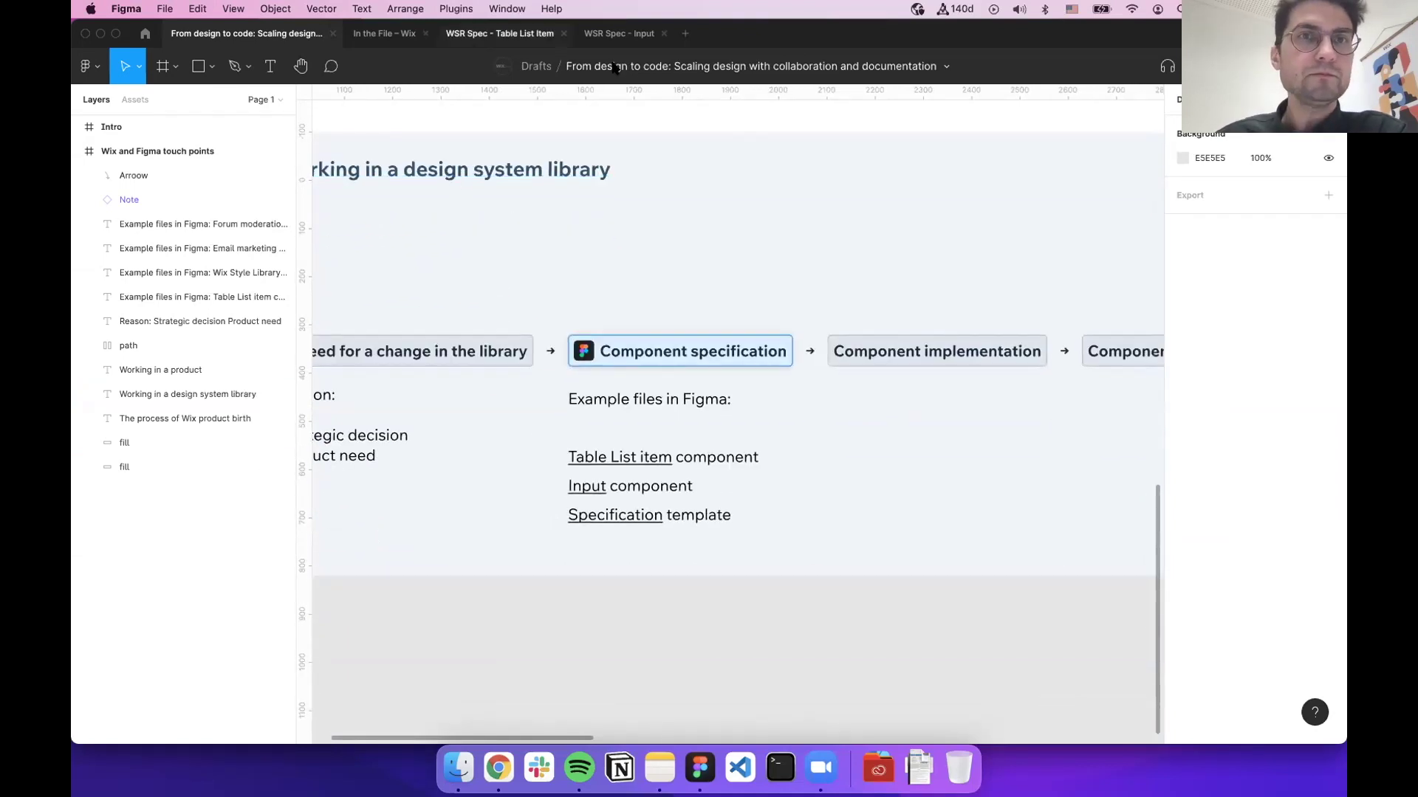
pyautogui.click(488, 35)
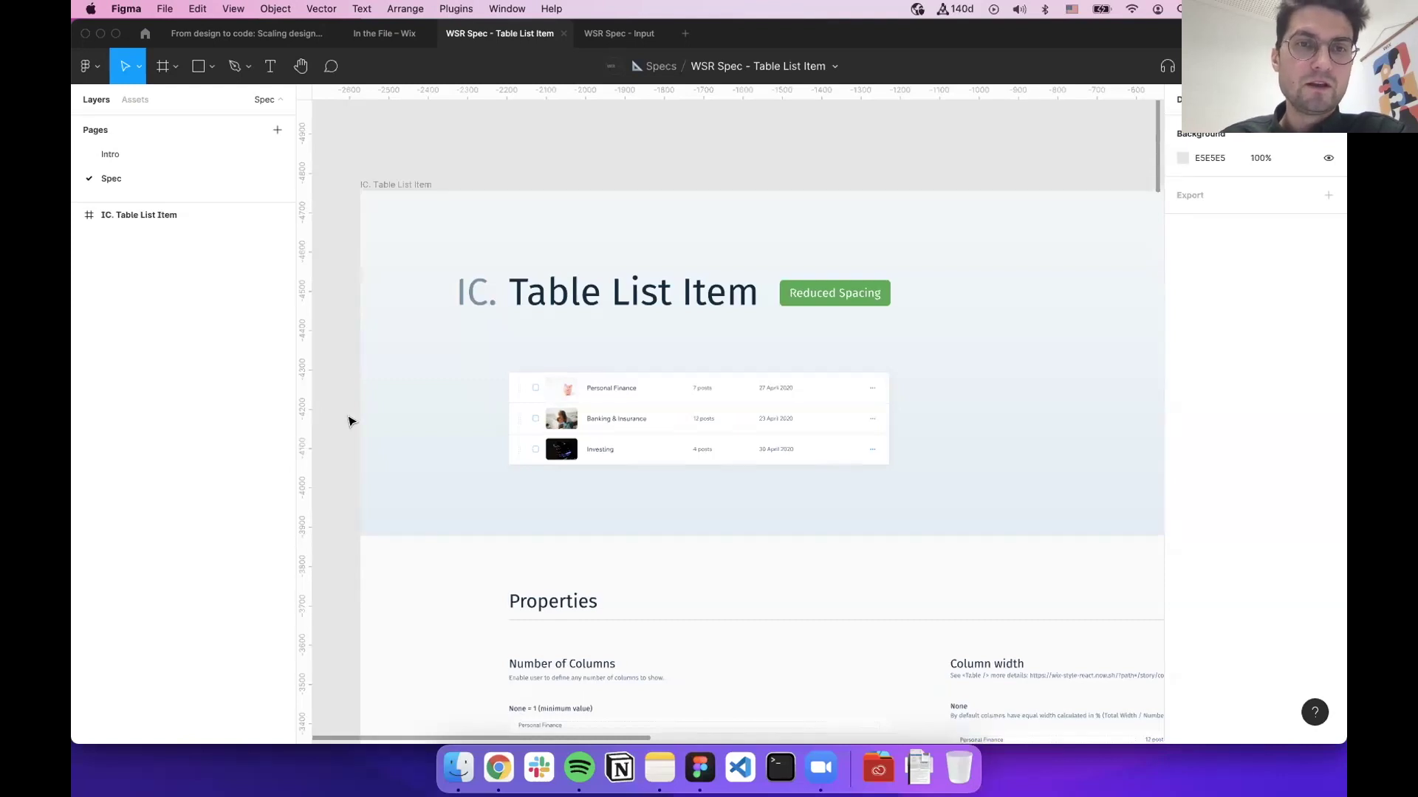
# Scroll across the Table List Item spec and zoom in on Properties at Number of Columns
pyautogui.scroll(-5, 348, 420)
pyautogui.scroll(-3, 349, 426)
pyautogui.scroll(-10, 347, 425)
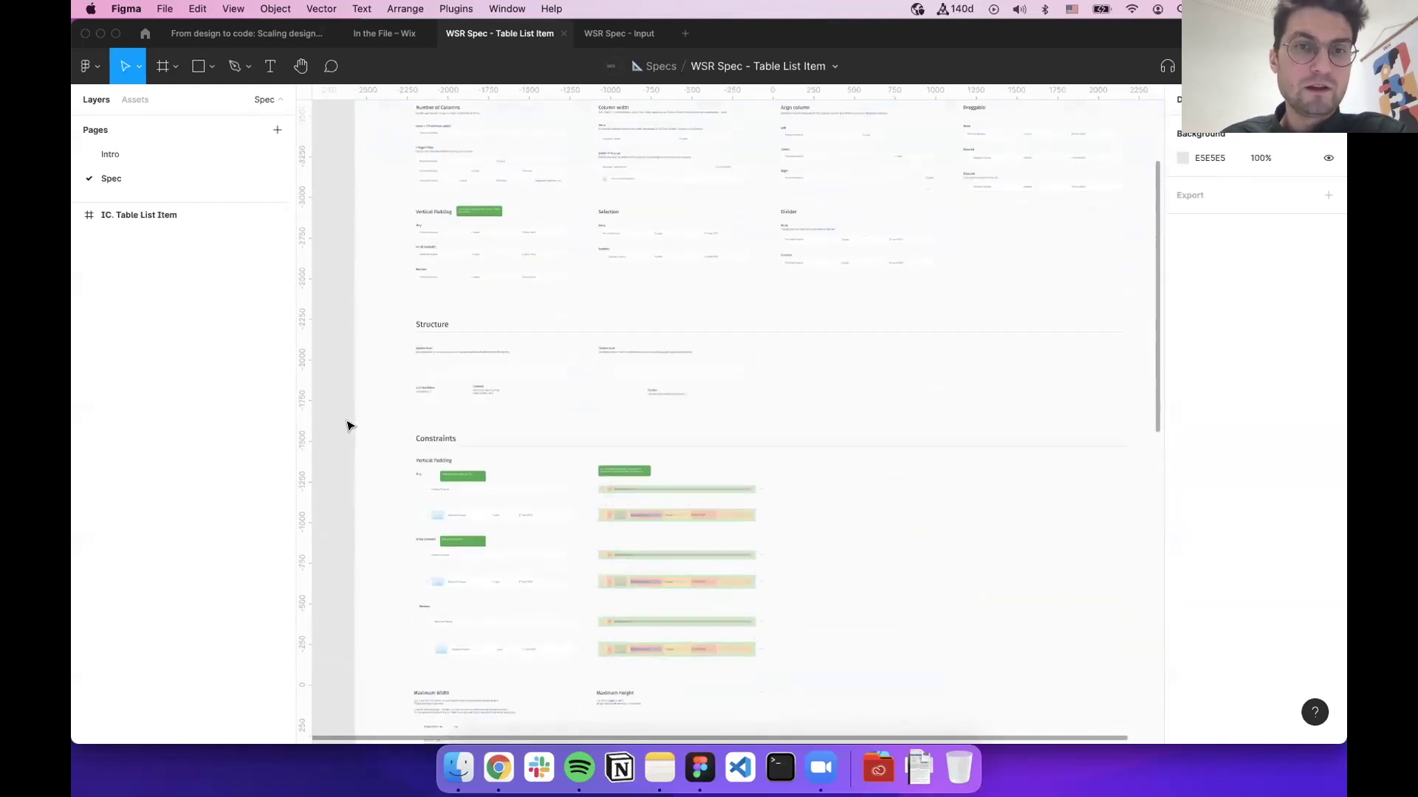
pyautogui.scroll(-3, 340, 443)
pyautogui.scroll(-10, 340, 443)
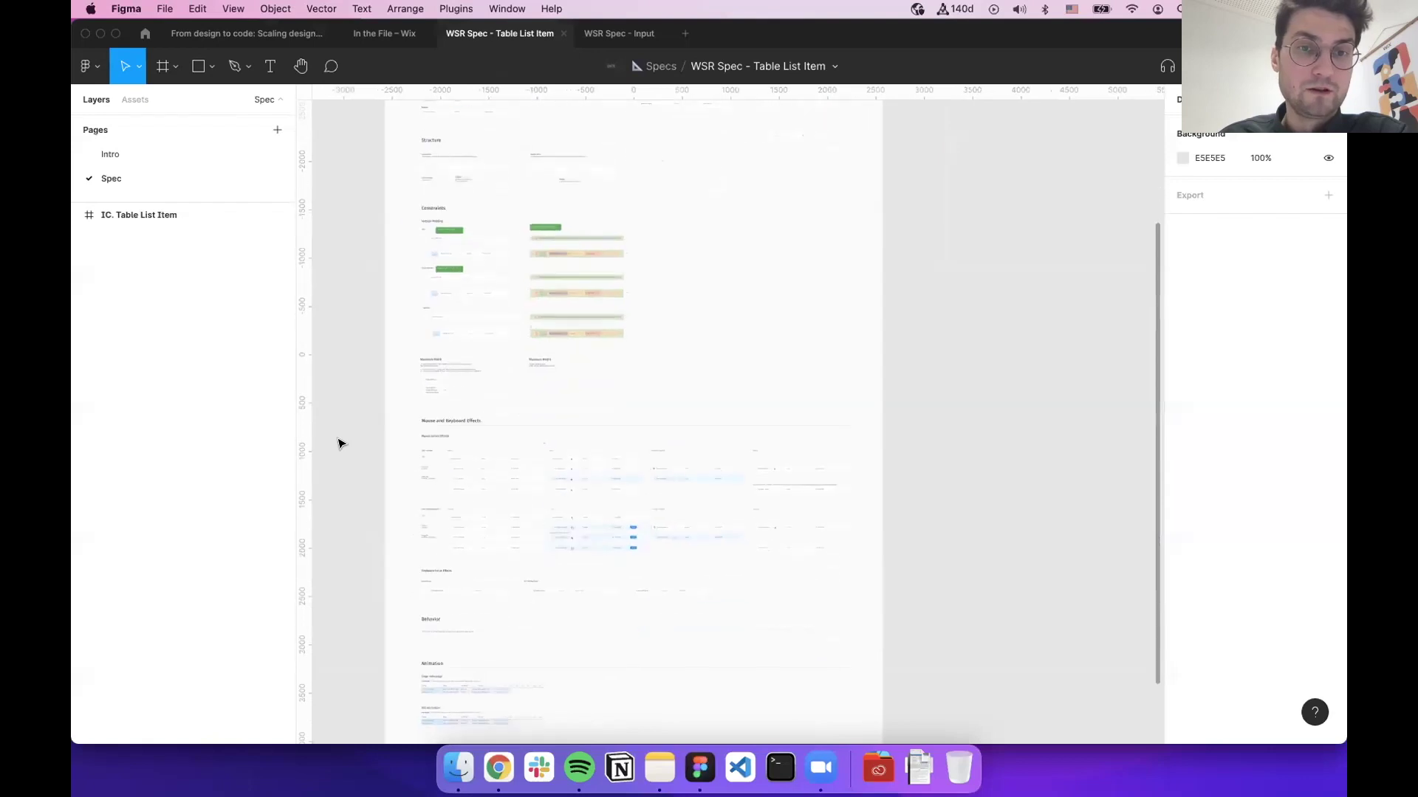
pyautogui.scroll(11, 341, 421)
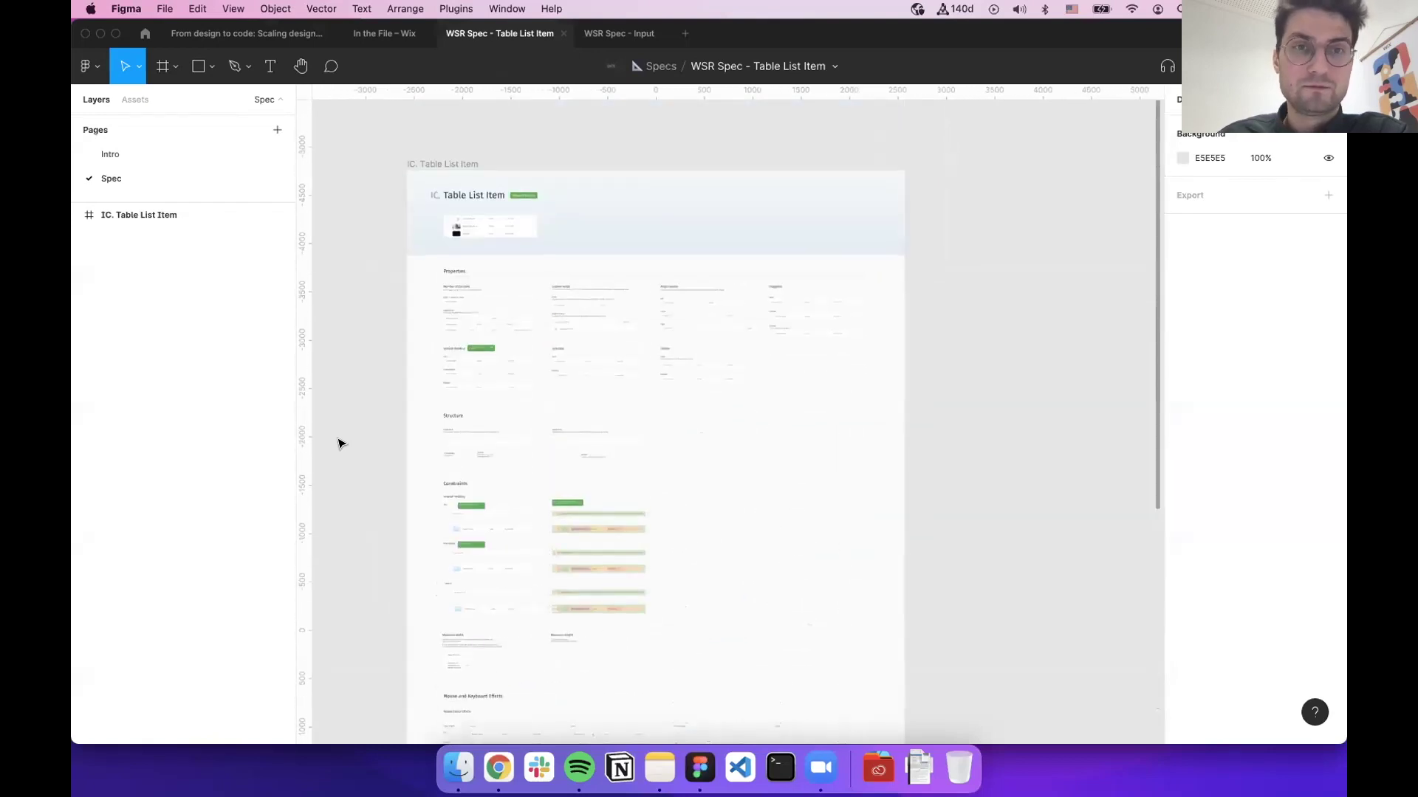
pyautogui.scroll(5, 349, 383)
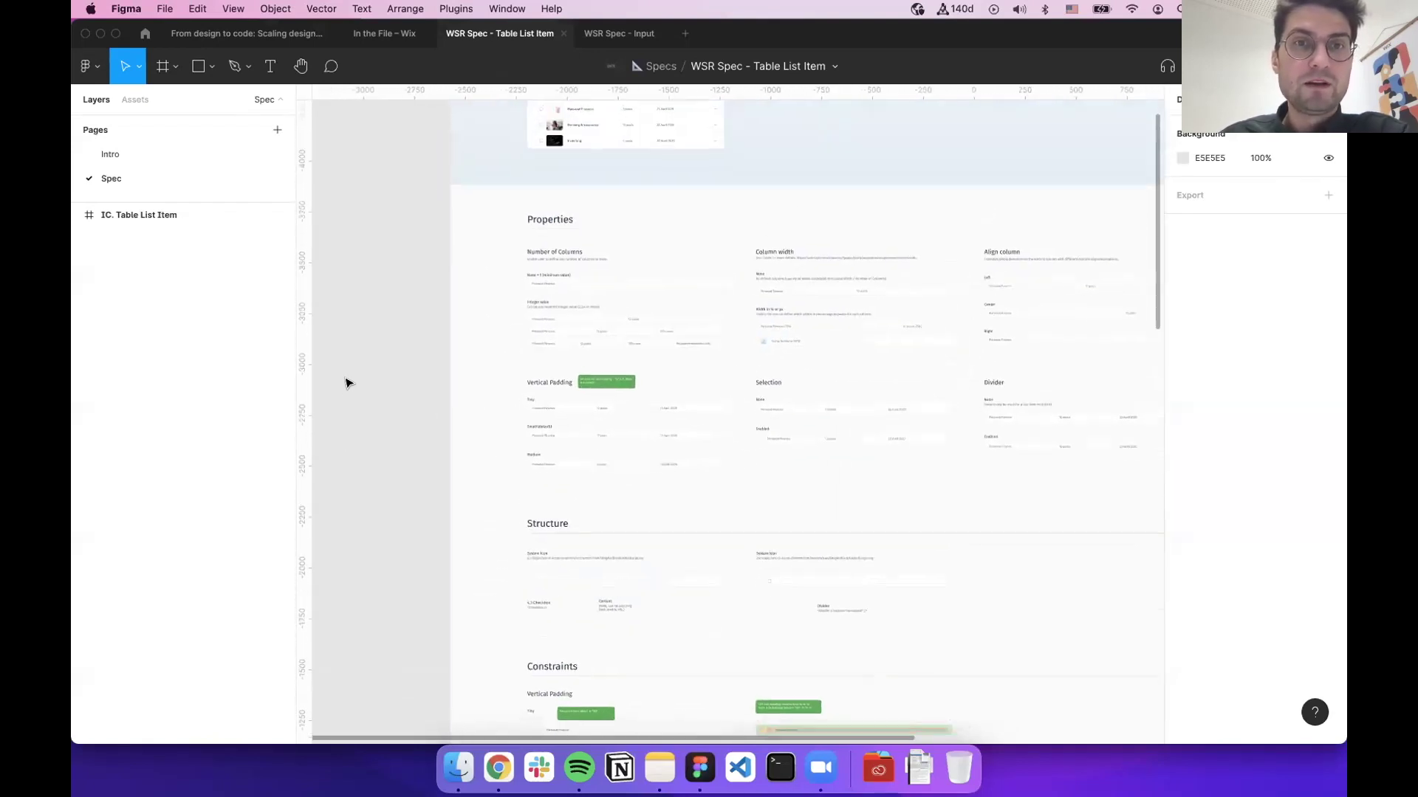
pyautogui.scroll(5, 506, 221)
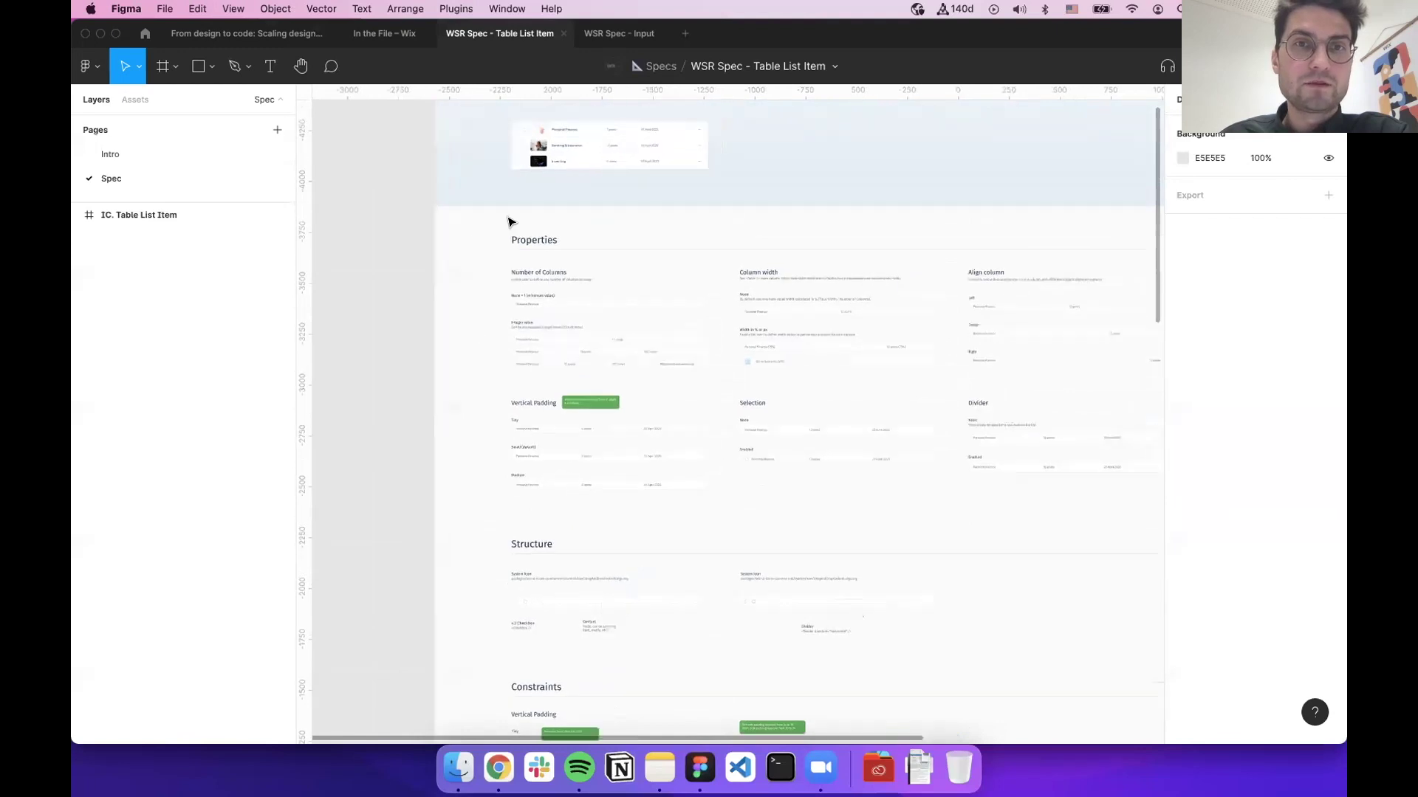
pyautogui.scroll(2, 515, 350)
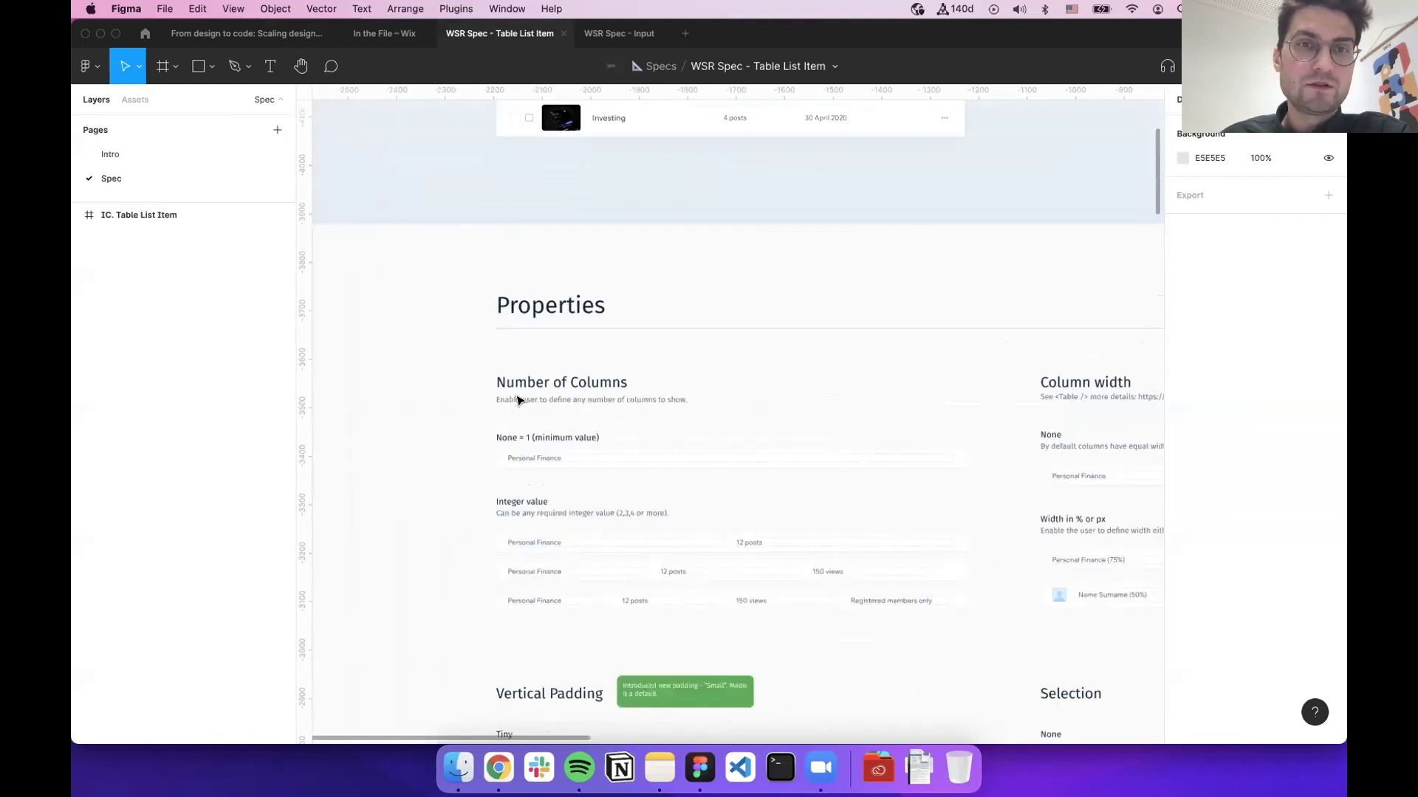
pyautogui.scroll(3, 517, 400)
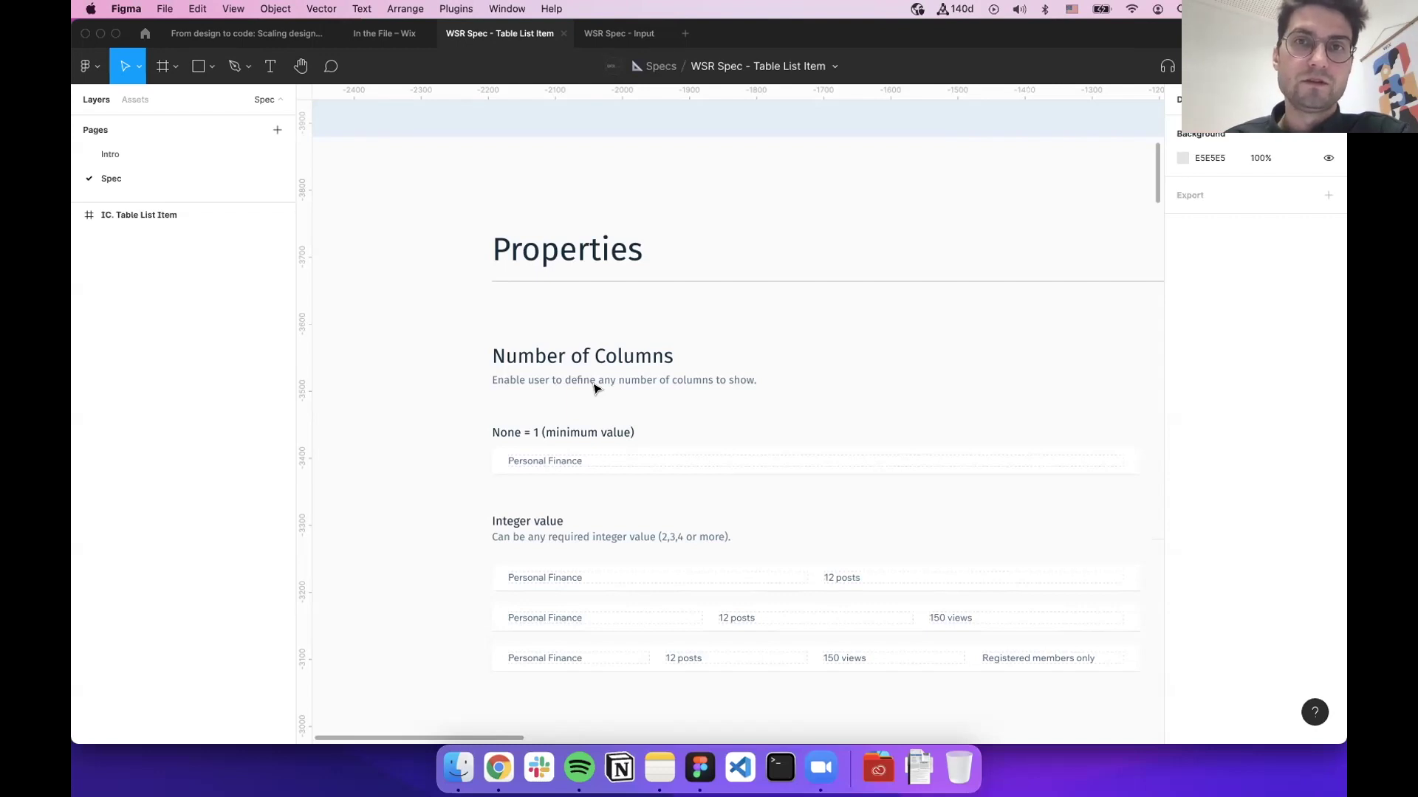
pyautogui.scroll(-2, 595, 388)
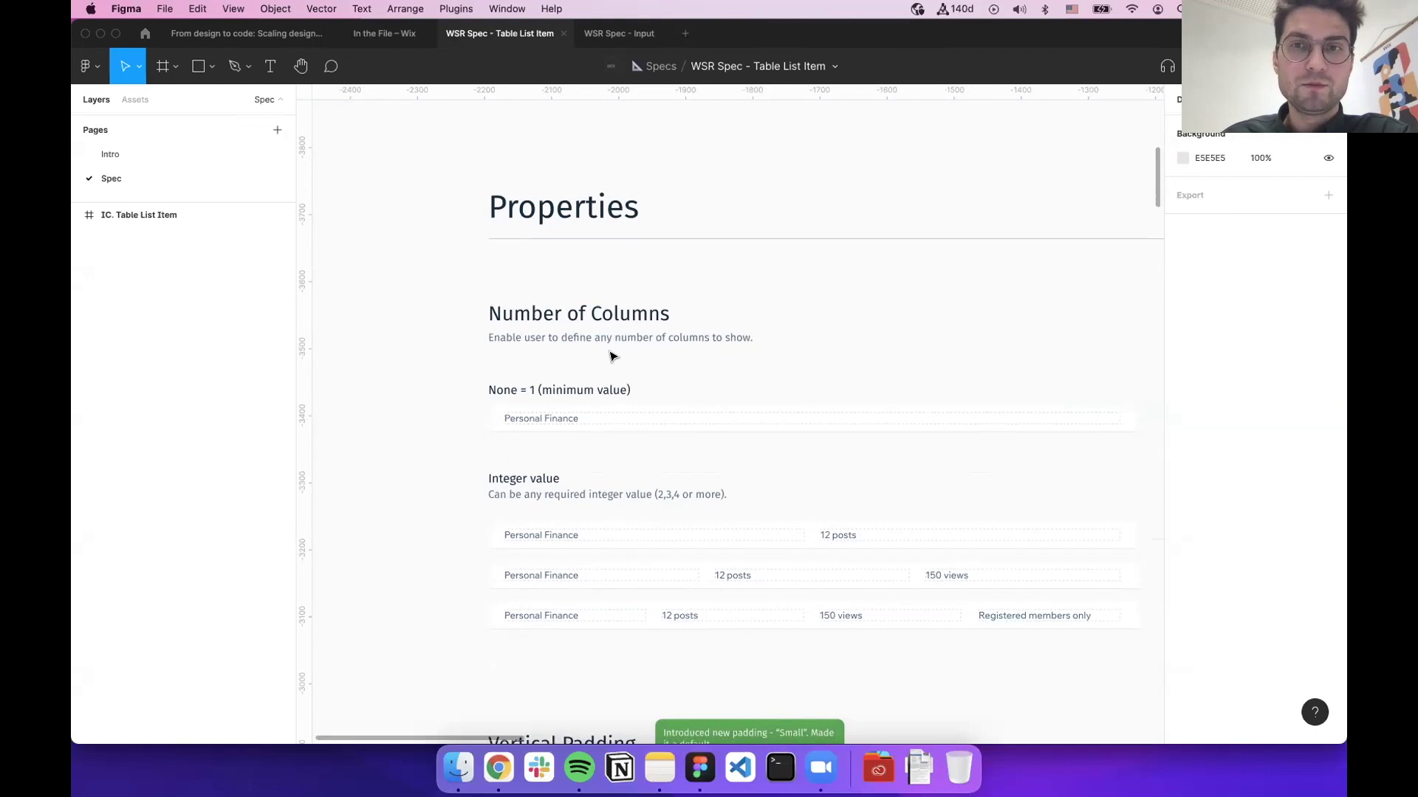
pyautogui.hscroll(10, 610, 357)
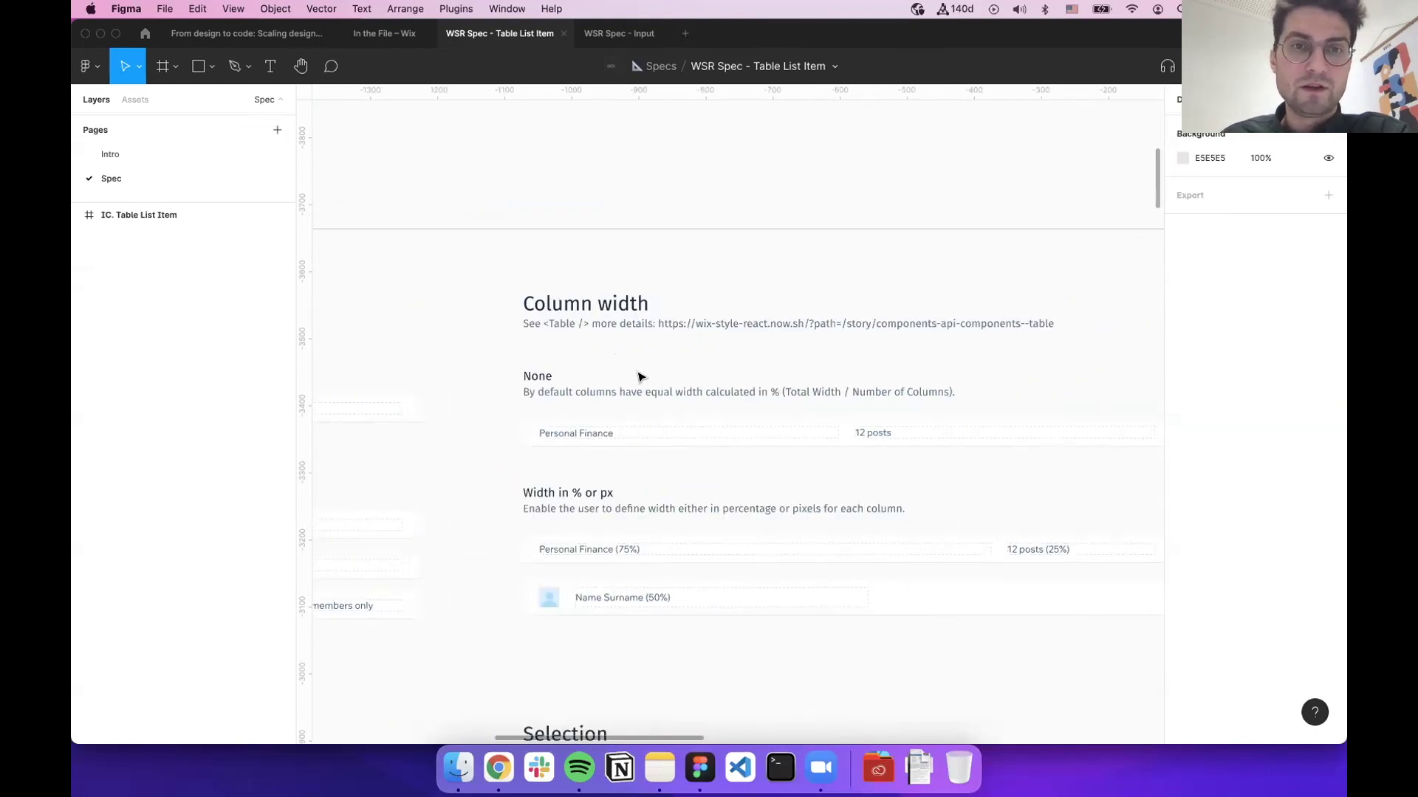
pyautogui.hscroll(1, 630, 456)
pyautogui.hscroll(12, 629, 456)
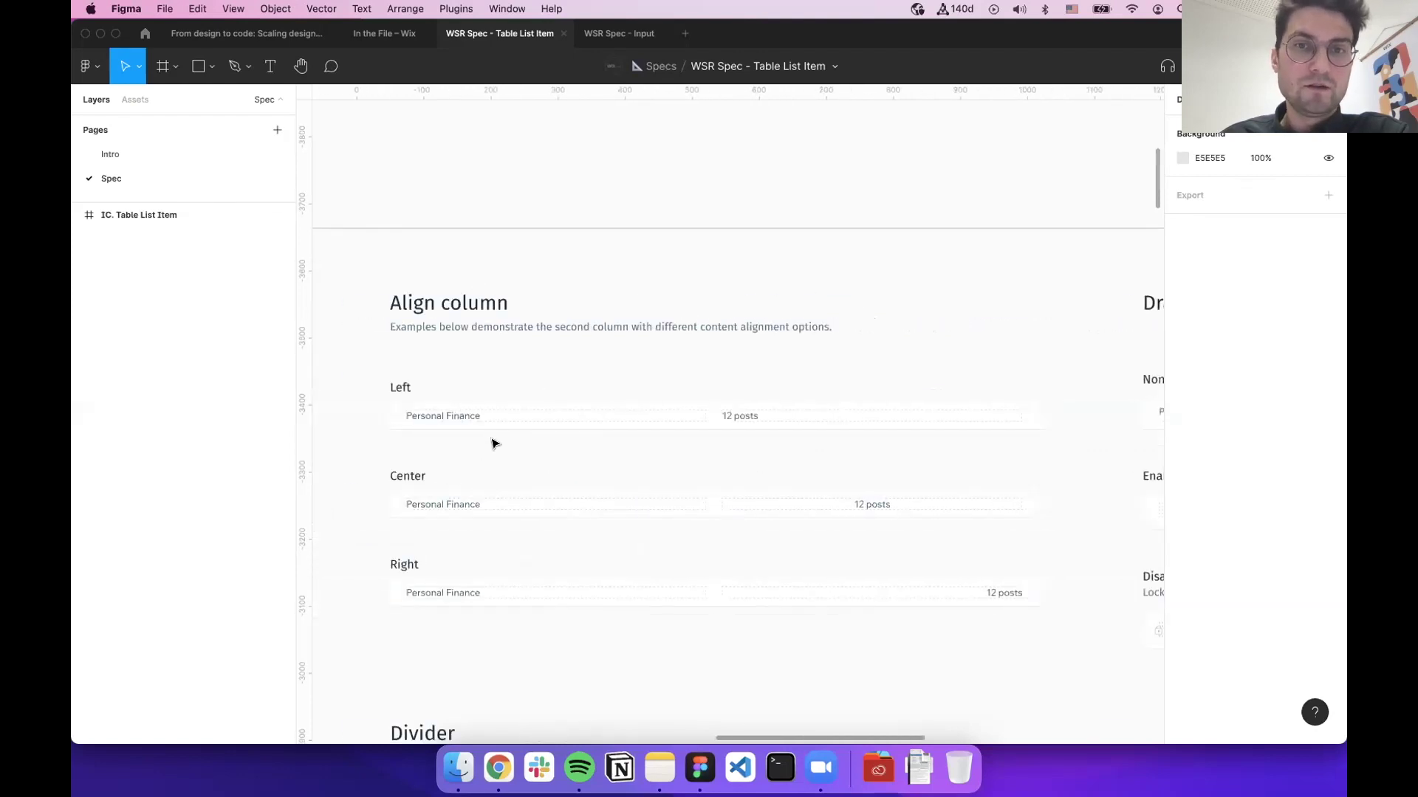
pyautogui.hscroll(9, 726, 421)
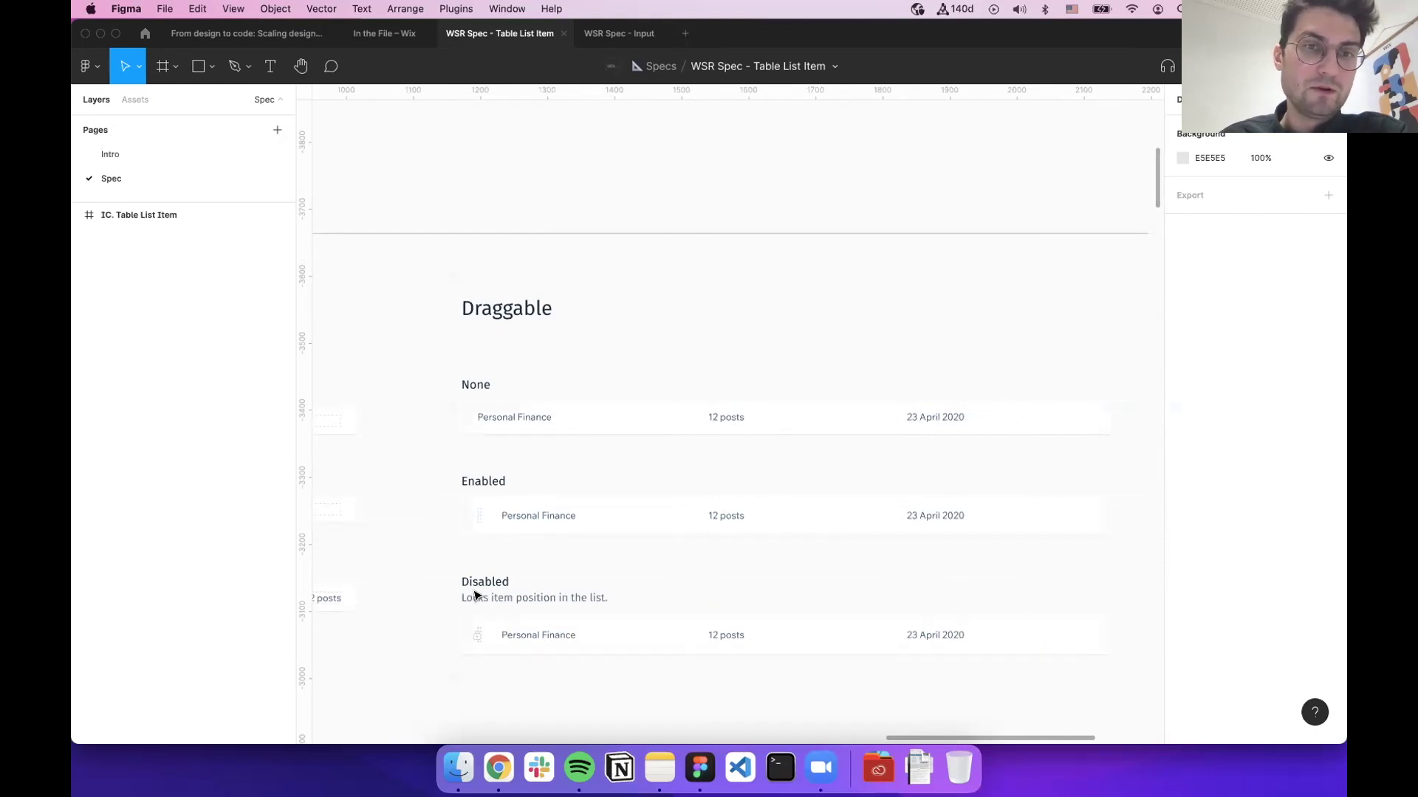
pyautogui.scroll(3, 487, 525)
pyautogui.scroll(1, 487, 525)
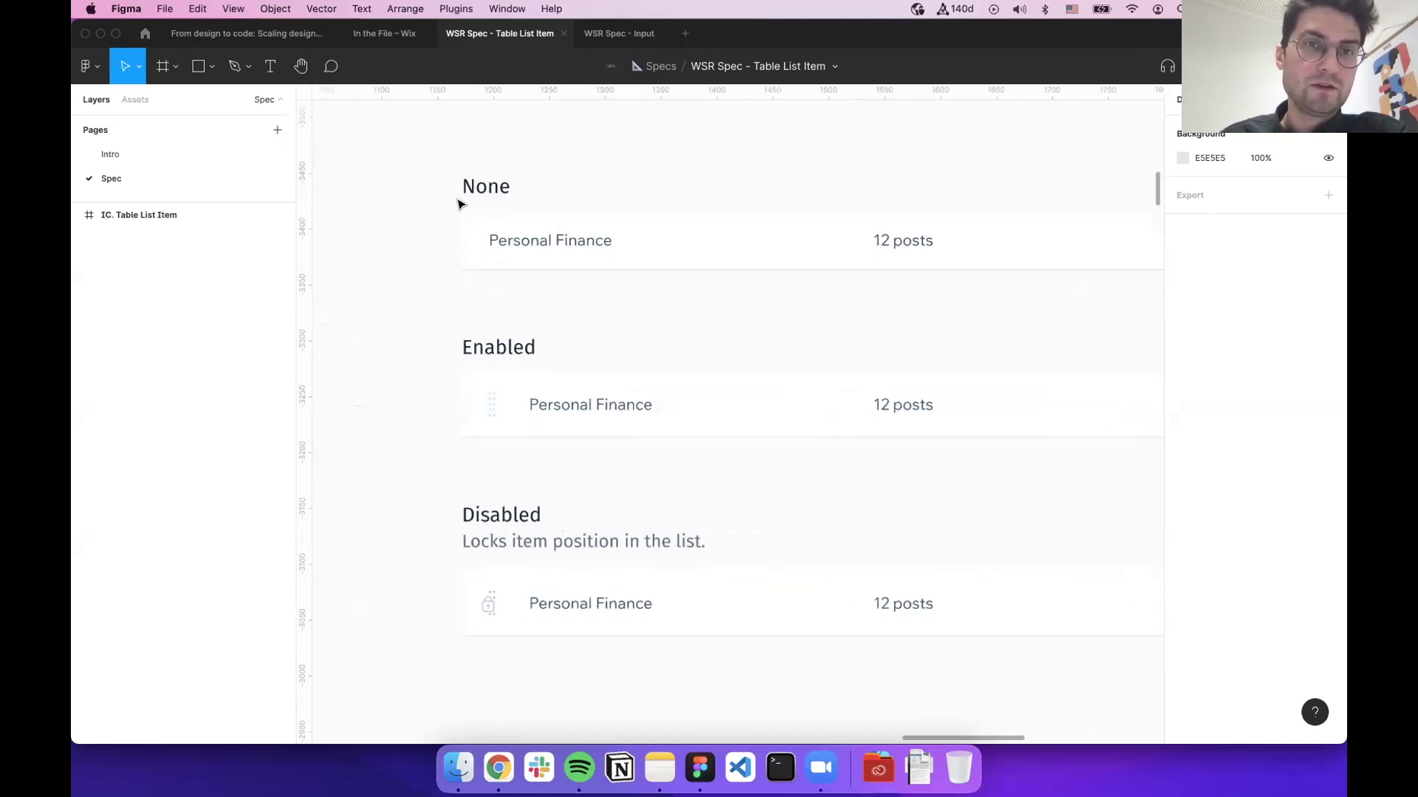
pyautogui.scroll(3, 480, 244)
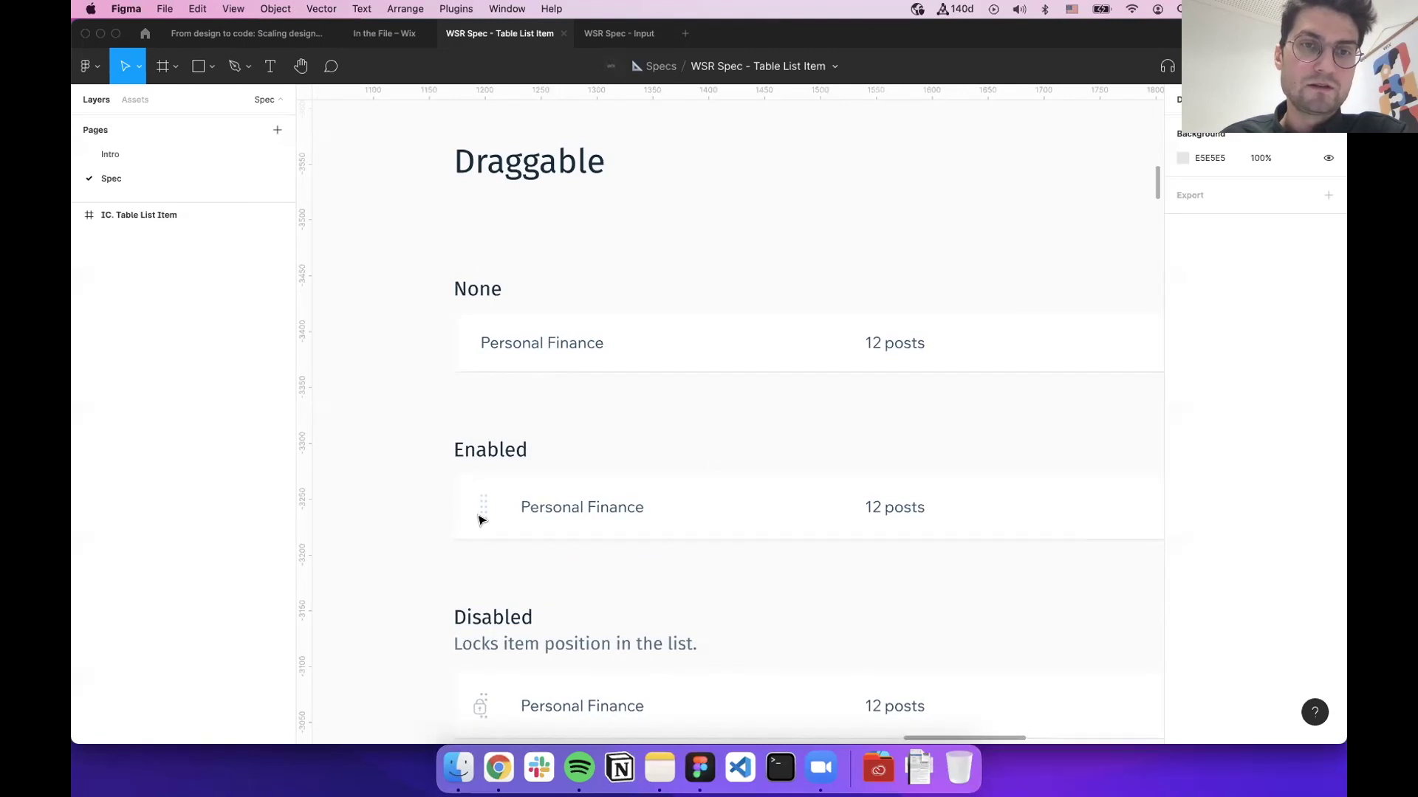
pyautogui.scroll(-5, 494, 510)
pyautogui.hscroll(-10, 494, 511)
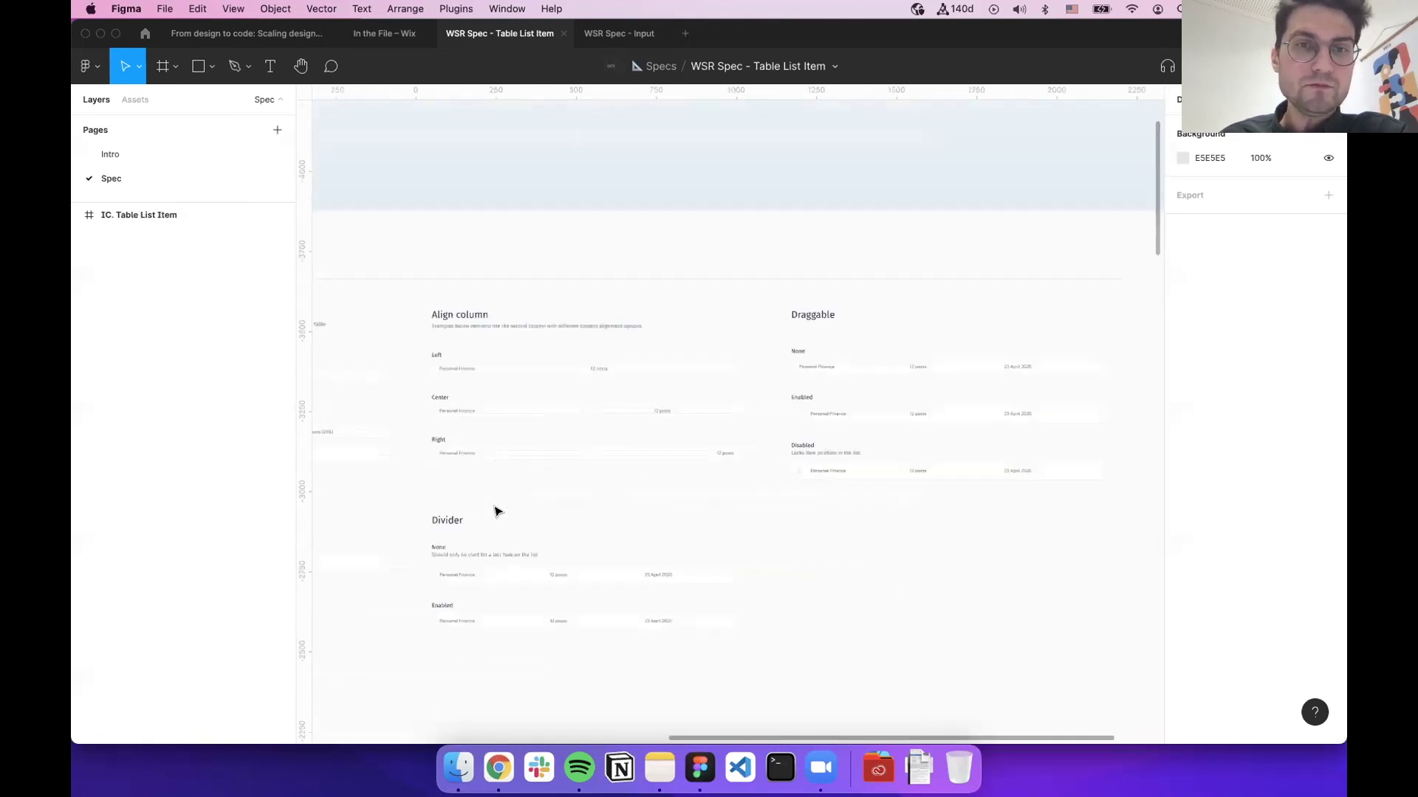
pyautogui.scroll(-8, 495, 511)
pyautogui.hscroll(4, 494, 511)
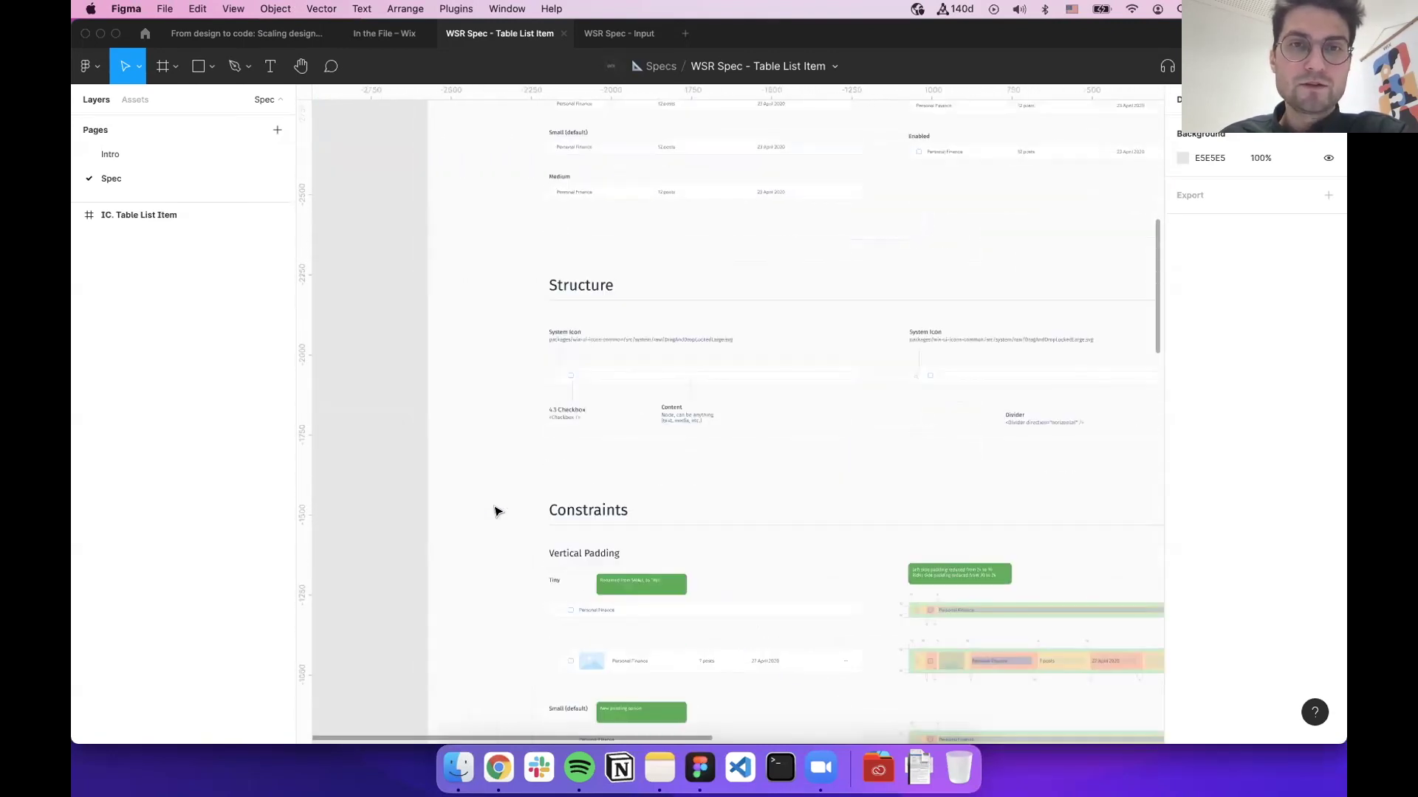
pyautogui.scroll(6, 510, 346)
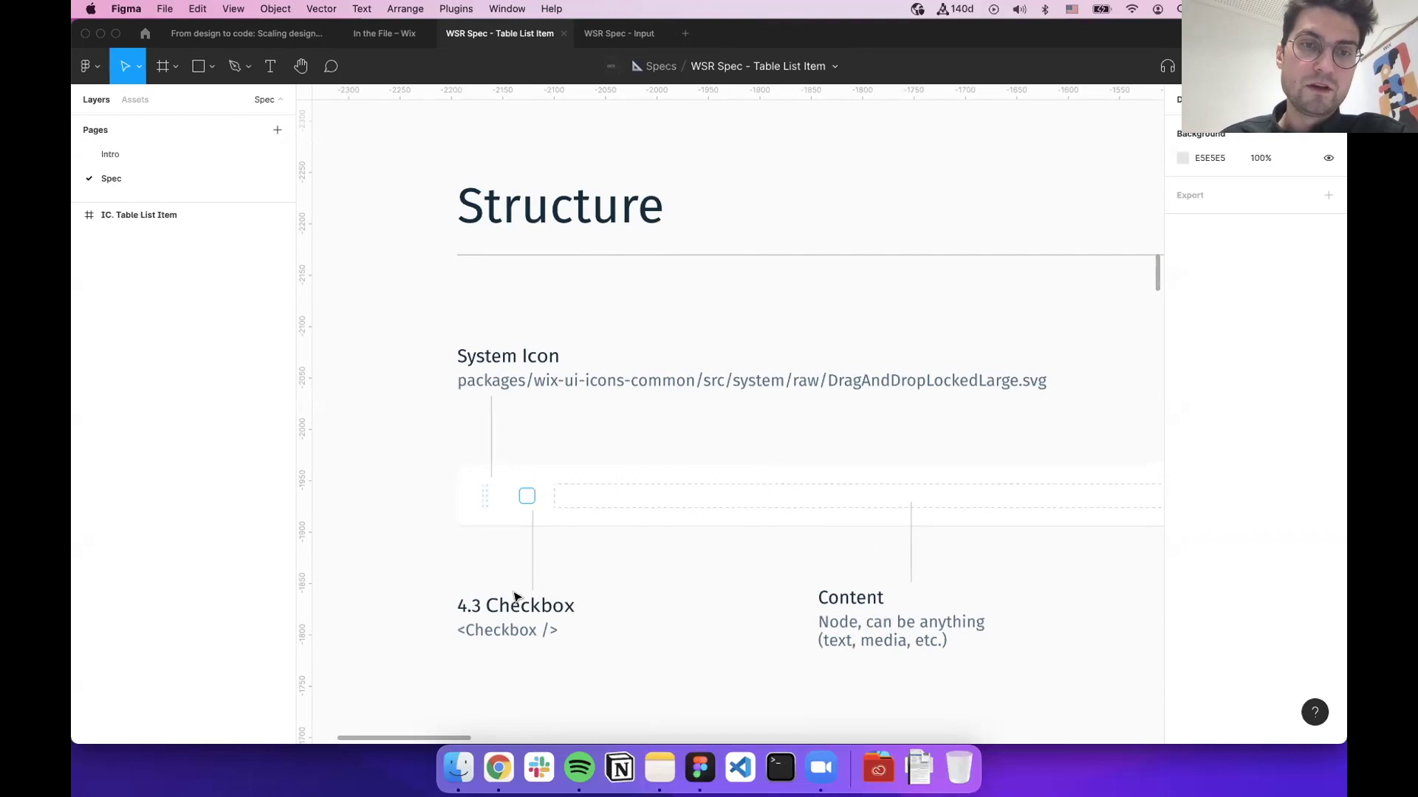
pyautogui.scroll(-10, 592, 572)
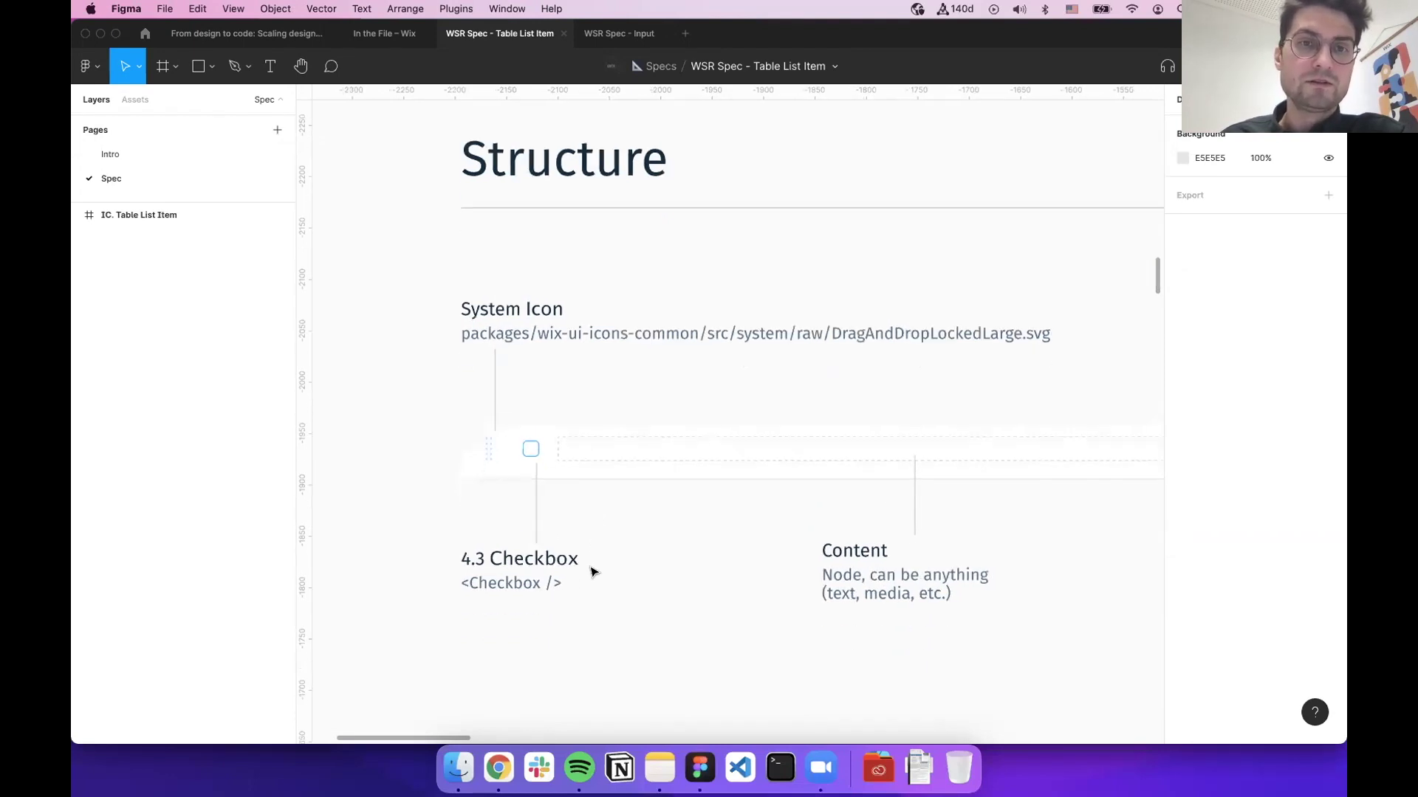
pyautogui.keyDown('ctrl'); pyautogui.scroll(-2, 592, 572); pyautogui.keyUp('ctrl')
pyautogui.scroll(-8, 592, 572)
pyautogui.keyDown('ctrl'); pyautogui.scroll(-4, 592, 572); pyautogui.keyUp('ctrl')
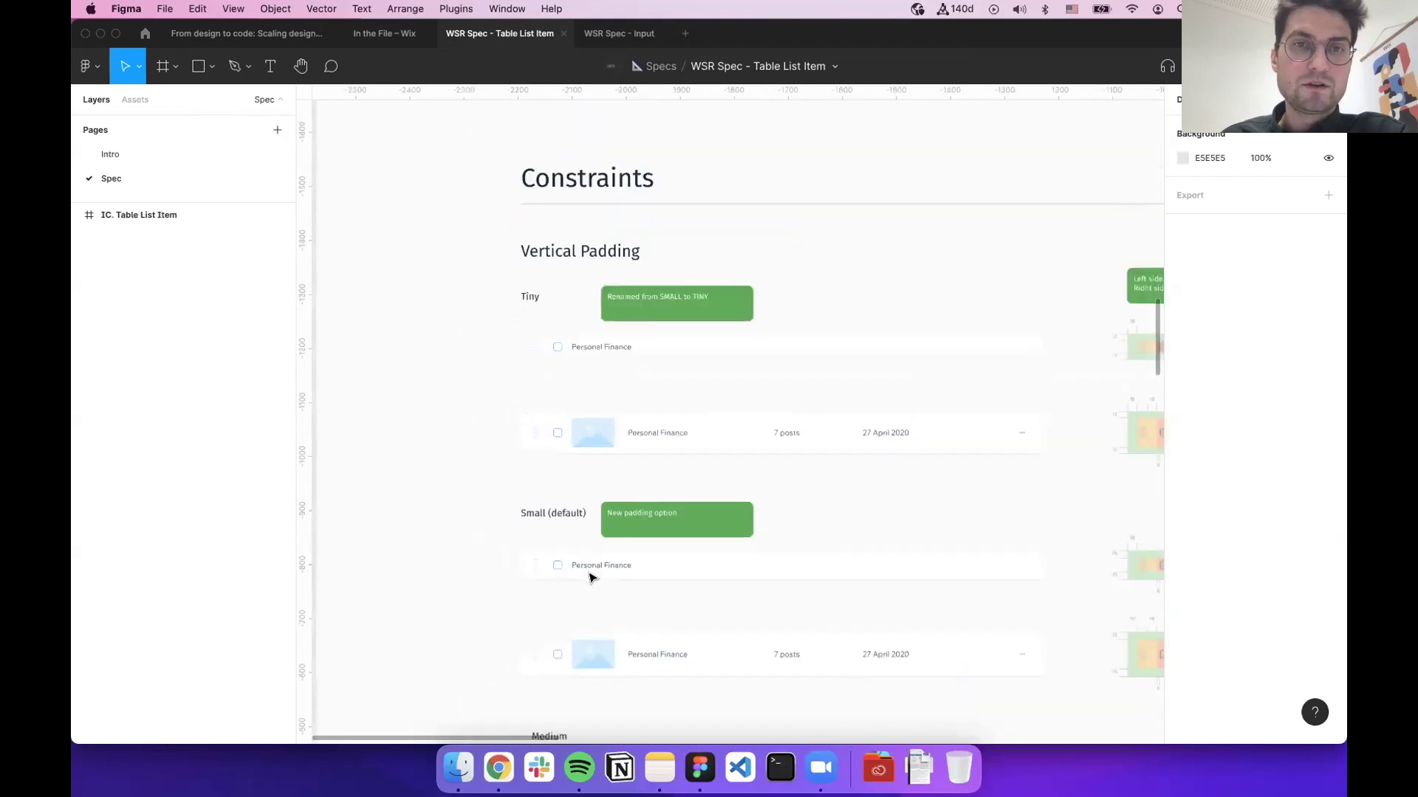
pyautogui.hscroll(10, 662, 451)
pyautogui.scroll(-2, 662, 451)
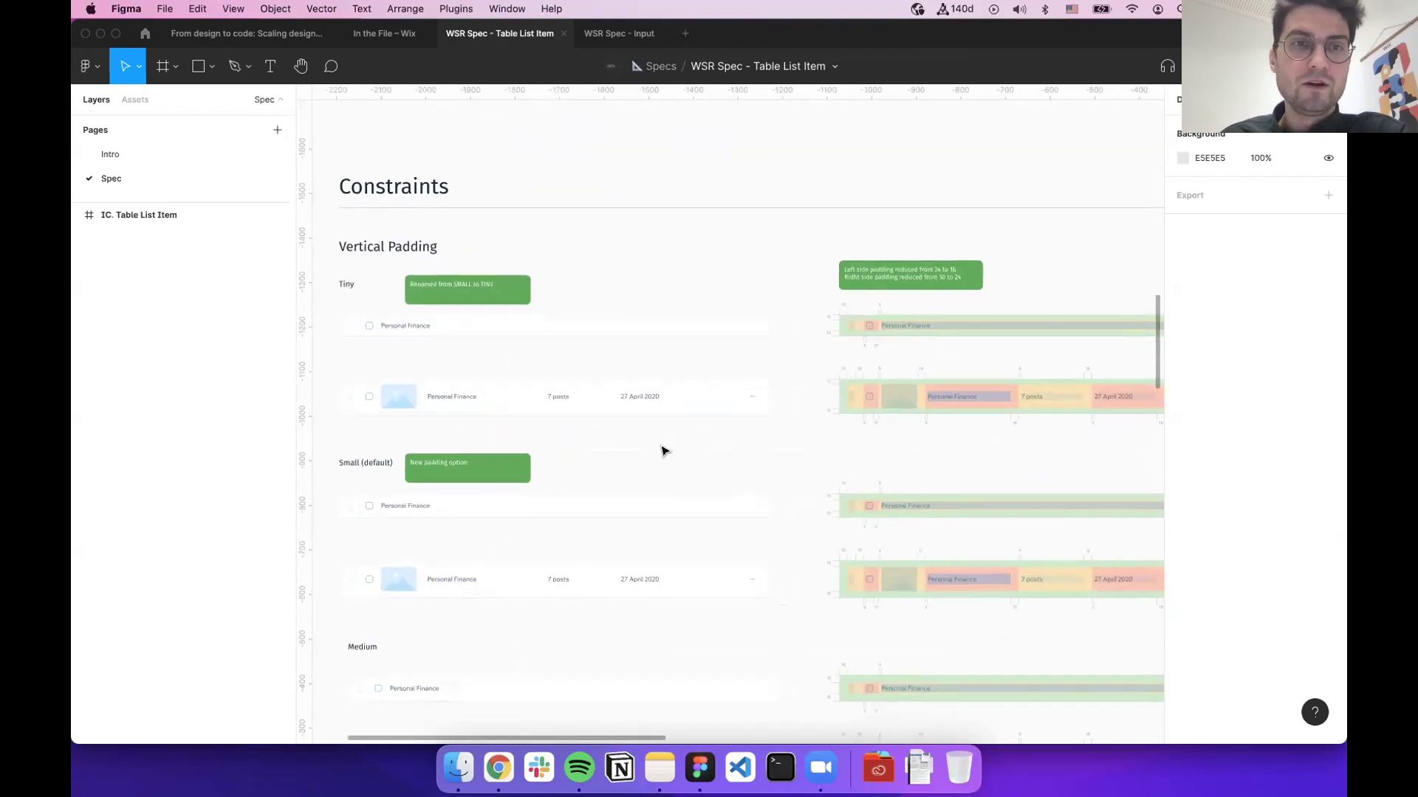
pyautogui.hscroll(3, 627, 308)
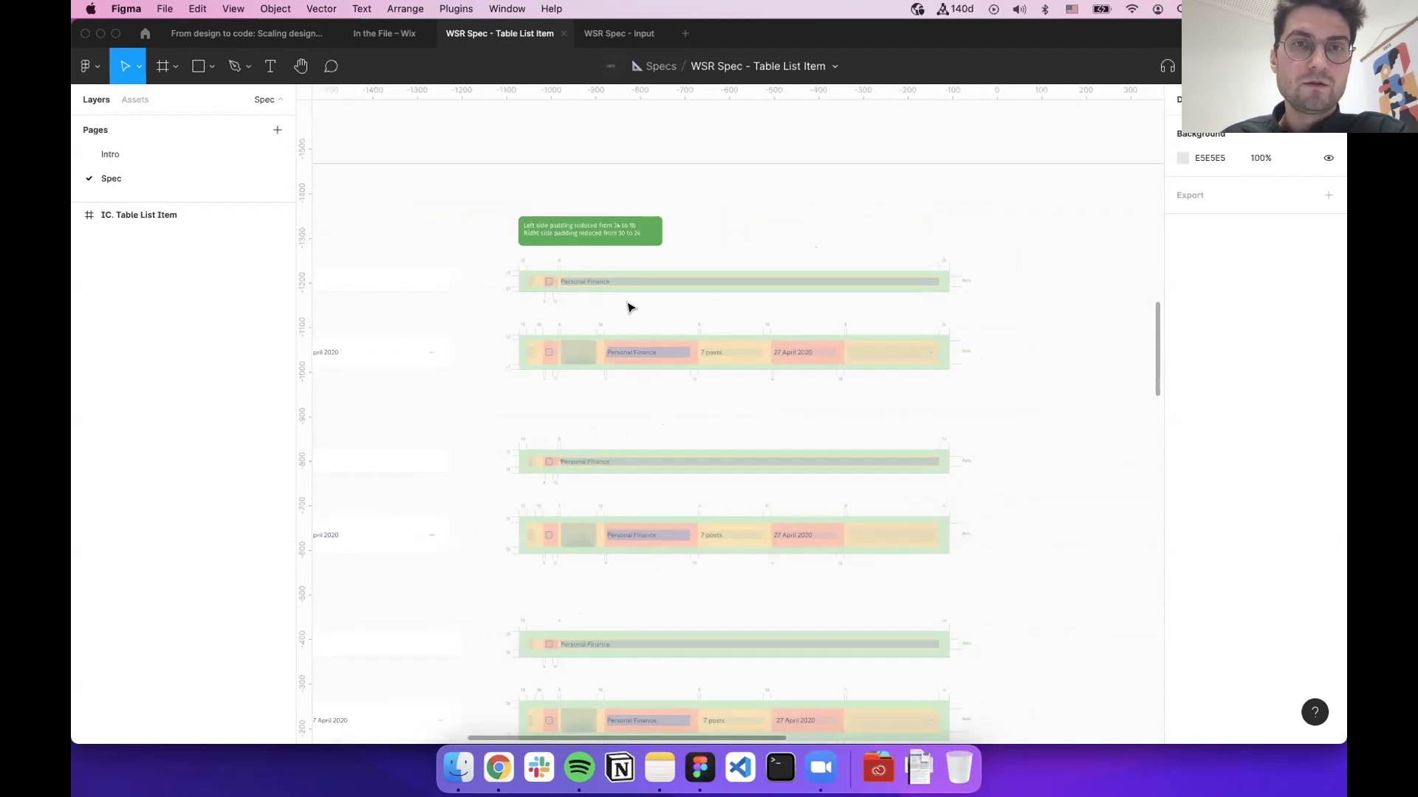
pyautogui.keyDown('ctrl'); pyautogui.scroll(5, 627, 307); pyautogui.keyUp('ctrl')
pyautogui.hscroll(3, 627, 307)
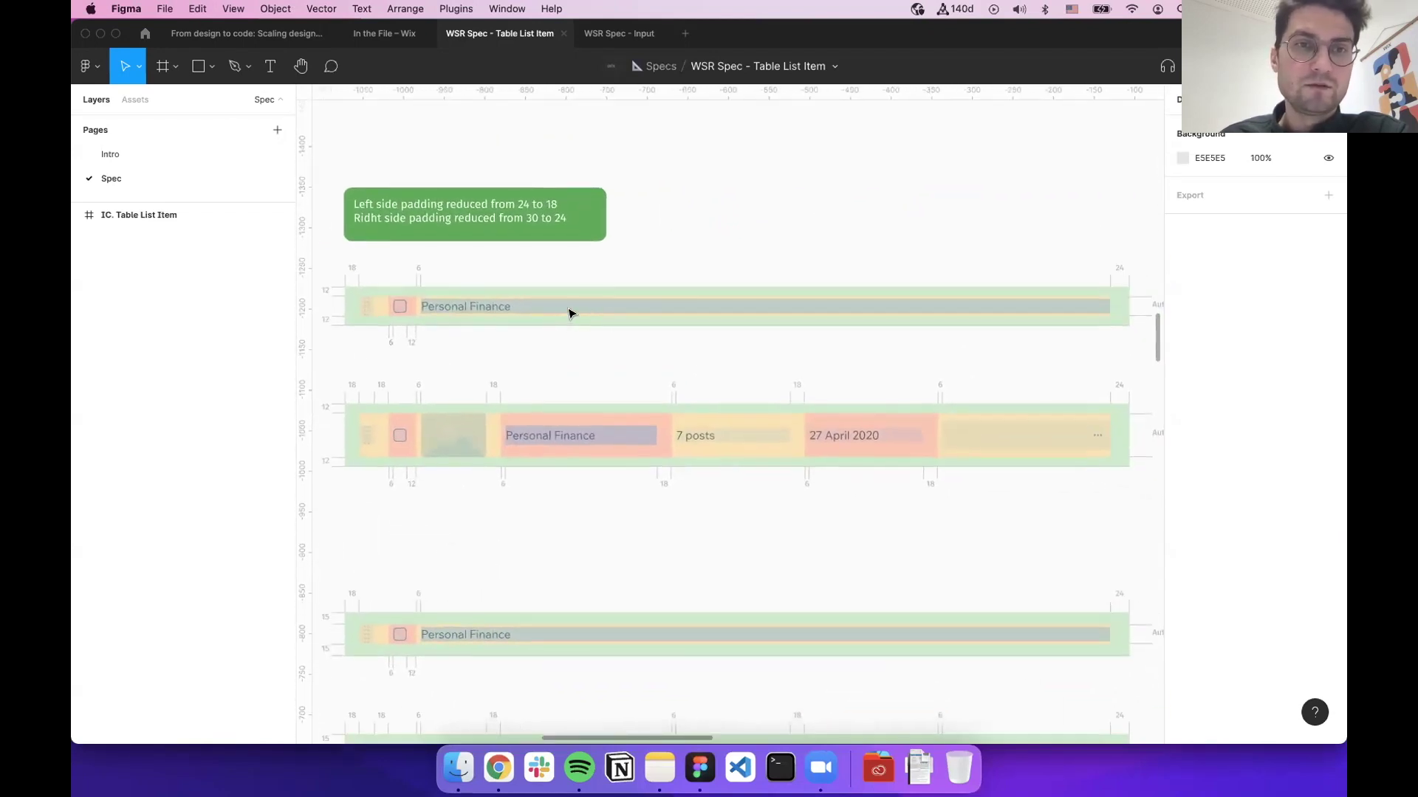
pyautogui.hscroll(-2, 568, 313)
pyautogui.keyDown('ctrl'); pyautogui.scroll(3, 550, 360); pyautogui.keyUp('ctrl')
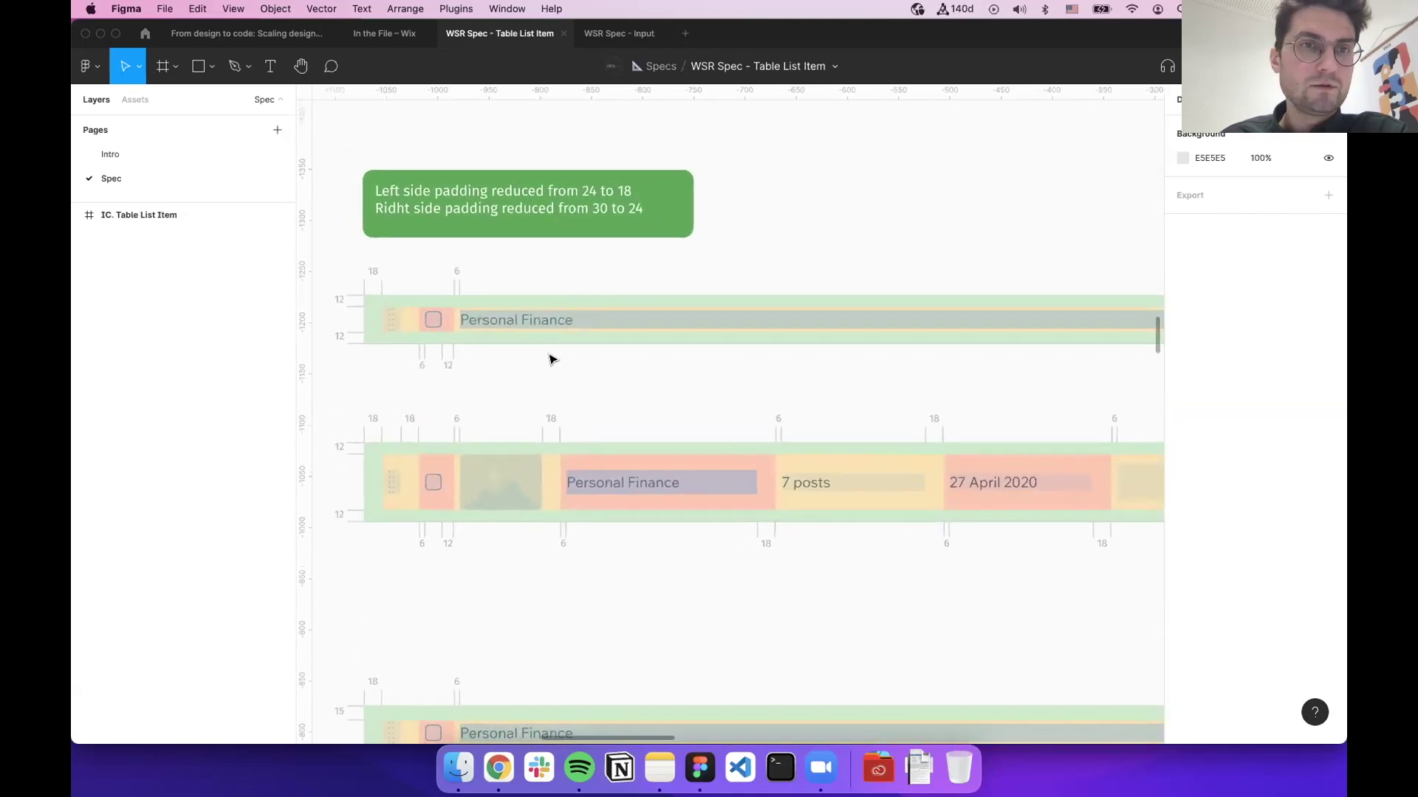
pyautogui.scroll(1, 553, 358)
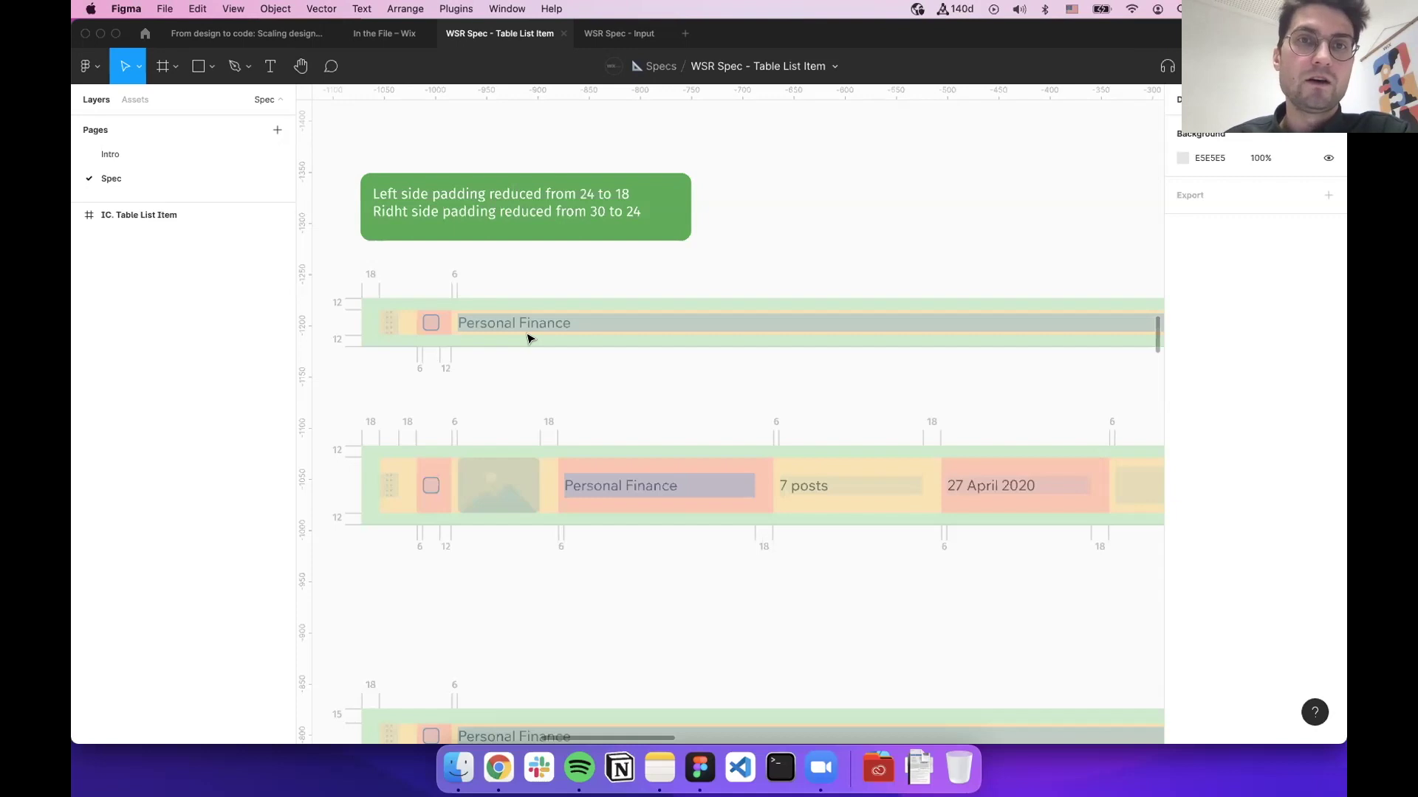
pyautogui.scroll(-6, 529, 340)
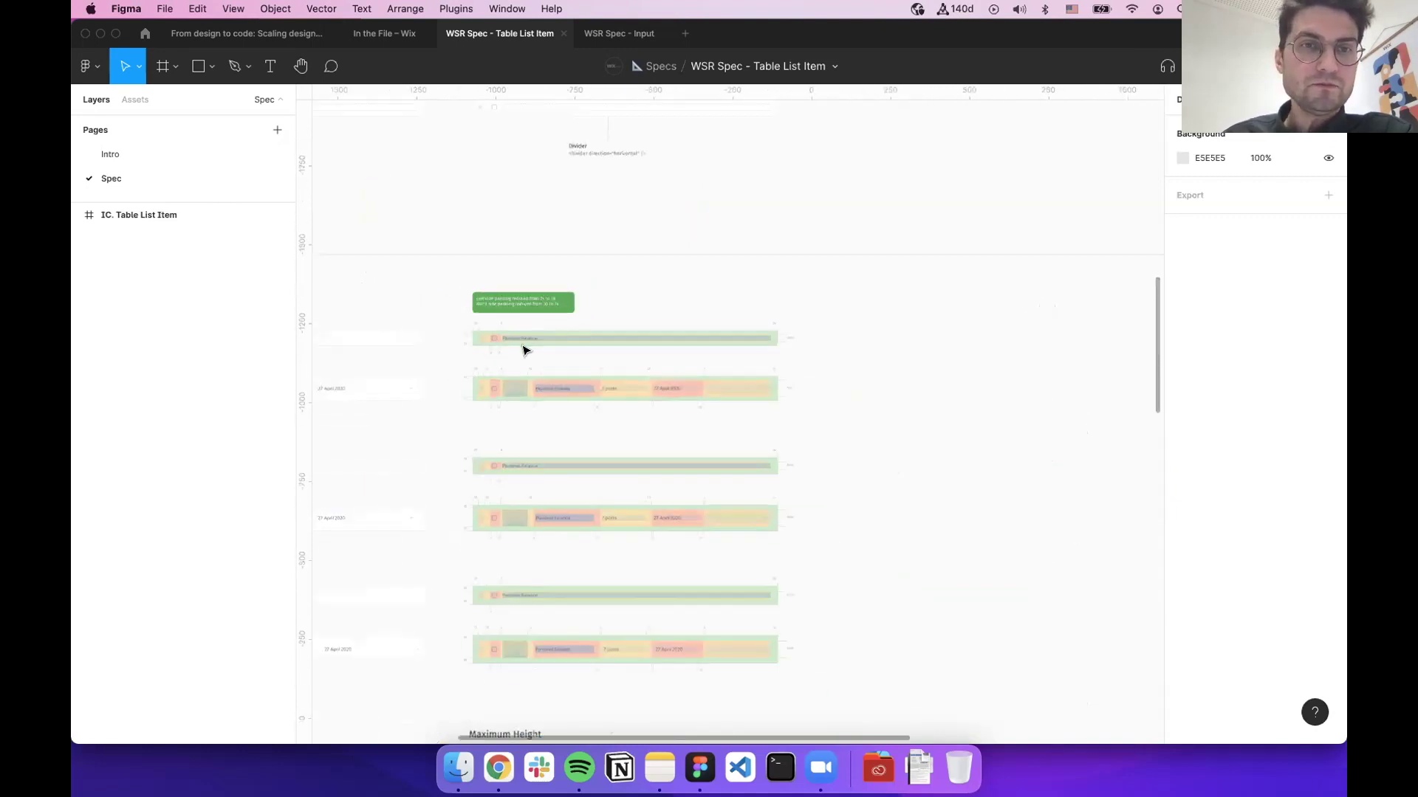
pyautogui.scroll(-4, 351, 403)
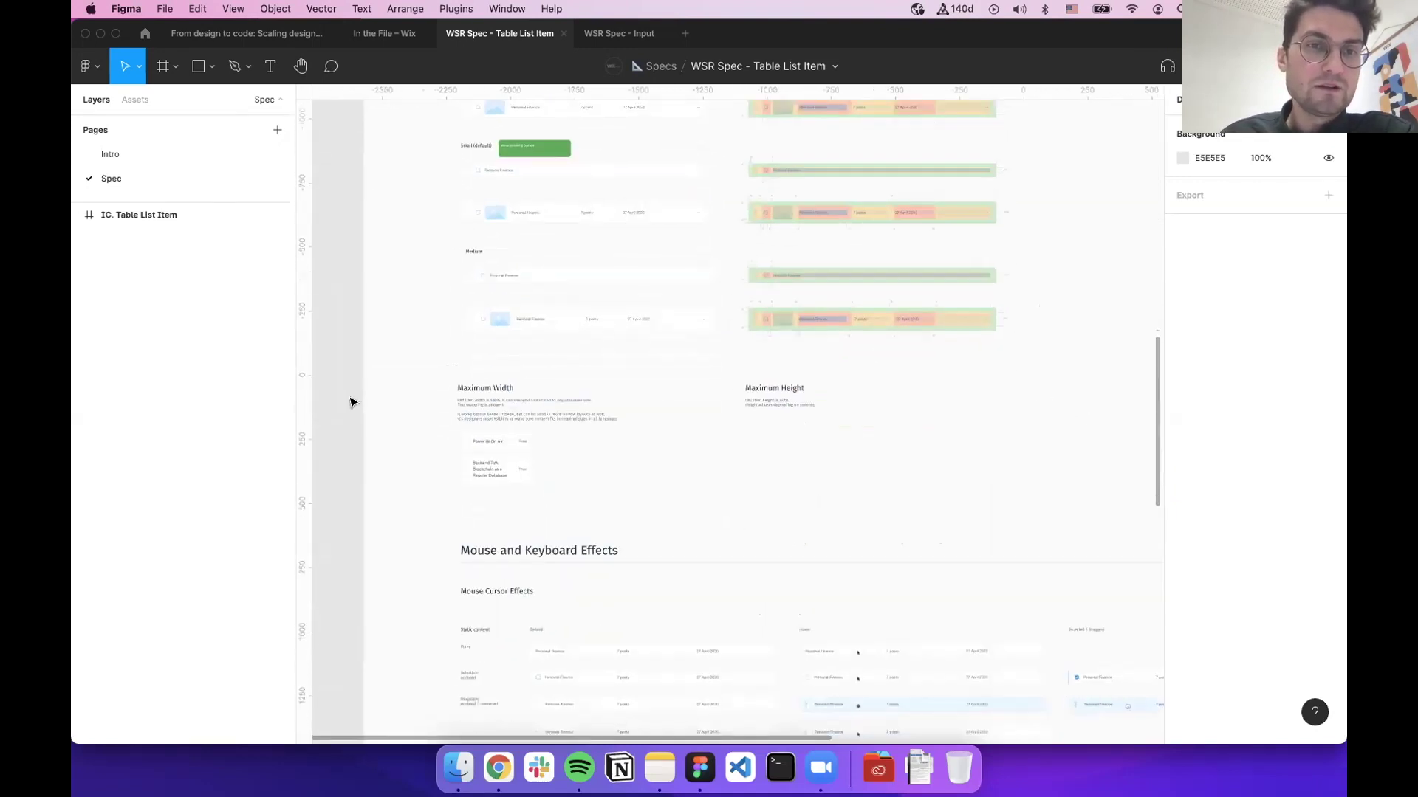
pyautogui.scroll(5, 350, 402)
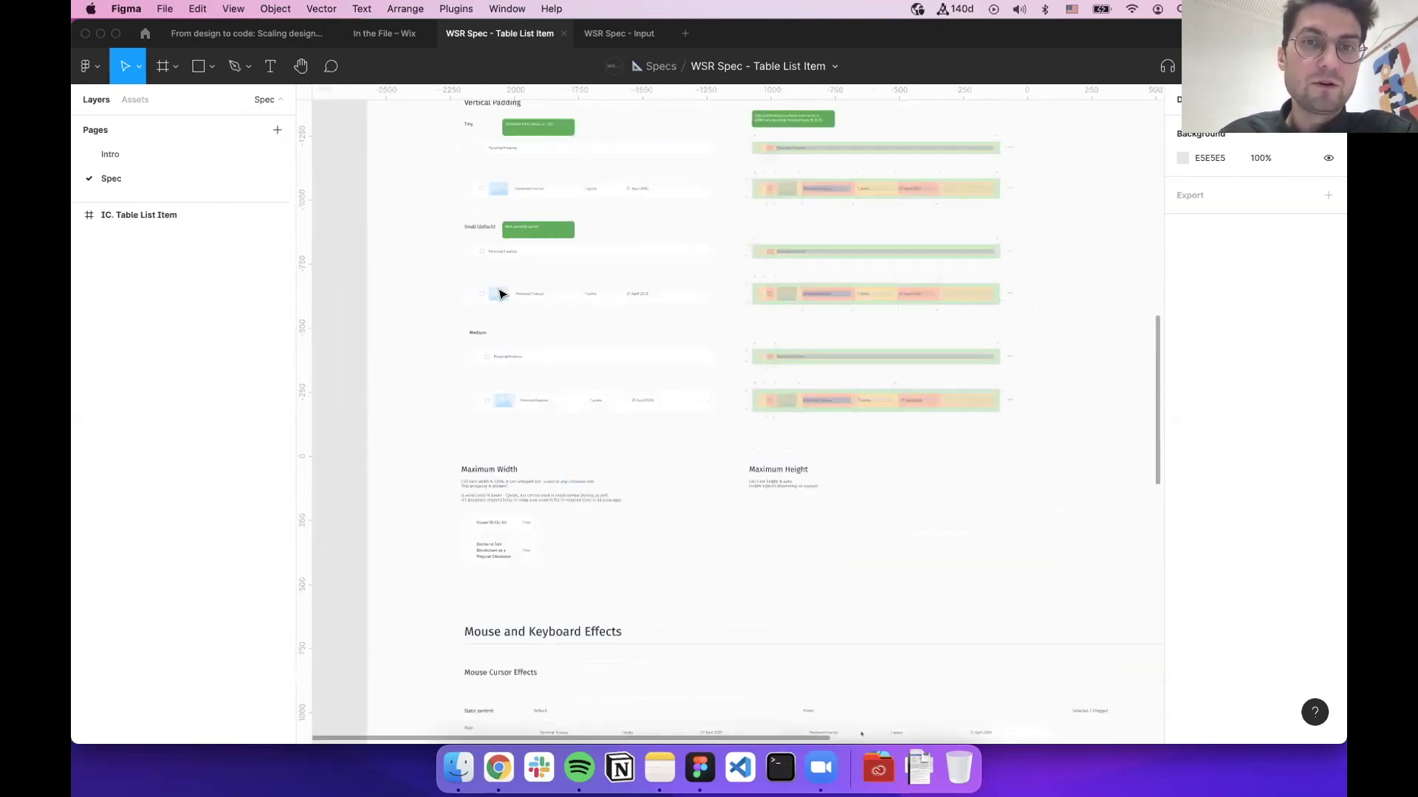
# Switch back to the 'From design to code' overview file and find the handoff links
pyautogui.click(373, 37)
pyautogui.click(271, 37)
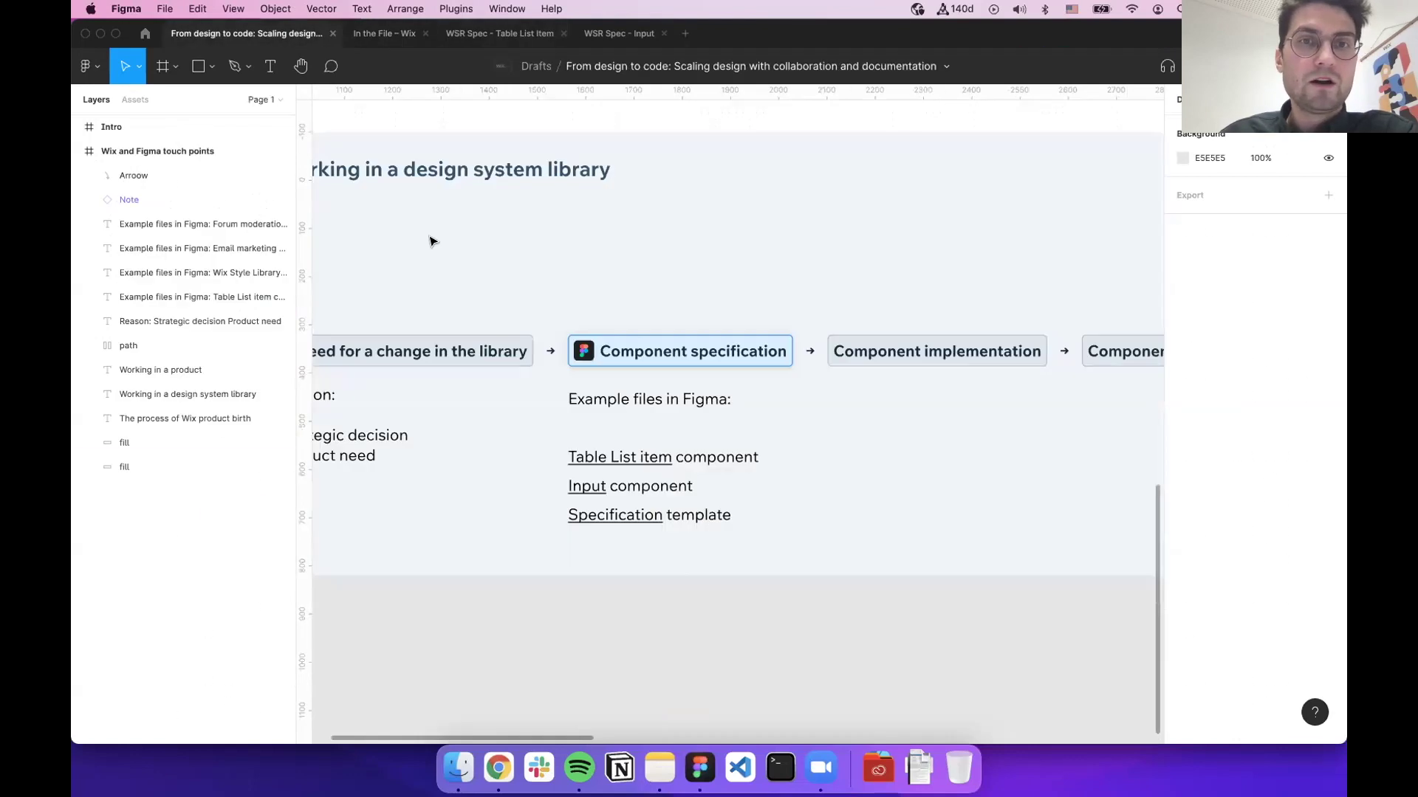
pyautogui.hscroll(10, 541, 356)
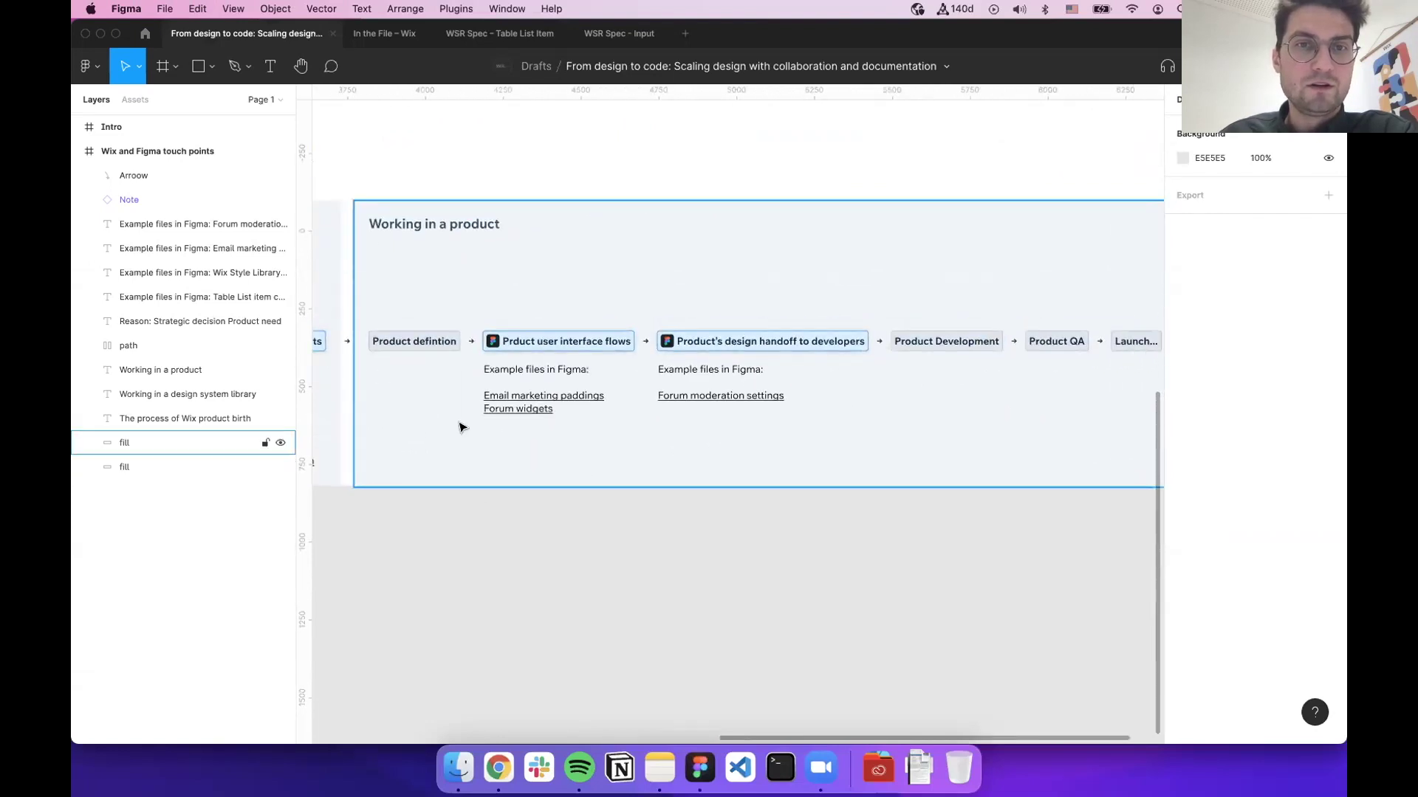
pyautogui.scroll(5, 545, 477)
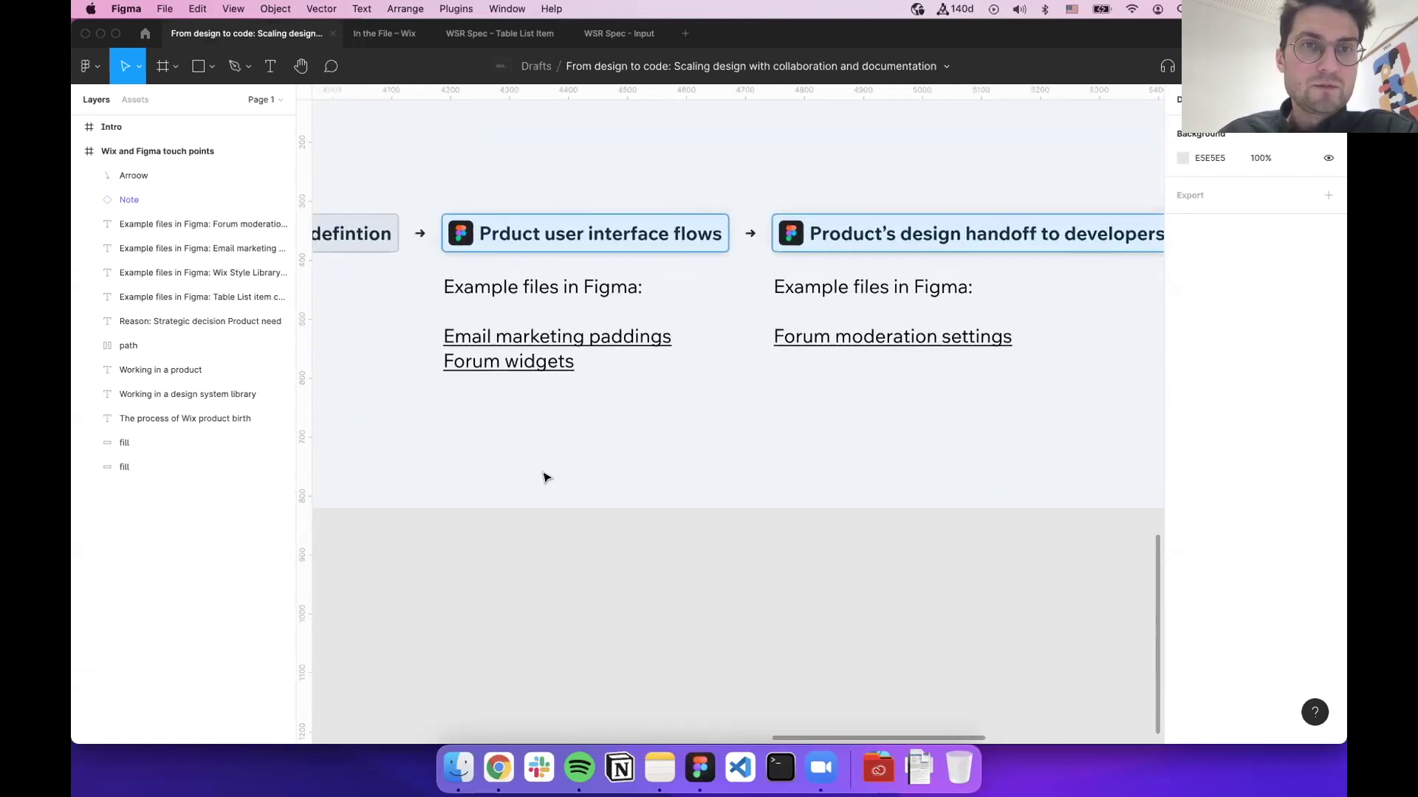
pyautogui.scroll(3, 460, 297)
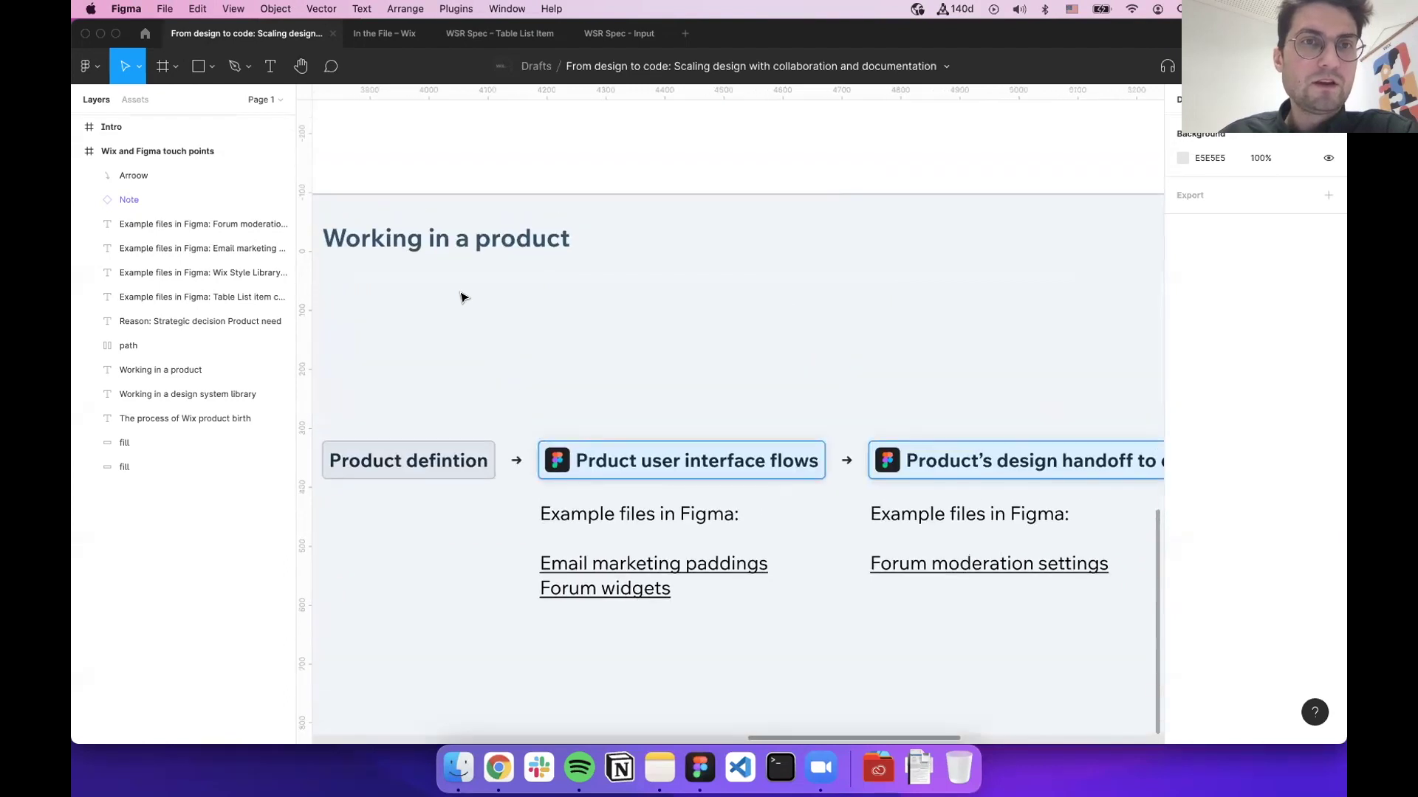
pyautogui.scroll(-2, 459, 297)
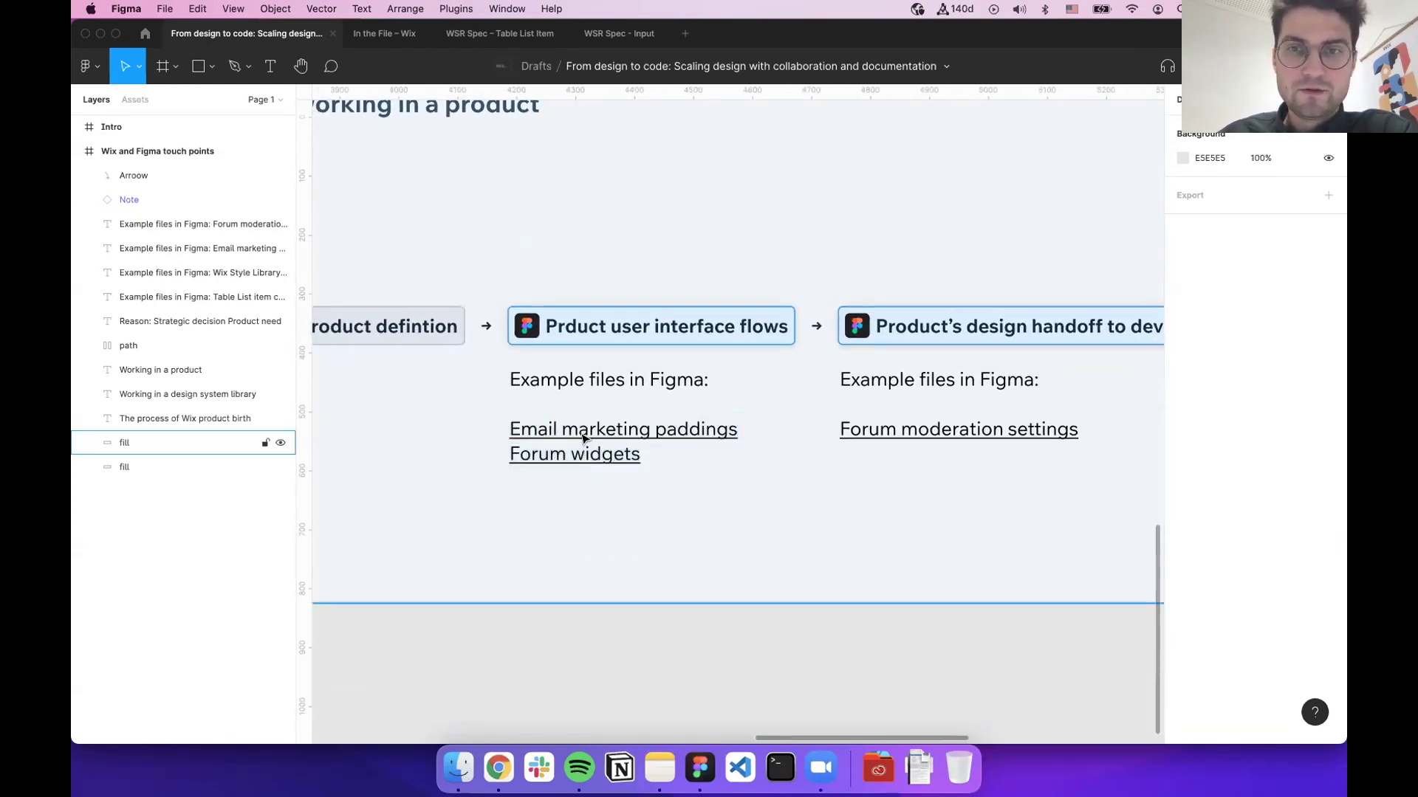
# Open the 'Forum moderation settings' link as a file from its link popup
pyautogui.click(924, 433)
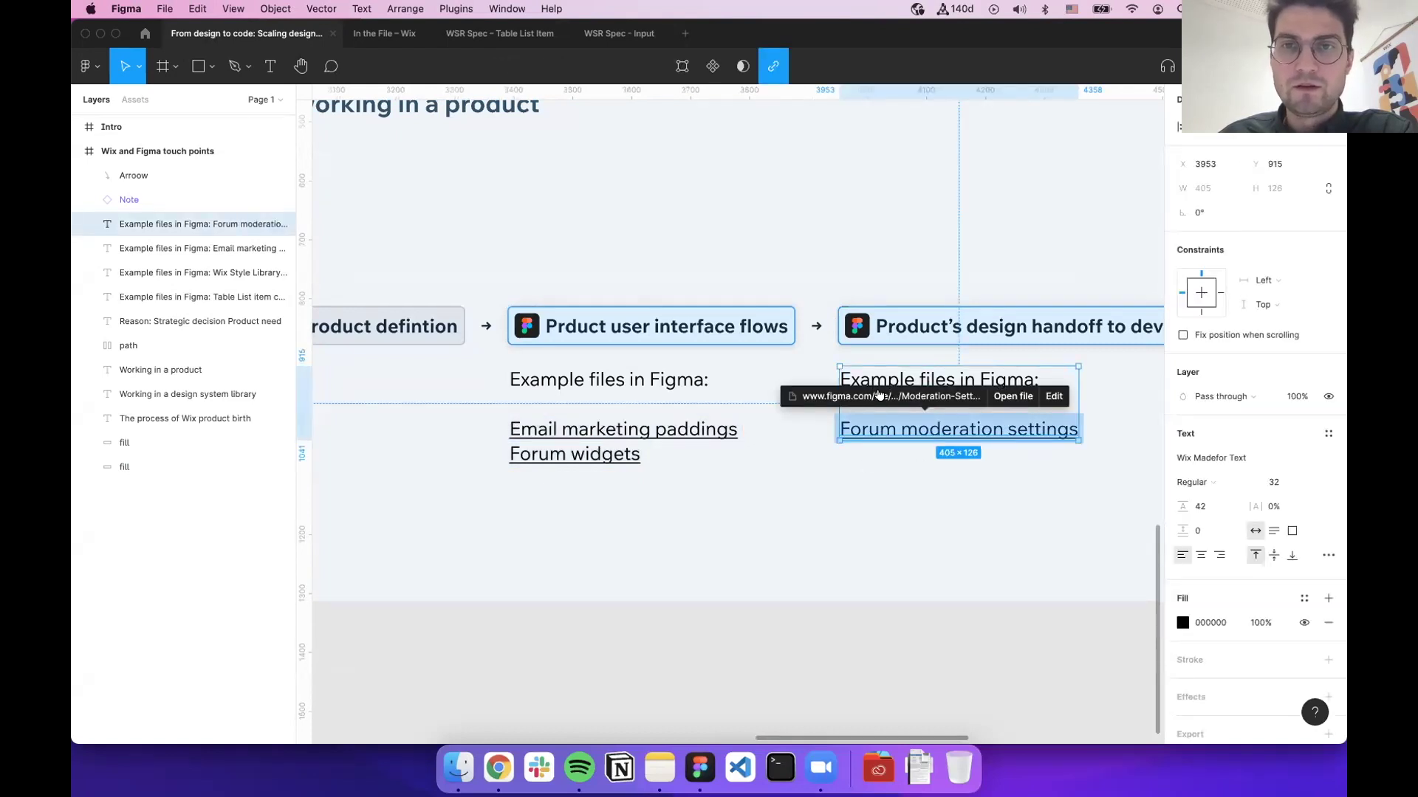
pyautogui.hscroll(3, 564, 329)
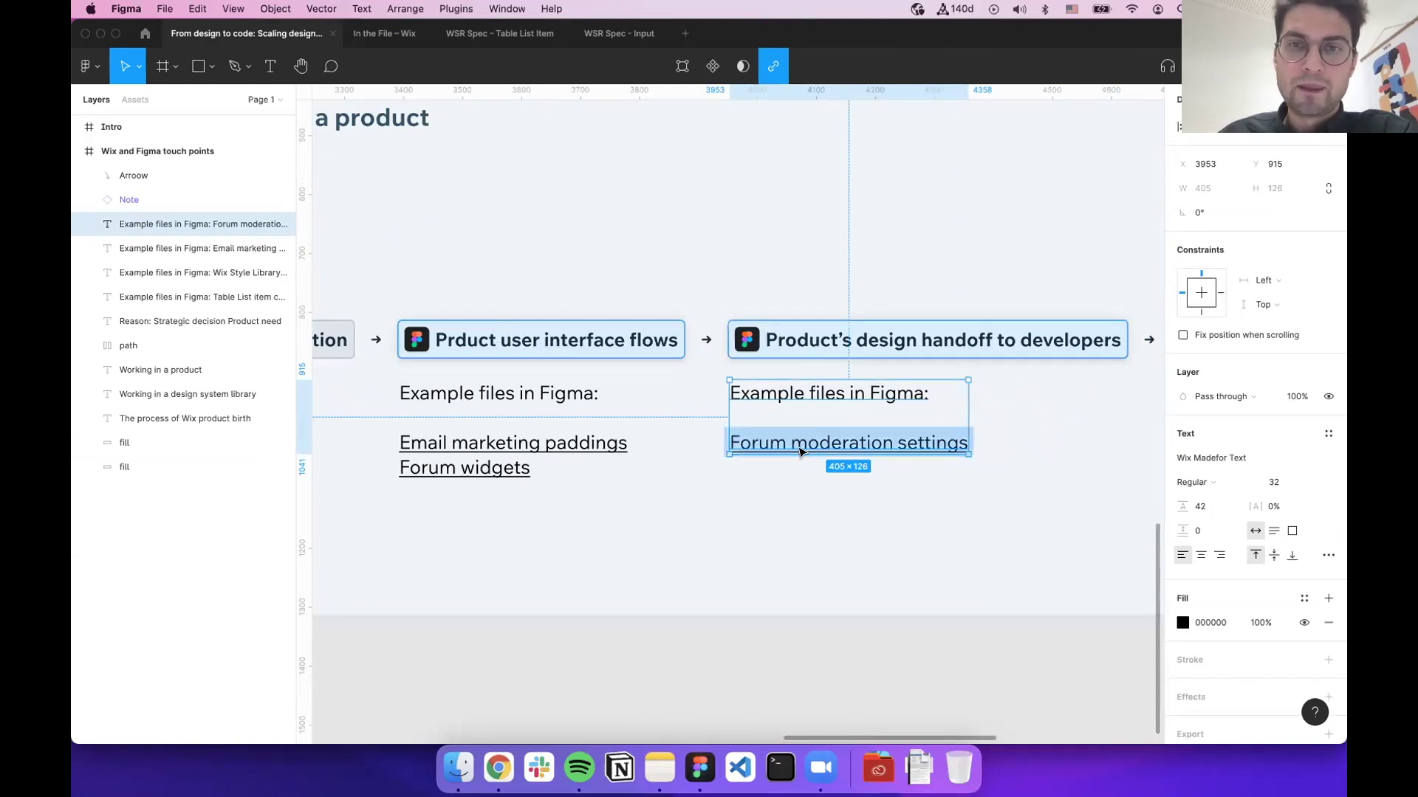
pyautogui.moveTo(799, 451)
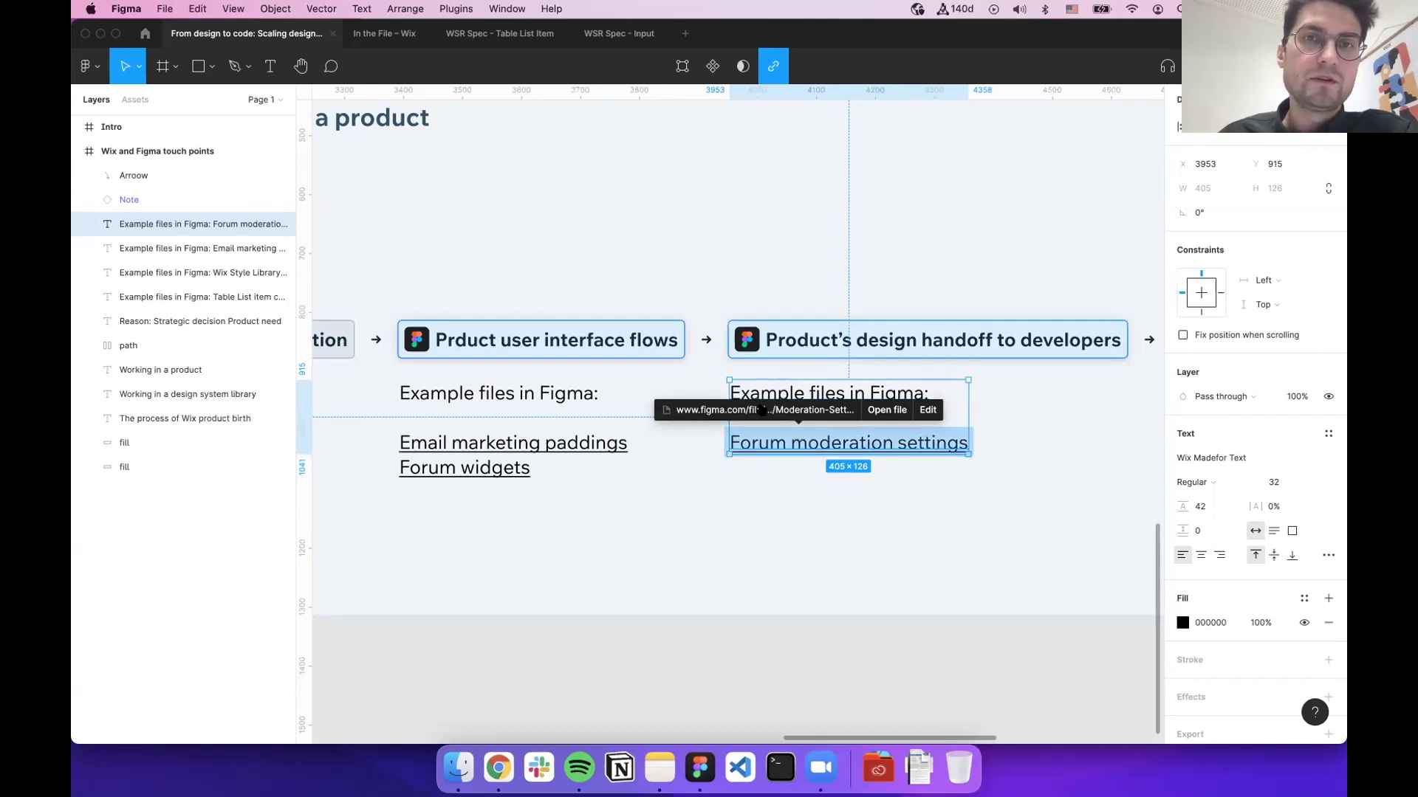
pyautogui.click(761, 410)
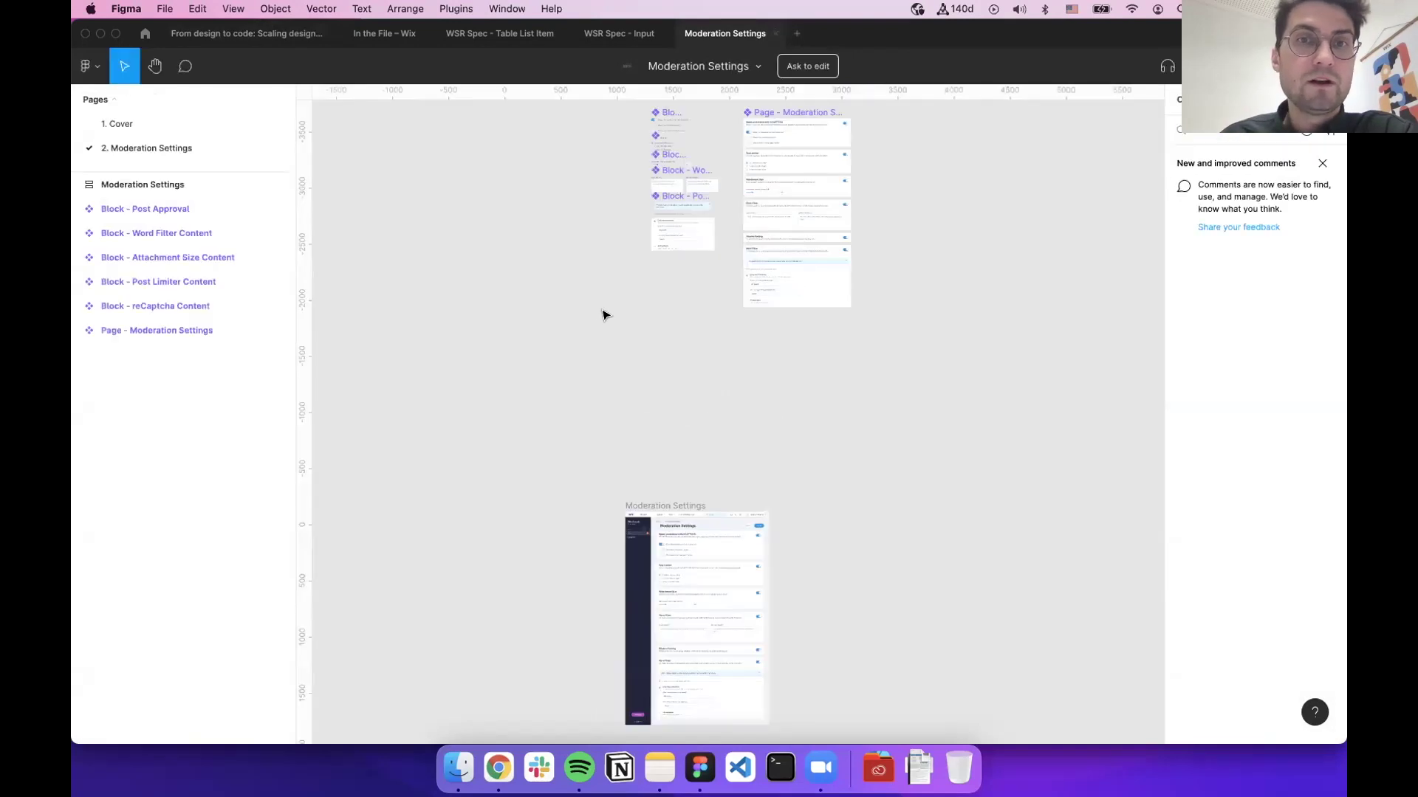
# Zoom into the Moderation Settings page mockup and open Quick Actions with Cmd+/
pyautogui.scroll(5, 602, 315)
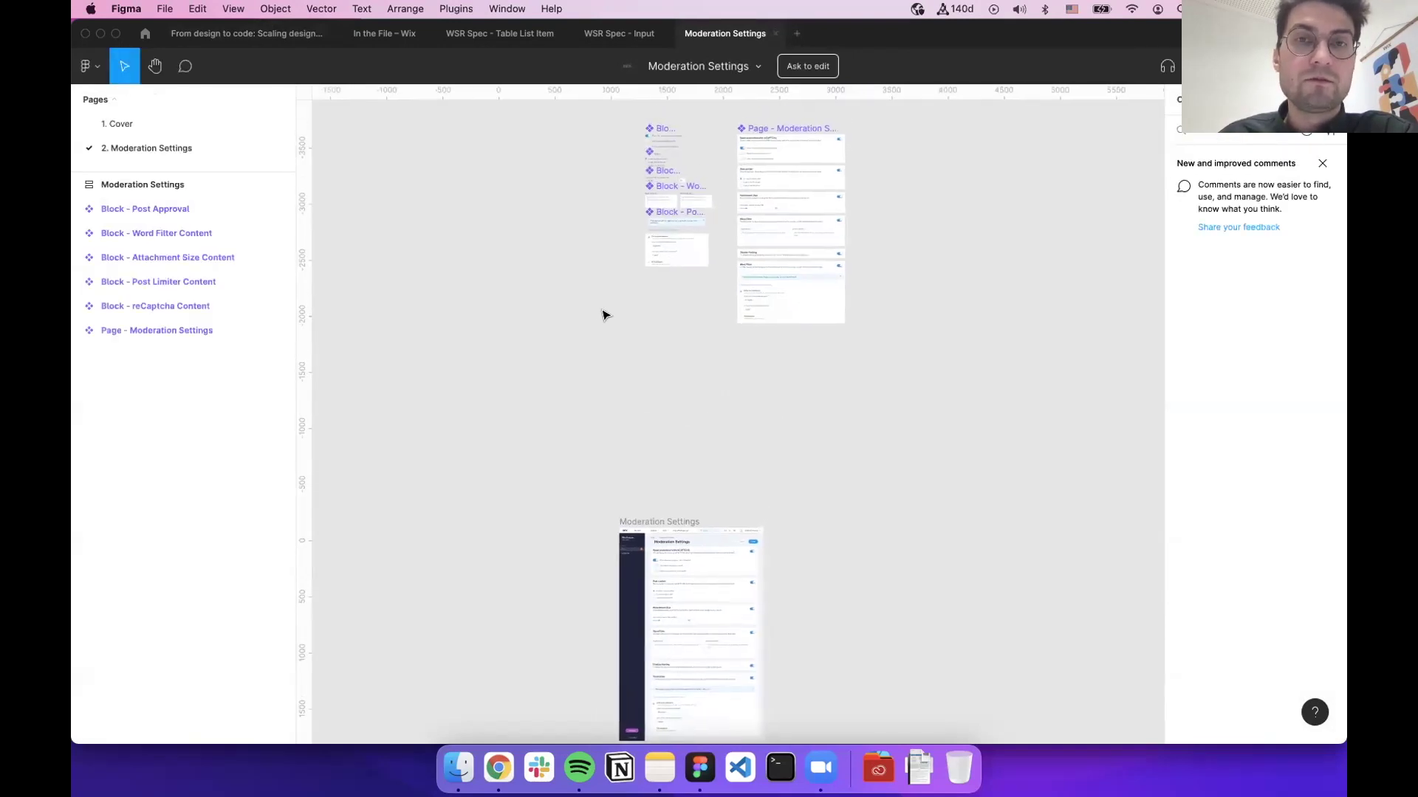
pyautogui.scroll(10, 657, 290)
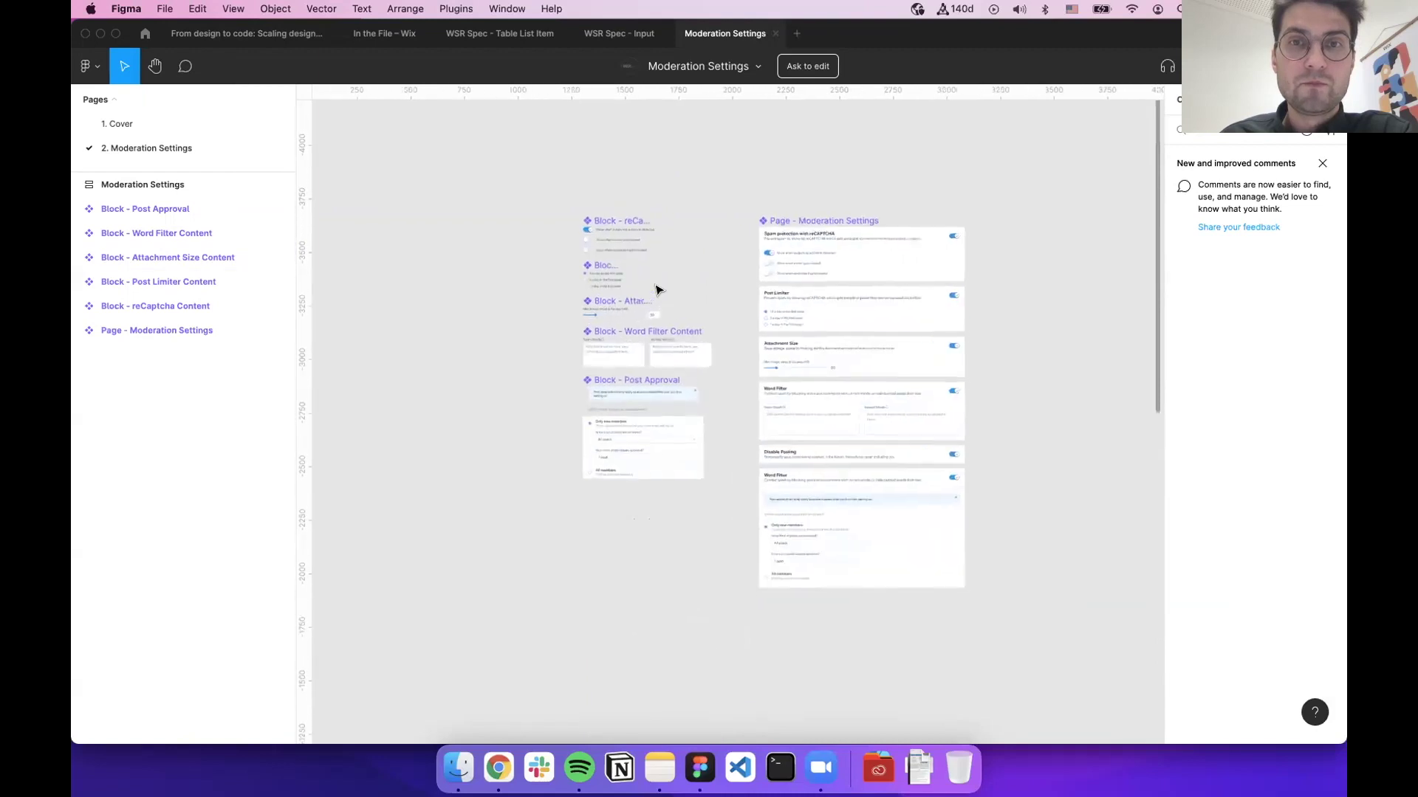
pyautogui.scroll(5, 657, 290)
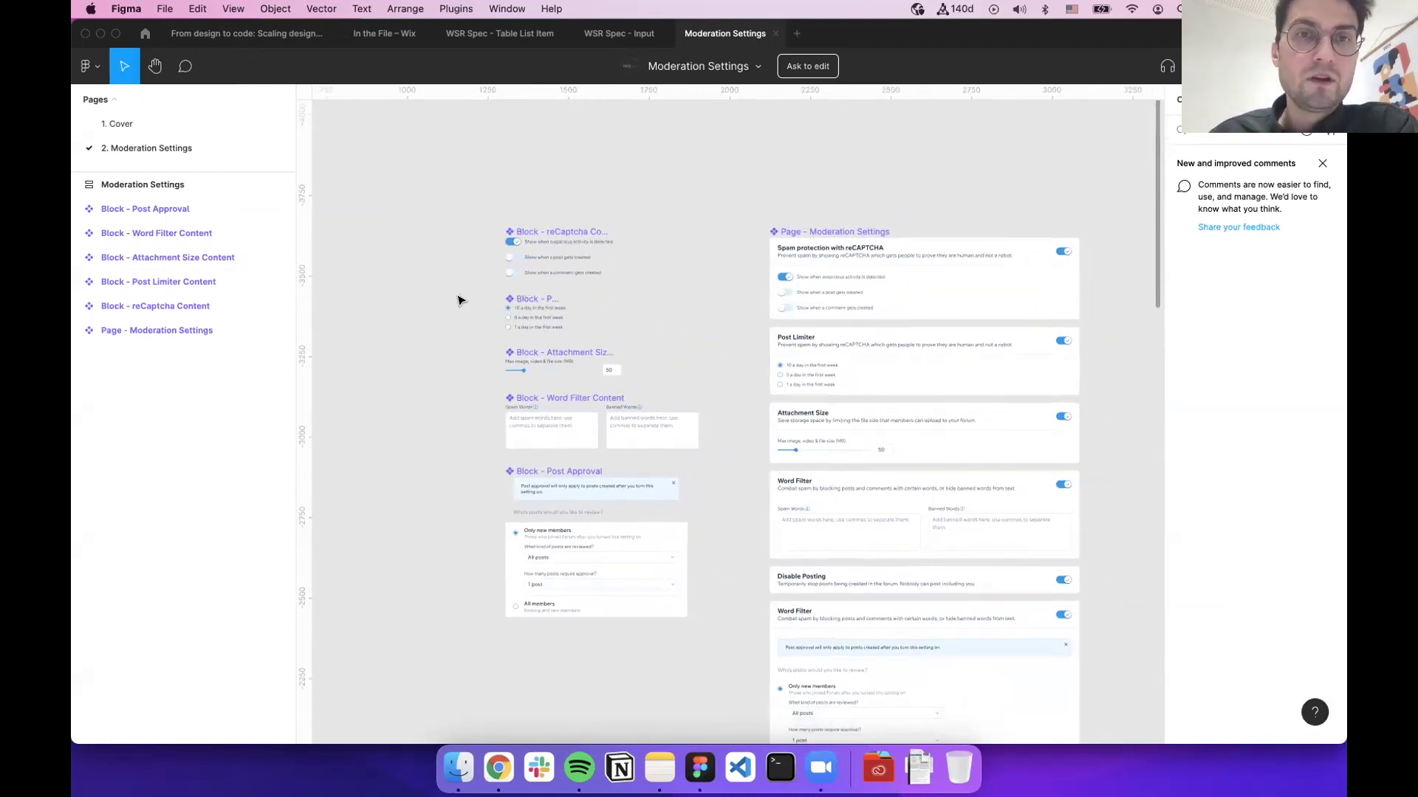
pyautogui.hscroll(2, 459, 301)
pyautogui.scroll(-1, 458, 300)
pyautogui.scroll(-20, 453, 504)
pyautogui.hscroll(-2, 453, 505)
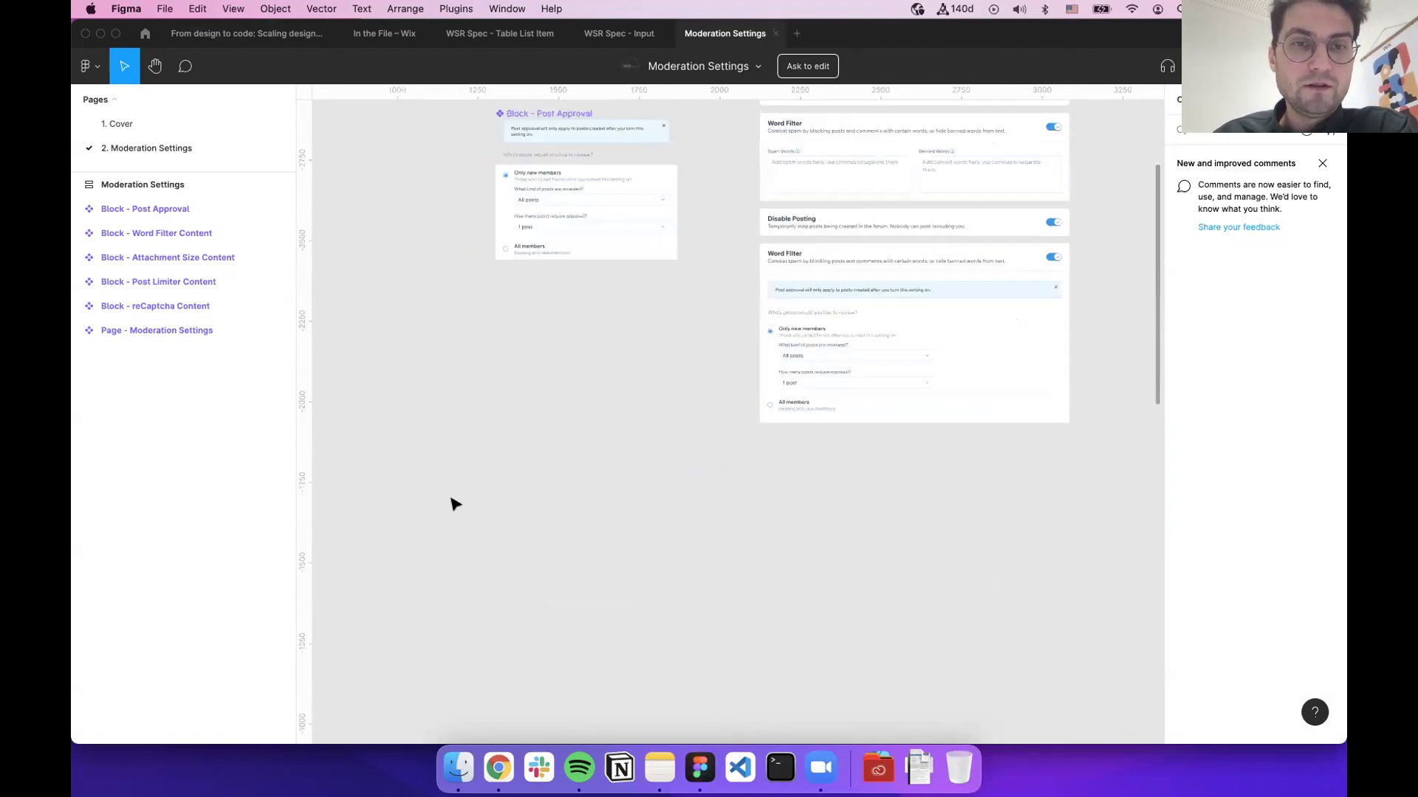
pyautogui.scroll(1, 454, 505)
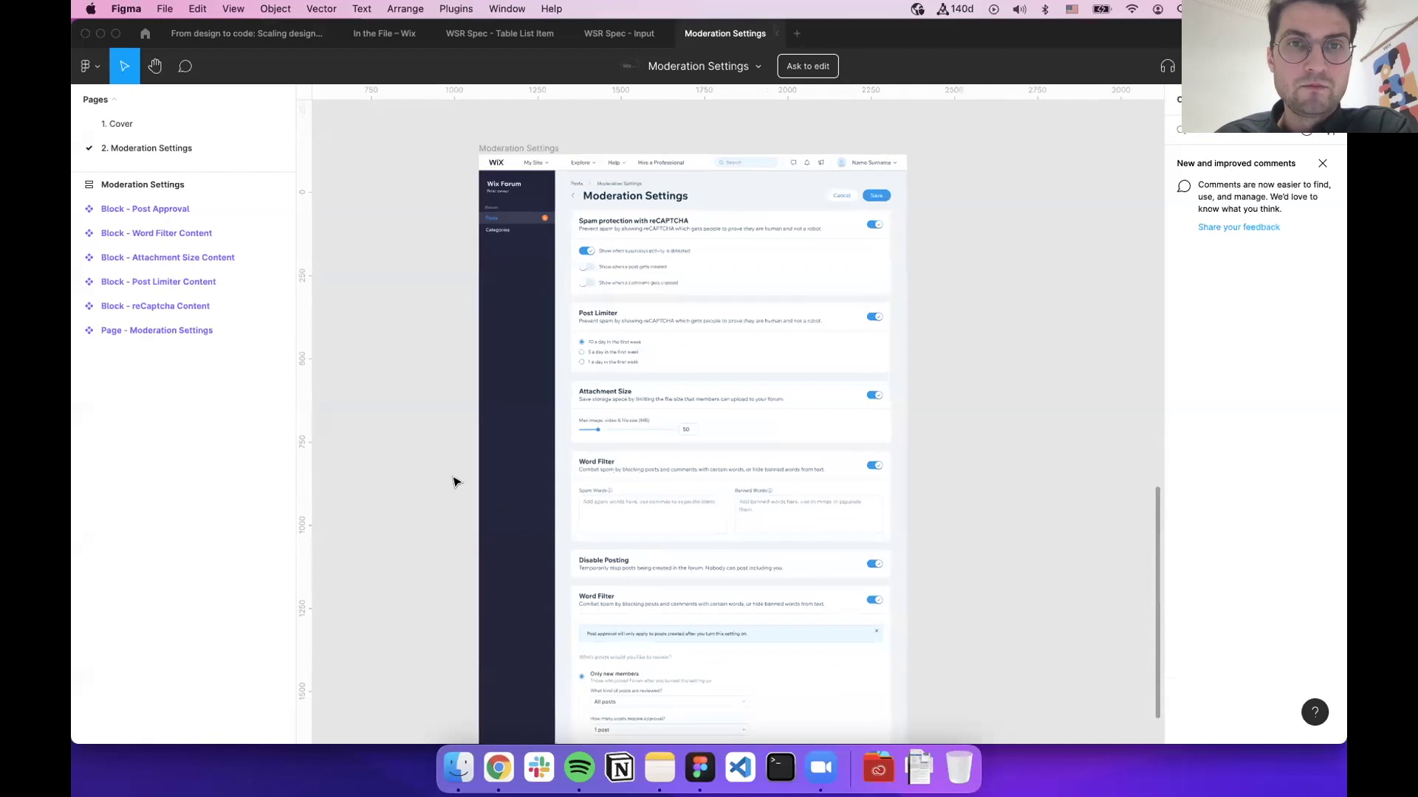
pyautogui.scroll(8, 453, 504)
pyautogui.scroll(5, 476, 407)
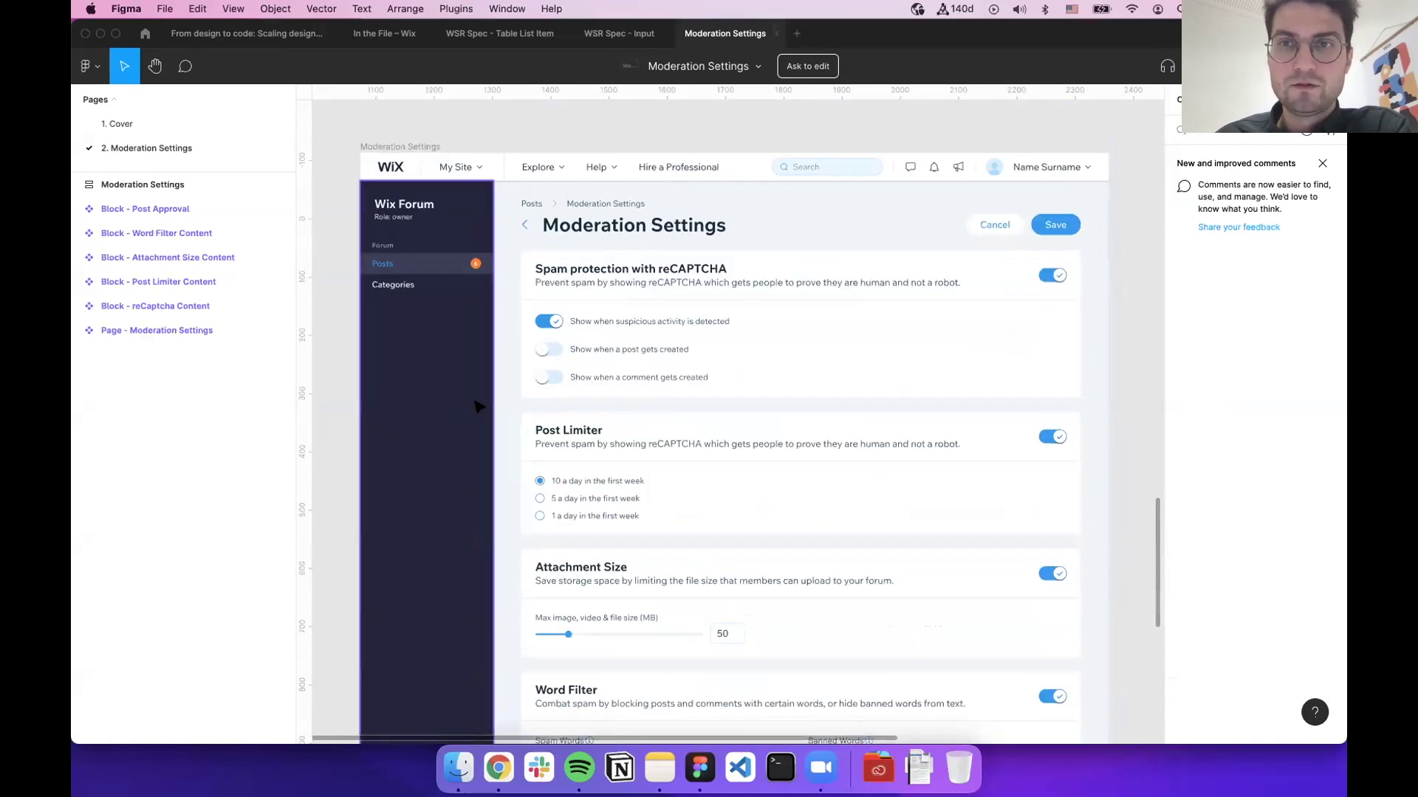
pyautogui.scroll(1, 477, 407)
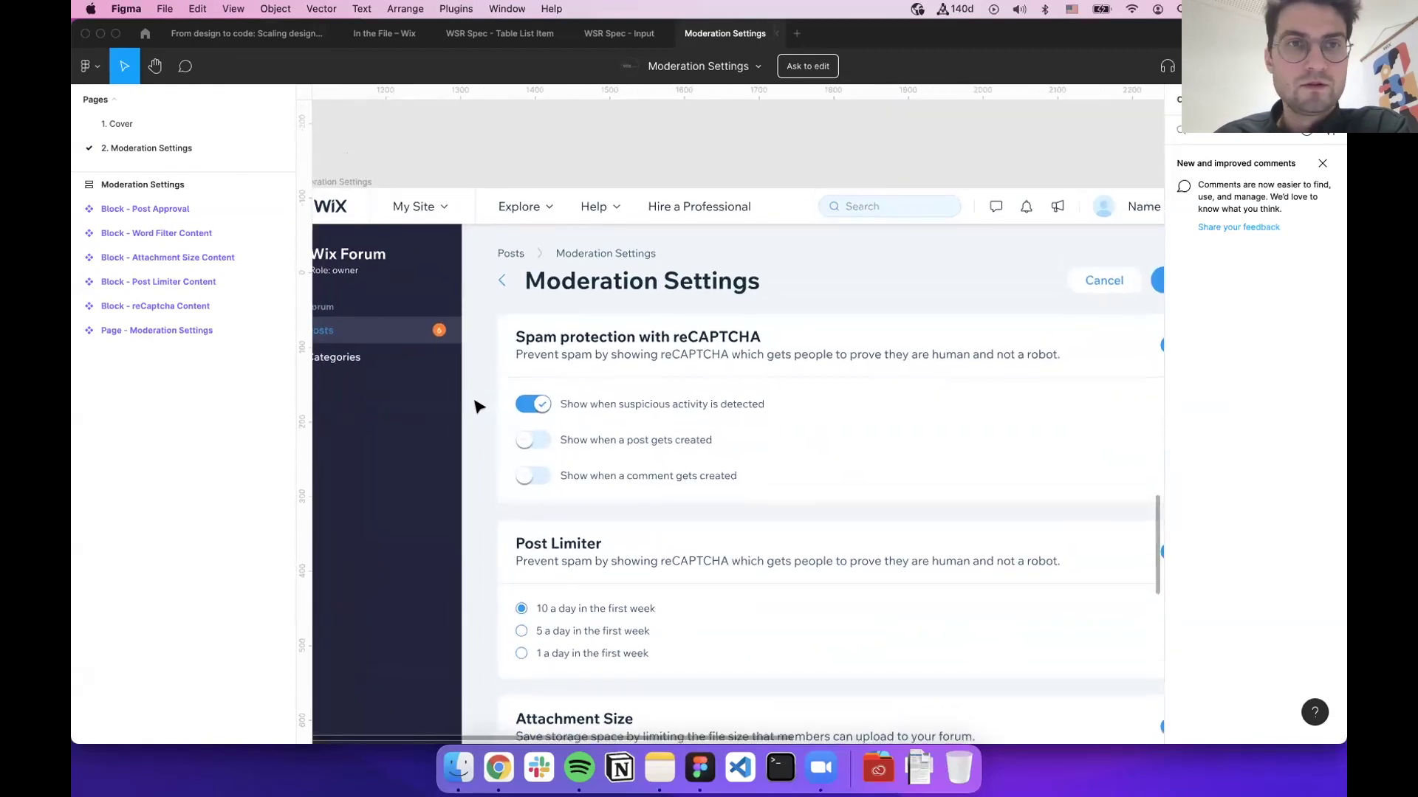
pyautogui.hscroll(-2, 477, 407)
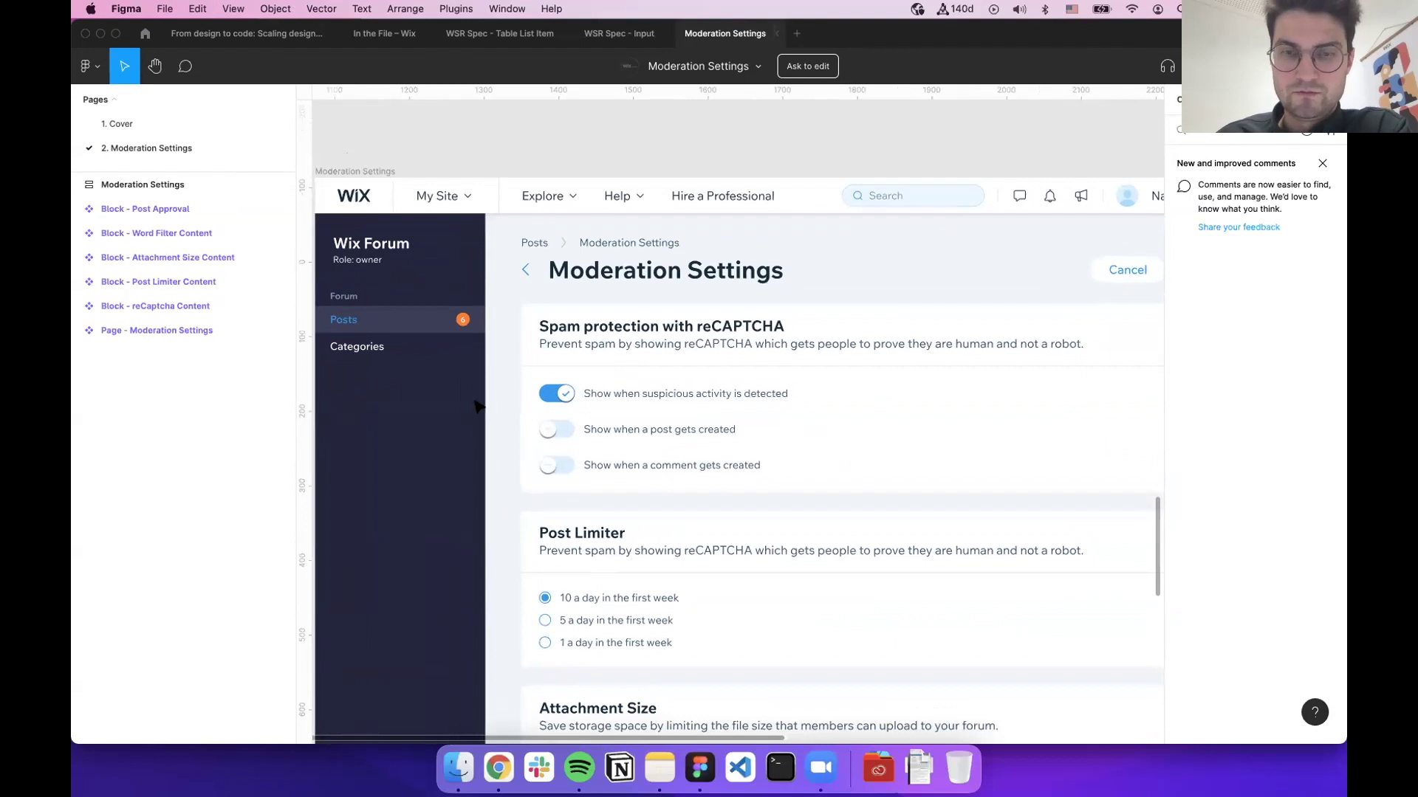
pyautogui.press('super+slash')
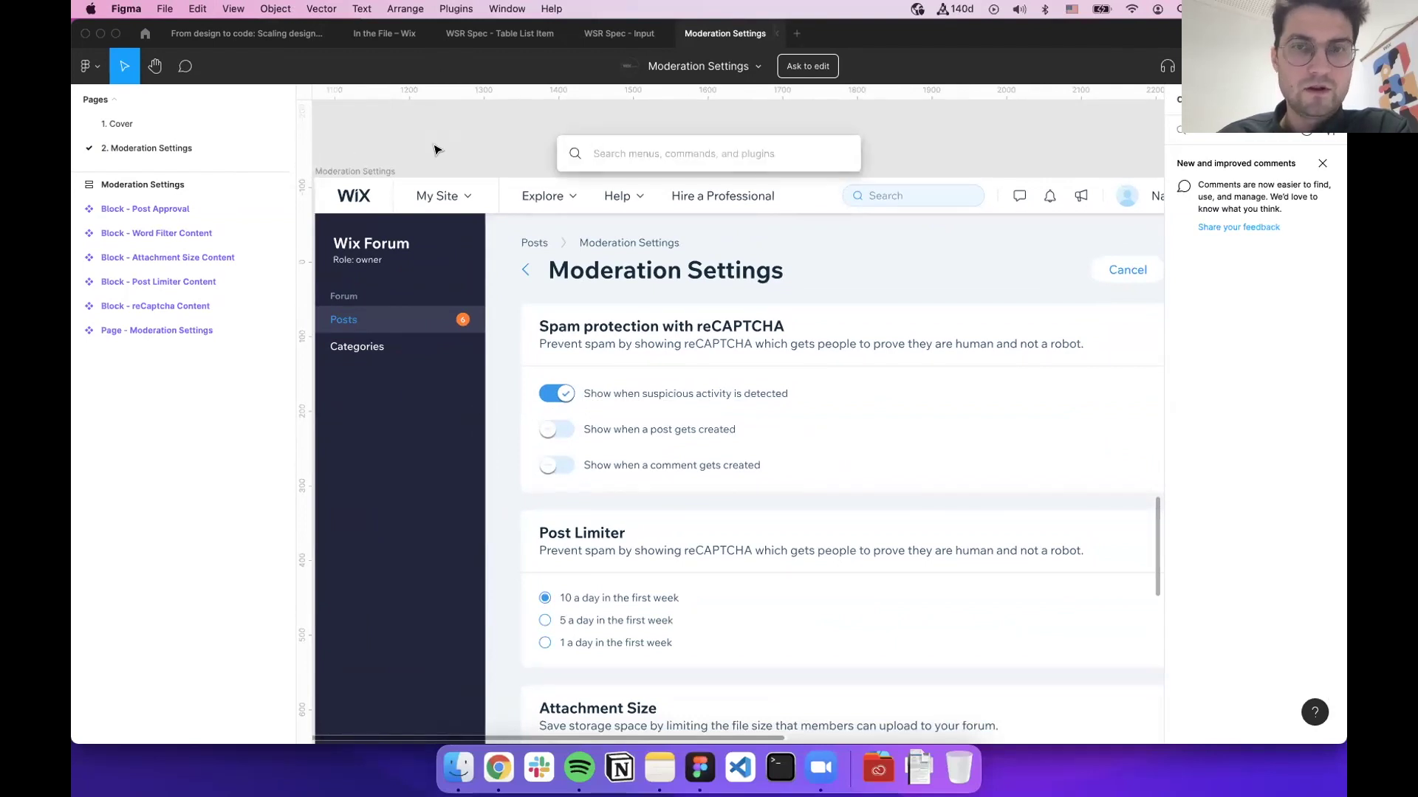
pyautogui.press('Escape')
pyautogui.press('super+backslash')
pyautogui.hscroll(4, 362, 163)
pyautogui.scroll(-2, 362, 162)
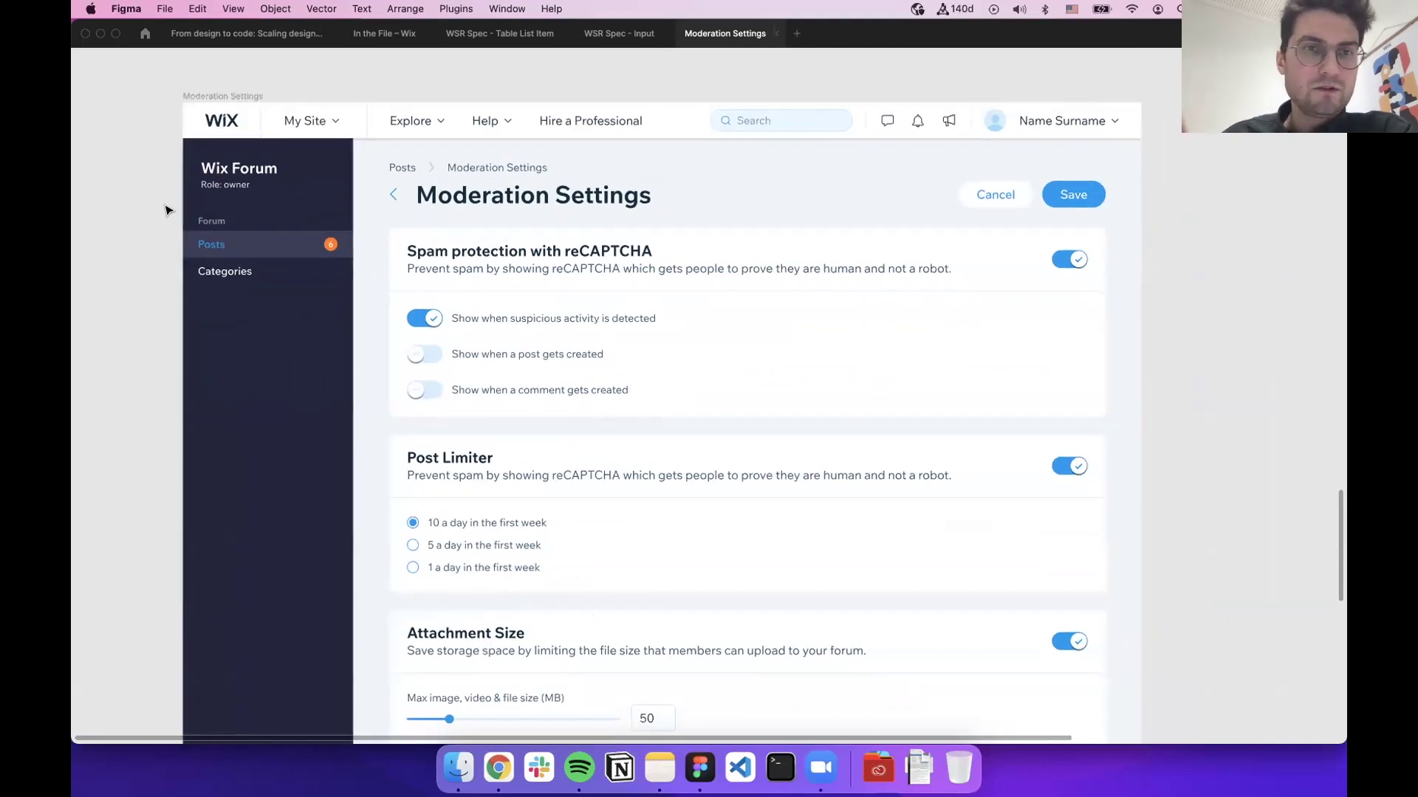
pyautogui.scroll(-8, 586, 535)
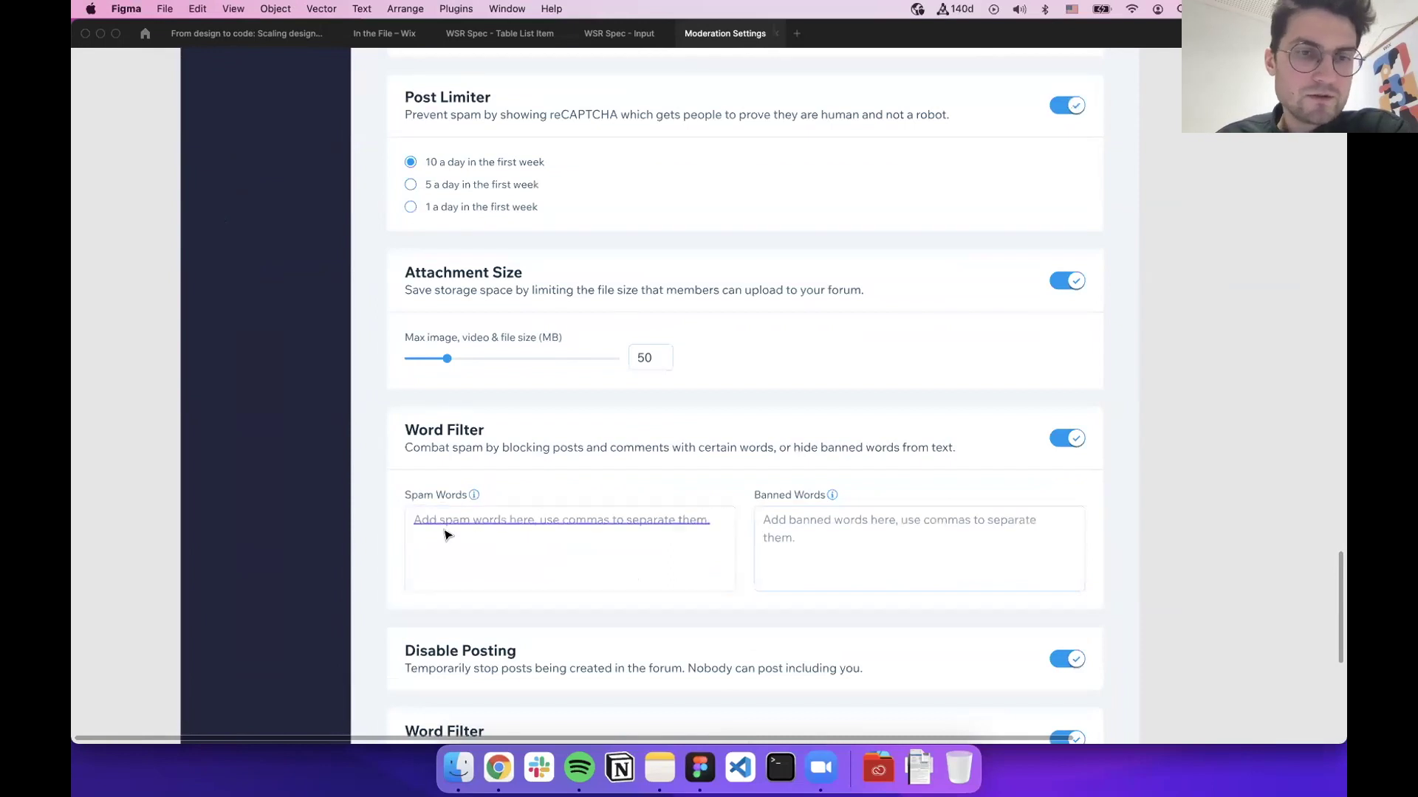
pyautogui.scroll(-5, 446, 539)
pyautogui.scroll(15, 447, 533)
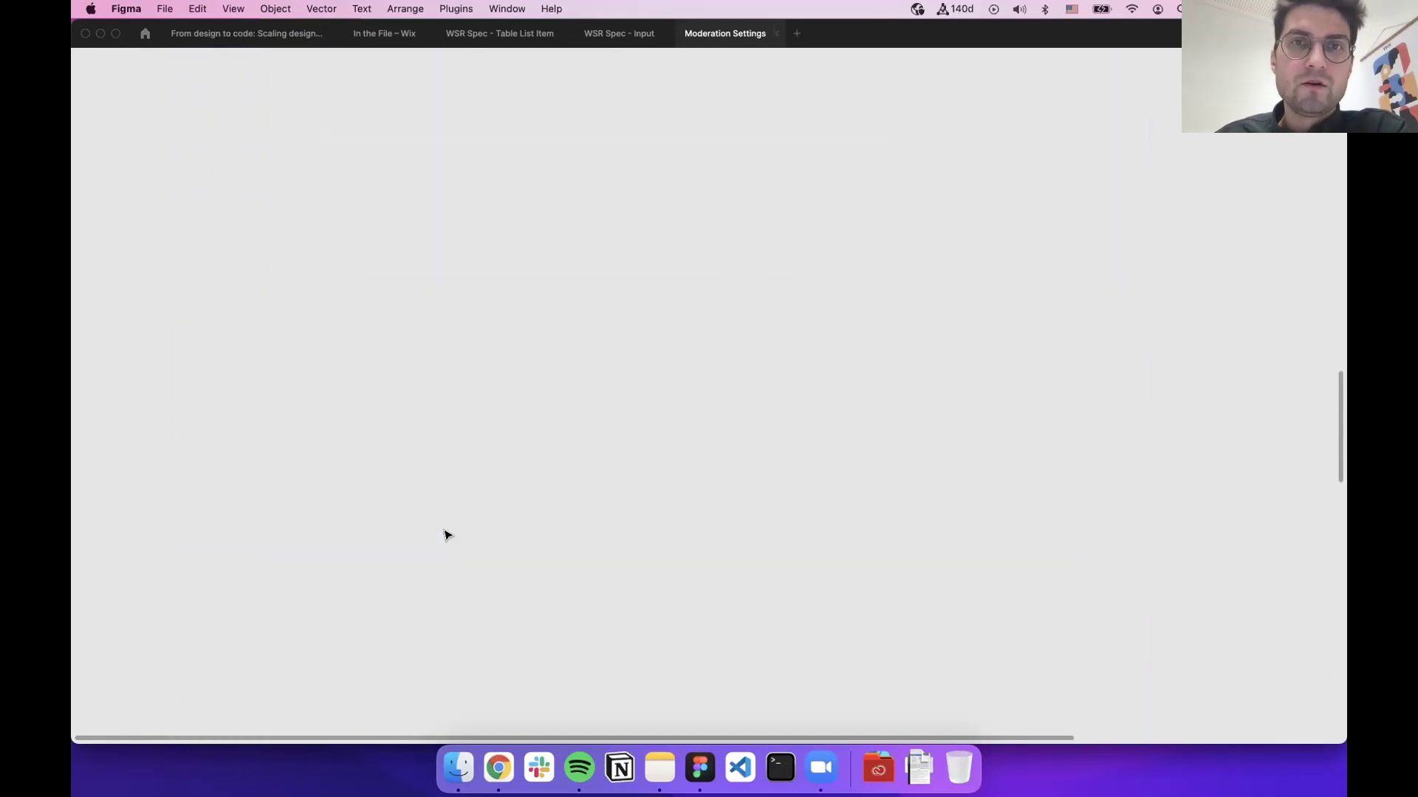
pyautogui.scroll(10, 447, 533)
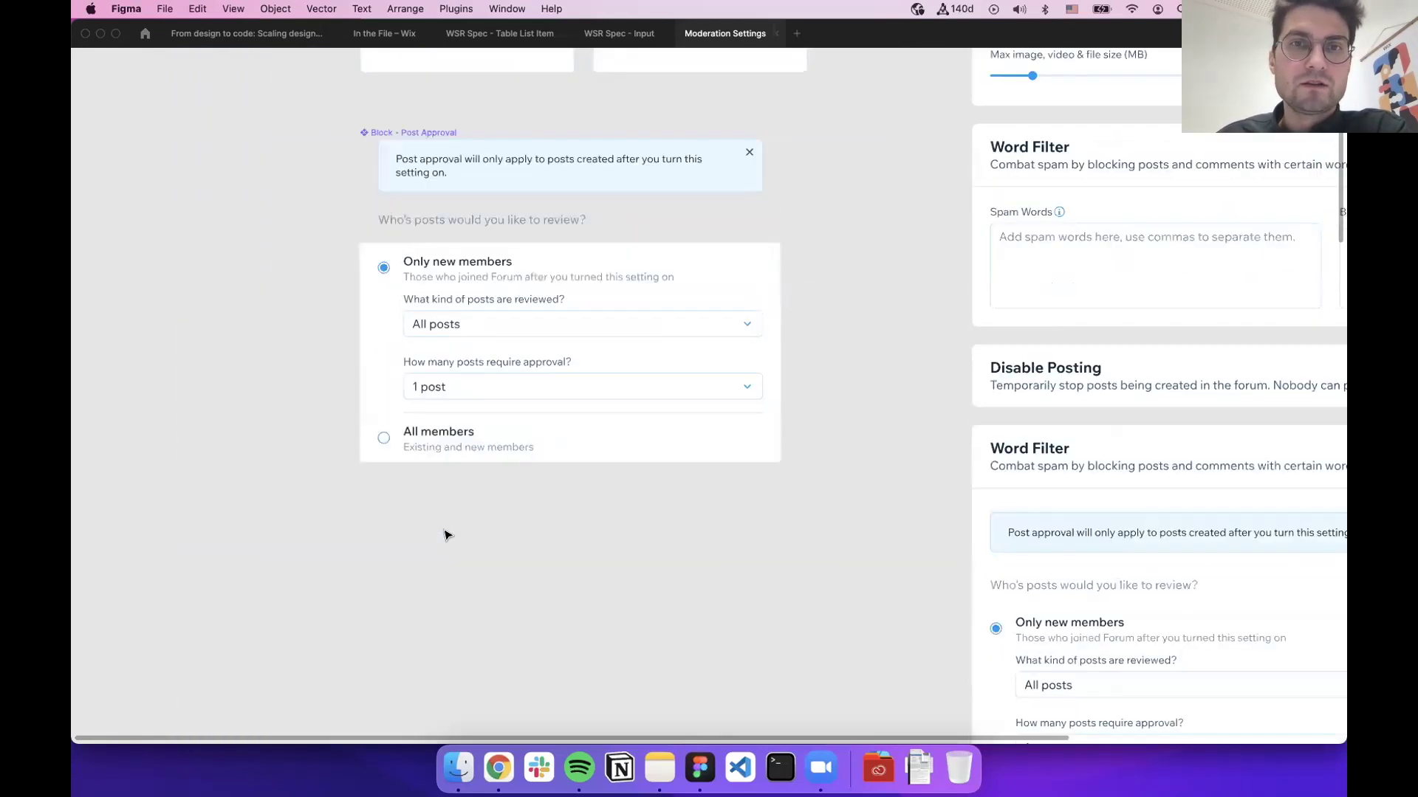
pyautogui.scroll(5, 446, 533)
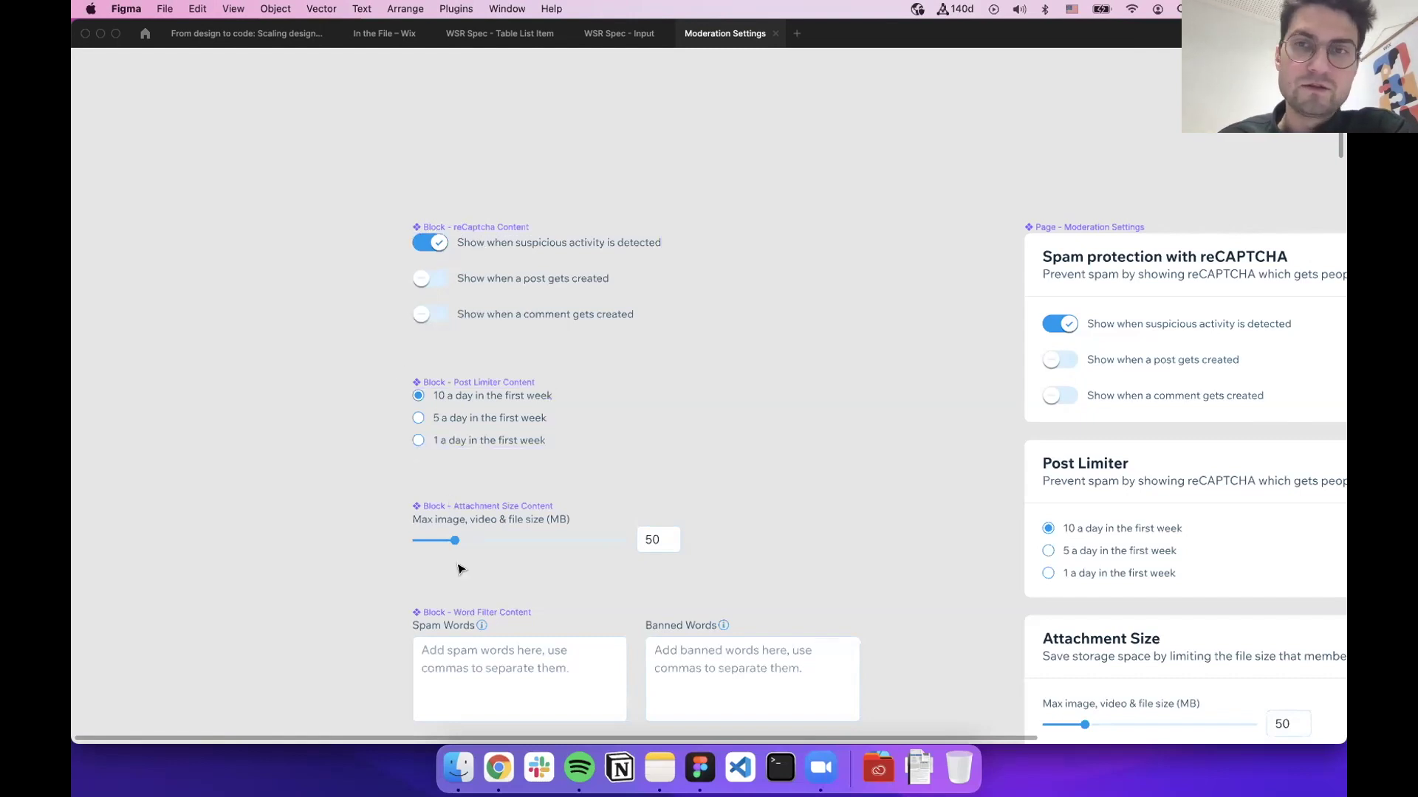
pyautogui.scroll(-10, 456, 570)
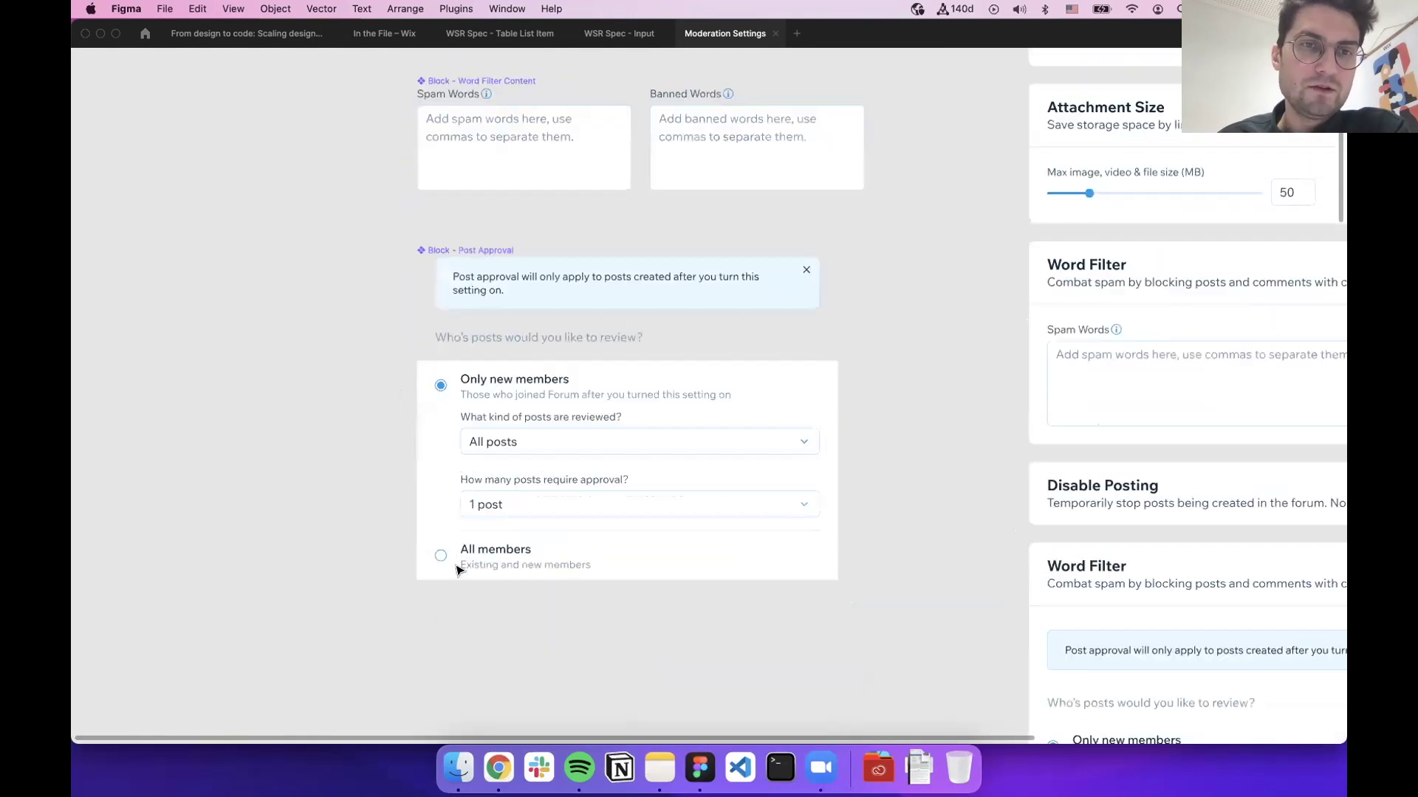
pyautogui.scroll(10, 456, 570)
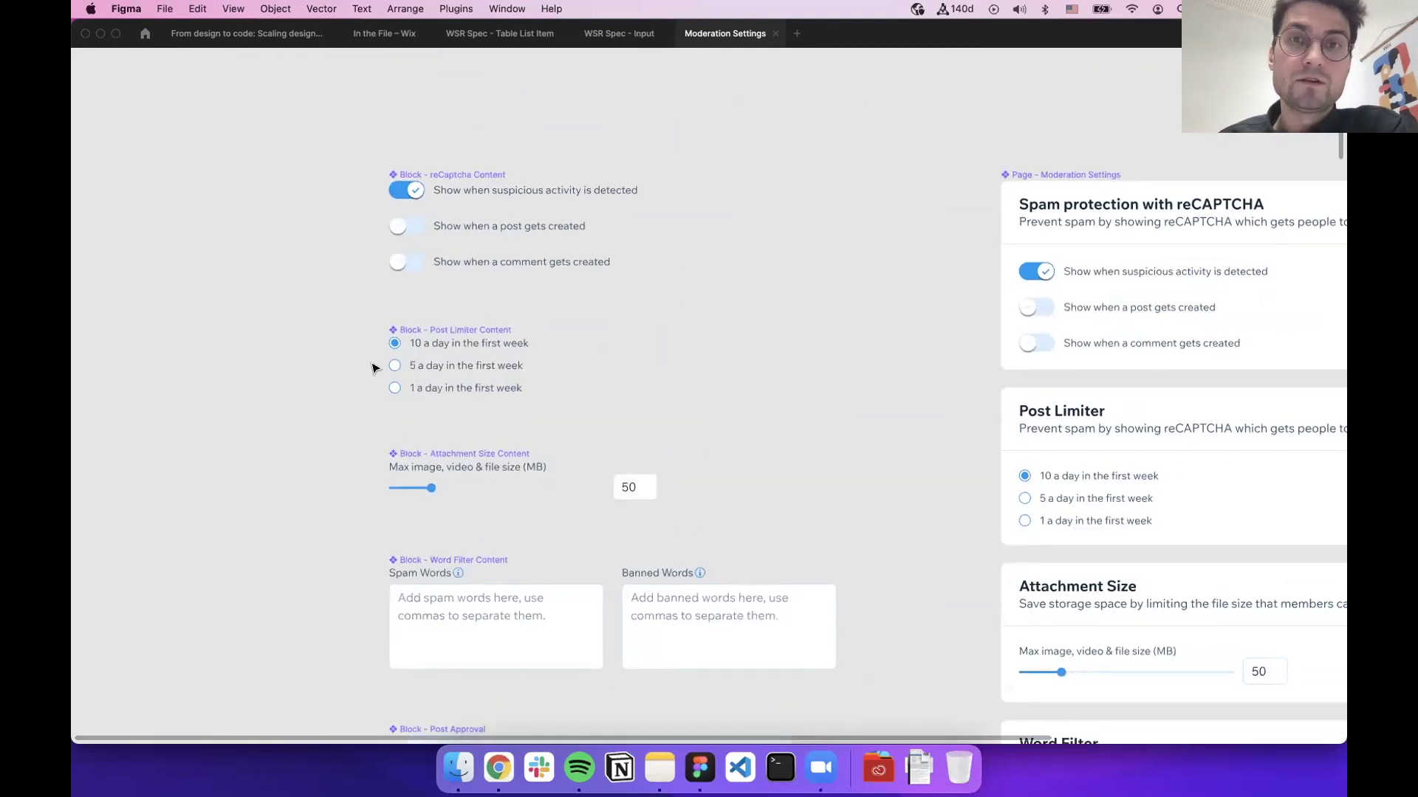
pyautogui.hscroll(1, 599, 330)
pyautogui.hscroll(8, 600, 329)
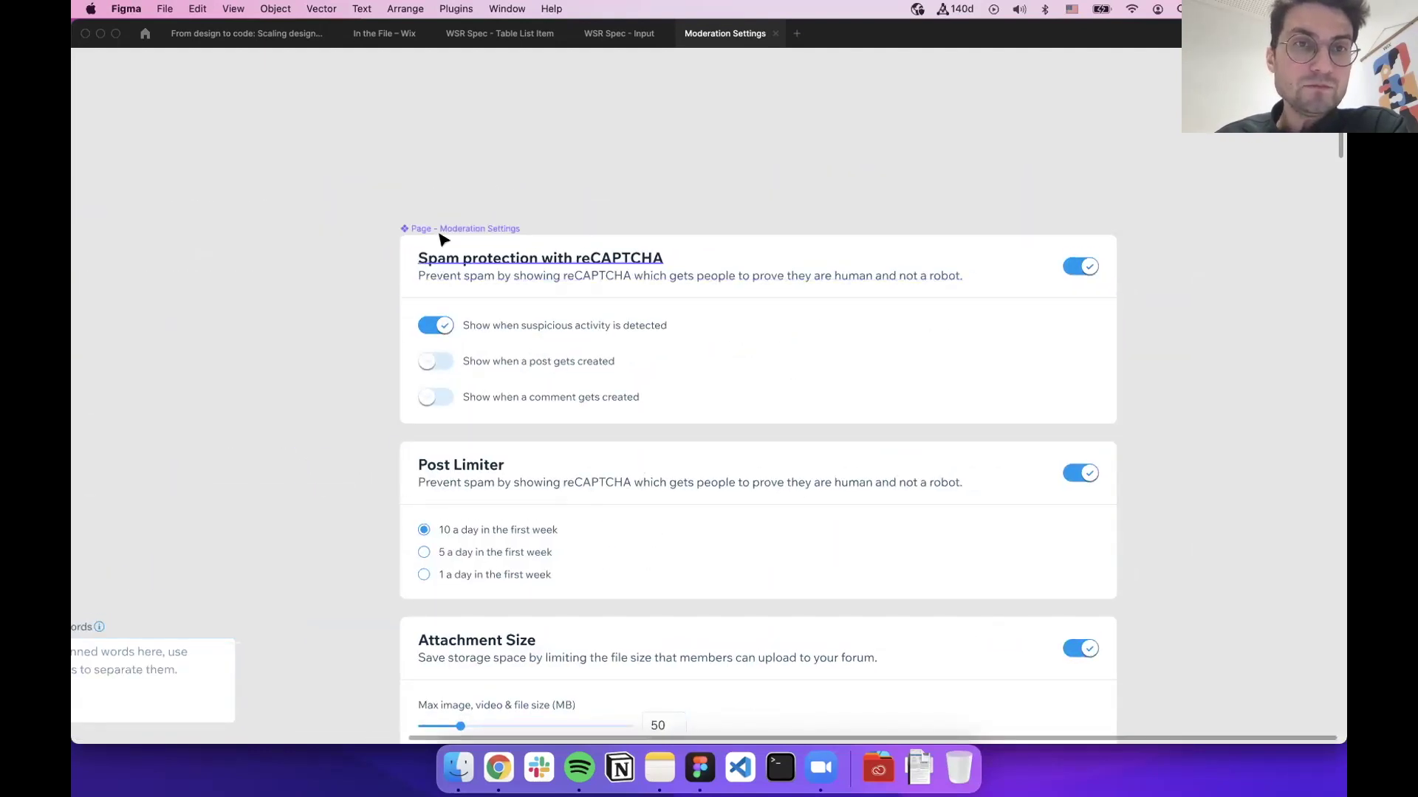
pyautogui.scroll(-10, 381, 458)
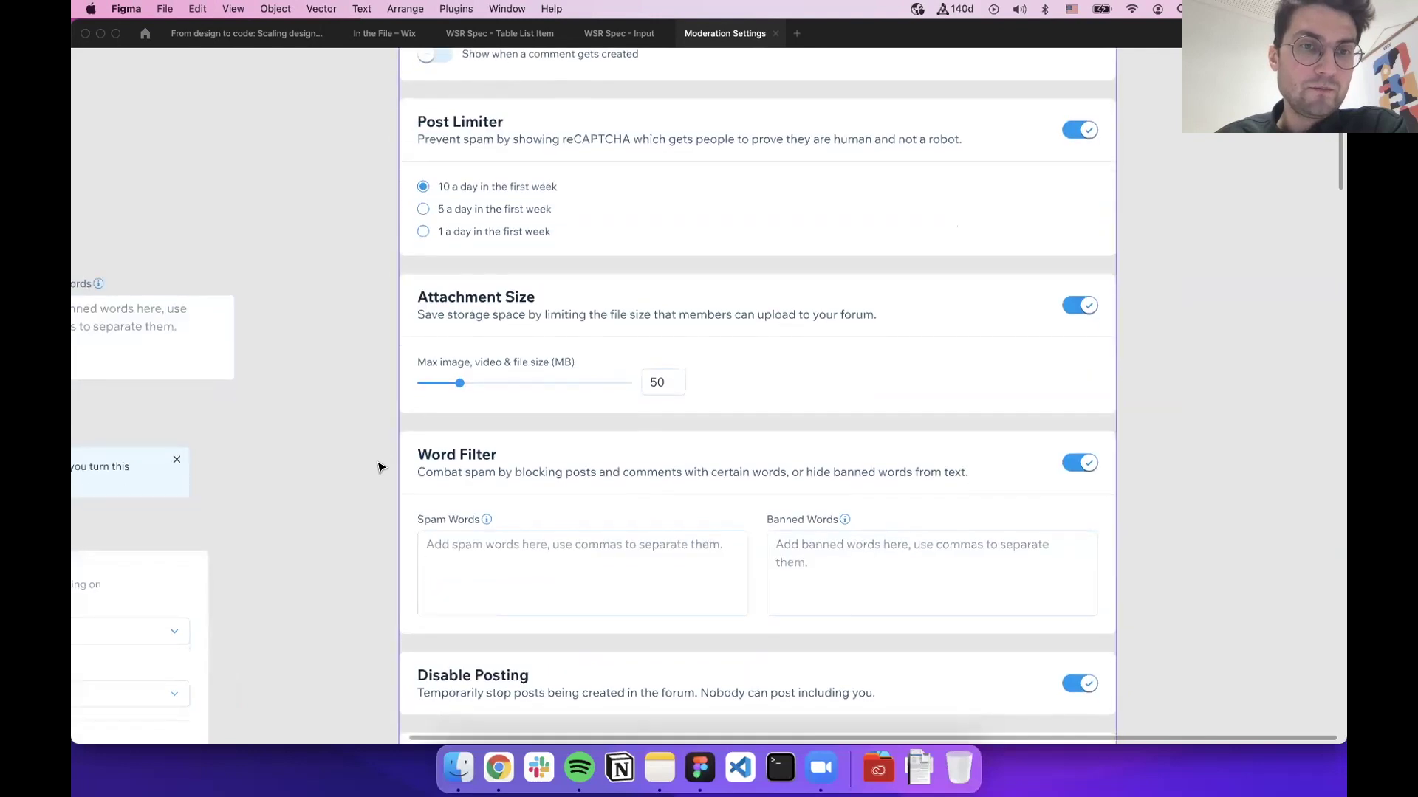
pyautogui.scroll(-4, 379, 465)
pyautogui.scroll(15, 380, 465)
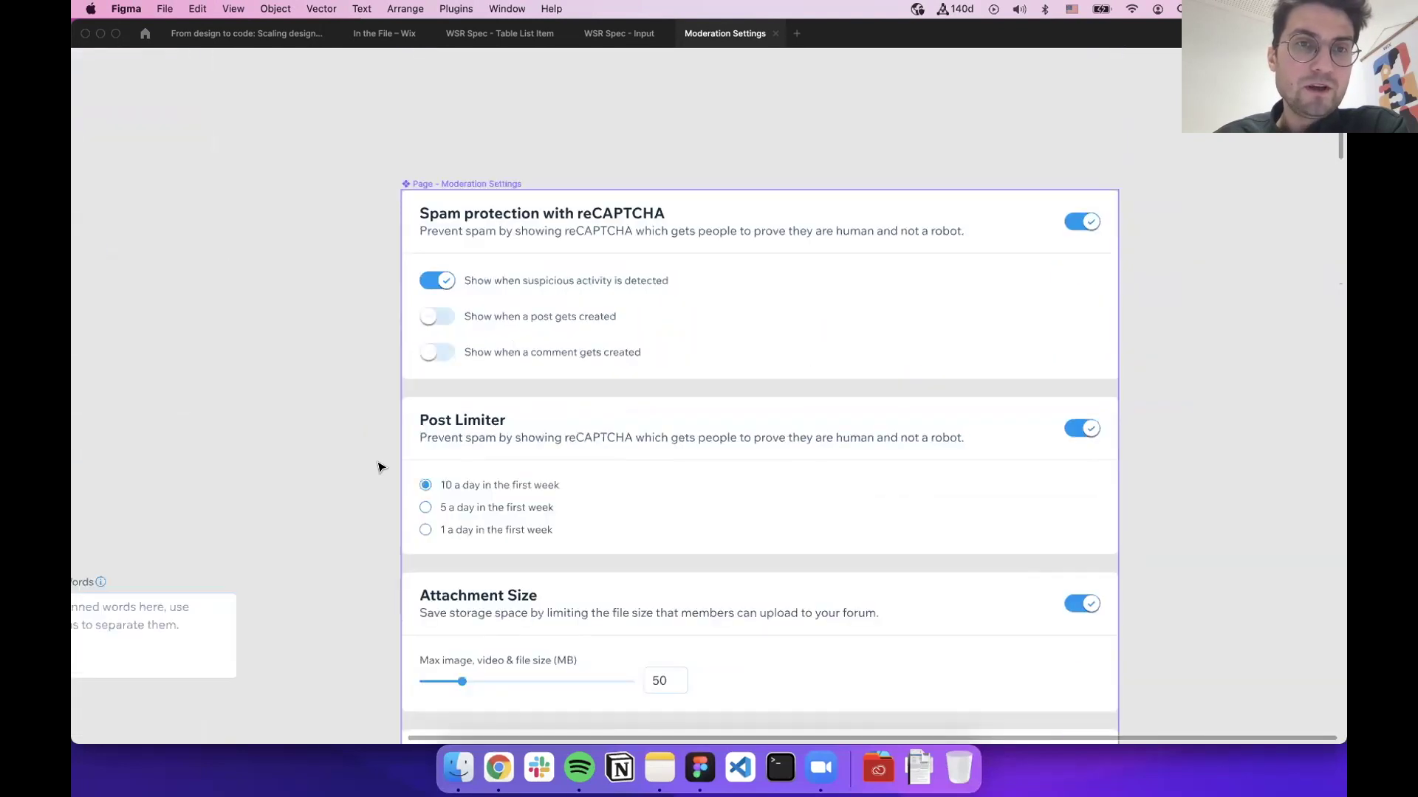
pyautogui.scroll(-10, 370, 522)
pyautogui.hscroll(-10, 370, 522)
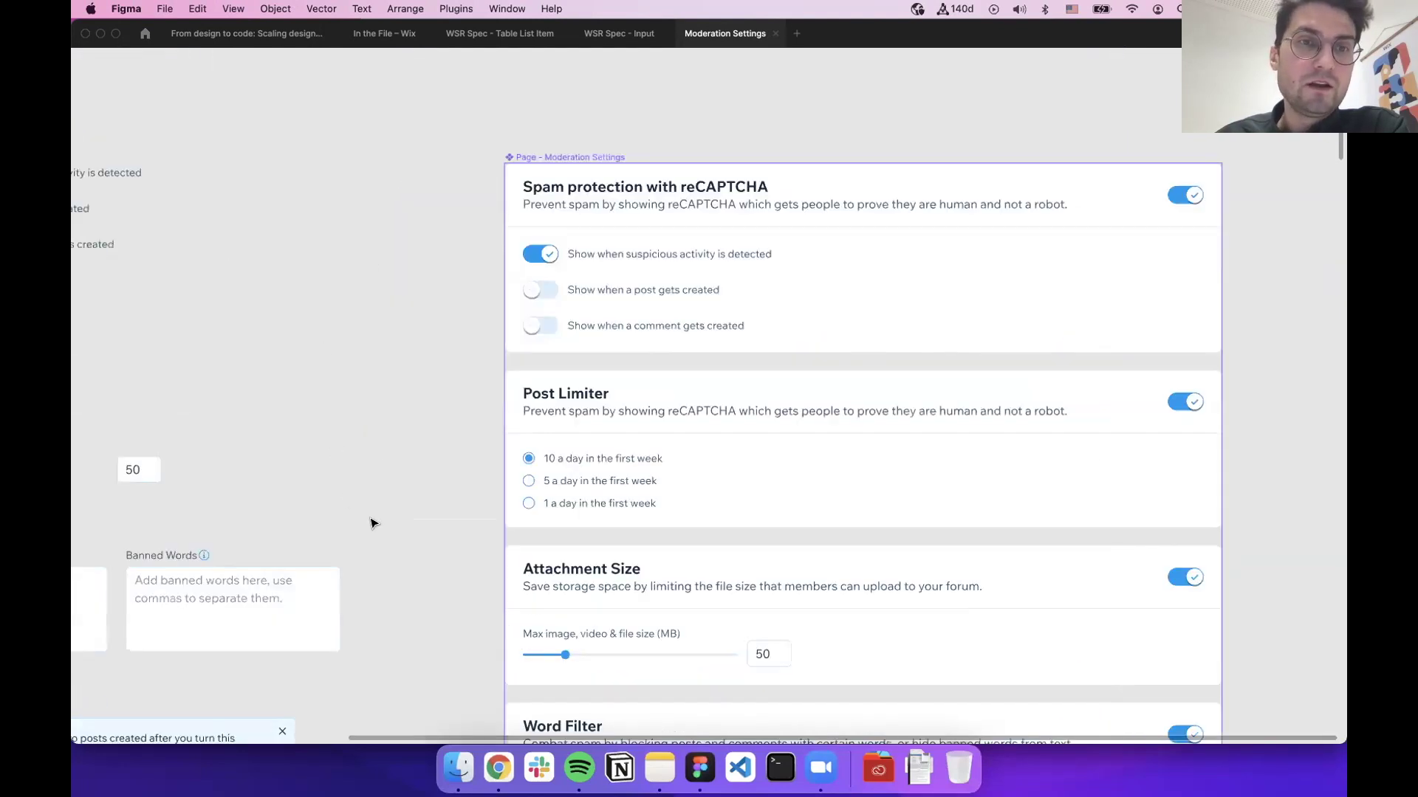
pyautogui.scroll(-8, 371, 523)
pyautogui.hscroll(10, 372, 524)
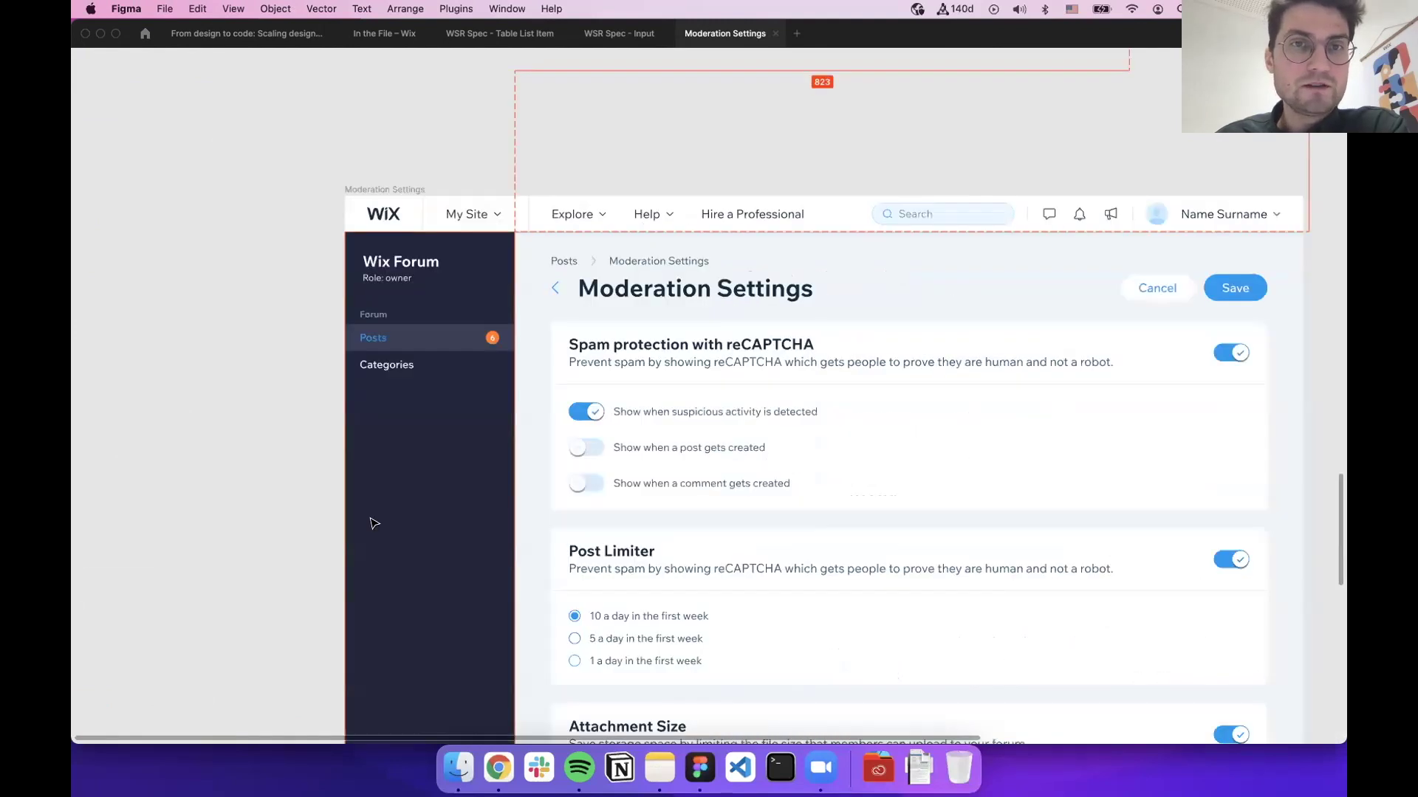
pyautogui.hscroll(2, 473, 229)
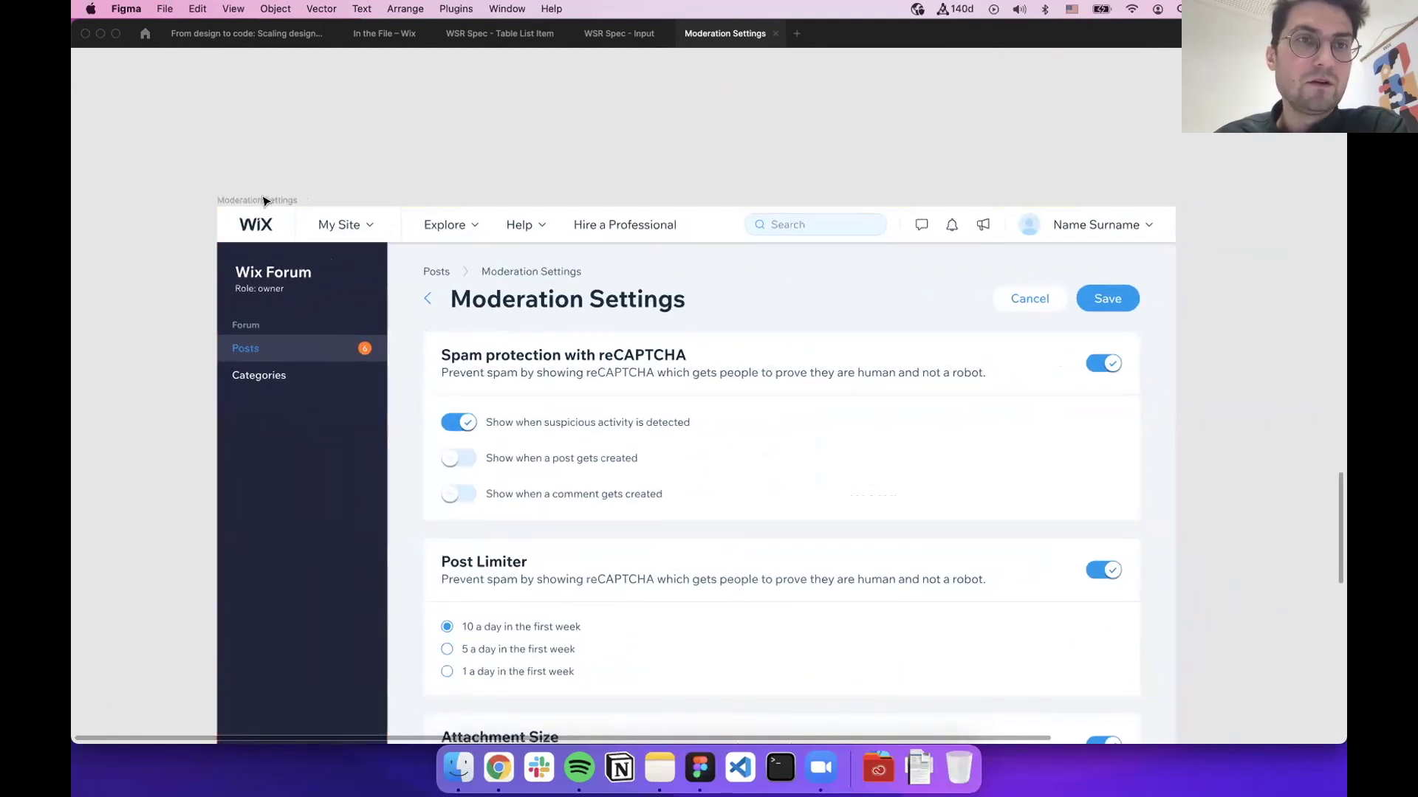
# Select the Spam protection card, restore the UI panels, and select the Page - Moderation Settings layer
pyautogui.press('alt')
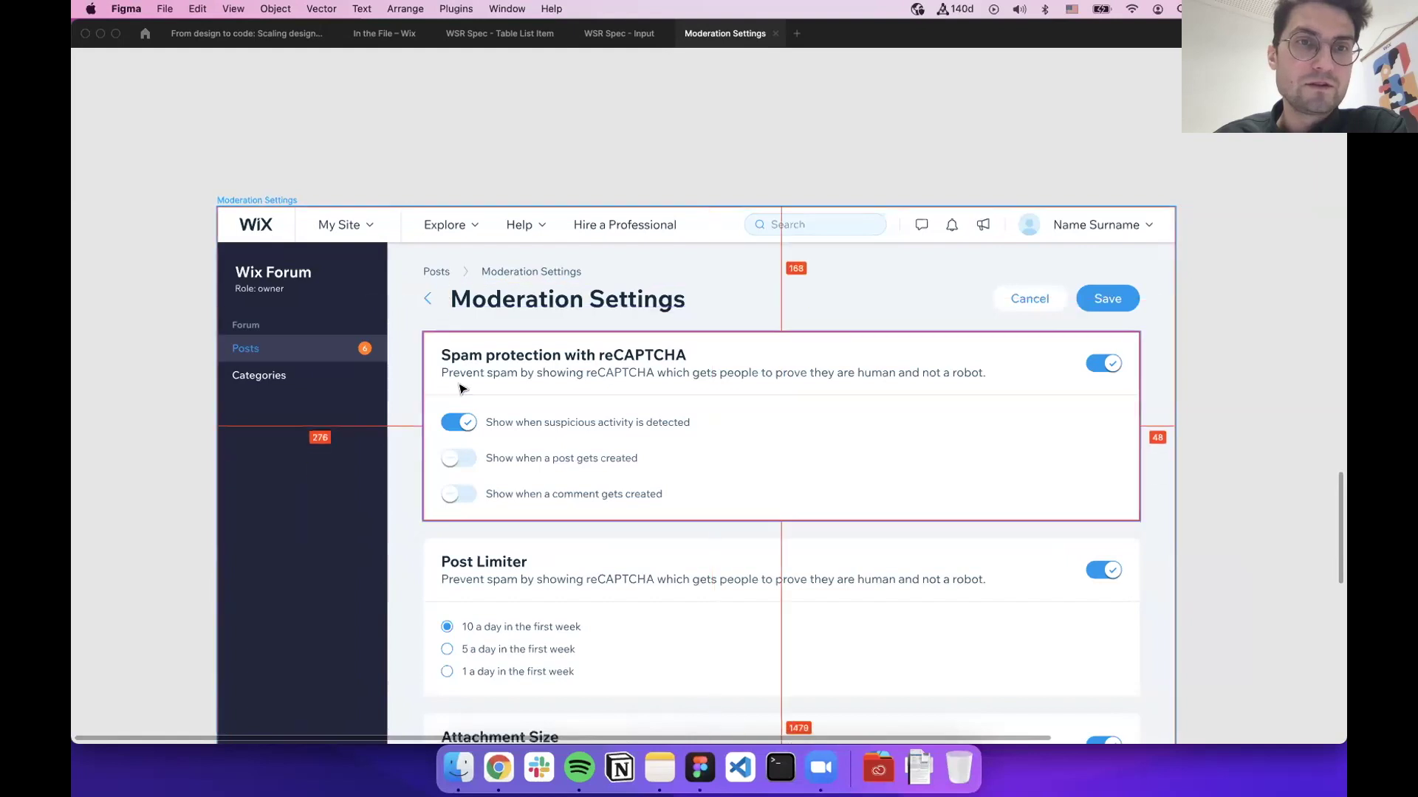
pyautogui.click(427, 358)
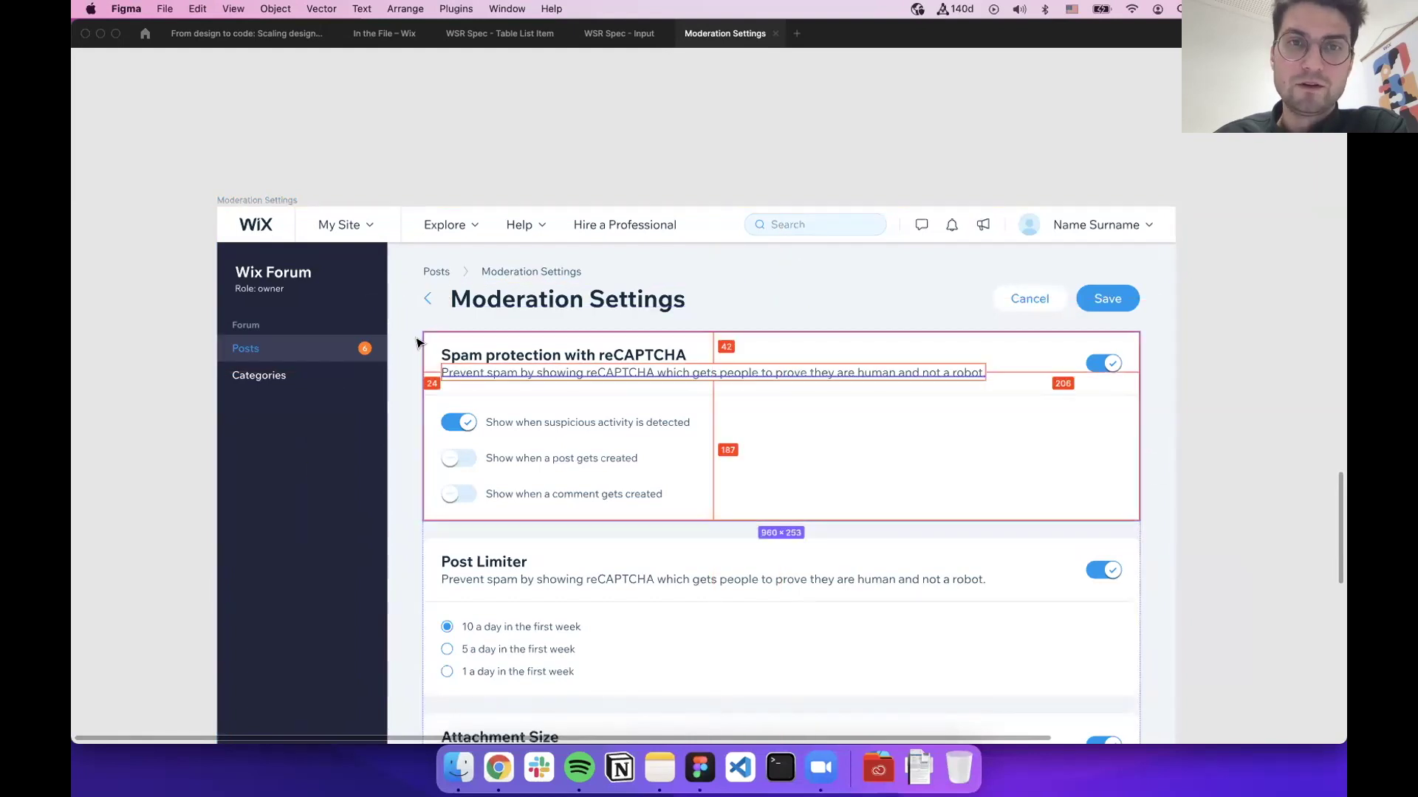
pyautogui.press('super+backslash')
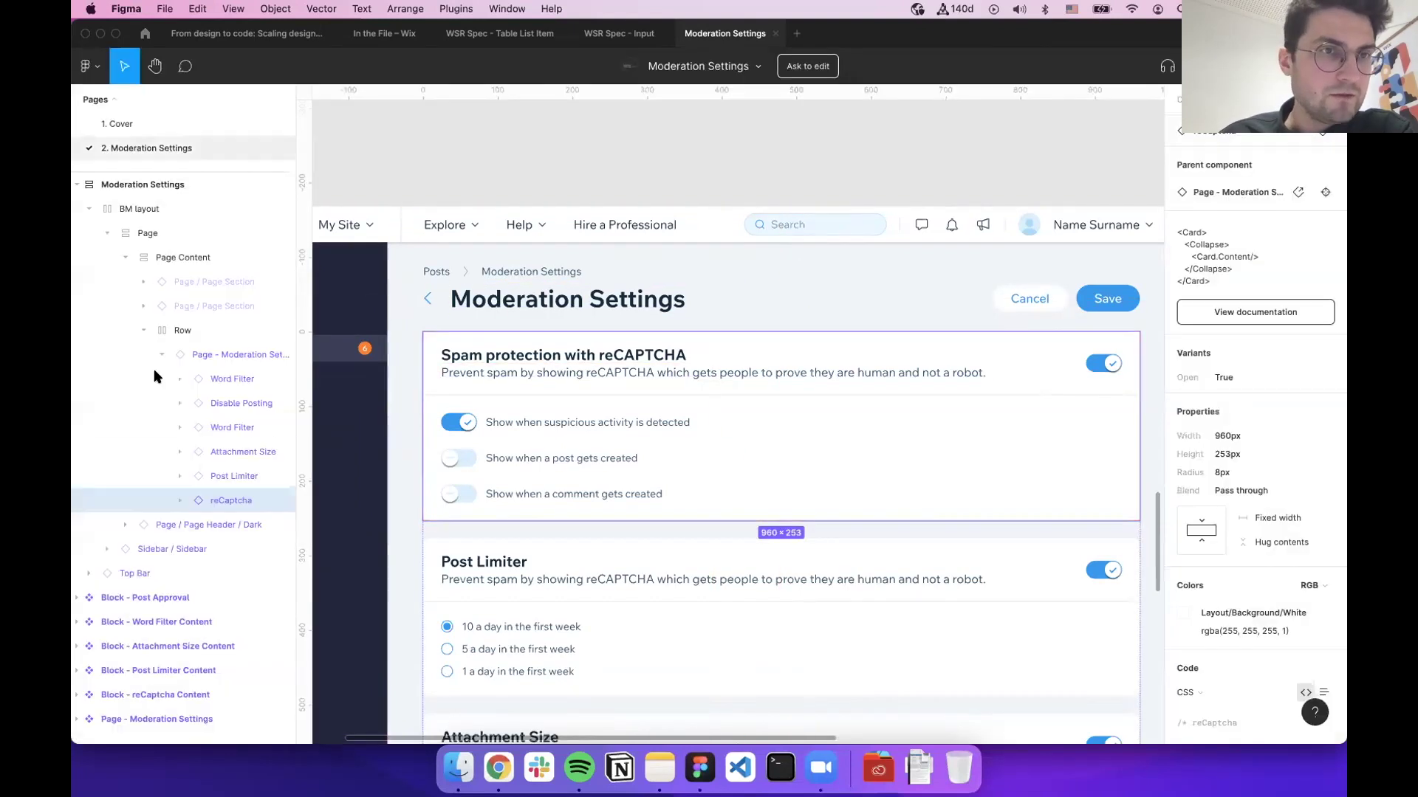
pyautogui.click(190, 355)
# Measure spacing around the page component, scroll its nested blocks, then clear the selection
pyautogui.press('alt')
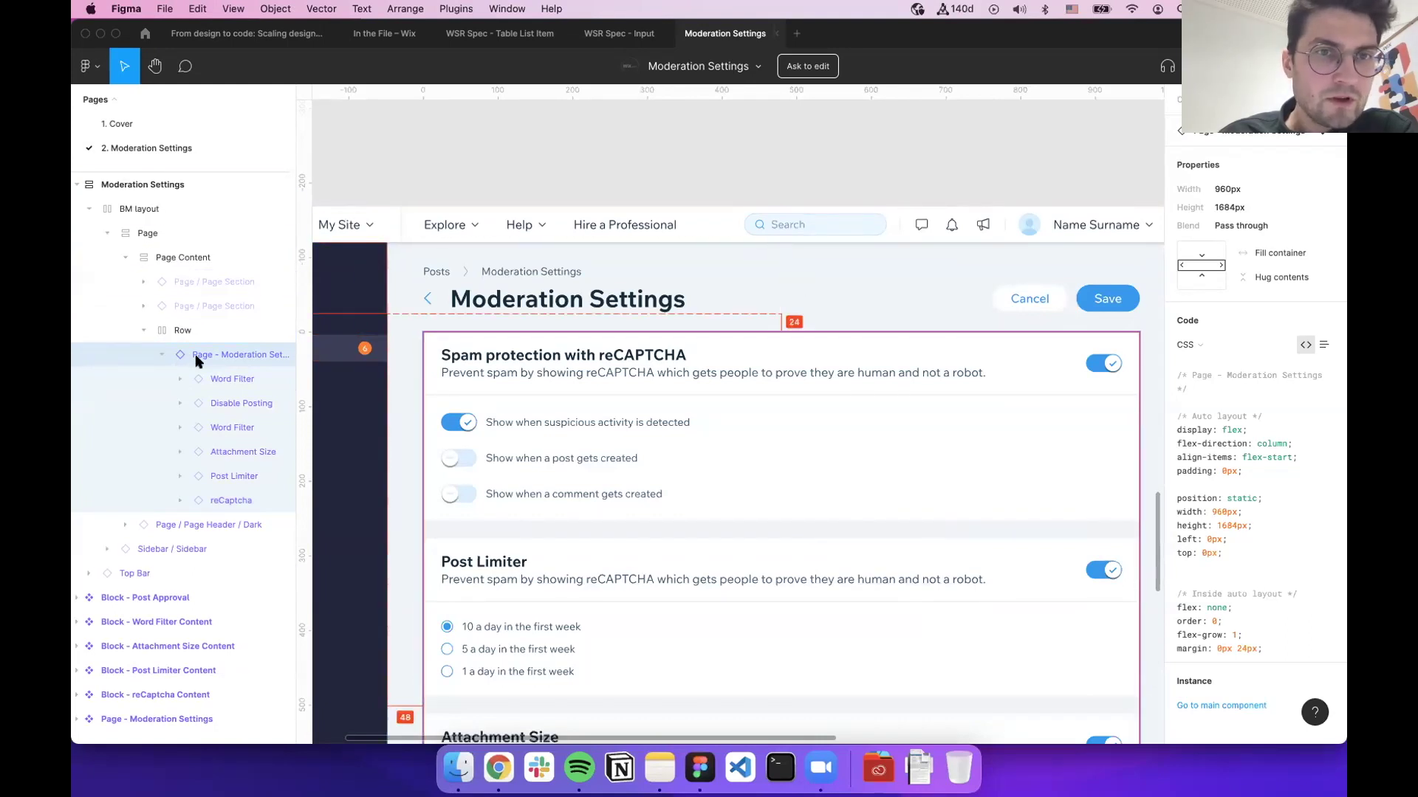
pyautogui.hscroll(-3, 576, 386)
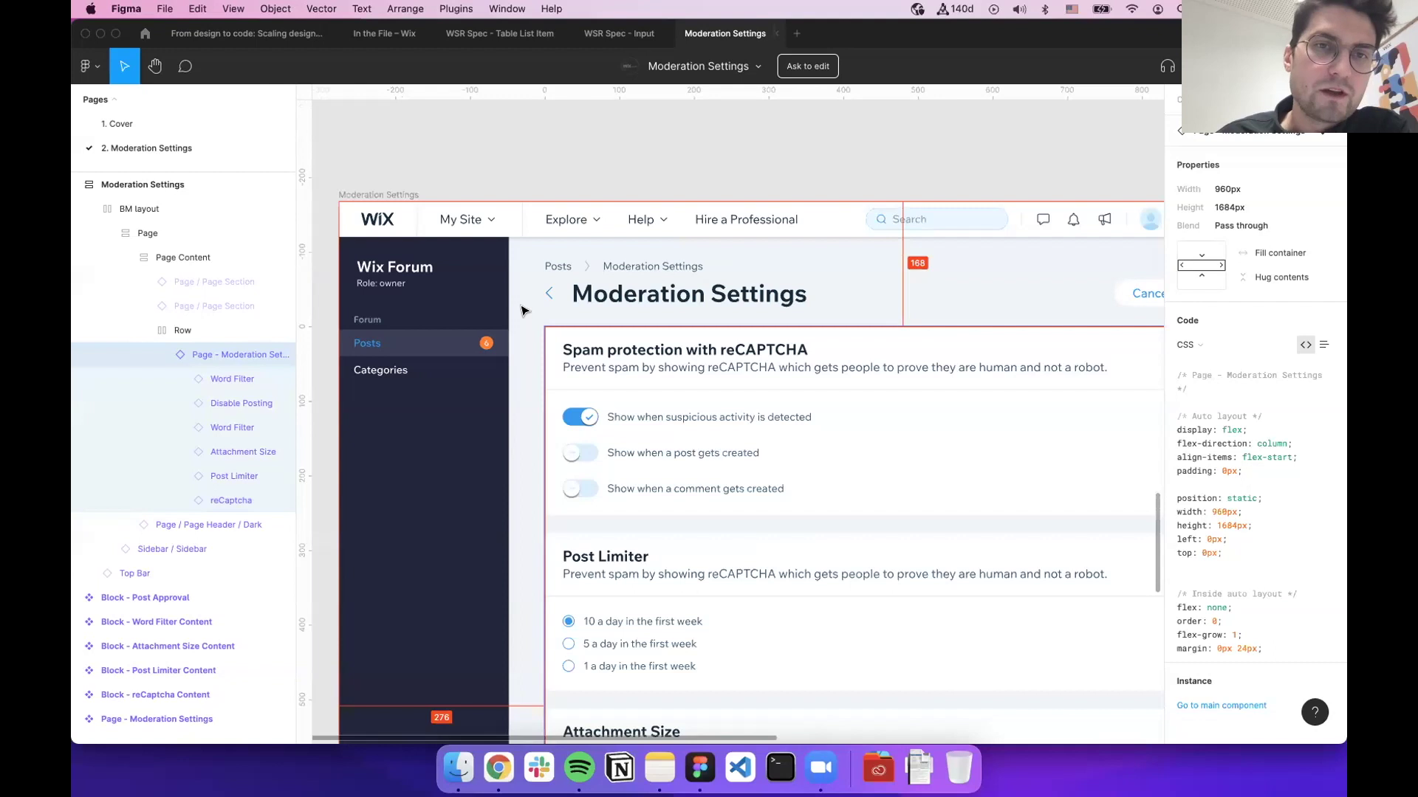
pyautogui.scroll(-5, 521, 311)
pyautogui.scroll(3, 524, 345)
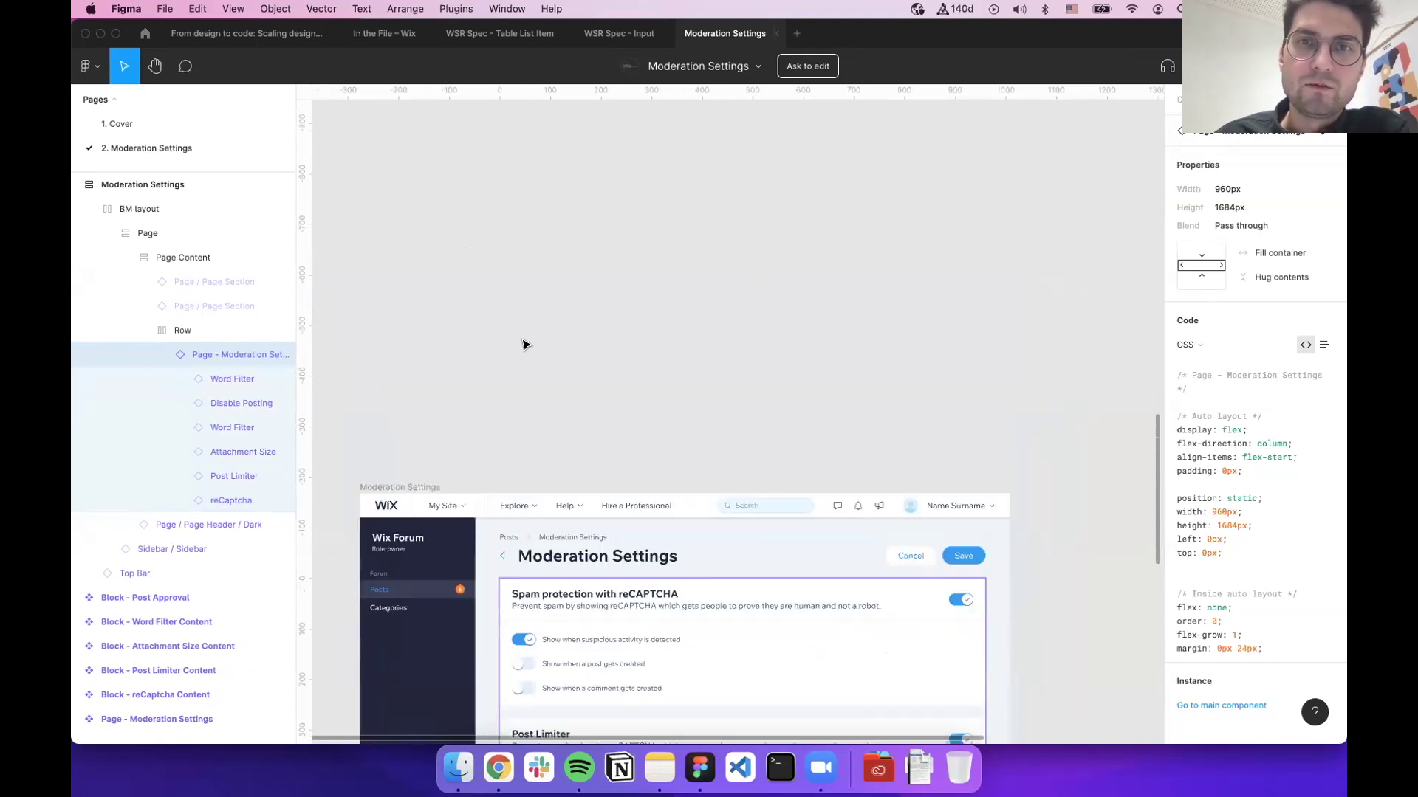
pyautogui.scroll(15, 649, 266)
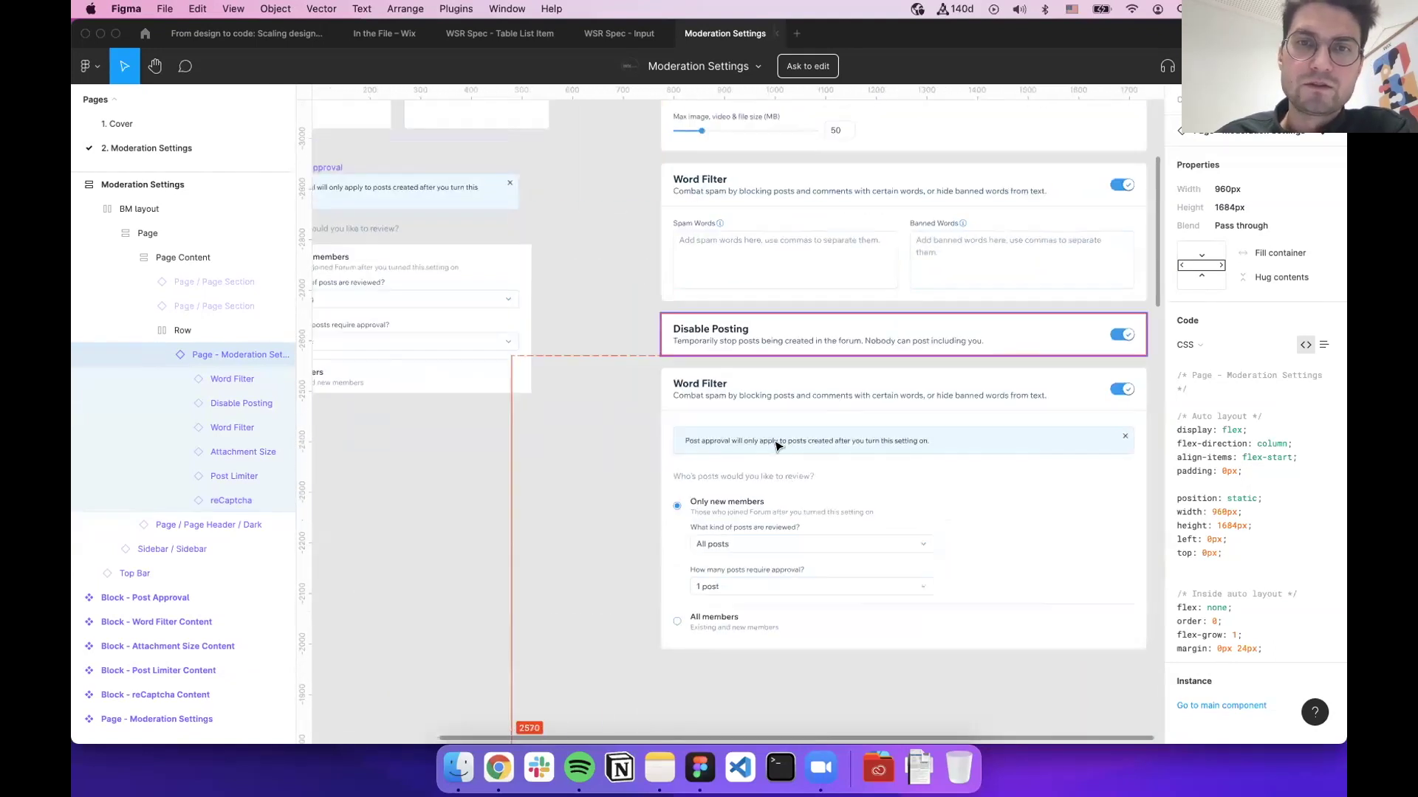
pyautogui.scroll(-15, 696, 530)
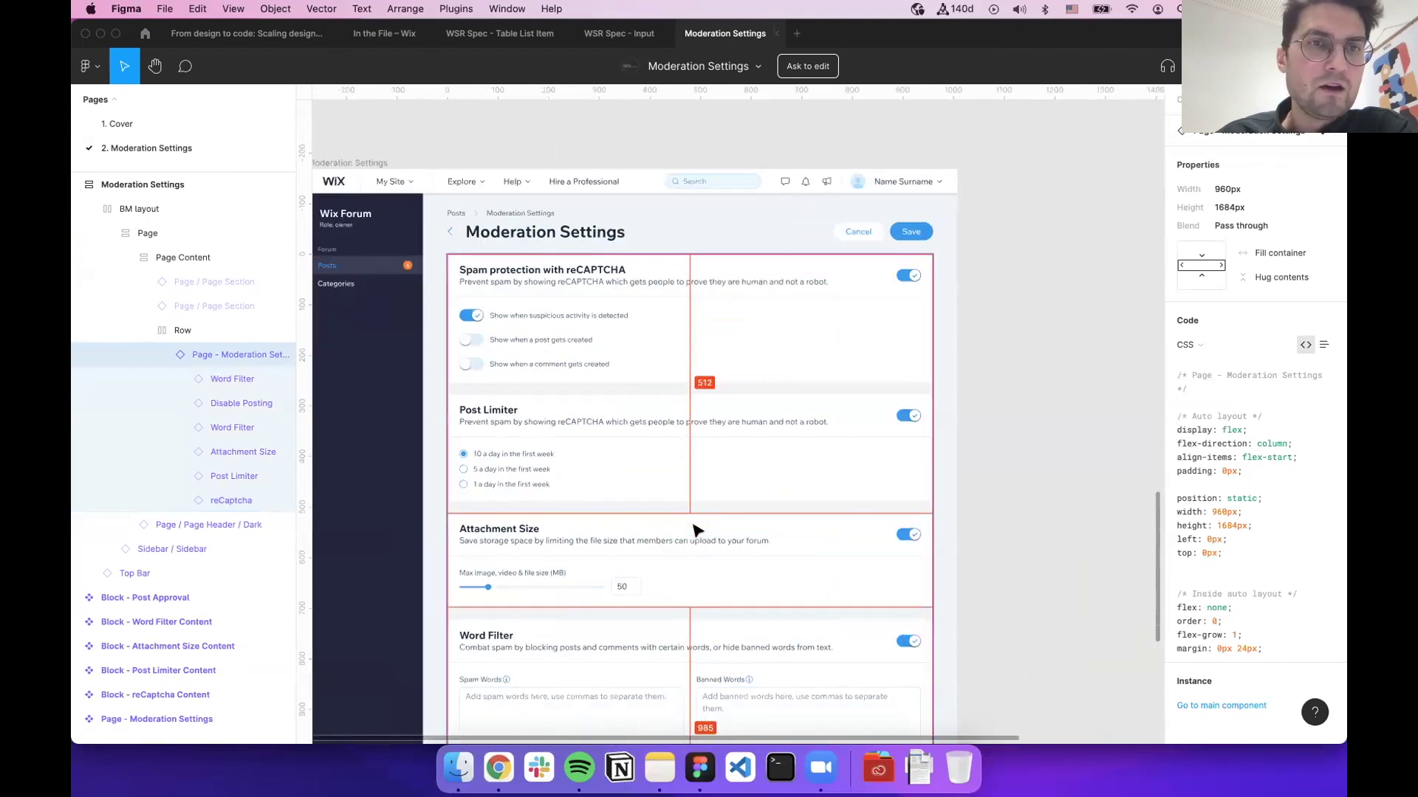
pyautogui.hscroll(-3, 696, 529)
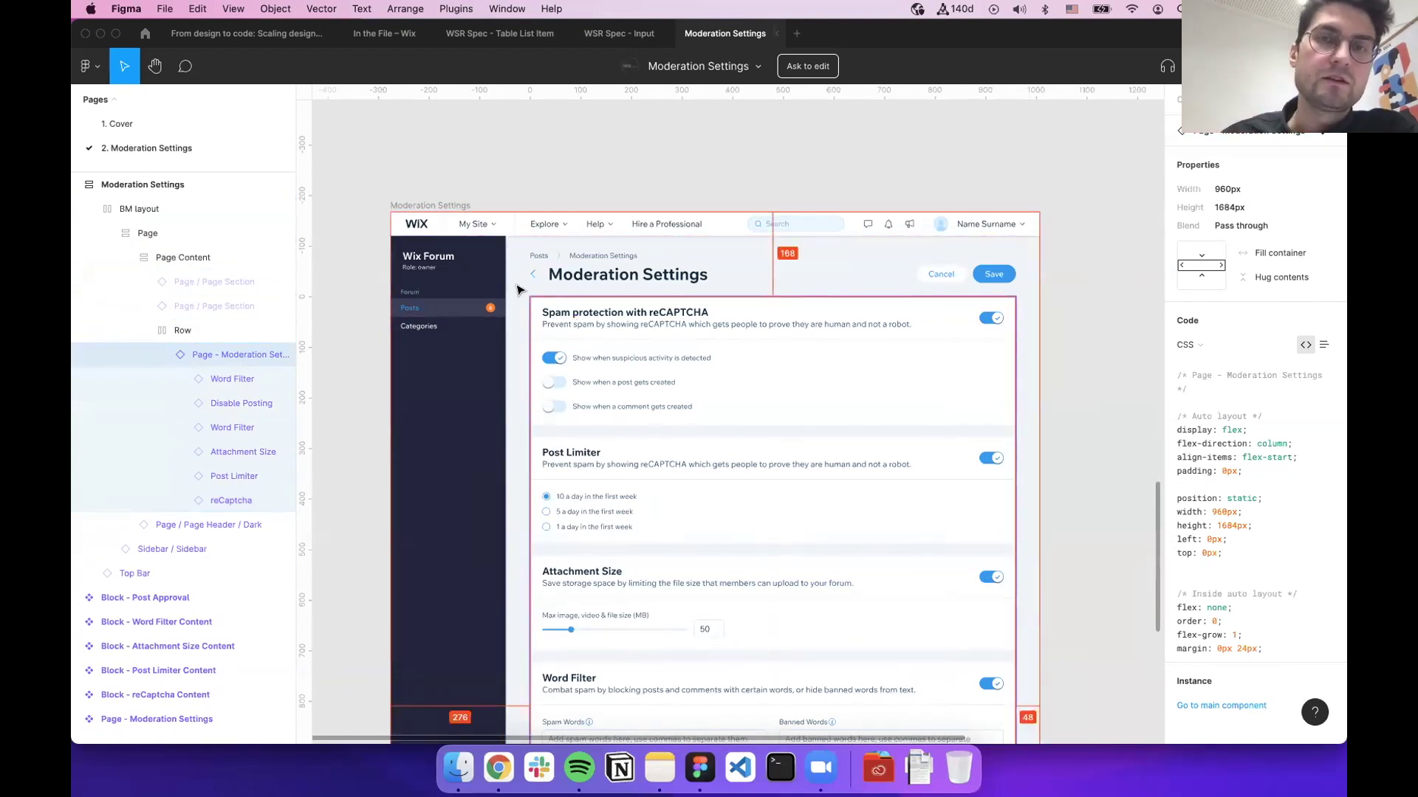
pyautogui.click(390, 148)
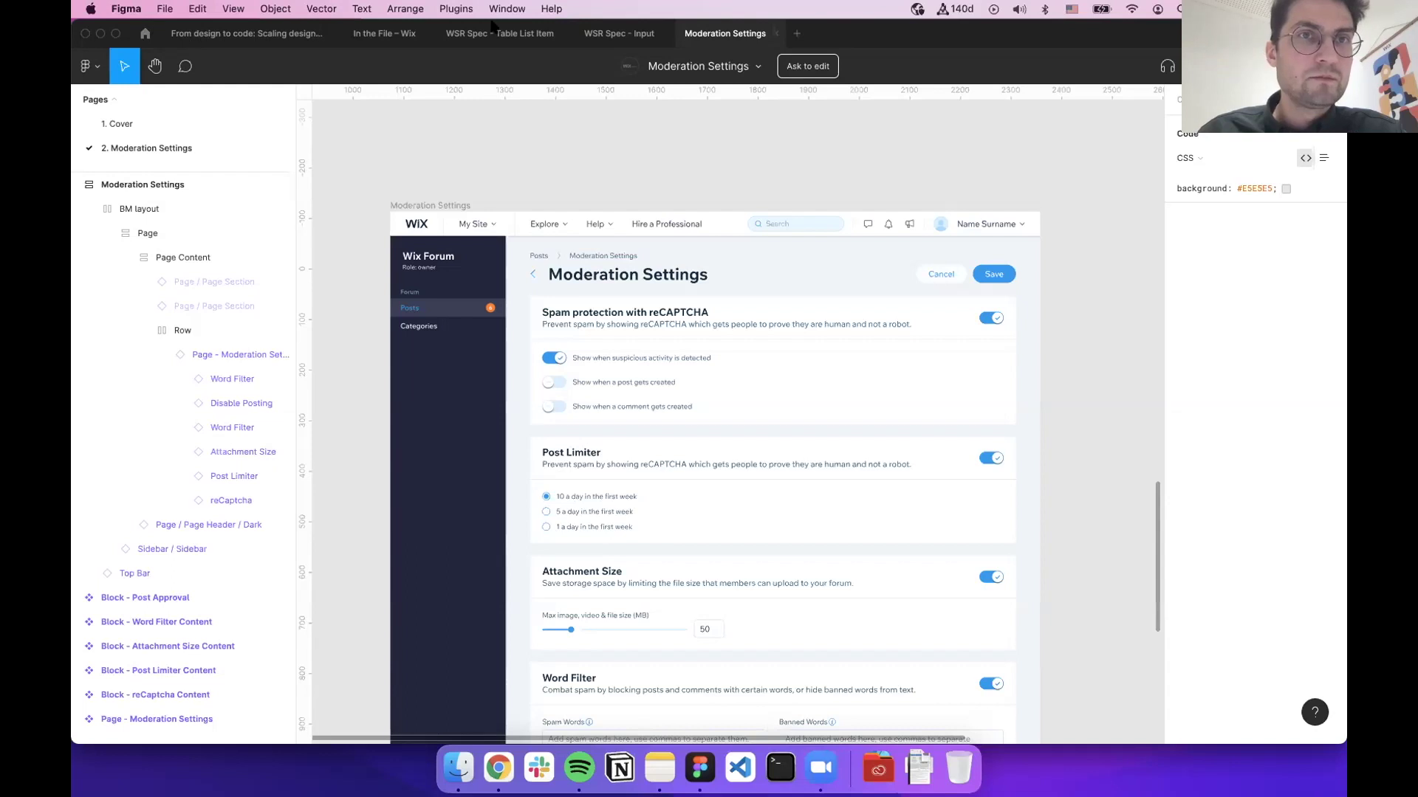
pyautogui.click(262, 36)
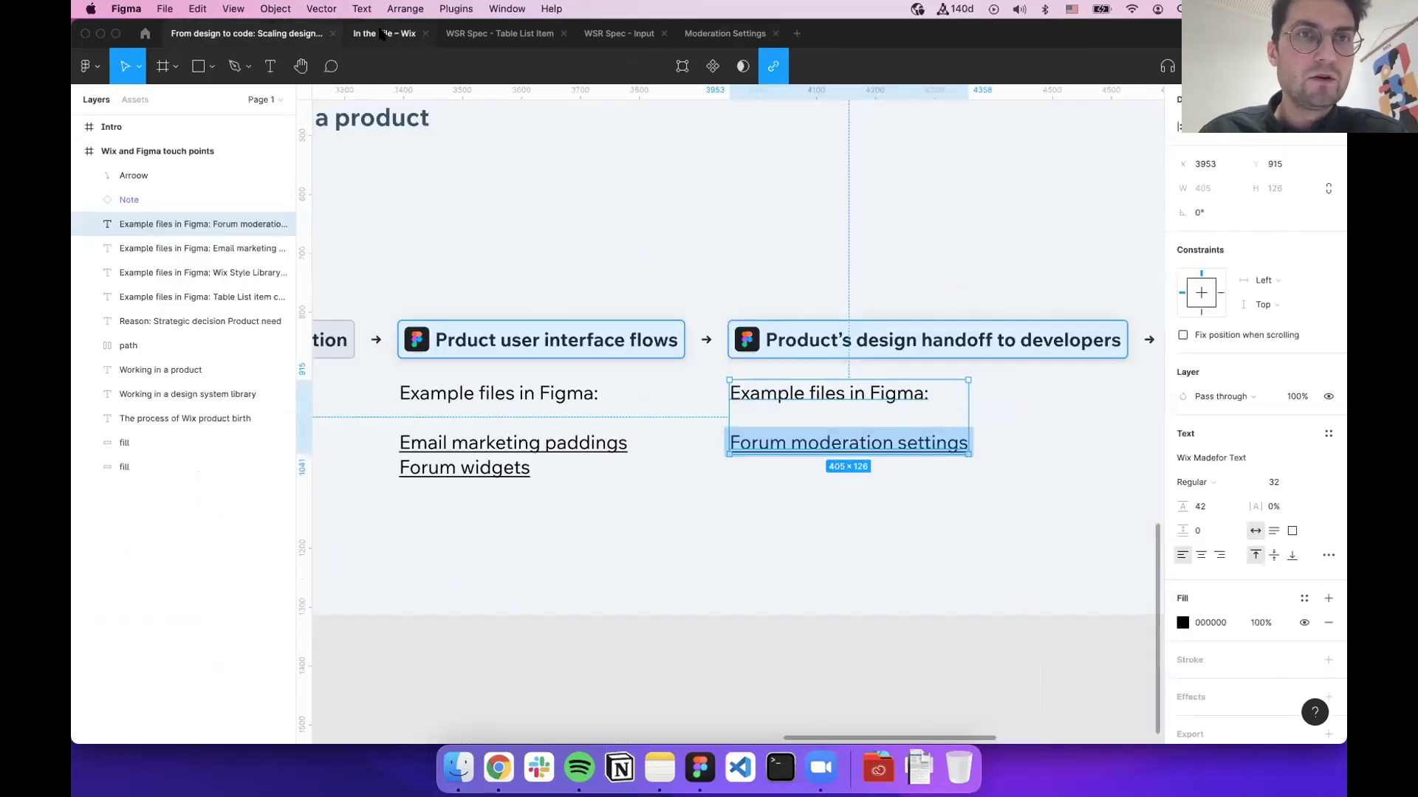
pyautogui.click(500, 33)
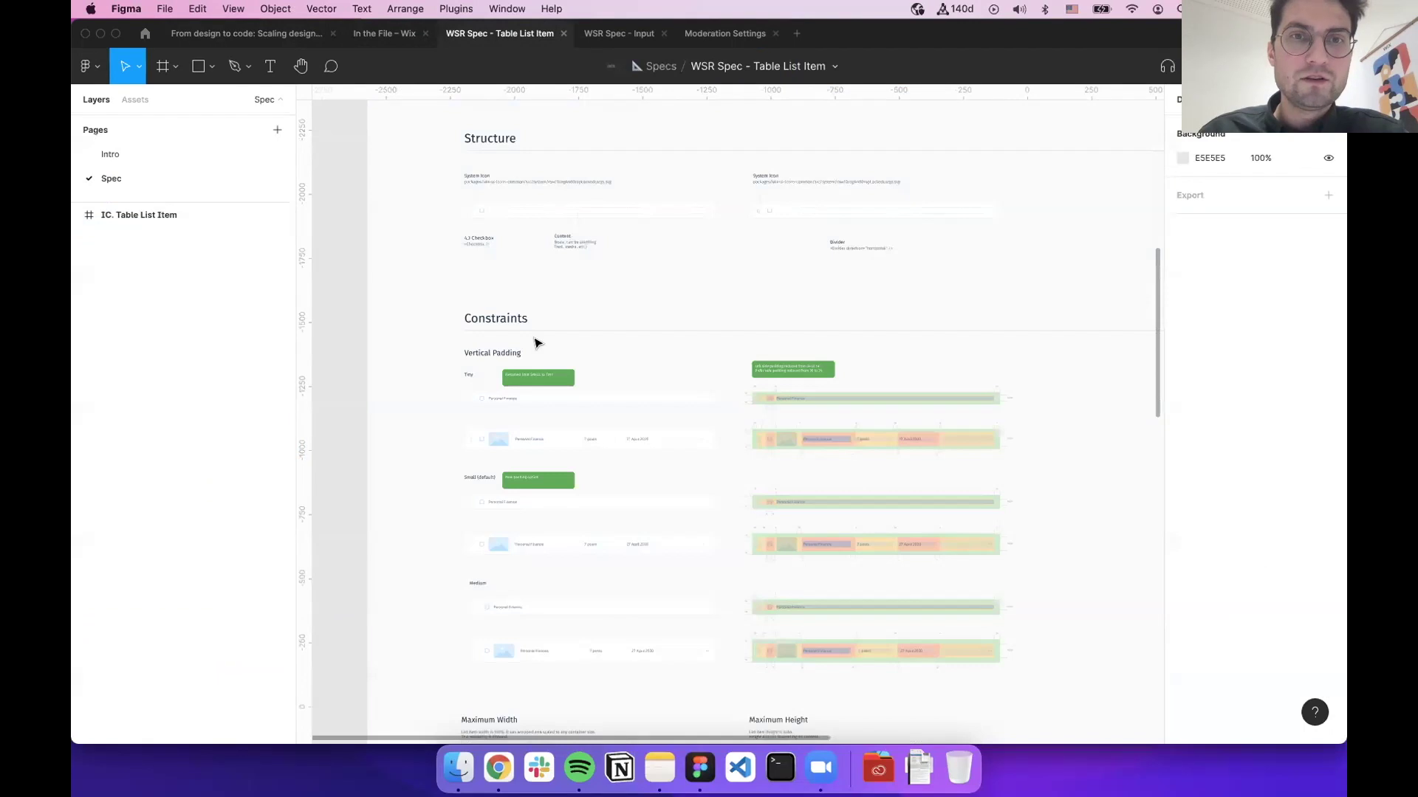
pyautogui.click(711, 33)
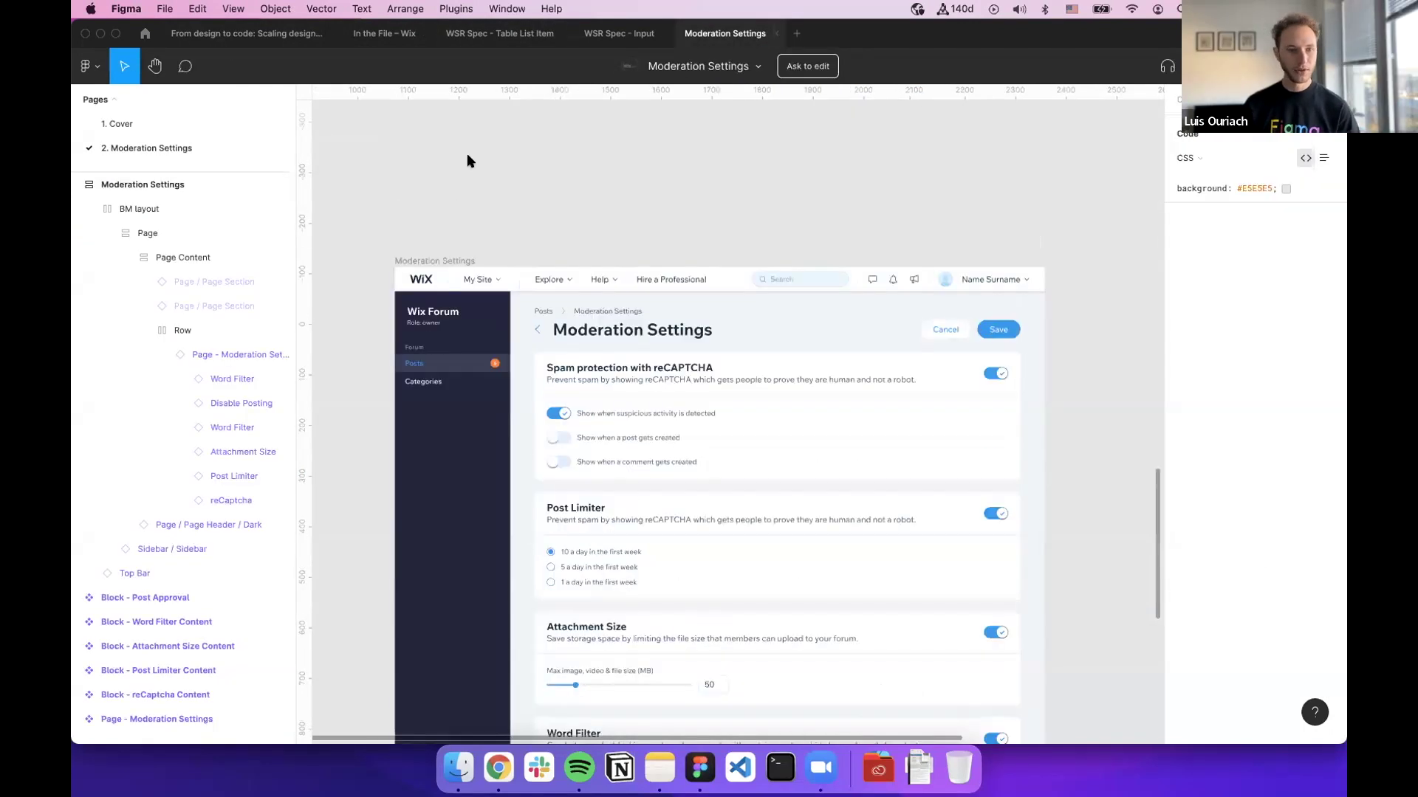
# Zoom into the content blocks and select Block - reCaptcha Content to show its size and CSS
pyautogui.scroll(10, 467, 160)
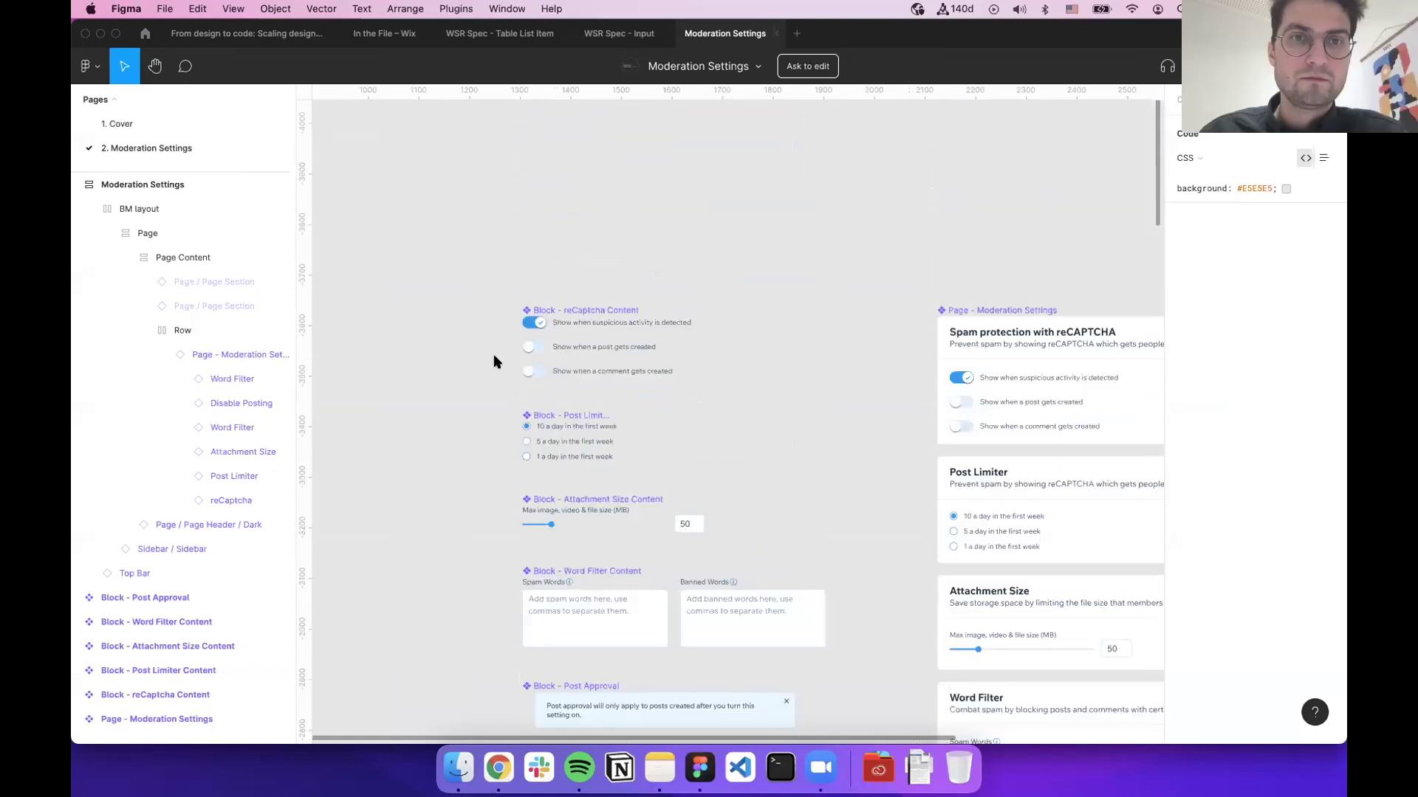
pyautogui.scroll(5, 495, 362)
pyautogui.hscroll(5, 494, 362)
pyautogui.scroll(-2, 495, 361)
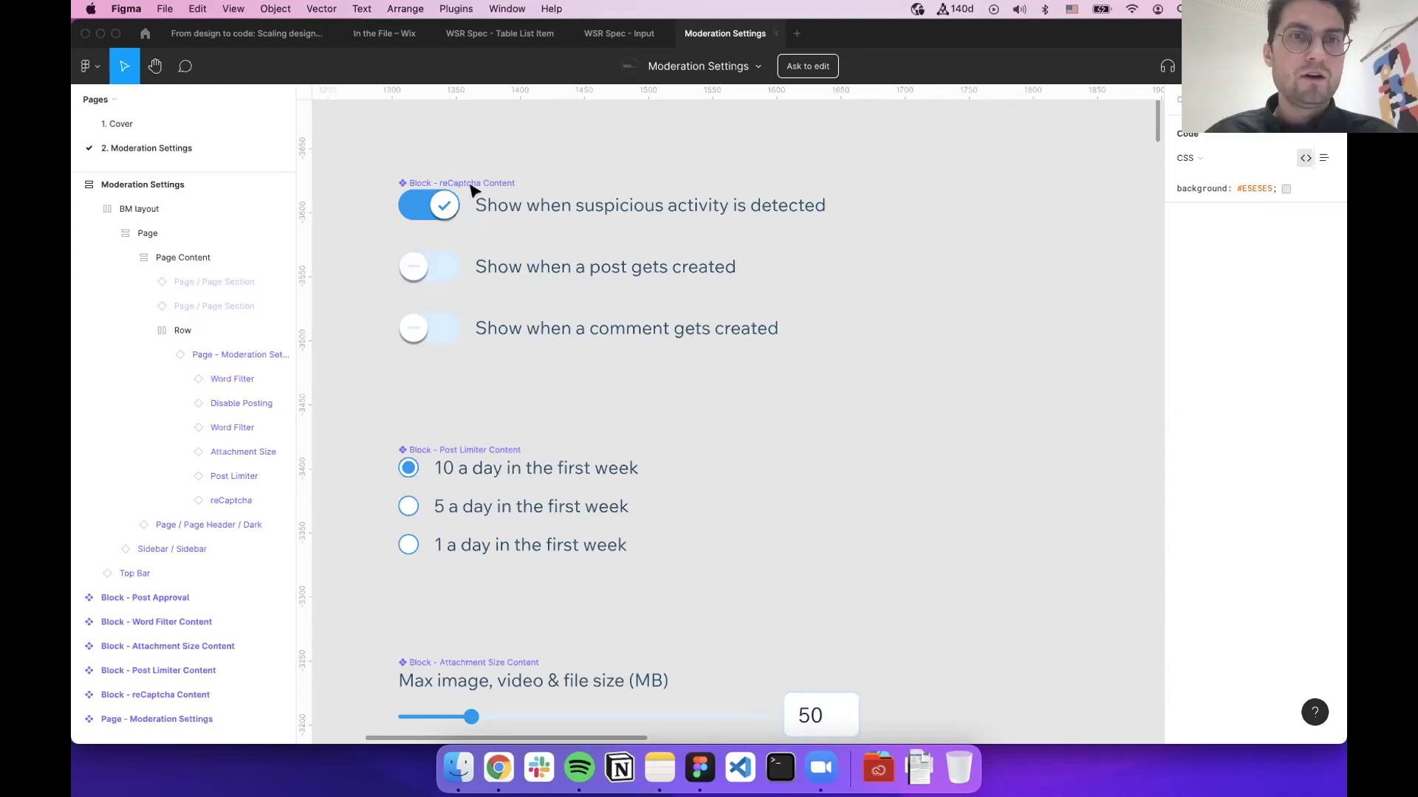
pyautogui.click(484, 224)
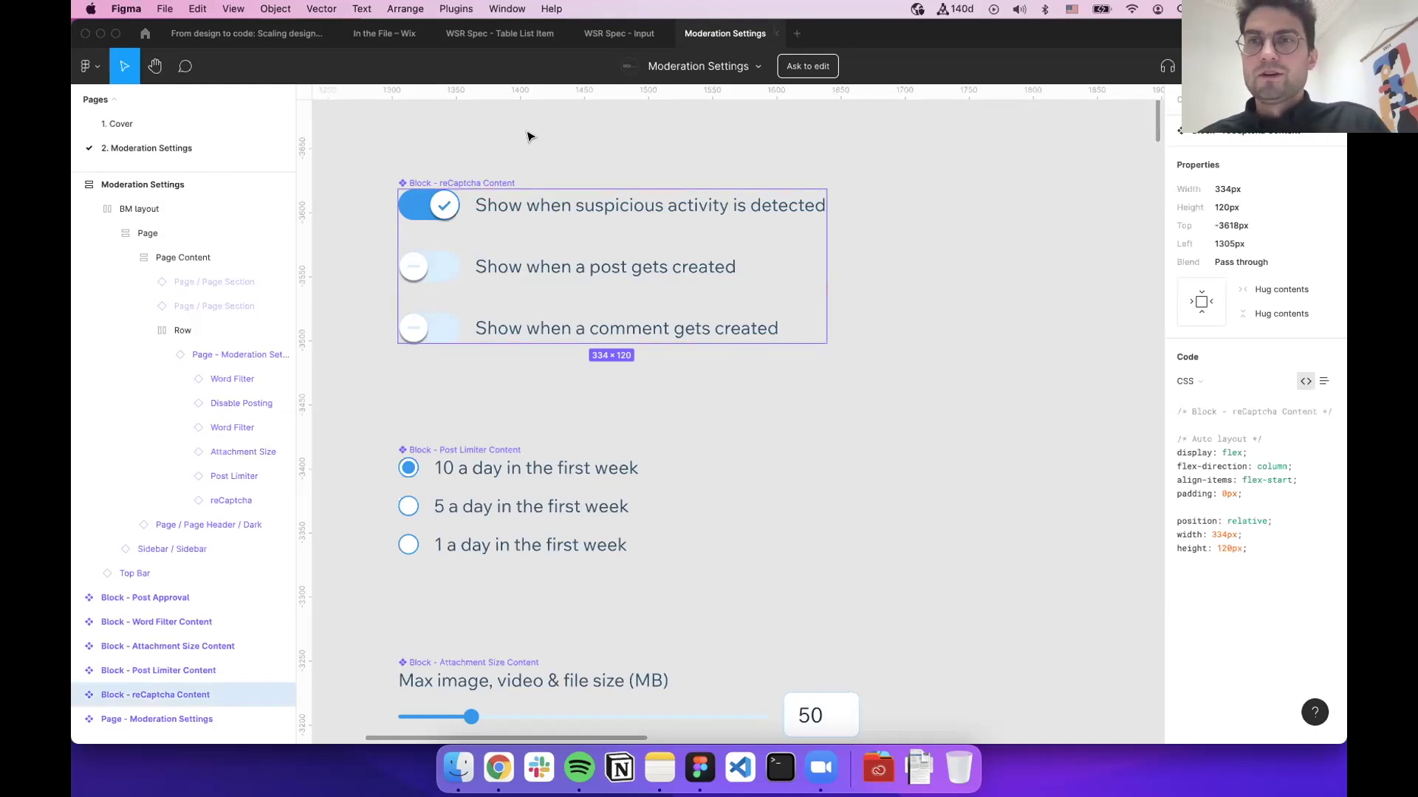
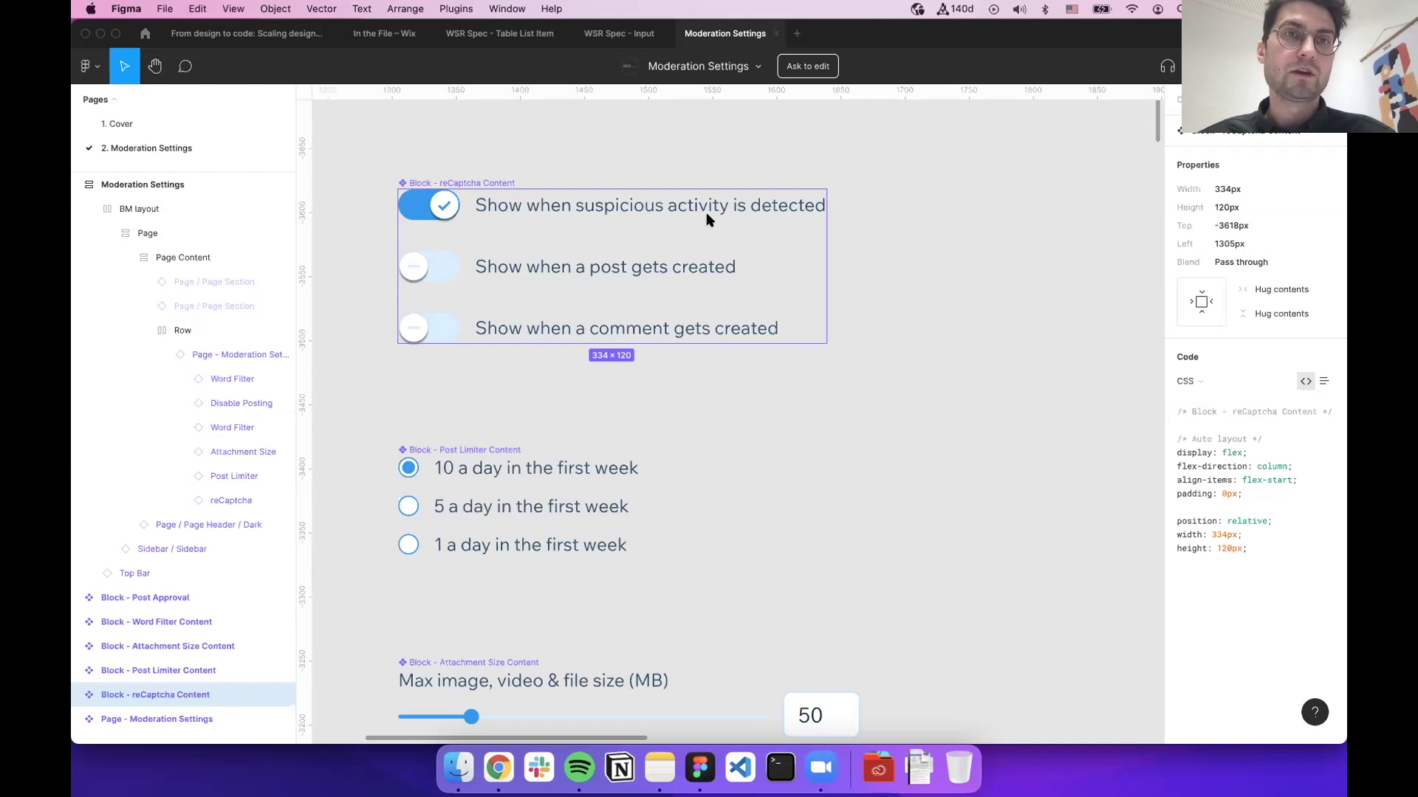
# Go back to 'From design to code' and open the Wix Style Library link under 'A holly bucket of components'
pyautogui.click(221, 33)
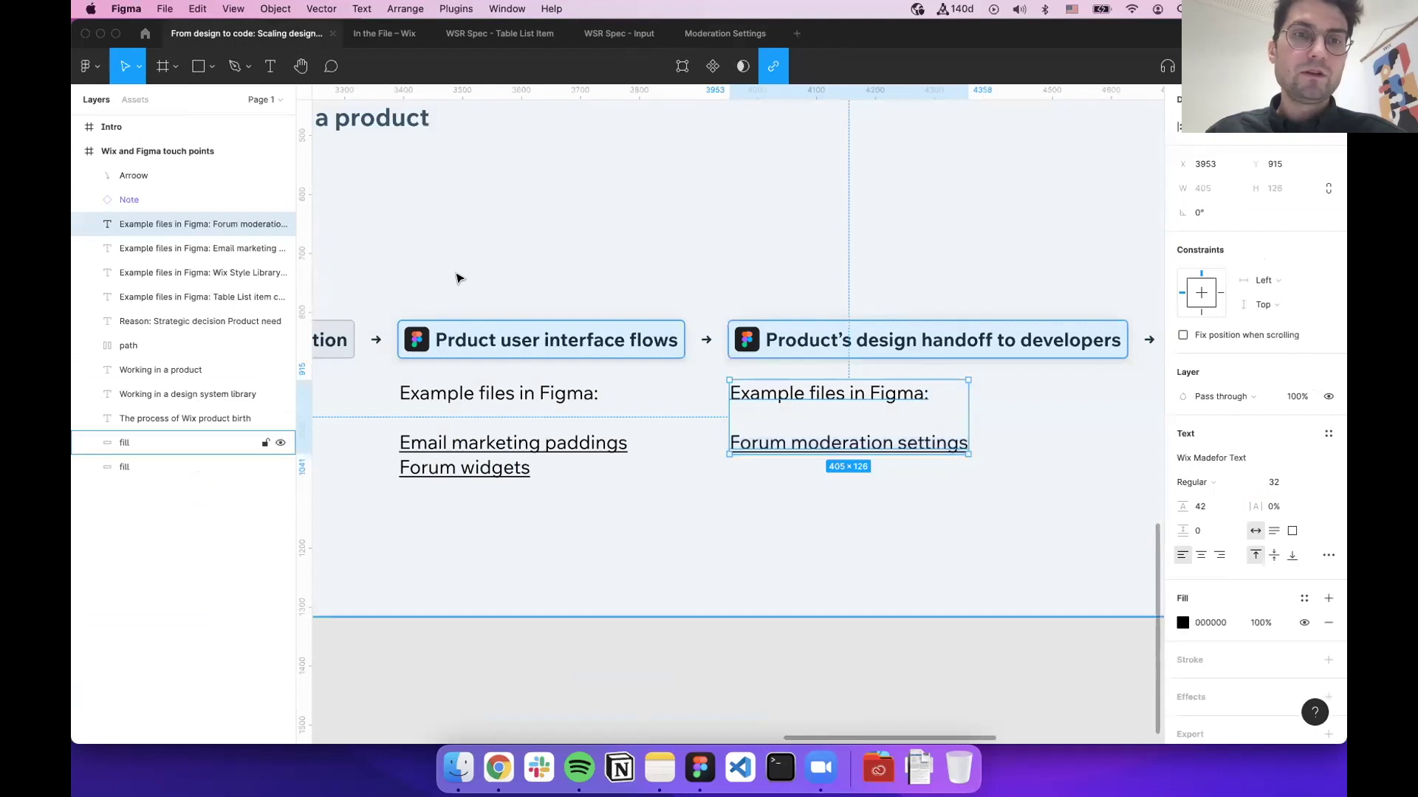
pyautogui.hscroll(-5, 458, 278)
pyautogui.hscroll(-6, 576, 501)
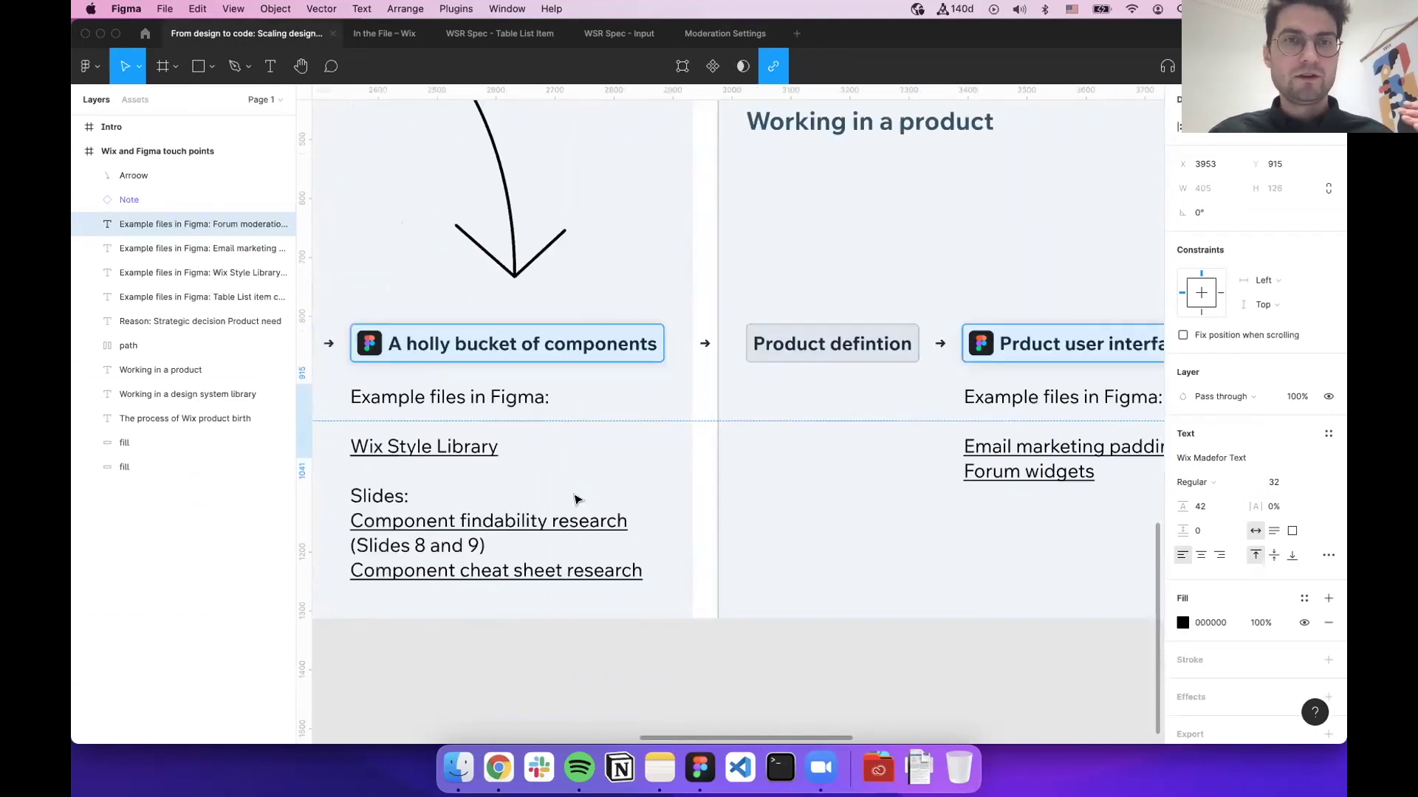
pyautogui.click(537, 441)
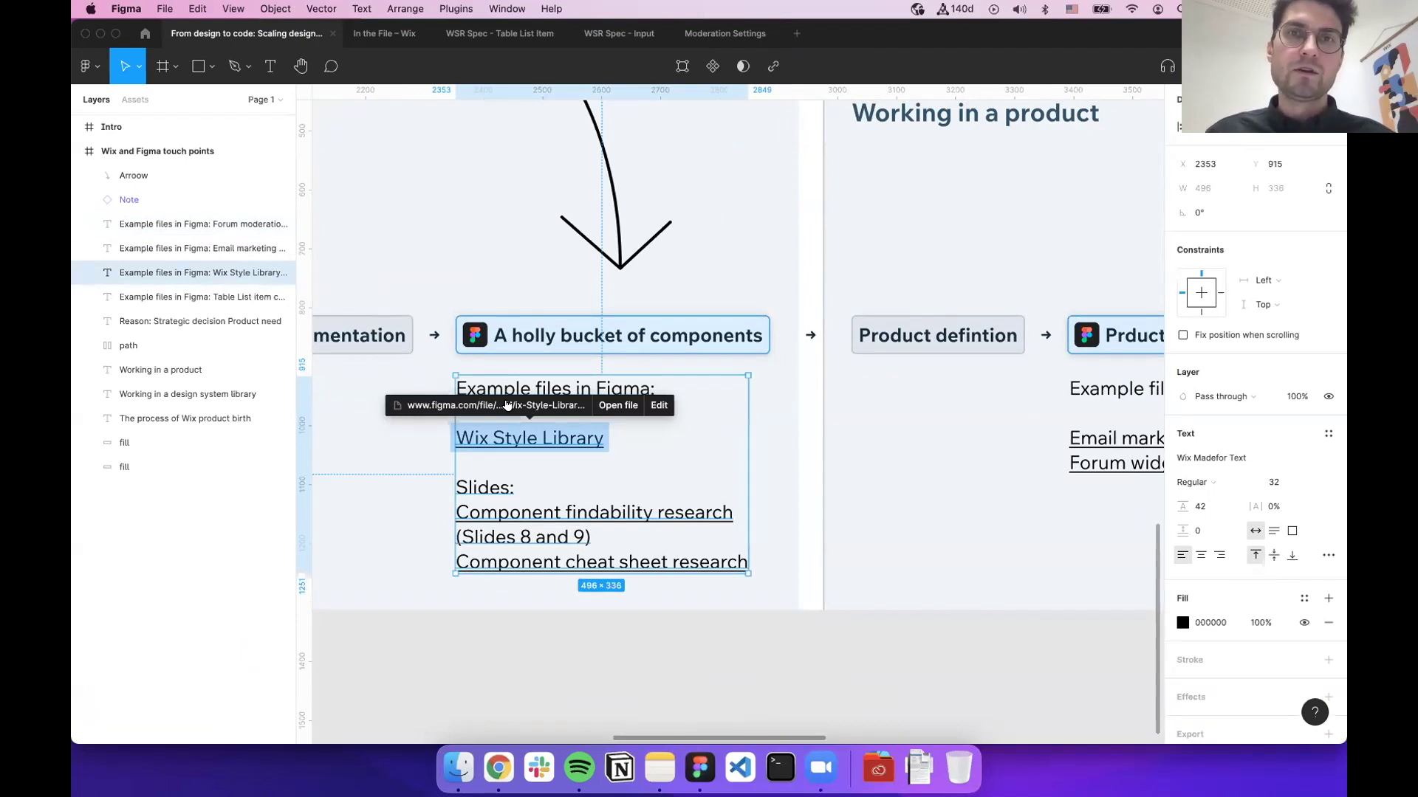
pyautogui.click(506, 406)
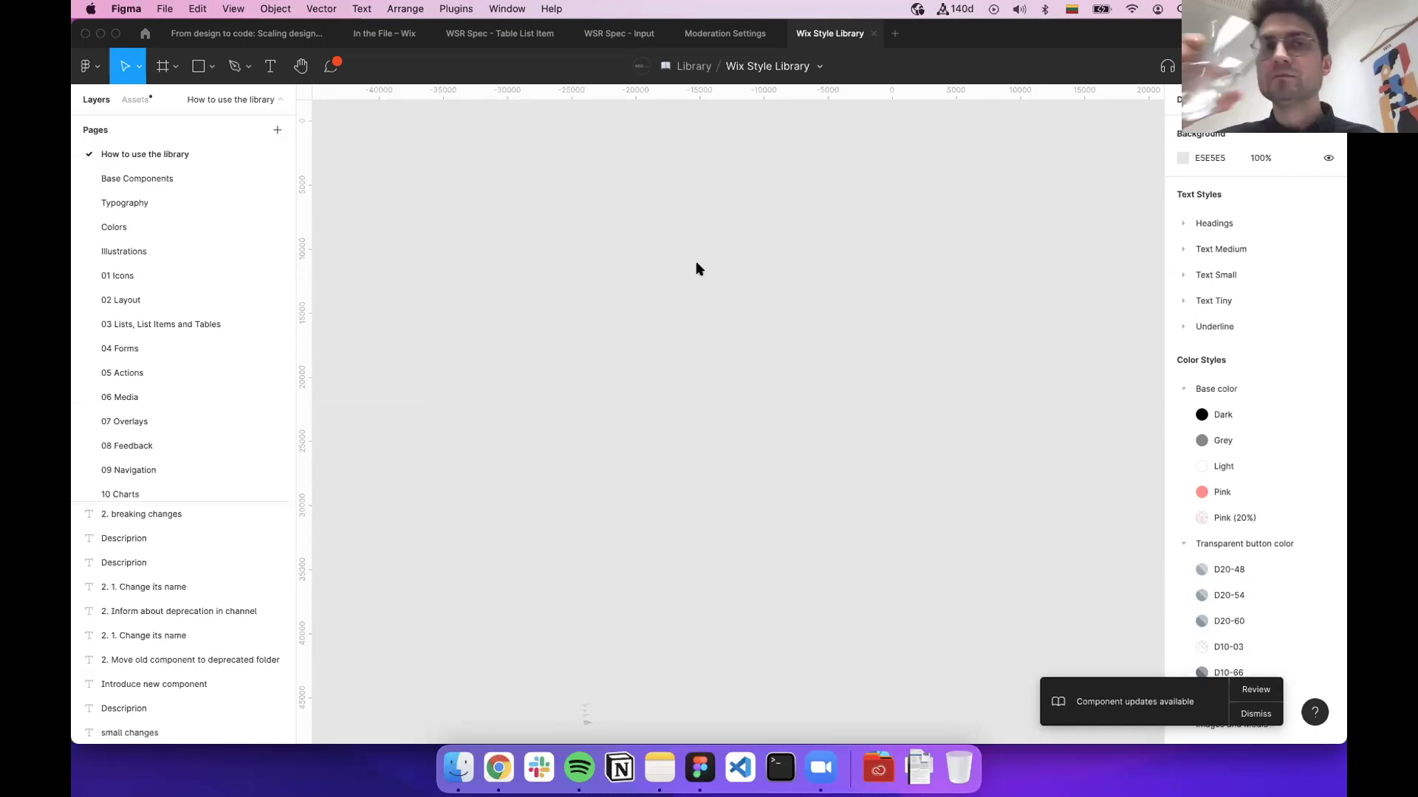
# On the 04 Forms page, zoom from the Checkbox/Toggle frames into the Toggle Switch / Standard variants
pyautogui.click(199, 338)
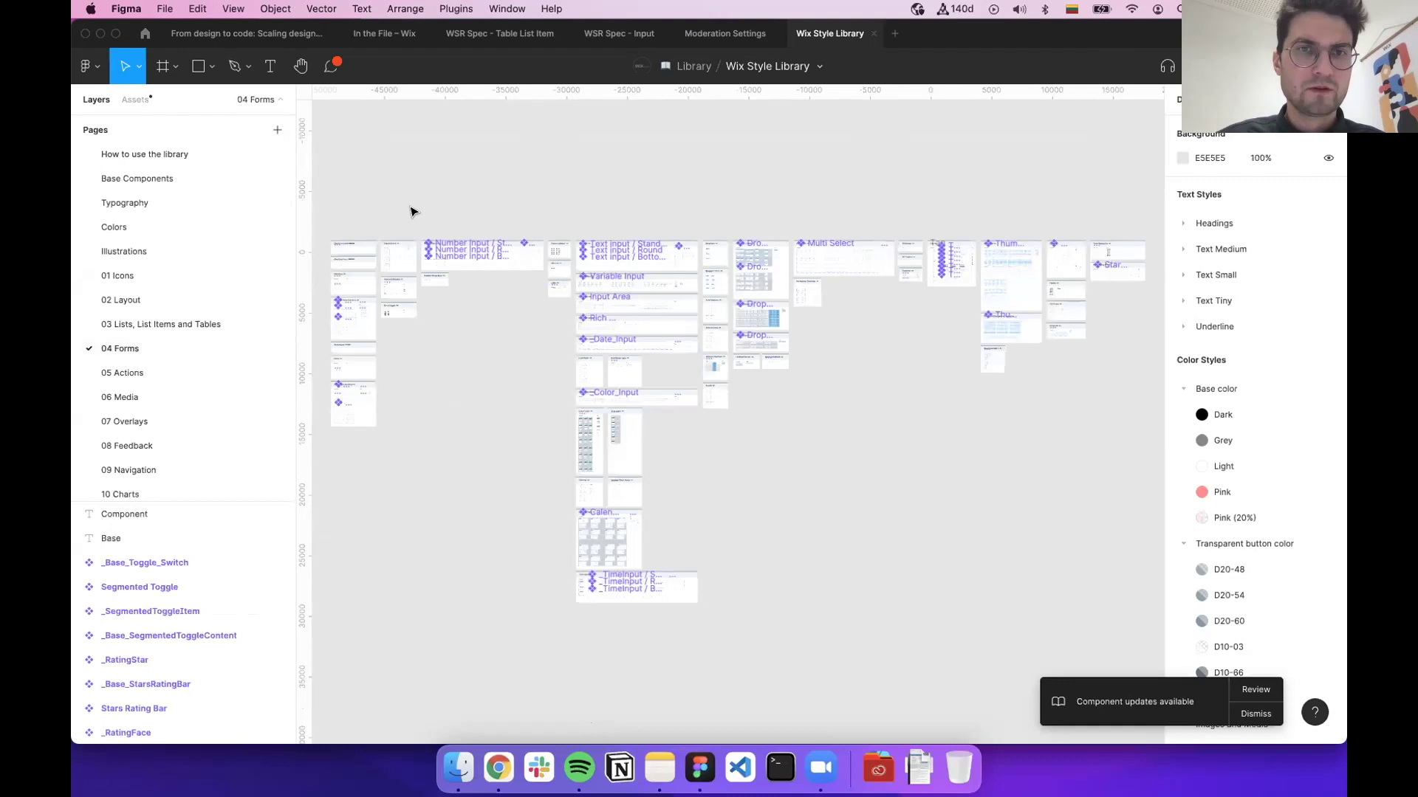
pyautogui.moveTo(425, 208); pyautogui.dragTo(562, 295)
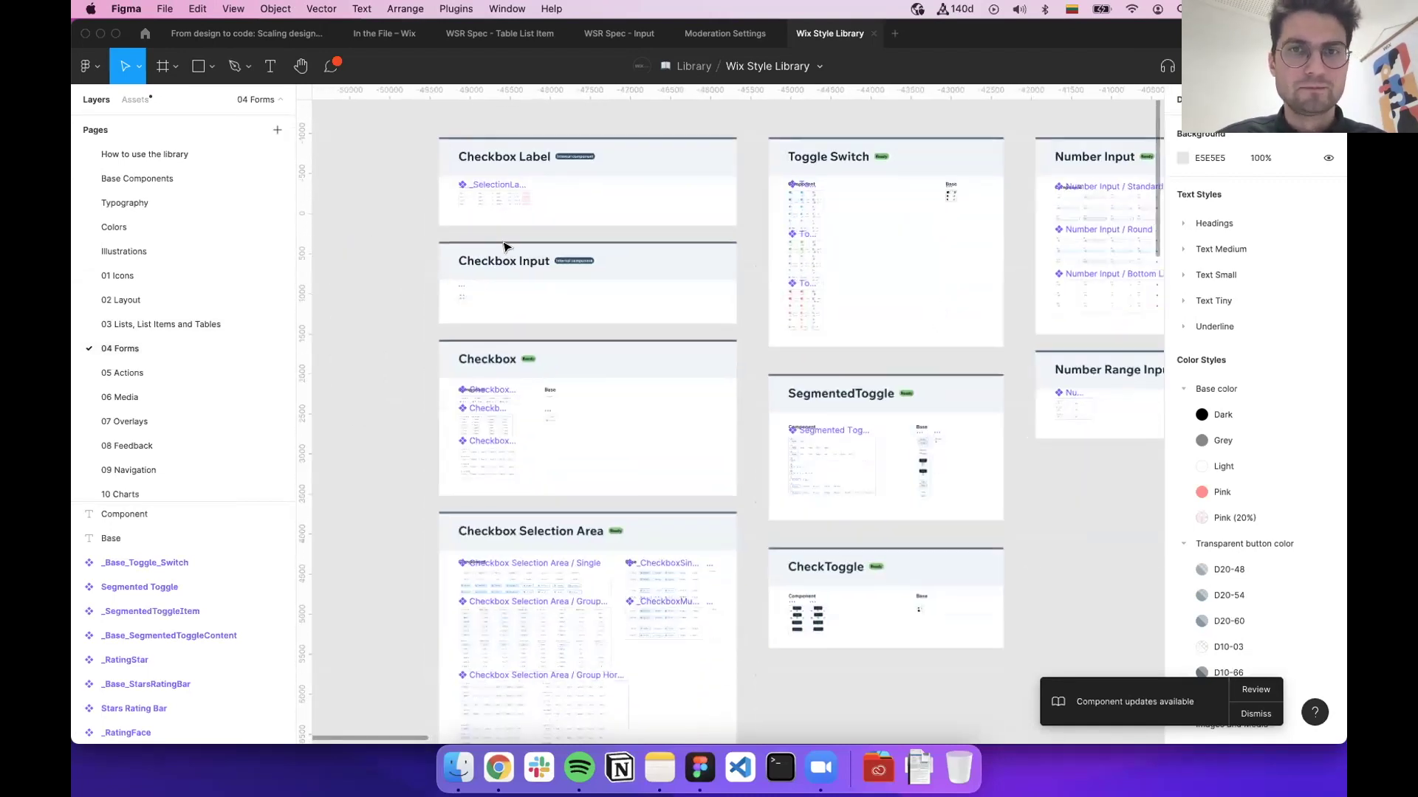
pyautogui.scroll(3, 503, 246)
pyautogui.hscroll(4, 504, 246)
pyautogui.scroll(-1, 503, 247)
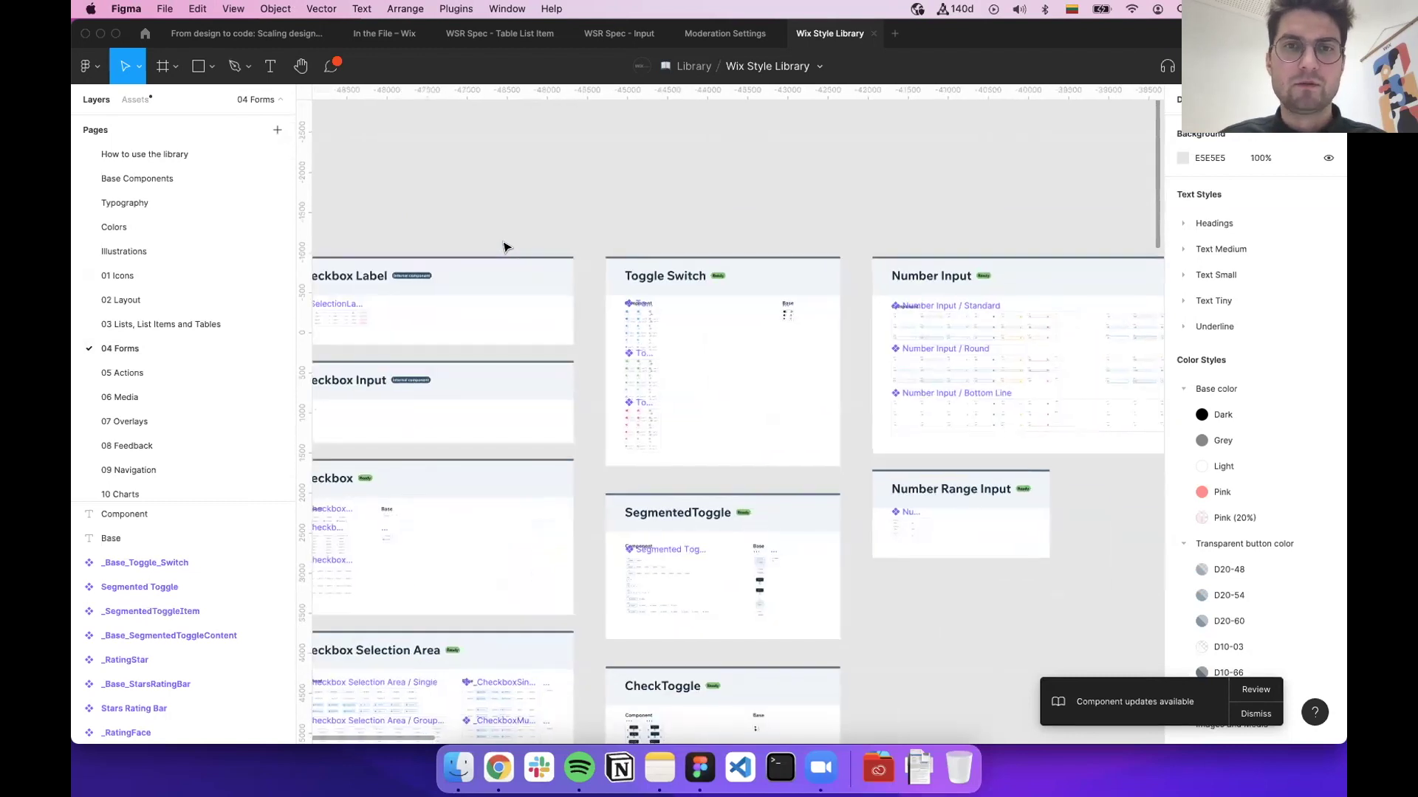
pyautogui.moveTo(562, 231); pyautogui.dragTo(842, 476)
pyautogui.hscroll(3, 506, 231)
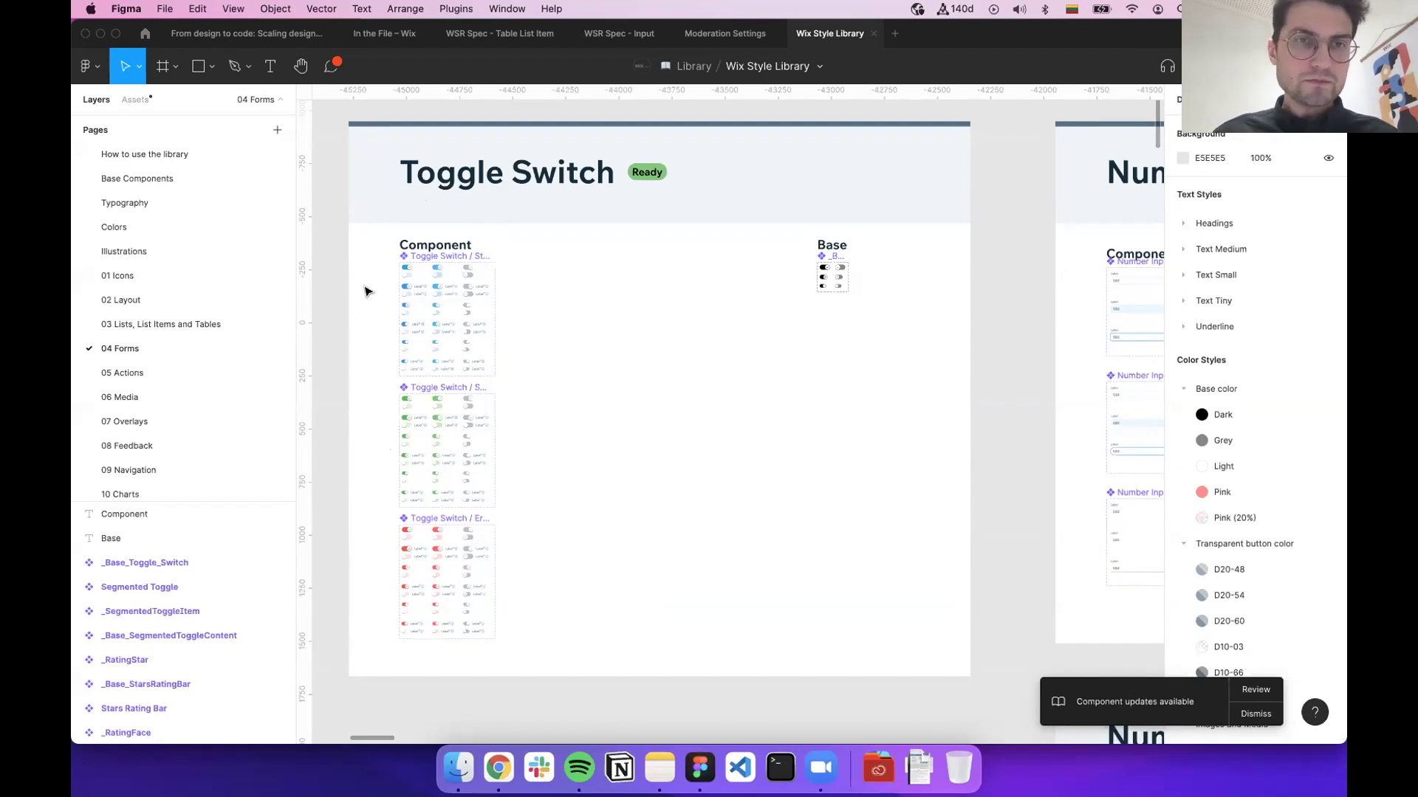
pyautogui.scroll(5, 351, 264)
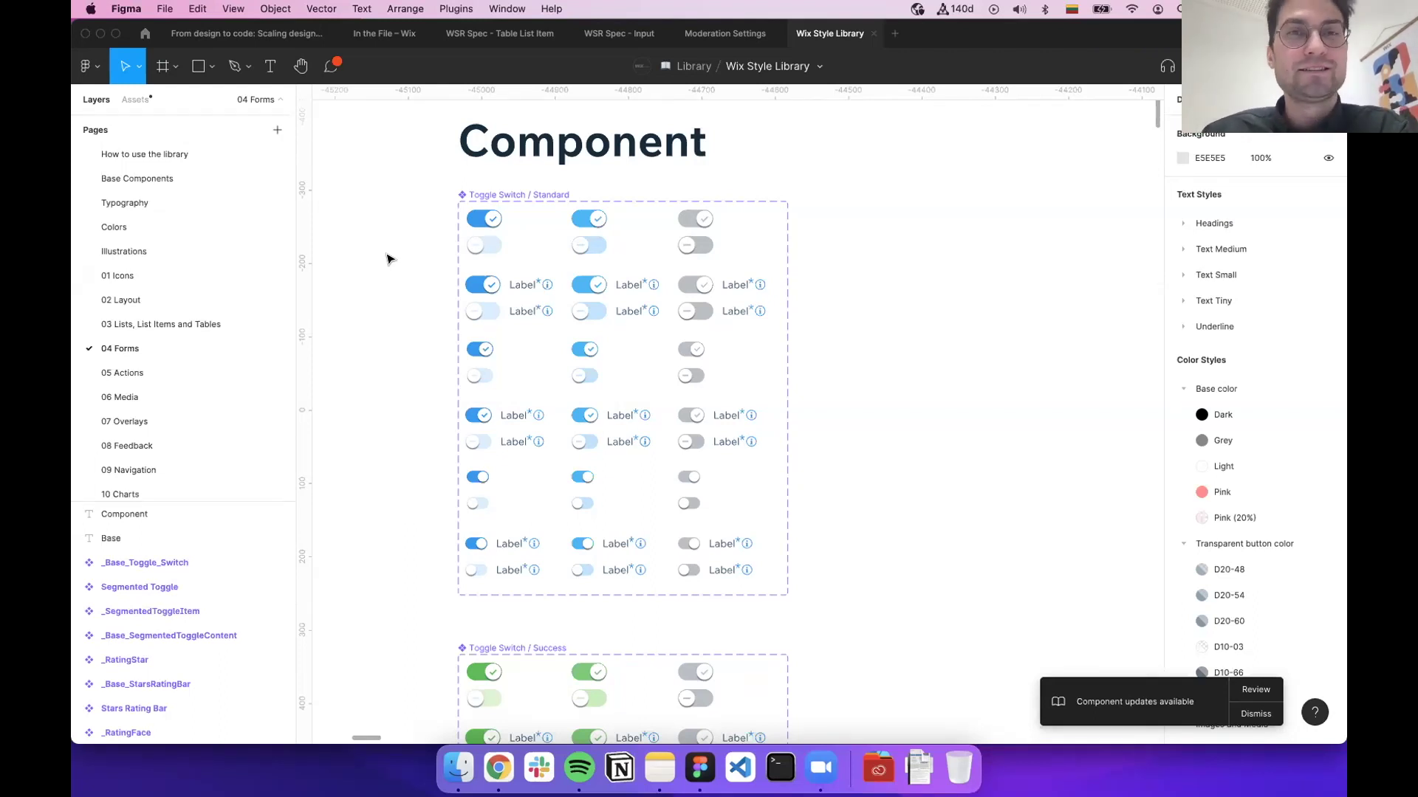
# Return to 'From design to code' and select the 'Email marketing paddings' link in the product flows
pyautogui.click(232, 35)
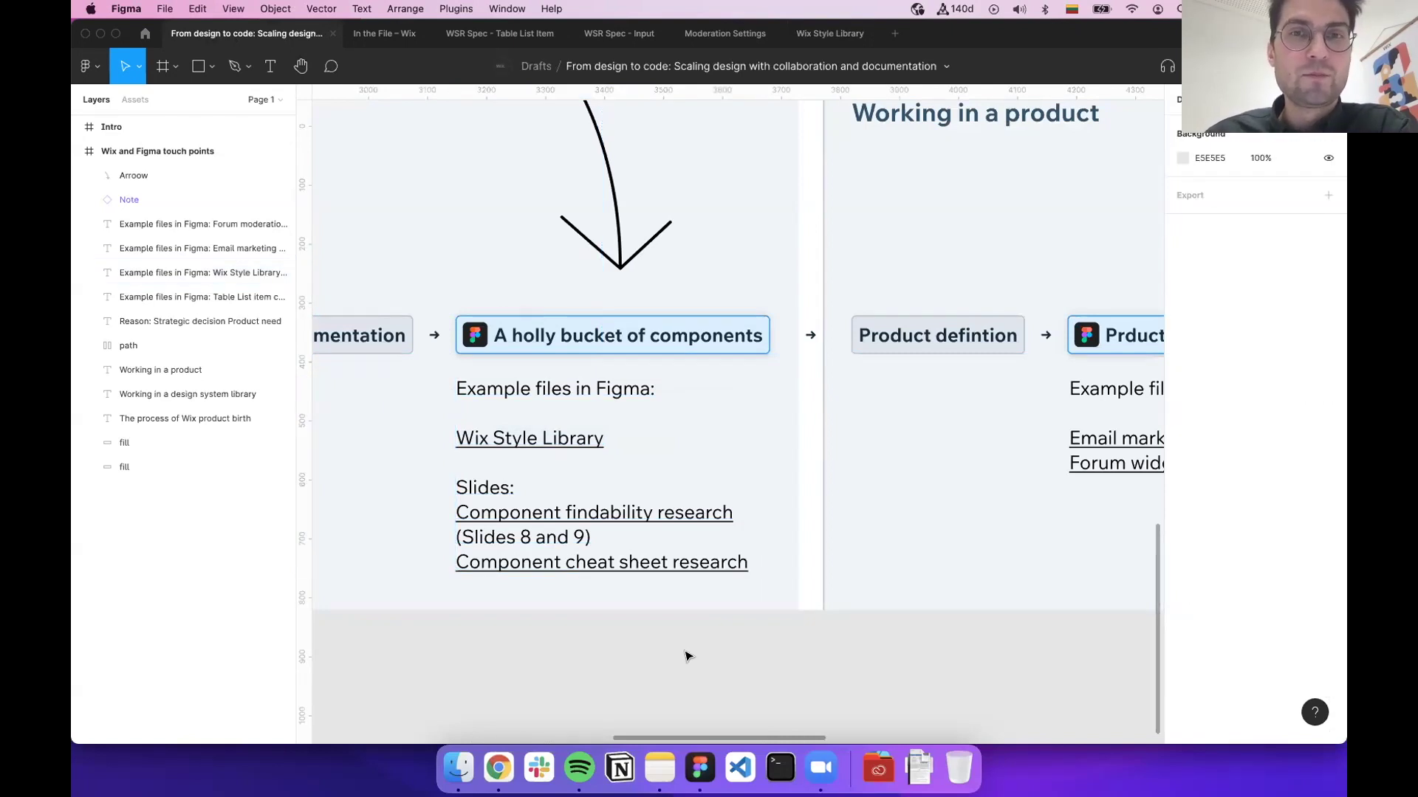
pyautogui.scroll(-5, 686, 649)
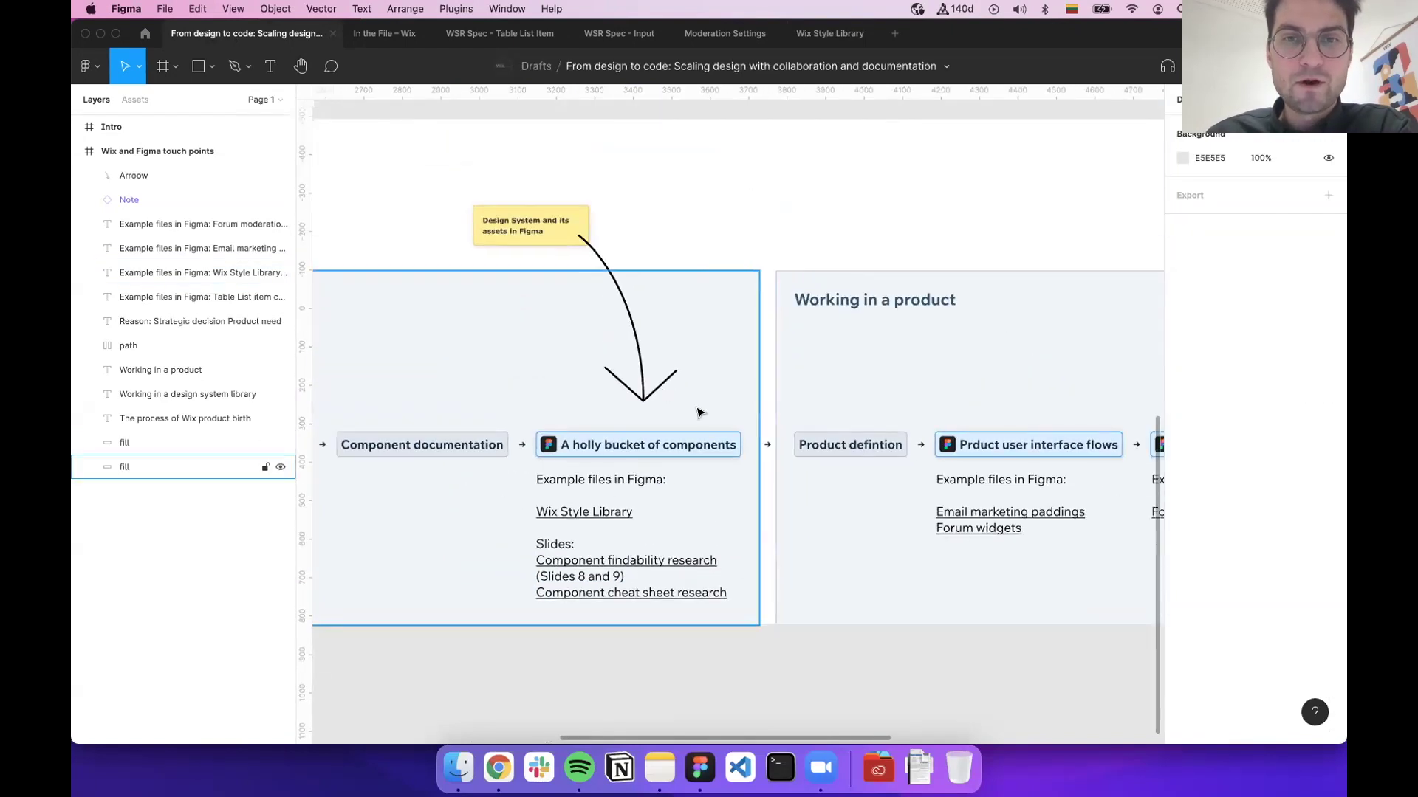
pyautogui.hscroll(10, 733, 624)
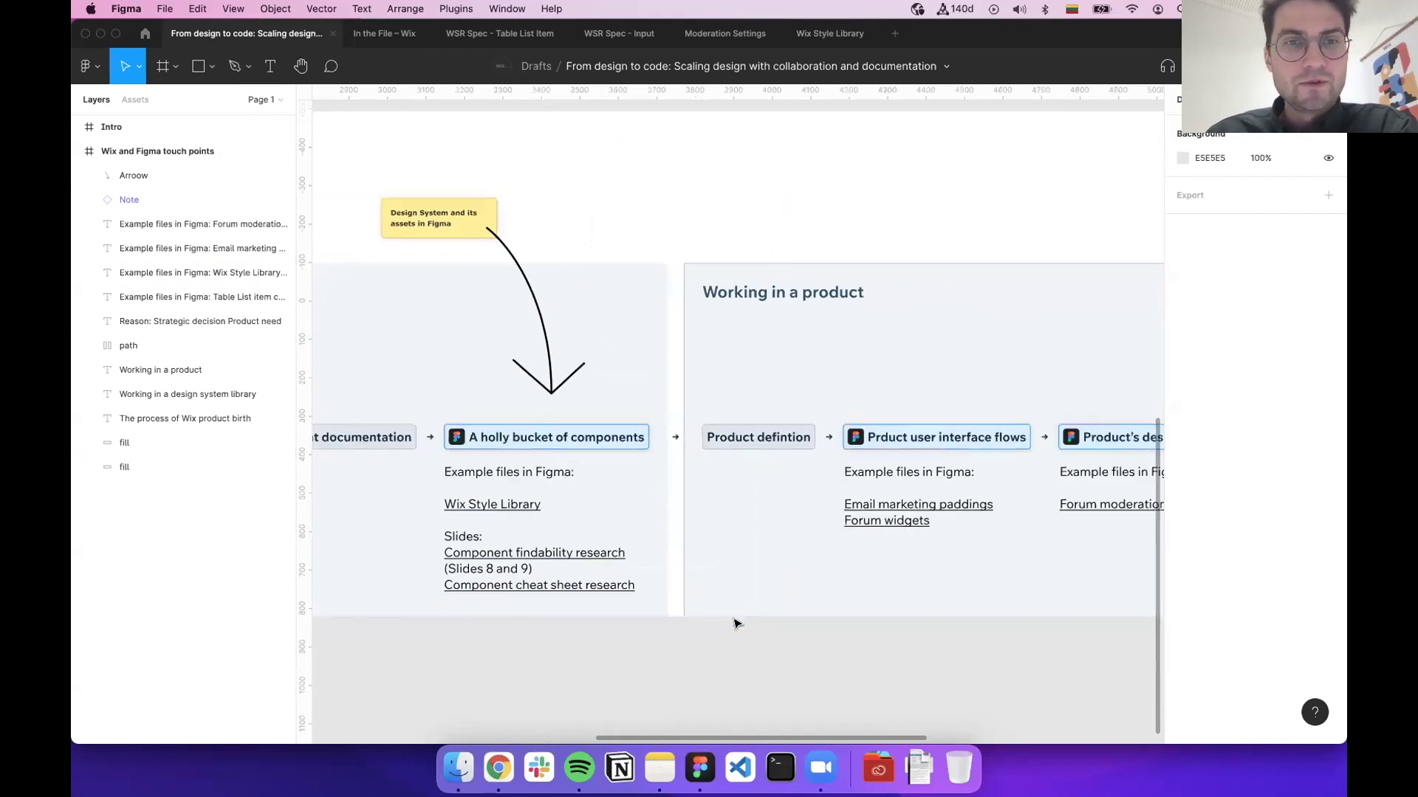
pyautogui.scroll(5, 546, 502)
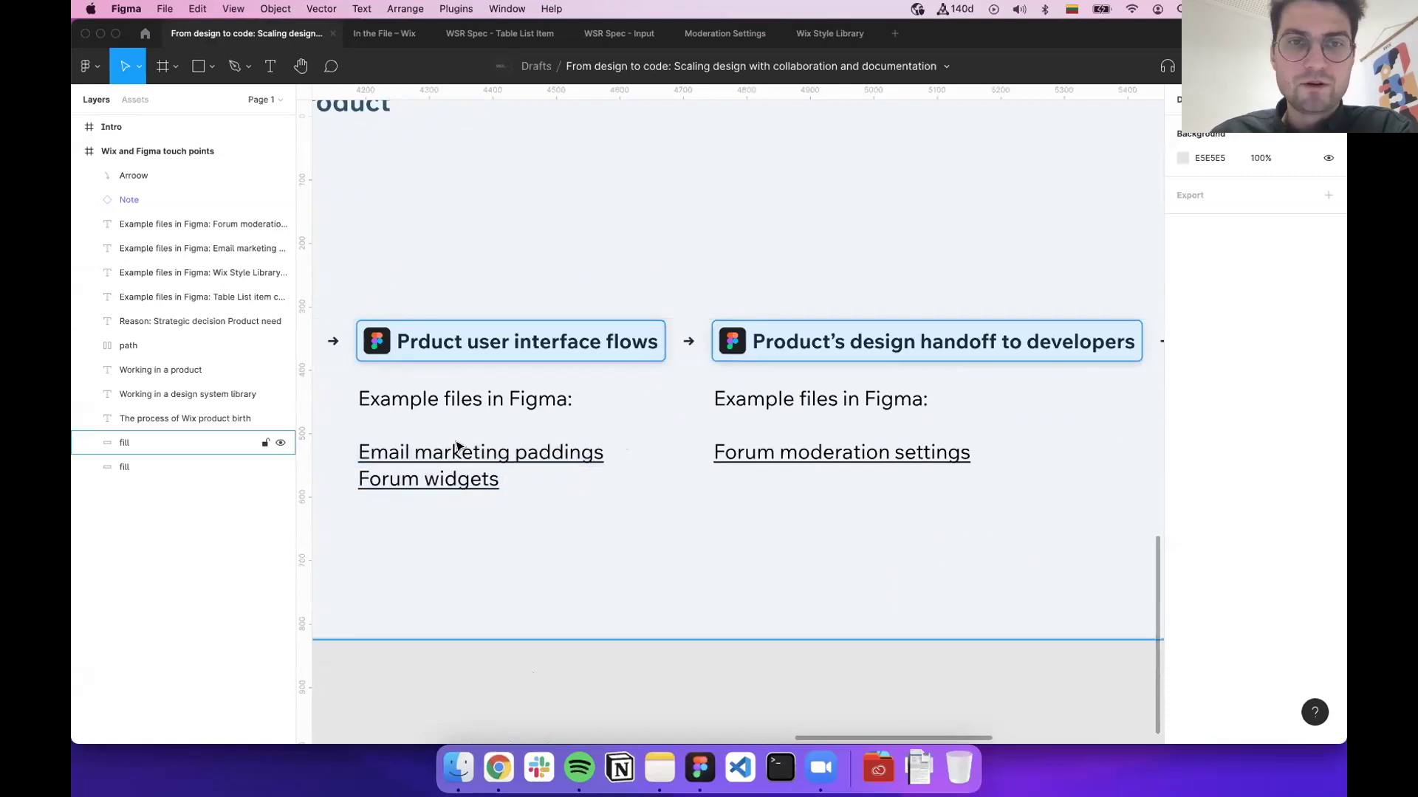
pyautogui.moveTo(456, 448)
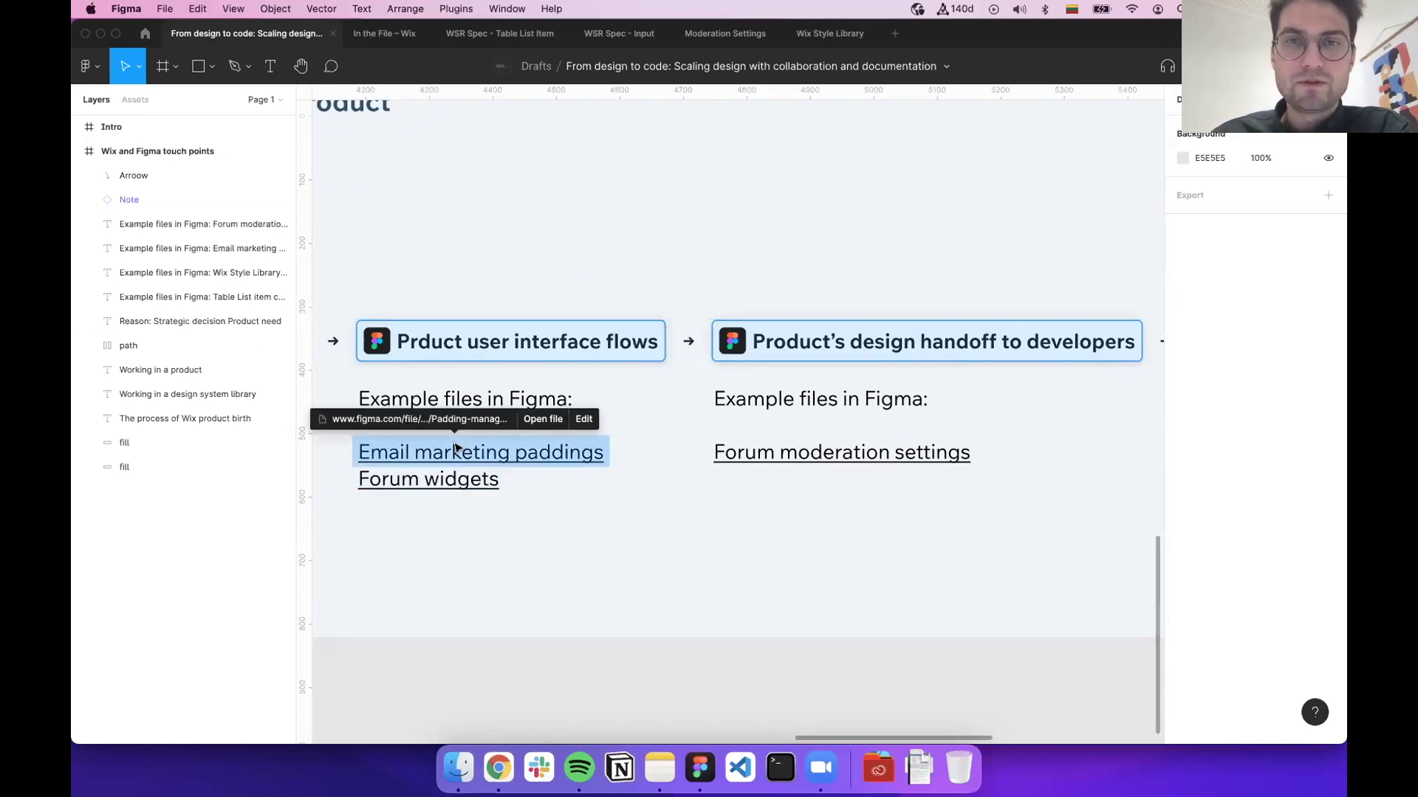
pyautogui.click(456, 447)
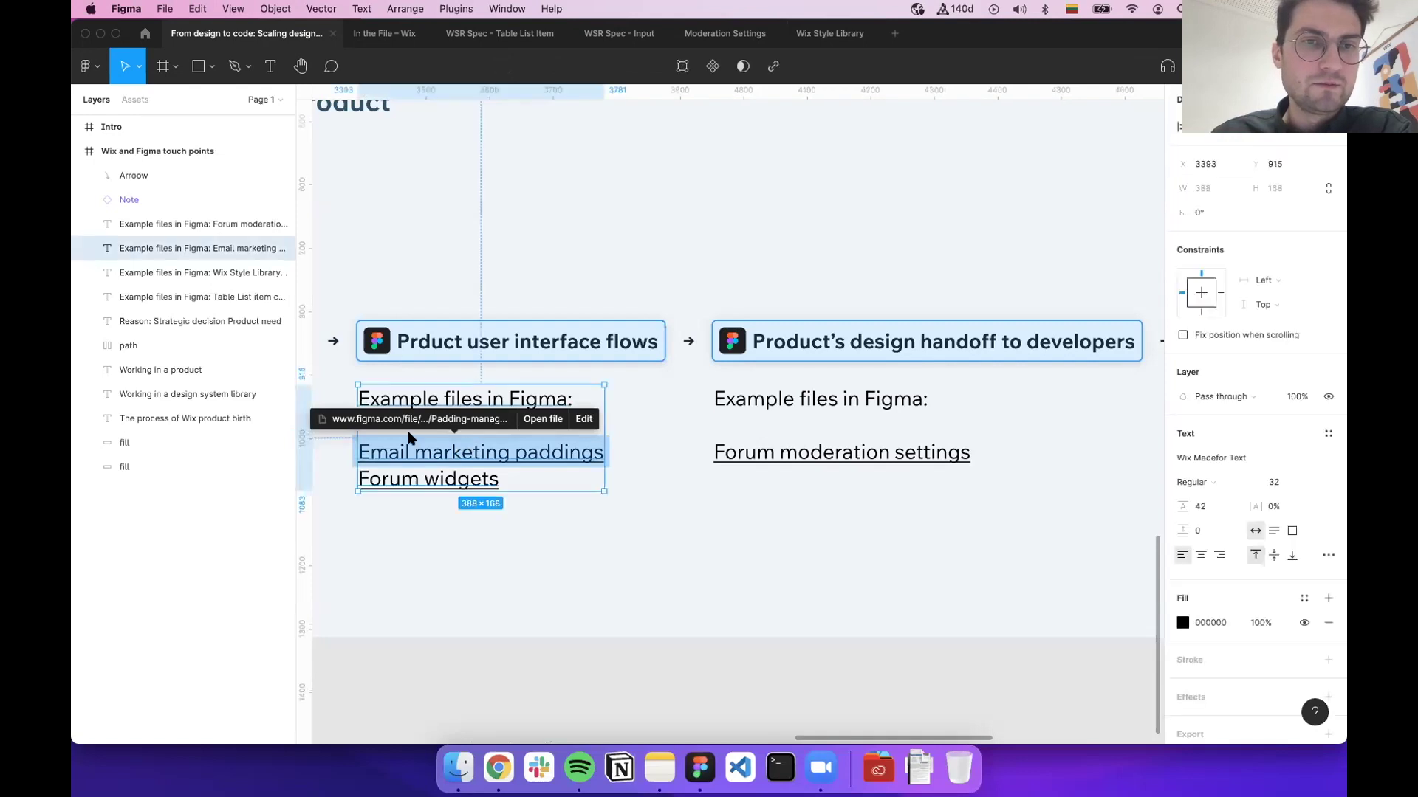
# Open the Padding management (Spacings) file from the link popup
pyautogui.click(543, 419)
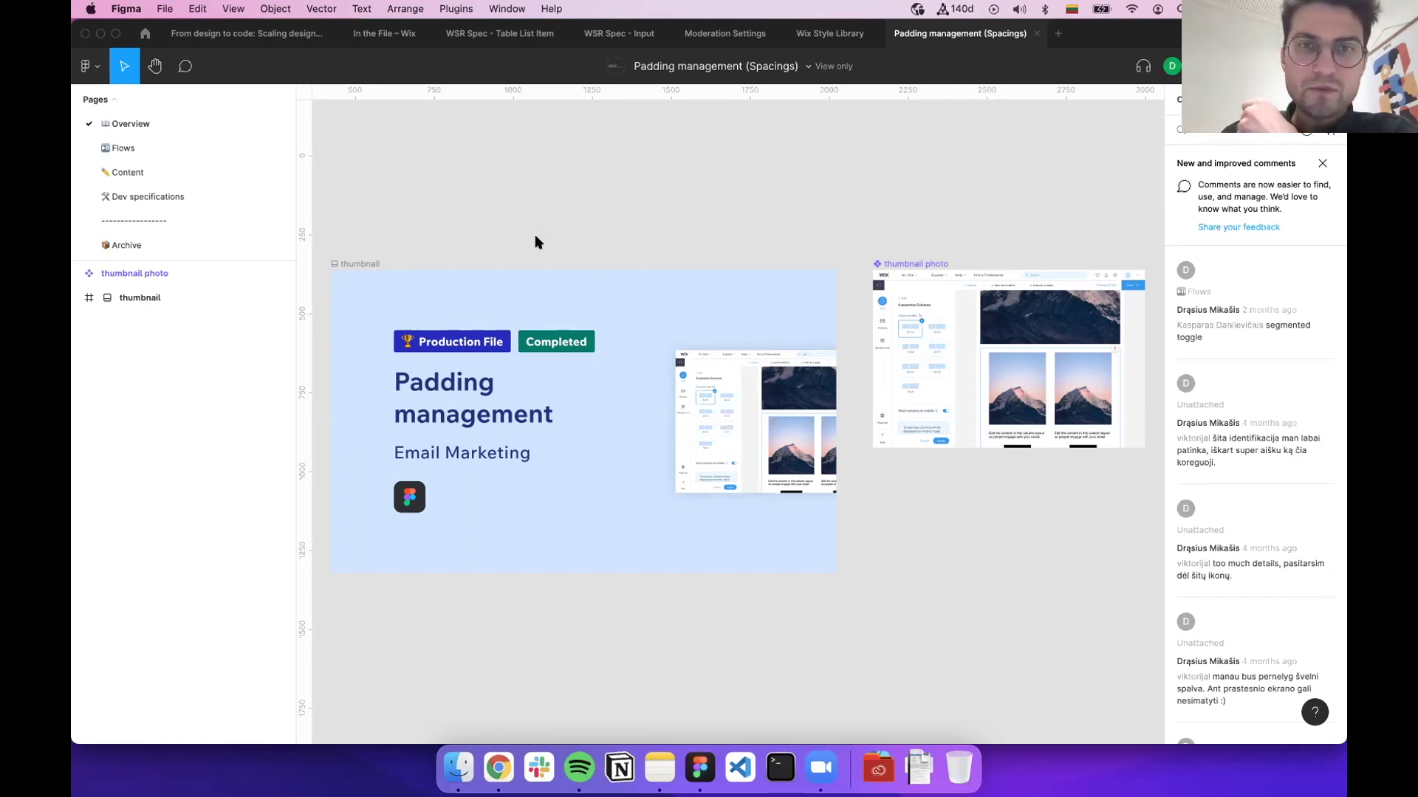
pyautogui.hscroll(-2, 536, 242)
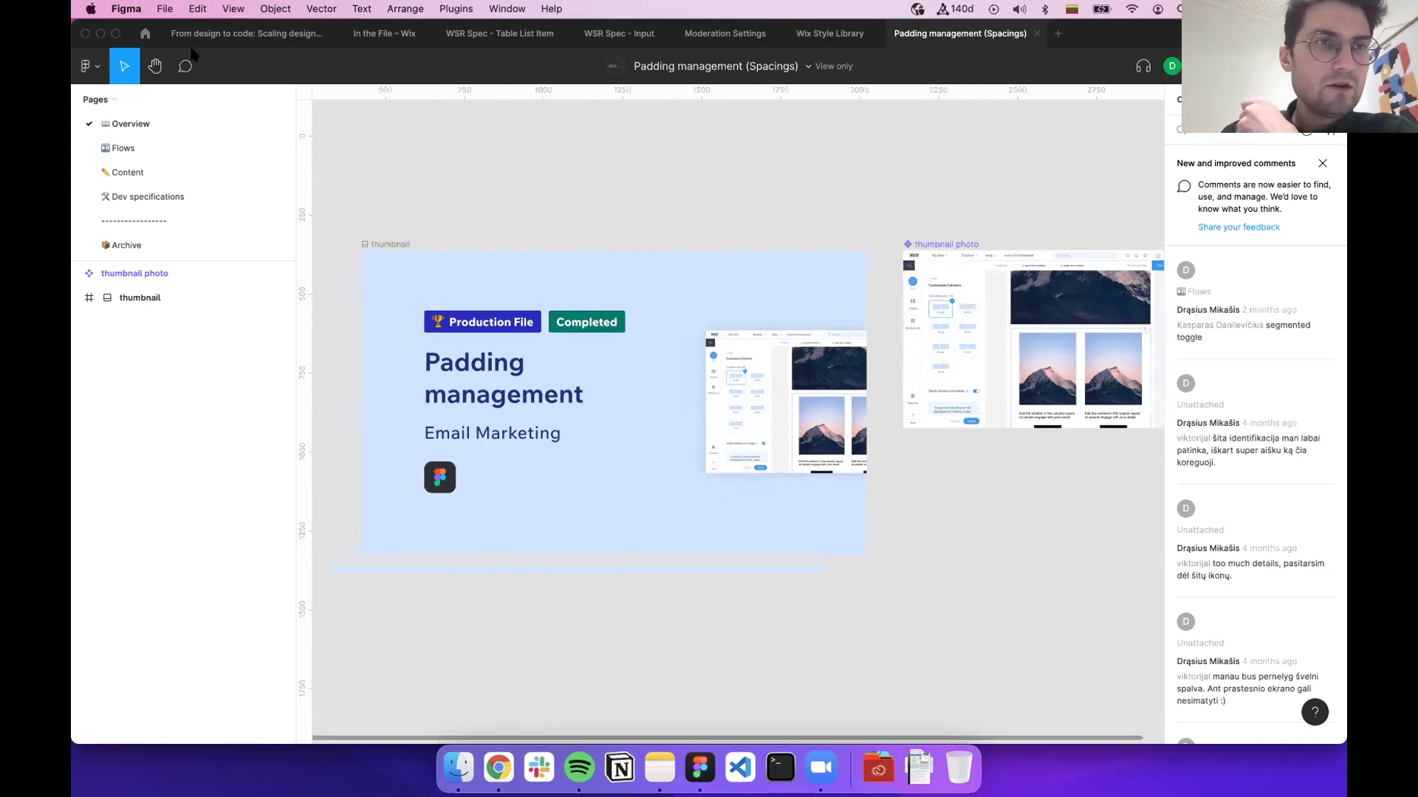
# Go to the Flows page and browse the button flow frames, starting from adding a button field
pyautogui.click(120, 148)
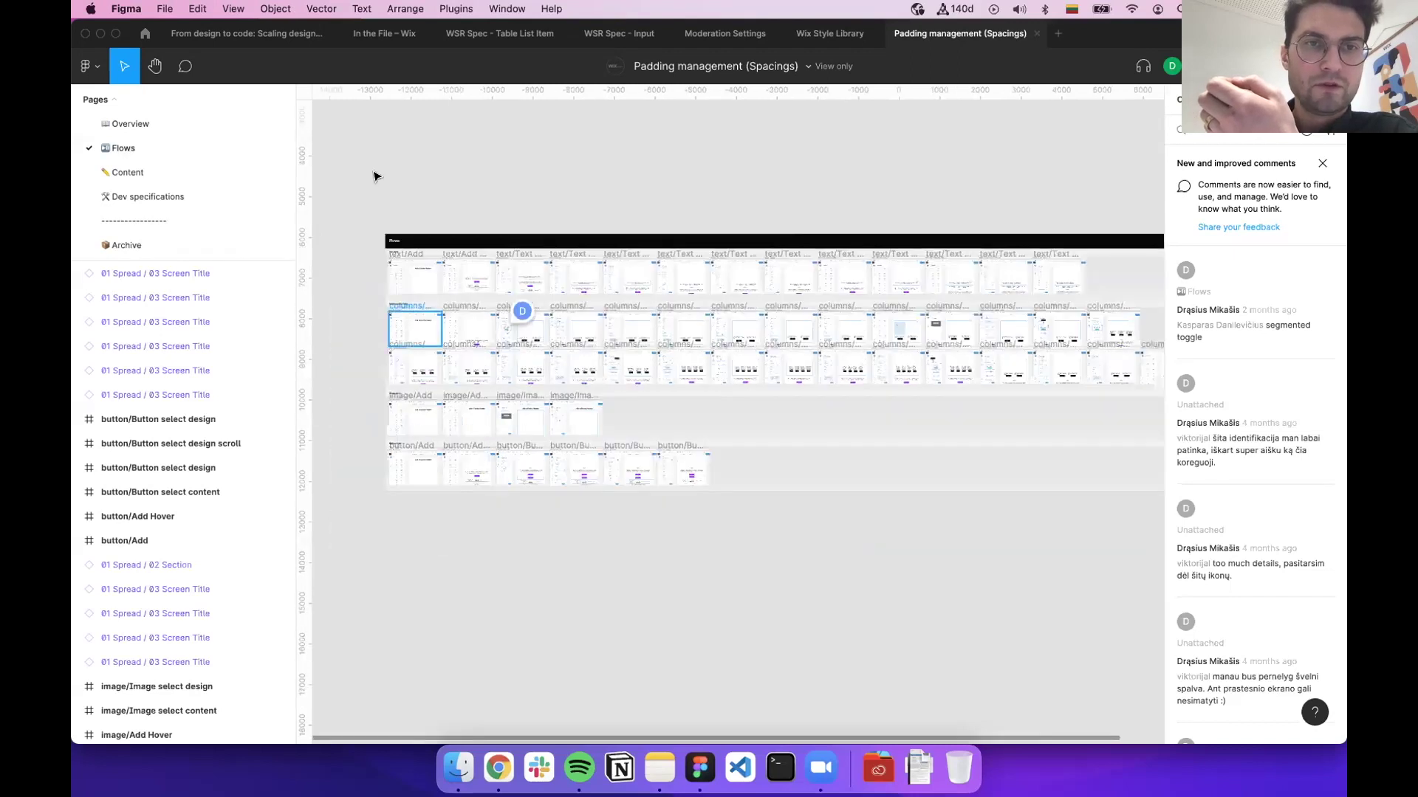
pyautogui.scroll(3, 391, 276)
pyautogui.scroll(5, 391, 276)
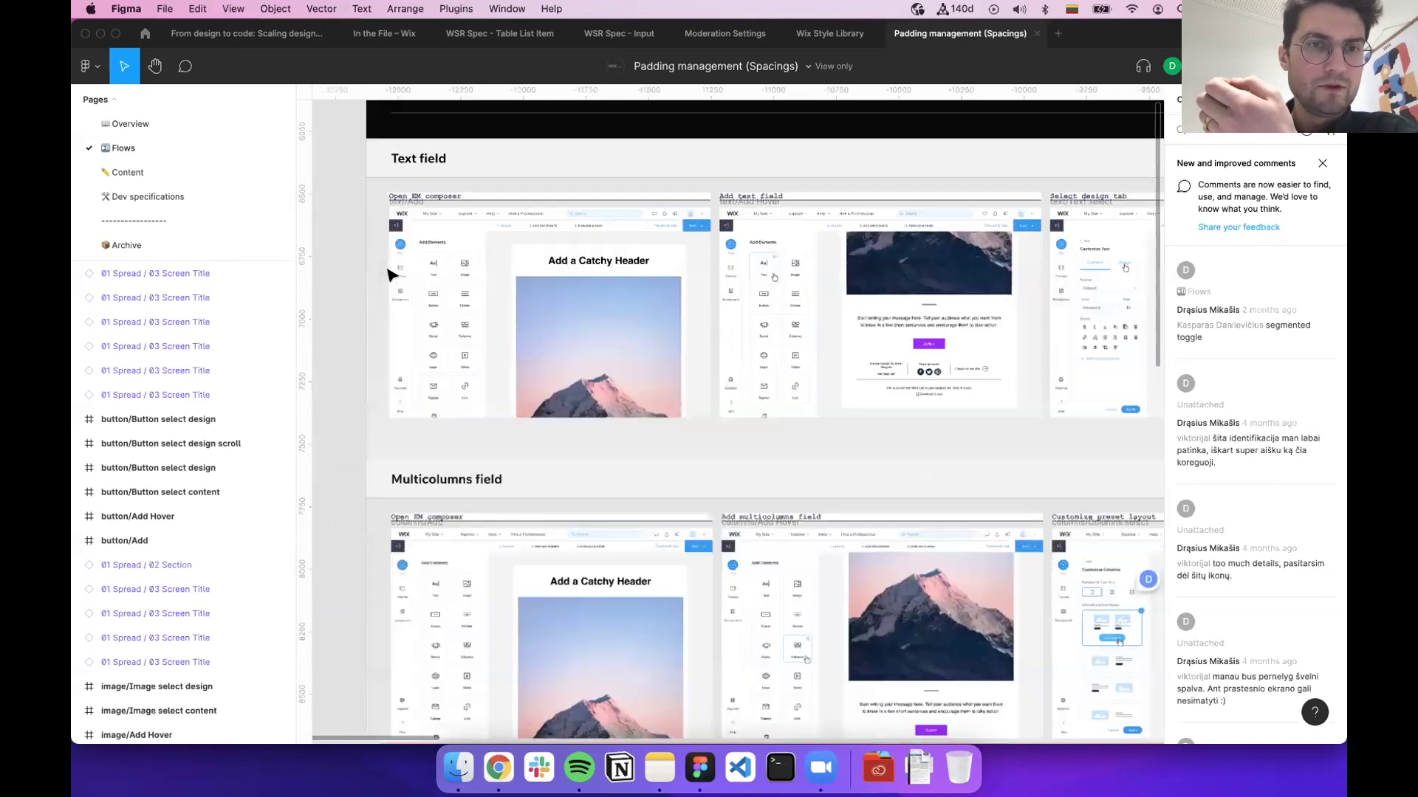
pyautogui.scroll(3, 396, 276)
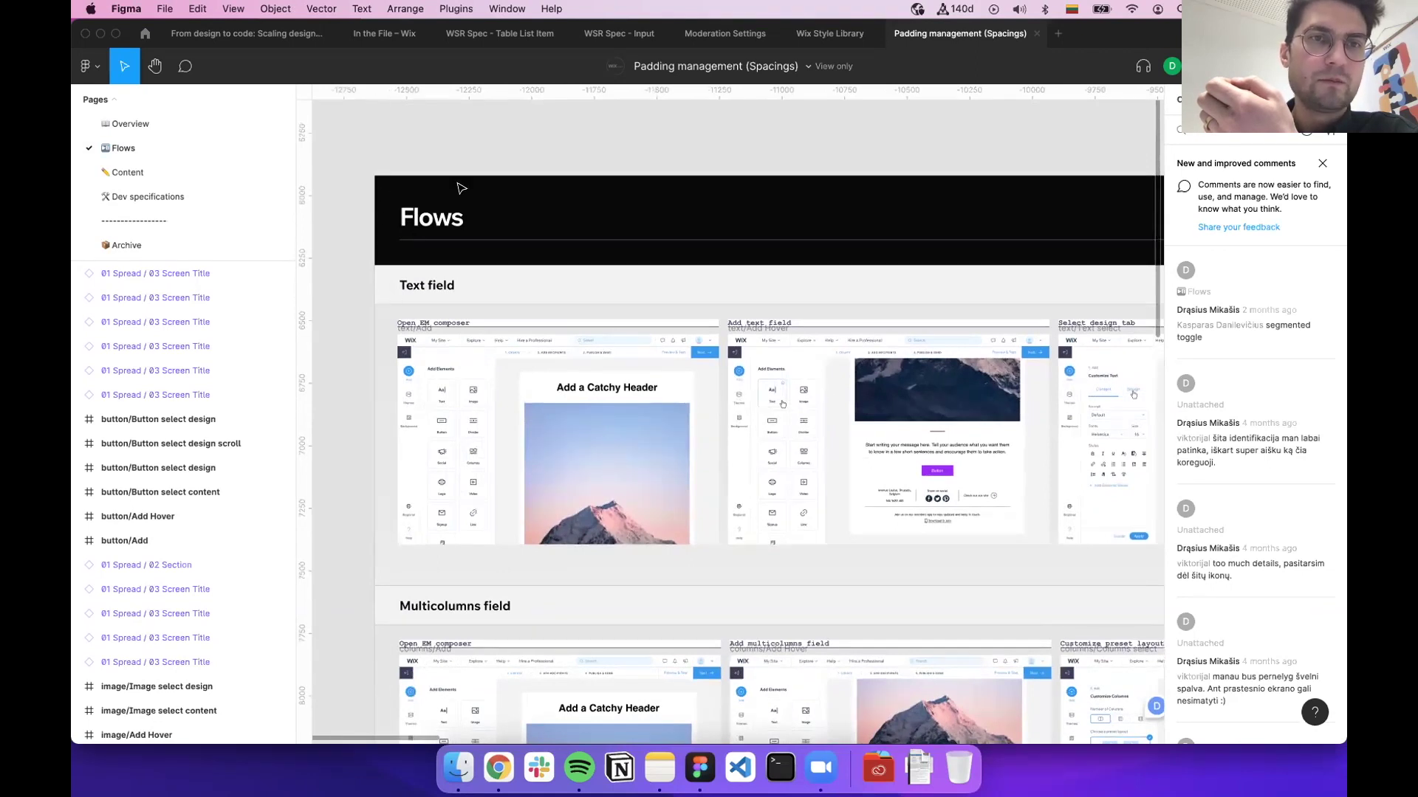
pyautogui.scroll(-4, 378, 389)
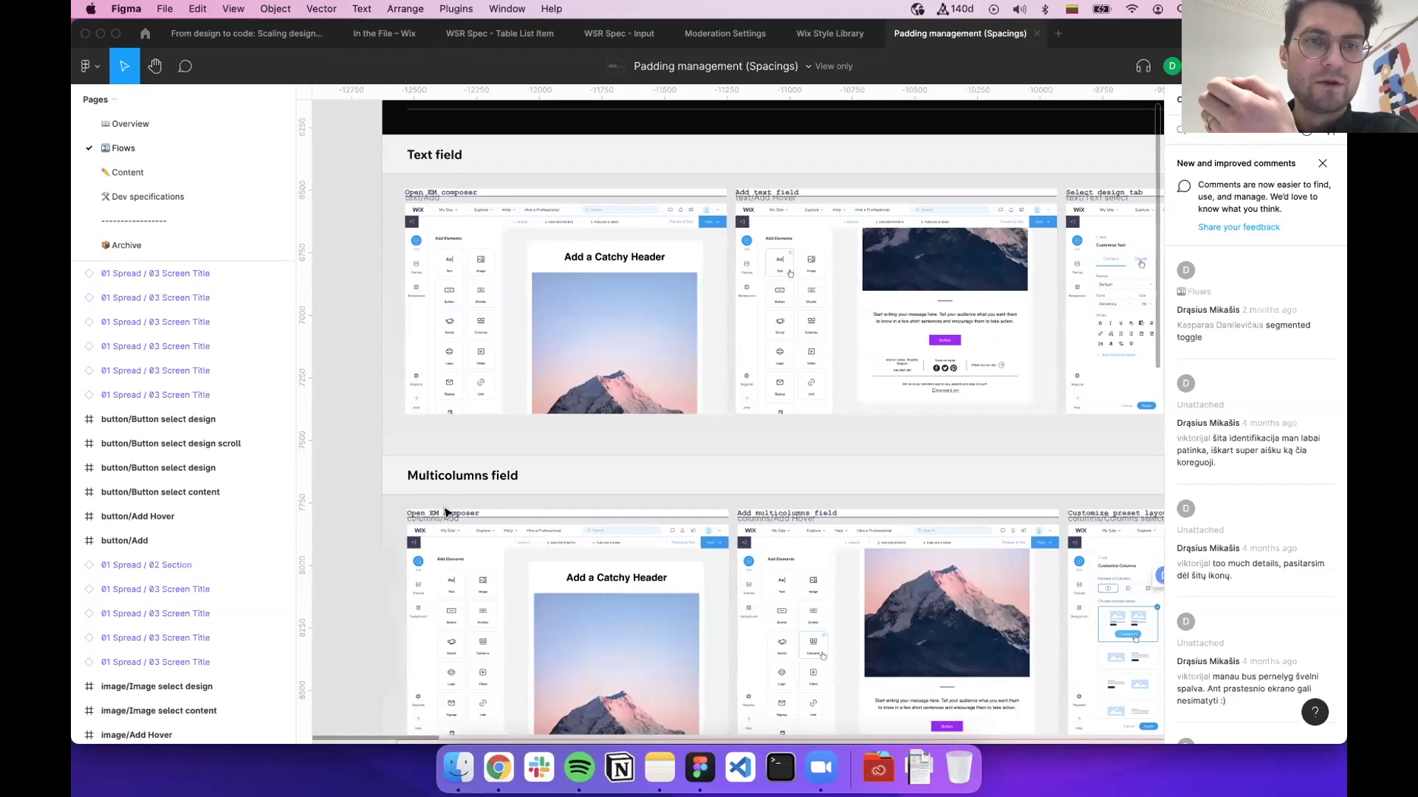
pyautogui.scroll(-3, 447, 511)
pyautogui.scroll(5, 448, 384)
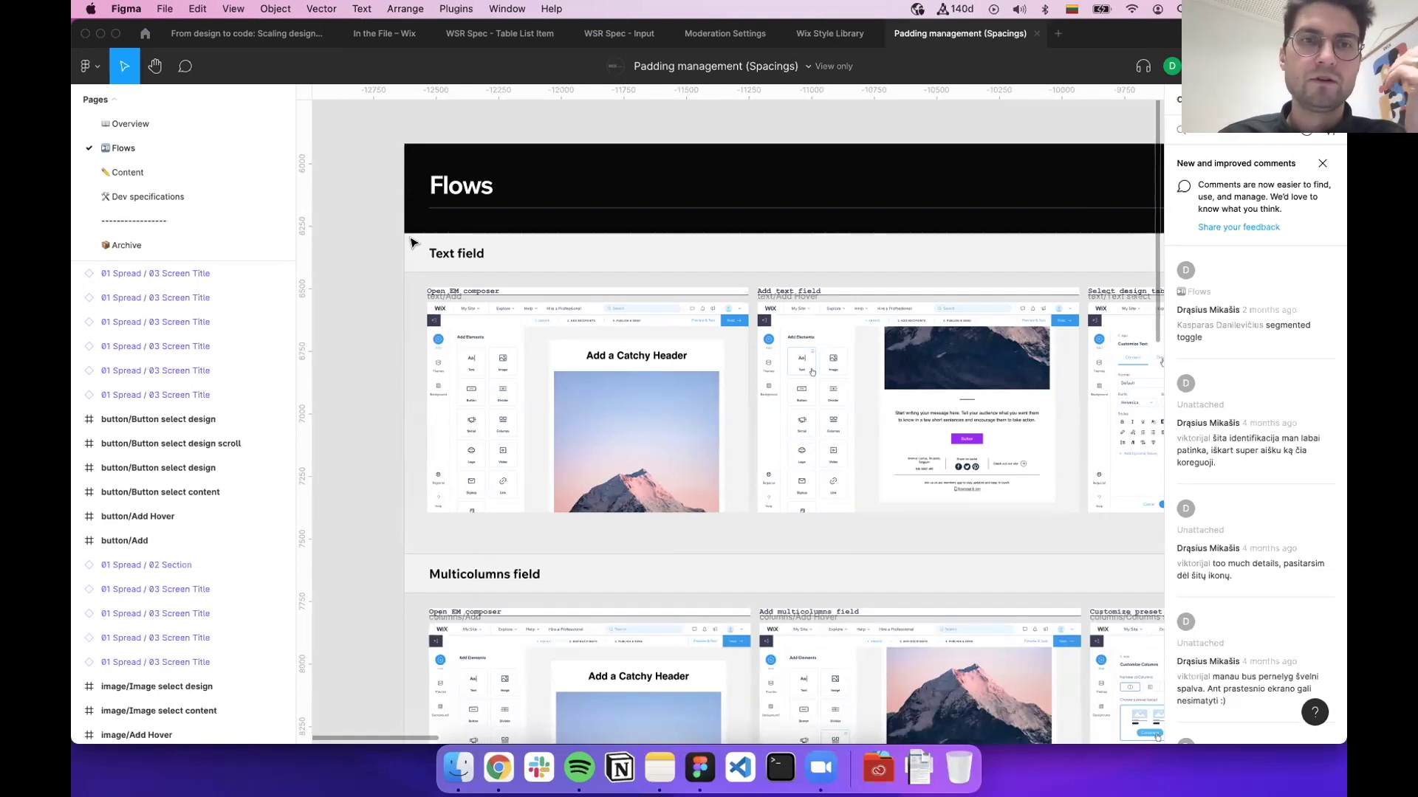
pyautogui.scroll(-5, 410, 243)
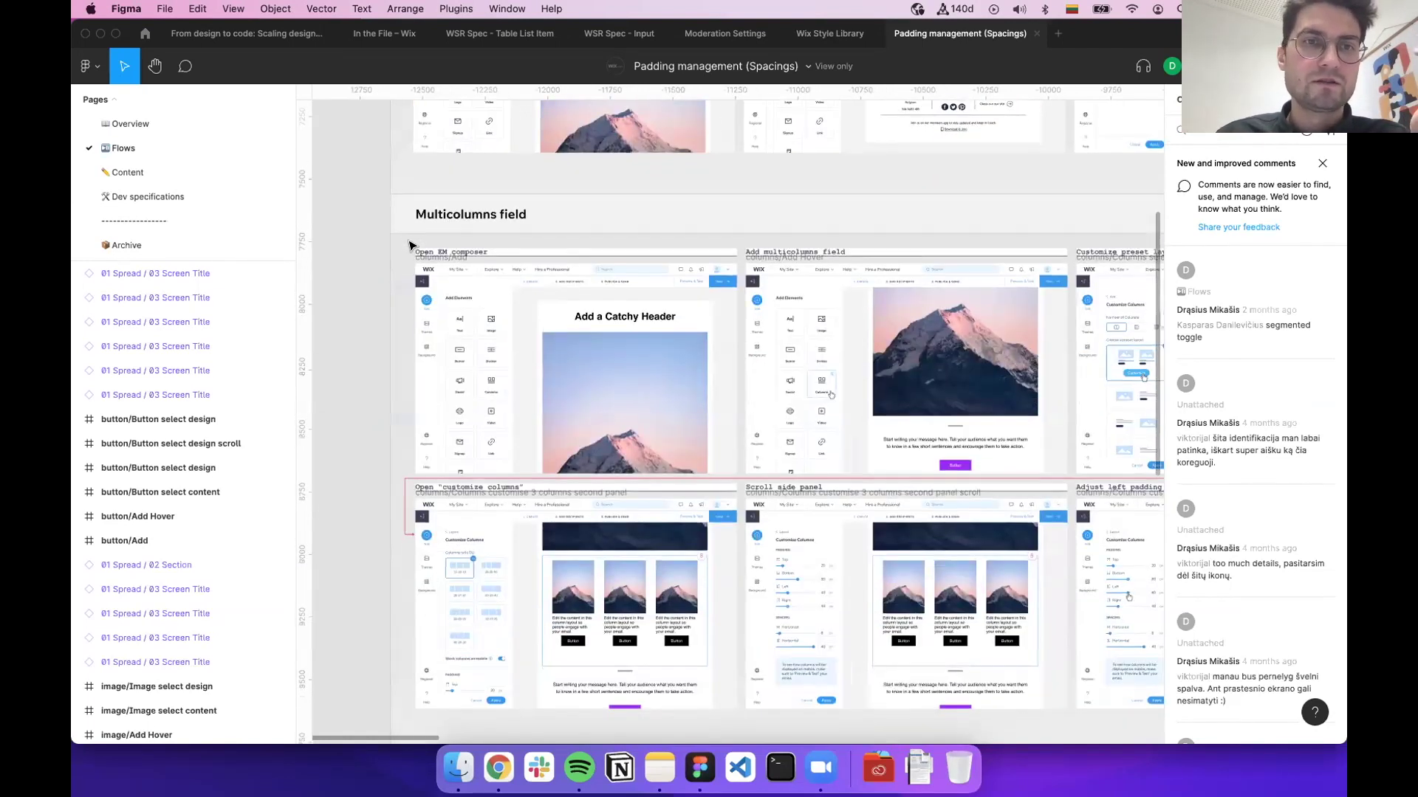
pyautogui.scroll(-5, 392, 362)
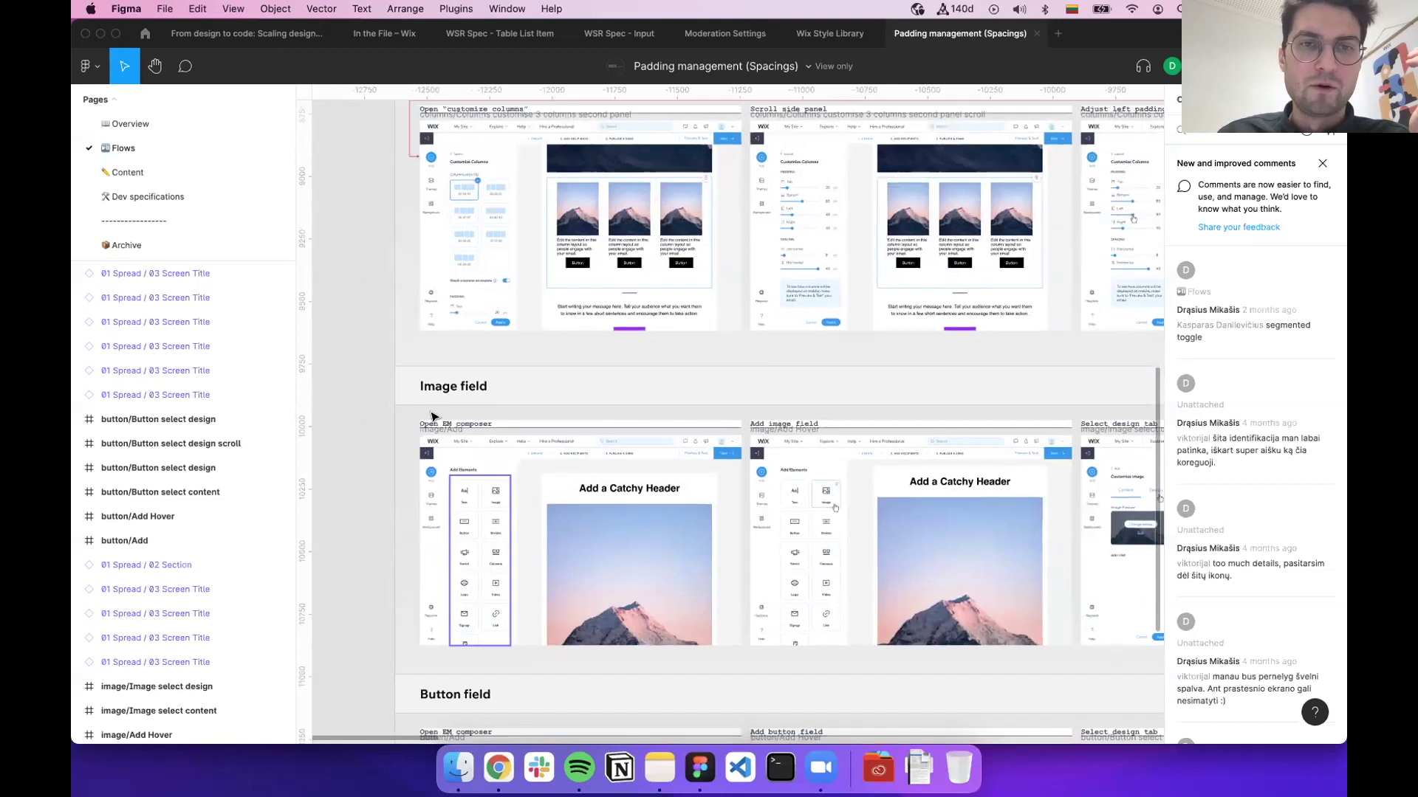
pyautogui.scroll(2, 433, 416)
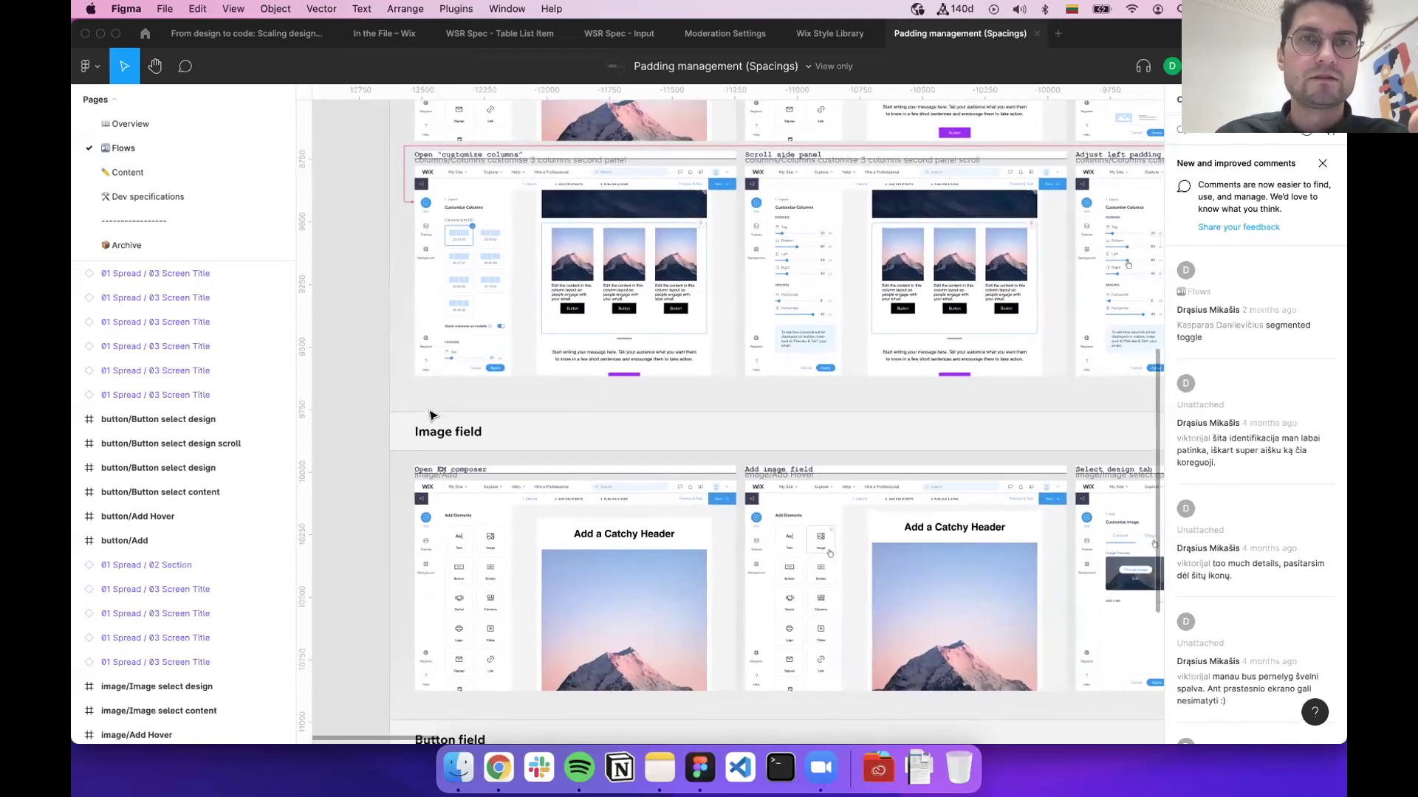
pyautogui.scroll(-6, 432, 416)
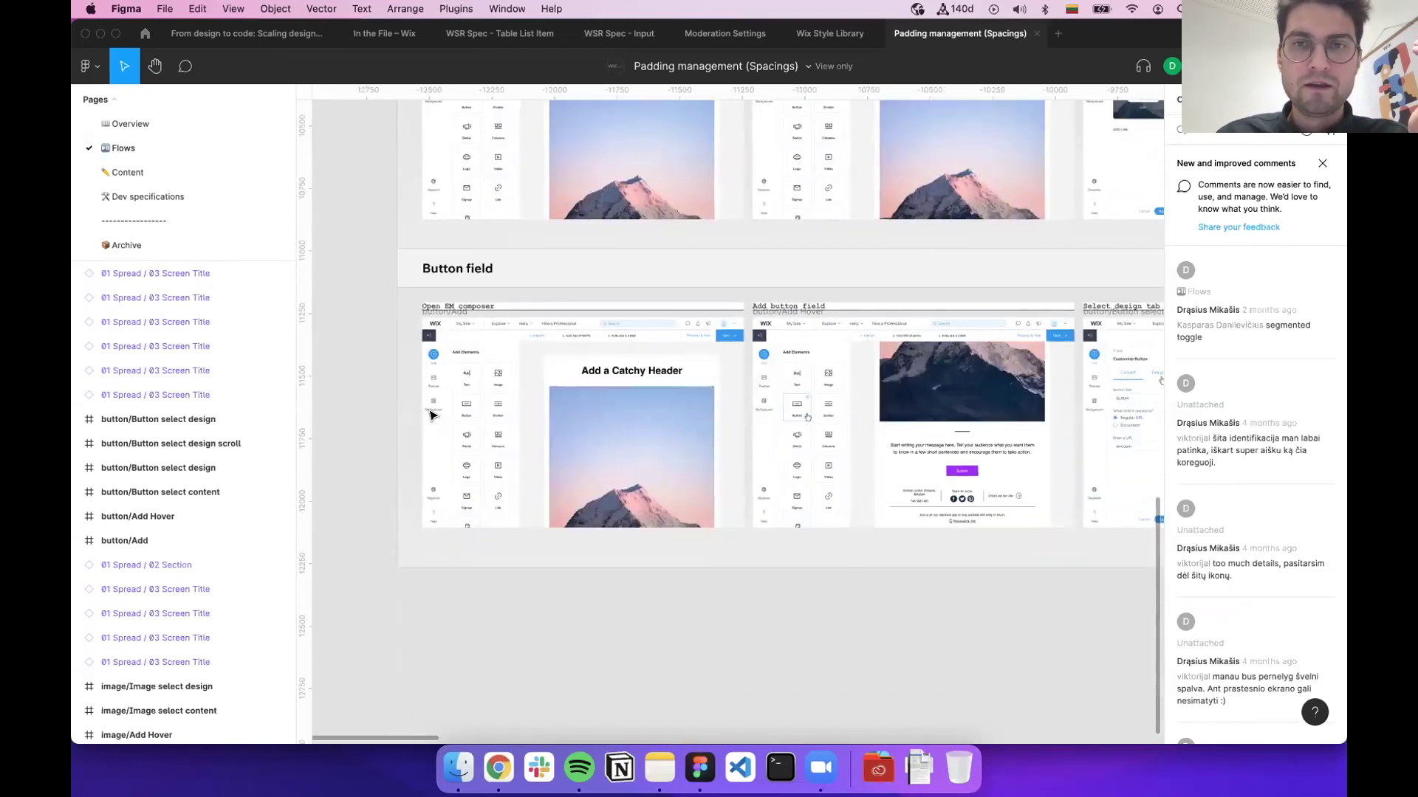
pyautogui.hscroll(5, 801, 421)
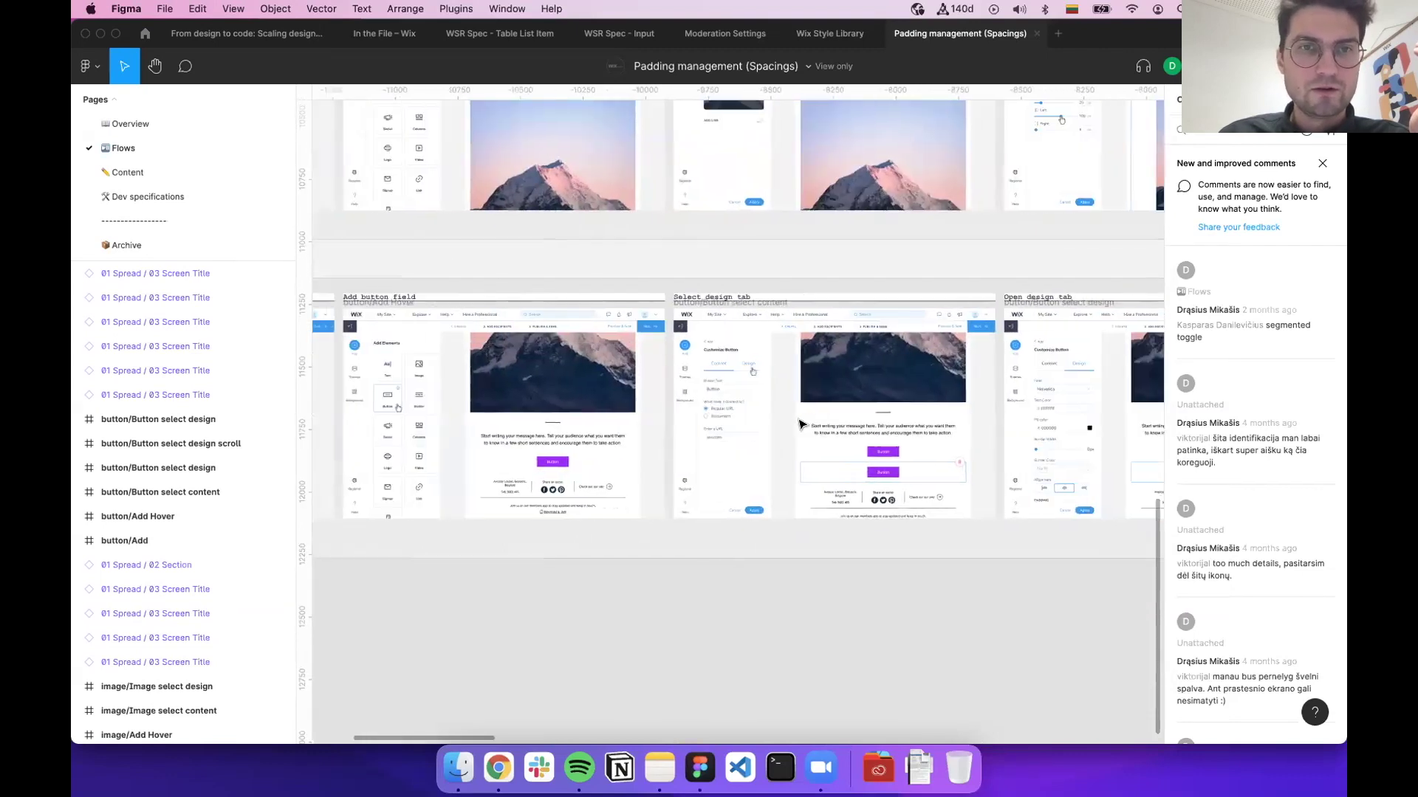
pyautogui.hscroll(-3, 801, 423)
pyautogui.scroll(10, 530, 375)
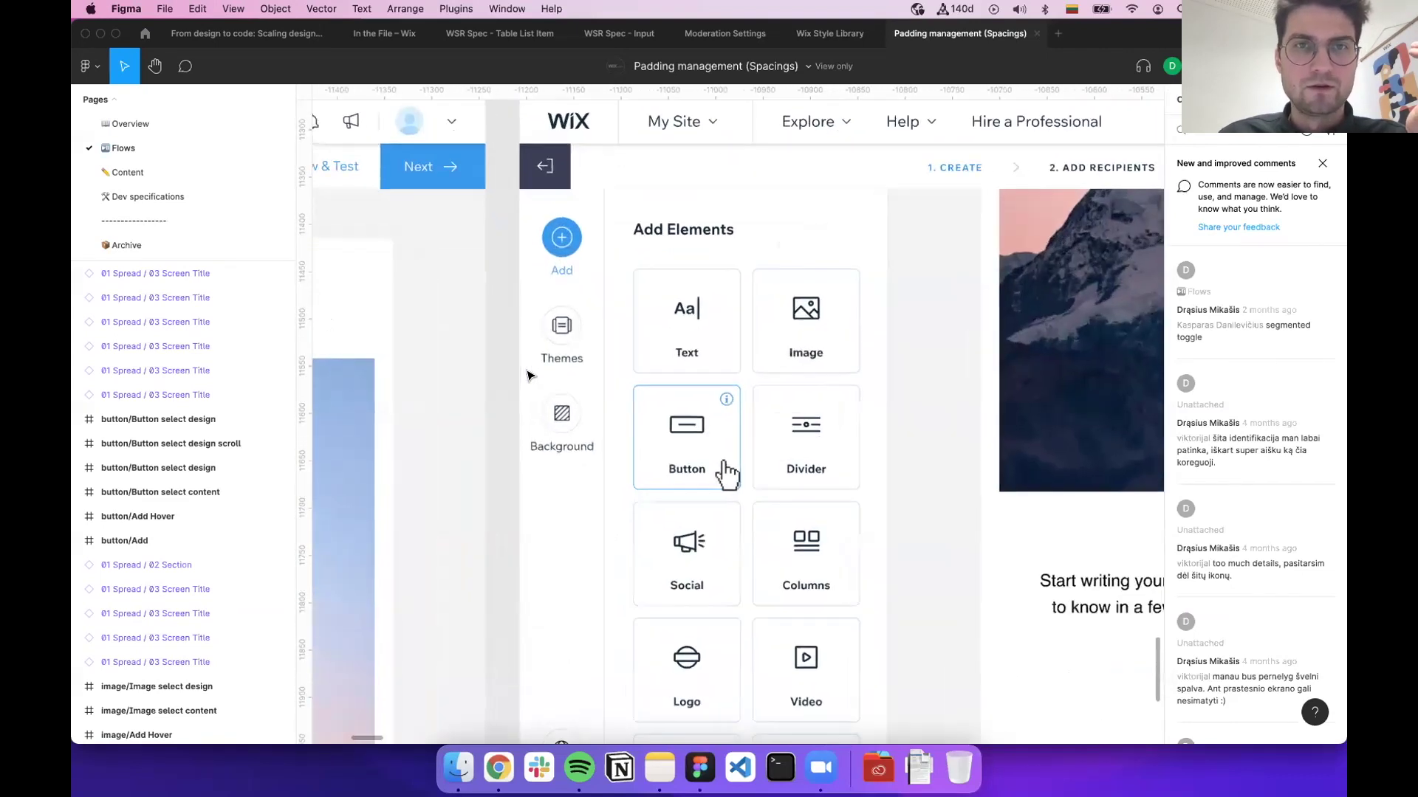
pyautogui.scroll(-4, 530, 375)
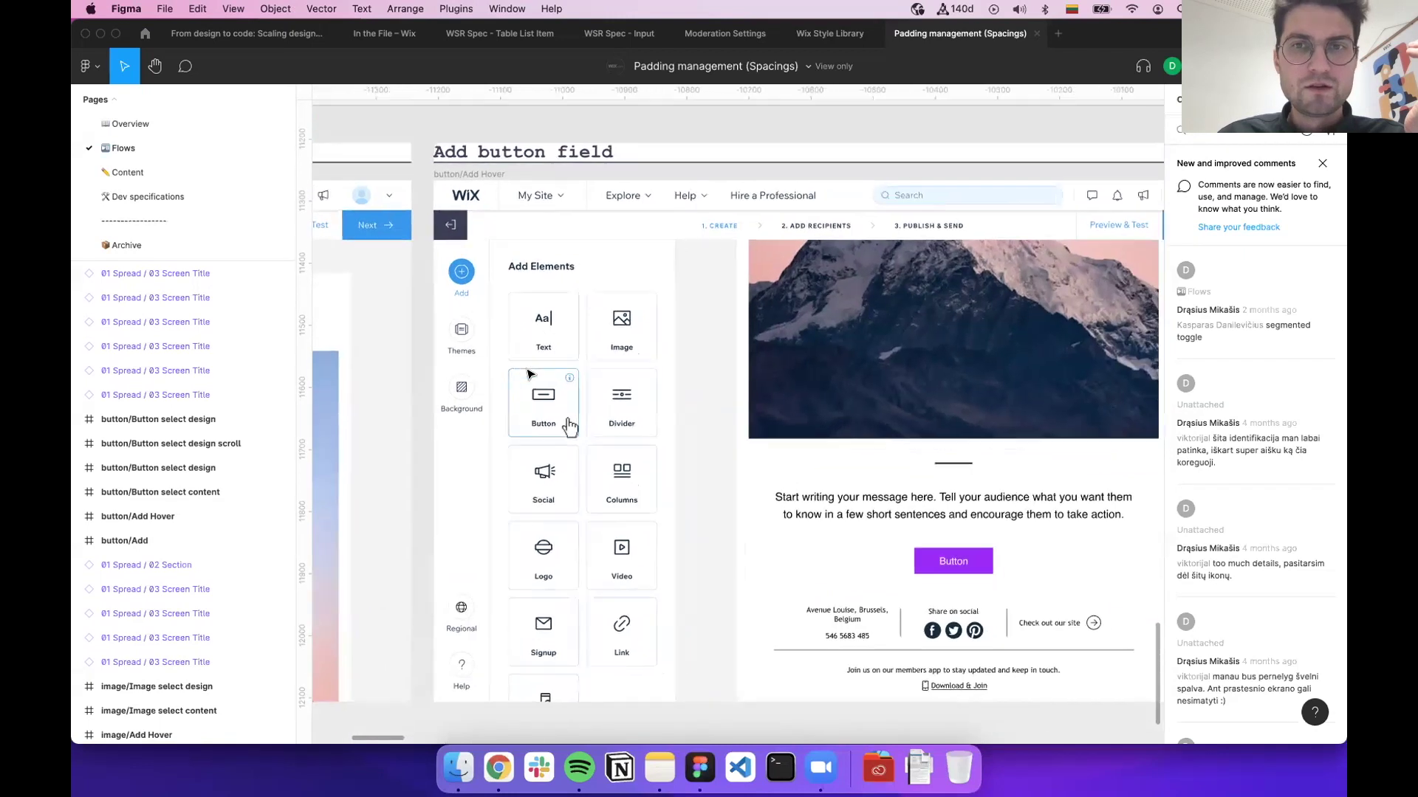
pyautogui.hscroll(3, 530, 375)
pyautogui.scroll(1, 529, 374)
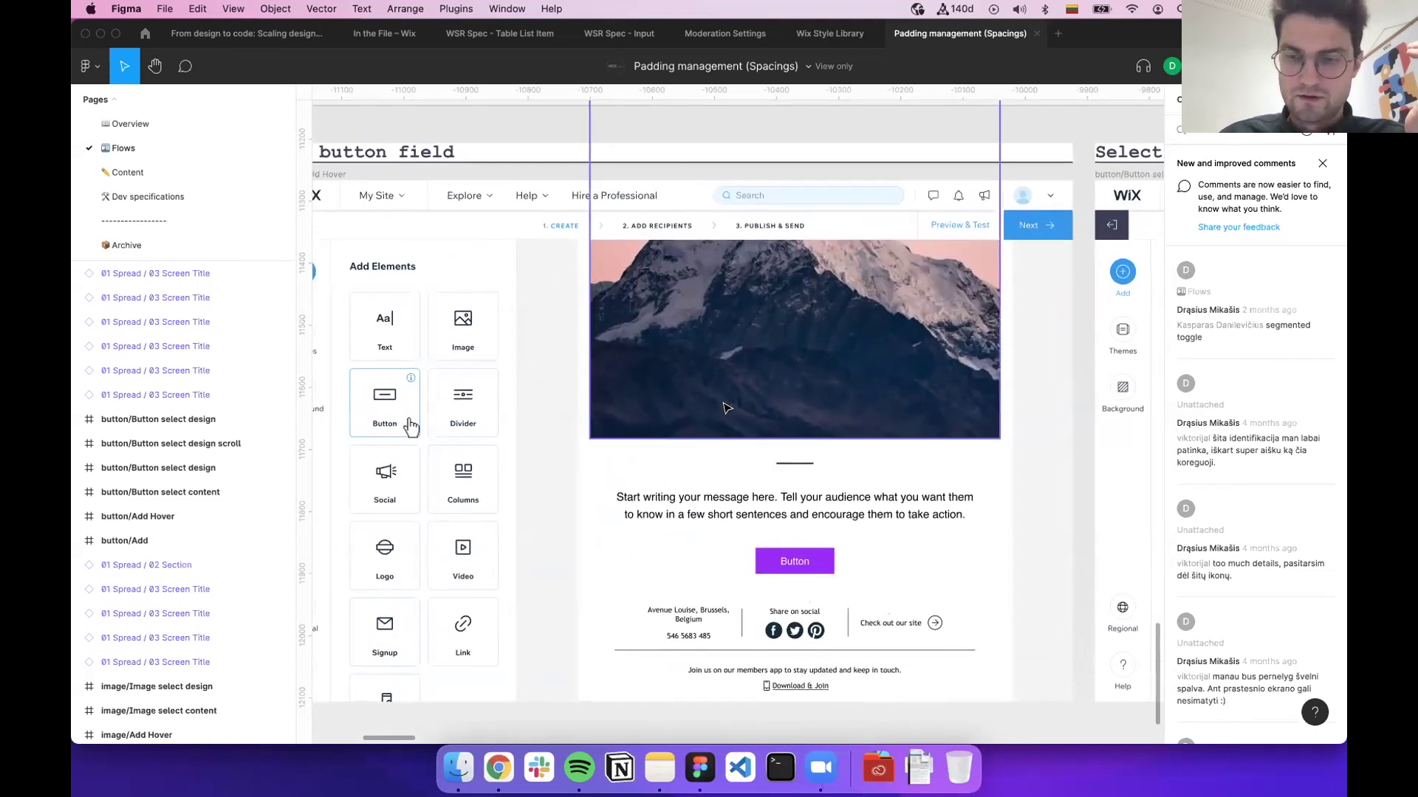
# With the UI hidden, pan right to the Scroll side panel frame, then restore the UI
pyautogui.press('super+backslash')
pyautogui.hscroll(2, 706, 465)
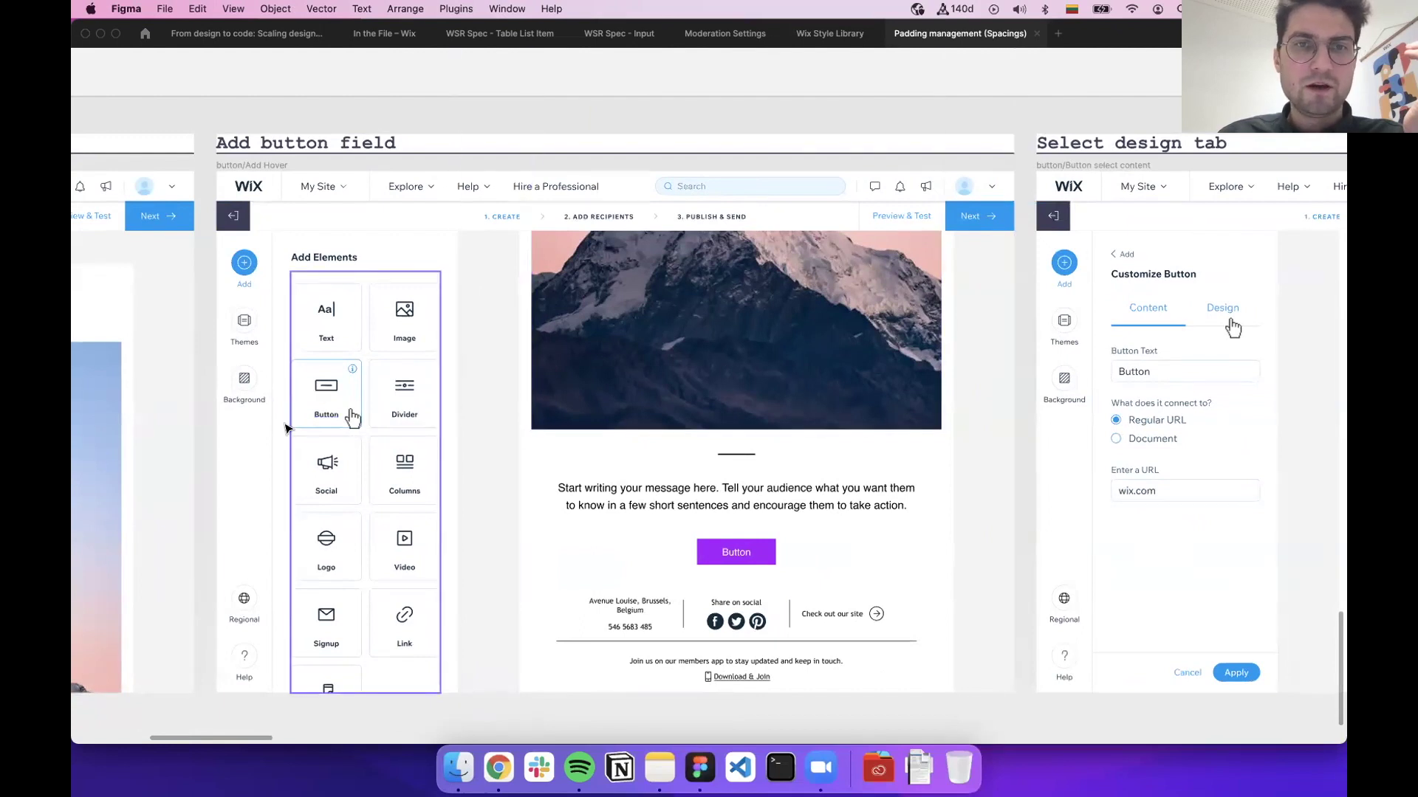
pyautogui.hscroll(2, 754, 392)
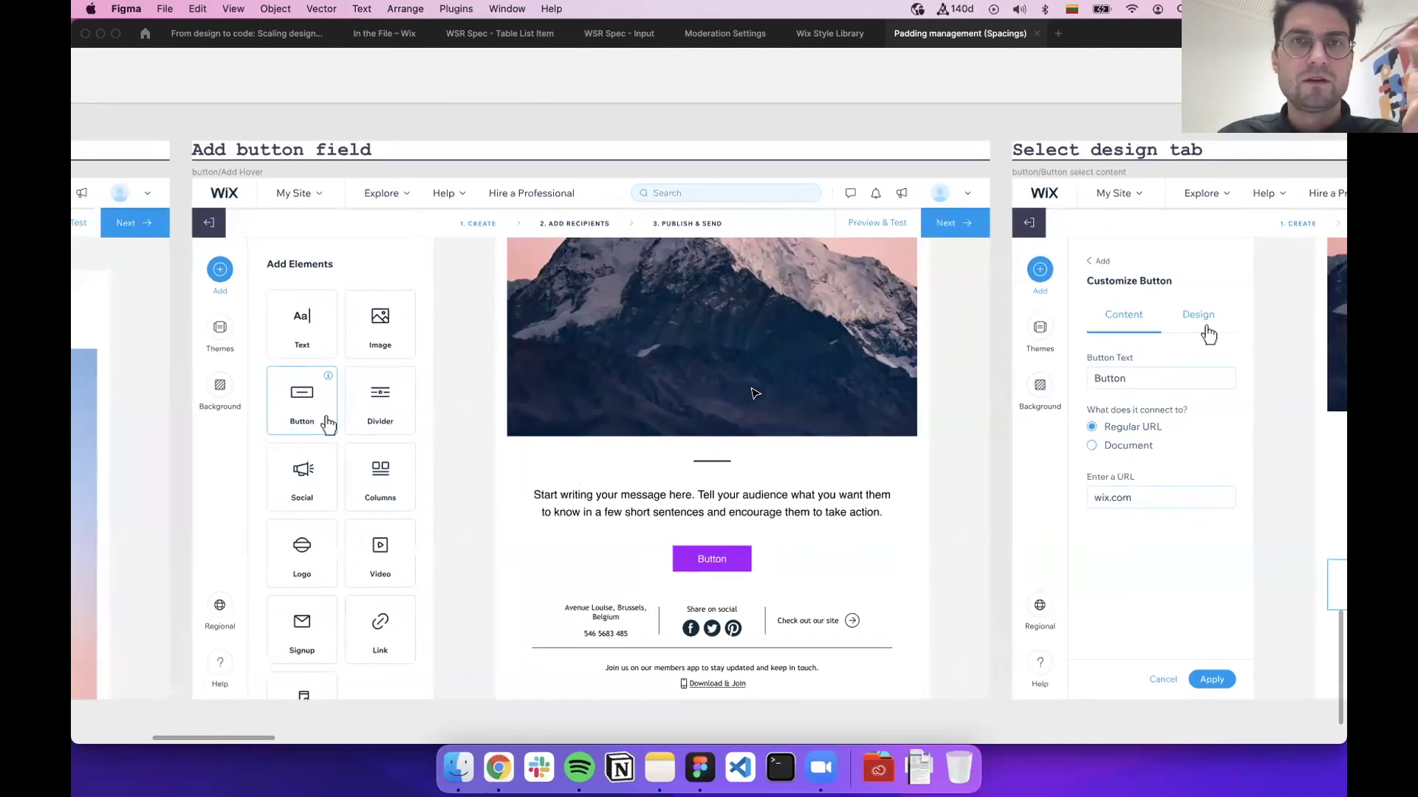
pyautogui.hscroll(10, 754, 393)
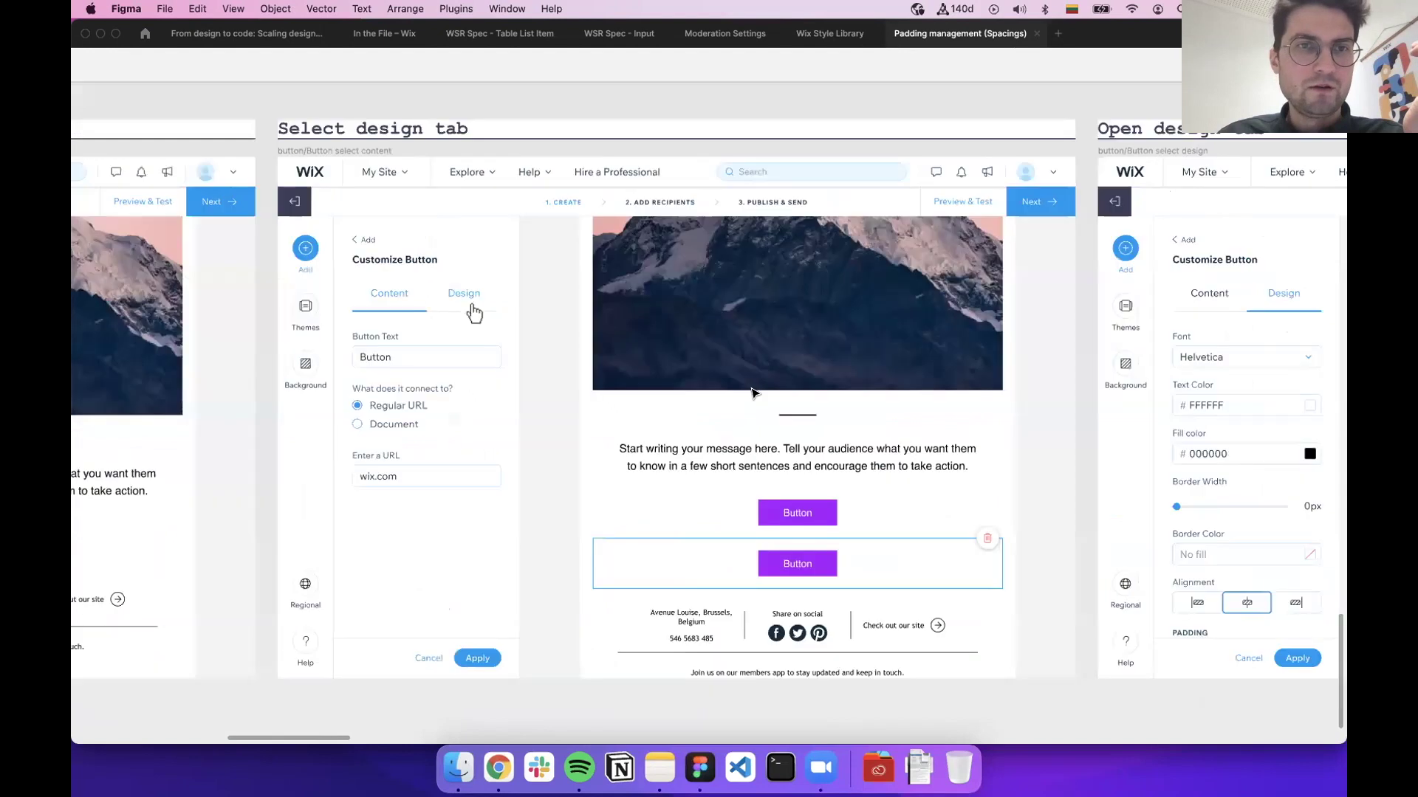
pyautogui.hscroll(8, 716, 419)
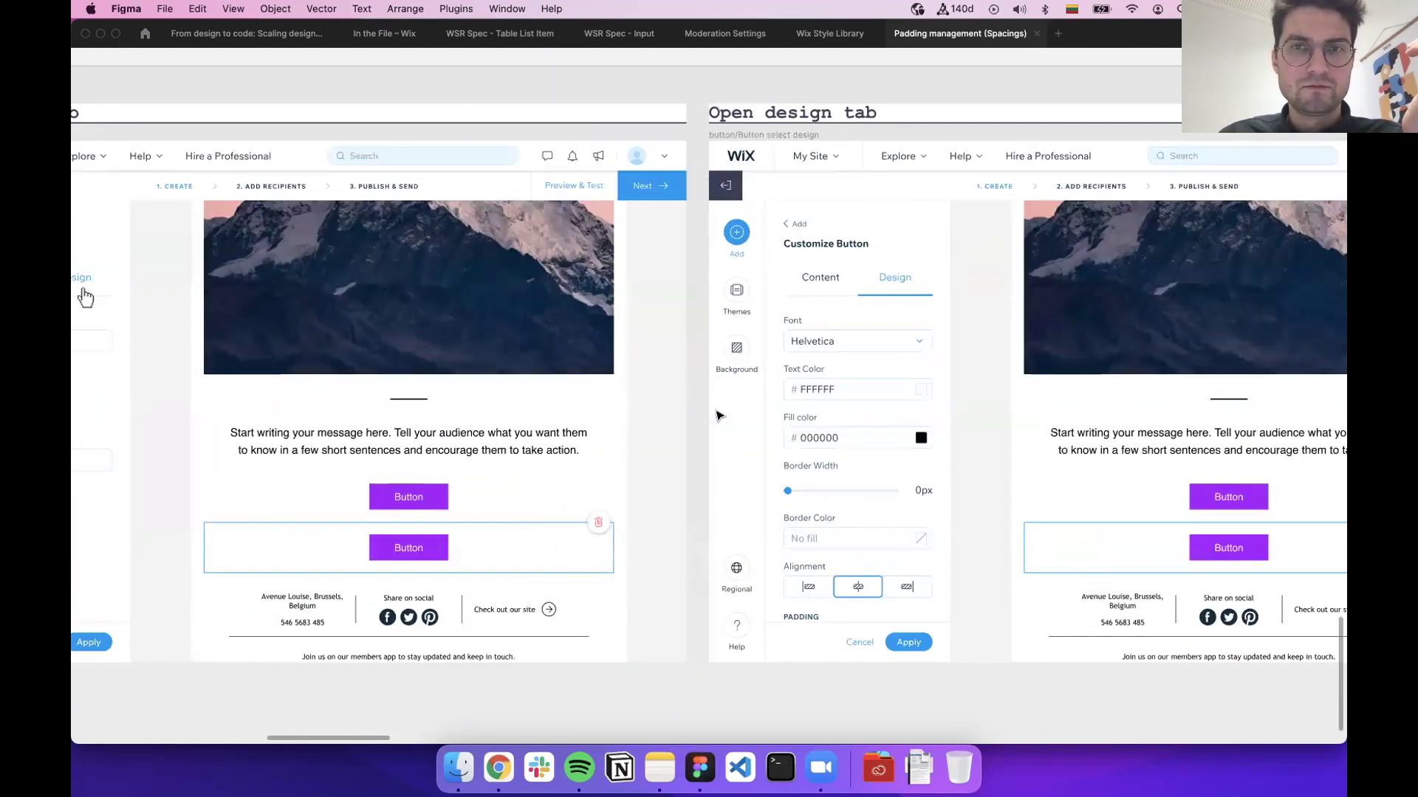
pyautogui.hscroll(5, 820, 399)
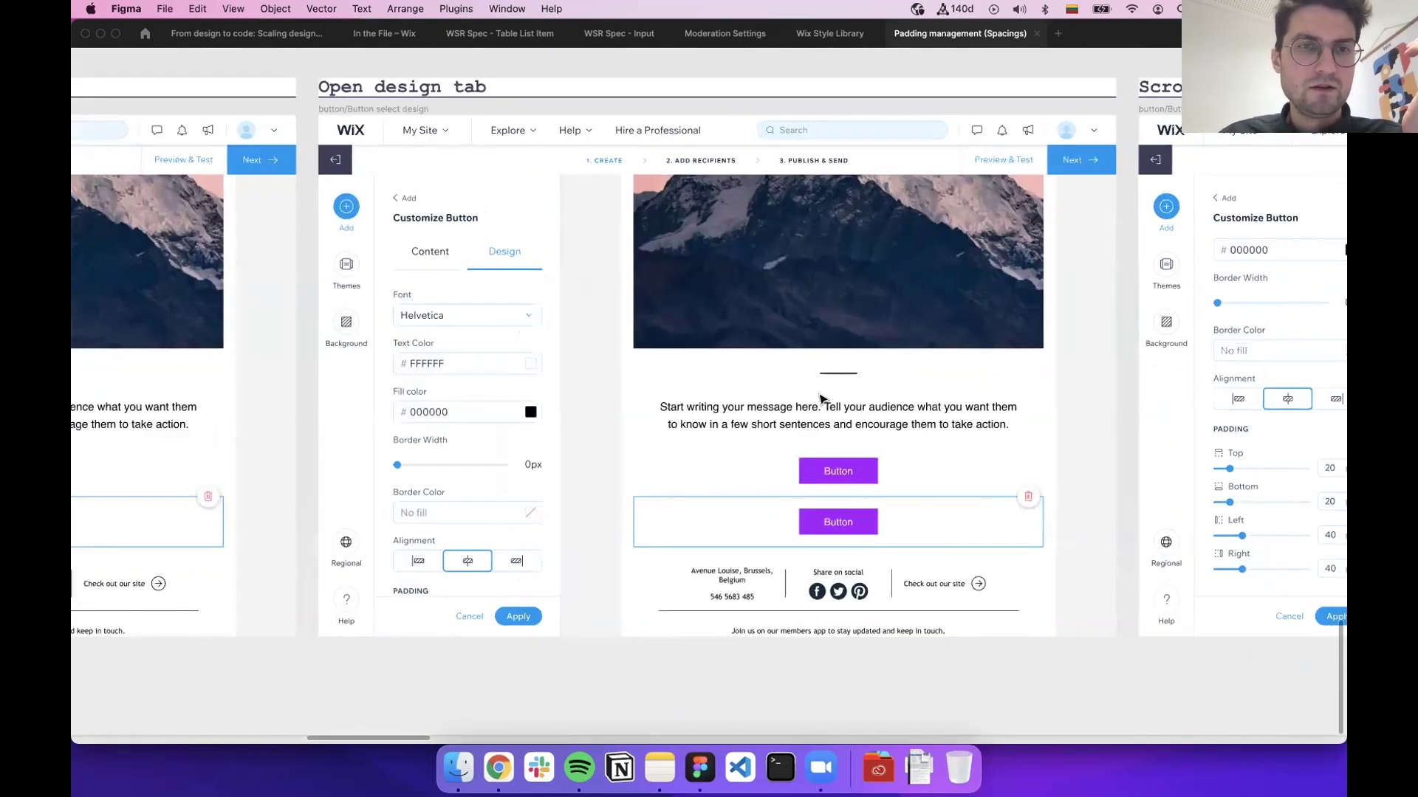
pyautogui.hscroll(9, 820, 399)
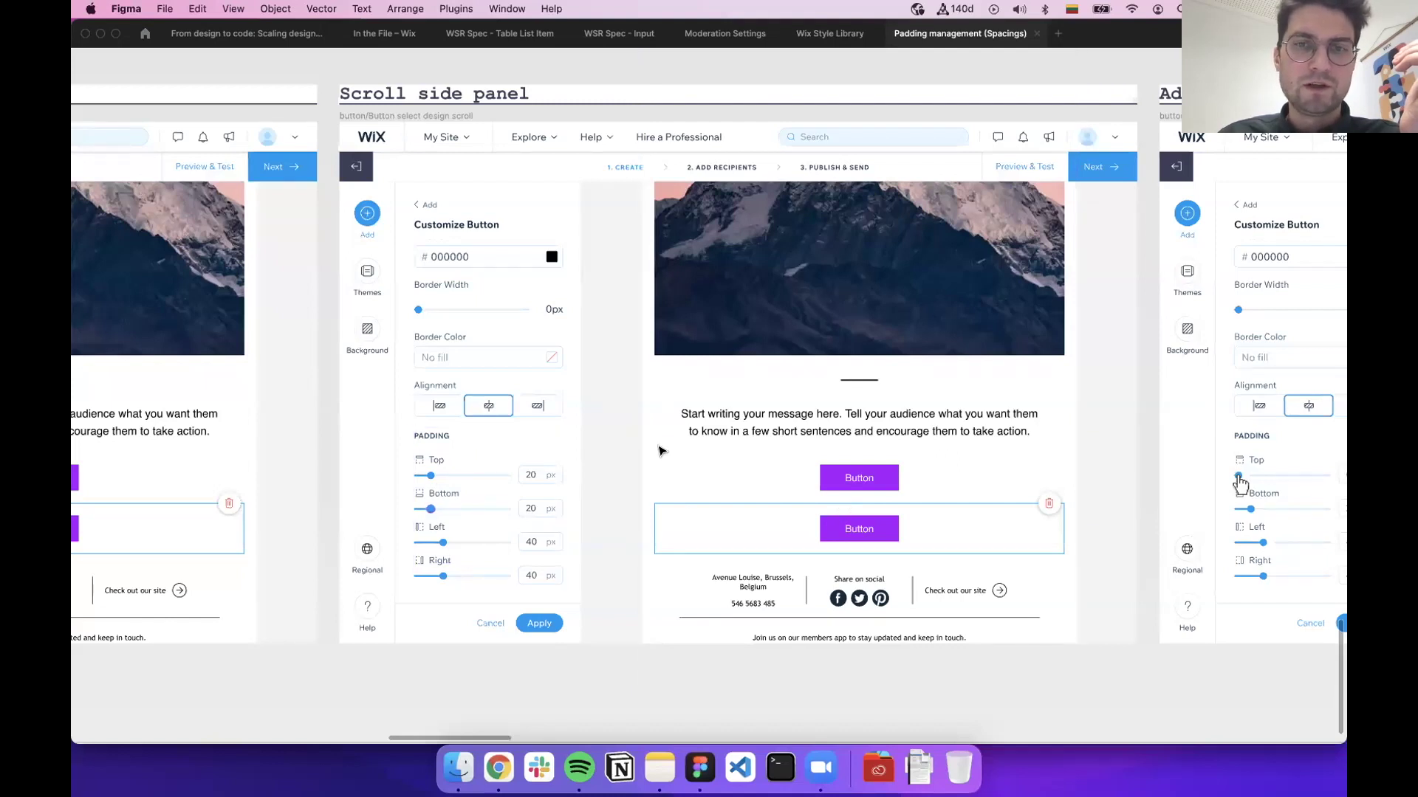
pyautogui.press('super+backslash')
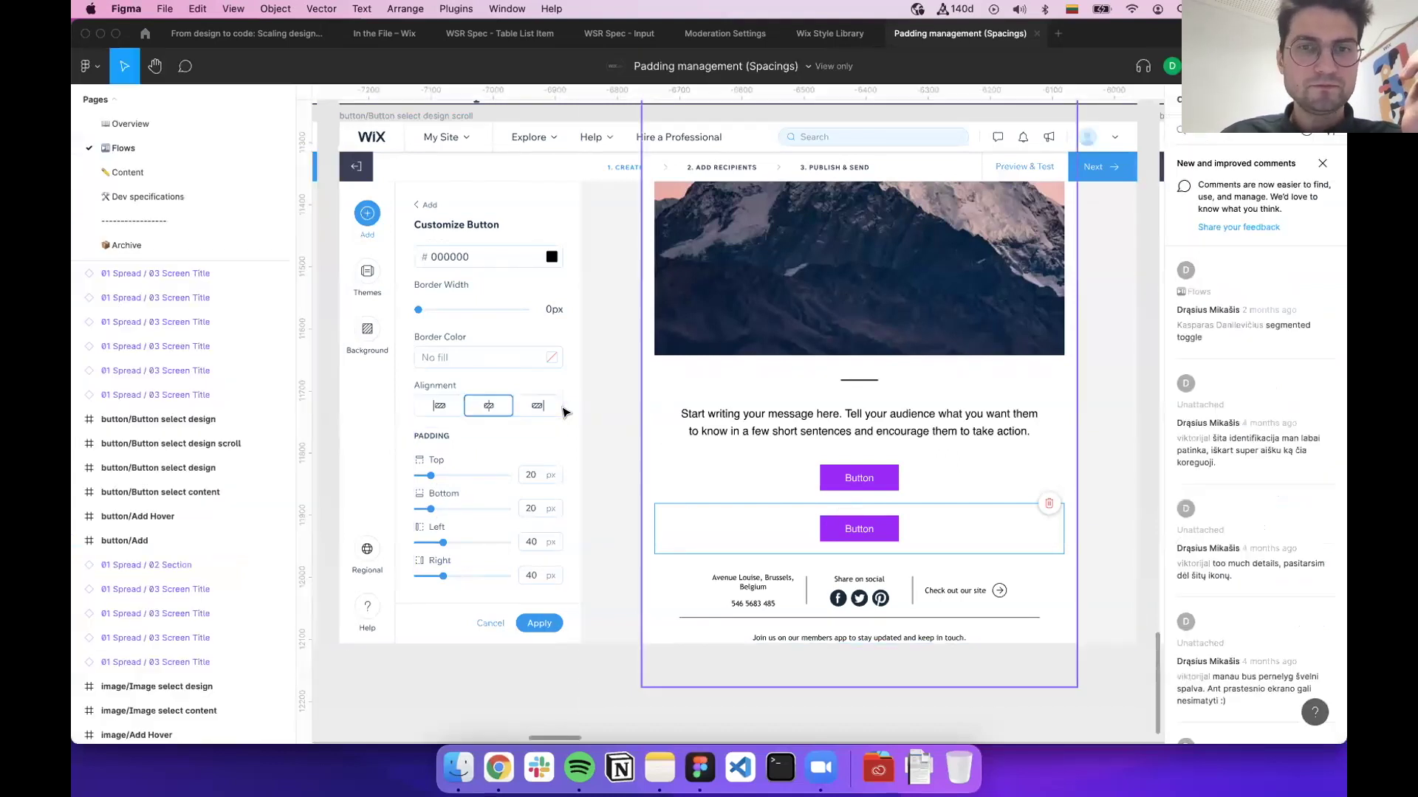
pyautogui.hscroll(-1, 354, 280)
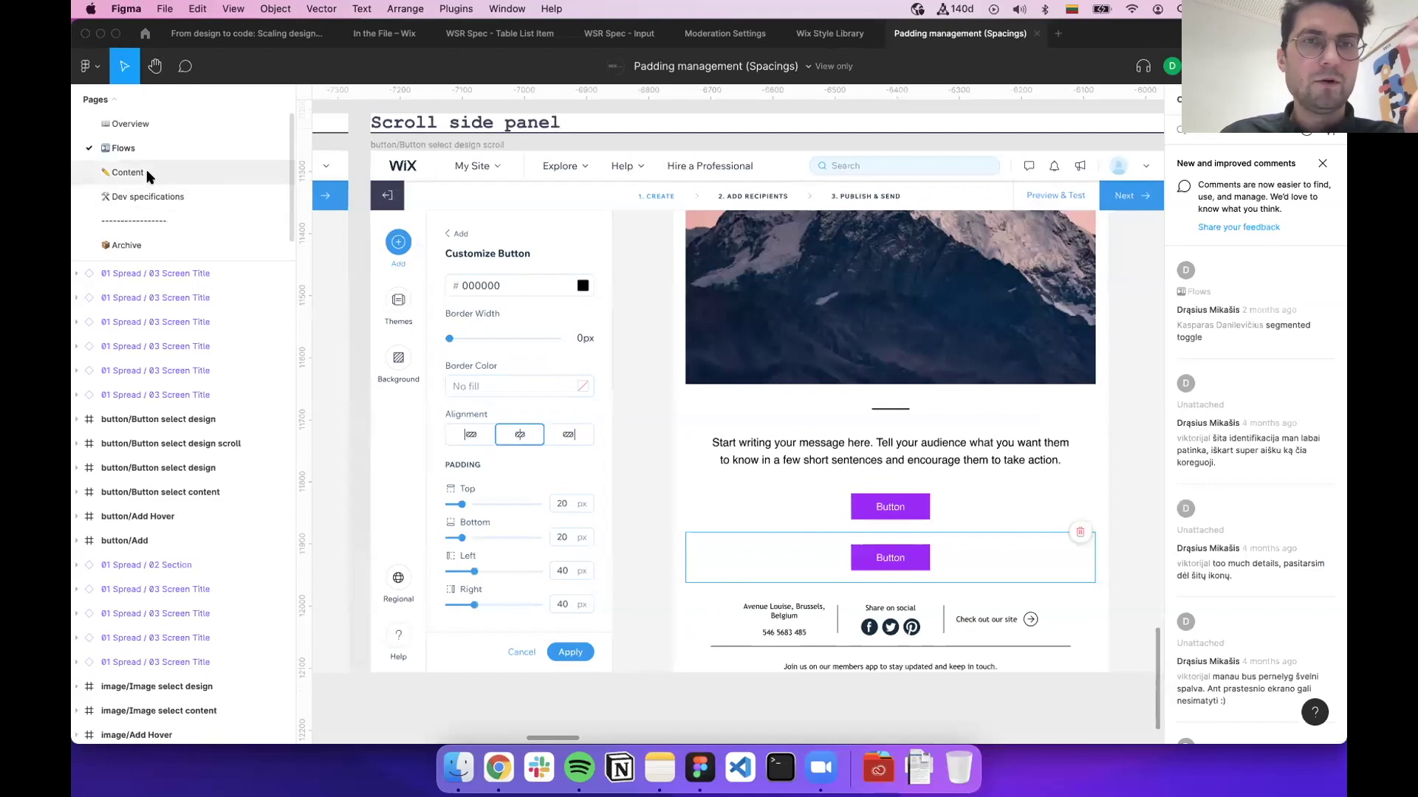
# Switch to the Content page and zoom into its Text, Multicolumns, Image and Button field flow rows
pyautogui.click(148, 174)
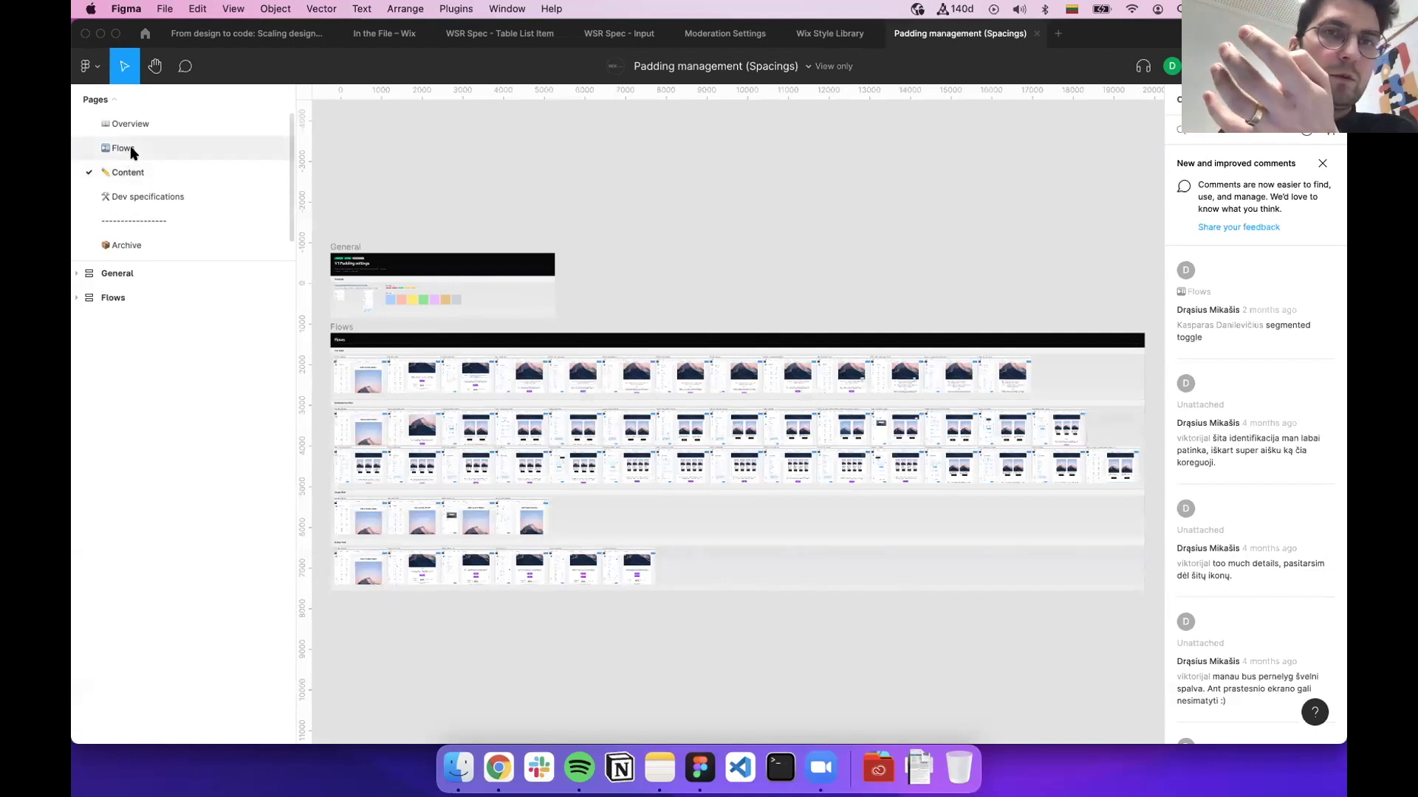
pyautogui.scroll(-3, 432, 167)
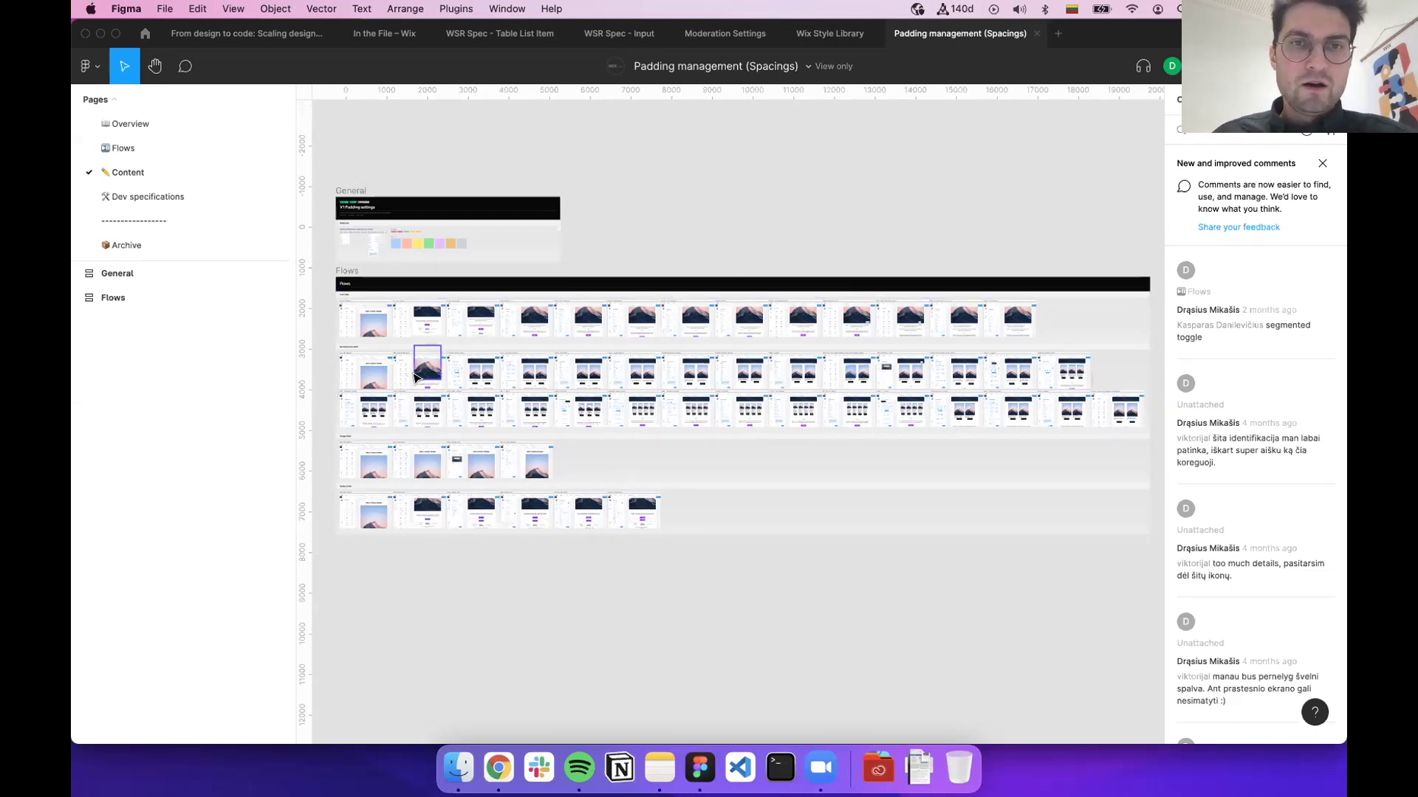
pyautogui.scroll(3, 414, 377)
pyautogui.scroll(5, 413, 378)
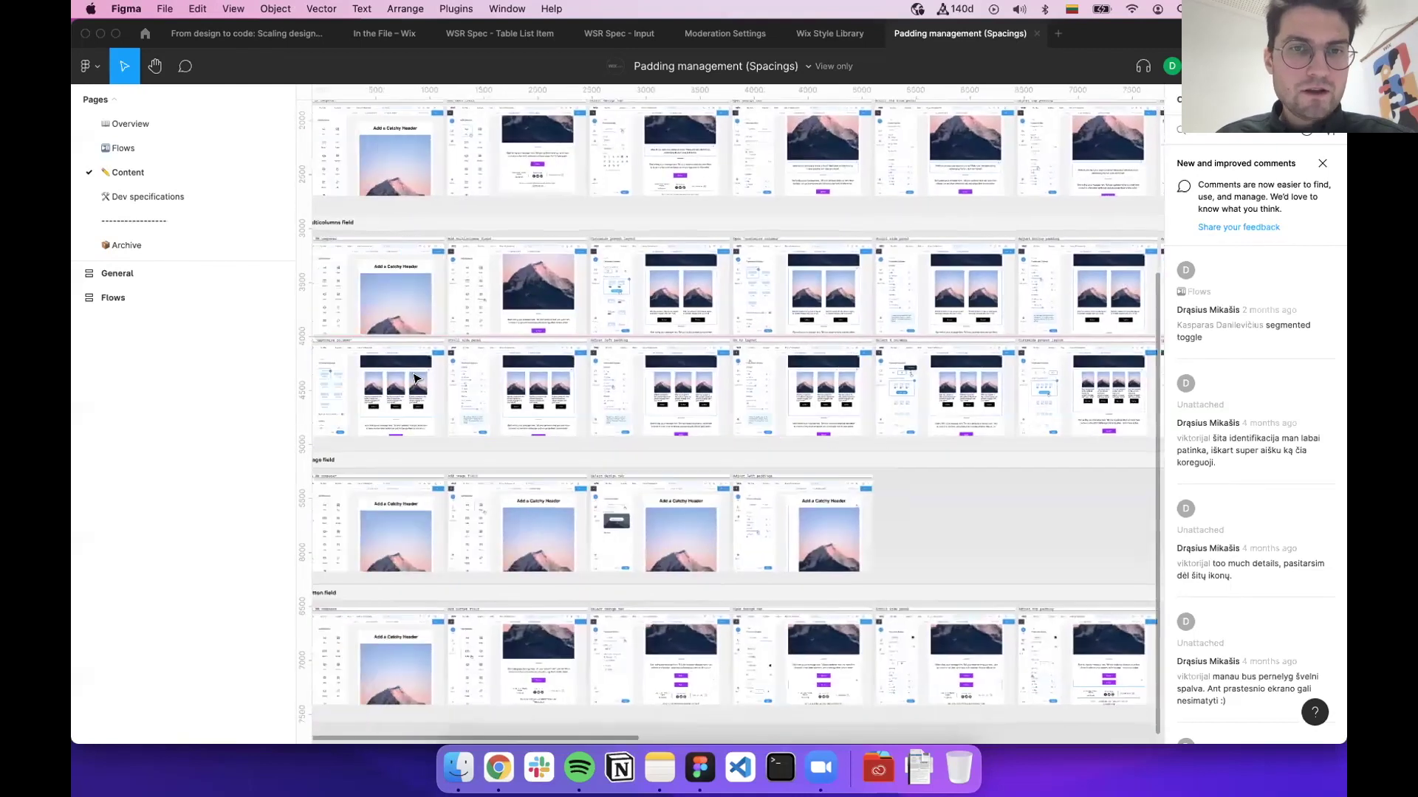
pyautogui.scroll(5, 414, 378)
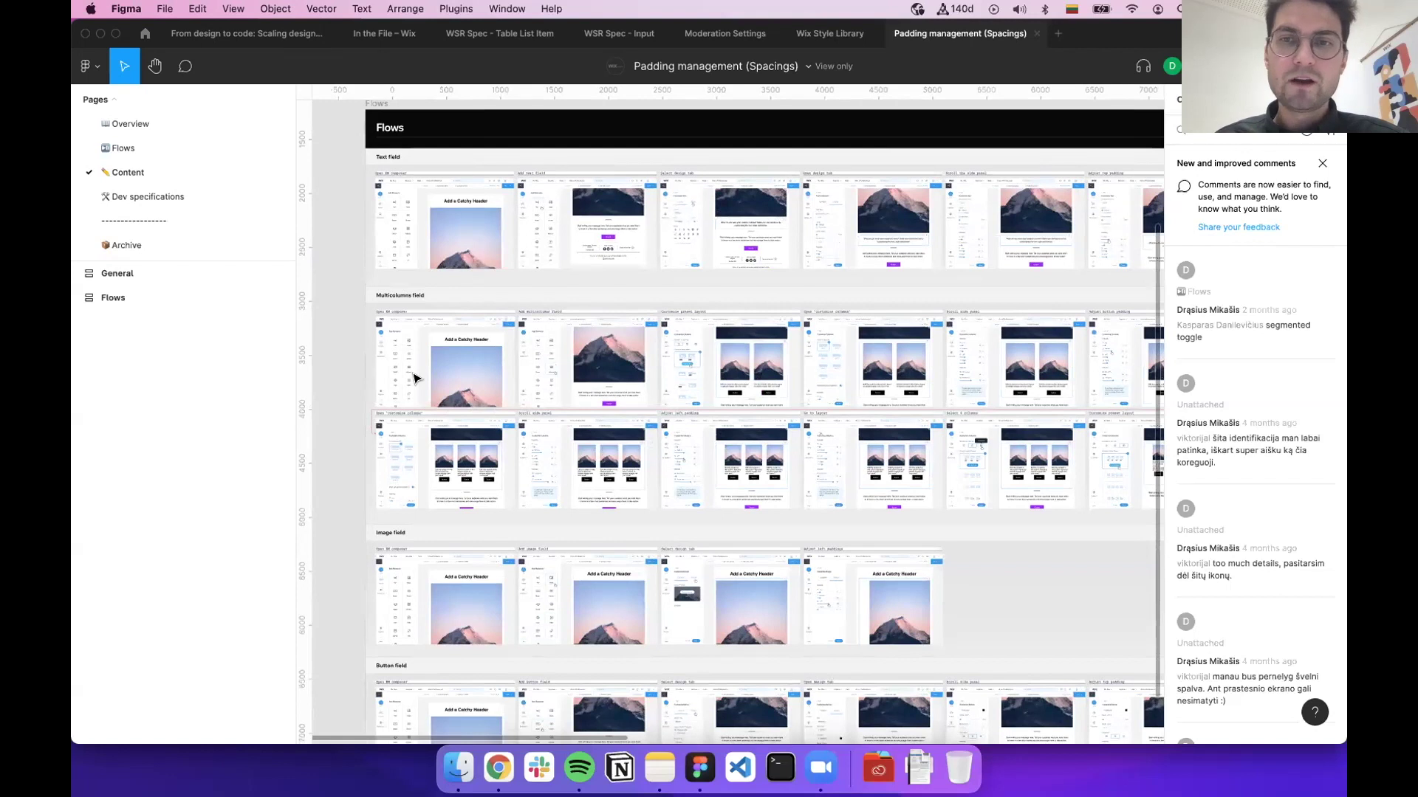
pyautogui.scroll(3, 413, 378)
pyautogui.hscroll(5, 413, 378)
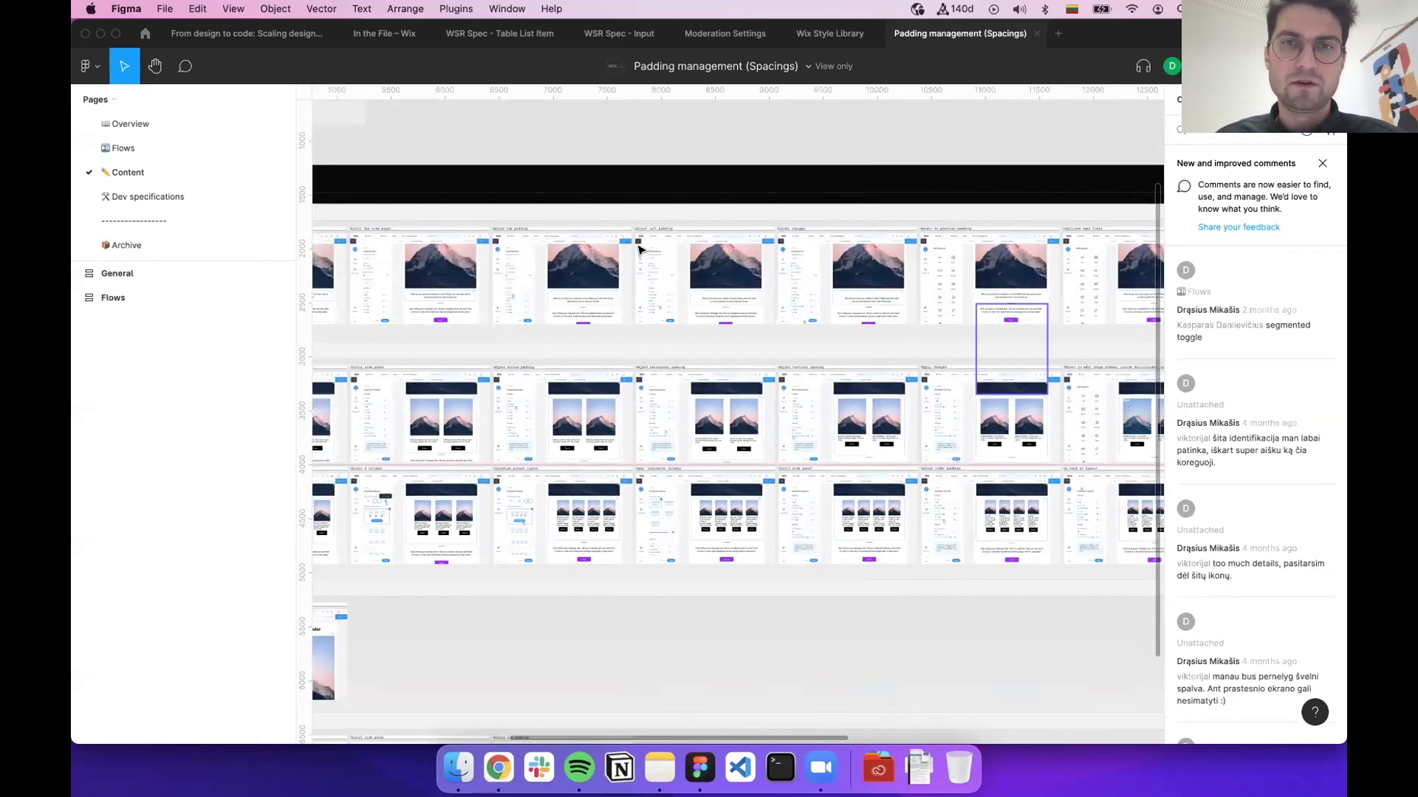
pyautogui.hscroll(-8, 639, 250)
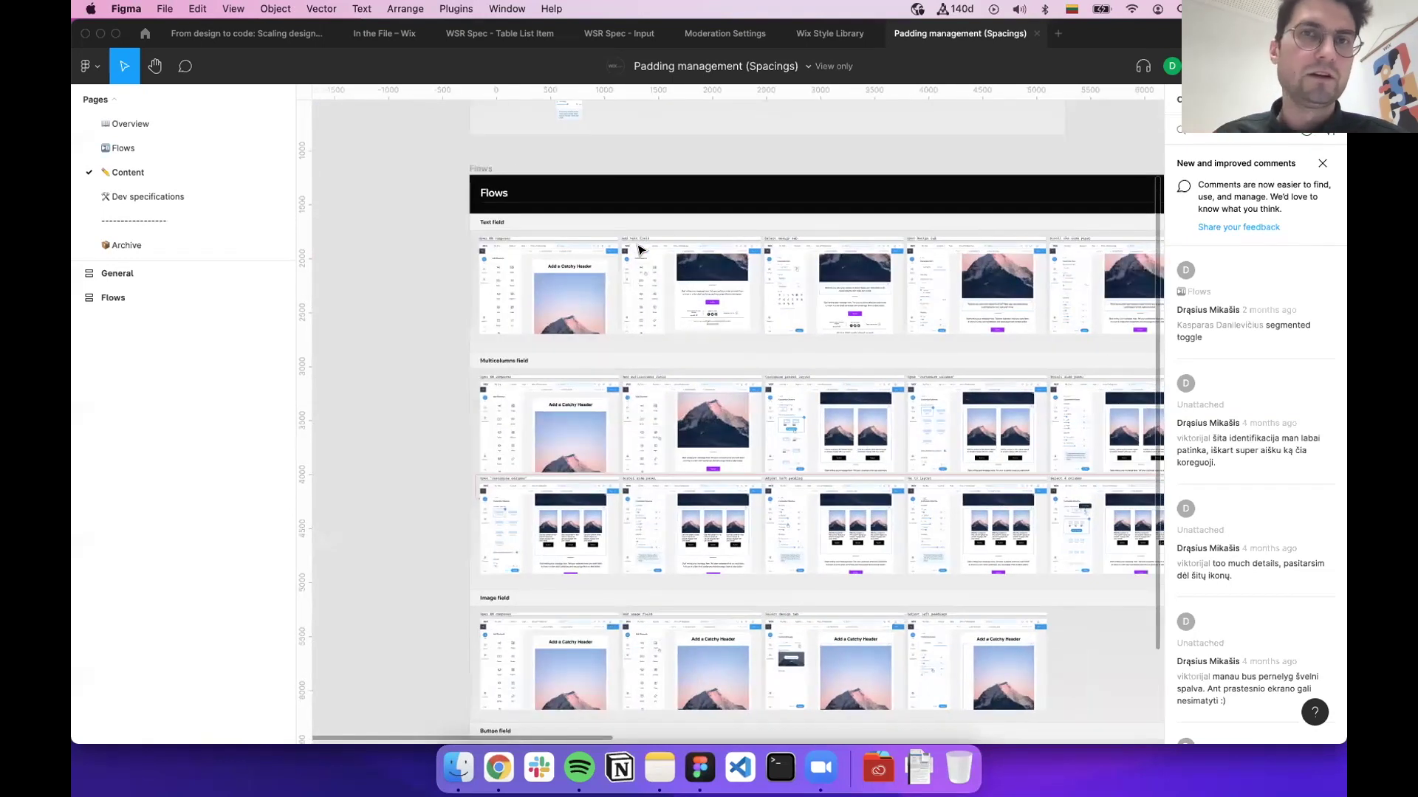
# Switch to the Dev specifications page and scroll up to the V1 Padding settings header
pyautogui.click(122, 196)
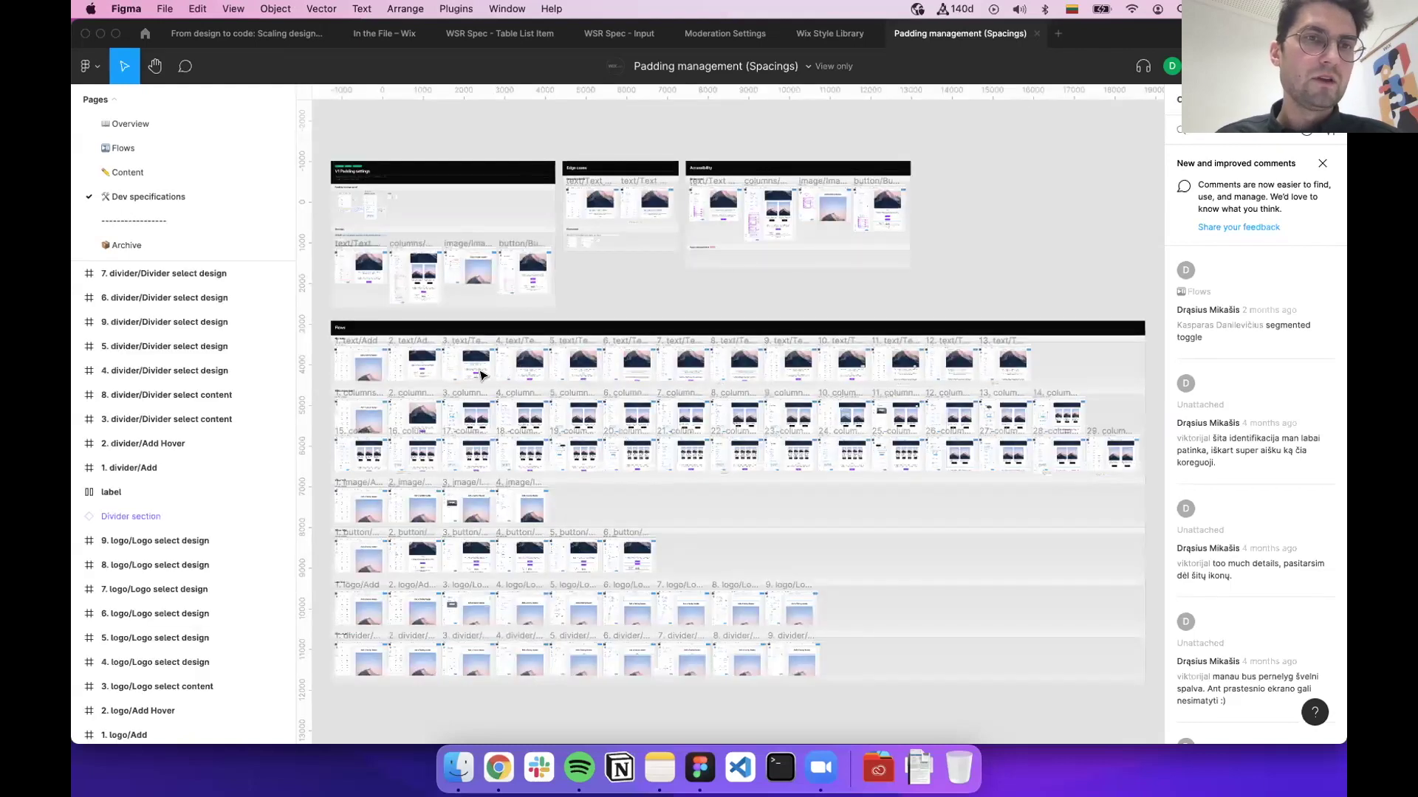
pyautogui.scroll(1, 347, 281)
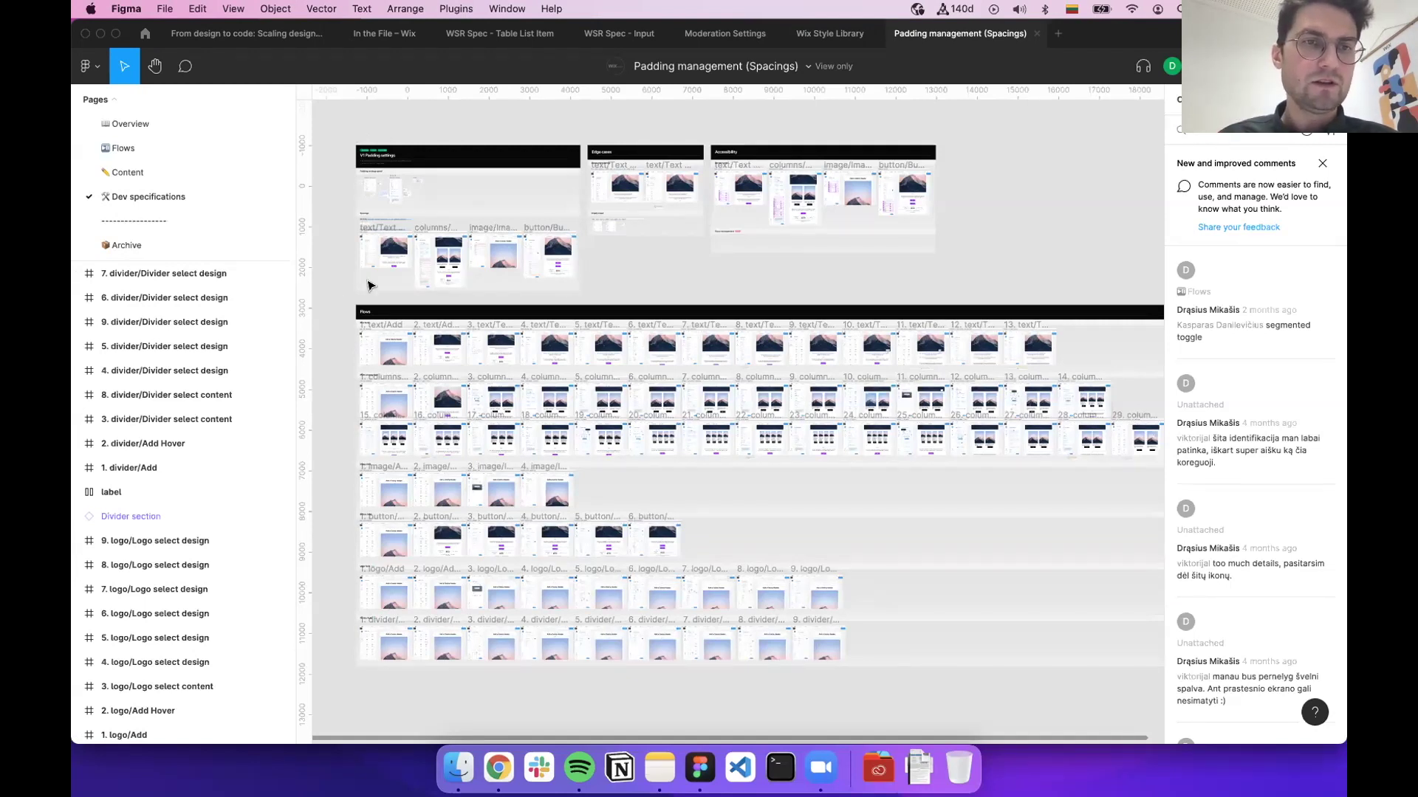
pyautogui.scroll(10, 367, 286)
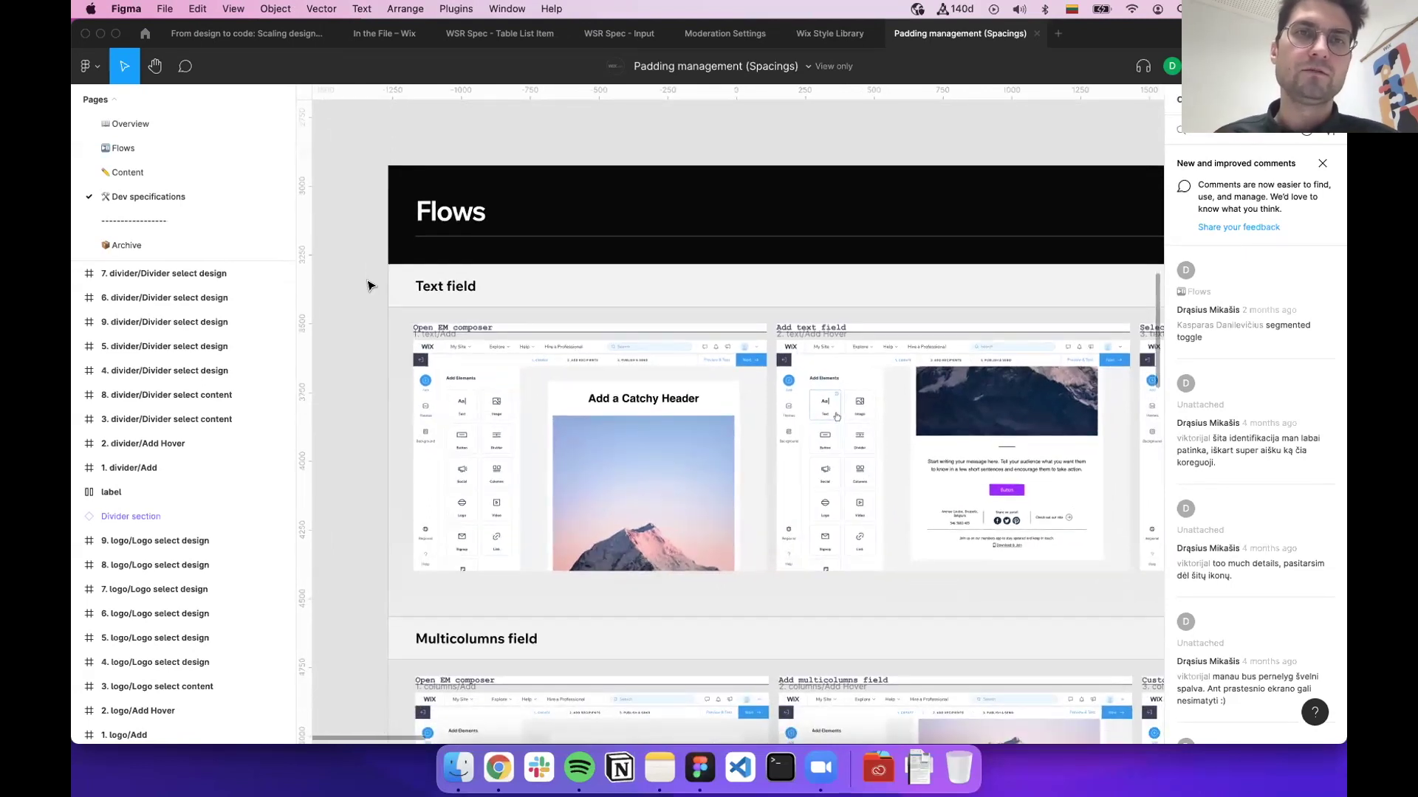
pyautogui.scroll(15, 366, 286)
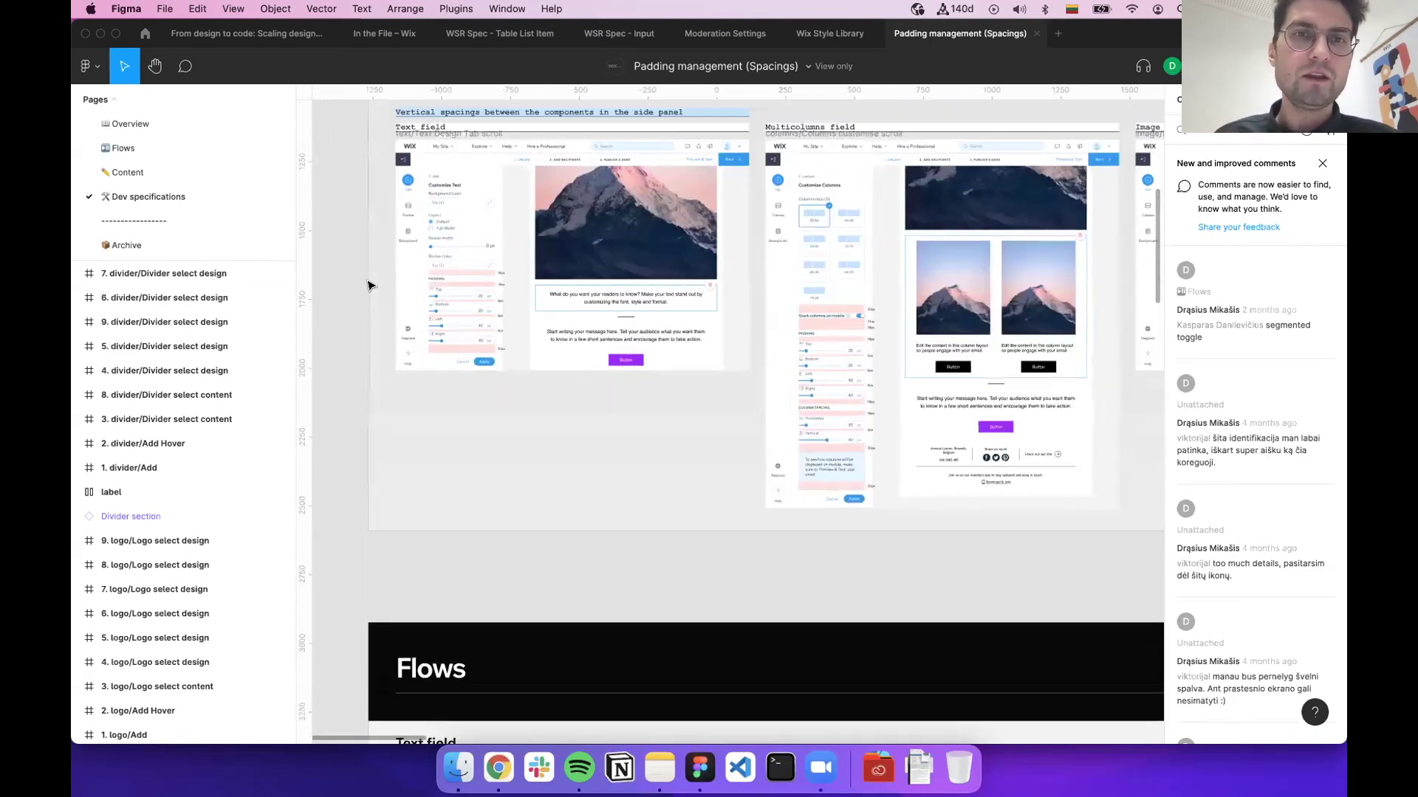
pyautogui.scroll(8, 367, 286)
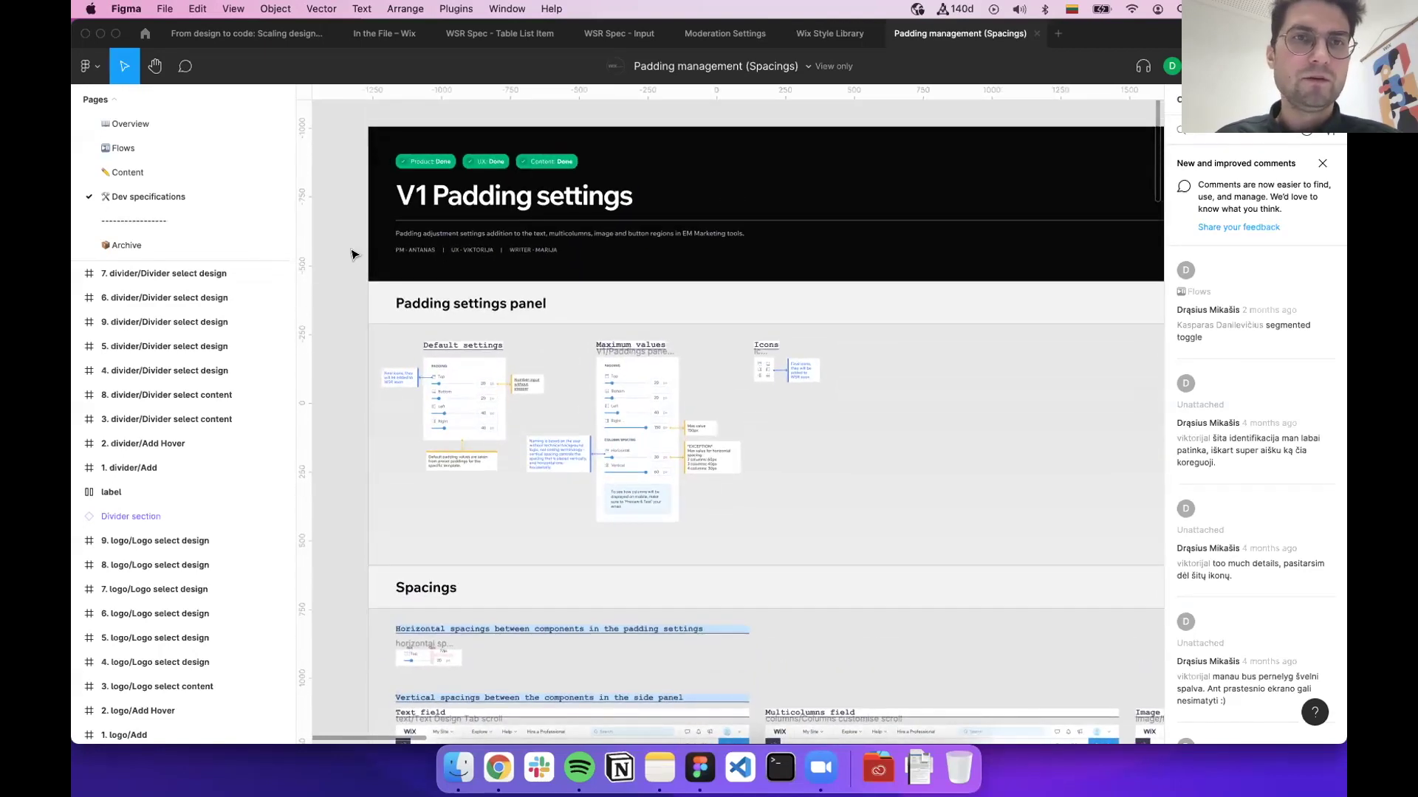
# Zoom in on the panel's default 20/20/40/40 px padding, 150 px maximum and 30/60 px column spacing
pyautogui.scroll(3, 351, 254)
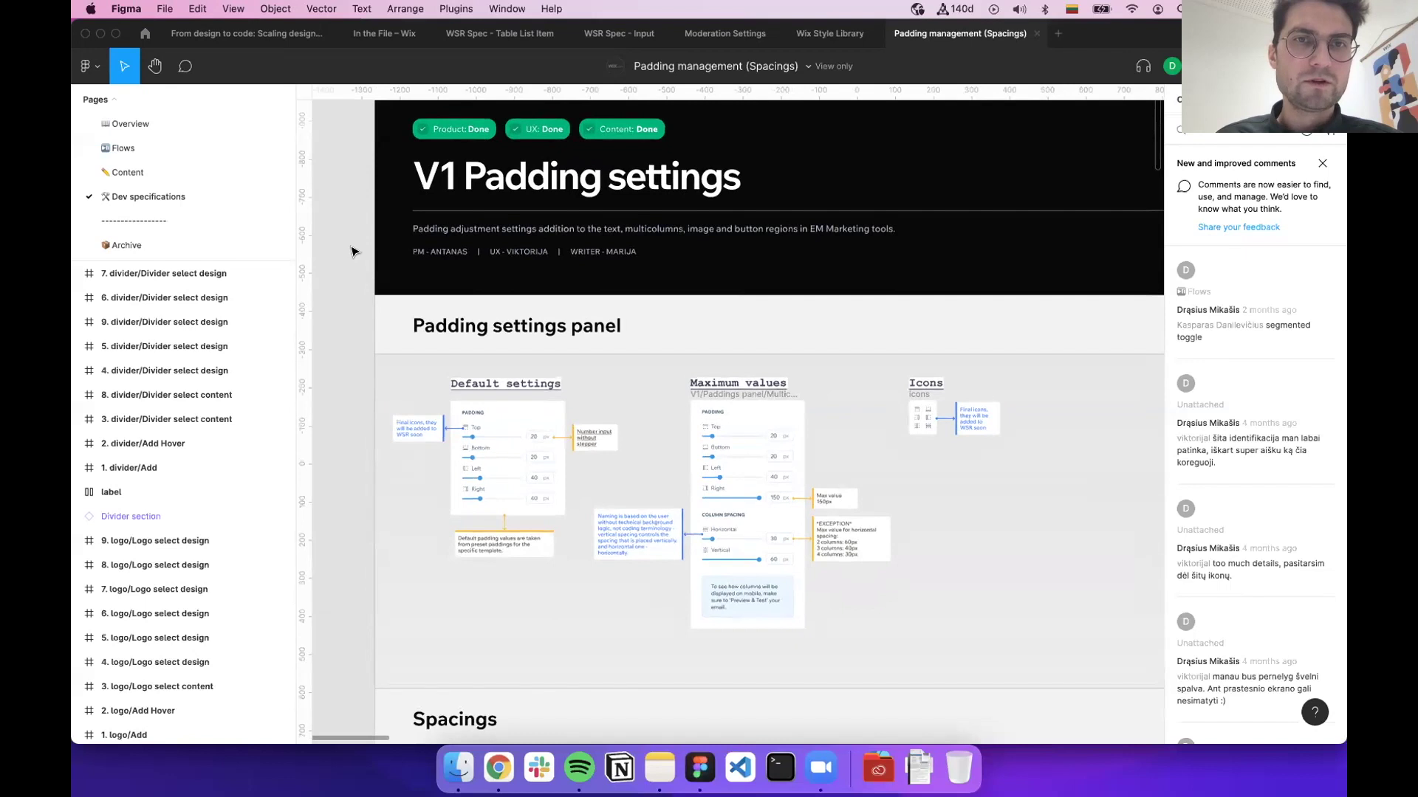
pyautogui.scroll(2, 351, 251)
pyautogui.hscroll(2, 351, 251)
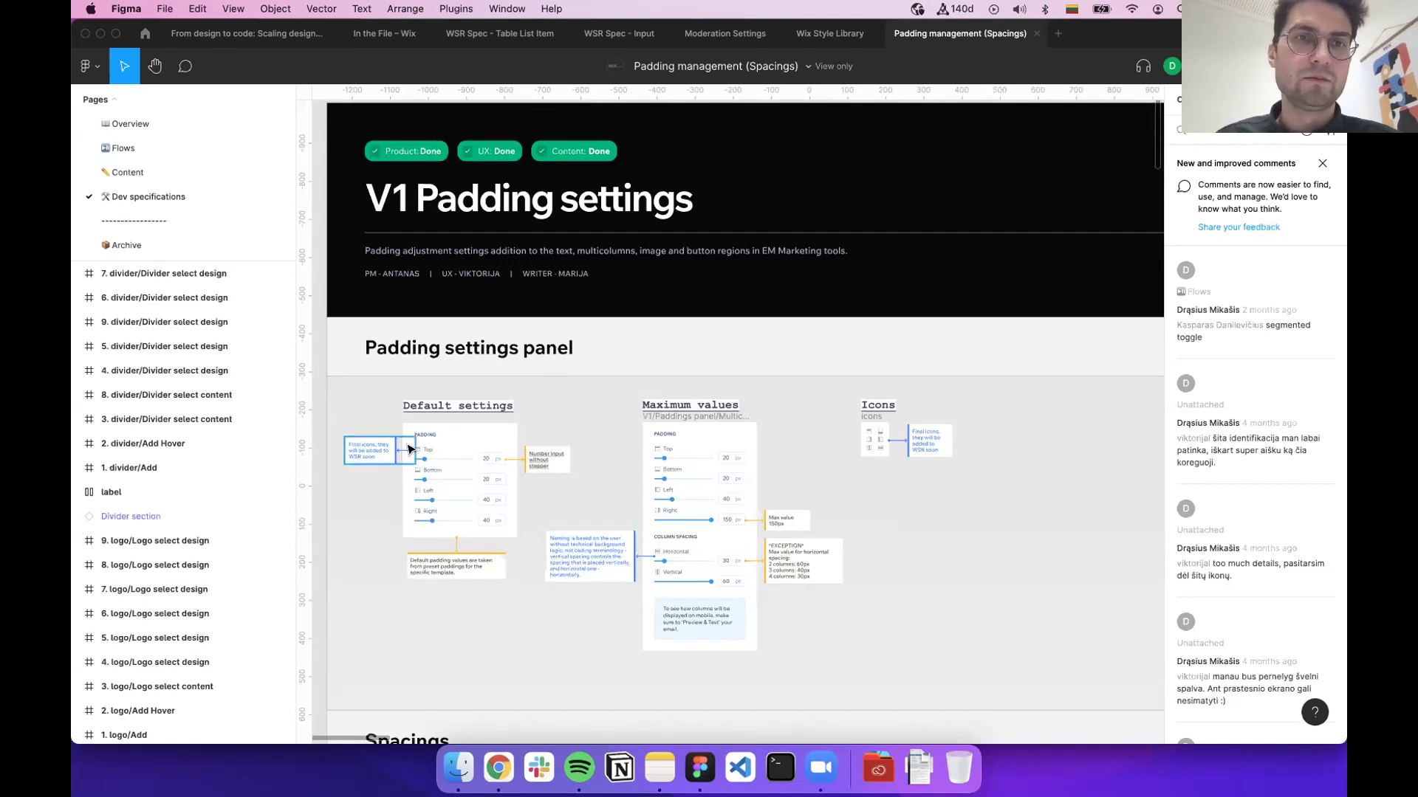
pyautogui.scroll(5, 407, 449)
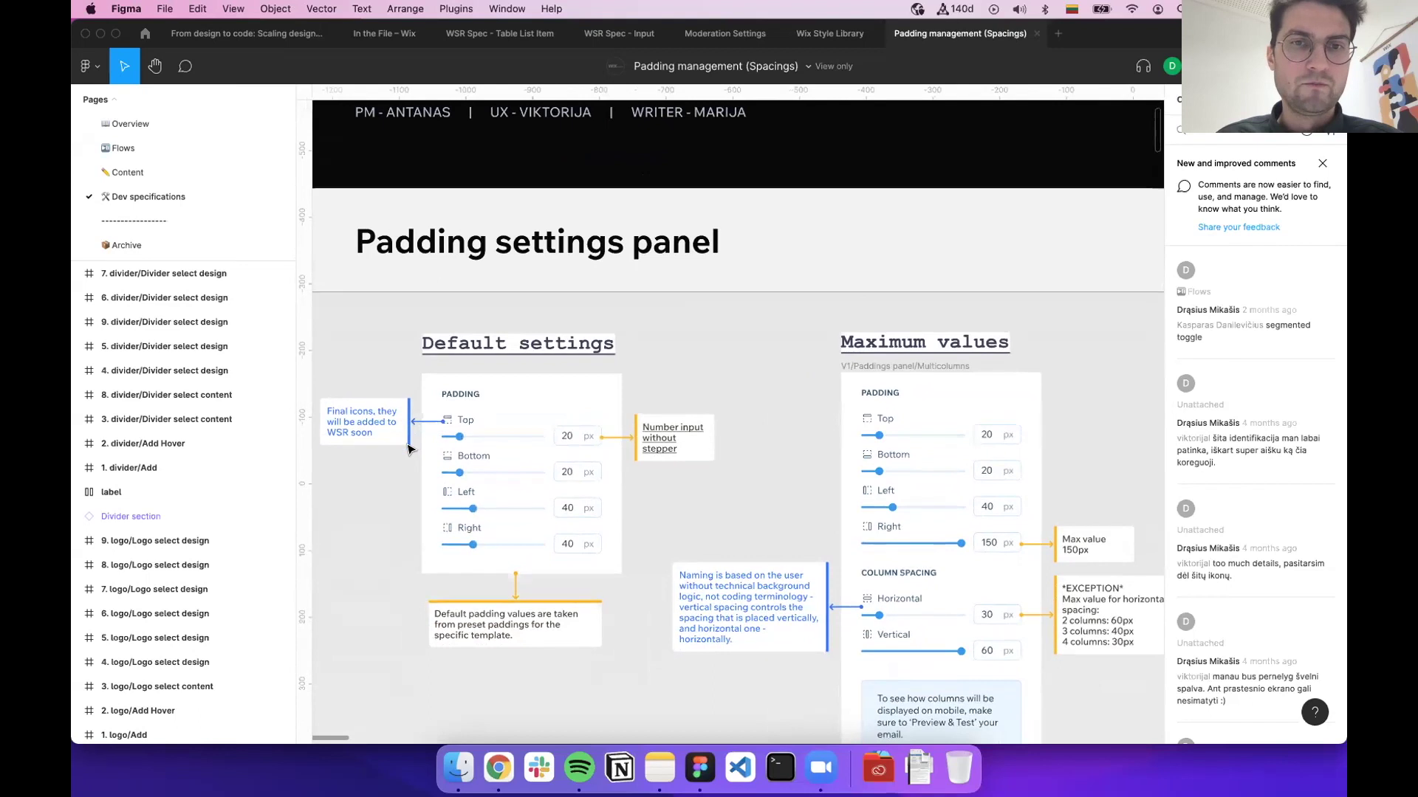
pyautogui.scroll(-3, 407, 449)
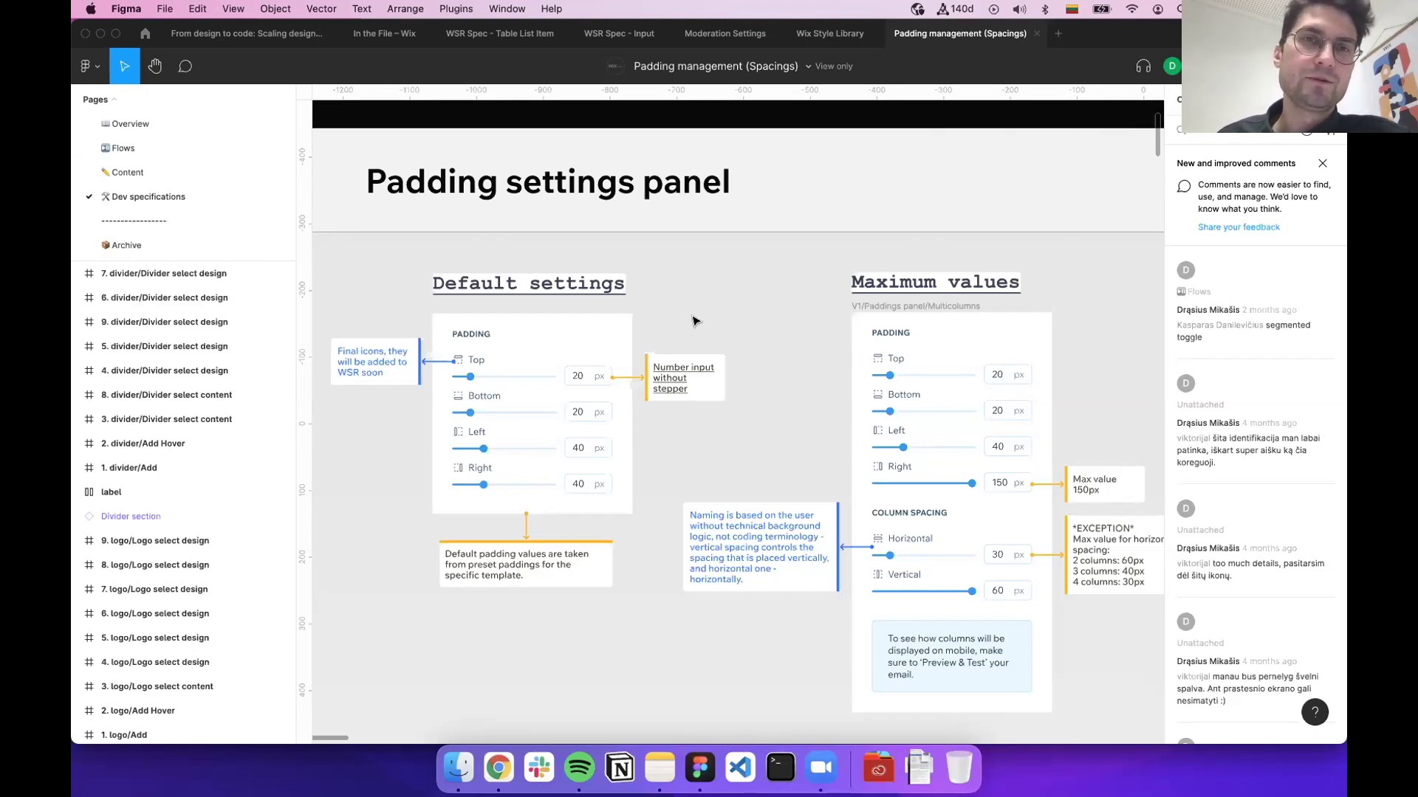
# Scroll up to the V1 Padding settings title to check the Product, UX and Content Done badges
pyautogui.scroll(10, 694, 320)
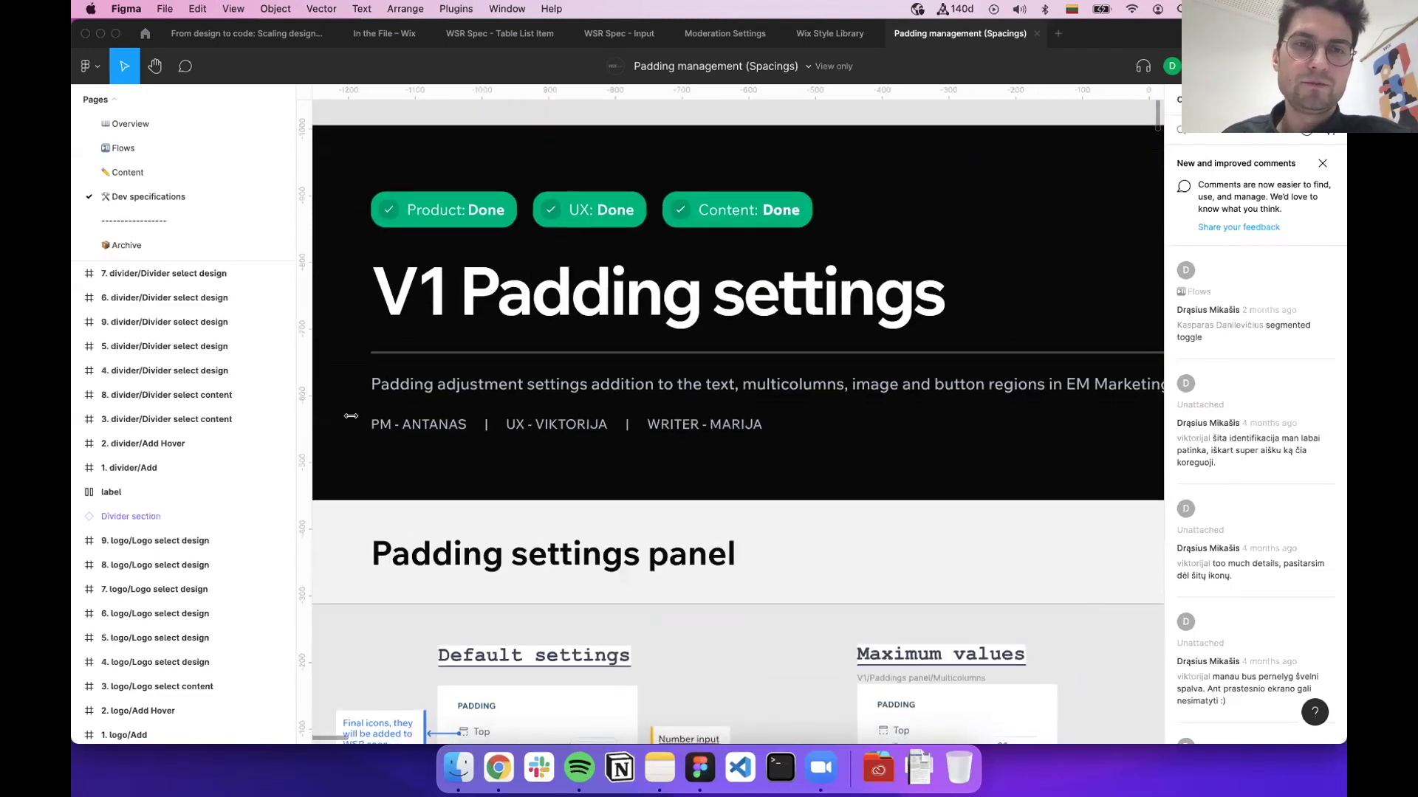
pyautogui.scroll(-1, 350, 416)
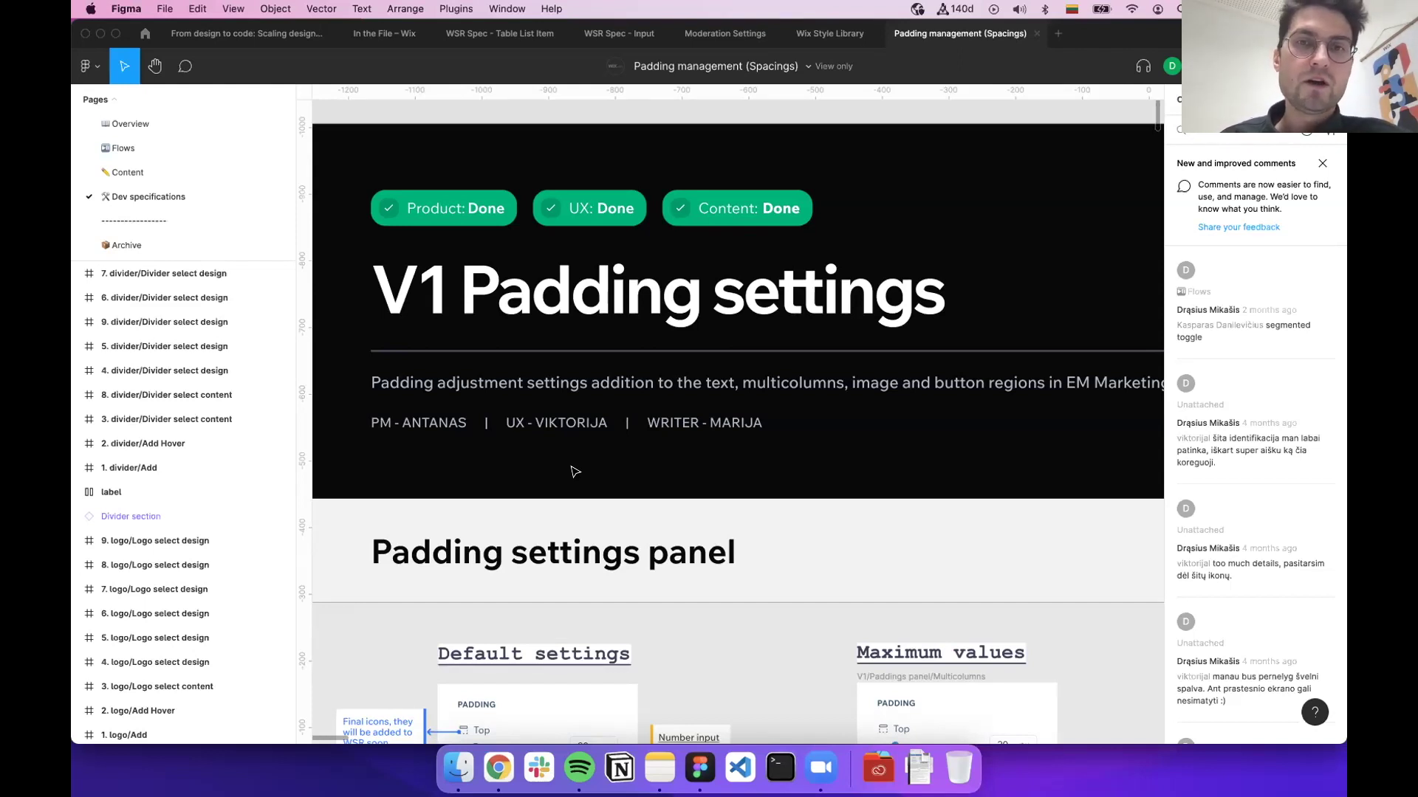
pyautogui.scroll(2, 575, 471)
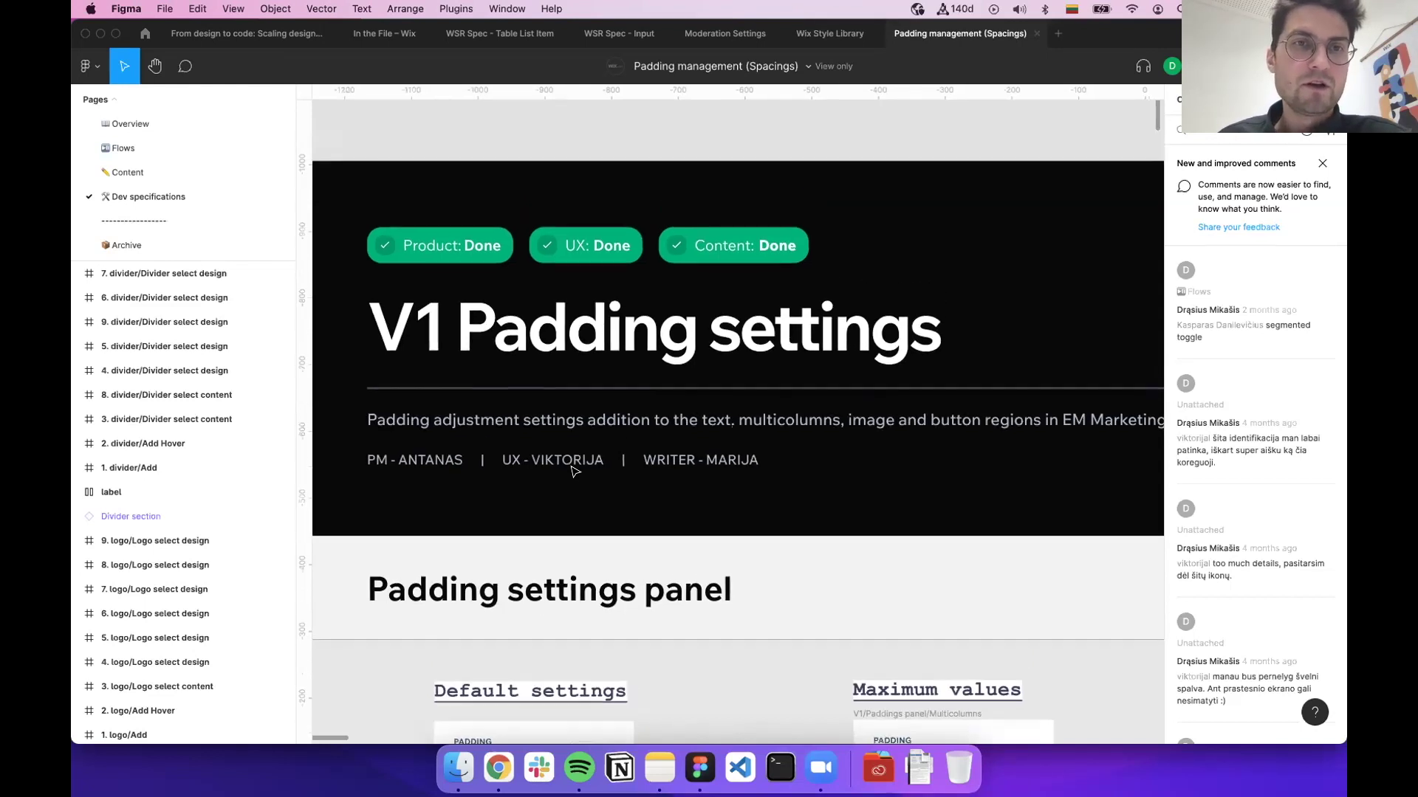
pyautogui.hscroll(-2, 575, 471)
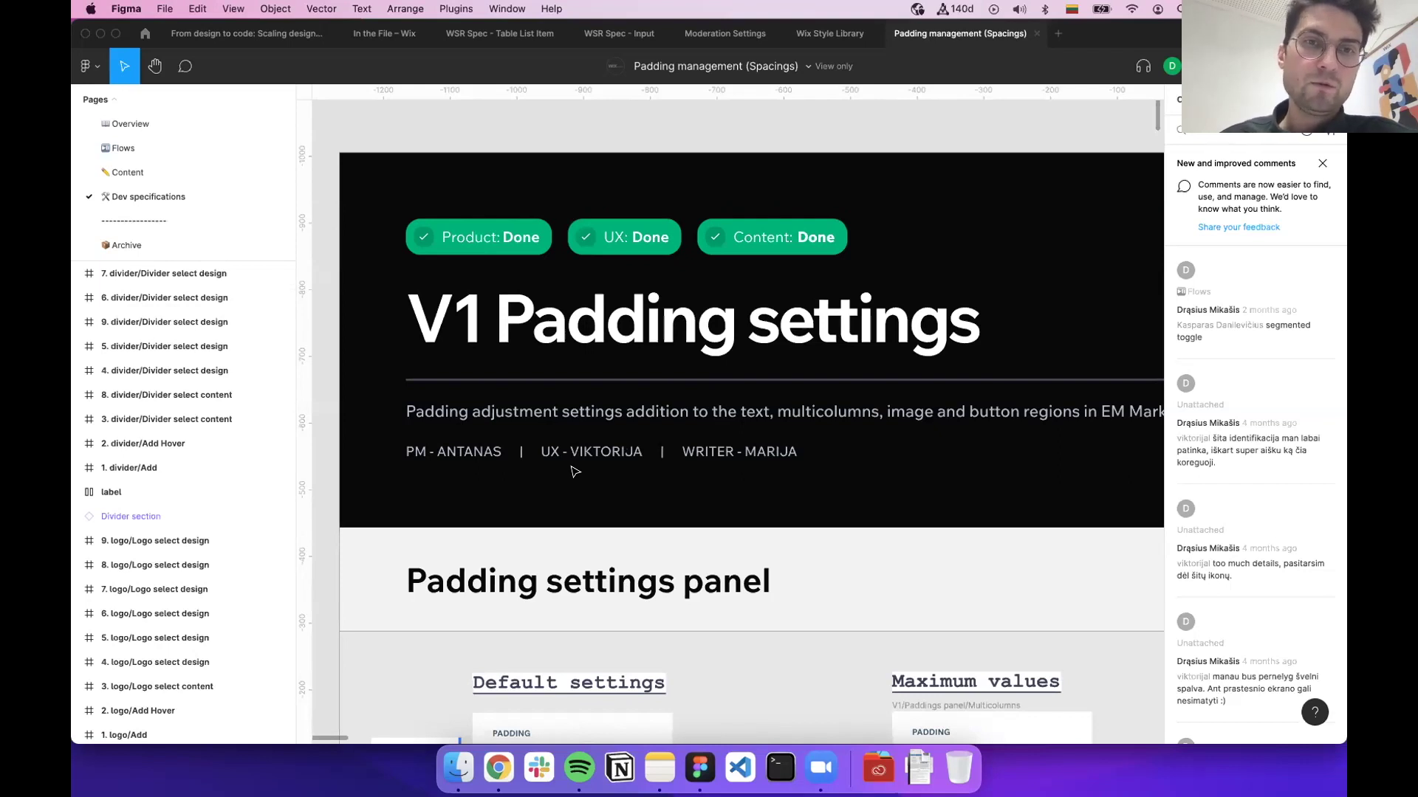
pyautogui.scroll(-1, 576, 471)
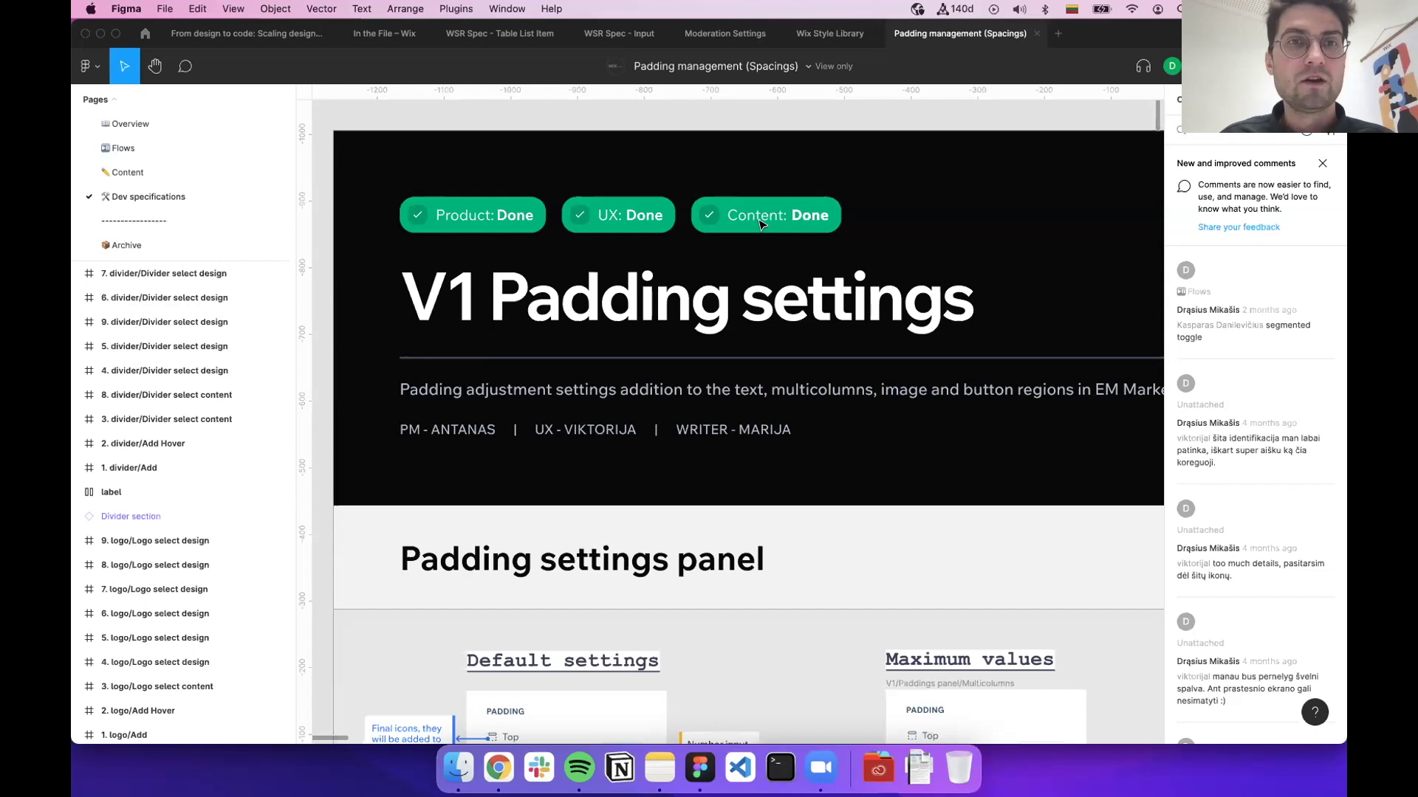
# Select the 'Number input without stepper' note to view its properties
pyautogui.scroll(-10, 736, 442)
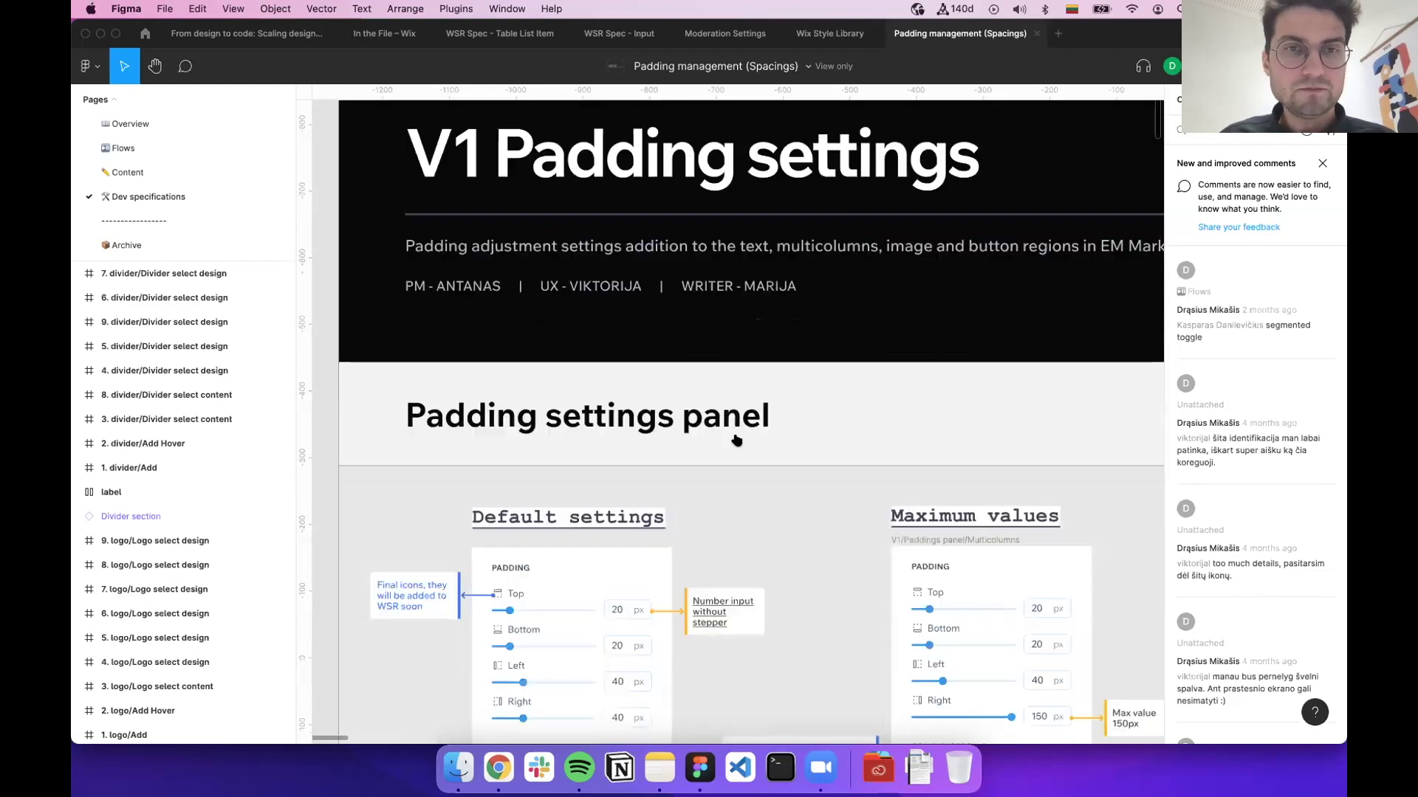
pyautogui.scroll(-2, 736, 441)
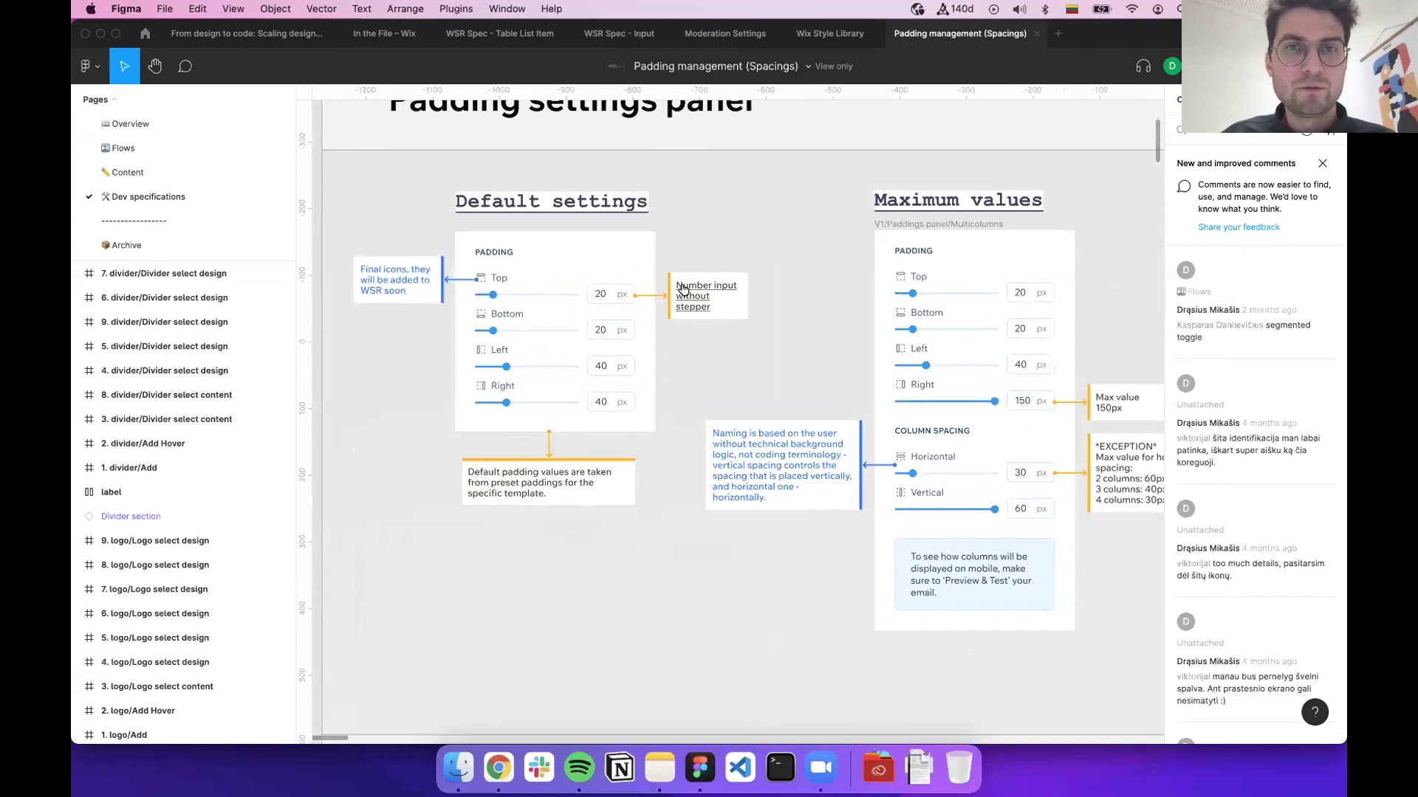
pyautogui.click(694, 300)
pyautogui.moveTo(693, 302)
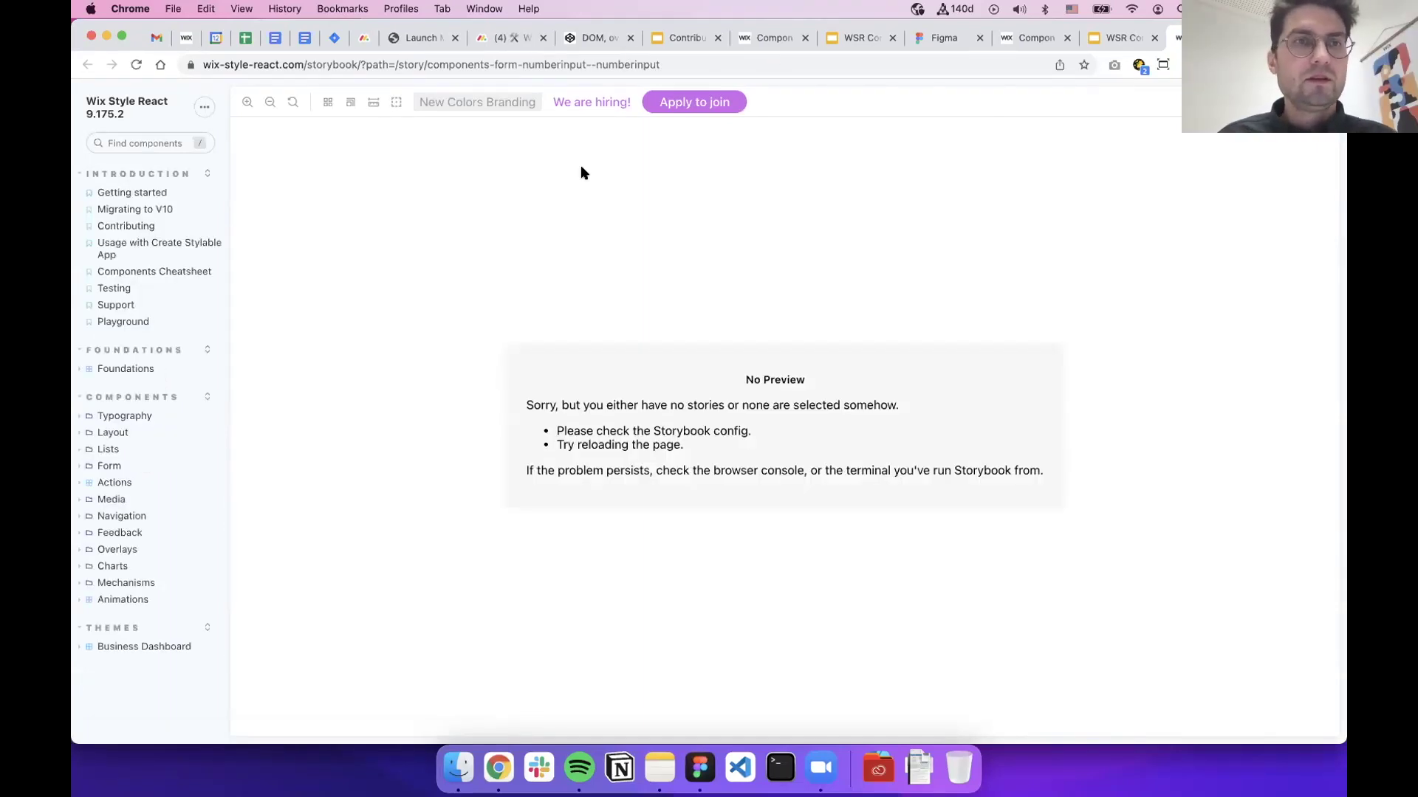
# Trim the Storybook address to the site root to clear the No Preview error
pyautogui.click(390, 60)
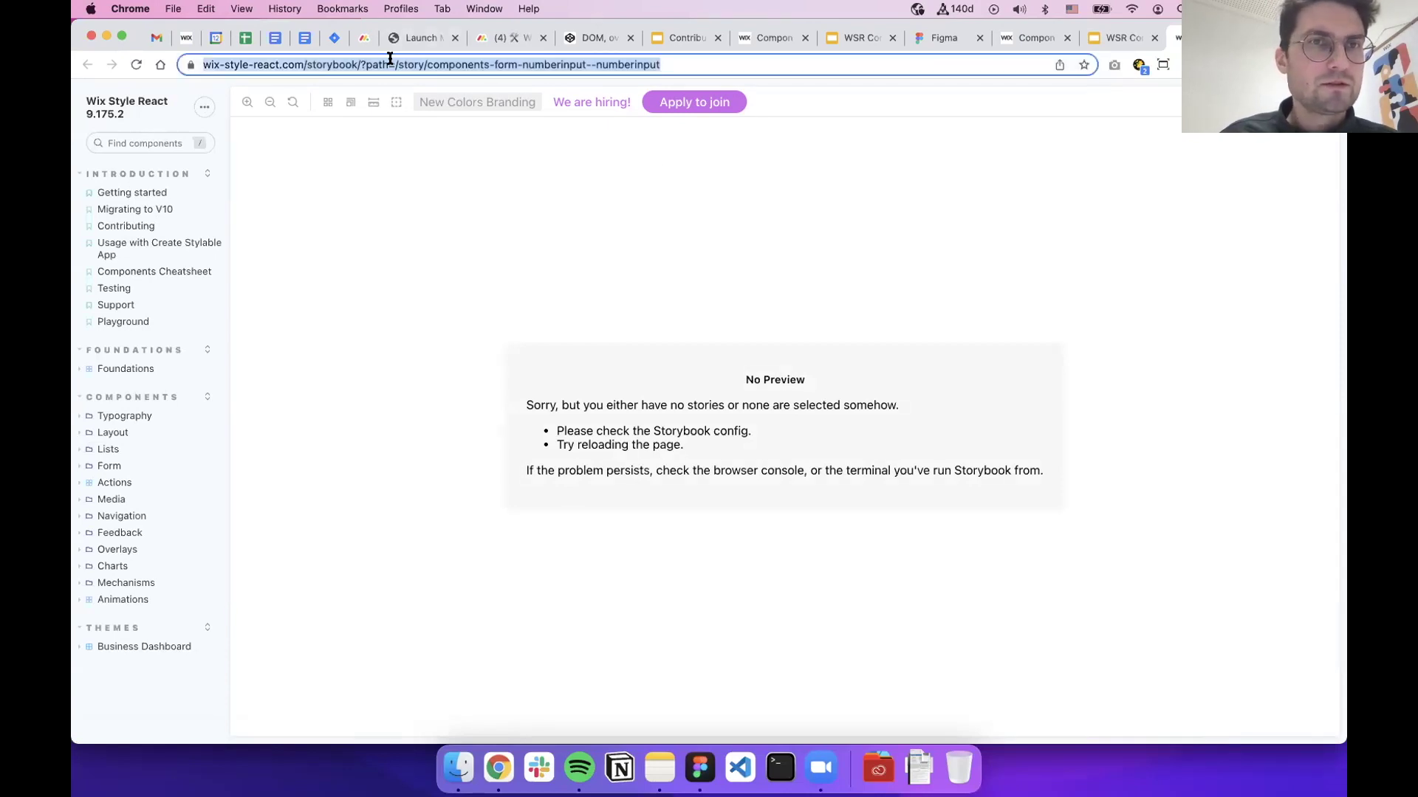
pyautogui.click(393, 62)
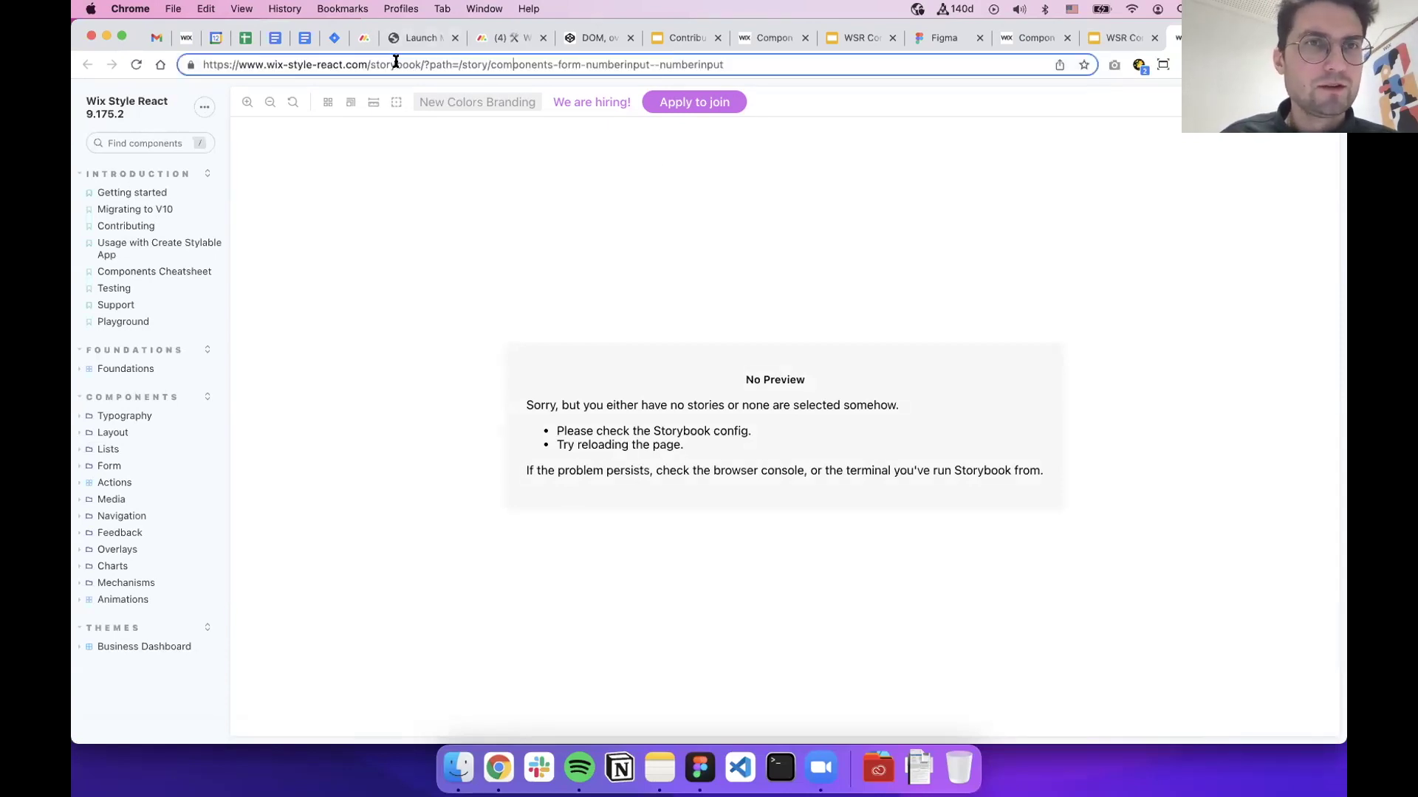
pyautogui.moveTo(369, 61); pyautogui.dragTo(758, 79)
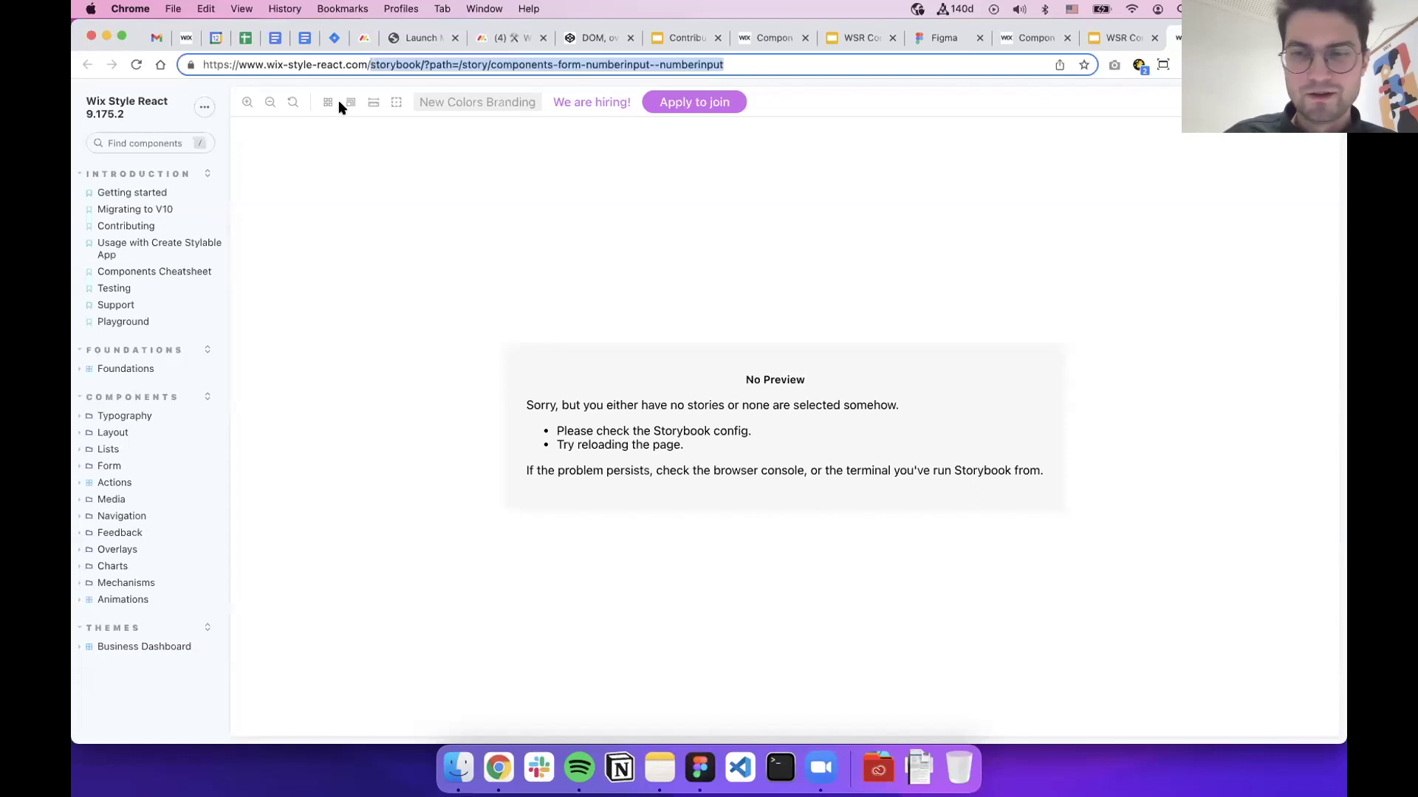
pyautogui.press('BackSpace')
# Search 'number' in the sidebar and open the NumberInput docs at the page top
pyautogui.click(143, 142)
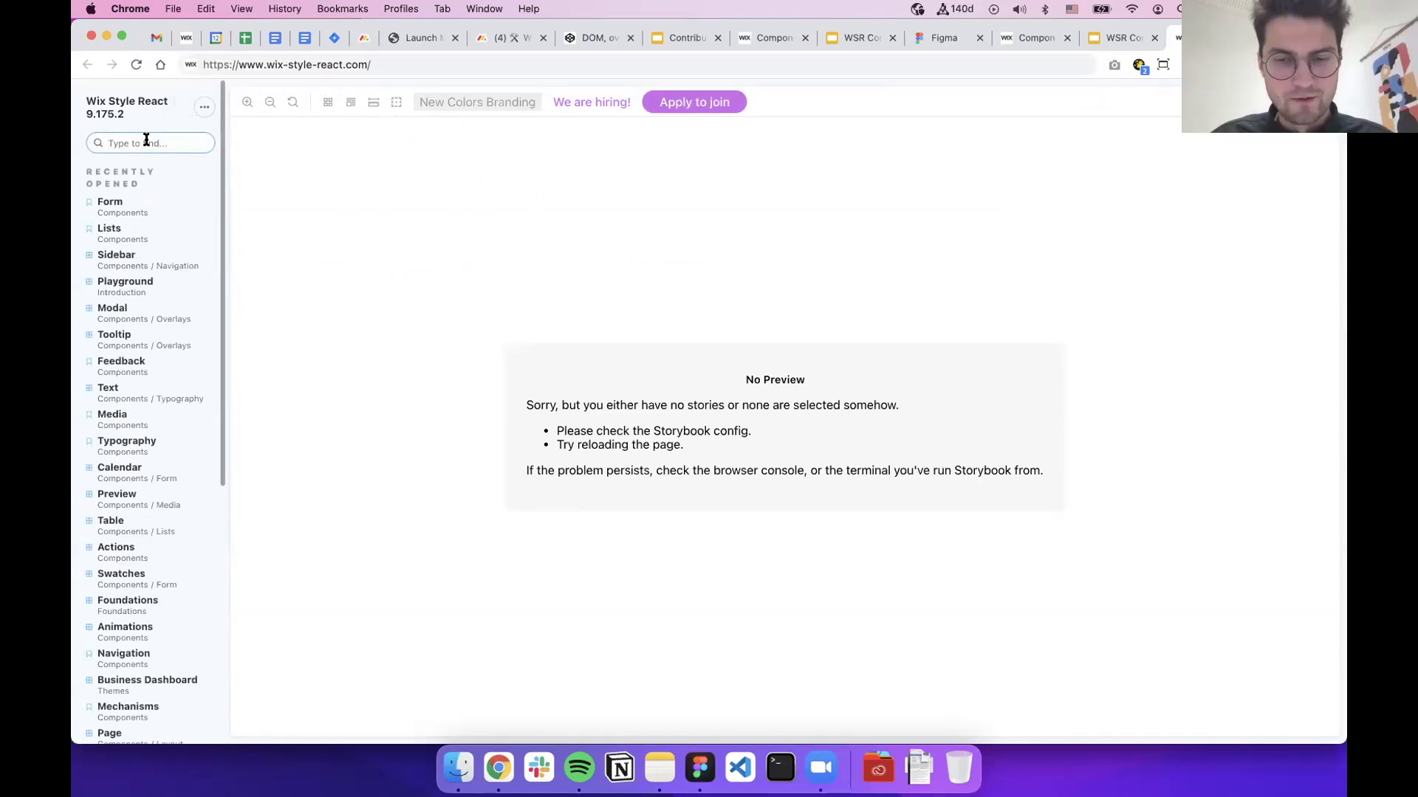
pyautogui.write('number')
pyautogui.click(152, 181)
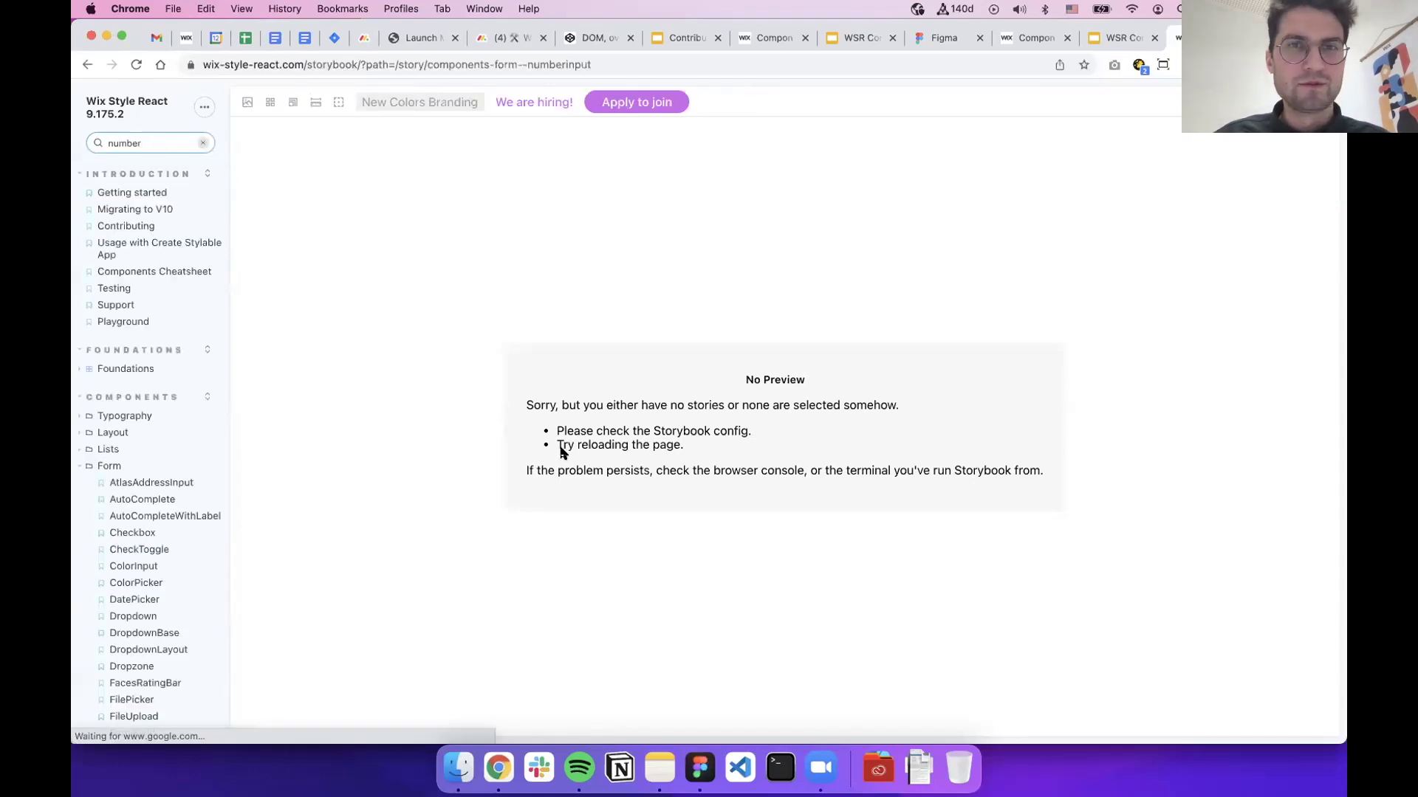
pyautogui.scroll(-5, 458, 491)
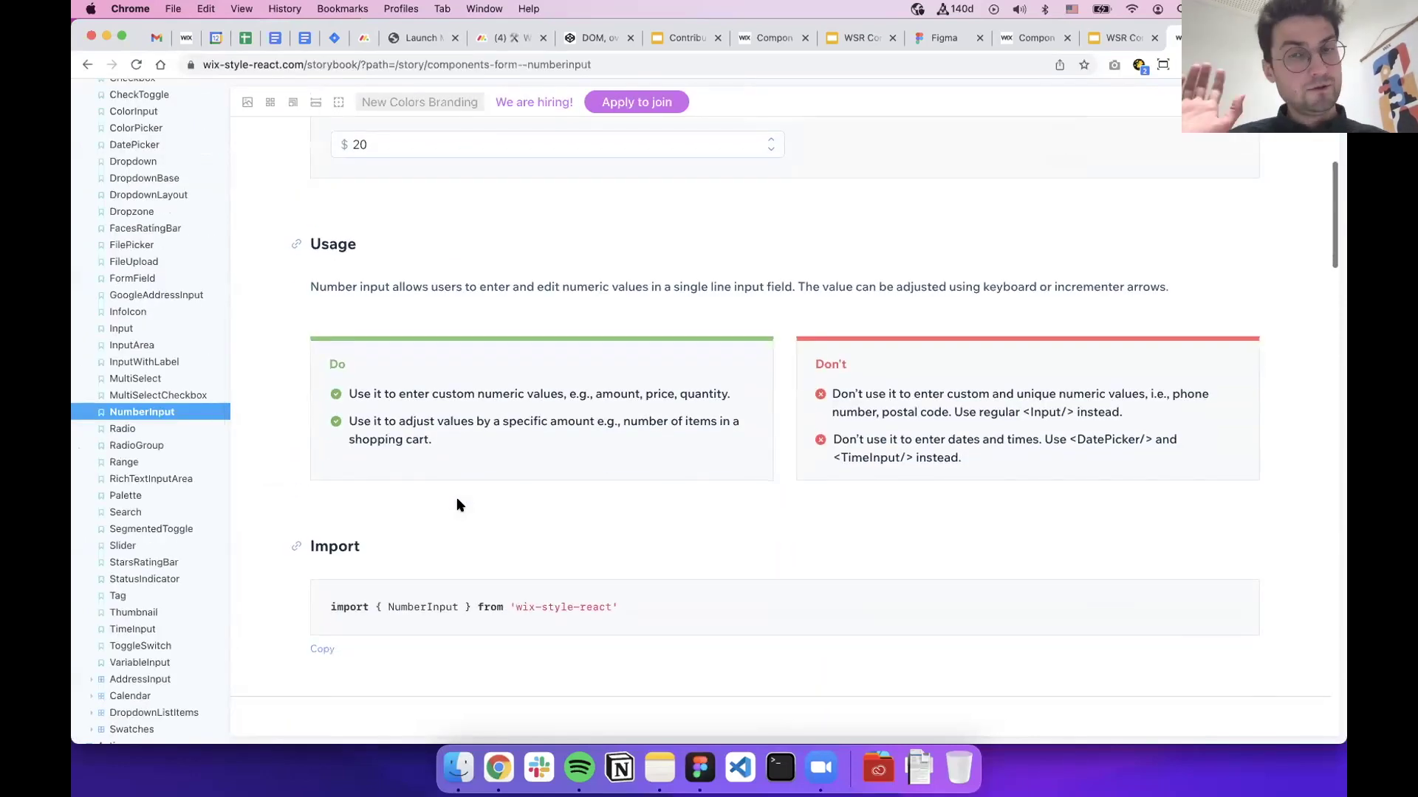
pyautogui.scroll(2, 457, 505)
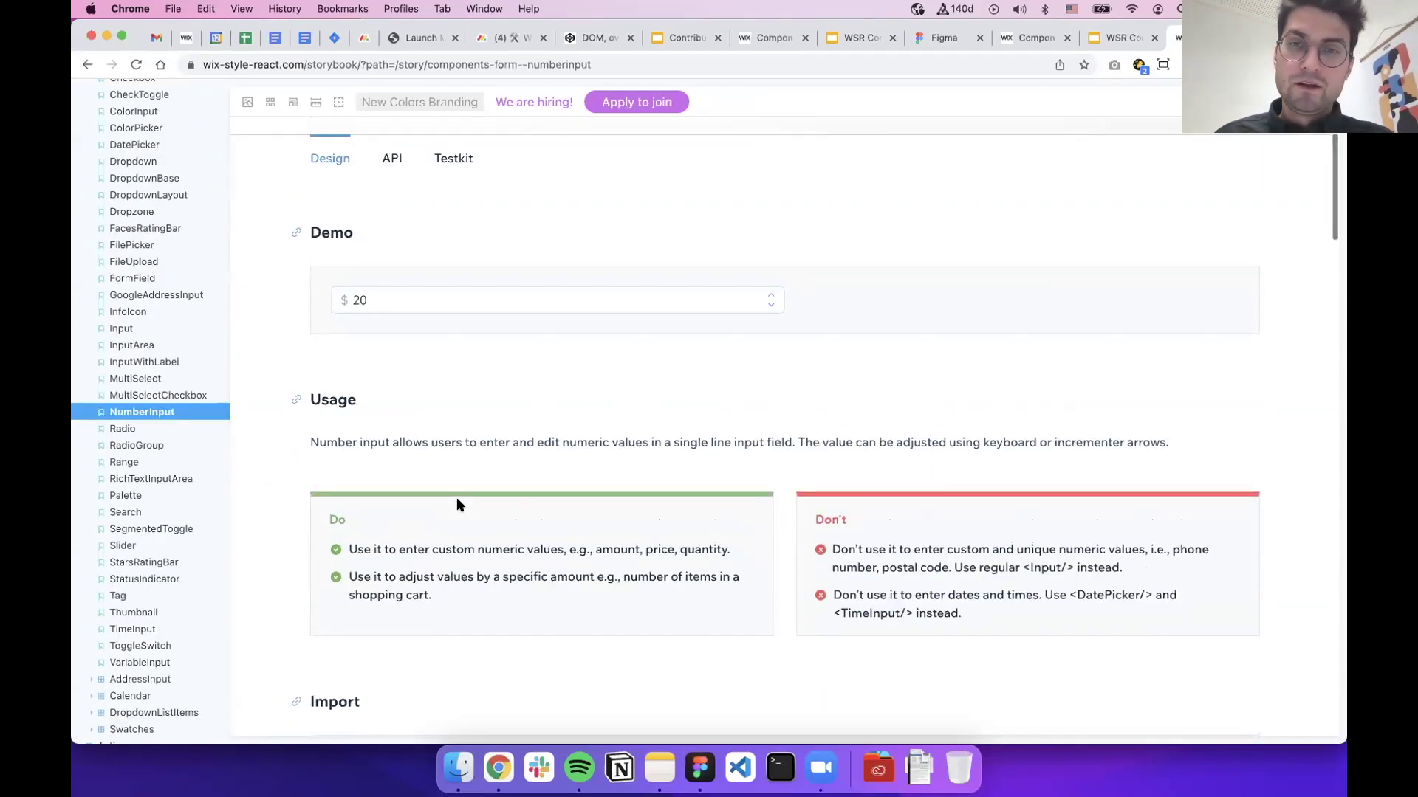
pyautogui.scroll(1, 565, 347)
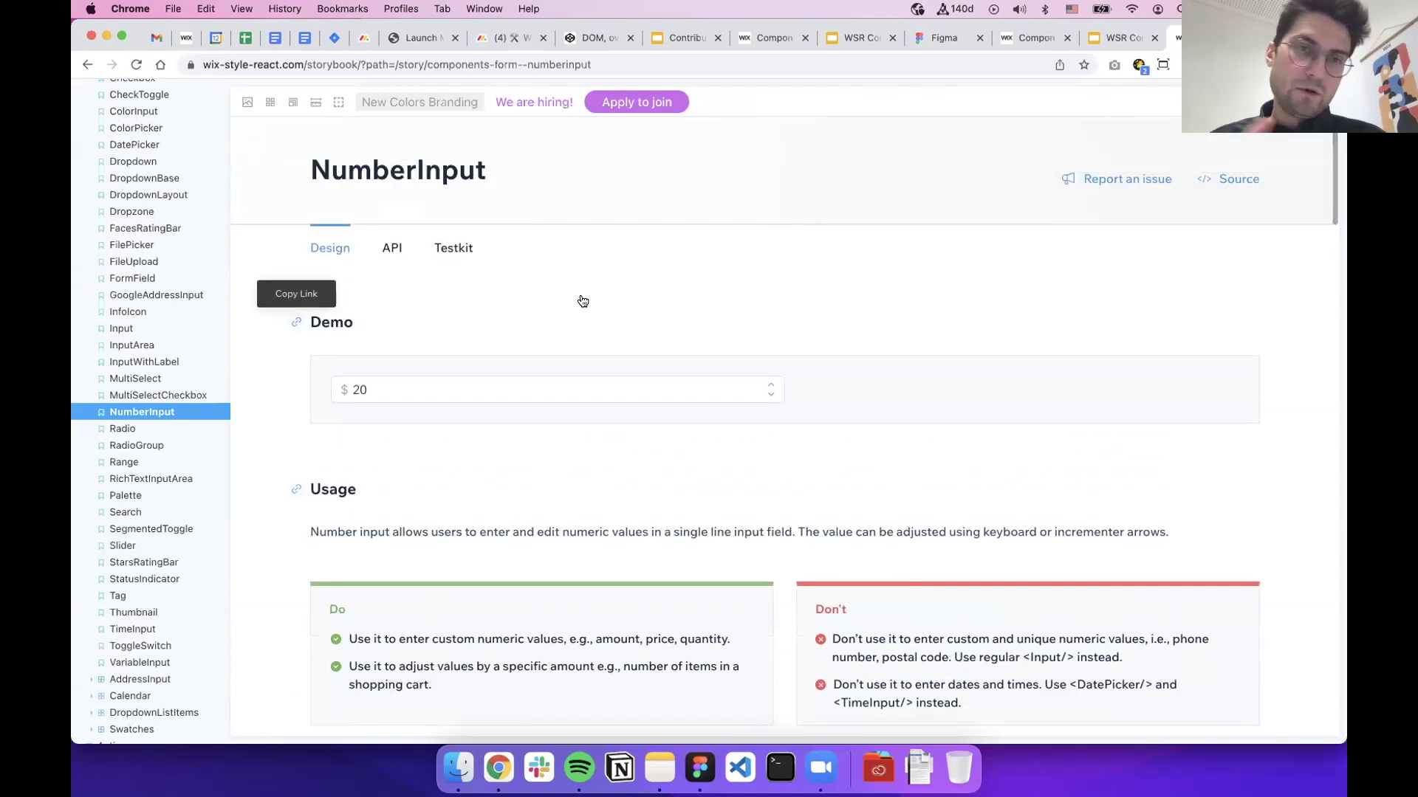
pyautogui.press('super+Tab')
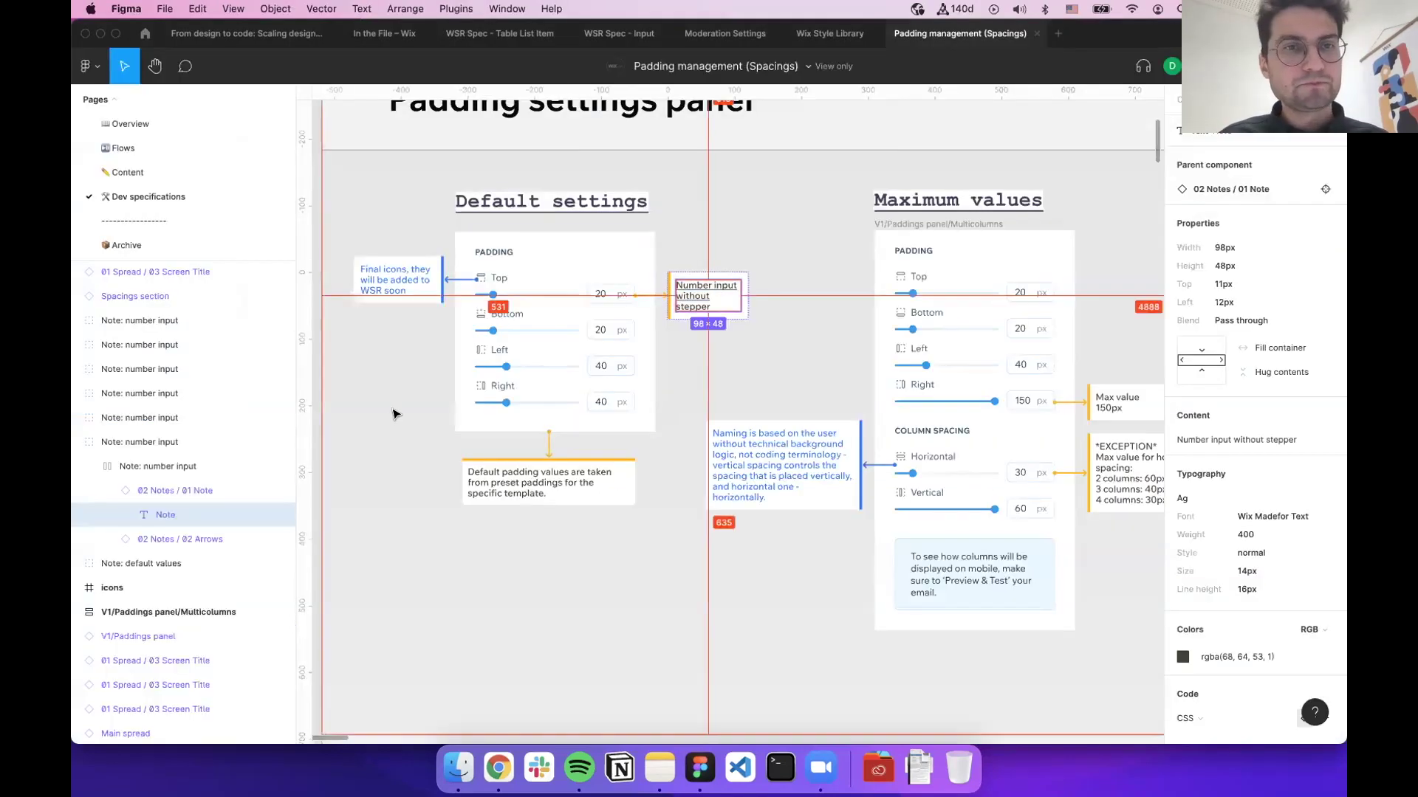
# Review the padding settings panel spec, toggle the Pages list, then switch to WSR Spec - Input
pyautogui.hscroll(-3, 411, 406)
pyautogui.hscroll(3, 411, 408)
pyautogui.scroll(2, 411, 407)
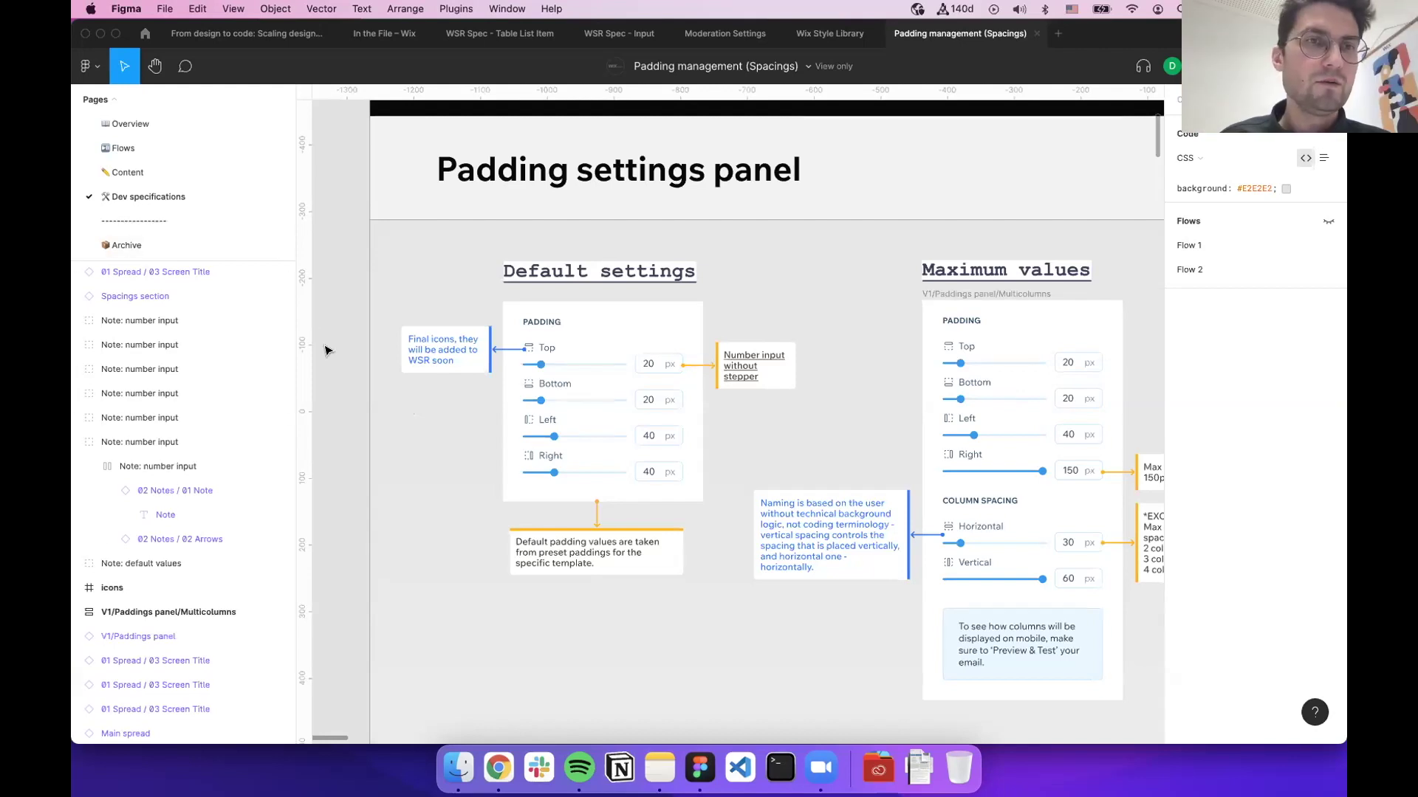
pyautogui.click(107, 101)
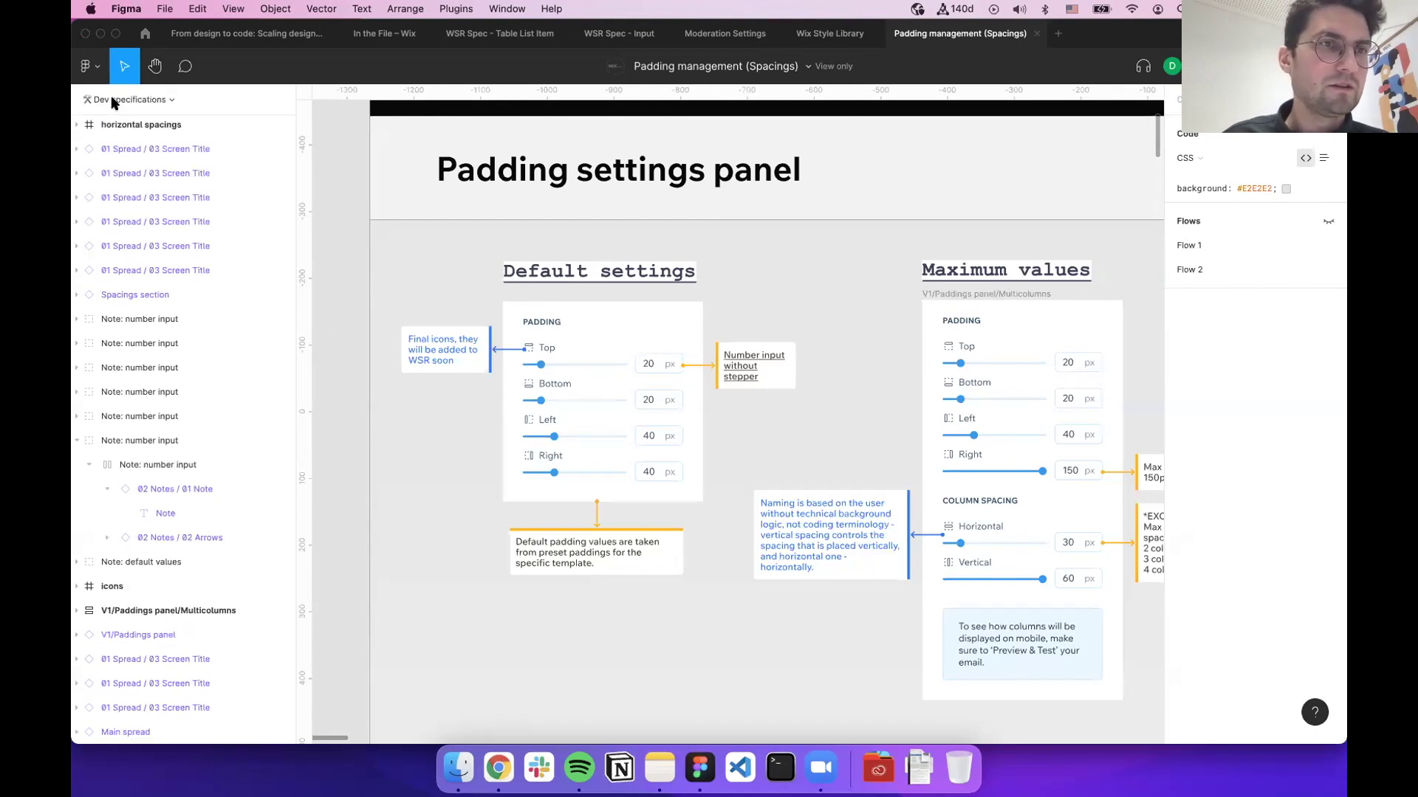
pyautogui.click(144, 101)
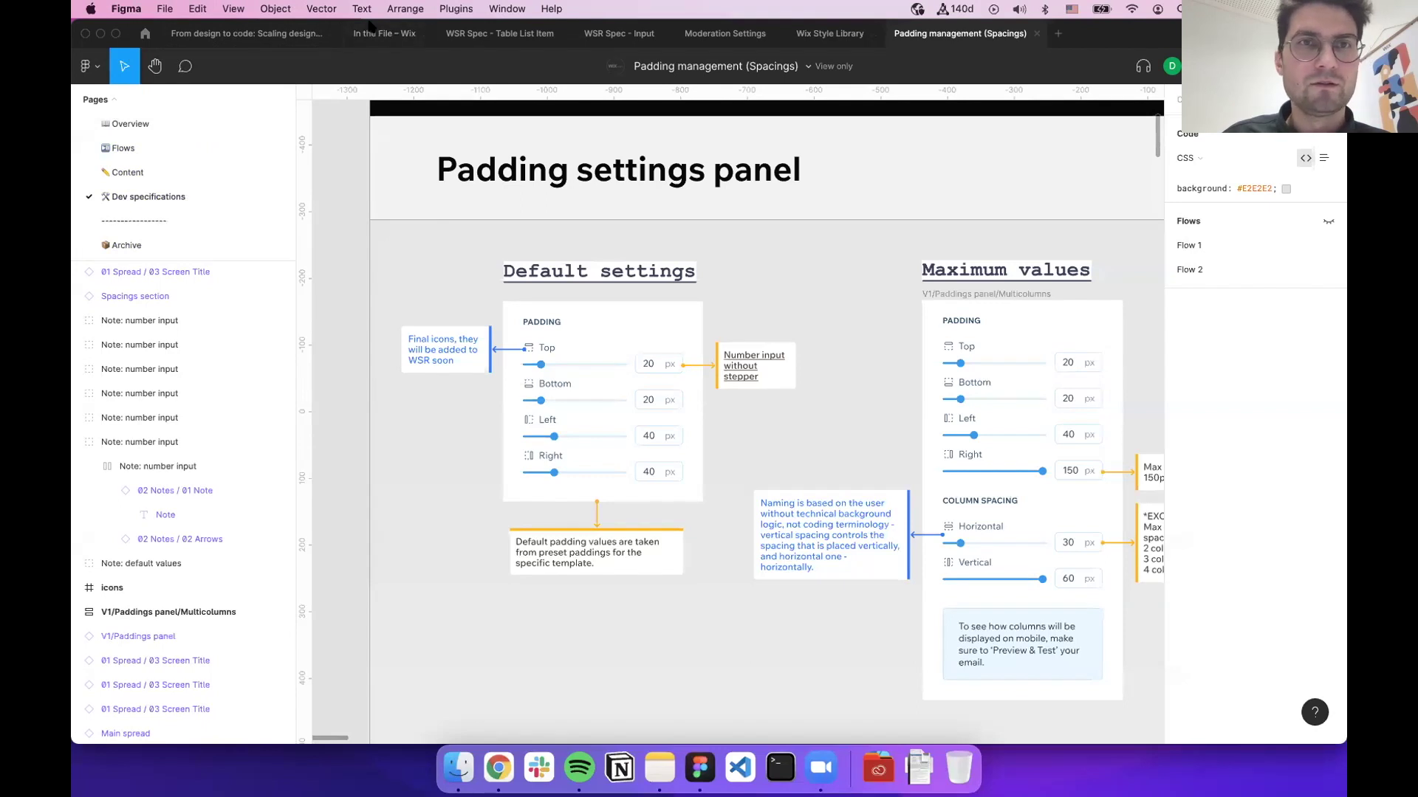
pyautogui.click(618, 33)
# Show the Intro cover, then collapse Wix Style Spec Library and expand Wix Style Library in Assets
pyautogui.hscroll(10, 459, 397)
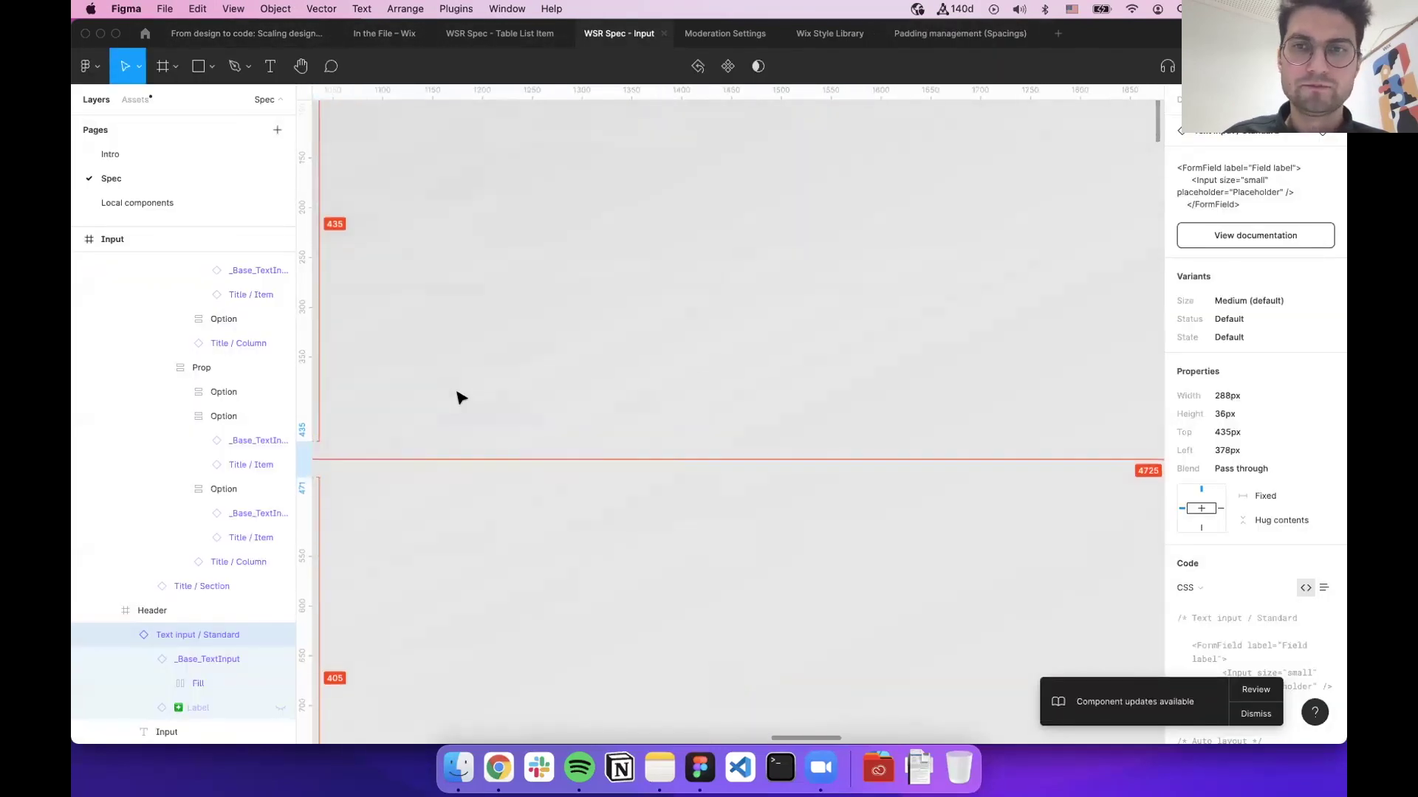
pyautogui.click(118, 155)
pyautogui.click(133, 99)
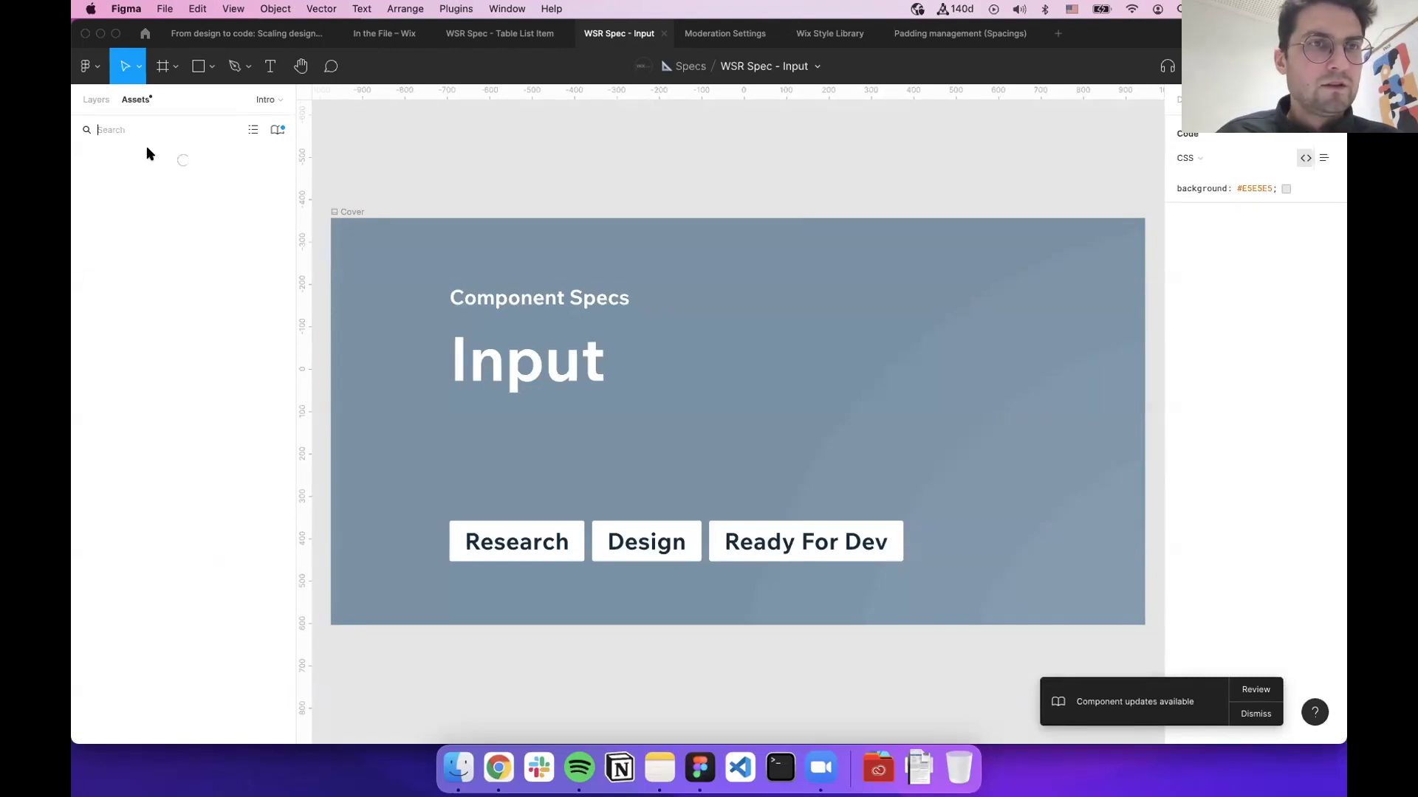
pyautogui.click(77, 239)
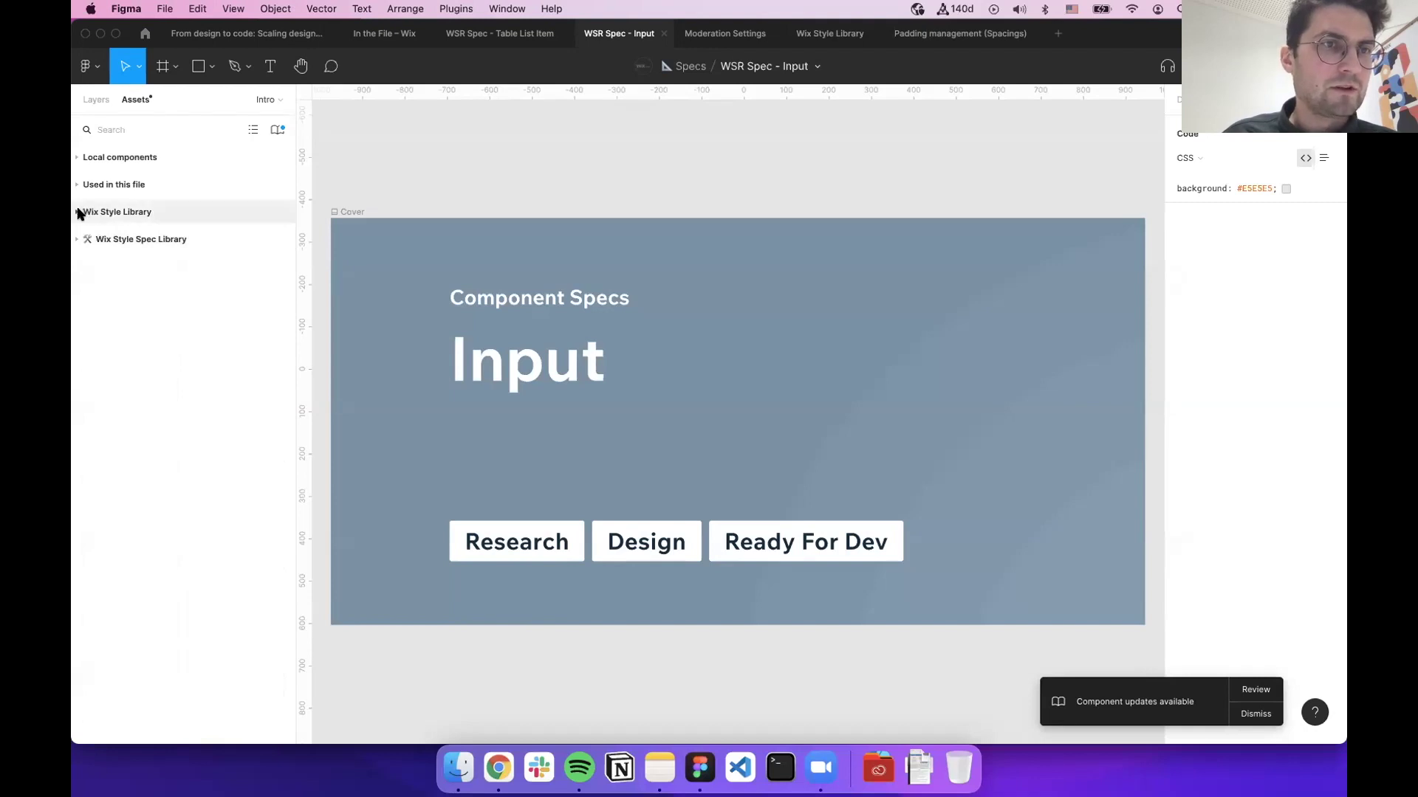
pyautogui.click(77, 212)
pyautogui.scroll(-2, 155, 364)
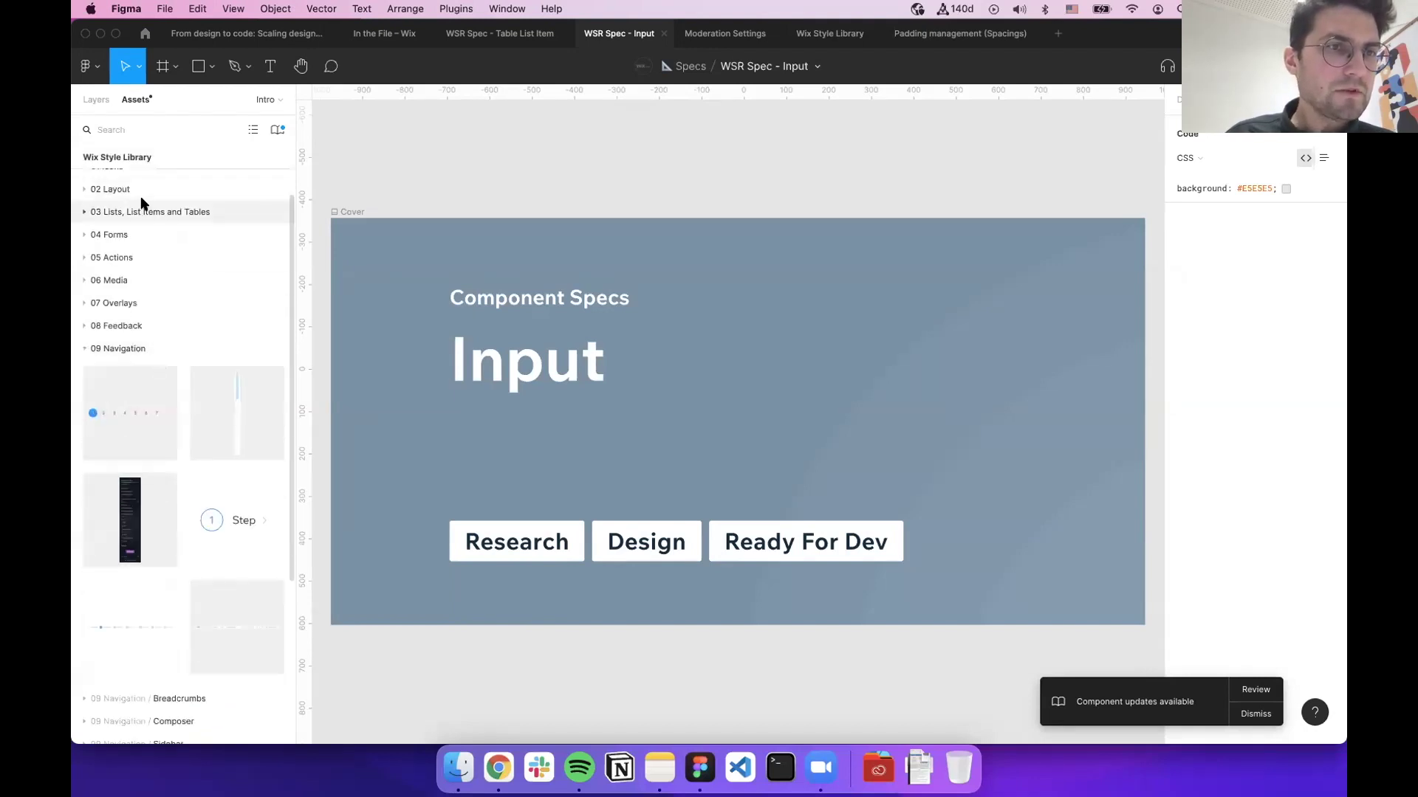
pyautogui.scroll(2, 143, 203)
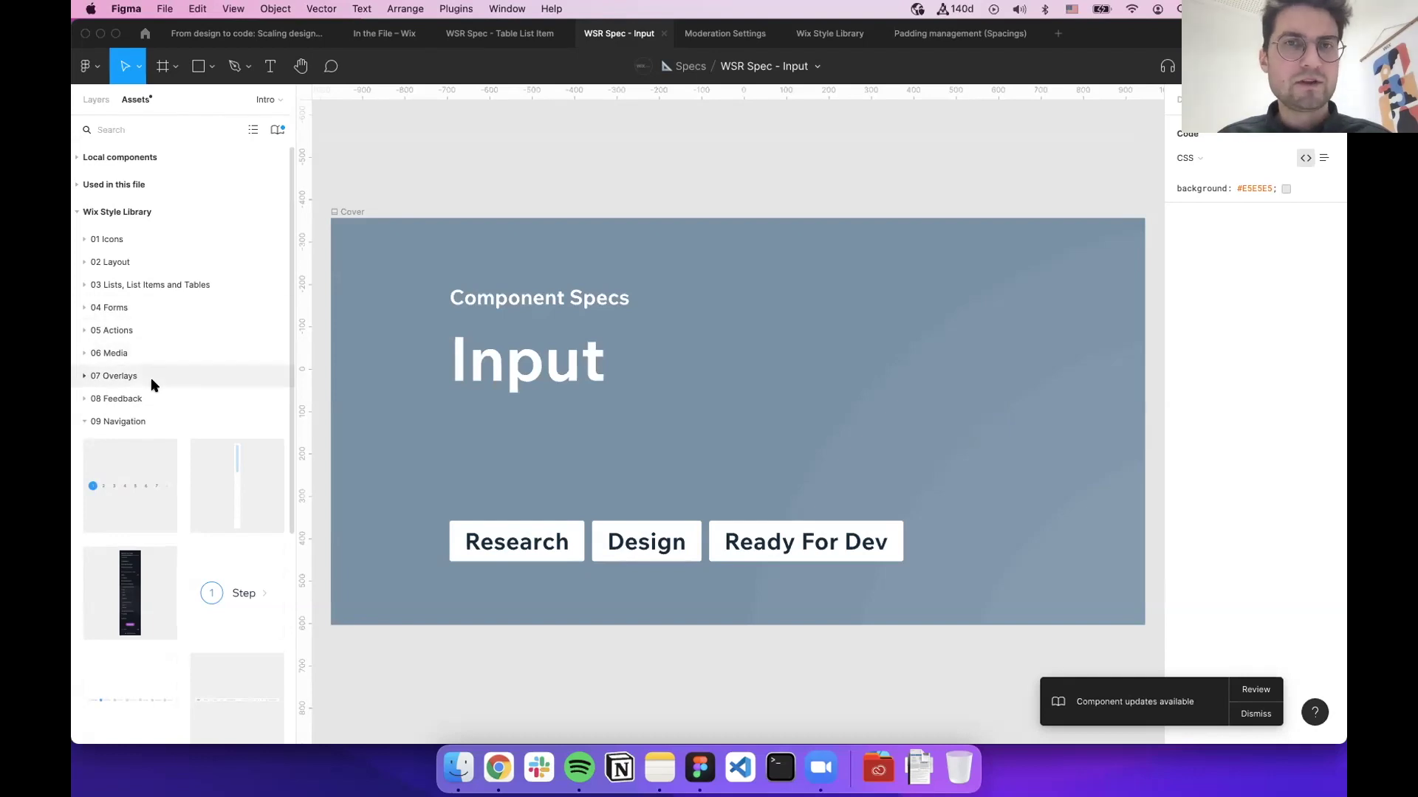
pyautogui.press('super+Tab')
# Collapse the Form components group and expand 05 Actions, closing its Button assets
pyautogui.scroll(10, 146, 295)
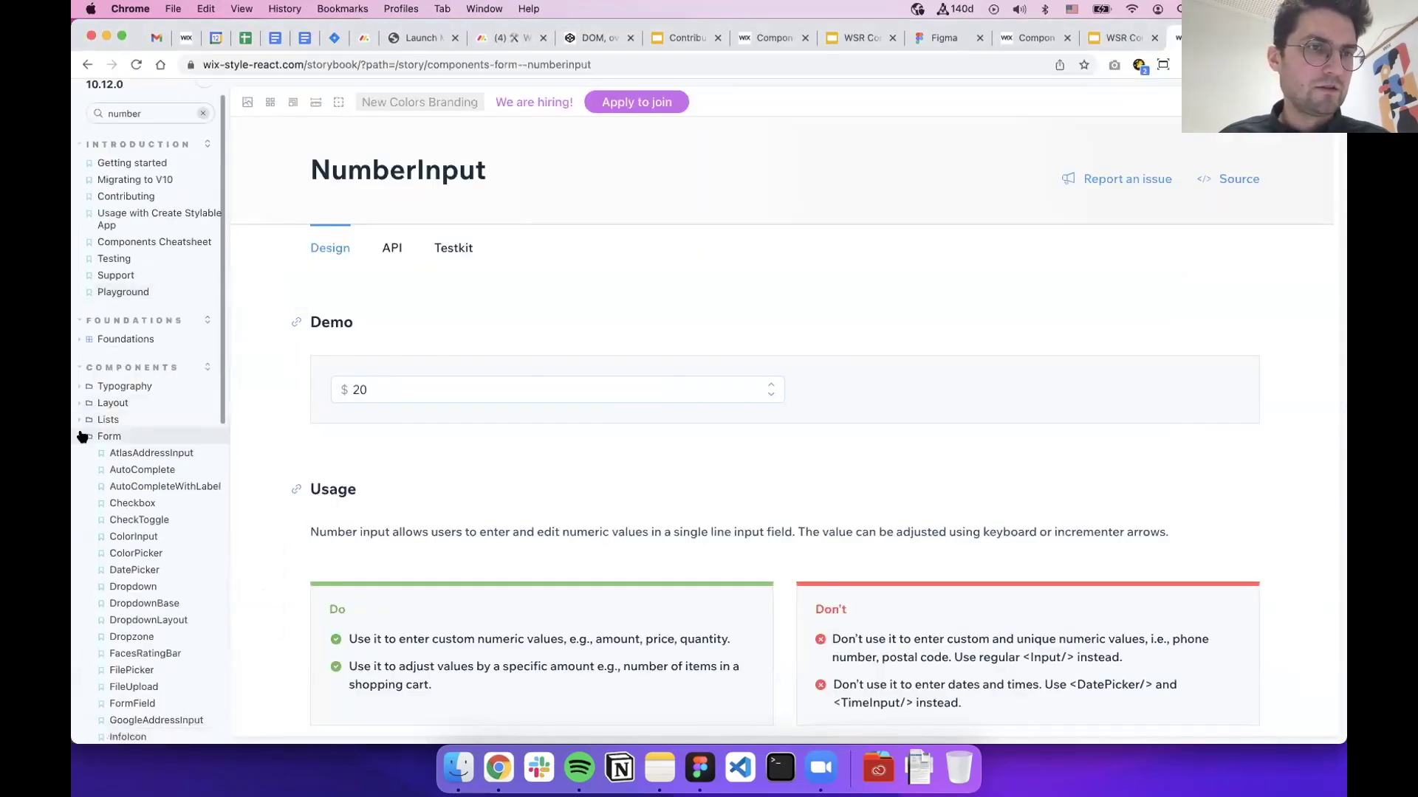
pyautogui.click(91, 464)
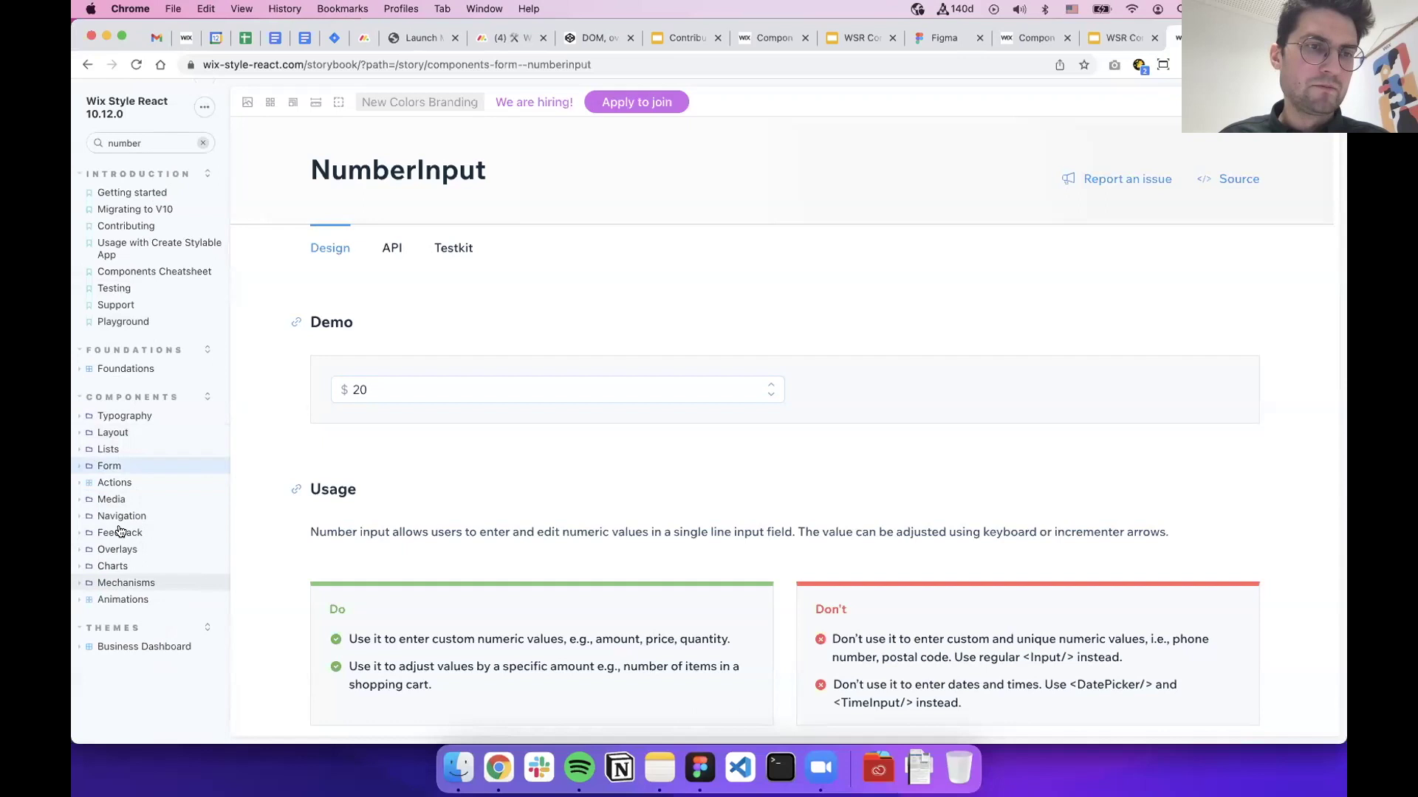
pyautogui.press('super+Tab')
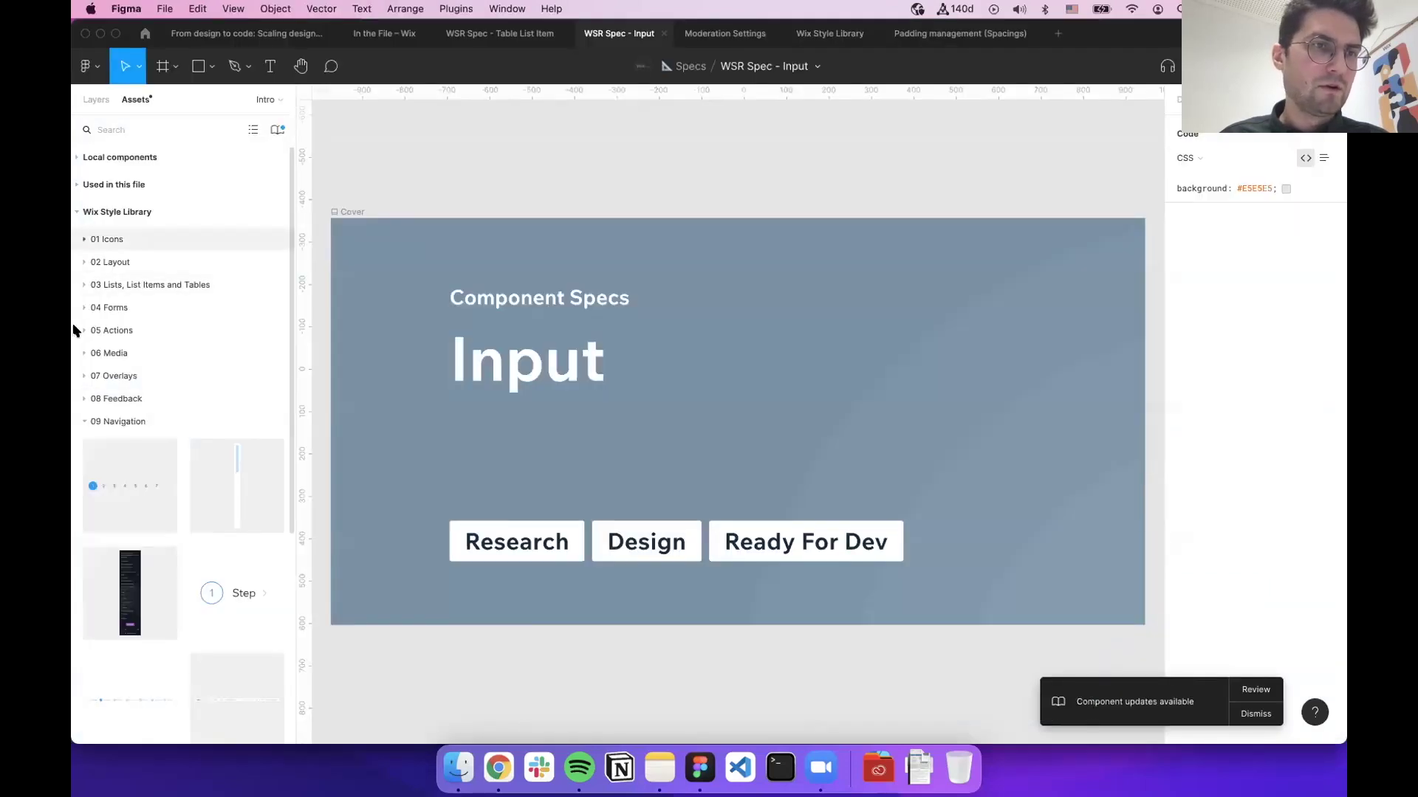
pyautogui.click(84, 330)
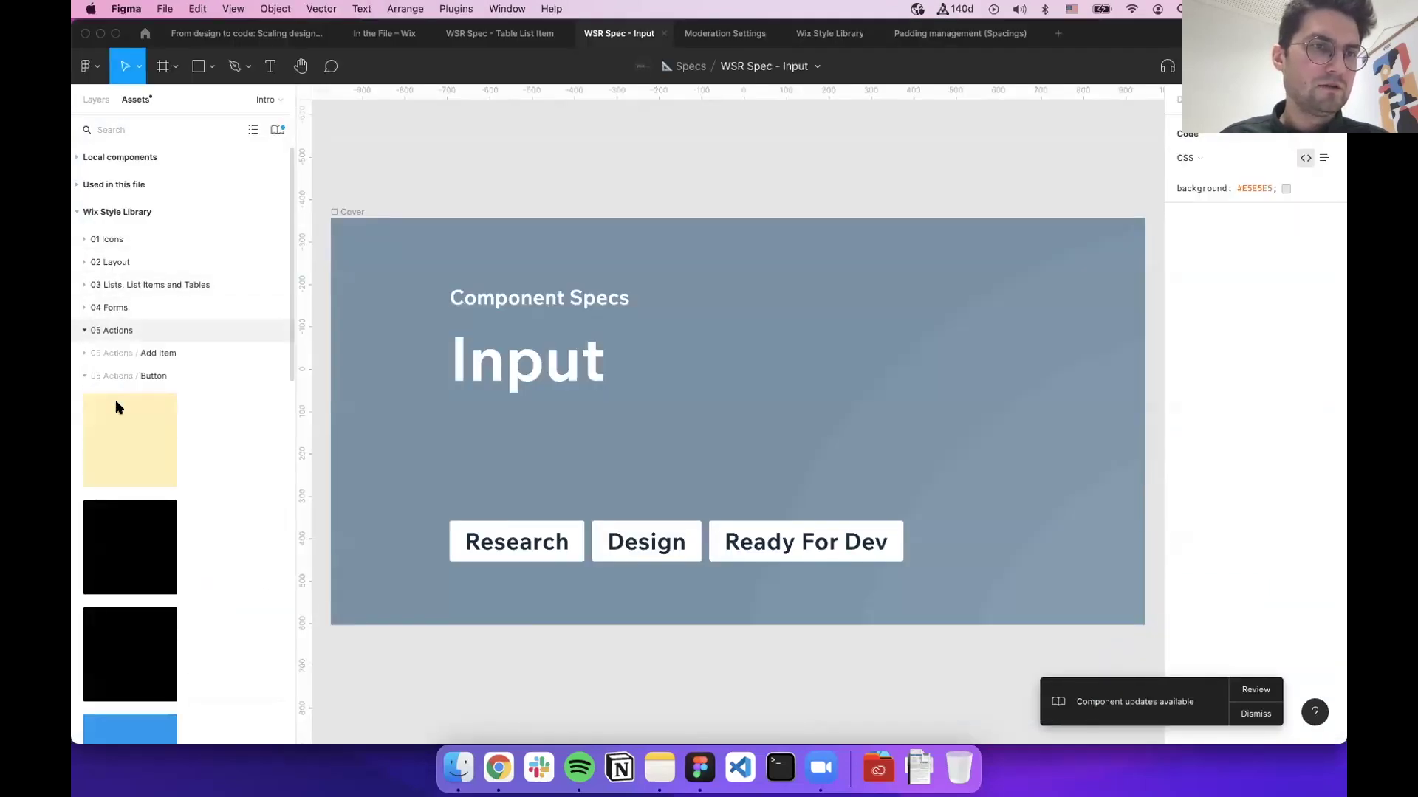
pyautogui.click(84, 377)
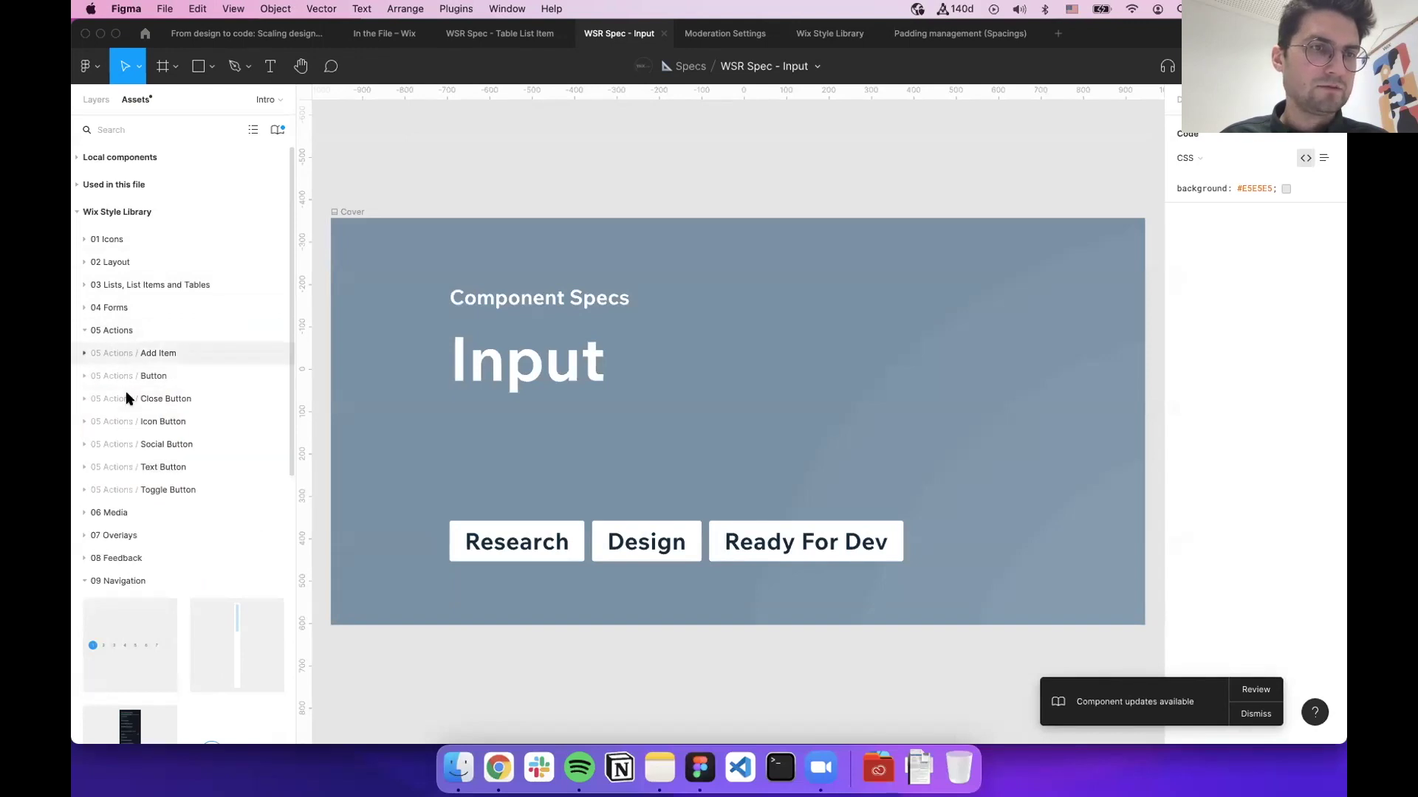
# Open the AddItem Storybook docs and compare them against the Figma Input spec
pyautogui.press('super+Tab')
pyautogui.click(114, 483)
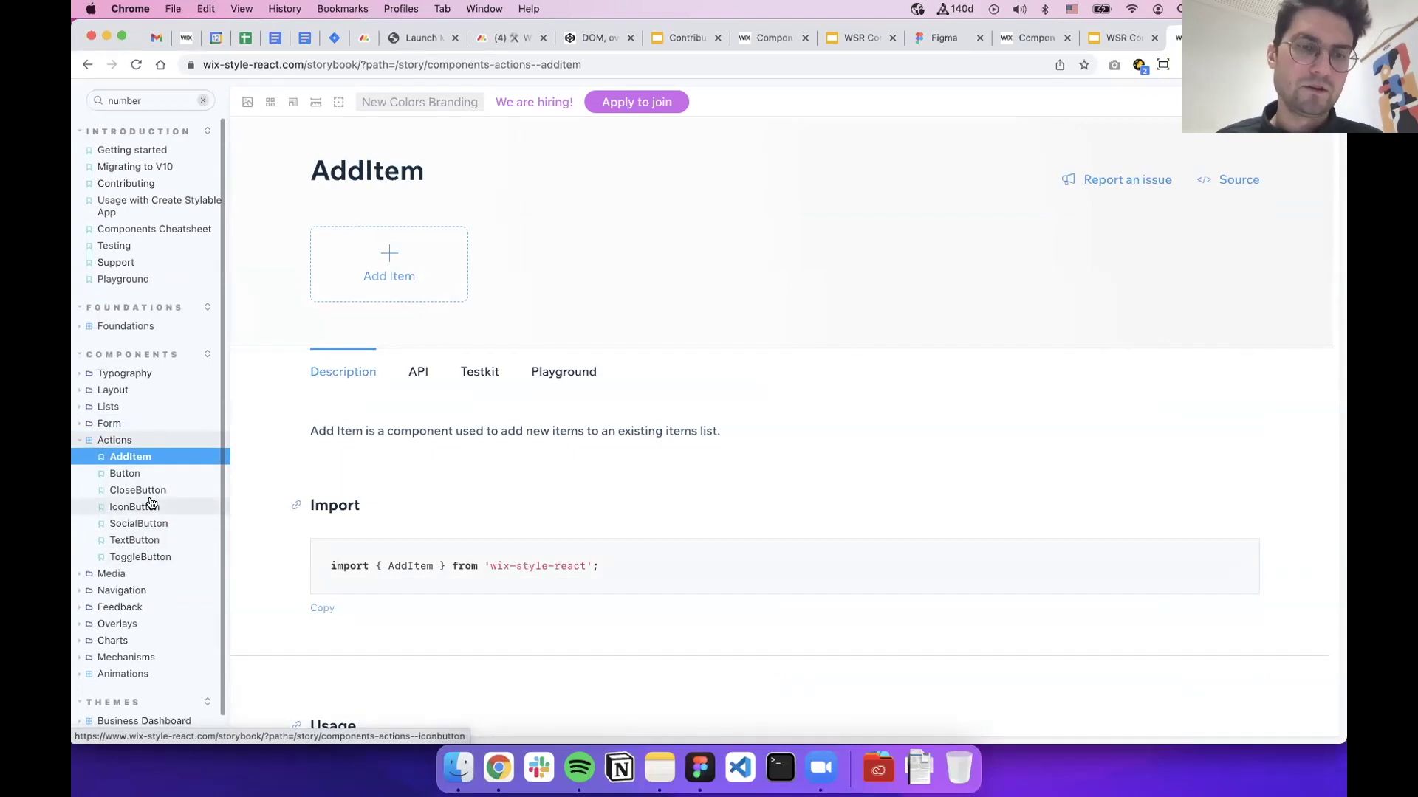
pyautogui.press('super+Tab')
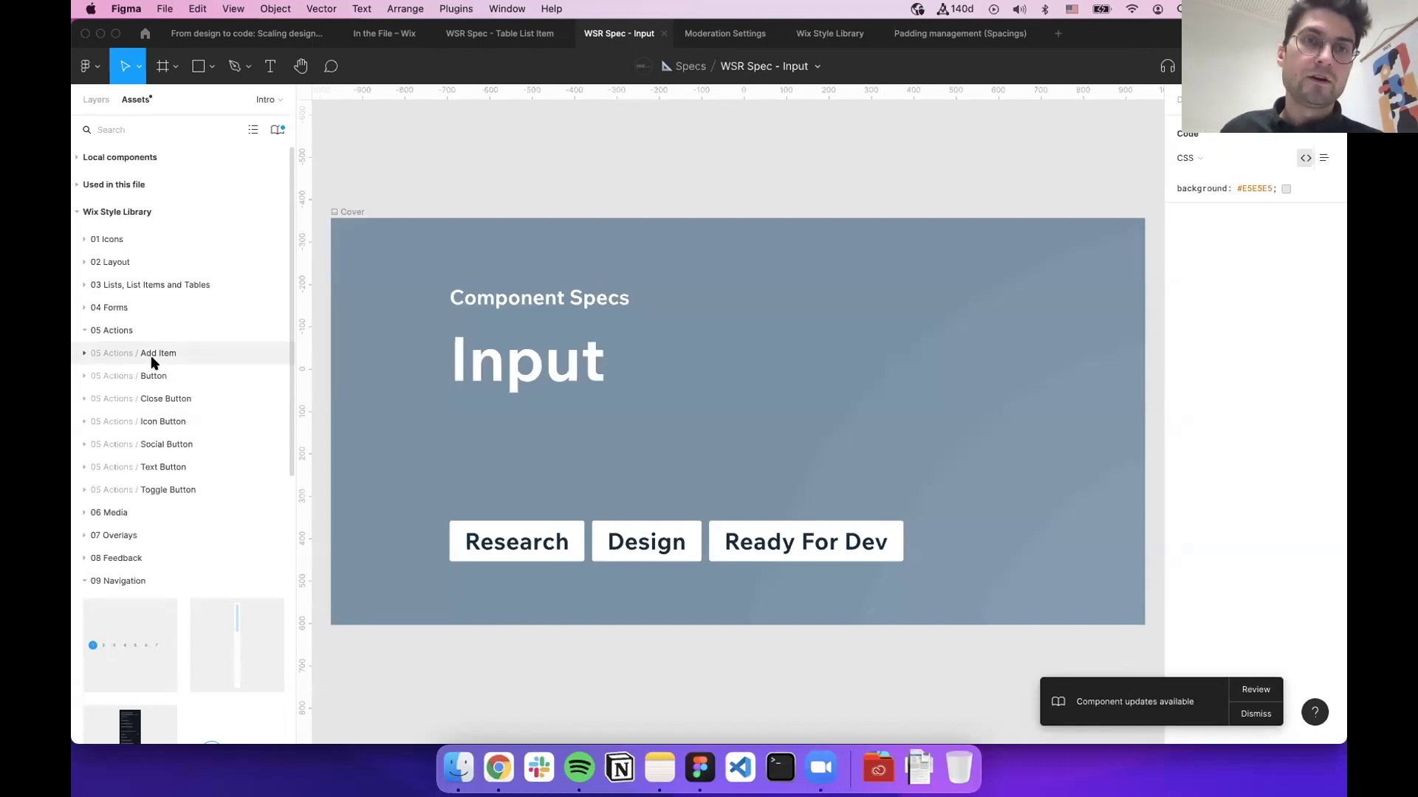
pyautogui.press('super+Tab')
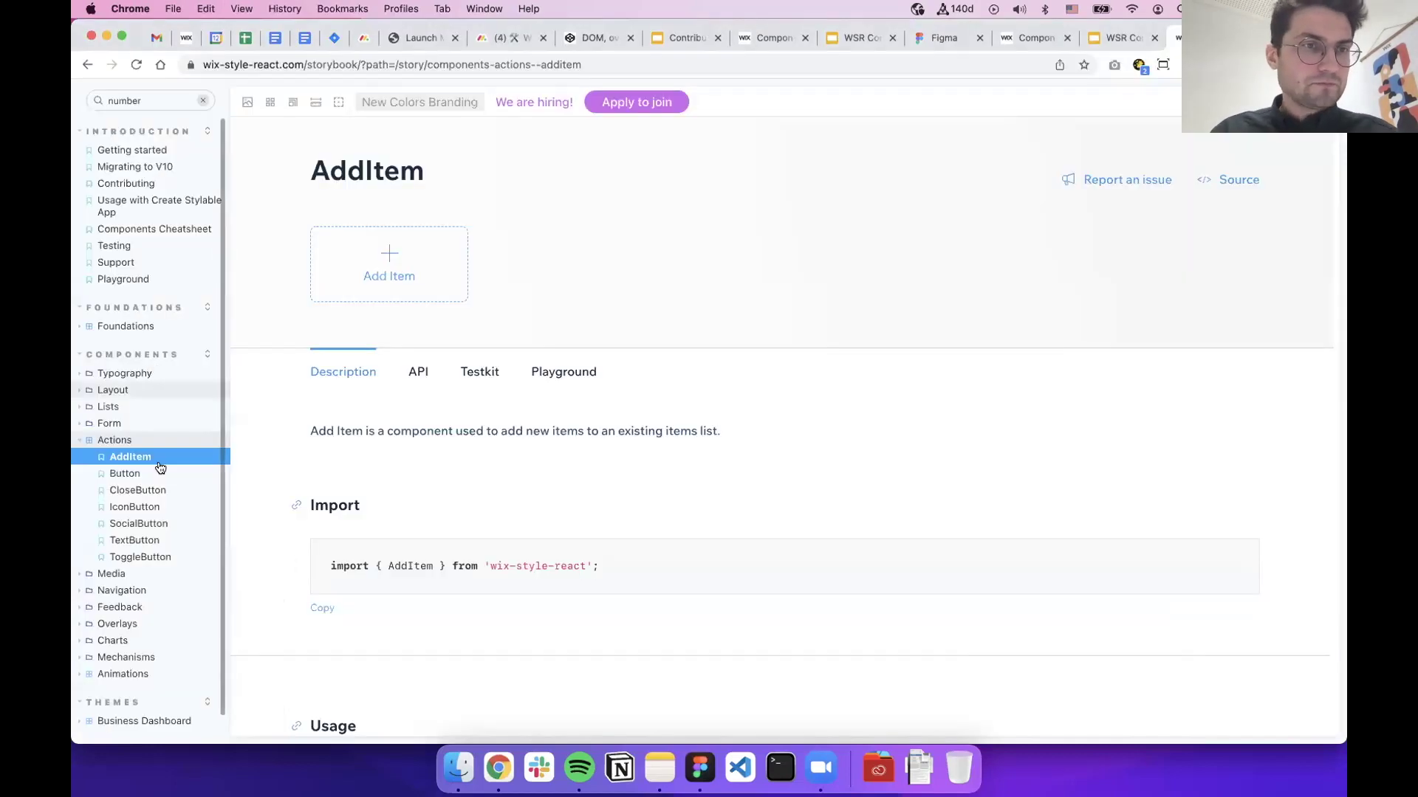
pyautogui.scroll(-10, 308, 410)
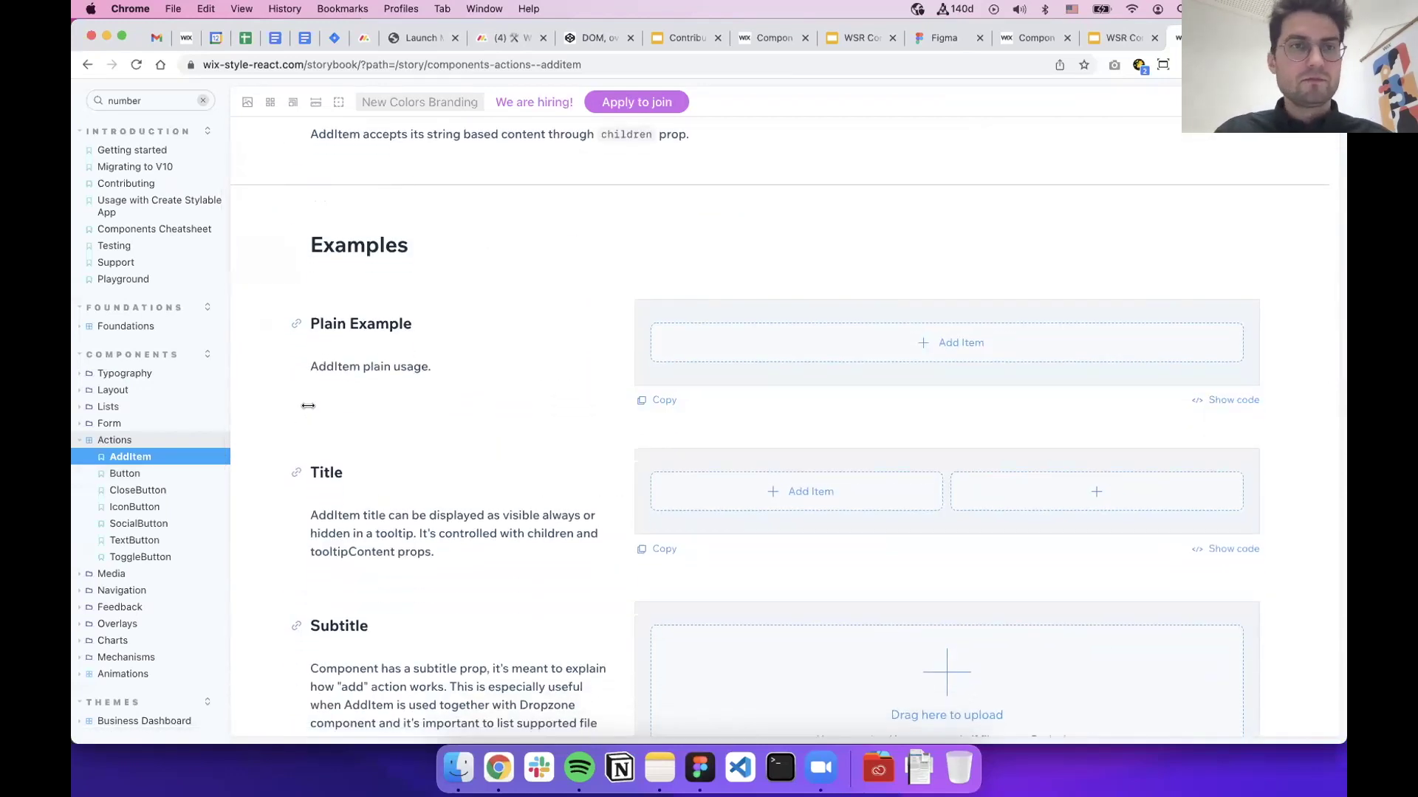
pyautogui.press('super+Tab')
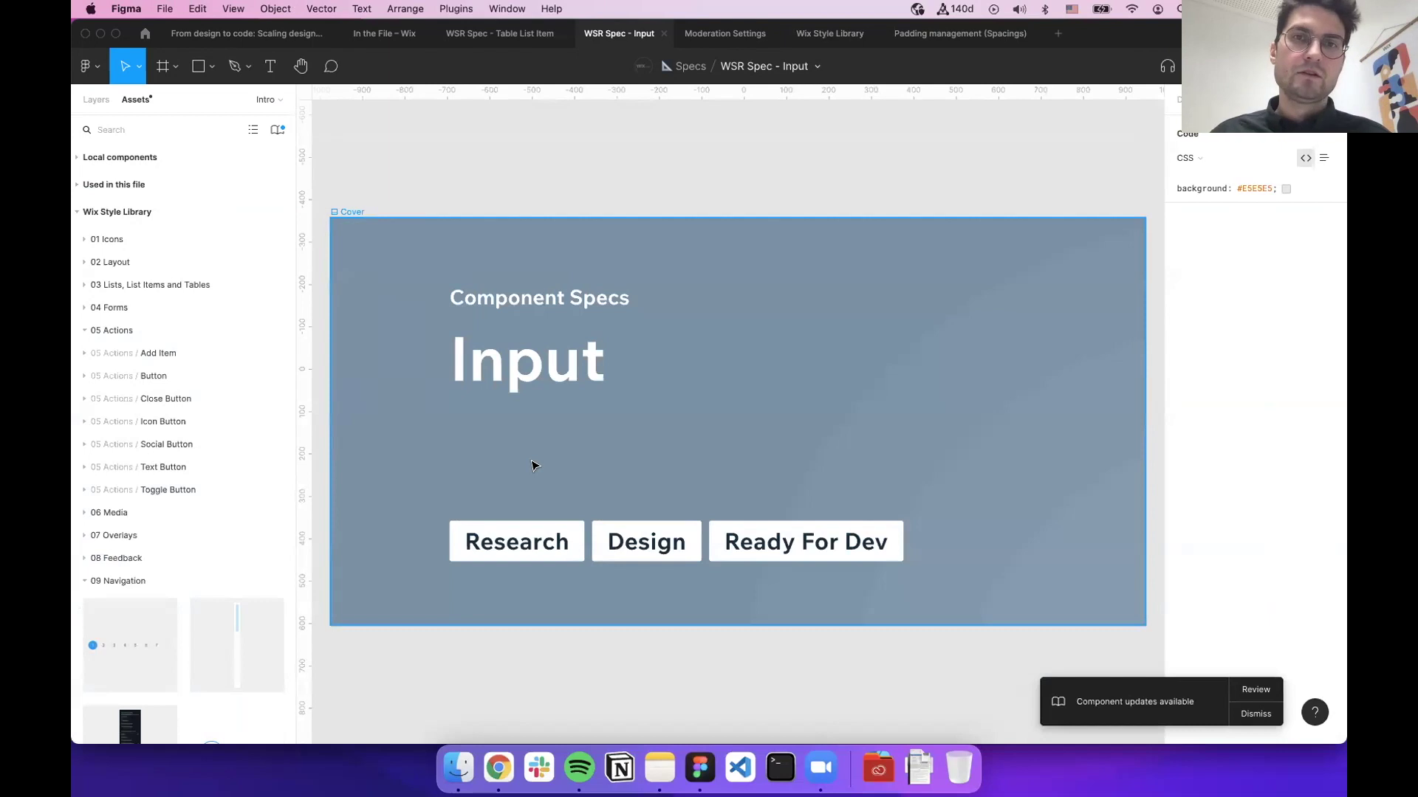
pyautogui.press('super+Tab')
pyautogui.scroll(-15, 509, 516)
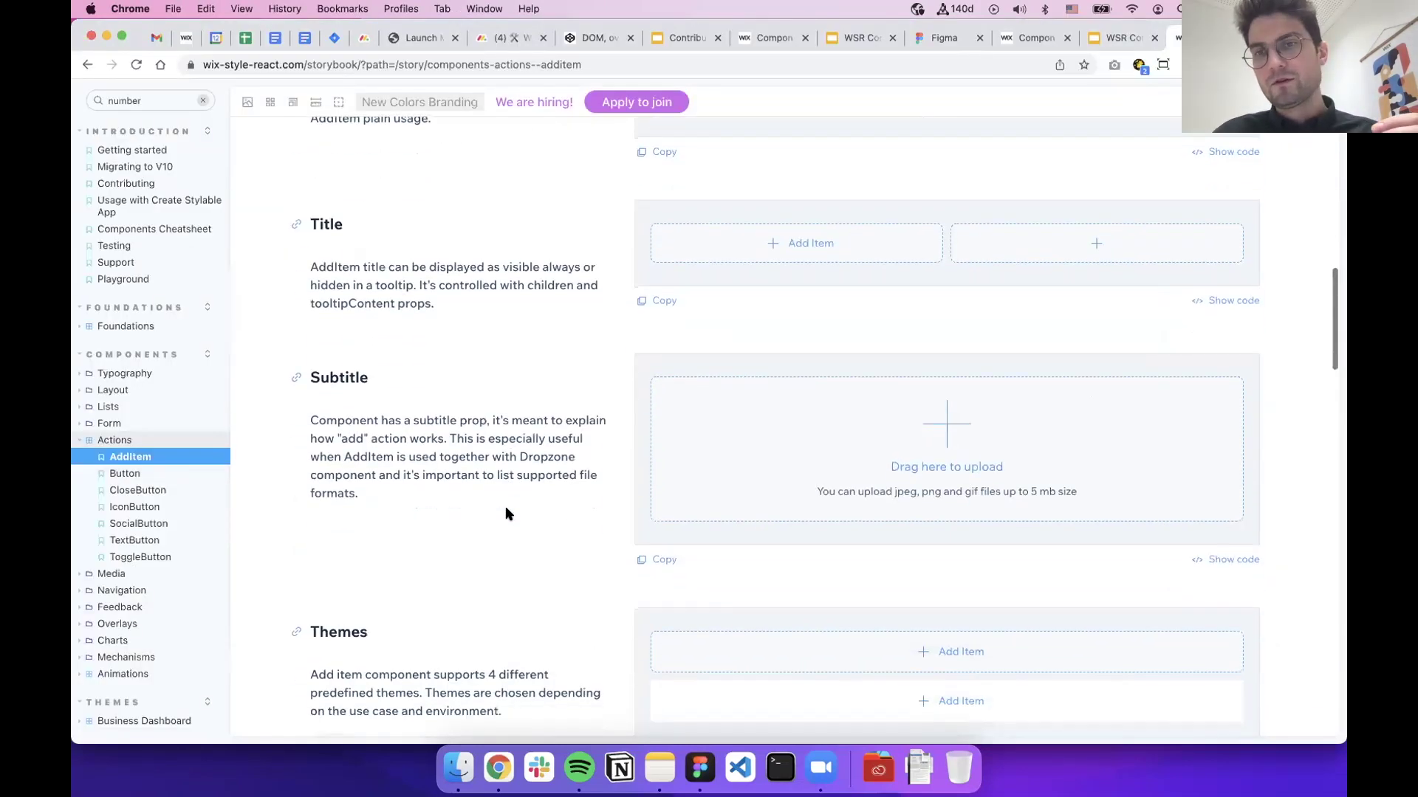
pyautogui.press('super+Tab')
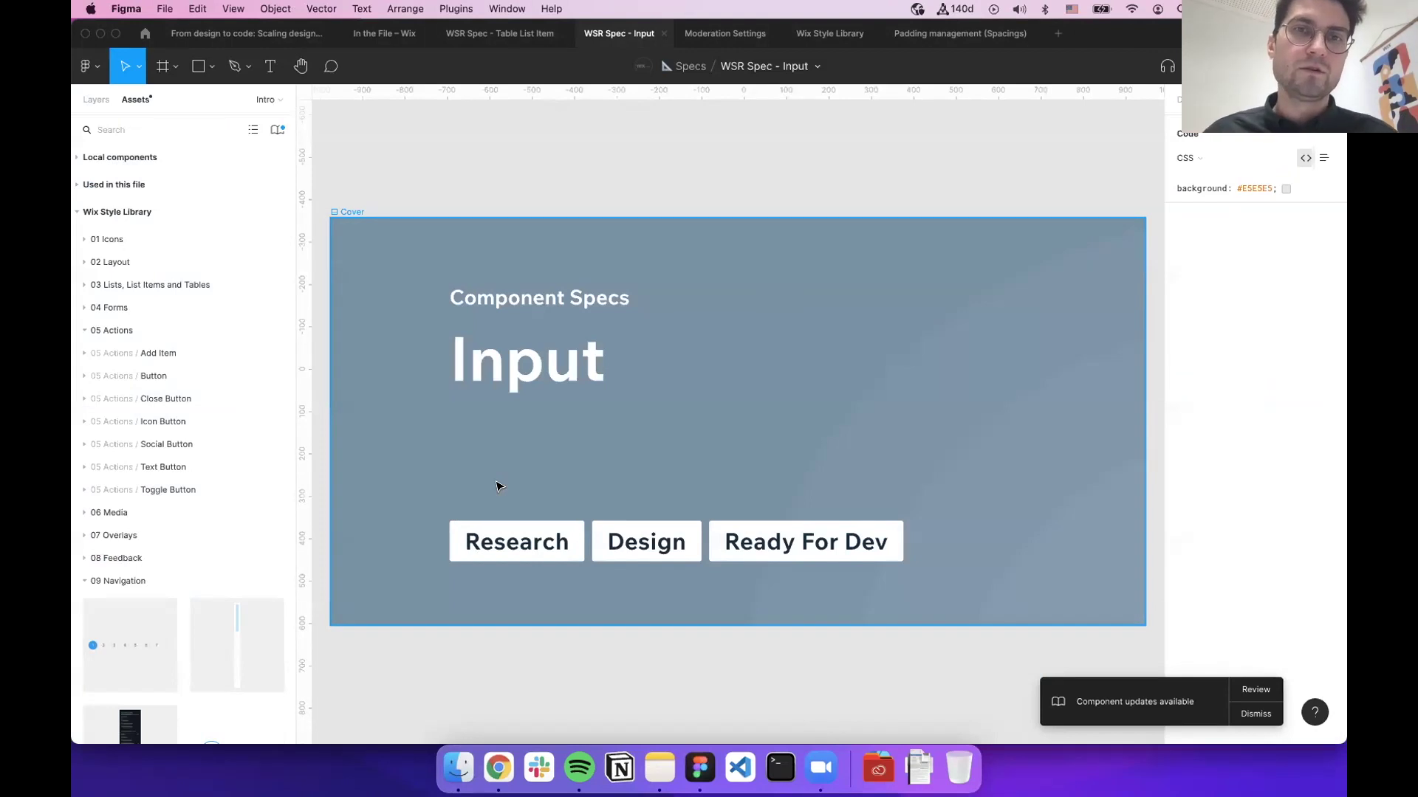
pyautogui.scroll(5, 432, 406)
# Expand the Add Item group and place an Add Item instance above the cover, viewing its properties
pyautogui.click(151, 353)
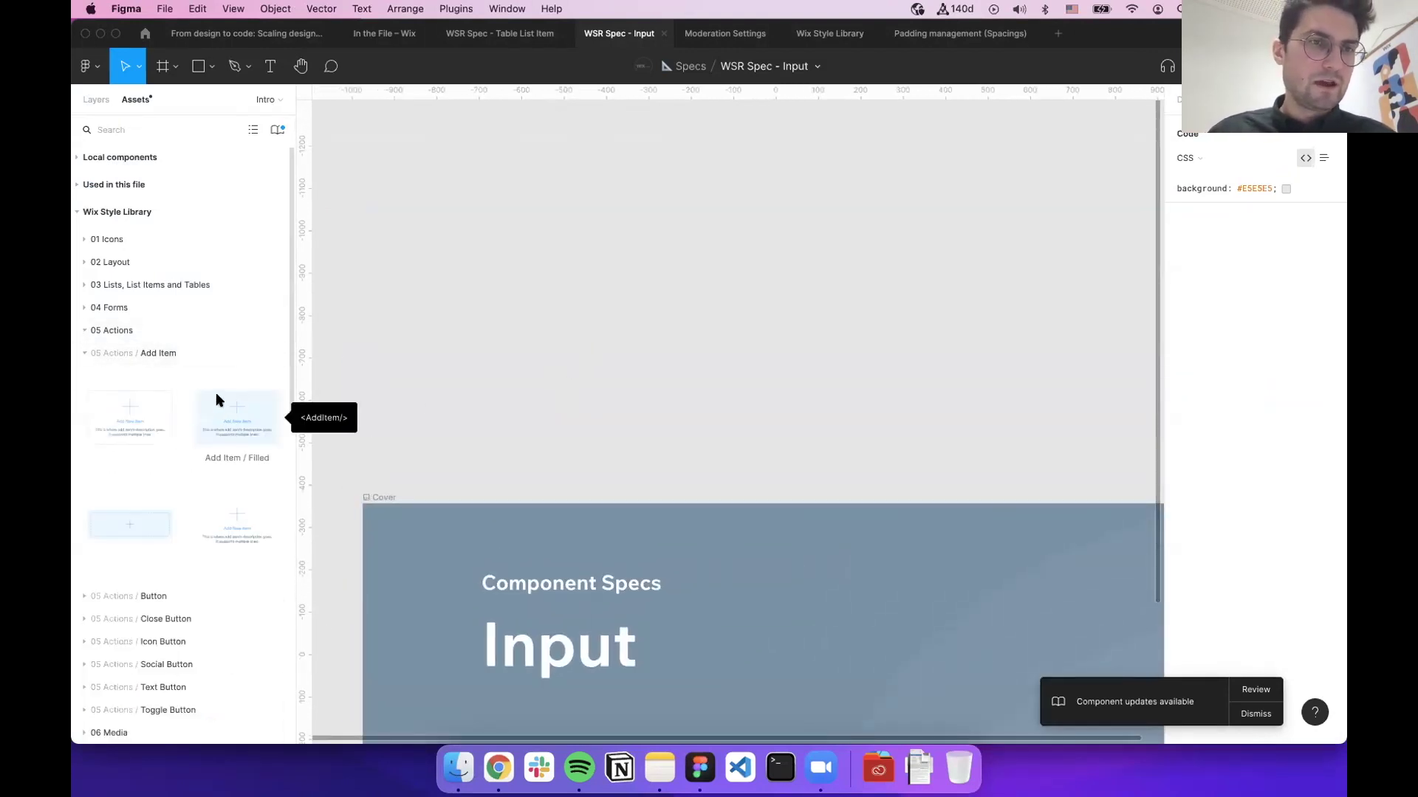
pyautogui.moveTo(527, 301); pyautogui.dragTo(481, 329)
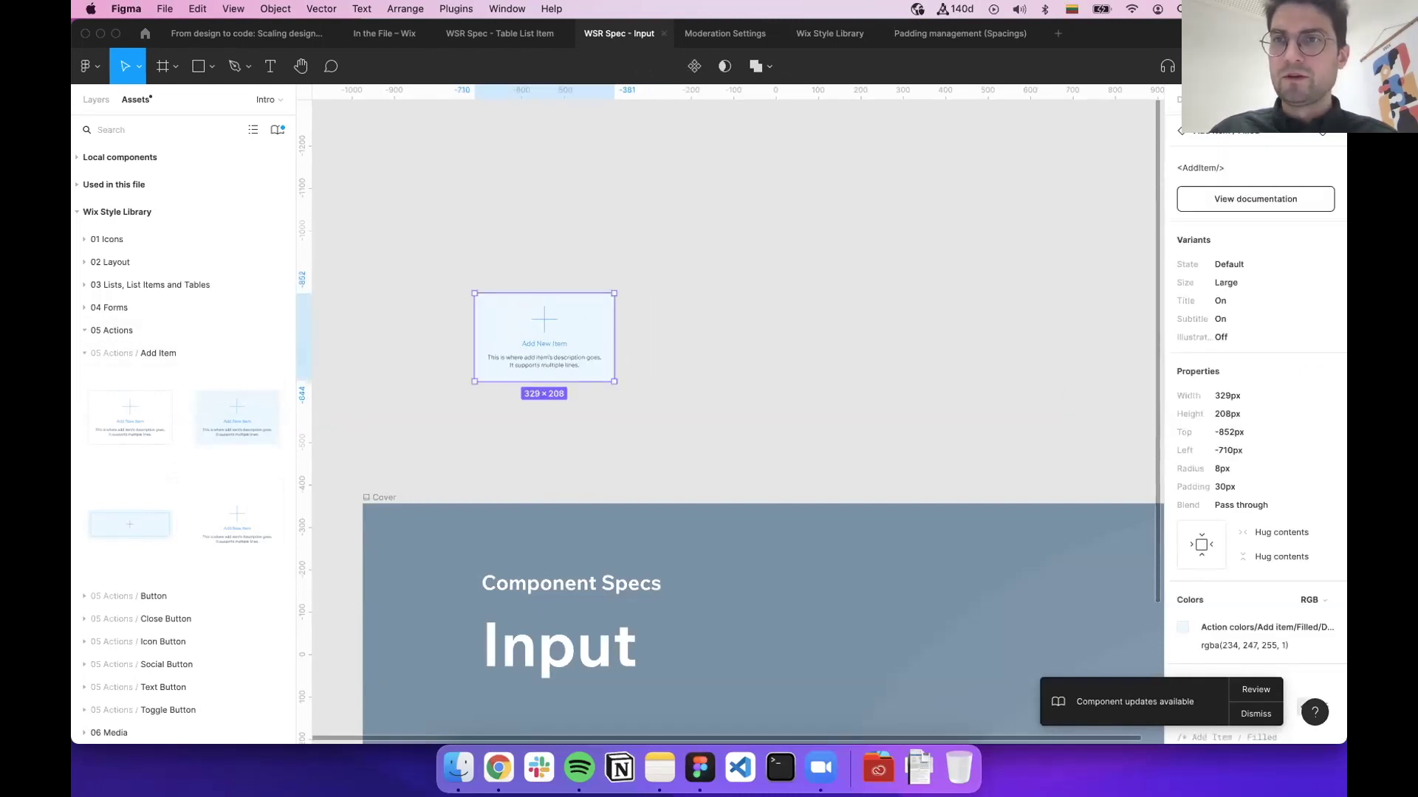
pyautogui.hotkey('alt', '8')
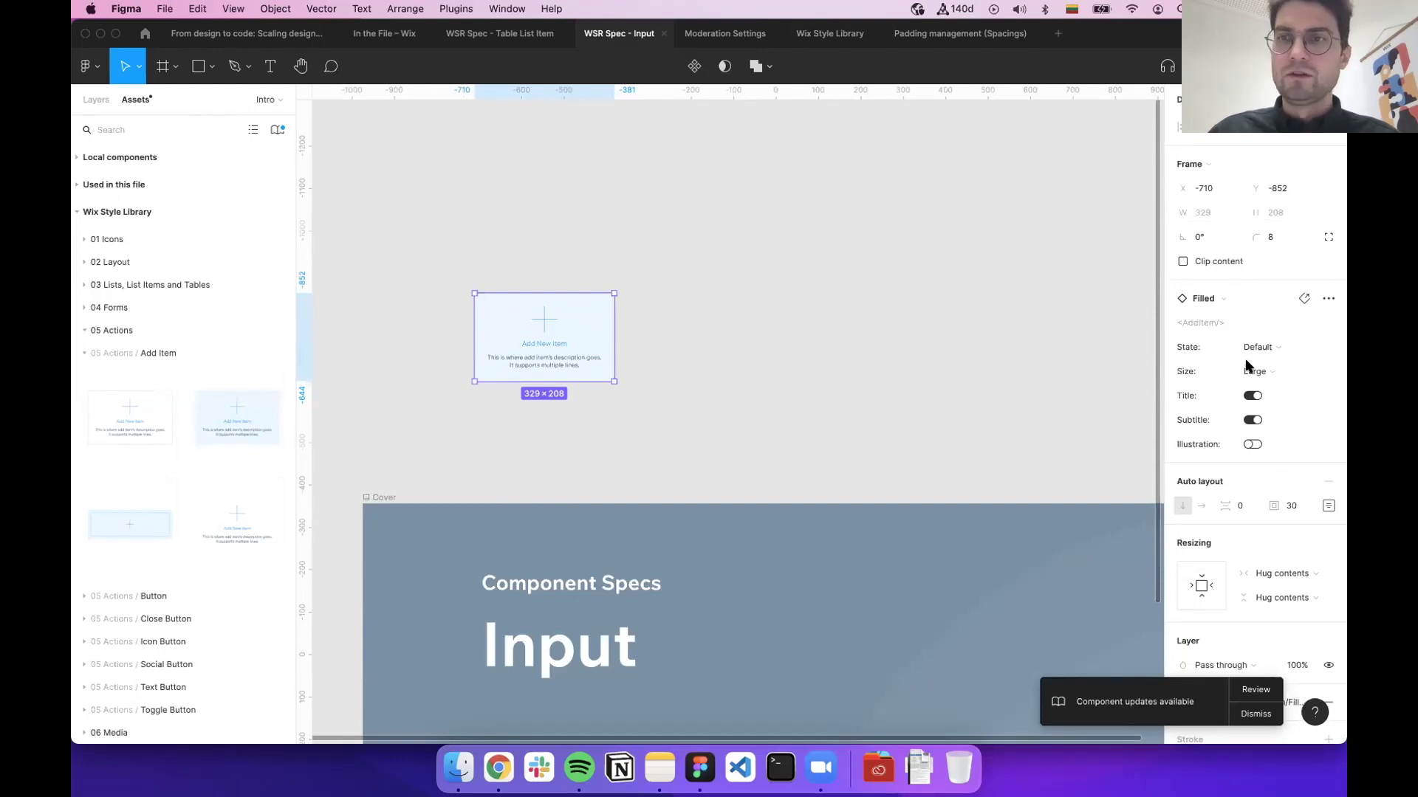
# Compare the instance with the AddItem Storybook docs, then remove it from the canvas
pyautogui.press('super+Tab')
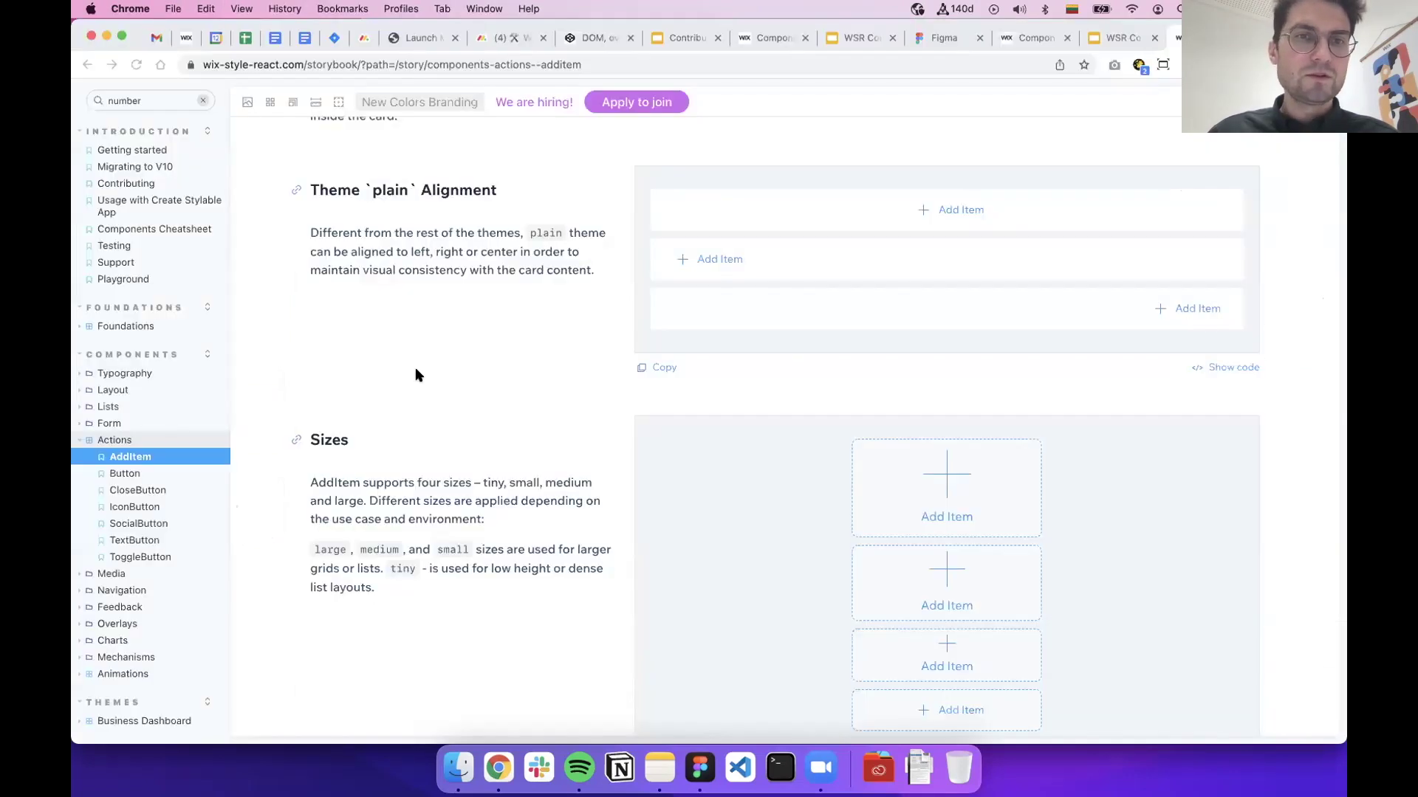
pyautogui.scroll(3, 415, 375)
pyautogui.scroll(4, 415, 369)
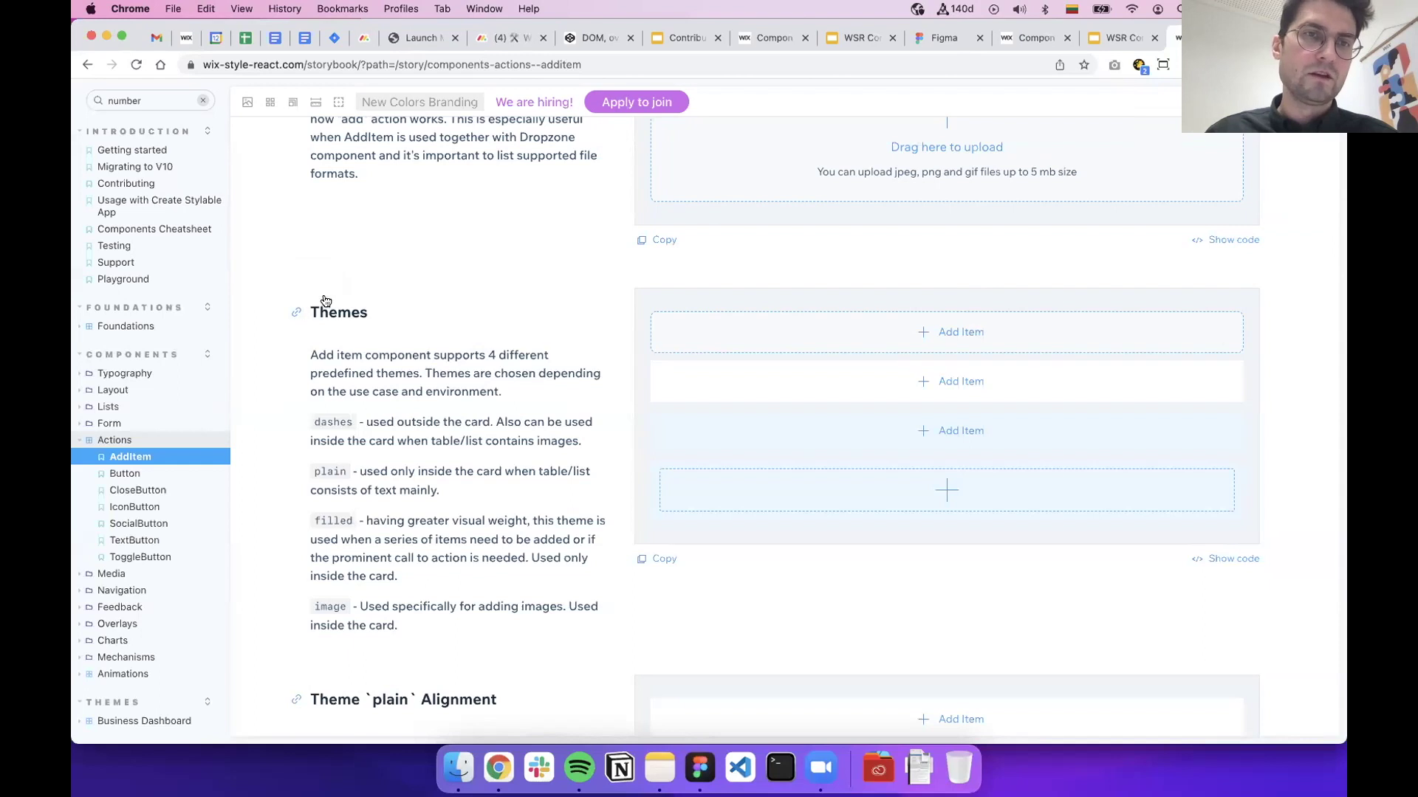
pyautogui.press('super+Tab')
pyautogui.click(465, 335)
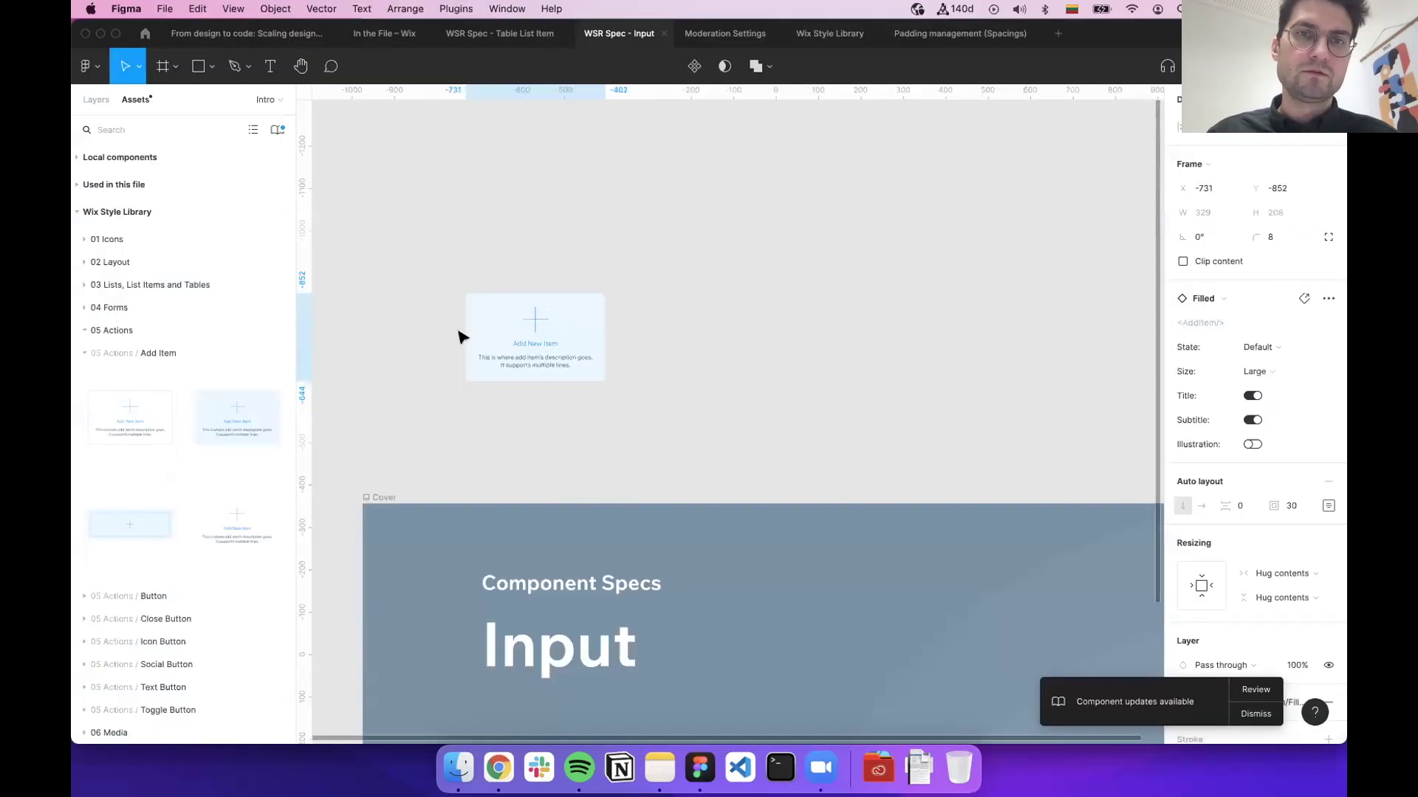
pyautogui.press('super+z')
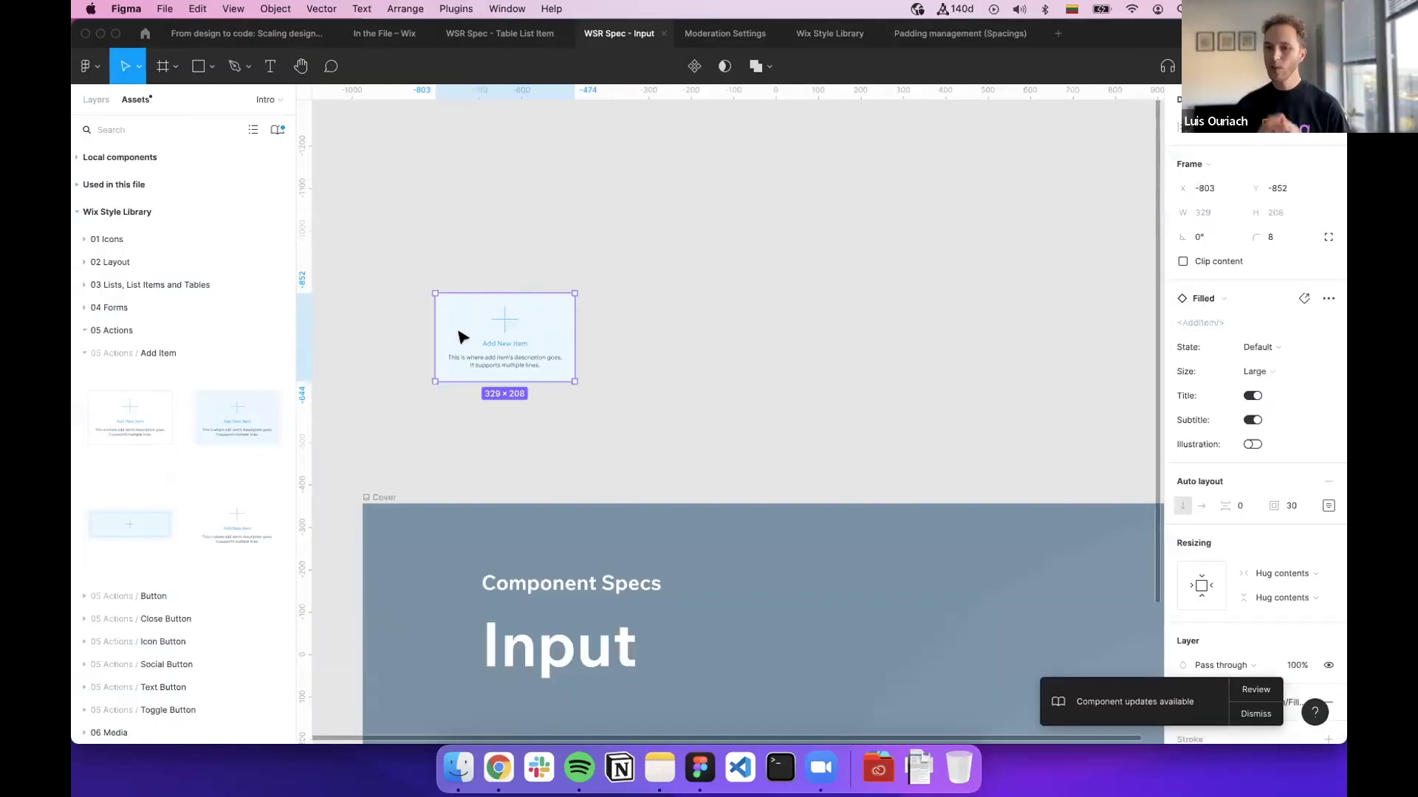
pyautogui.press('Delete')
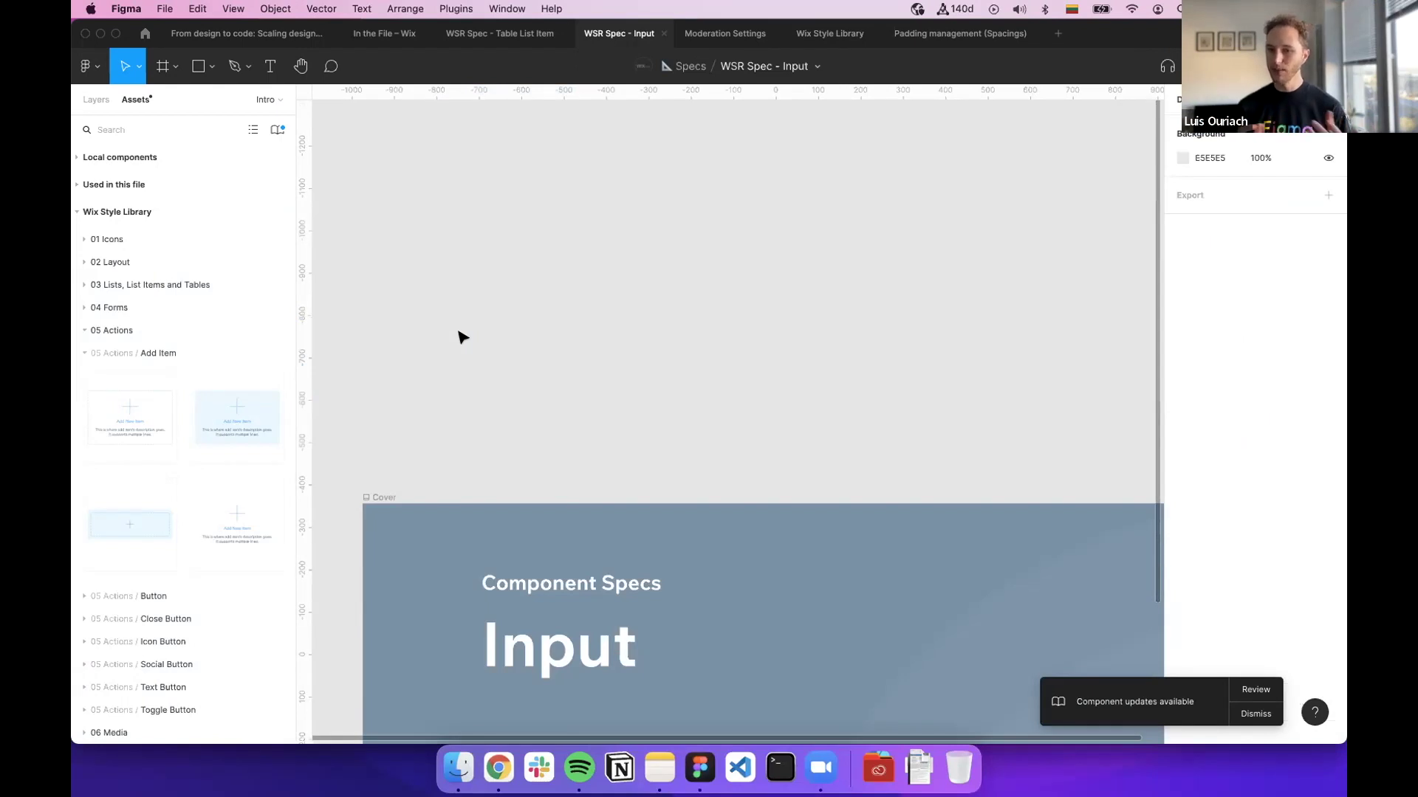
pyautogui.scroll(-4, 463, 337)
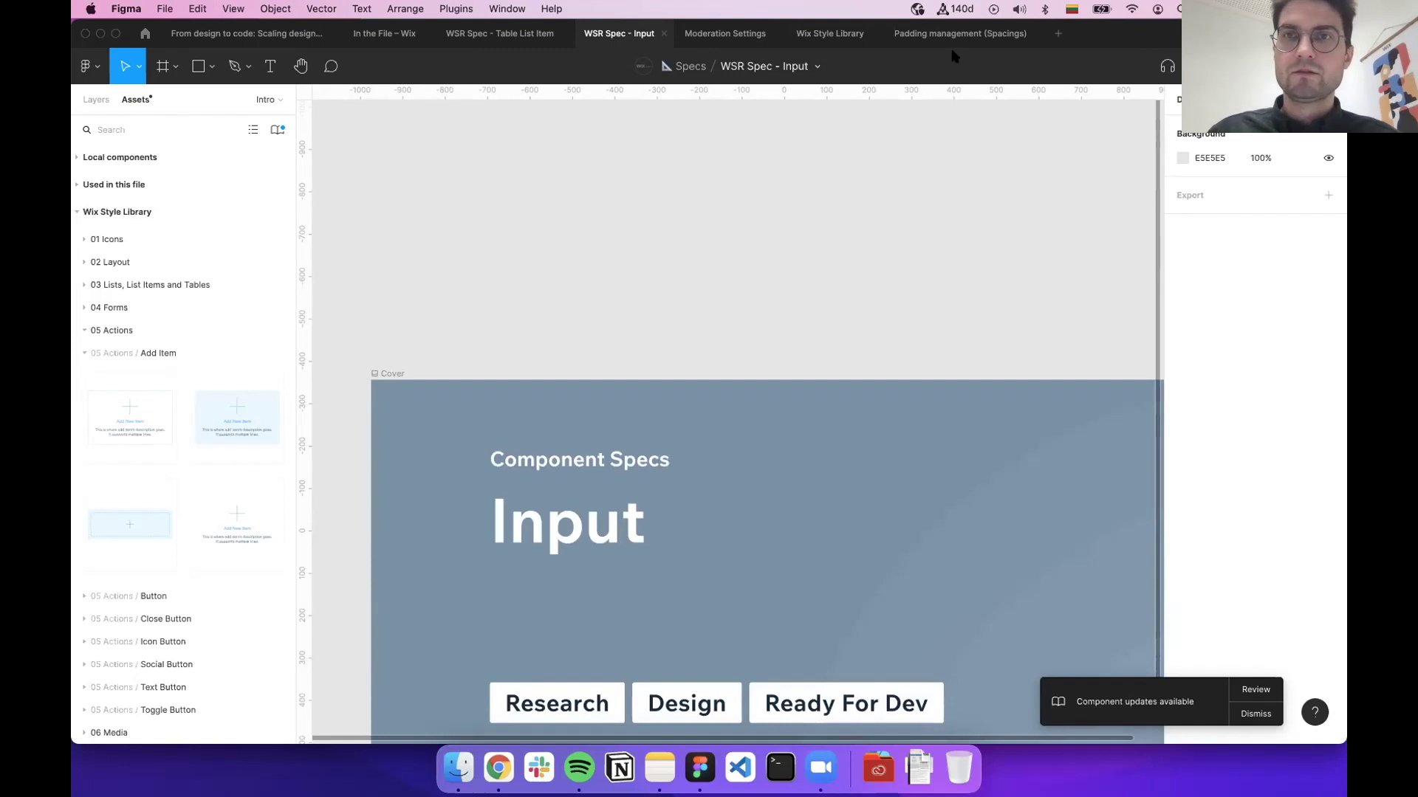
# Switch to the Padding management (Spacings) file tab
pyautogui.click(920, 38)
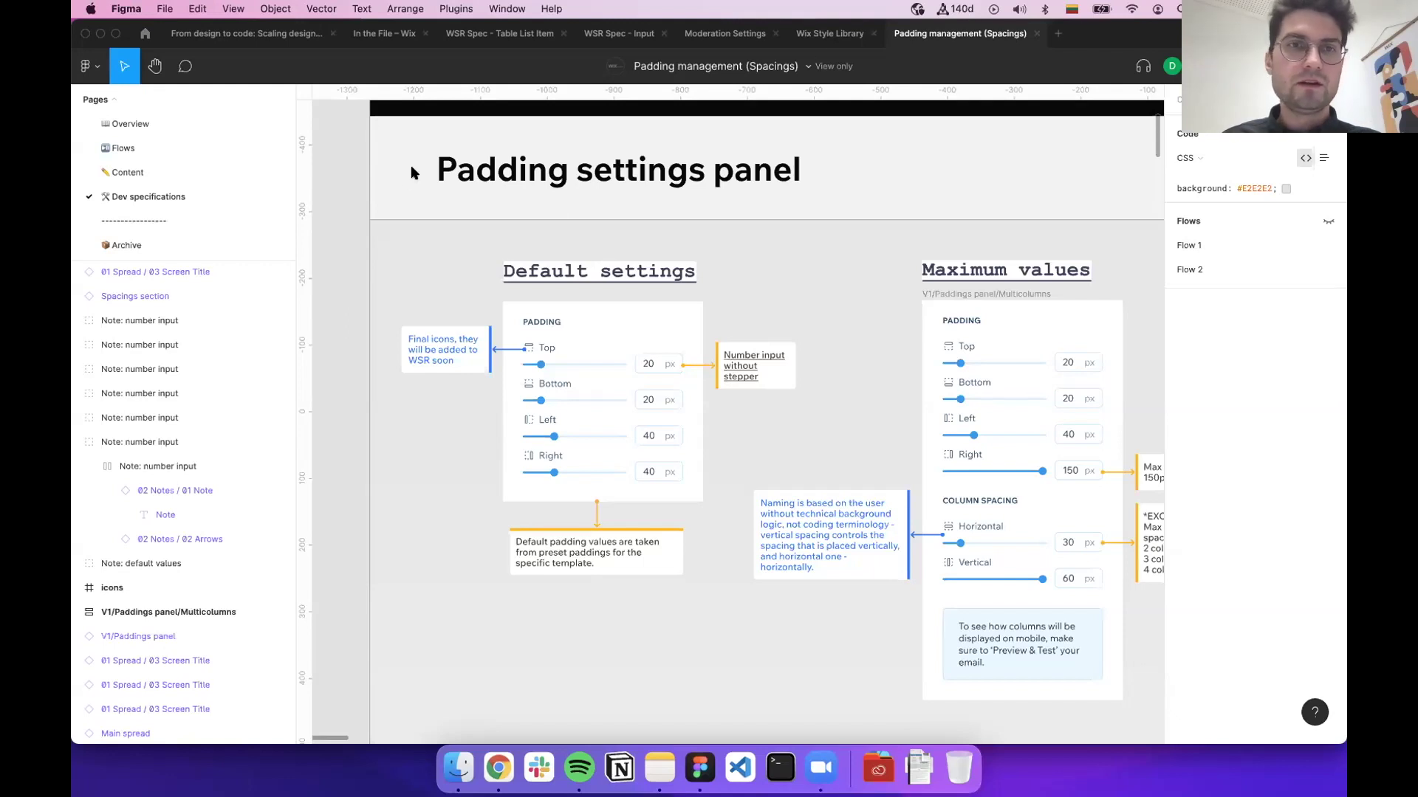
# Scroll over the V1 Padding settings header and the Spacings frames
pyautogui.scroll(3, 342, 300)
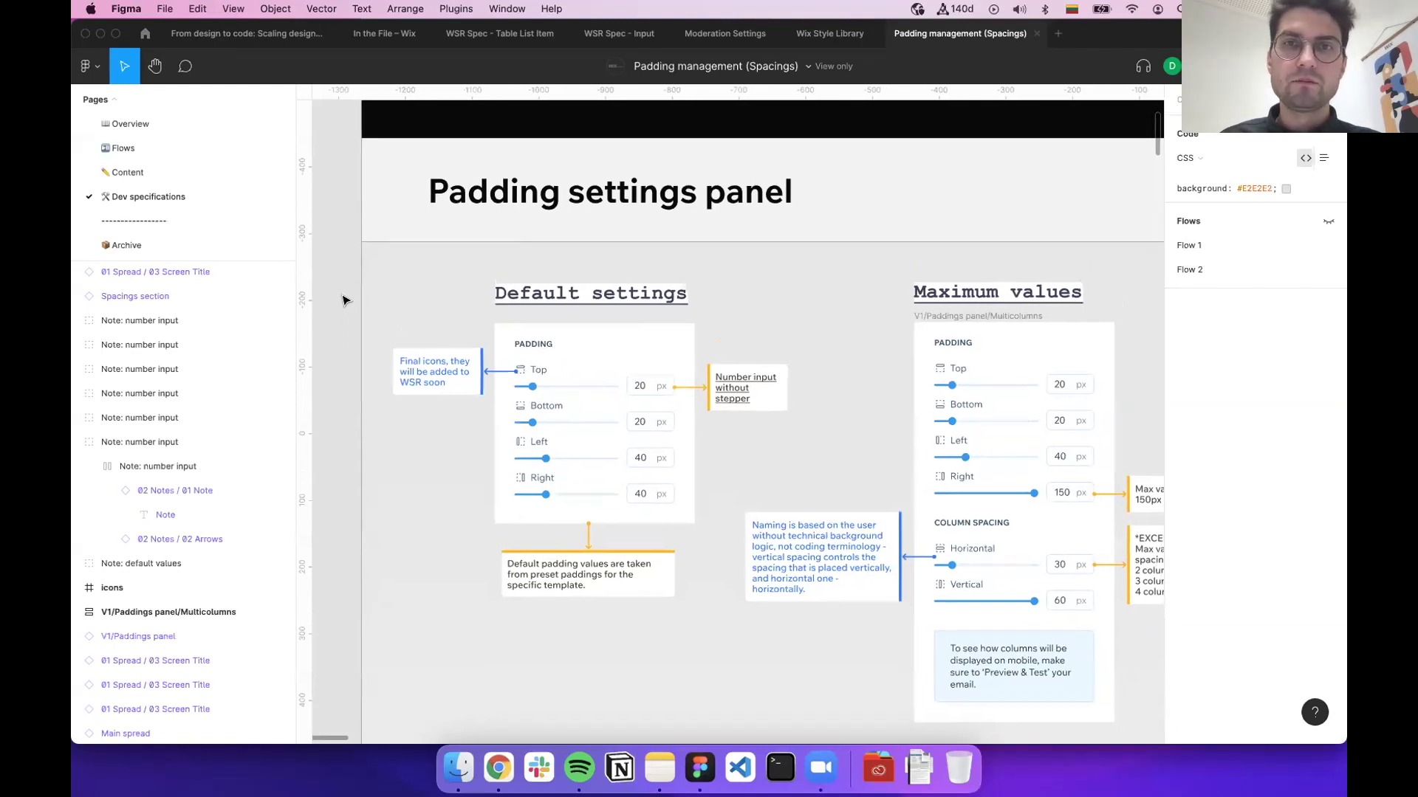
pyautogui.scroll(5, 343, 300)
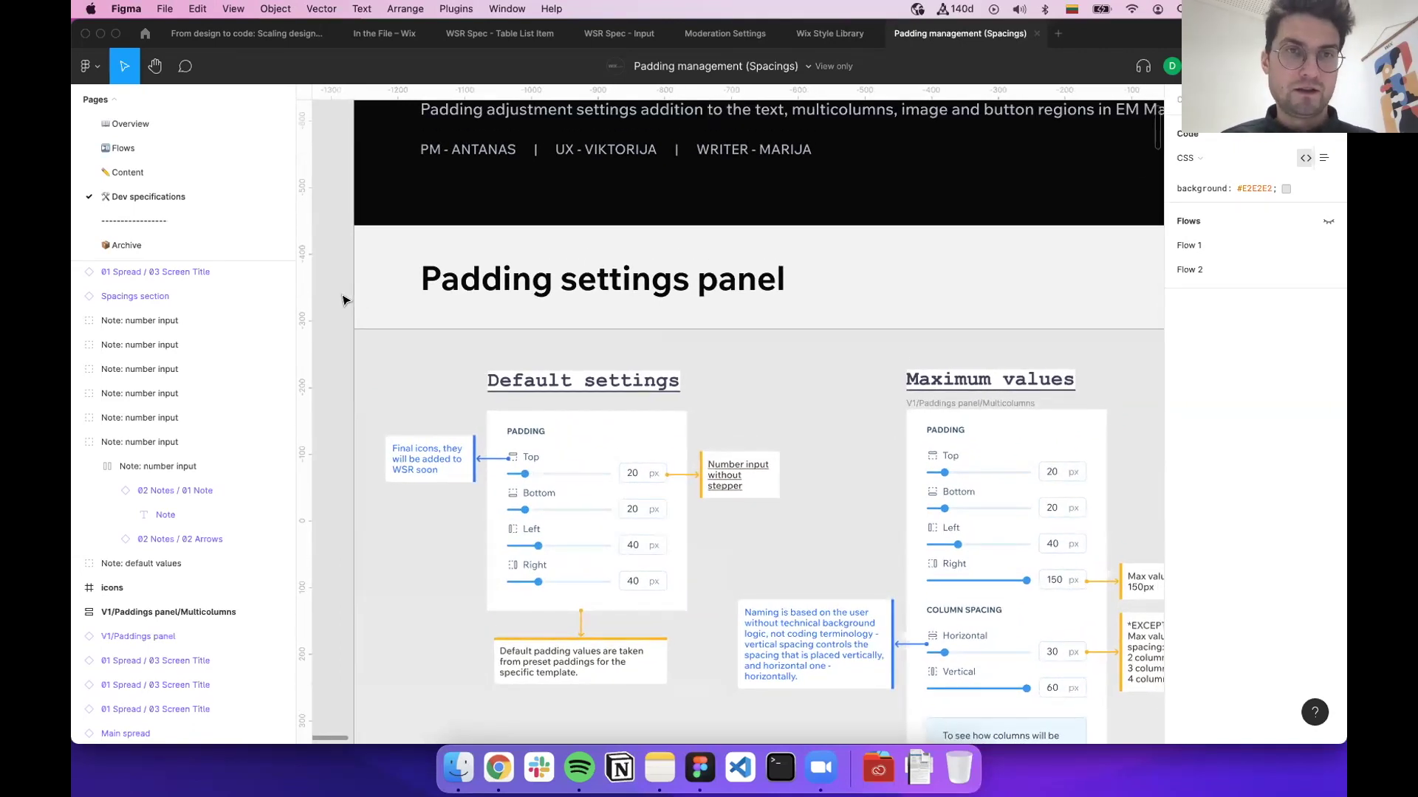
pyautogui.scroll(8, 342, 300)
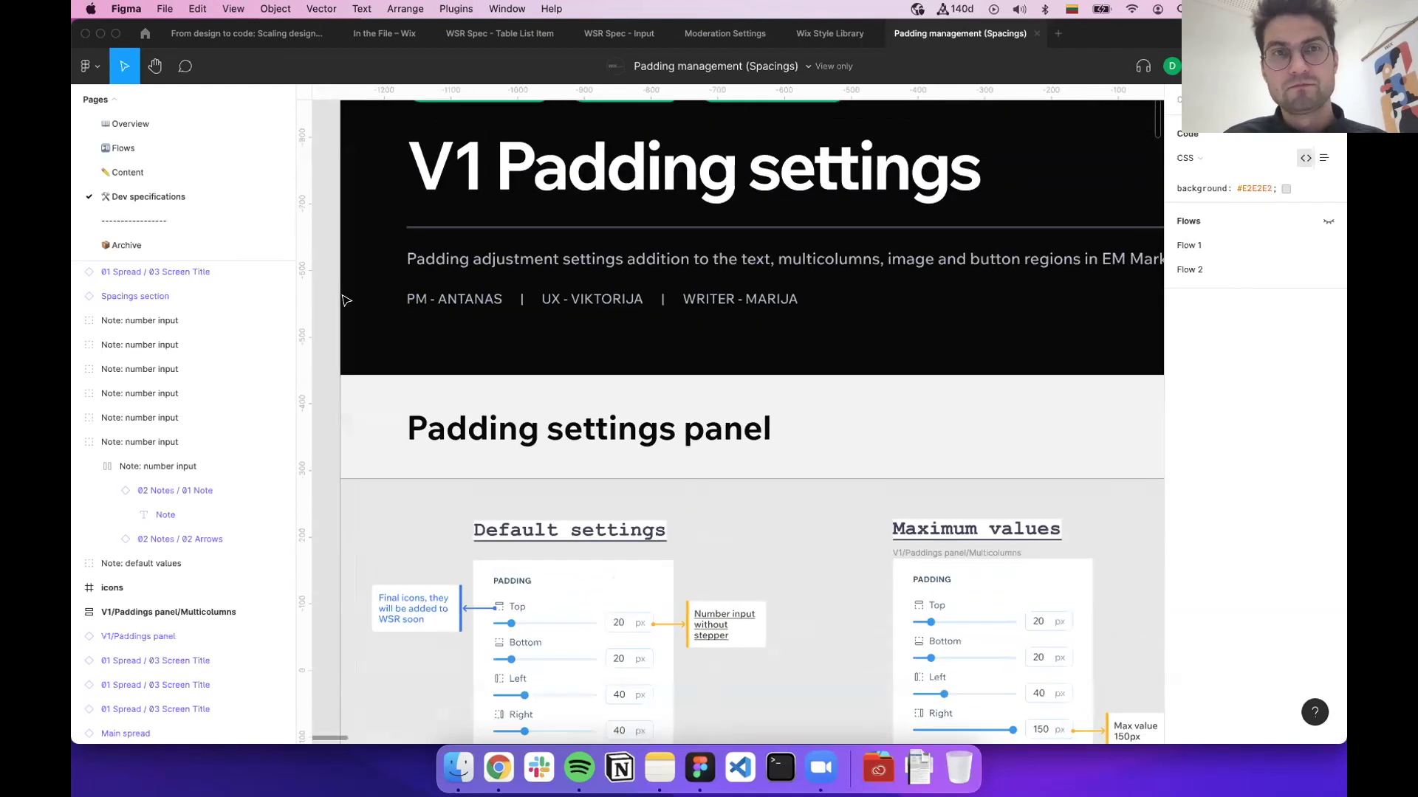
pyautogui.scroll(-5, 343, 300)
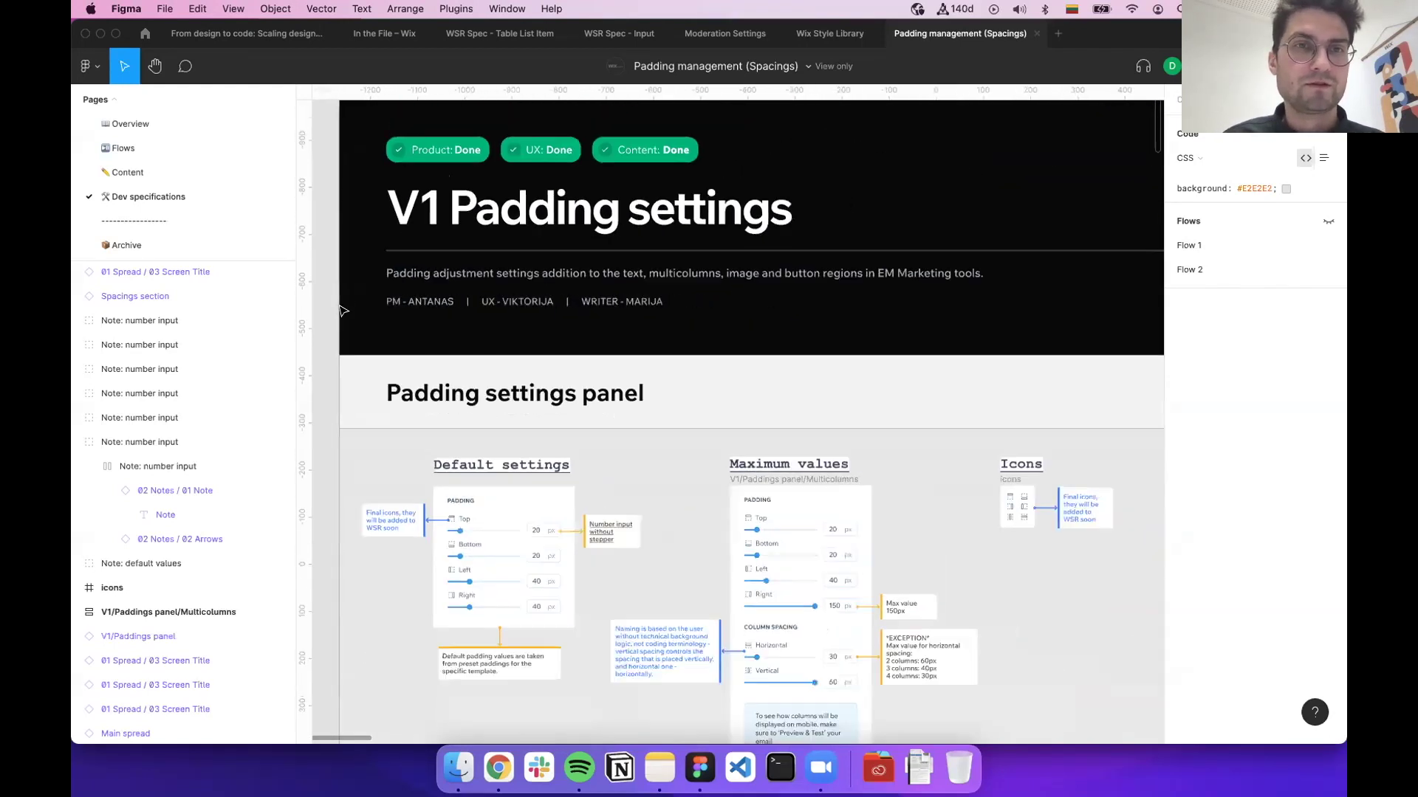
pyautogui.scroll(3, 341, 307)
pyautogui.scroll(-1, 341, 309)
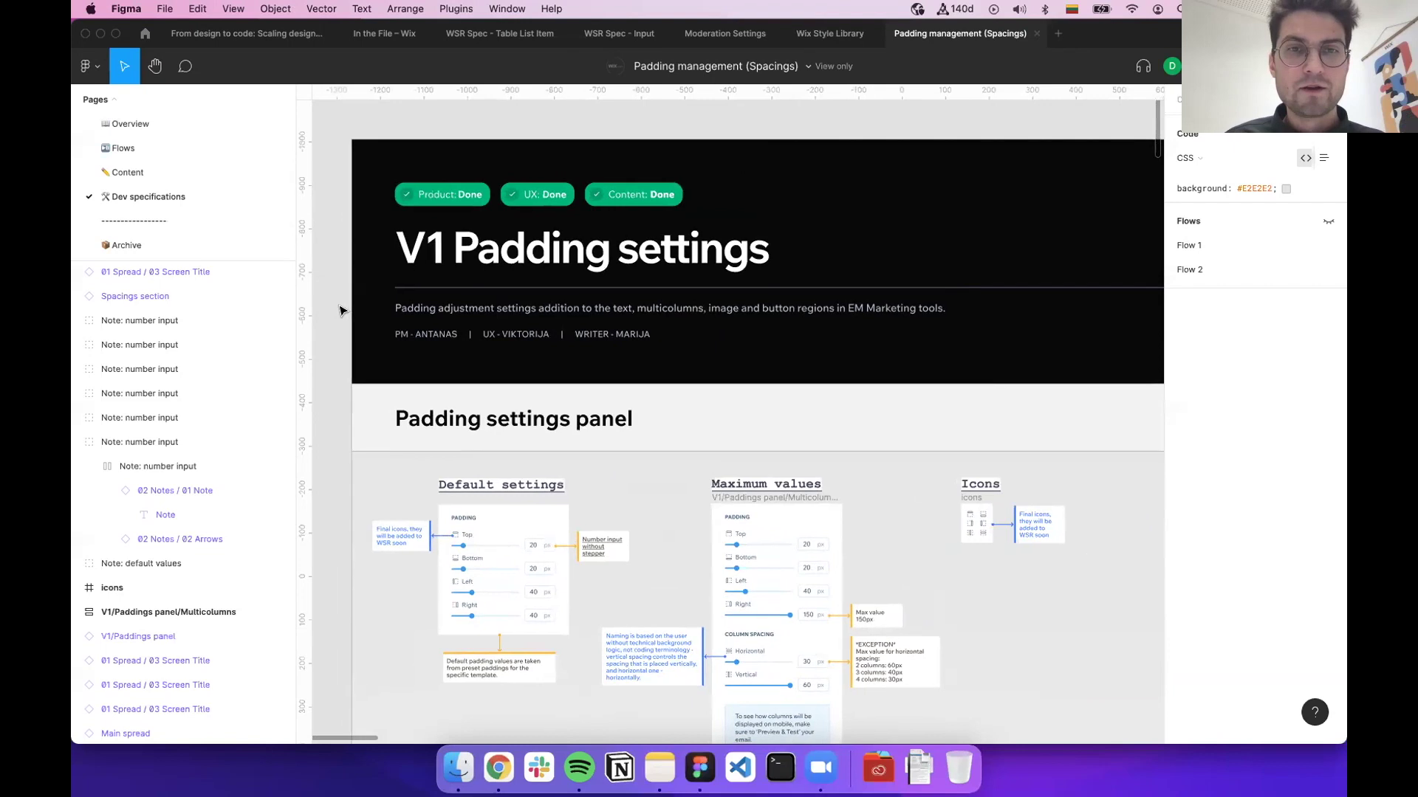
pyautogui.hscroll(10, 663, 143)
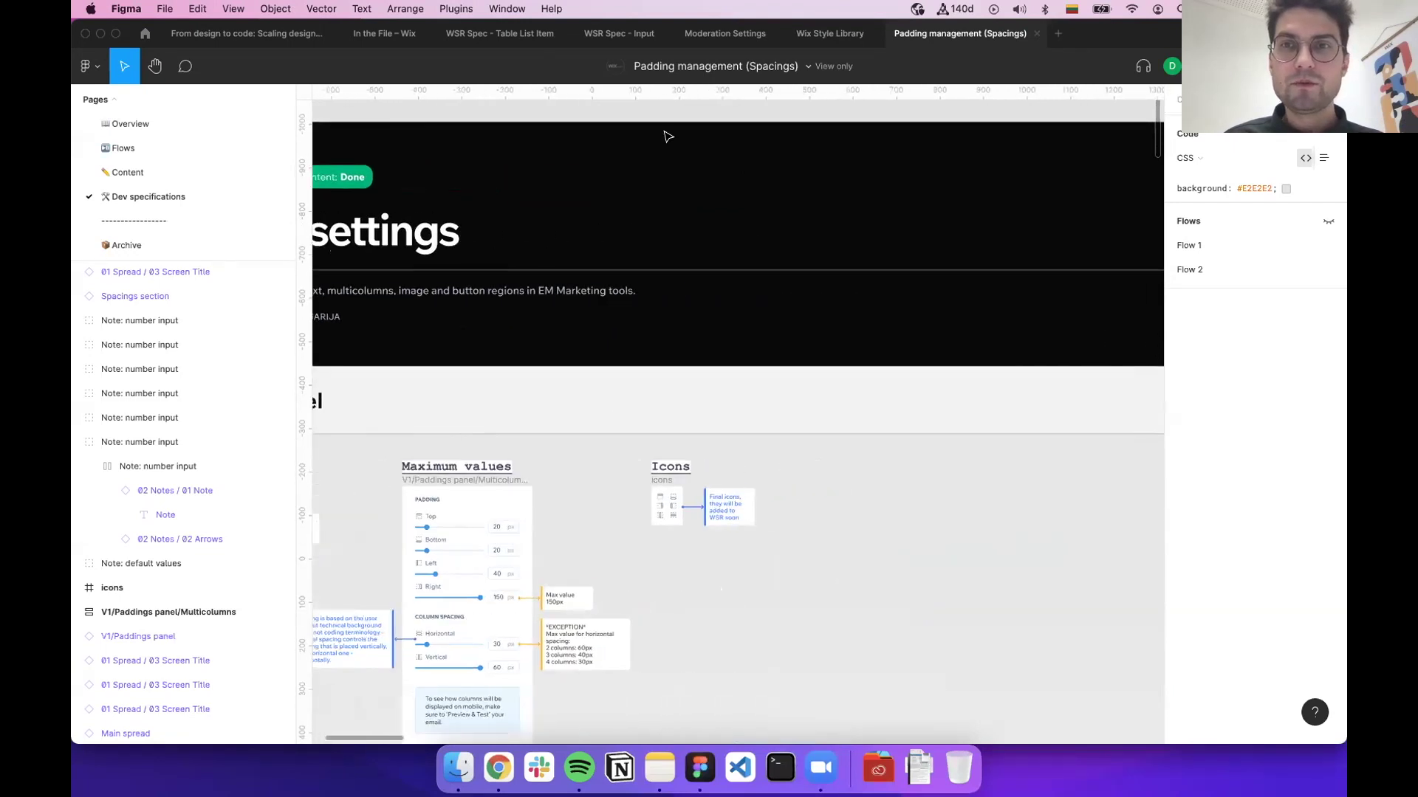
pyautogui.scroll(-5, 663, 142)
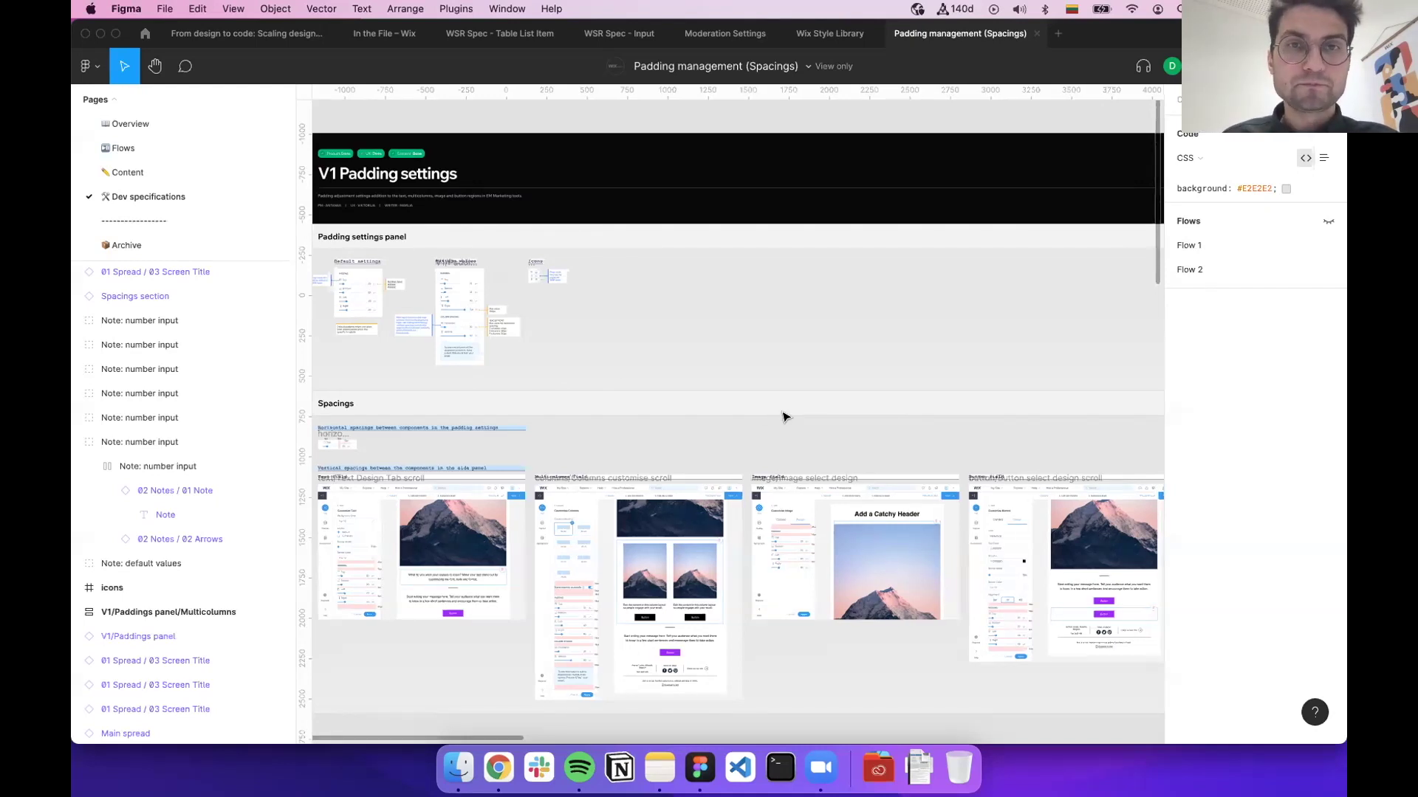
# Pan right across the Edge cases frames toward the Accessibility section
pyautogui.hscroll(10, 784, 417)
pyautogui.hscroll(4, 784, 418)
pyautogui.scroll(2, 784, 417)
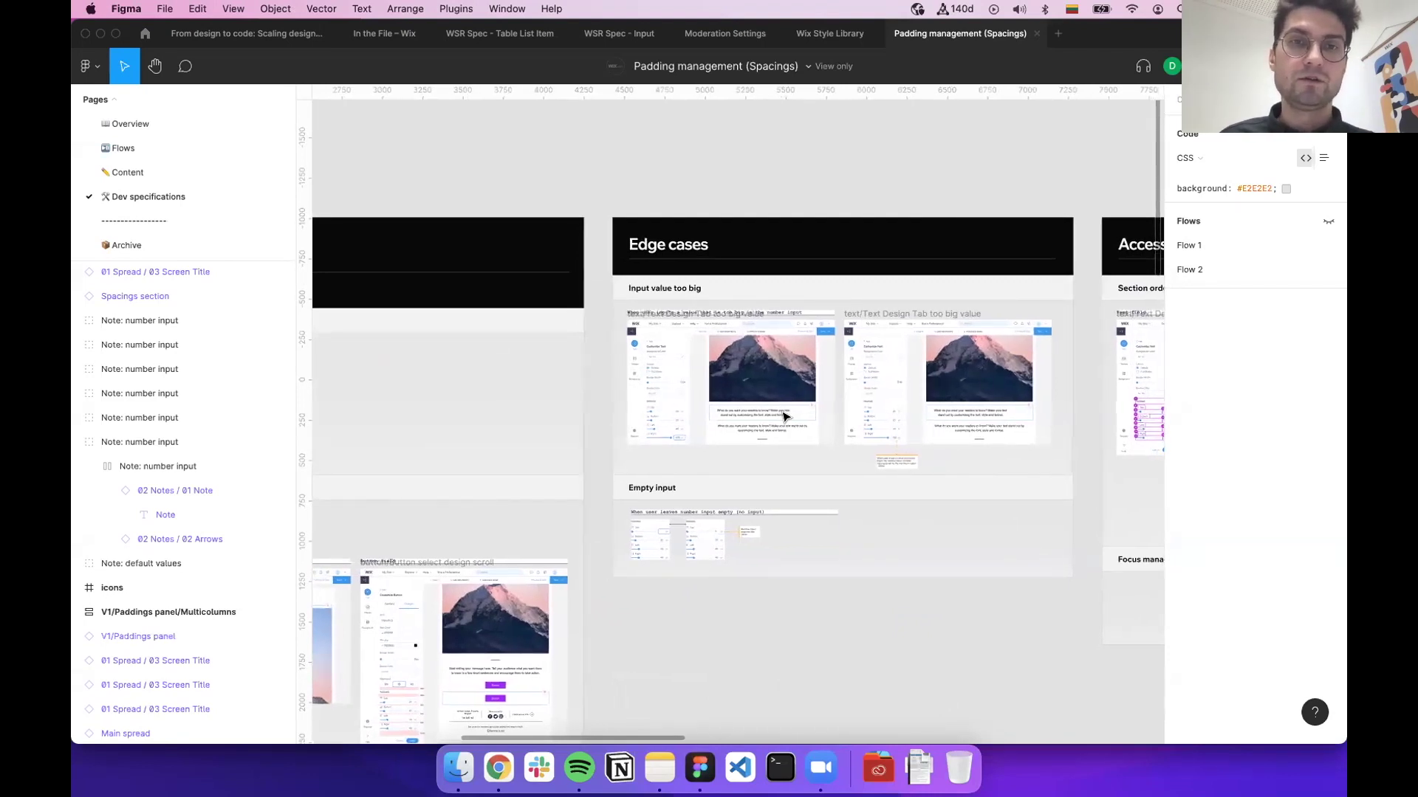
pyautogui.hscroll(2, 784, 417)
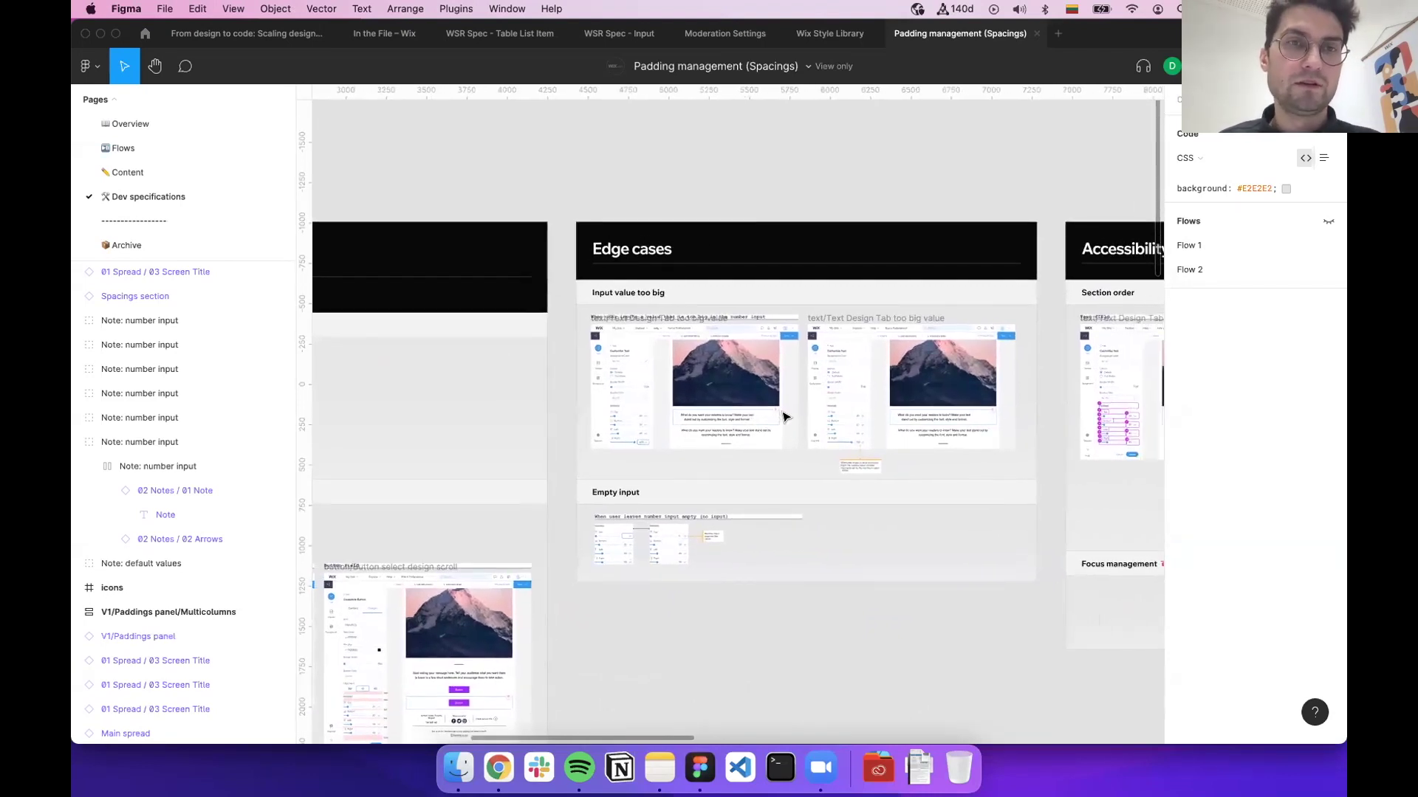
pyautogui.hscroll(2, 713, 623)
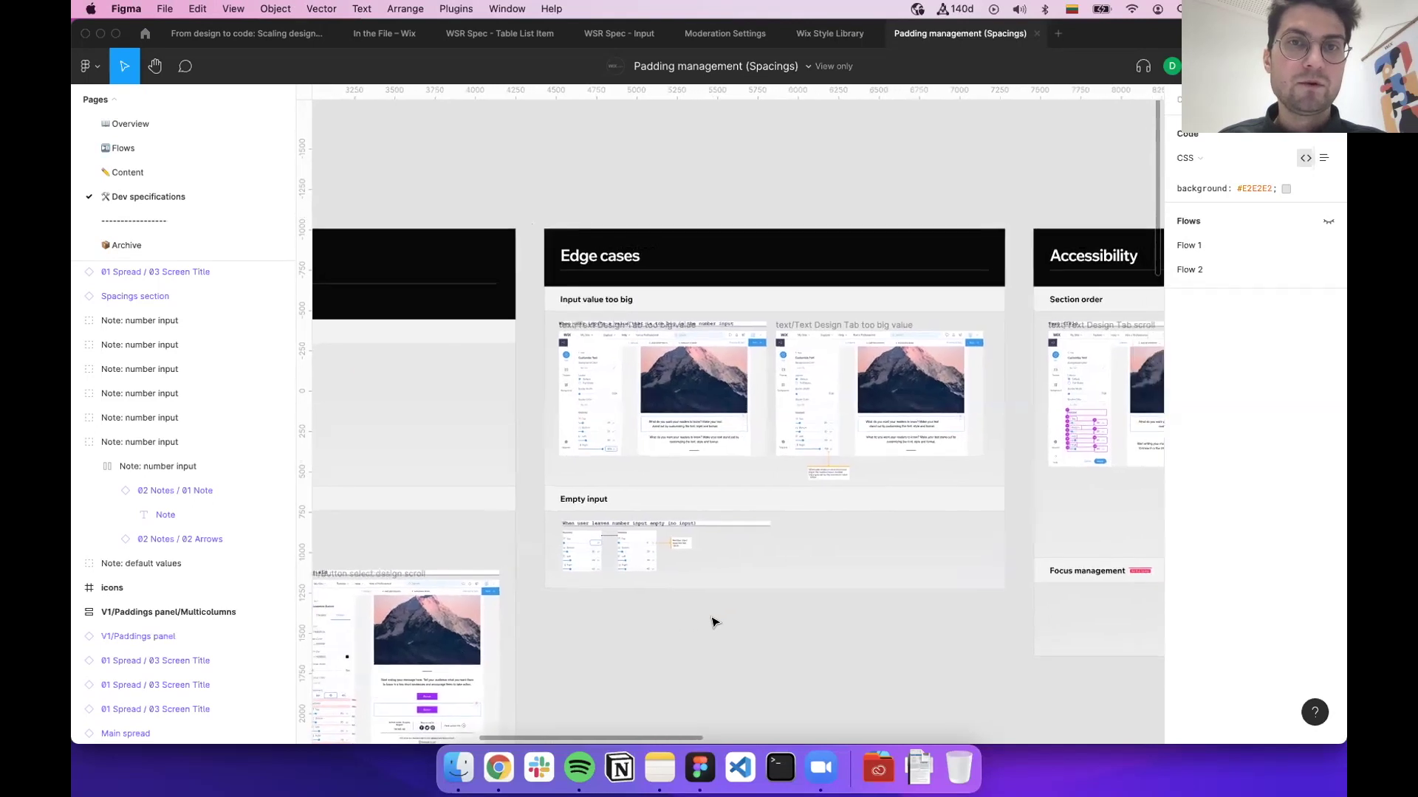
pyautogui.hscroll(1, 713, 622)
pyautogui.hscroll(2, 713, 623)
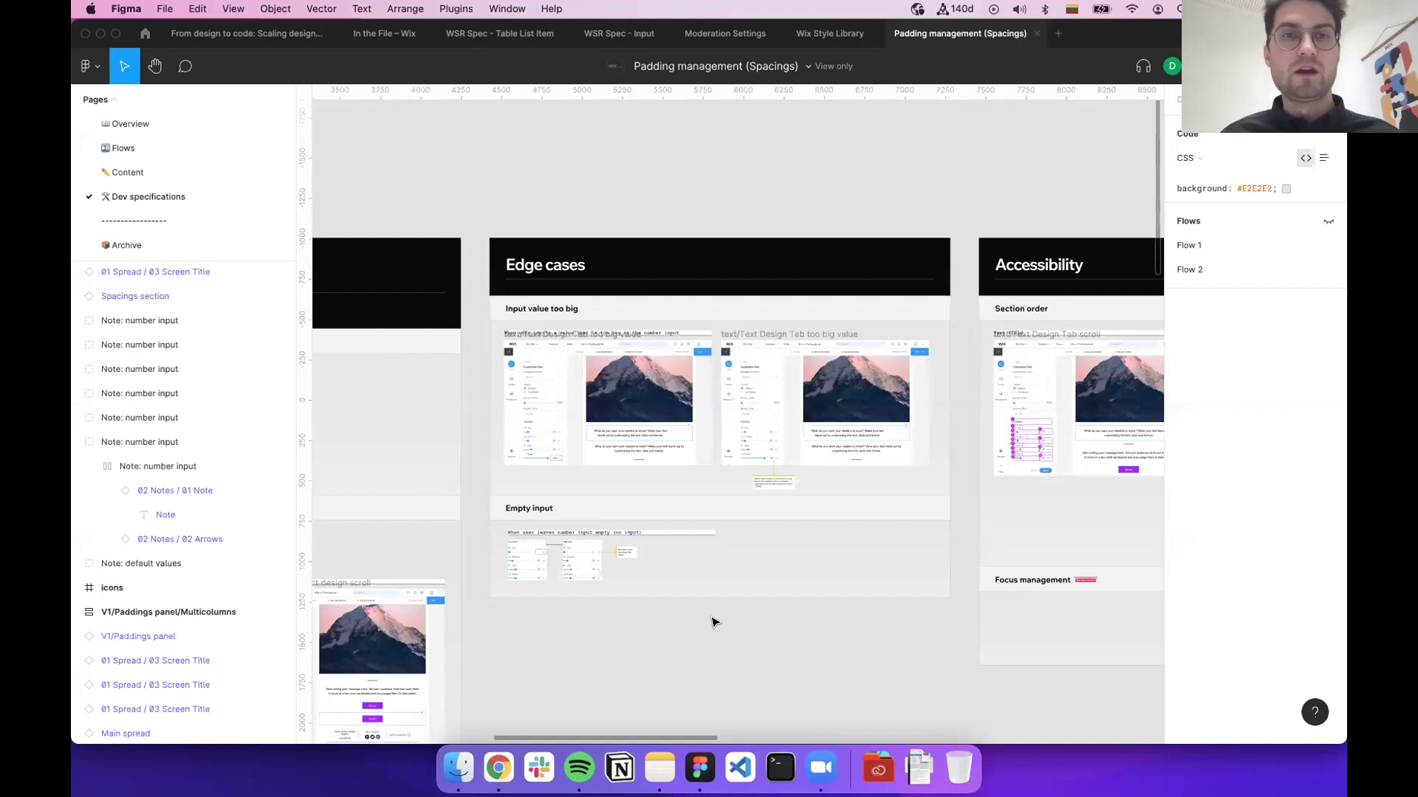
pyautogui.hscroll(3, 713, 622)
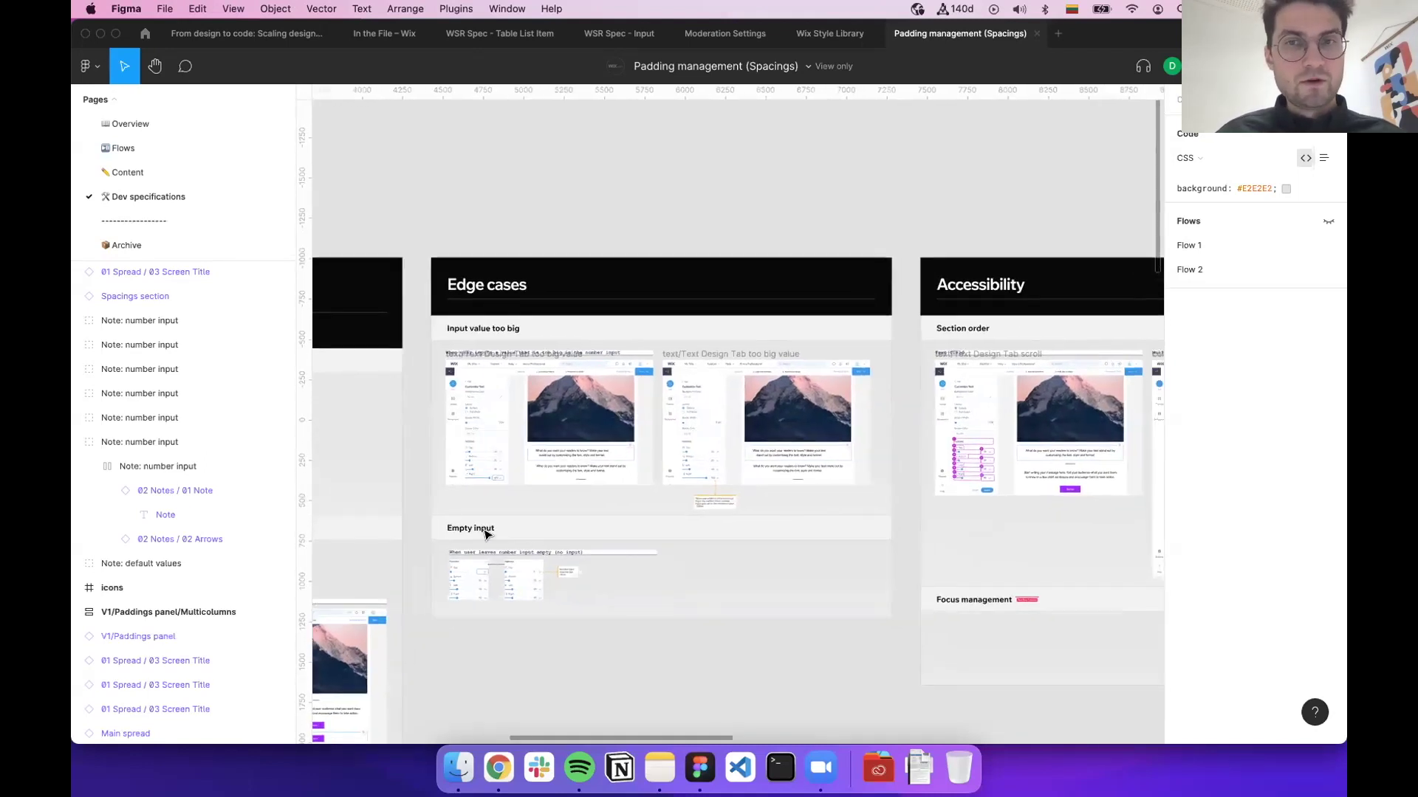
pyautogui.hscroll(10, 485, 534)
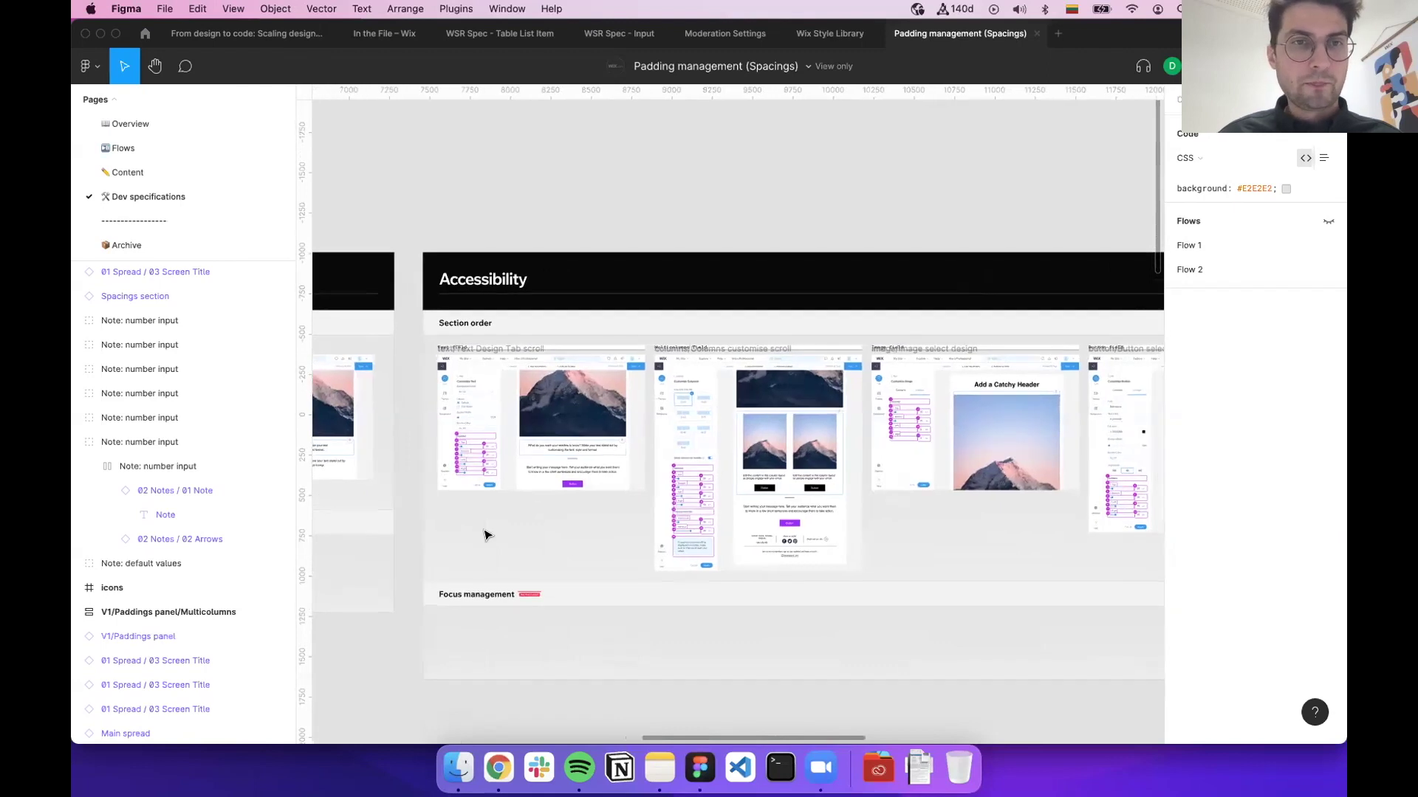
# Pan and zoom through the screen designs to the Accessibility Section order frames
pyautogui.scroll(10, 485, 534)
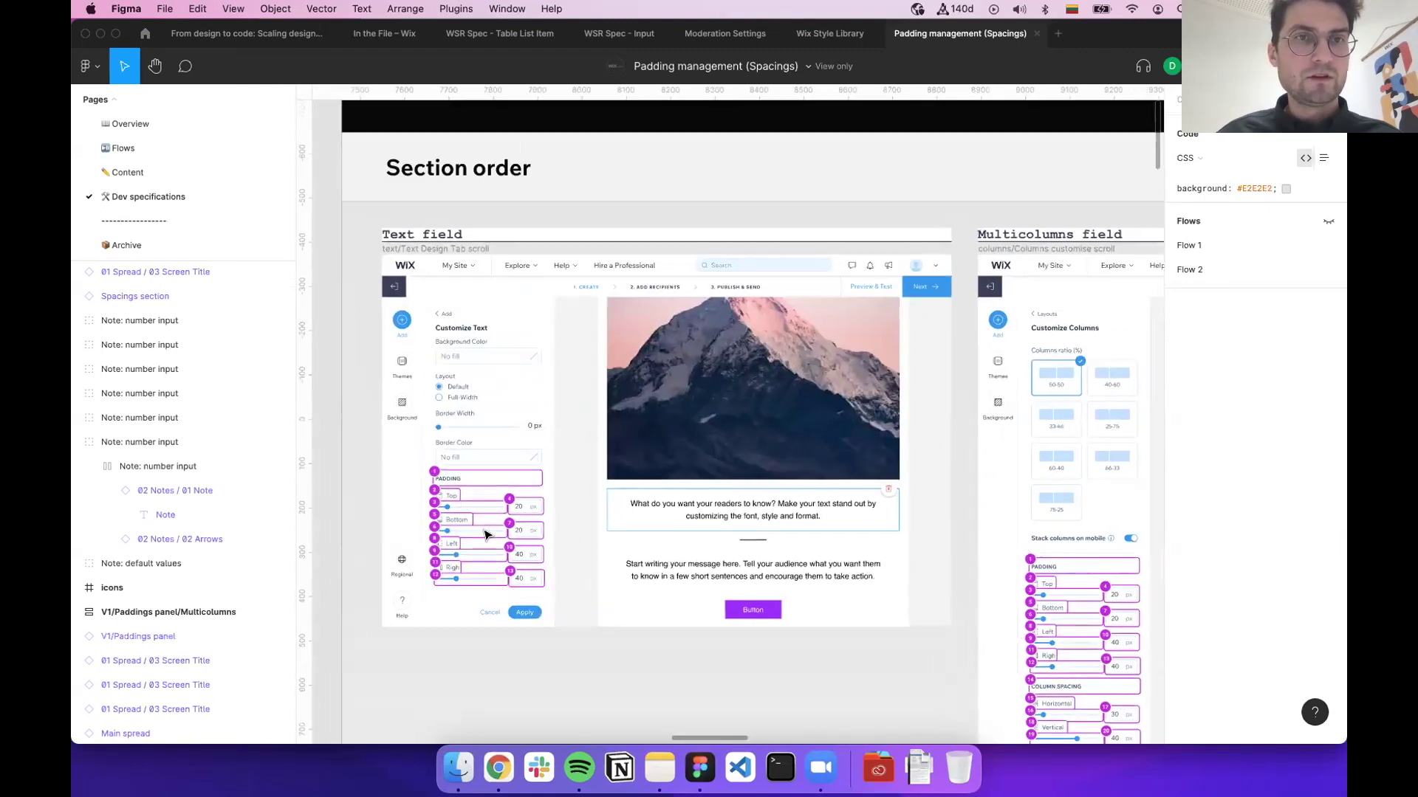
pyautogui.scroll(5, 485, 535)
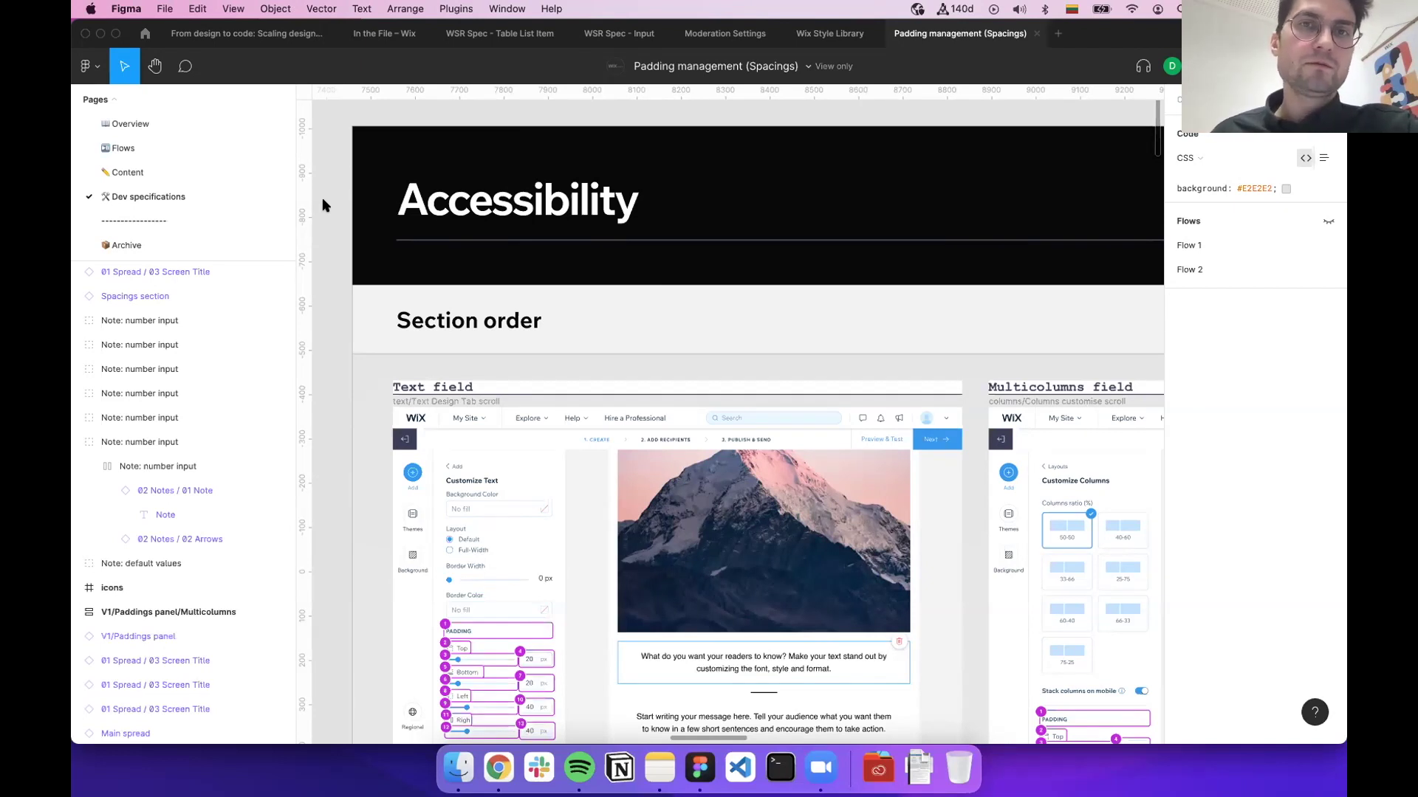
pyautogui.scroll(-5, 345, 351)
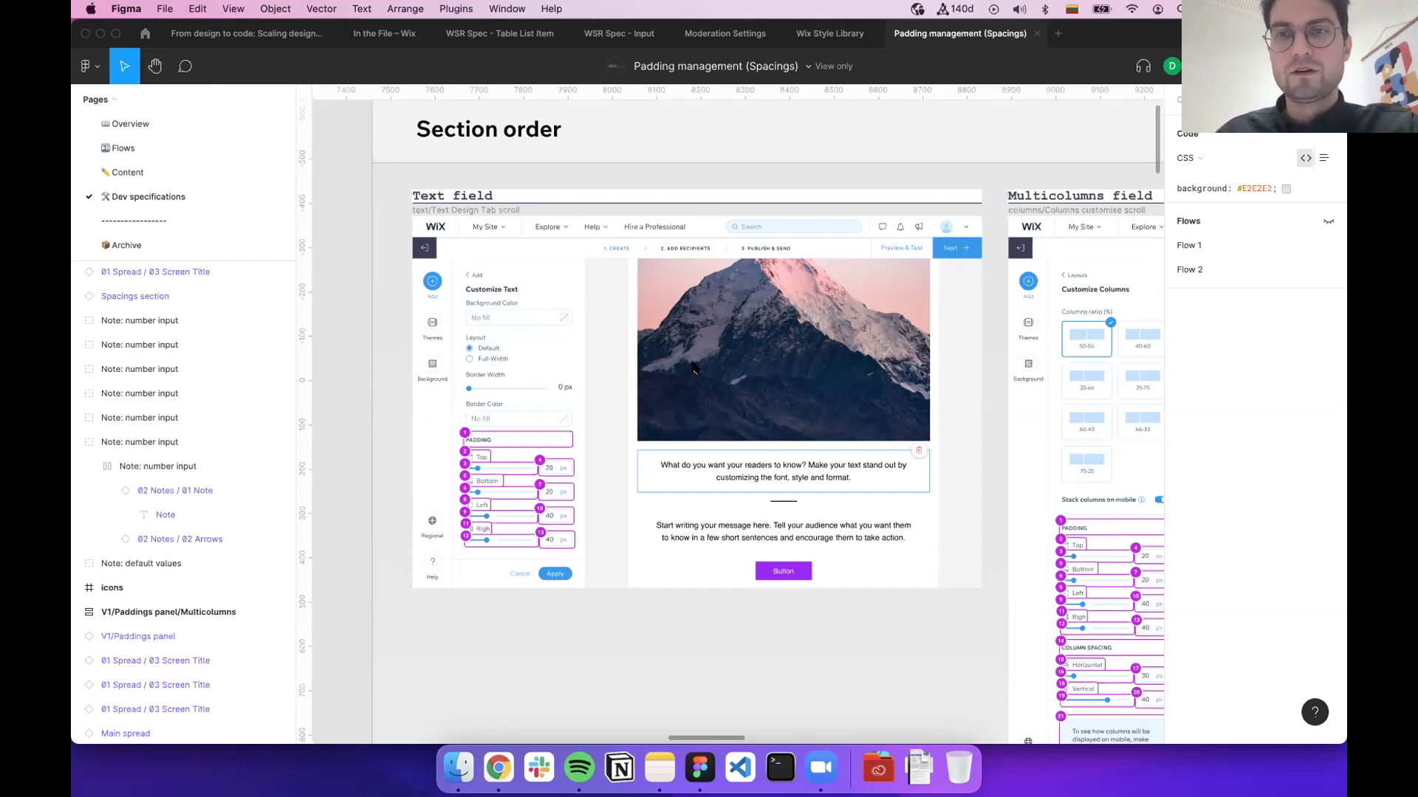
pyautogui.scroll(-10, 692, 367)
pyautogui.scroll(5, 692, 366)
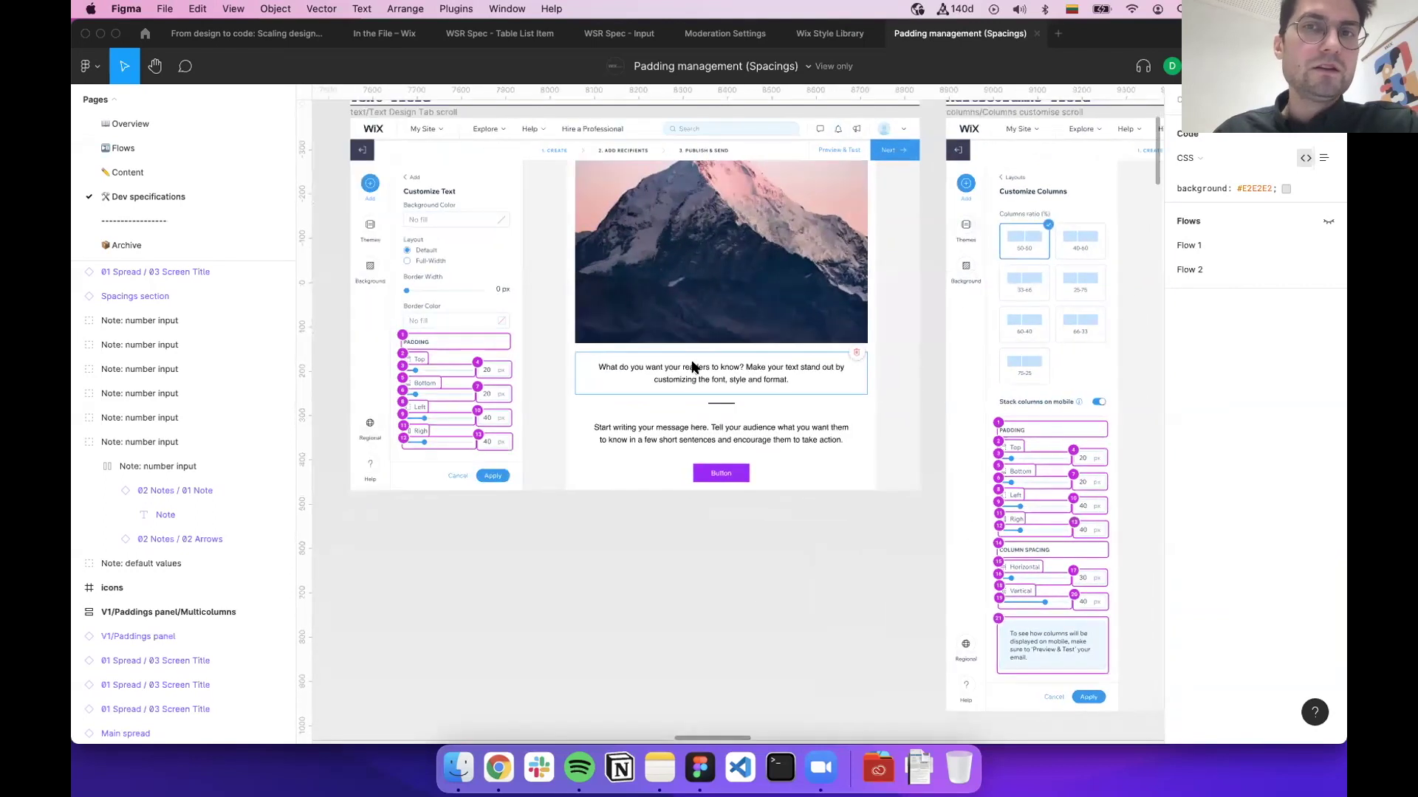
pyautogui.hscroll(-2, 693, 367)
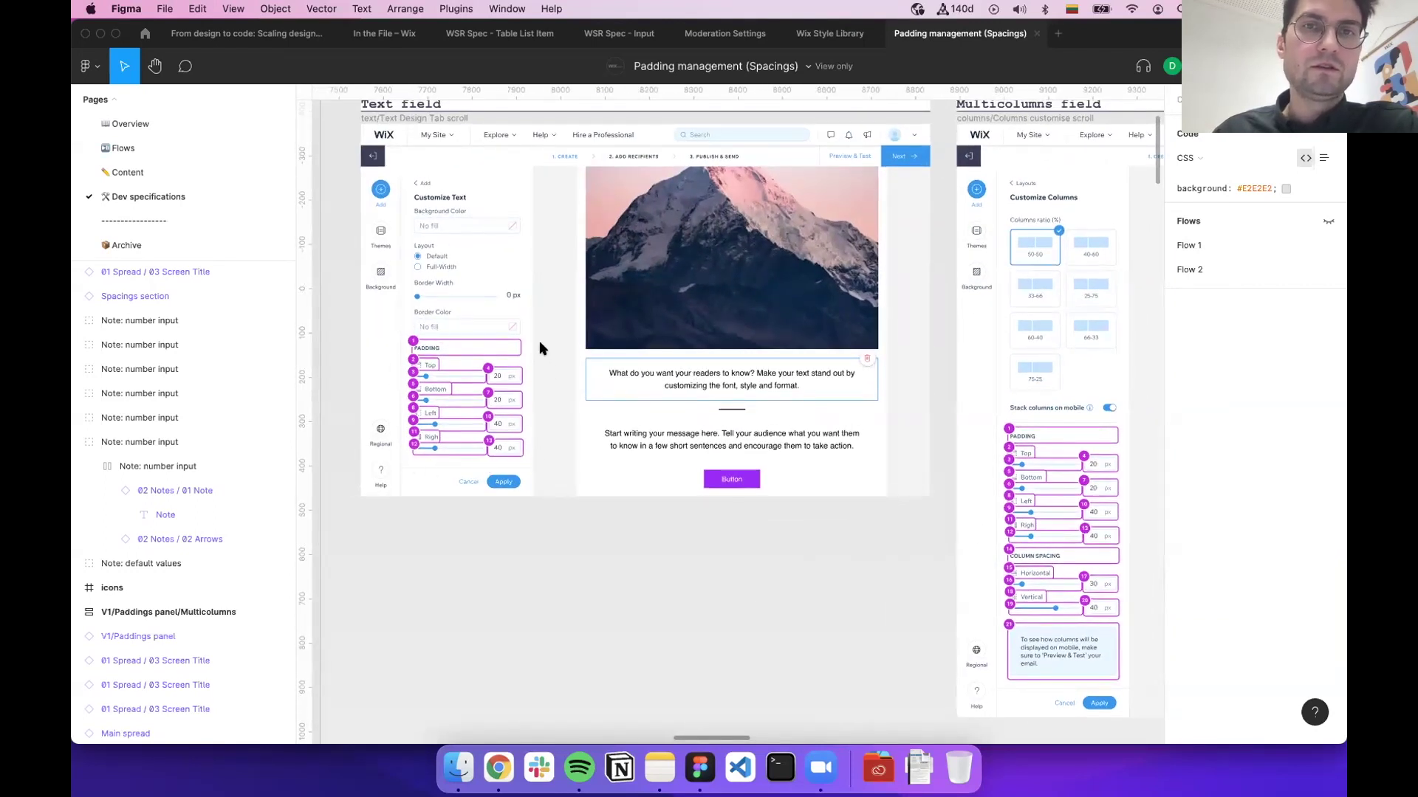
pyautogui.scroll(2, 539, 342)
pyautogui.hscroll(6, 637, 517)
pyautogui.scroll(-3, 638, 517)
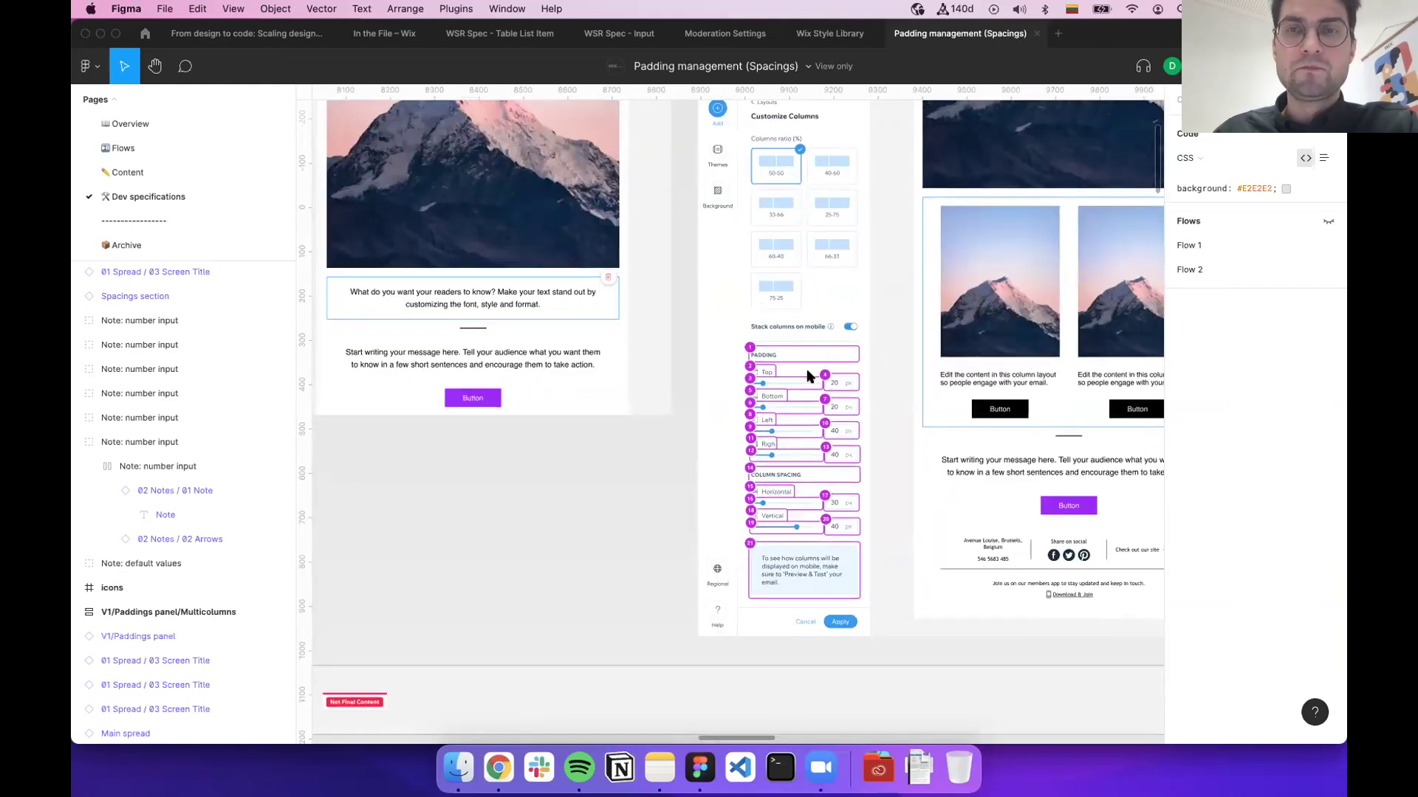
pyautogui.hscroll(-6, 809, 375)
pyautogui.scroll(3, 808, 375)
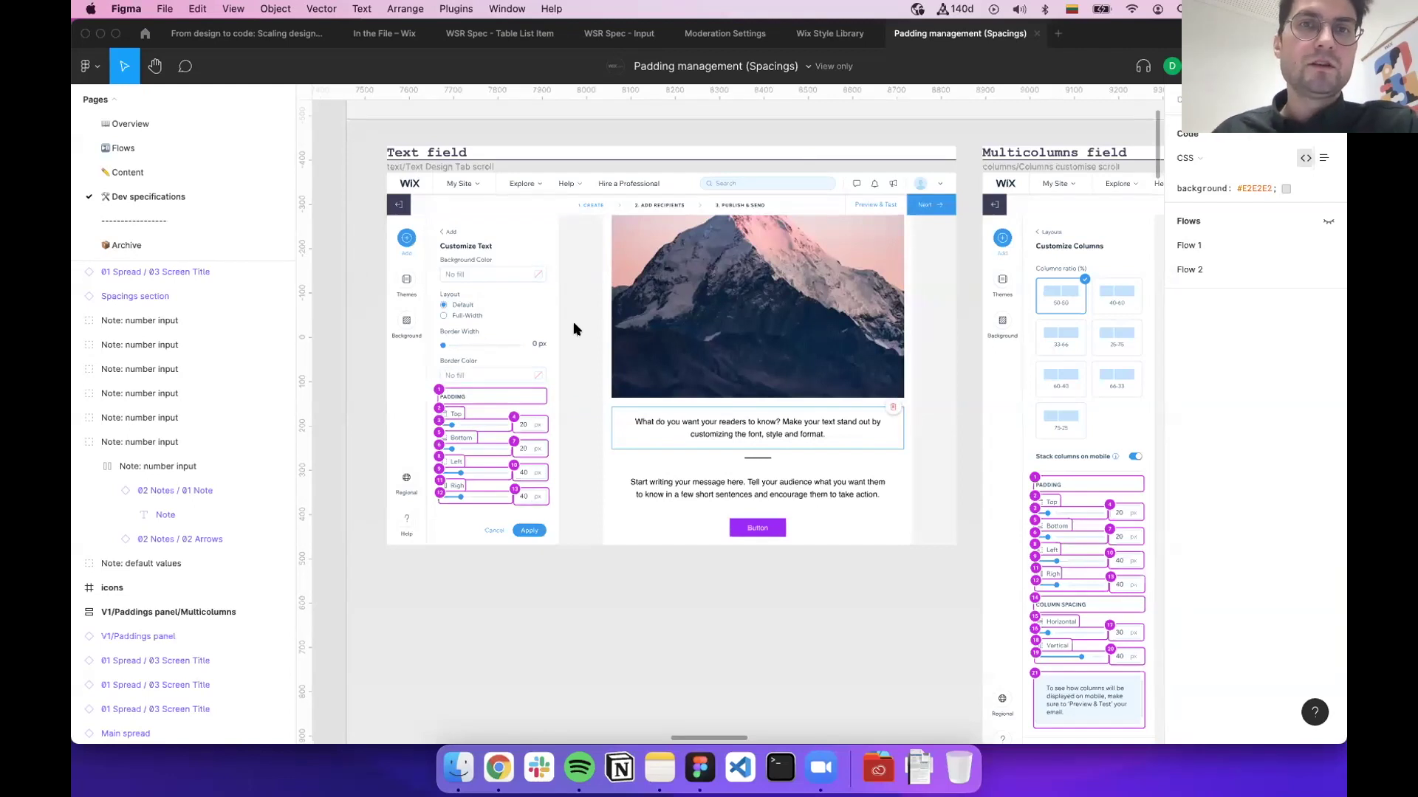
pyautogui.scroll(-5, 574, 329)
pyautogui.hscroll(10, 575, 328)
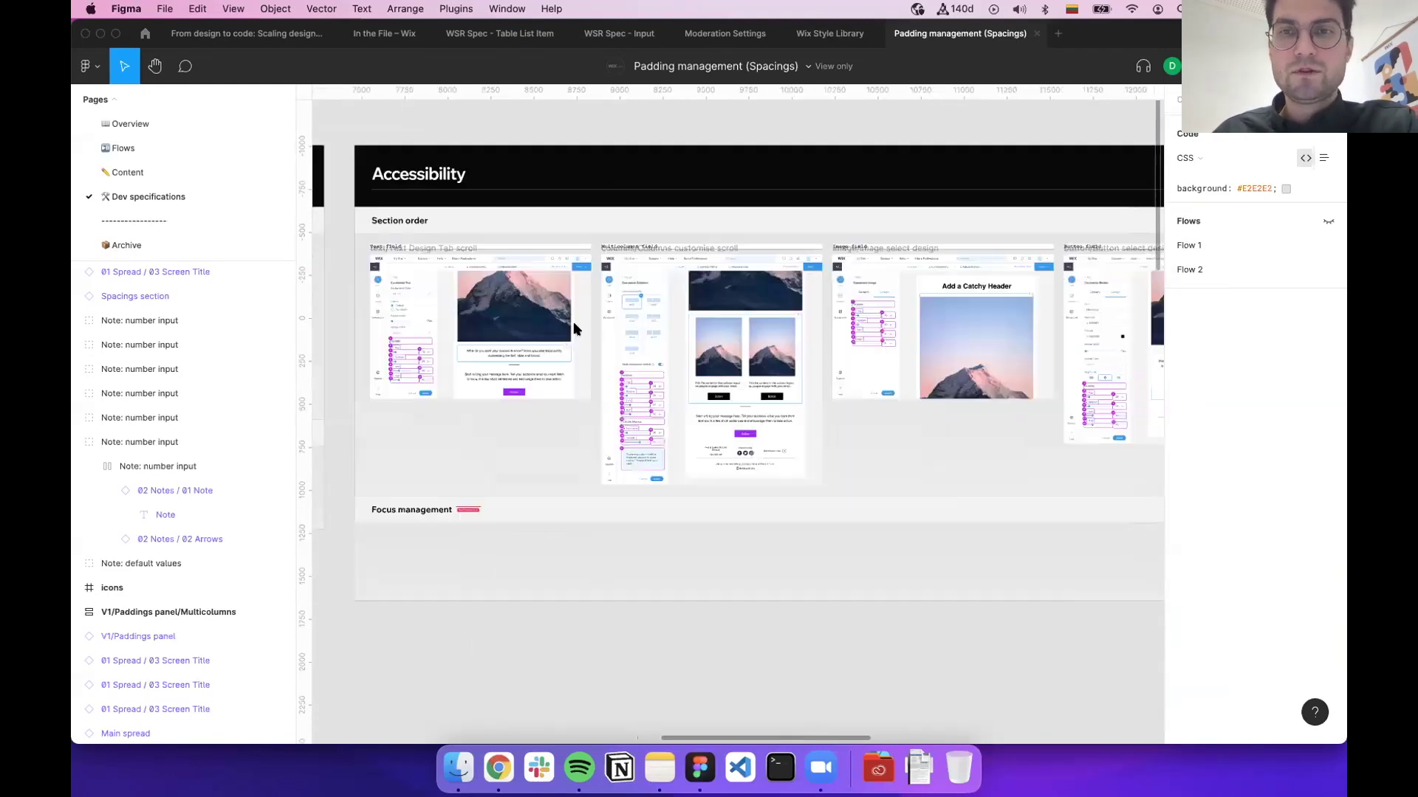
pyautogui.hscroll(-10, 574, 329)
pyautogui.scroll(2, 575, 328)
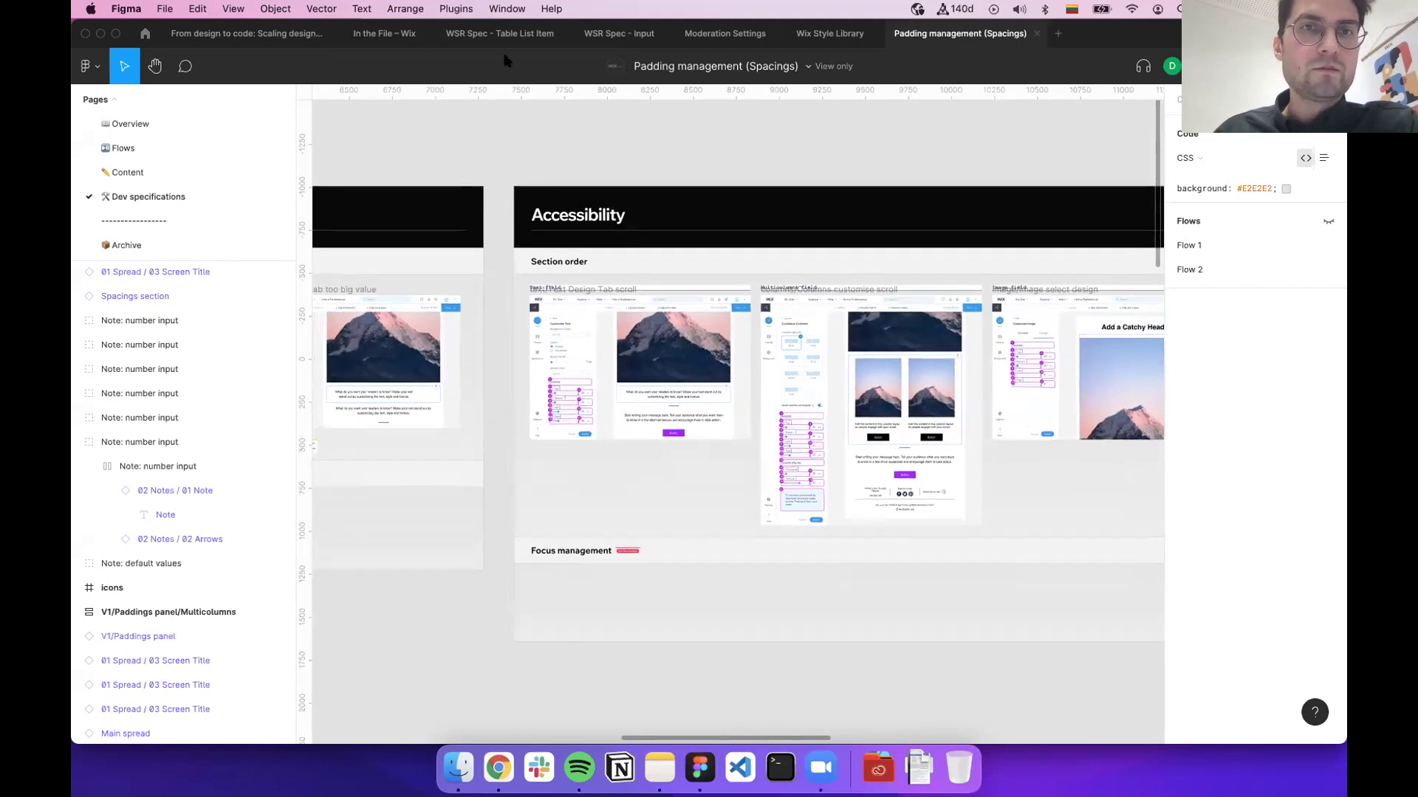
# From the file browser, search 'popovermenu' and open WSR Spec - Popover Menu
pyautogui.click(618, 34)
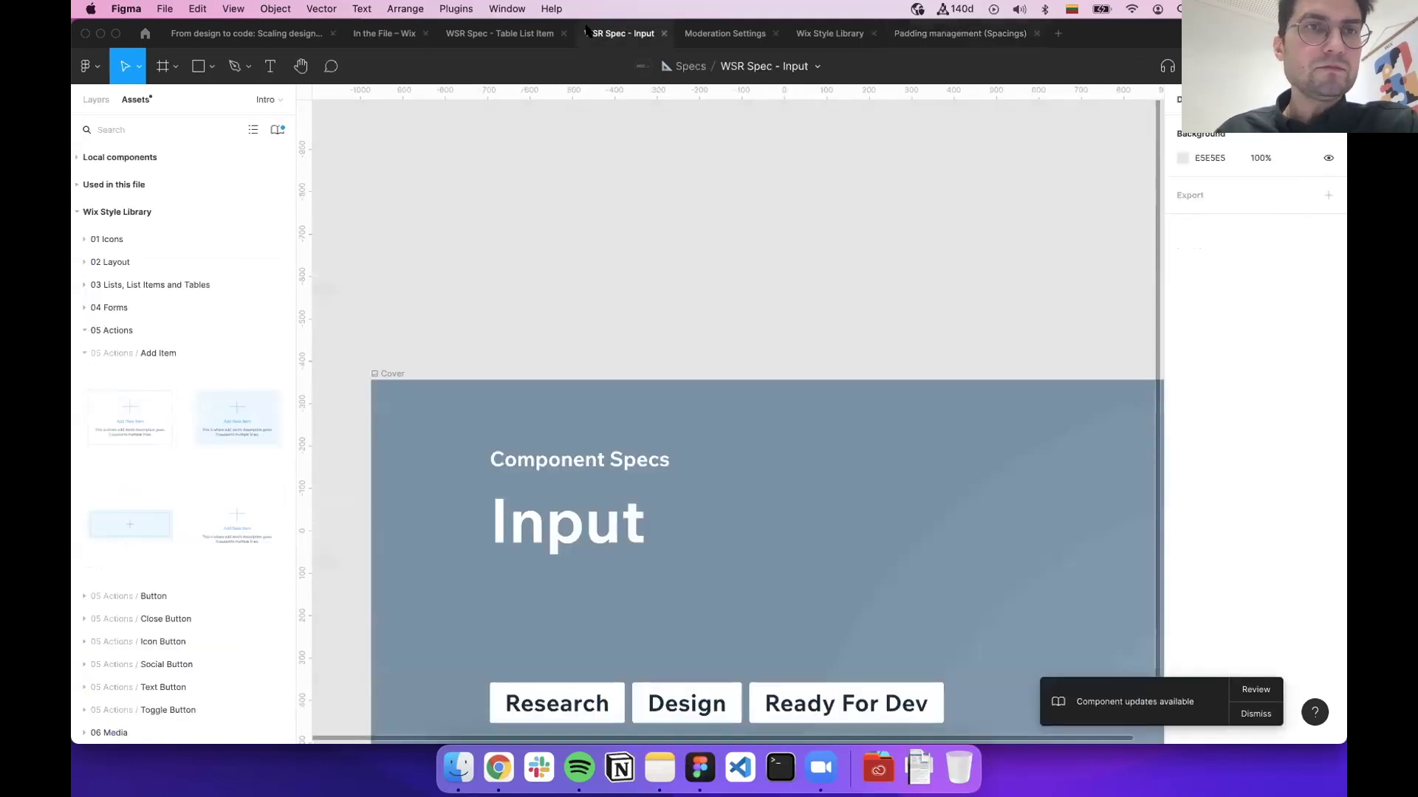
pyautogui.click(146, 35)
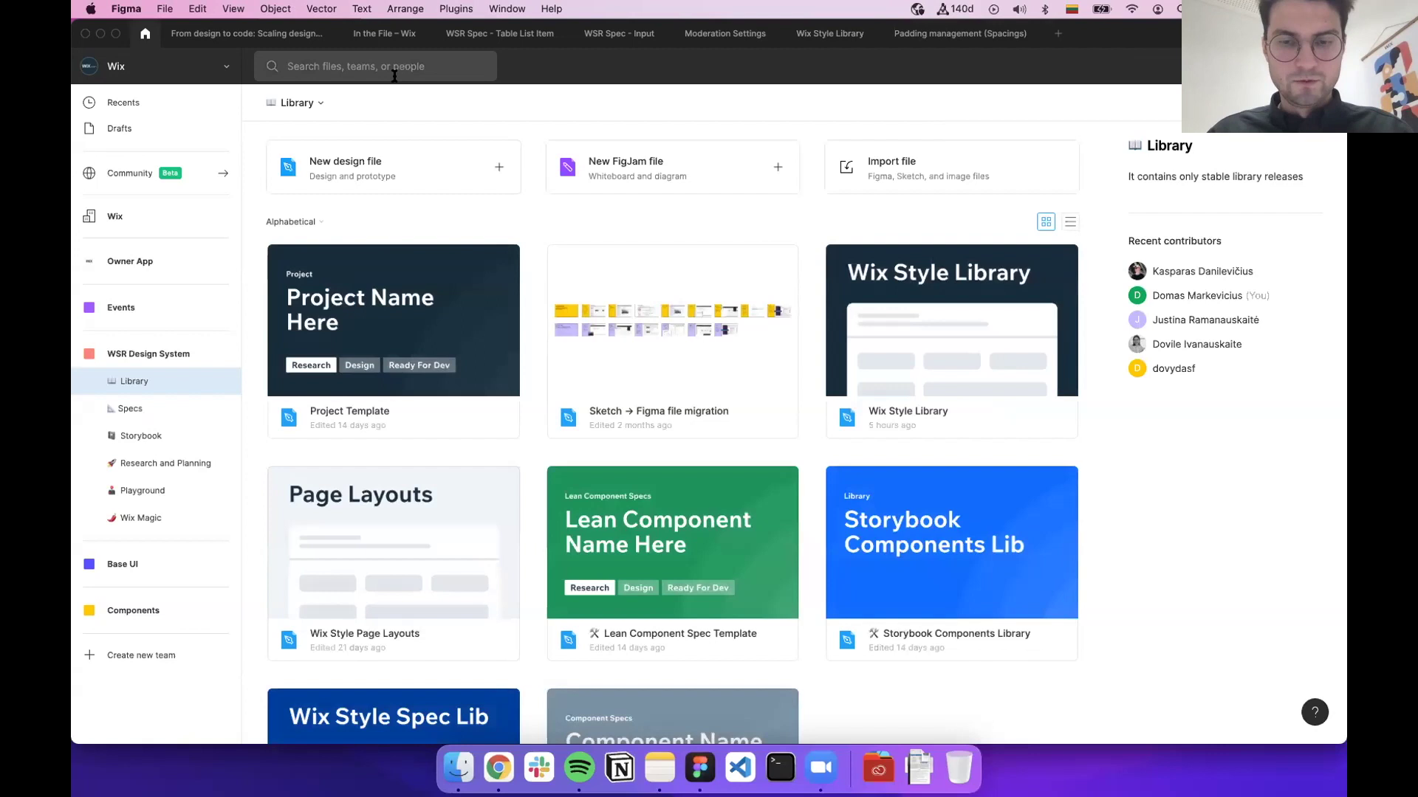
pyautogui.click(288, 67)
pyautogui.write('popovermenu')
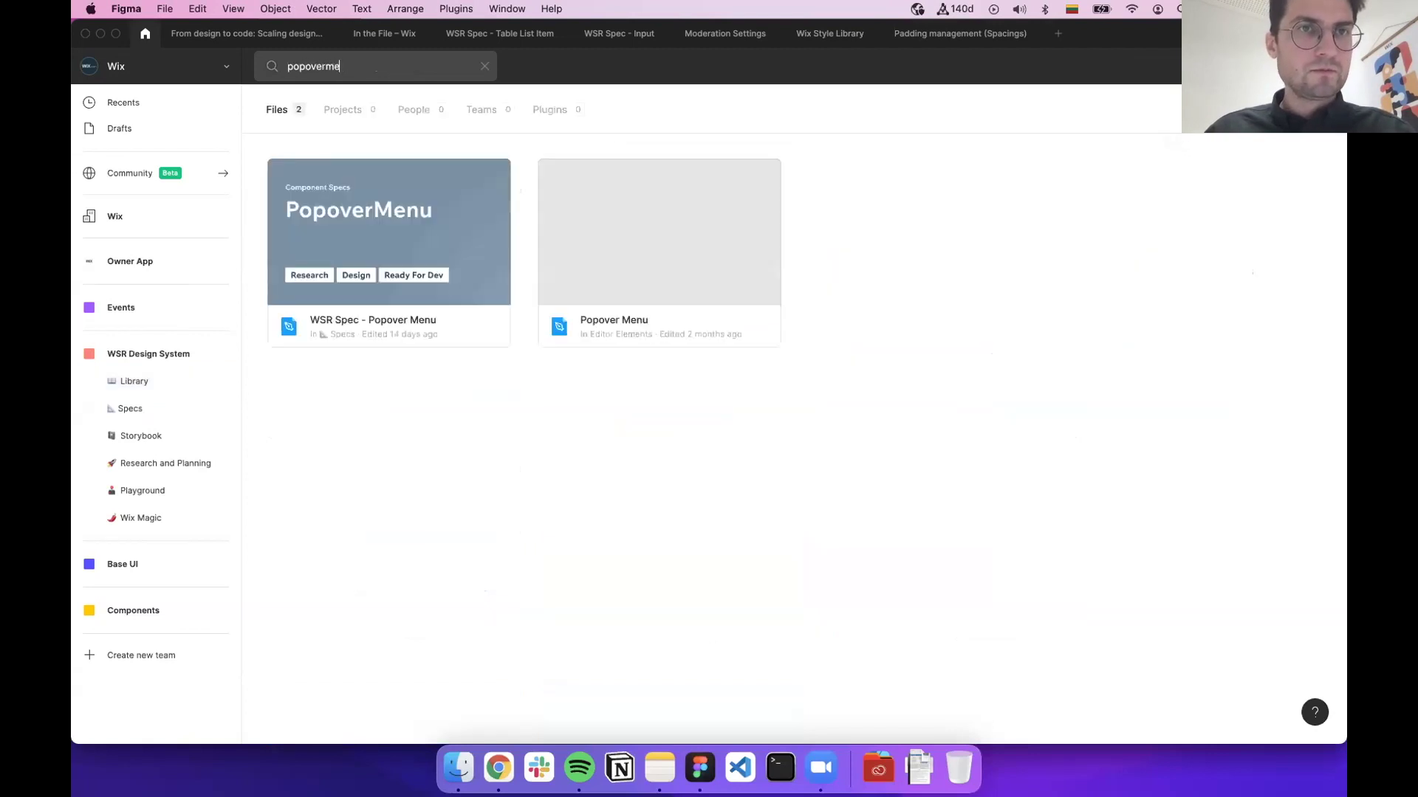
pyautogui.doubleClick(402, 190)
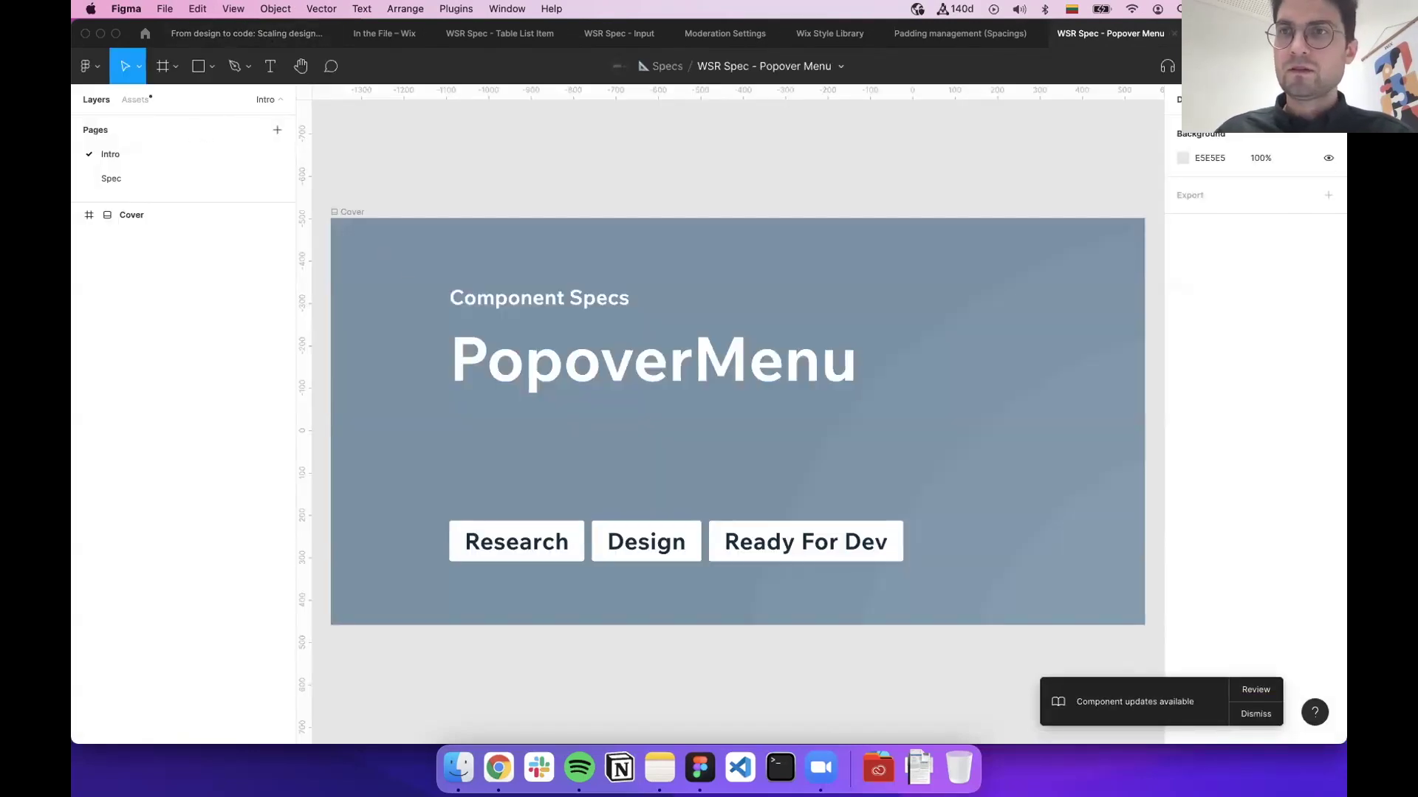
# Open the Spec page, select the Popover Menu frame, and scroll down to Tab Index and Keyboard controls
pyautogui.click(111, 181)
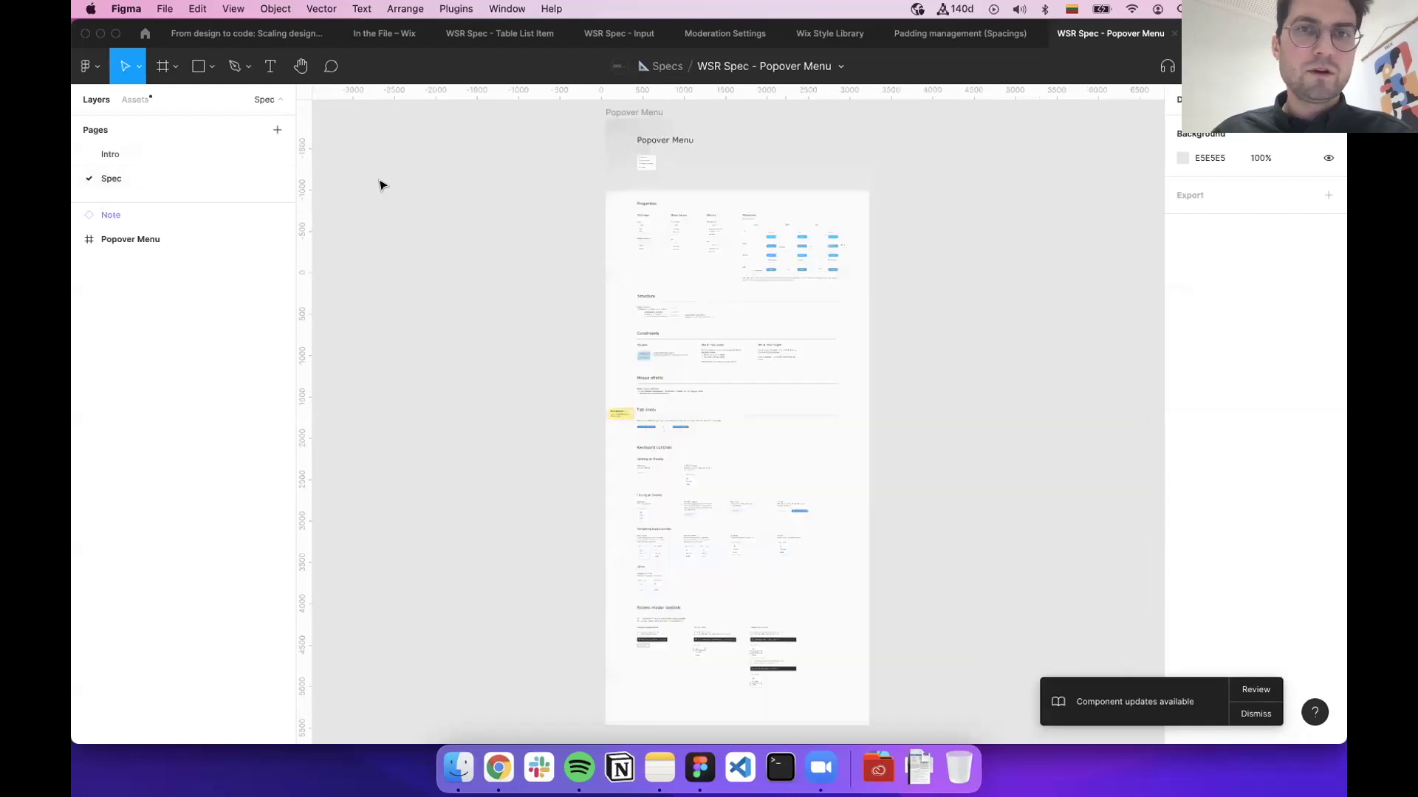
pyautogui.click(604, 212)
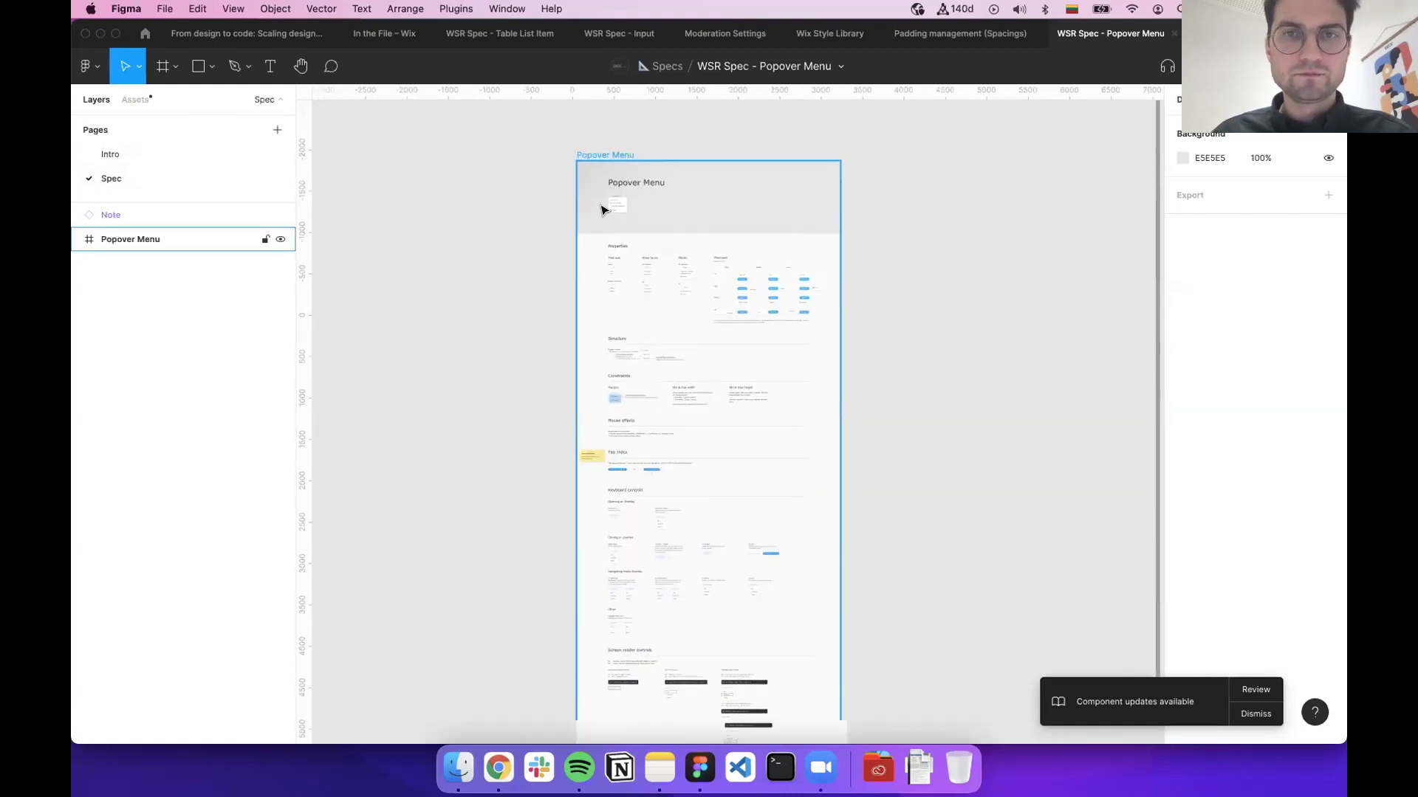
pyautogui.scroll(5, 604, 212)
pyautogui.scroll(-5, 613, 414)
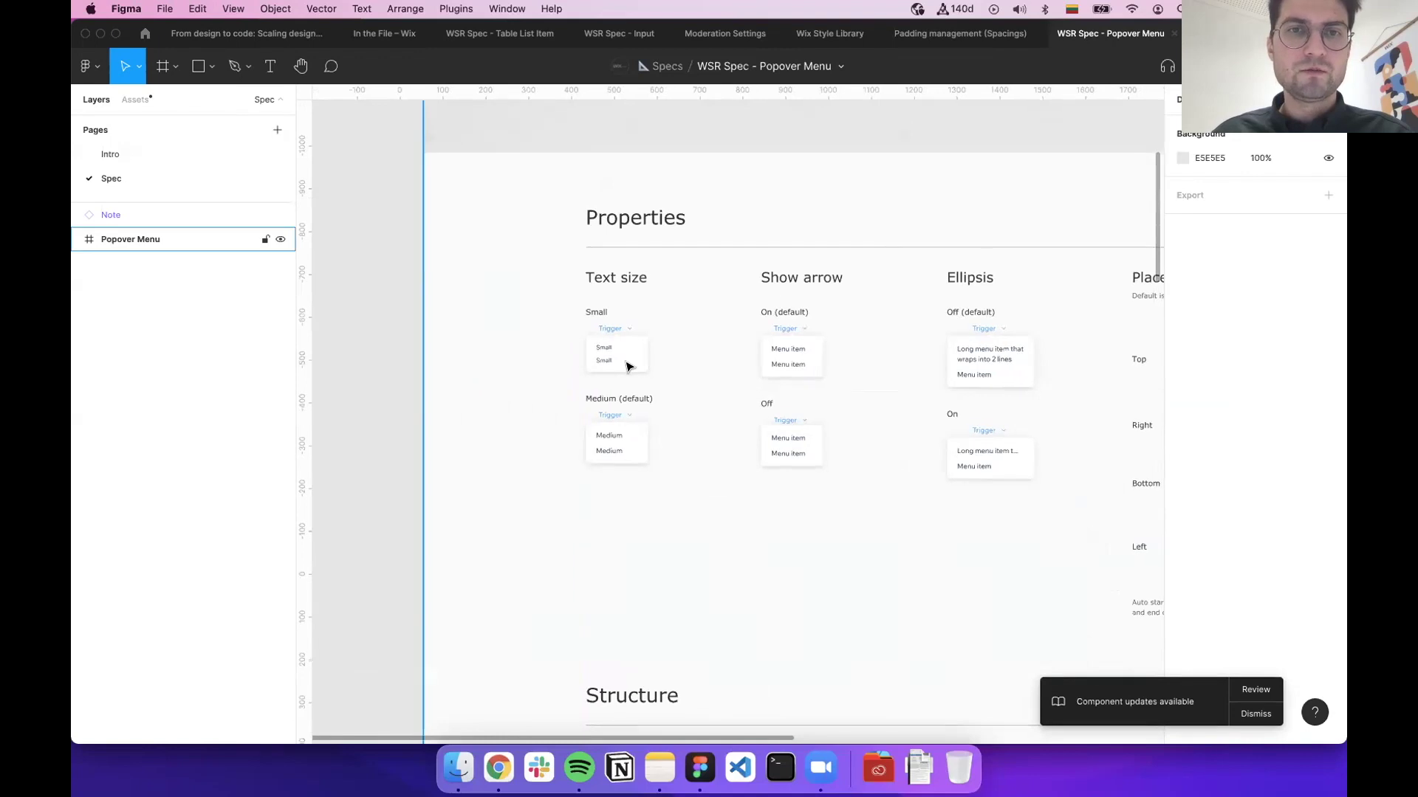
pyautogui.scroll(5, 627, 367)
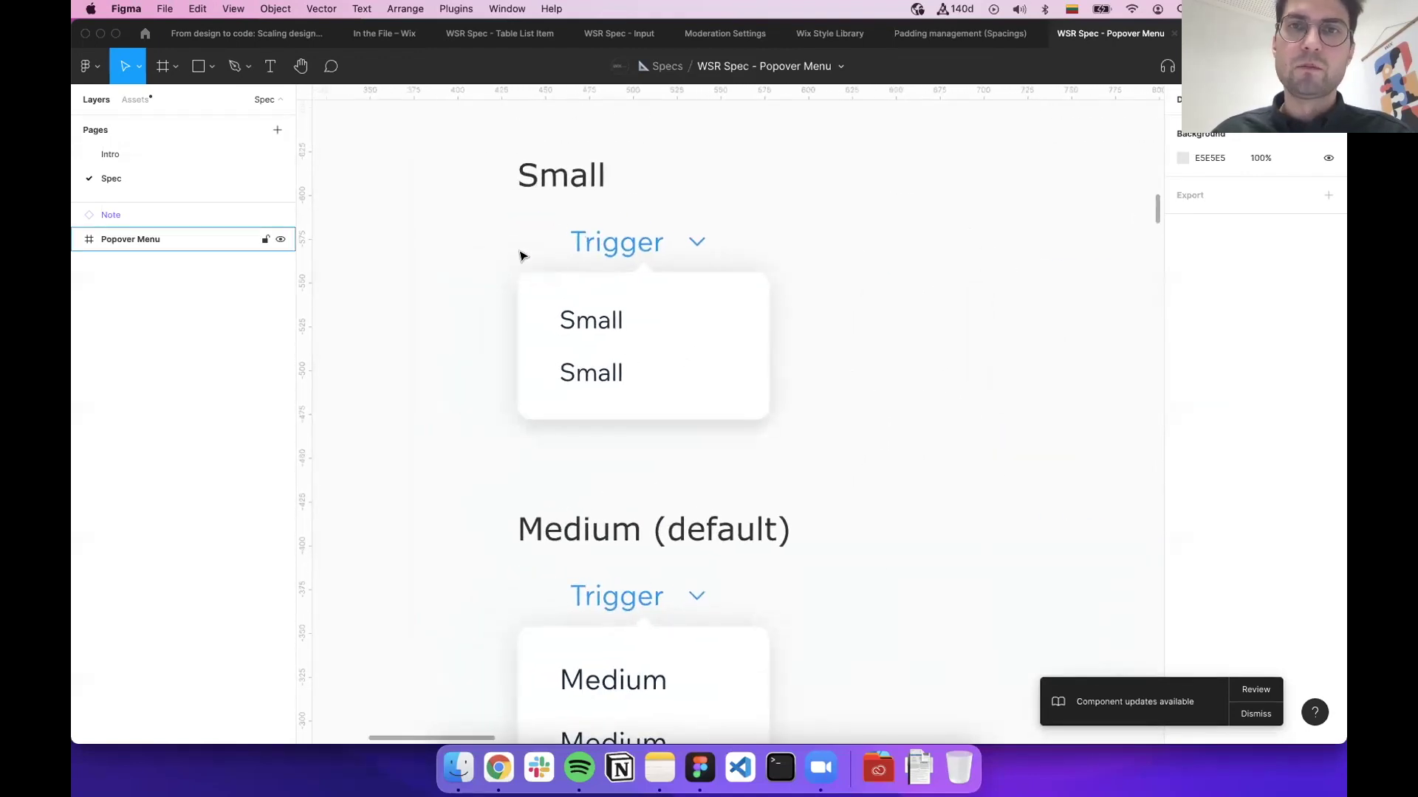
pyautogui.scroll(-5, 520, 256)
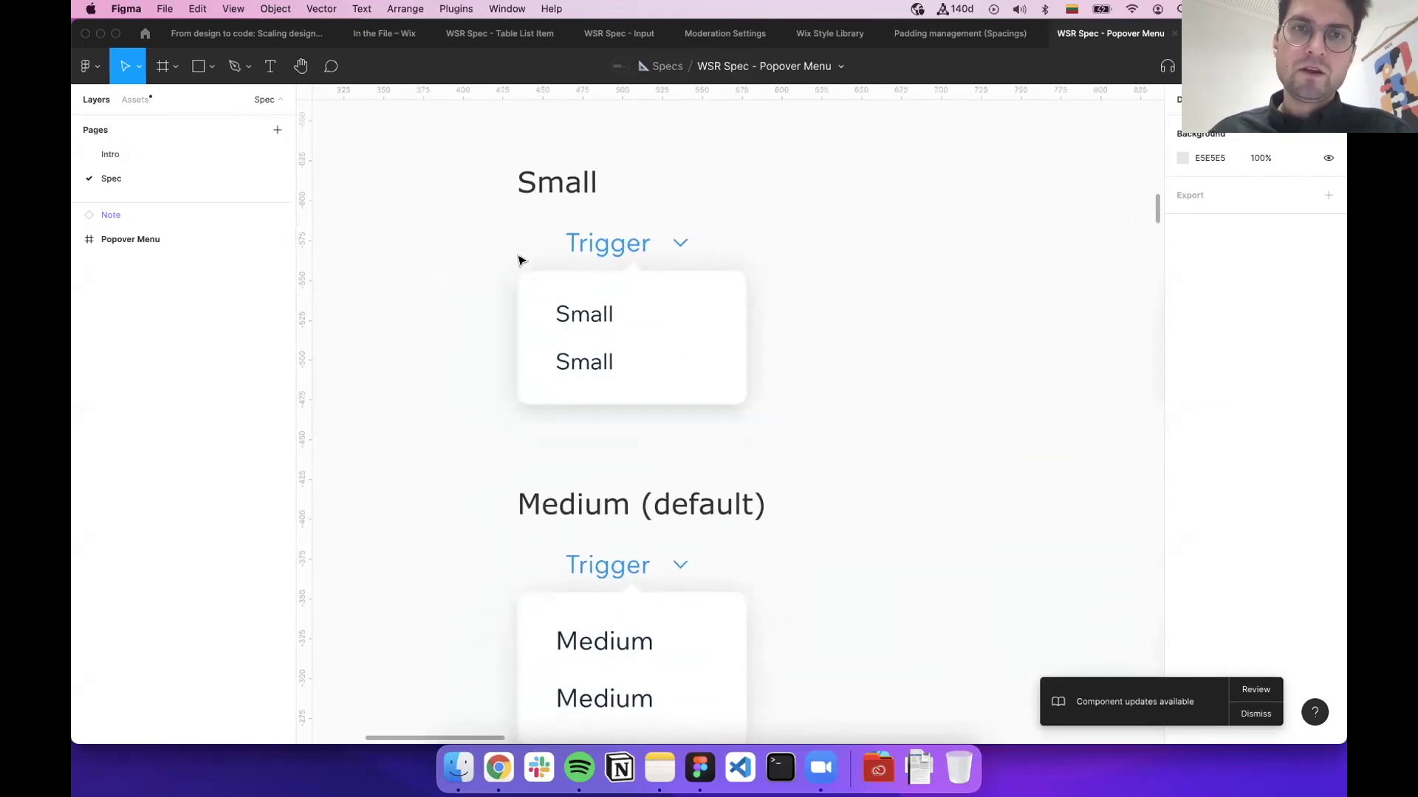
pyautogui.scroll(-10, 532, 246)
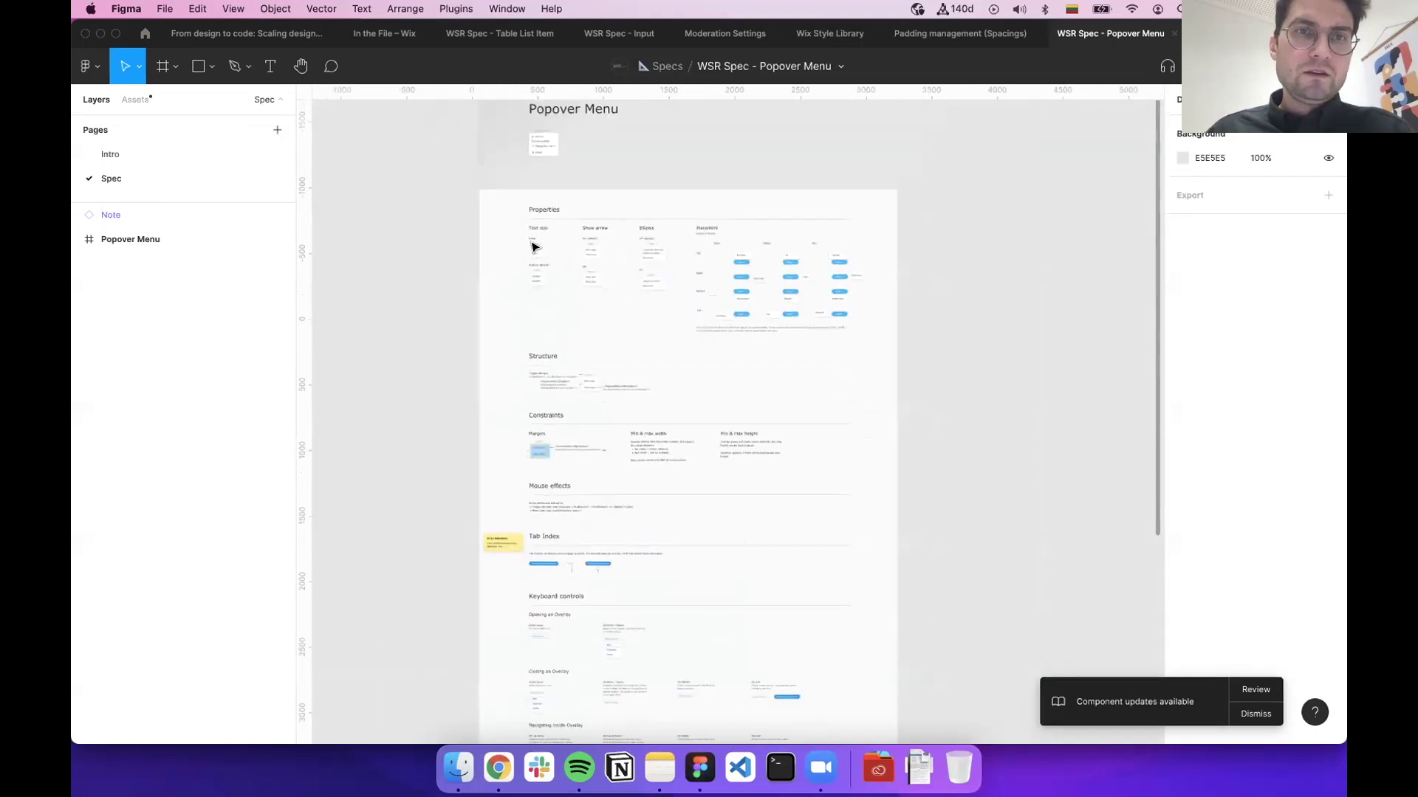
pyautogui.scroll(-5, 529, 320)
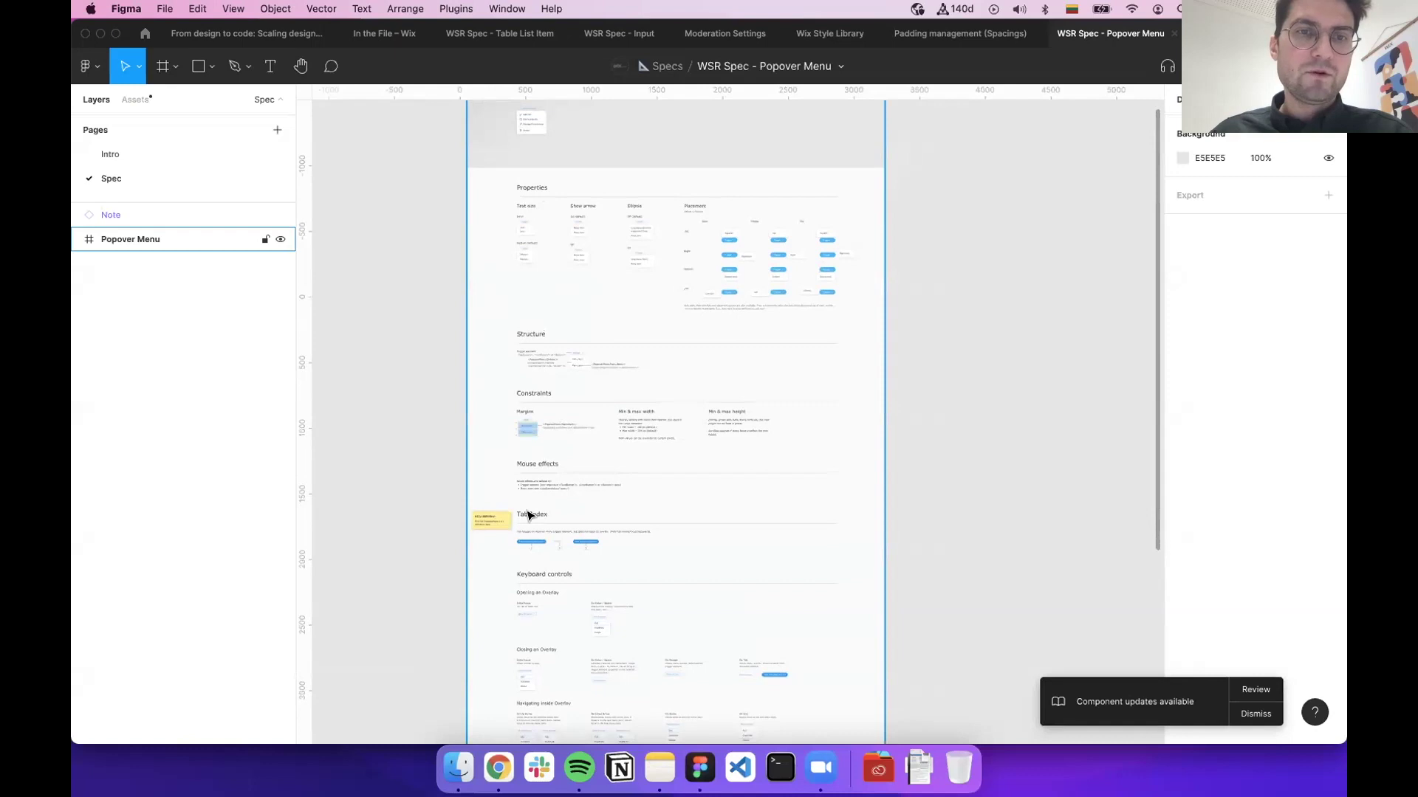
pyautogui.scroll(-4, 535, 487)
pyautogui.scroll(-6, 543, 459)
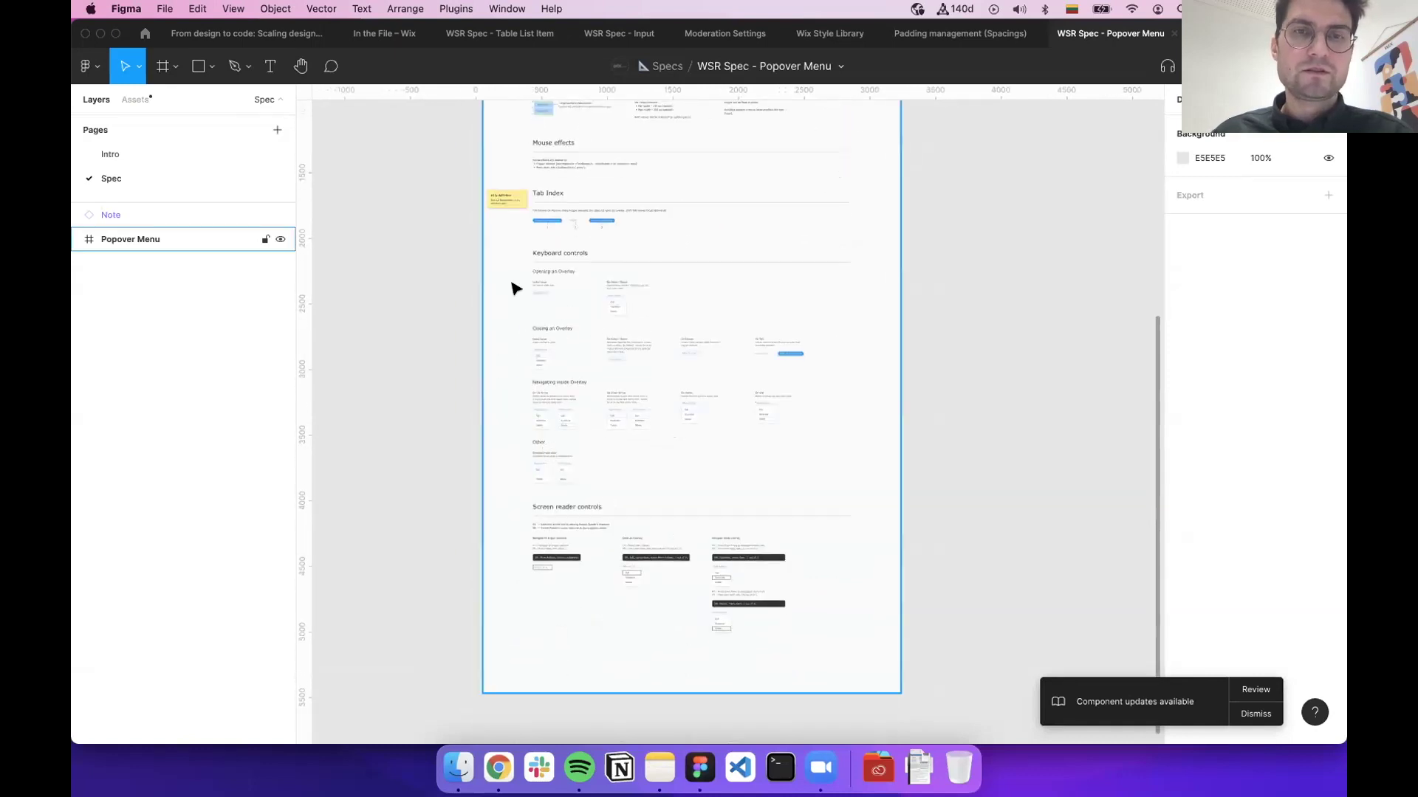
pyautogui.scroll(10, 519, 244)
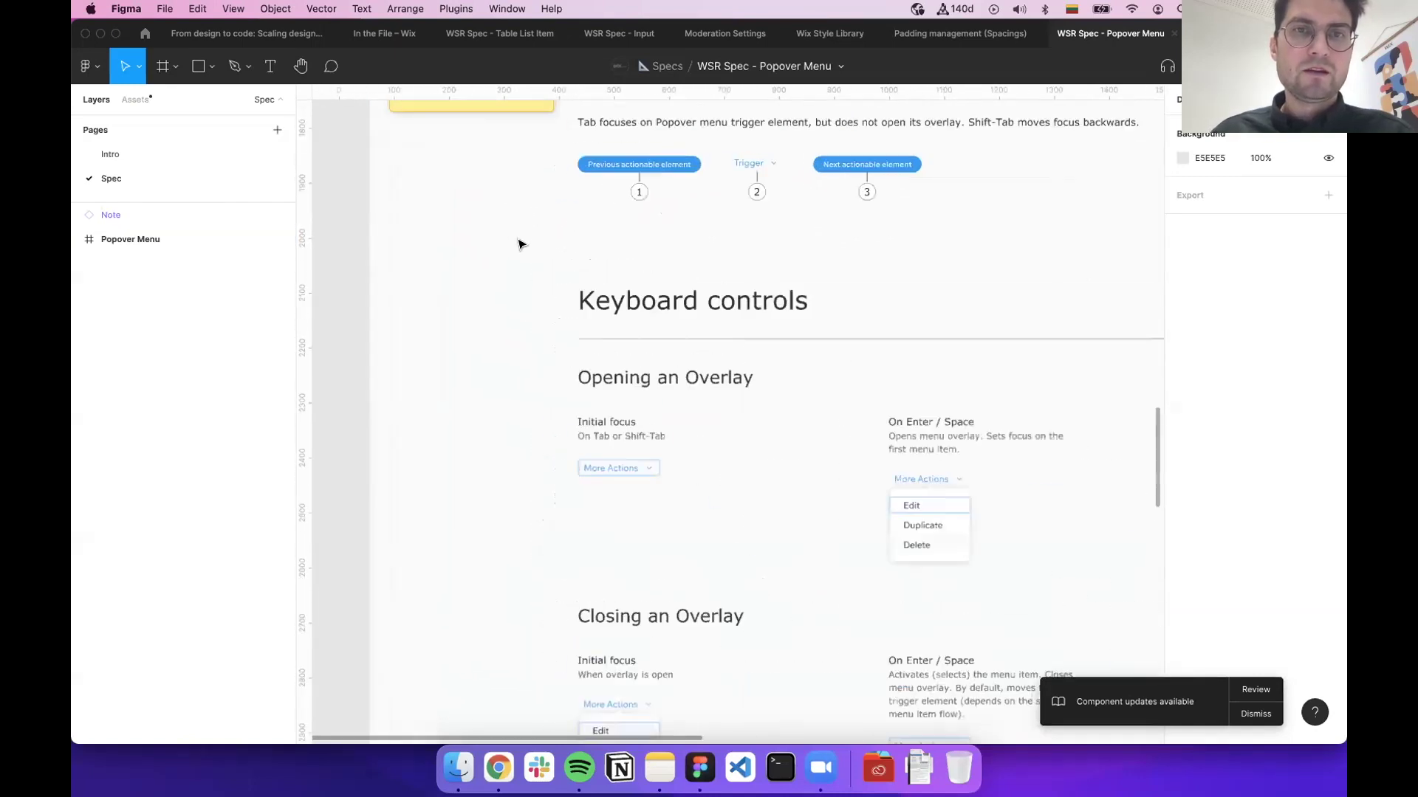
# Pan the Popover Menu spec canvas to 'Navigating inside Overlay' with its Up/Down Arrow behaviour
pyautogui.scroll(8, 519, 245)
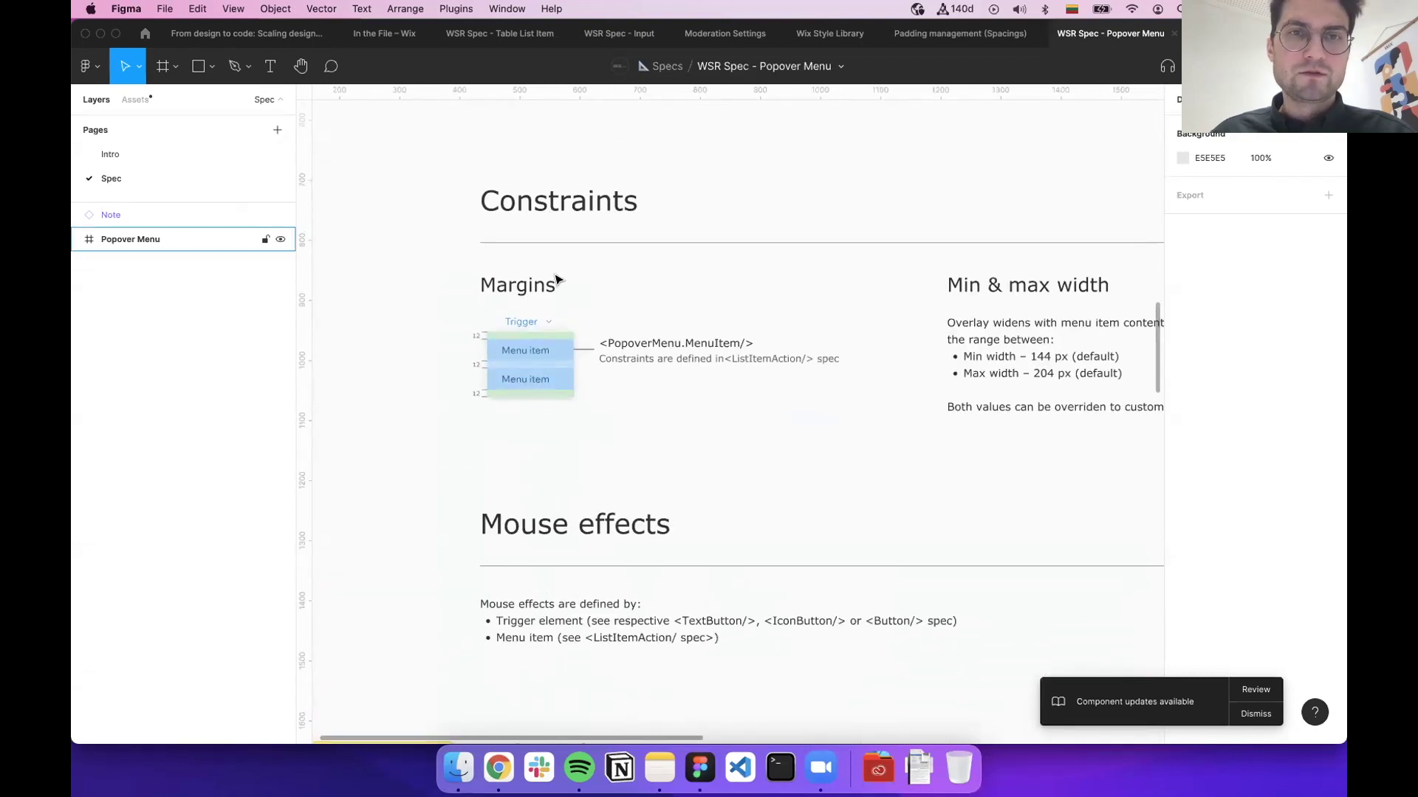
pyautogui.scroll(-15, 556, 512)
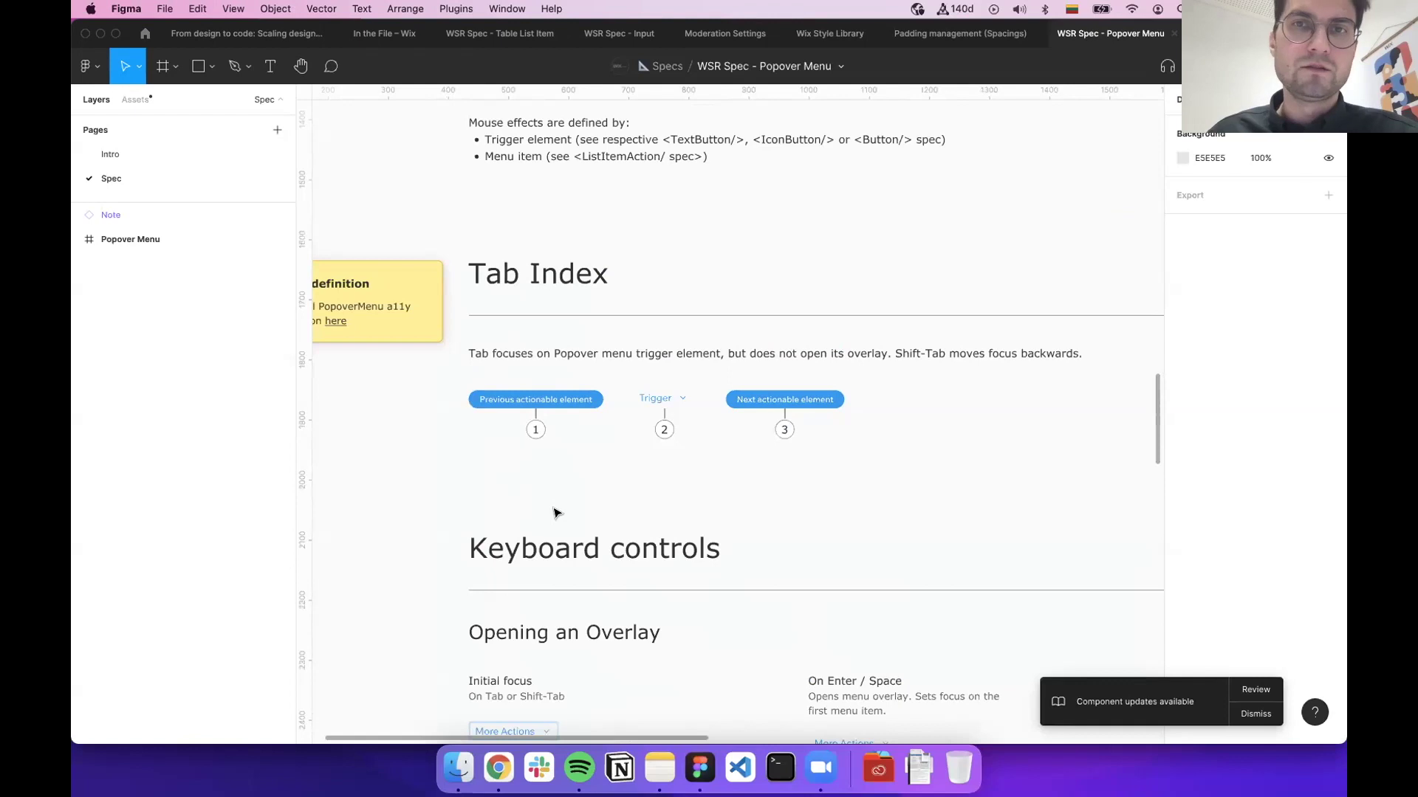
pyautogui.scroll(5, 557, 511)
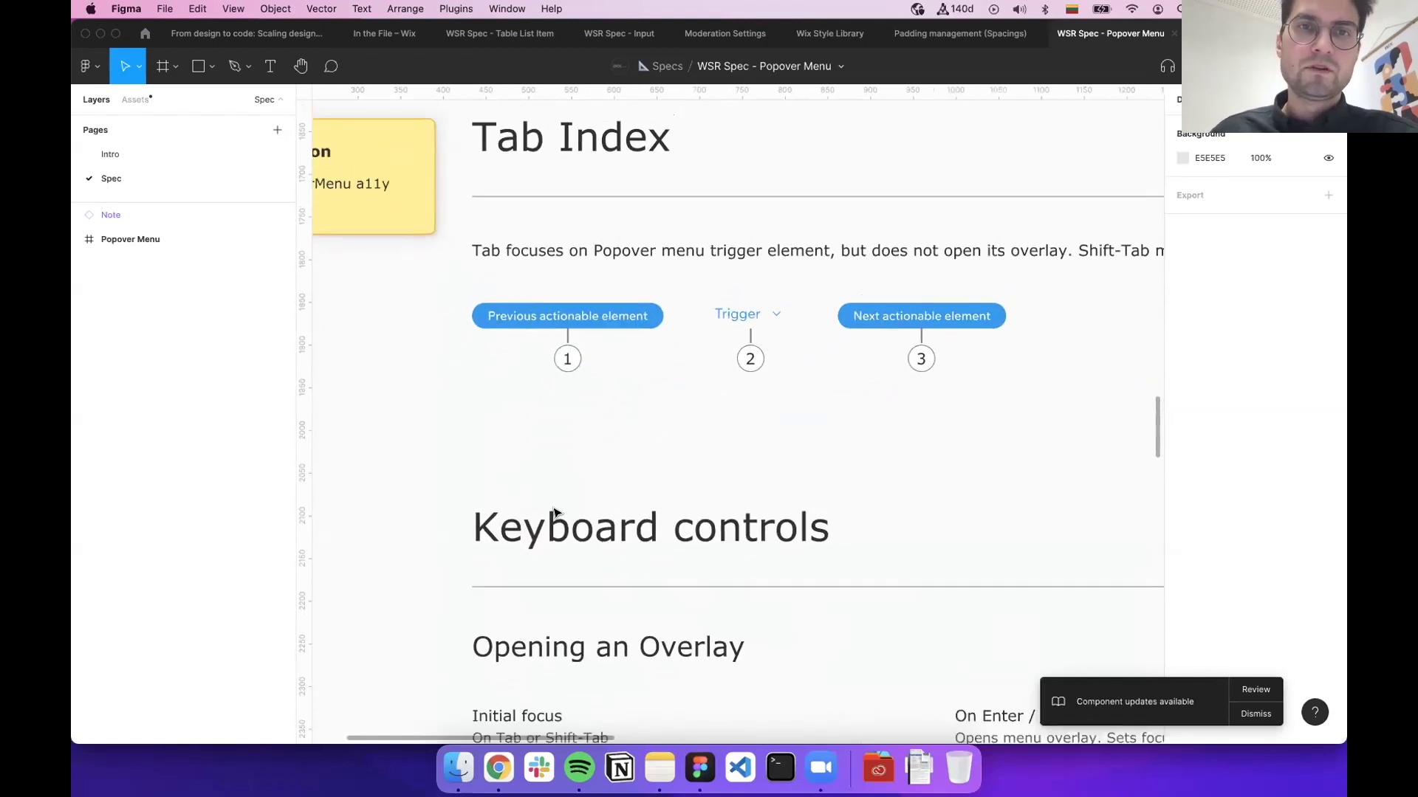
pyautogui.scroll(2, 557, 511)
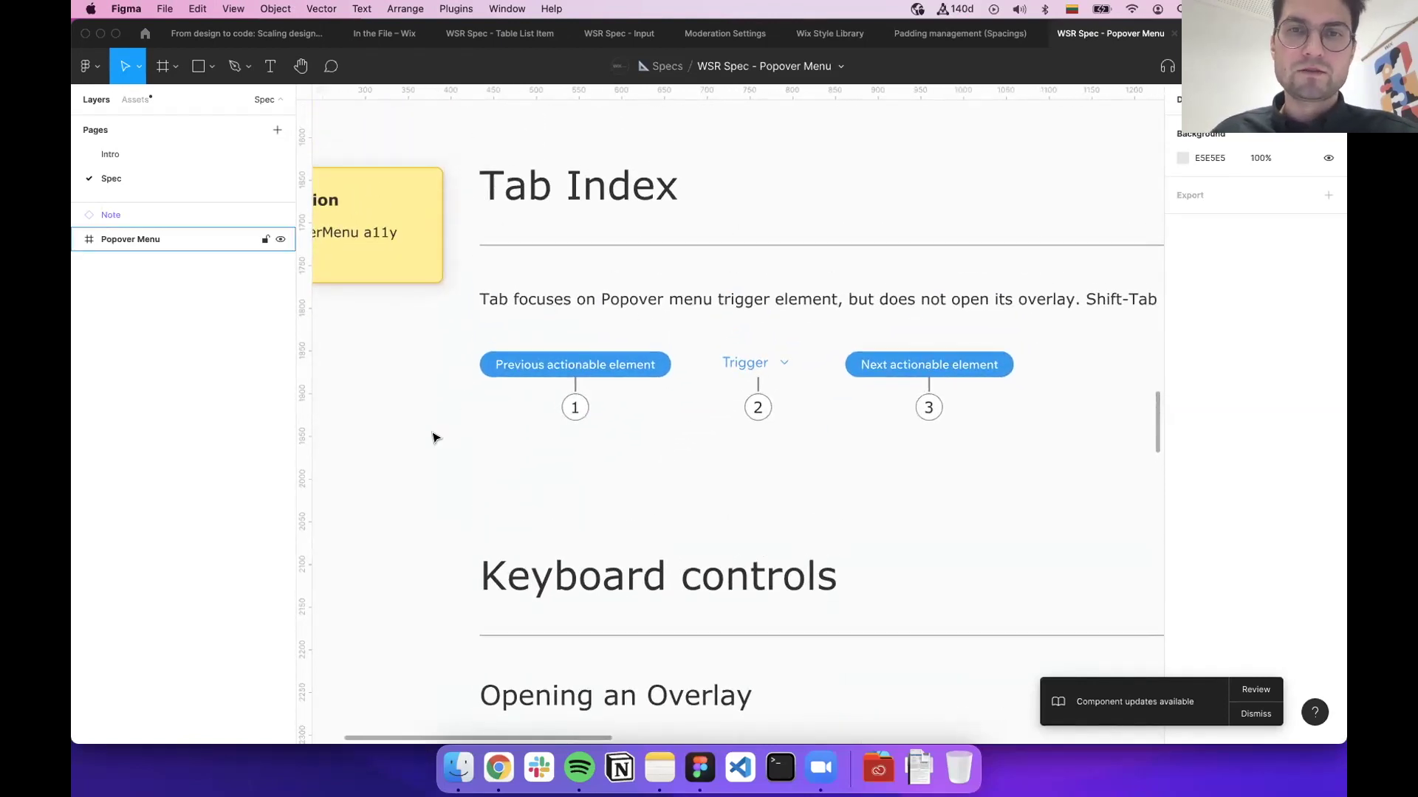
pyautogui.hscroll(-3, 433, 438)
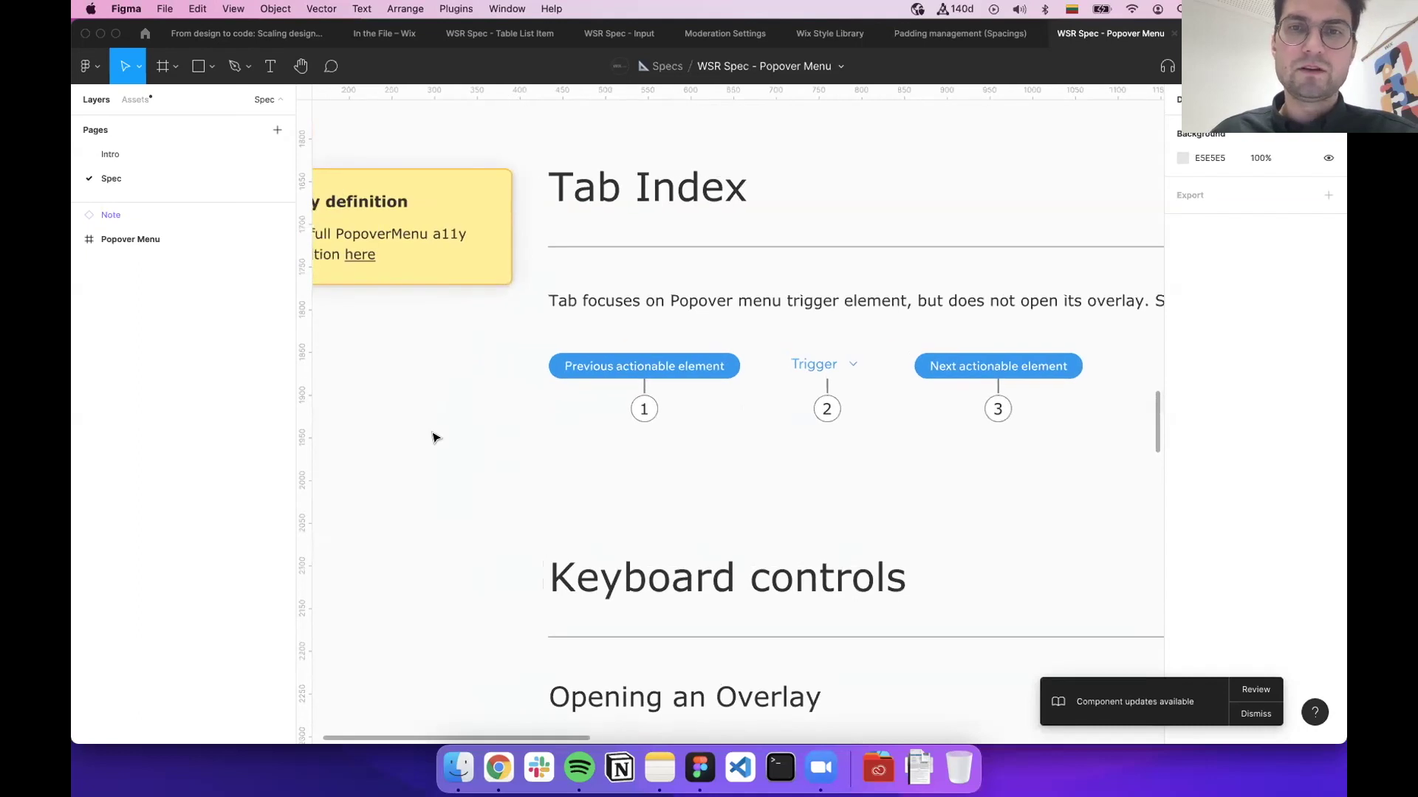
pyautogui.hscroll(-2, 434, 438)
pyautogui.hscroll(6, 434, 438)
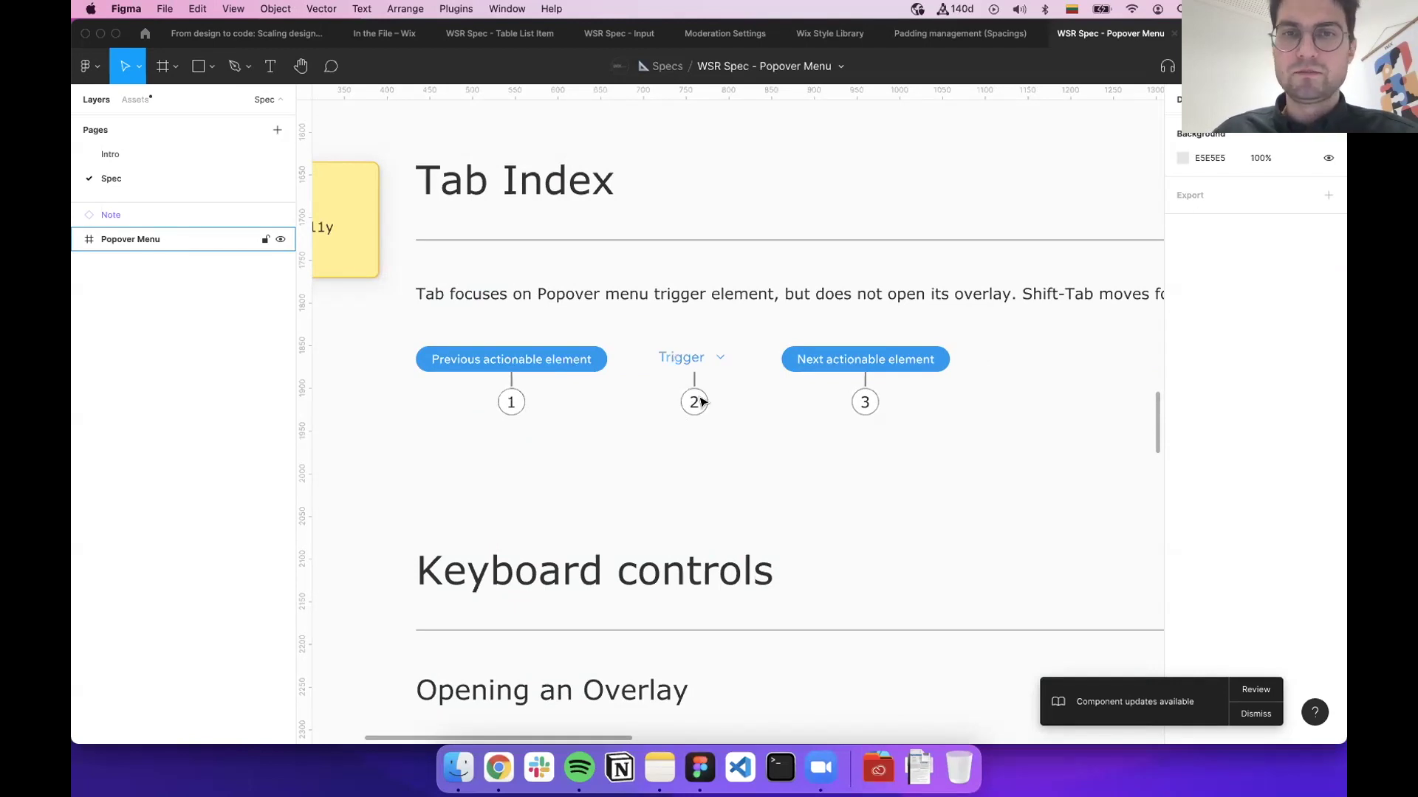
pyautogui.scroll(-3, 649, 487)
pyautogui.scroll(3, 649, 487)
pyautogui.hscroll(8, 650, 488)
pyautogui.hscroll(-8, 650, 489)
pyautogui.scroll(-5, 650, 489)
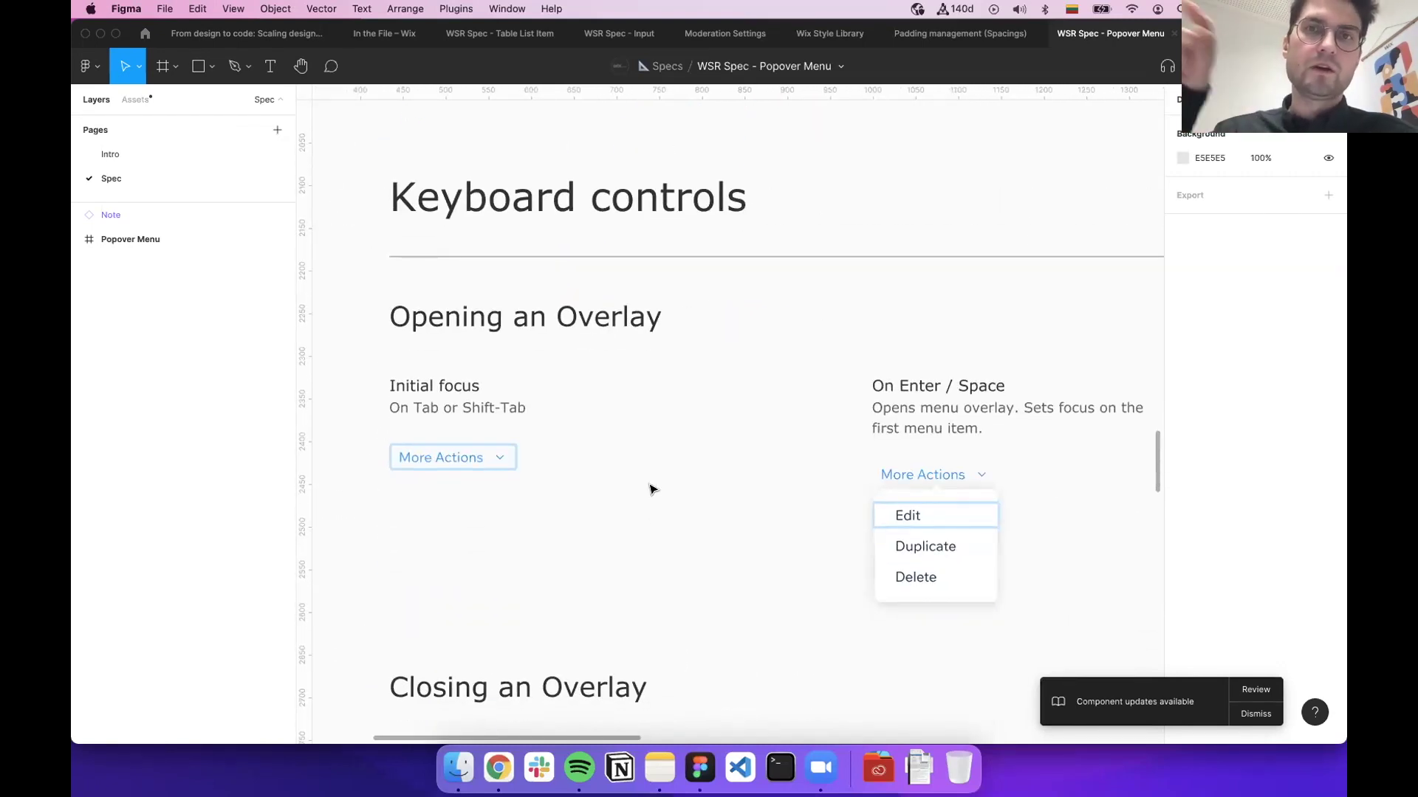
pyautogui.scroll(-3, 650, 490)
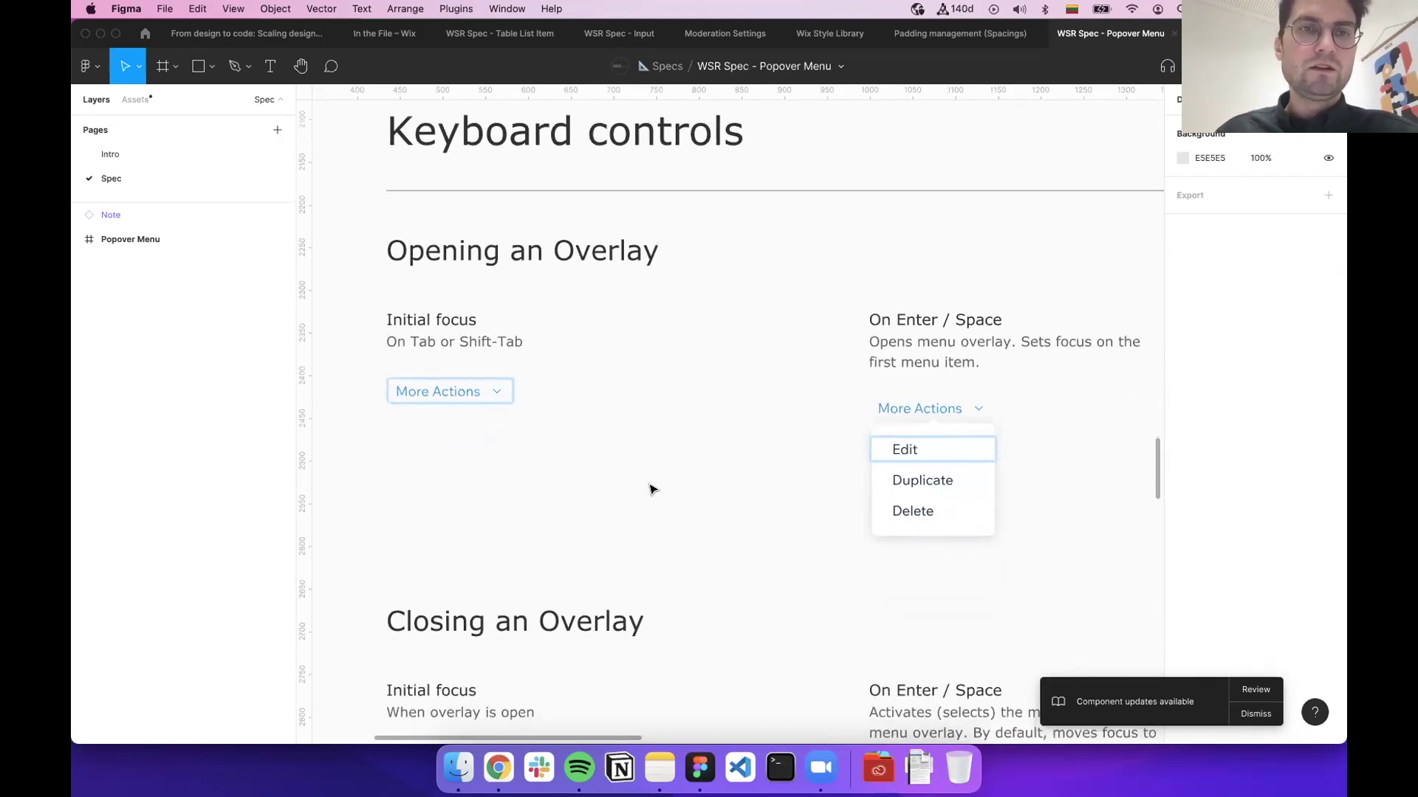
pyautogui.scroll(1, 650, 490)
pyautogui.hscroll(1, 650, 490)
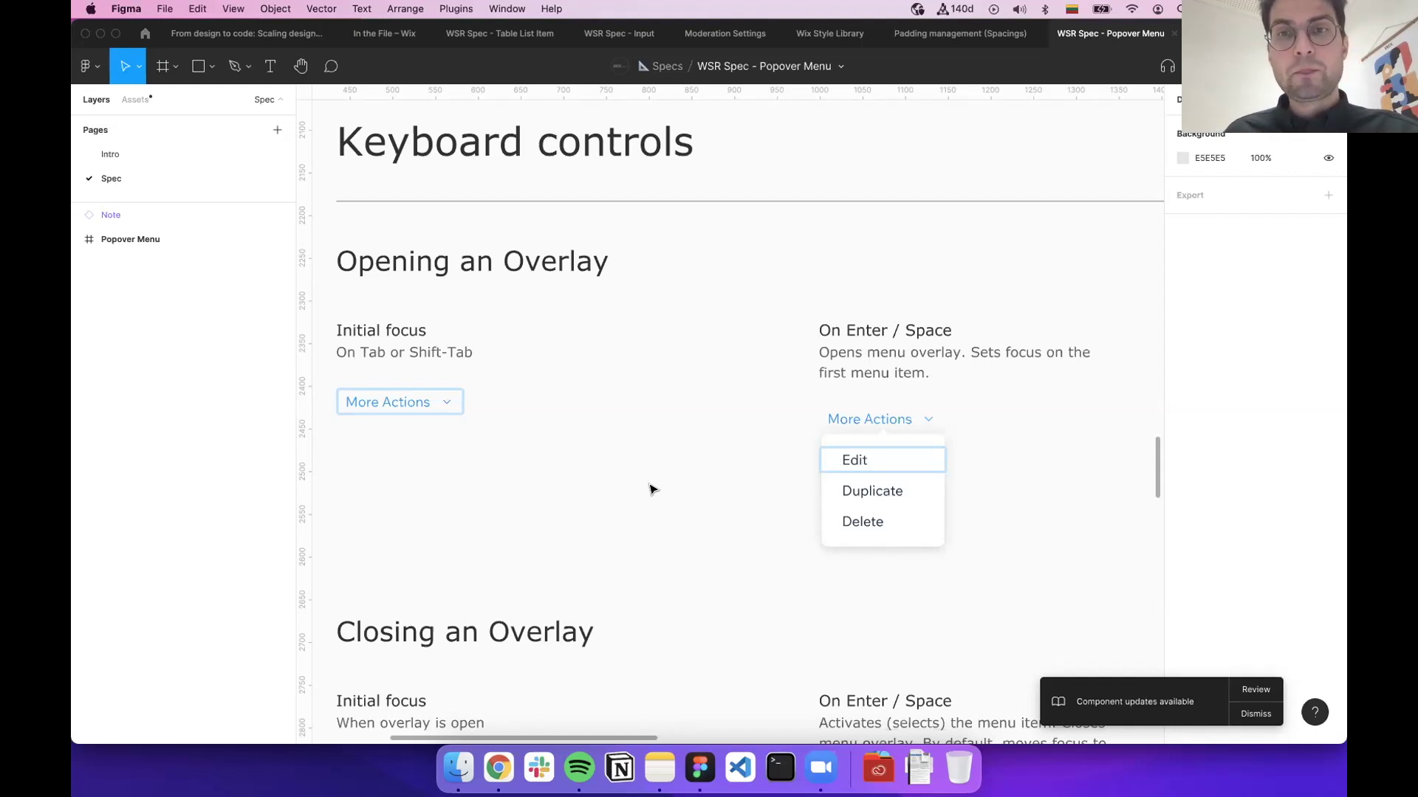
pyautogui.hscroll(10, 650, 489)
pyautogui.hscroll(-10, 649, 488)
pyautogui.scroll(-3, 650, 489)
pyautogui.scroll(3, 649, 481)
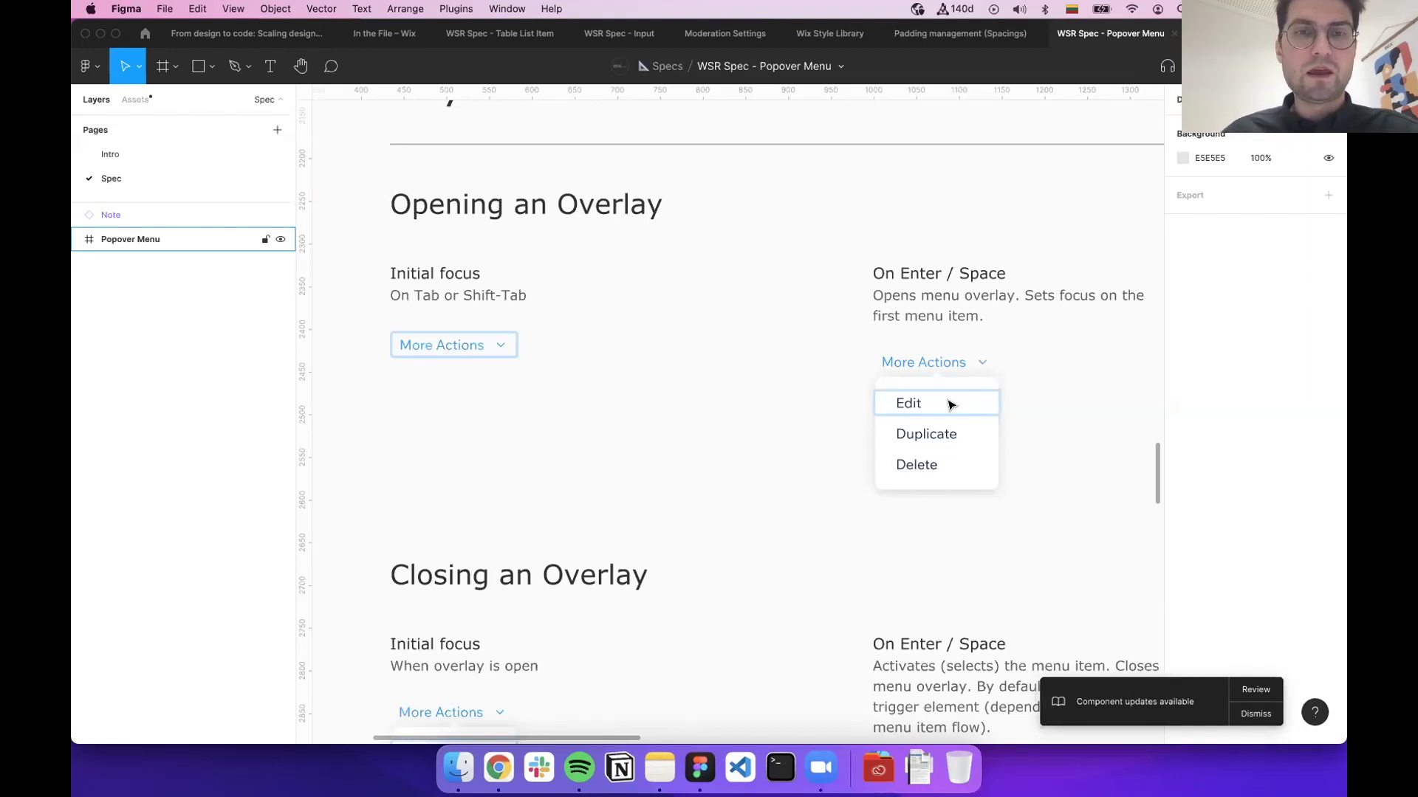
pyautogui.scroll(-5, 950, 404)
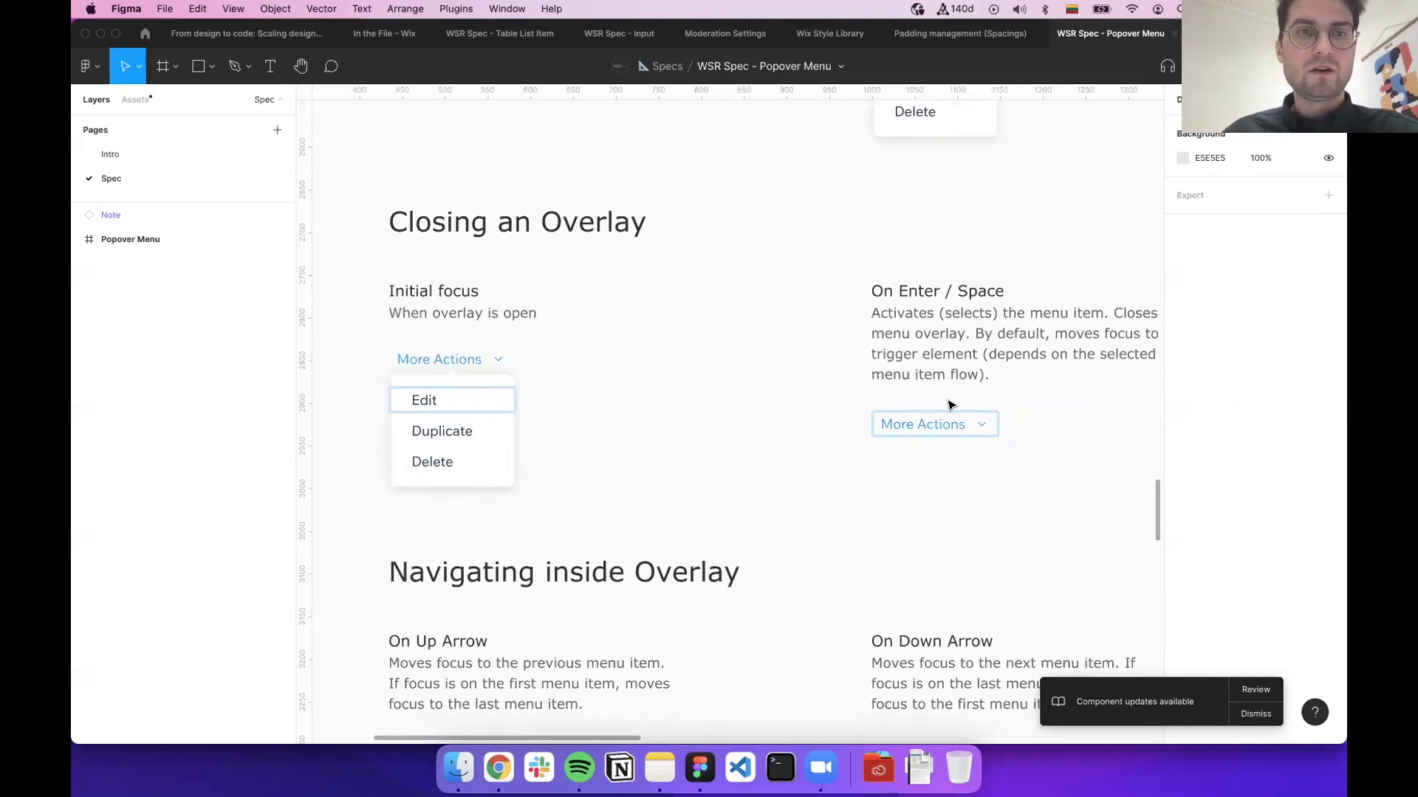
pyautogui.hscroll(2, 672, 398)
pyautogui.hscroll(-2, 671, 396)
pyautogui.hscroll(5, 738, 332)
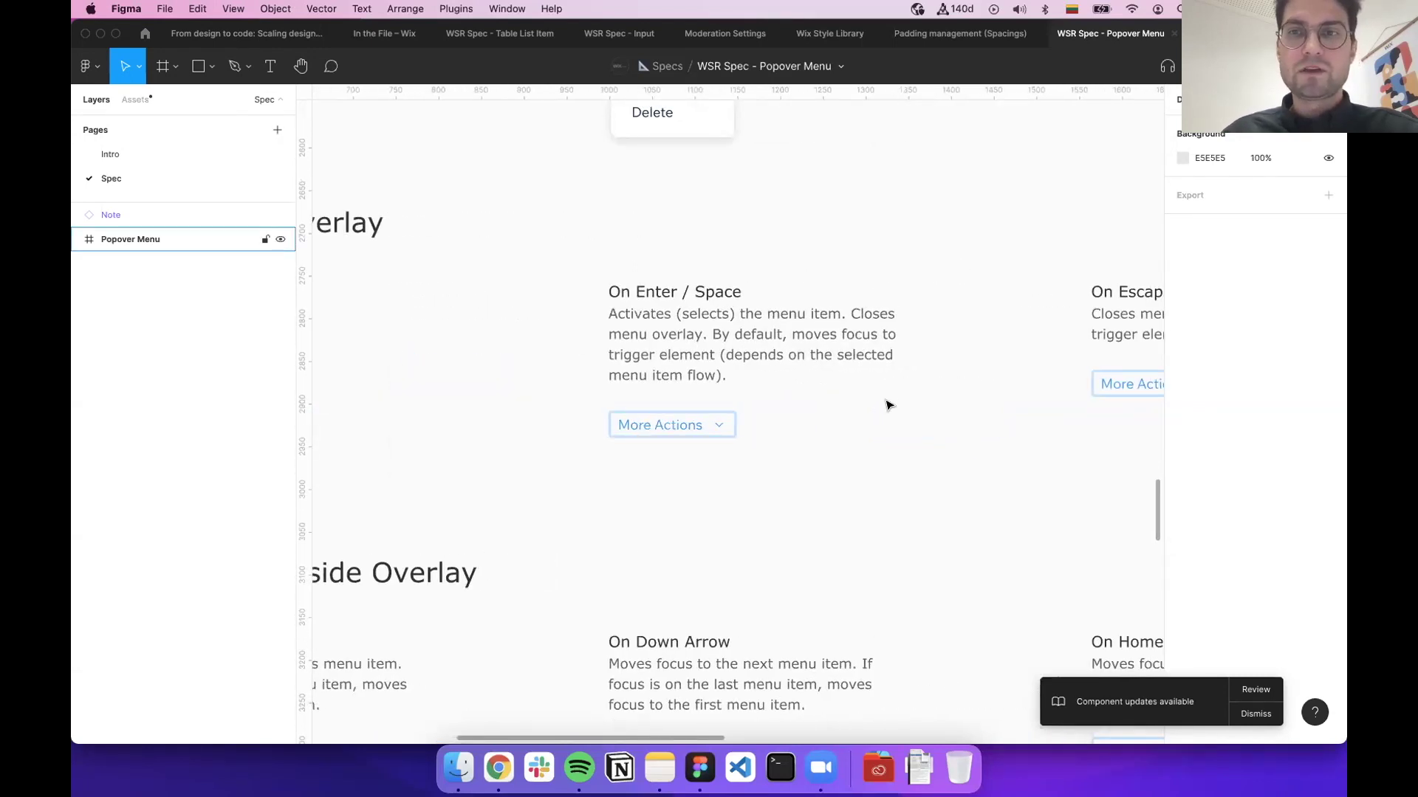
pyautogui.hscroll(7, 886, 403)
pyautogui.hscroll(-1, 690, 367)
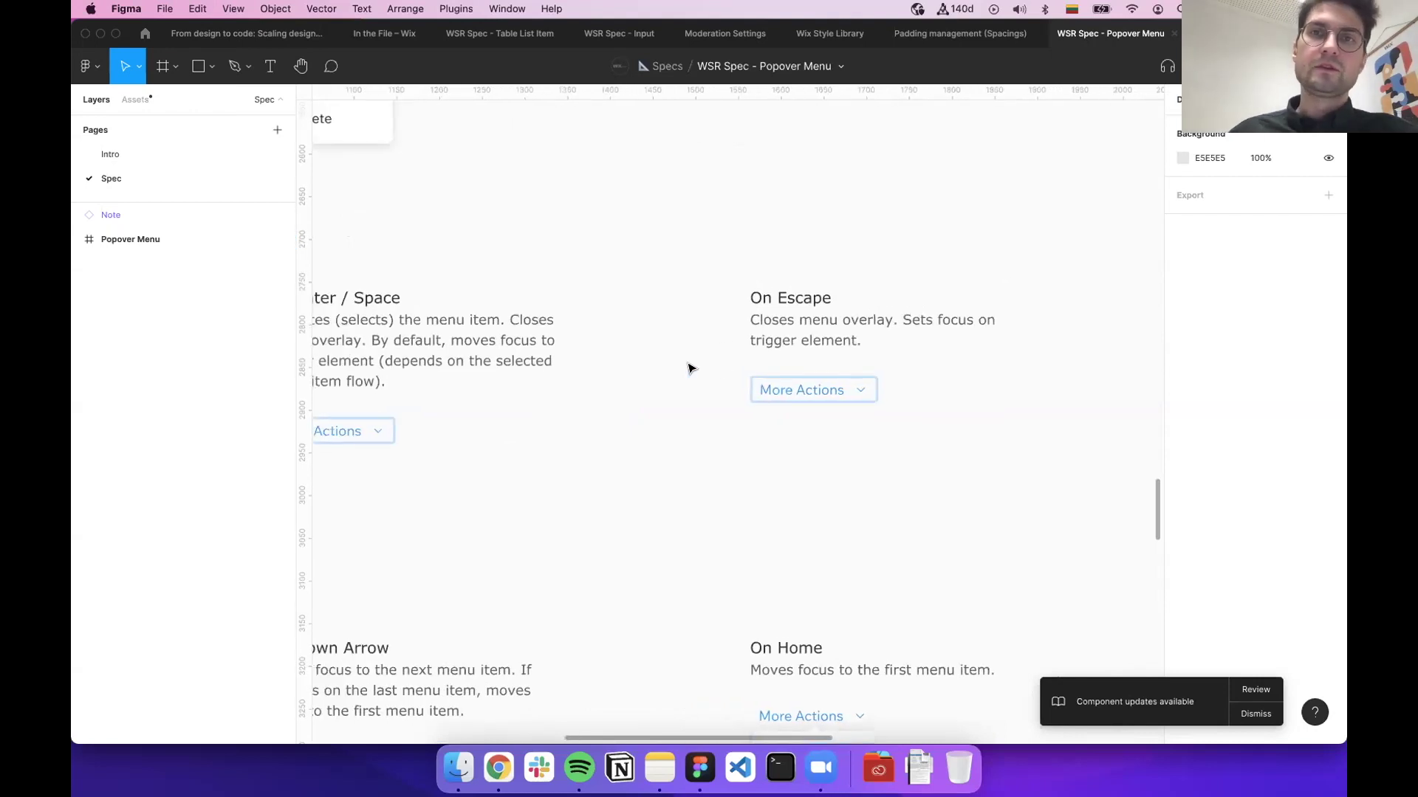
pyautogui.hscroll(-2, 690, 367)
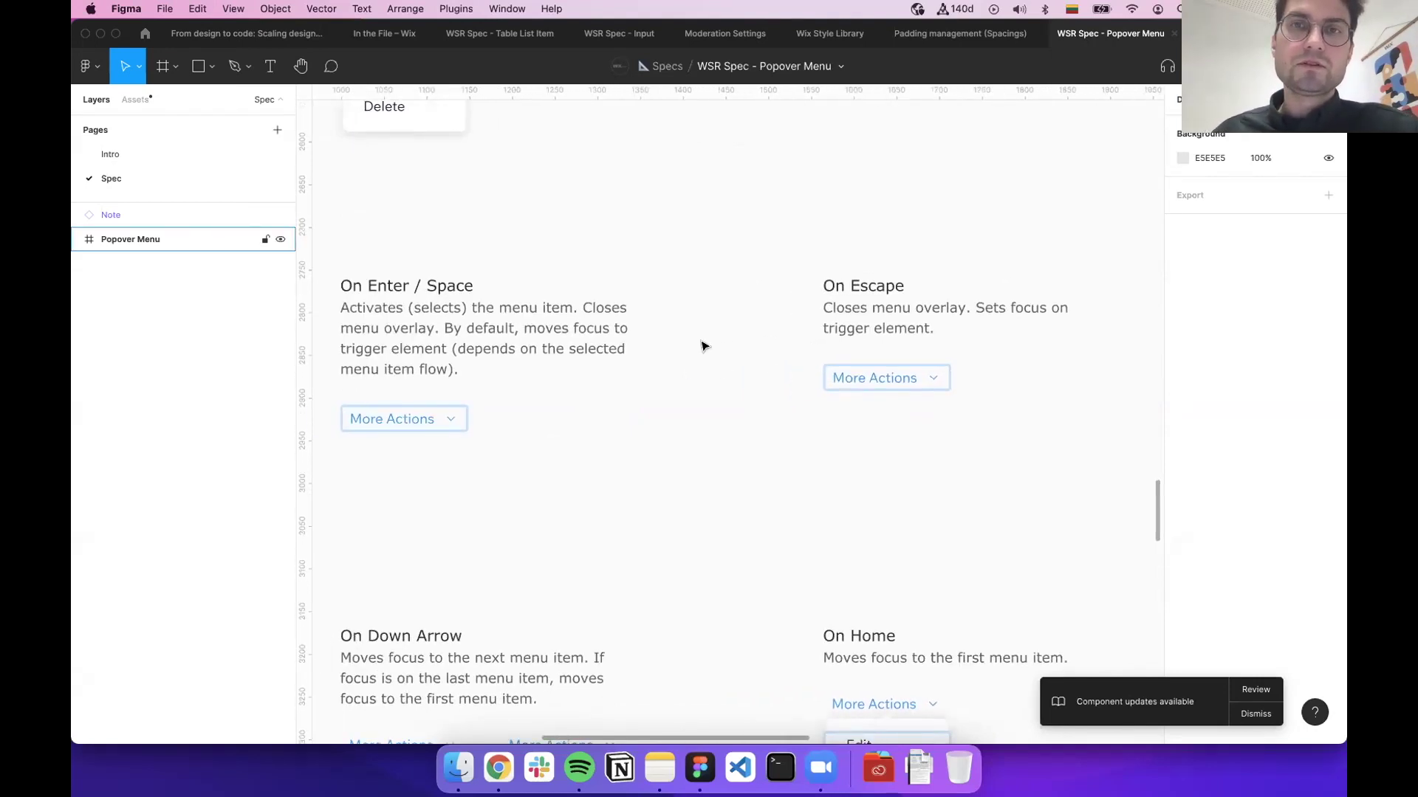
pyautogui.hscroll(-8, 702, 346)
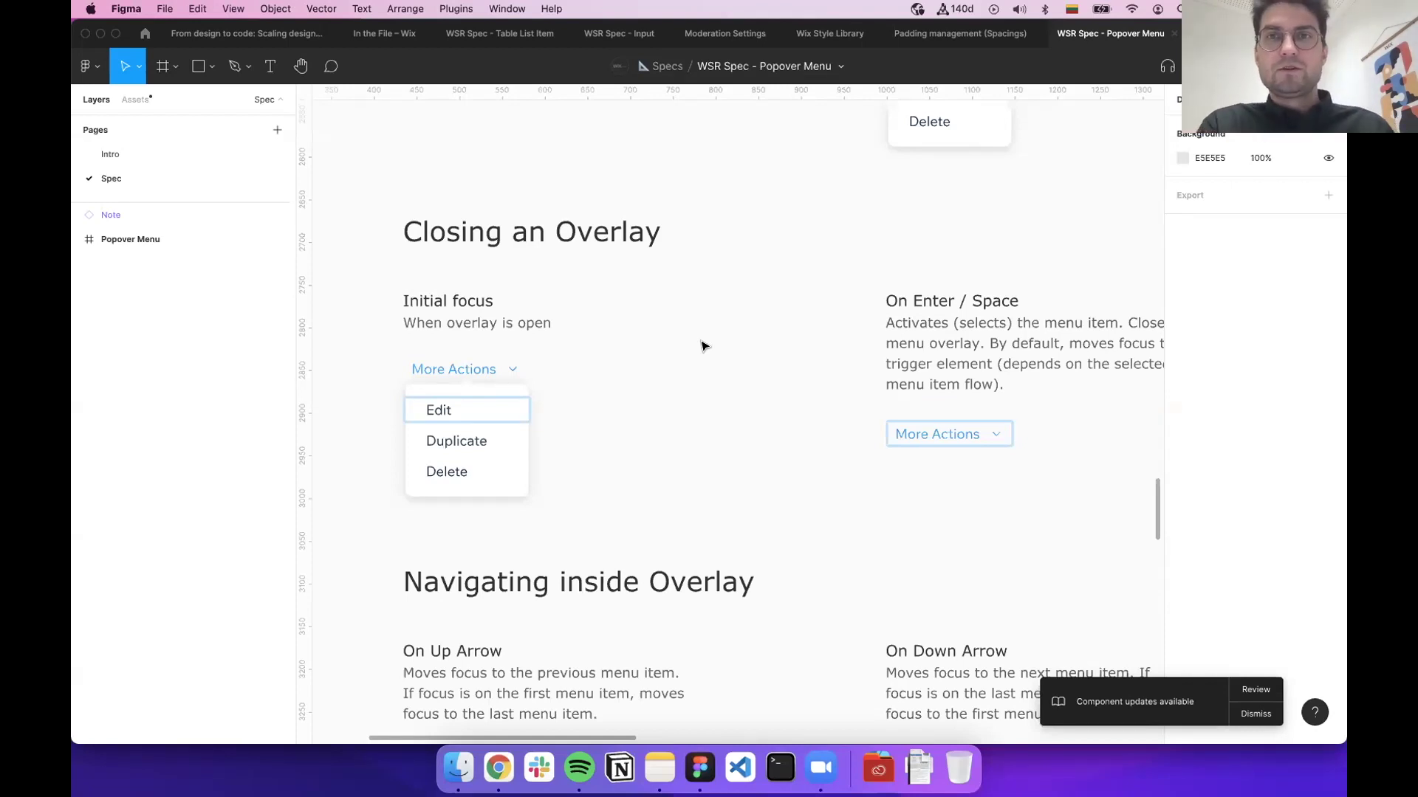
pyautogui.scroll(5, 701, 344)
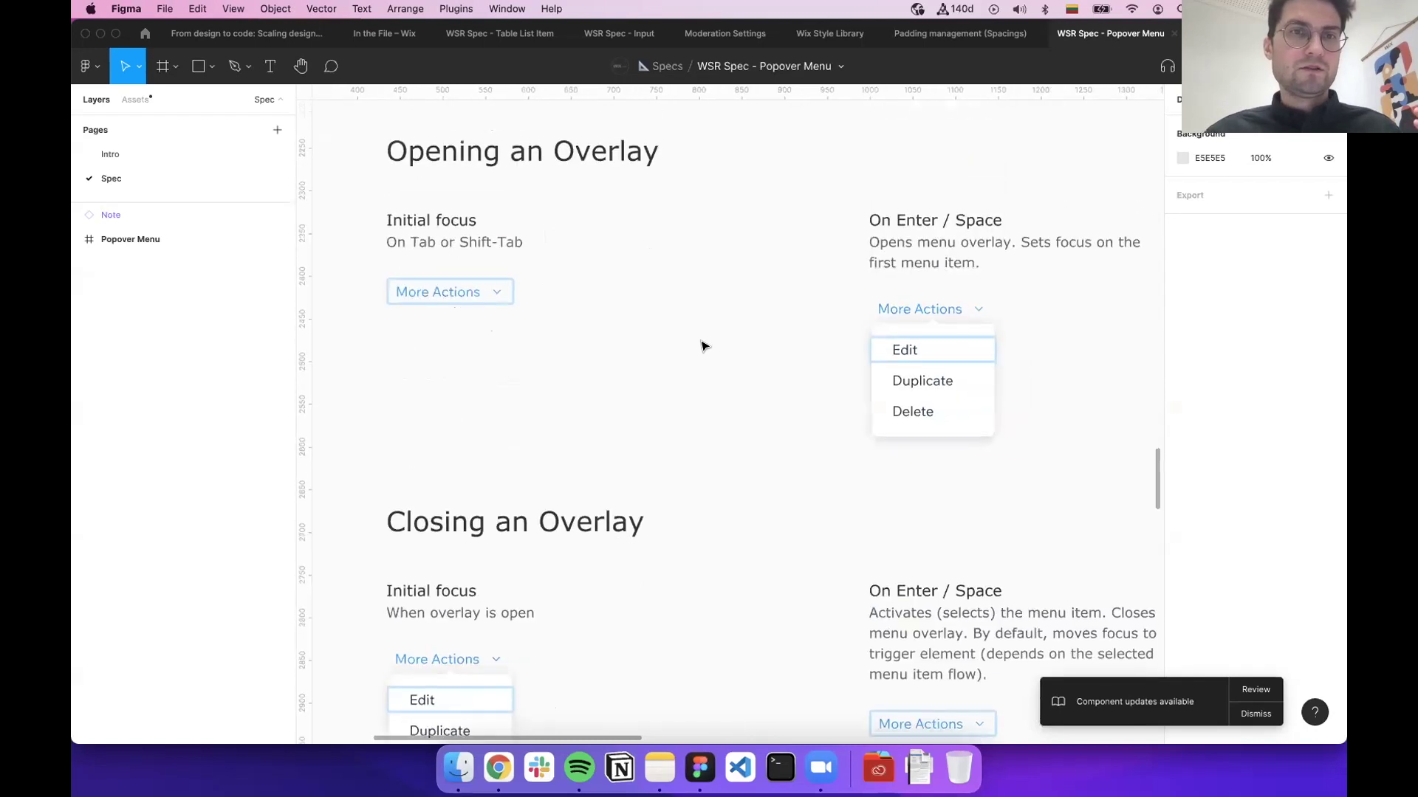
pyautogui.scroll(-7, 607, 480)
# Scroll to 'Screen reader controls' and across to the Open and Navigate inside Overlay examples
pyautogui.scroll(-15, 607, 480)
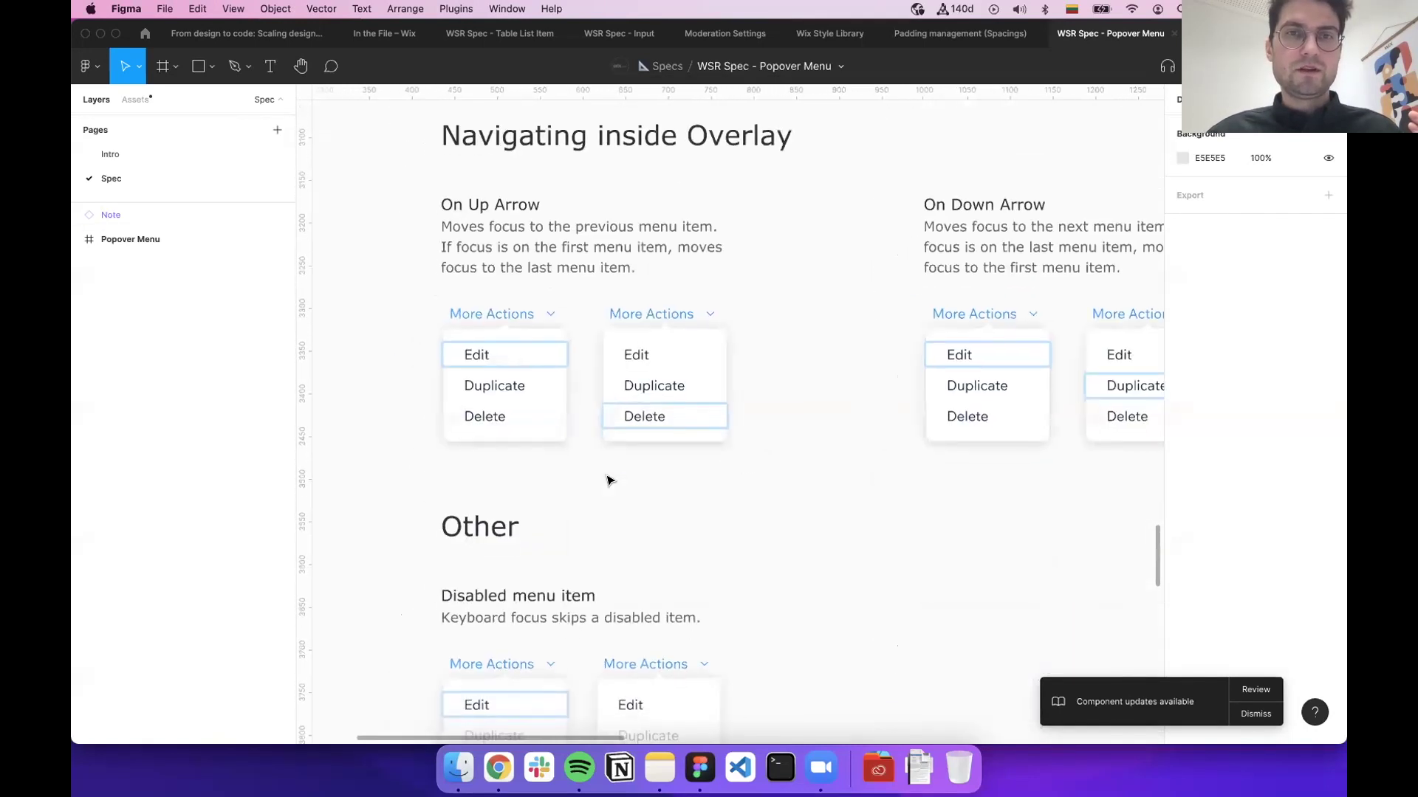
pyautogui.scroll(3, 607, 480)
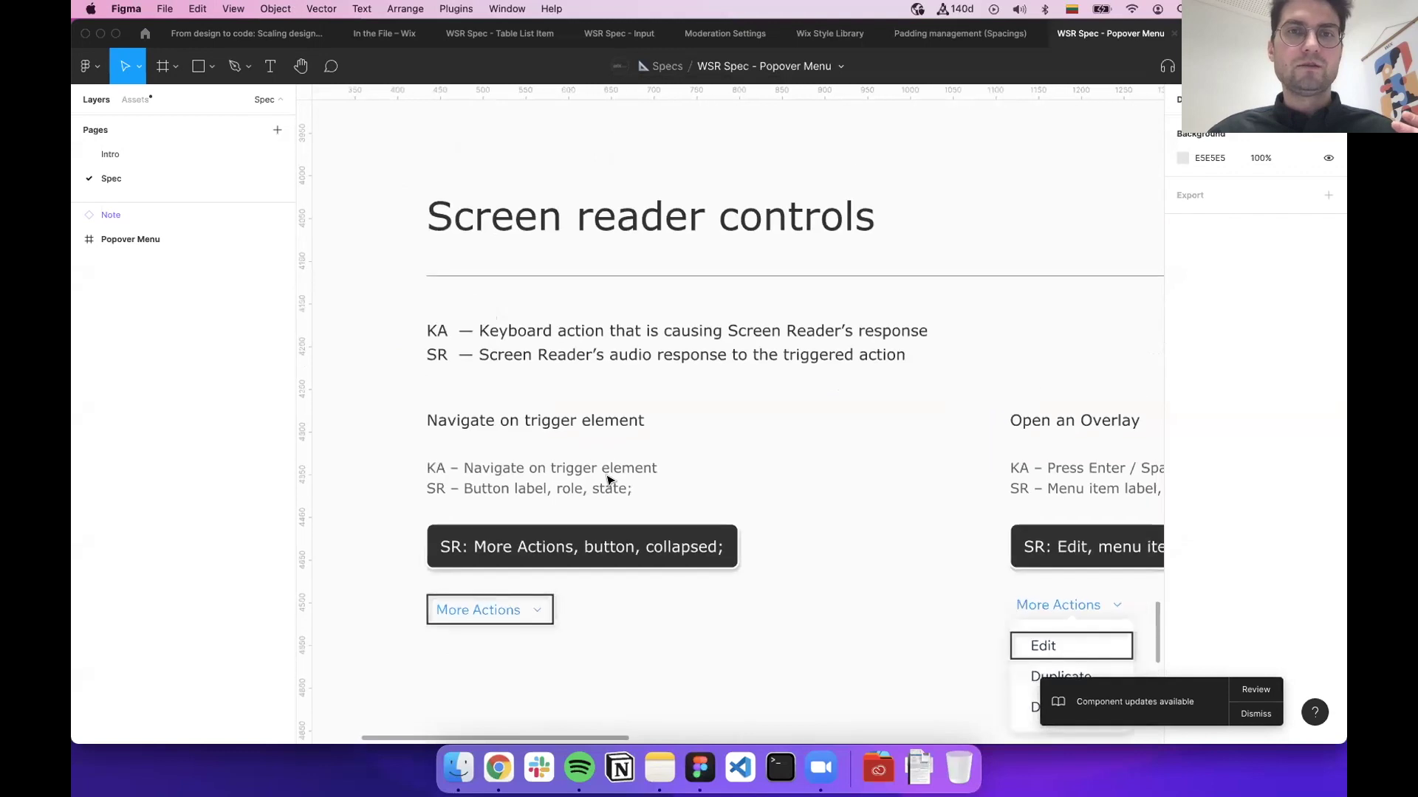
pyautogui.scroll(-1, 761, 539)
pyautogui.scroll(-1, 764, 557)
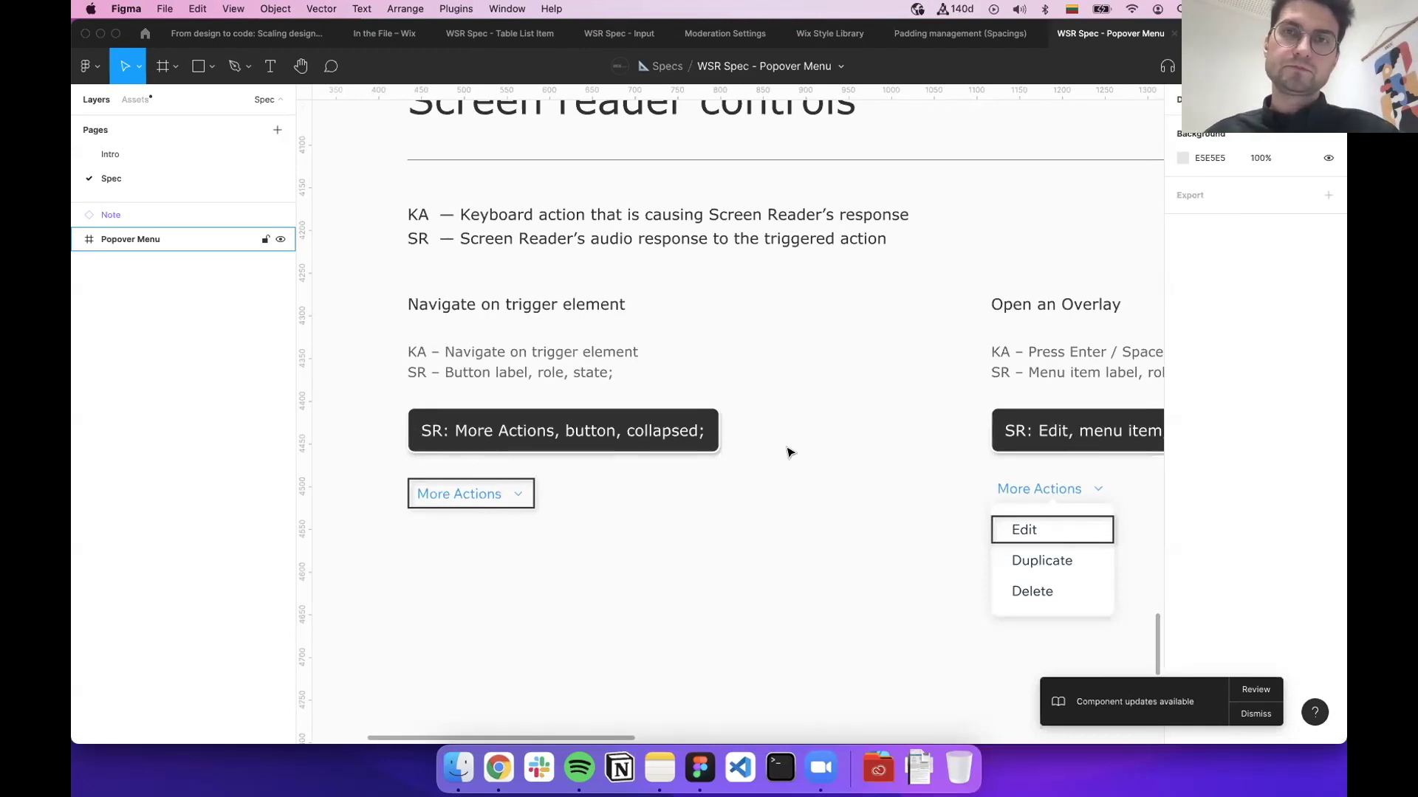
pyautogui.hscroll(8, 789, 452)
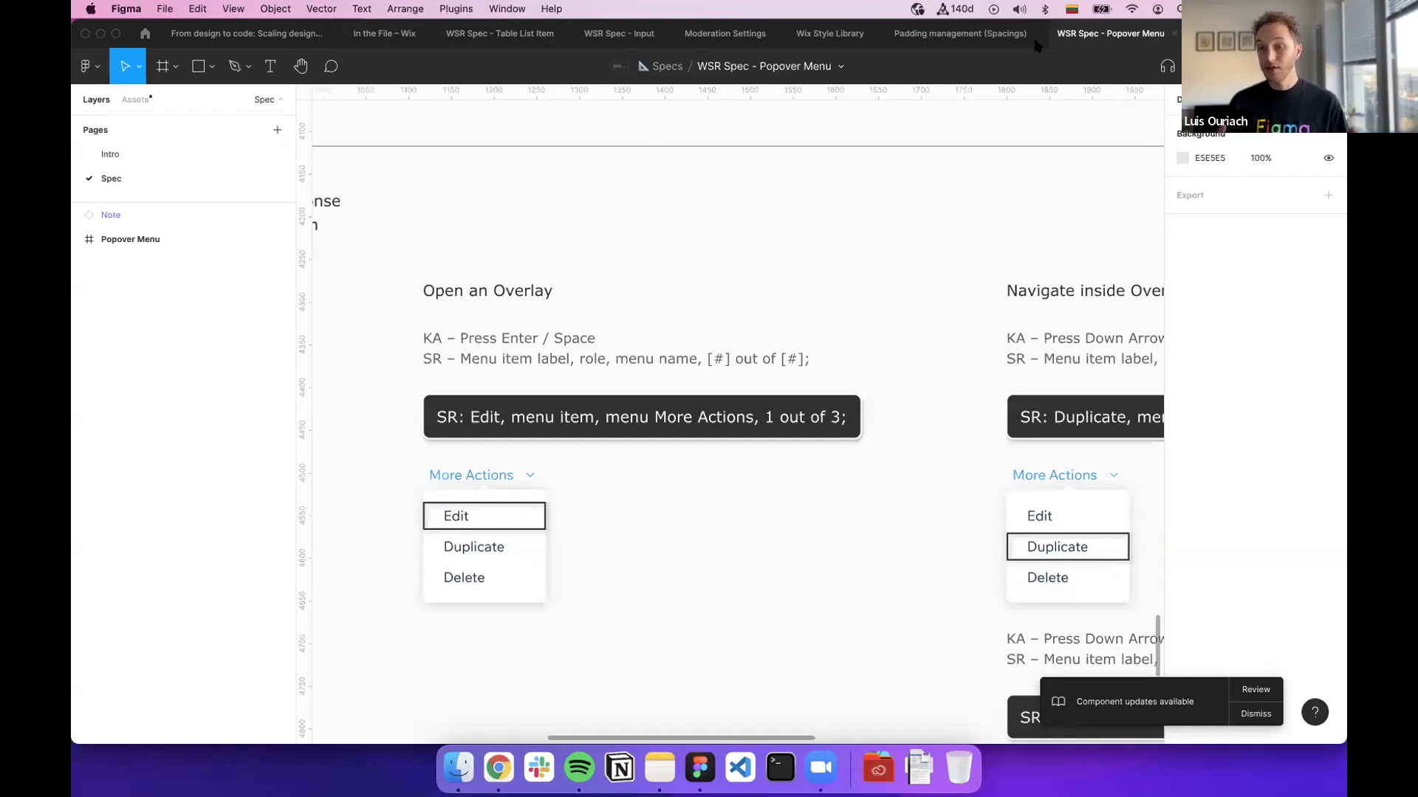
# Return to the 'From design to code' file and view its Intro and Wix and Figma touch points frames
pyautogui.click(957, 34)
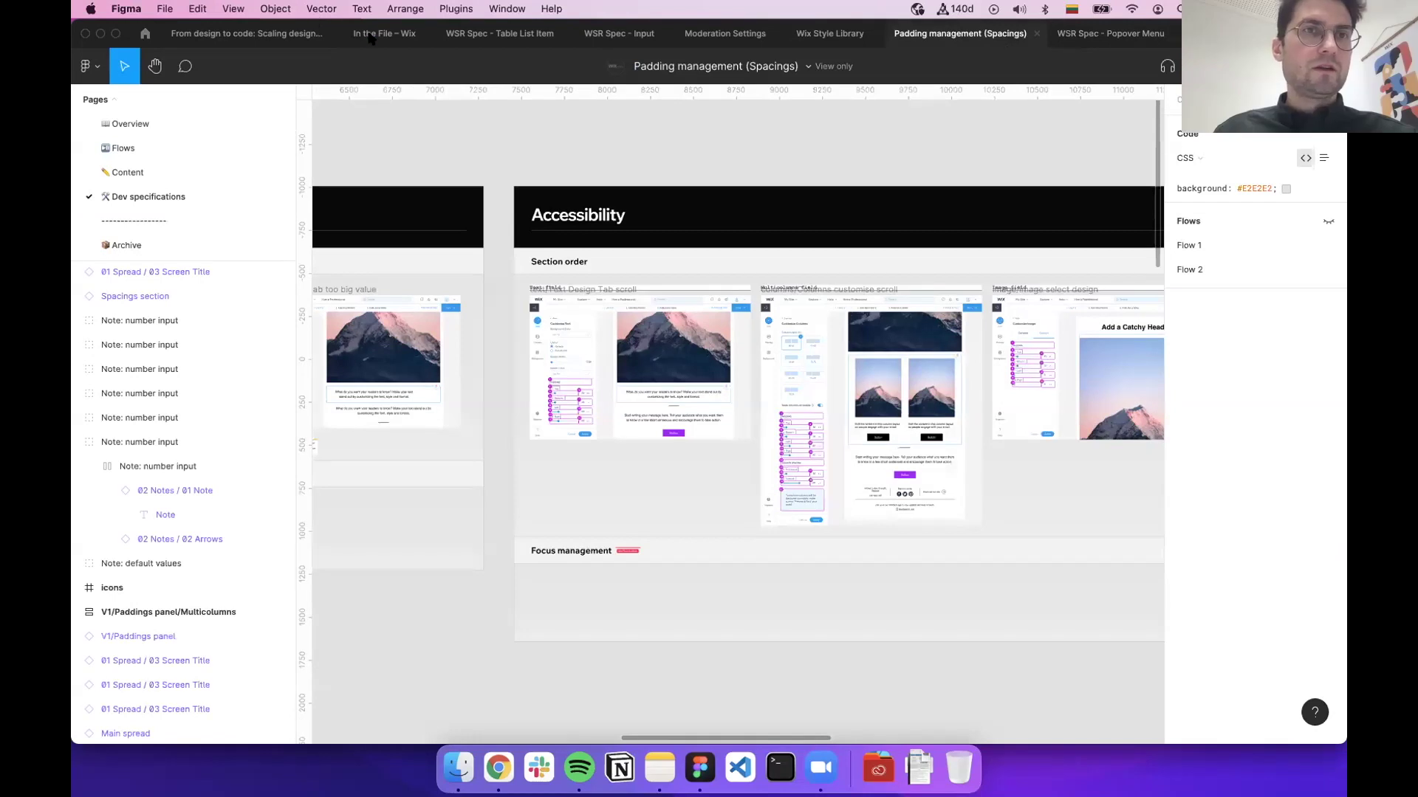
pyautogui.click(264, 33)
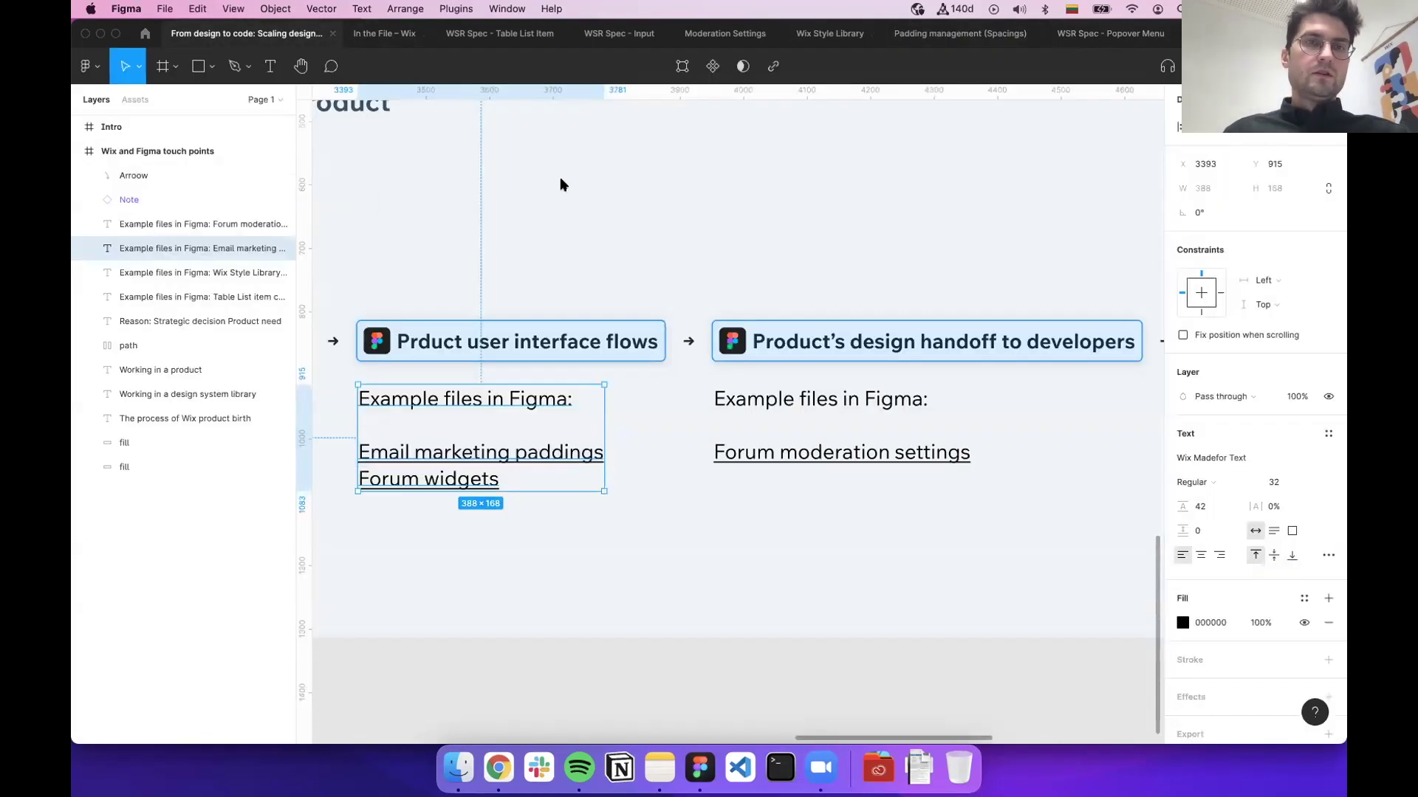
pyautogui.scroll(3, 396, 350)
pyautogui.hscroll(-7, 396, 350)
pyautogui.scroll(-3, 443, 311)
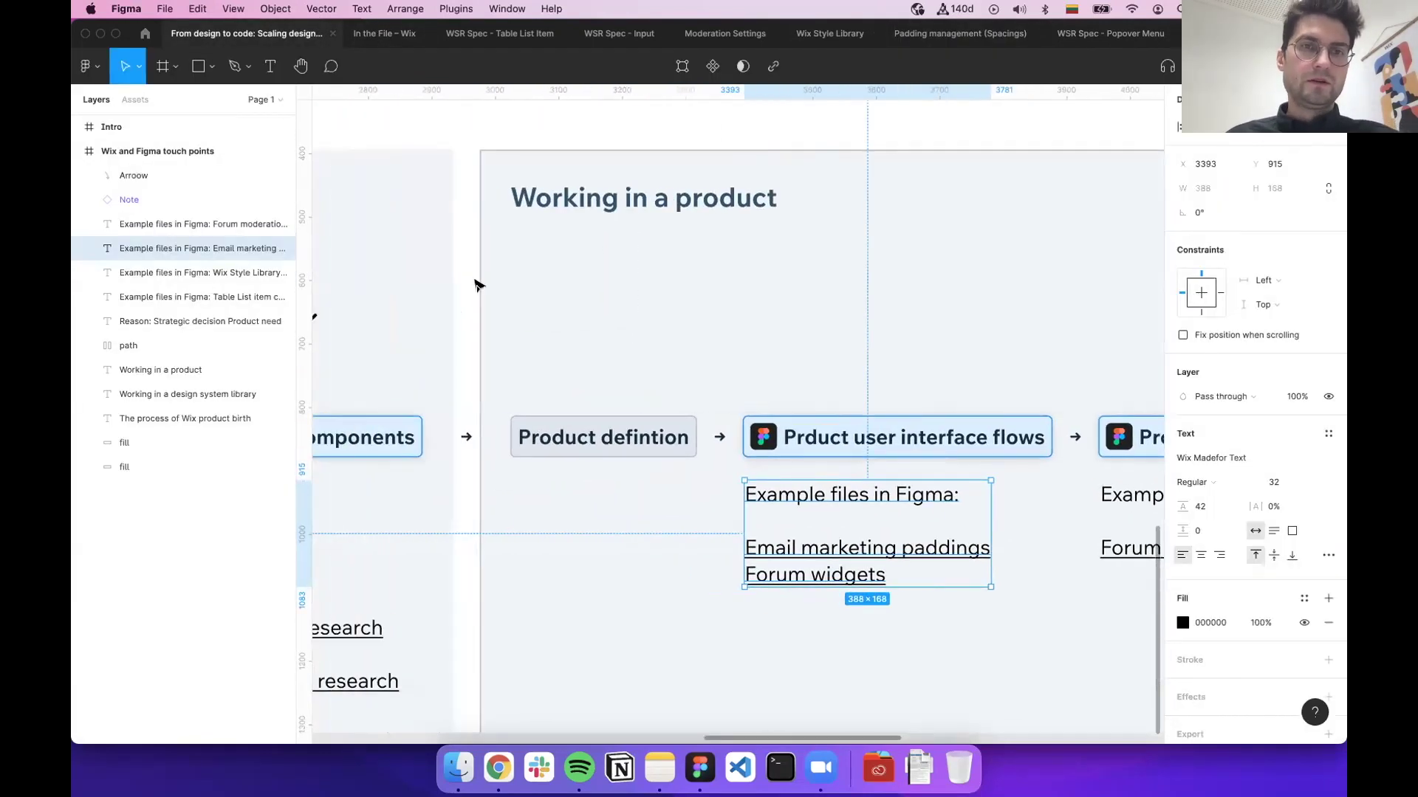
pyautogui.click(476, 287)
pyautogui.scroll(-6, 476, 288)
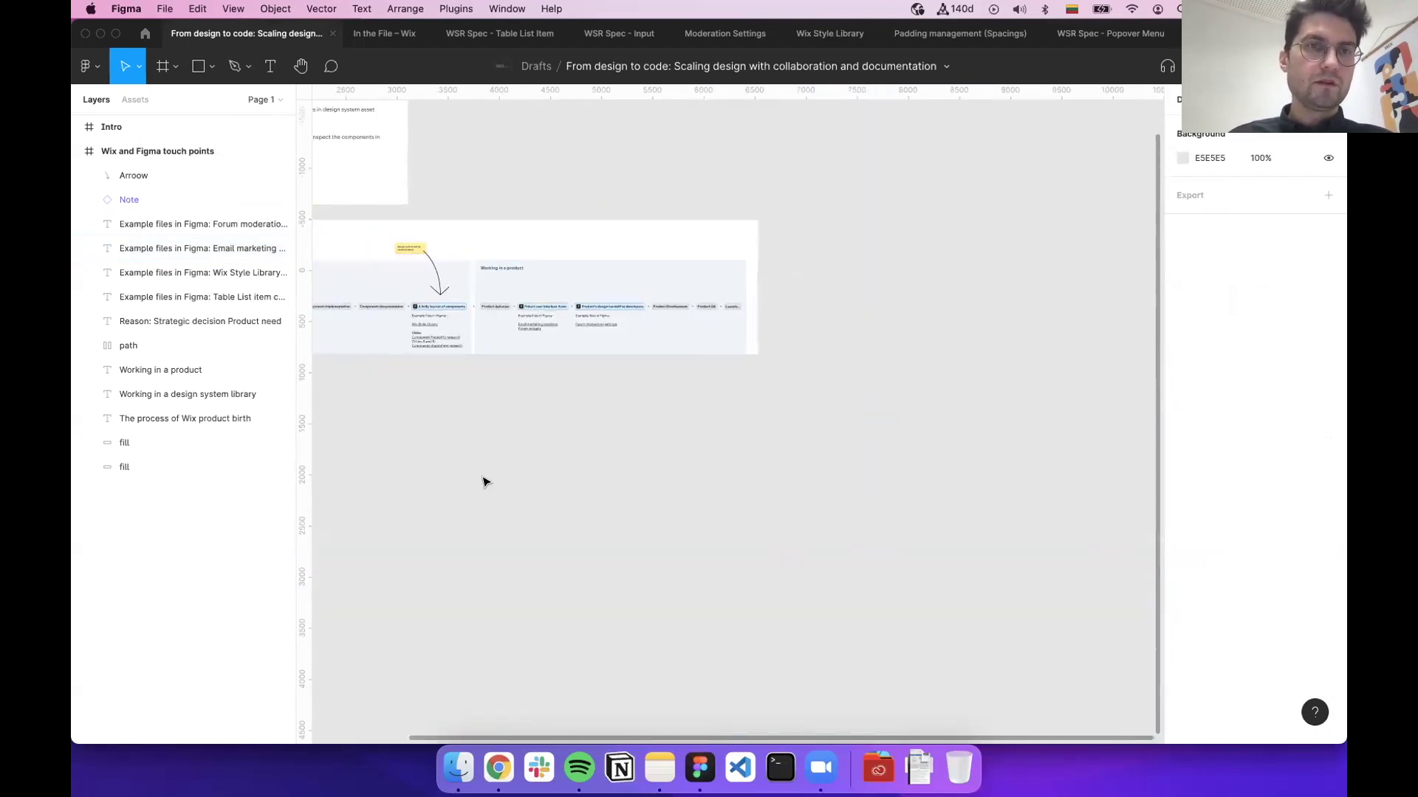
pyautogui.scroll(5, 484, 482)
pyautogui.hscroll(-7, 484, 482)
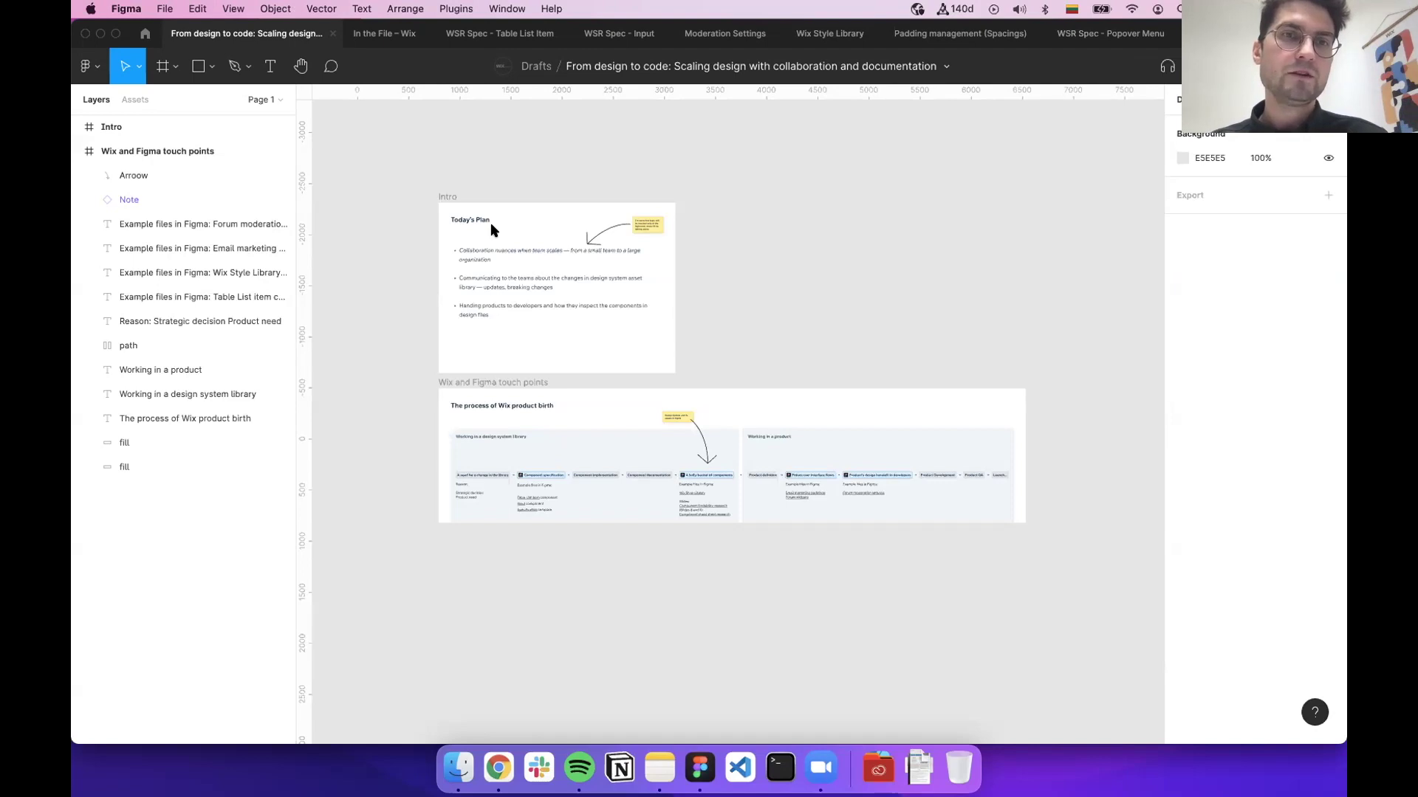
# Zoom into the Intro frame and select the Today's Plan bullet list
pyautogui.hscroll(-2, 491, 223)
pyautogui.scroll(-1, 490, 223)
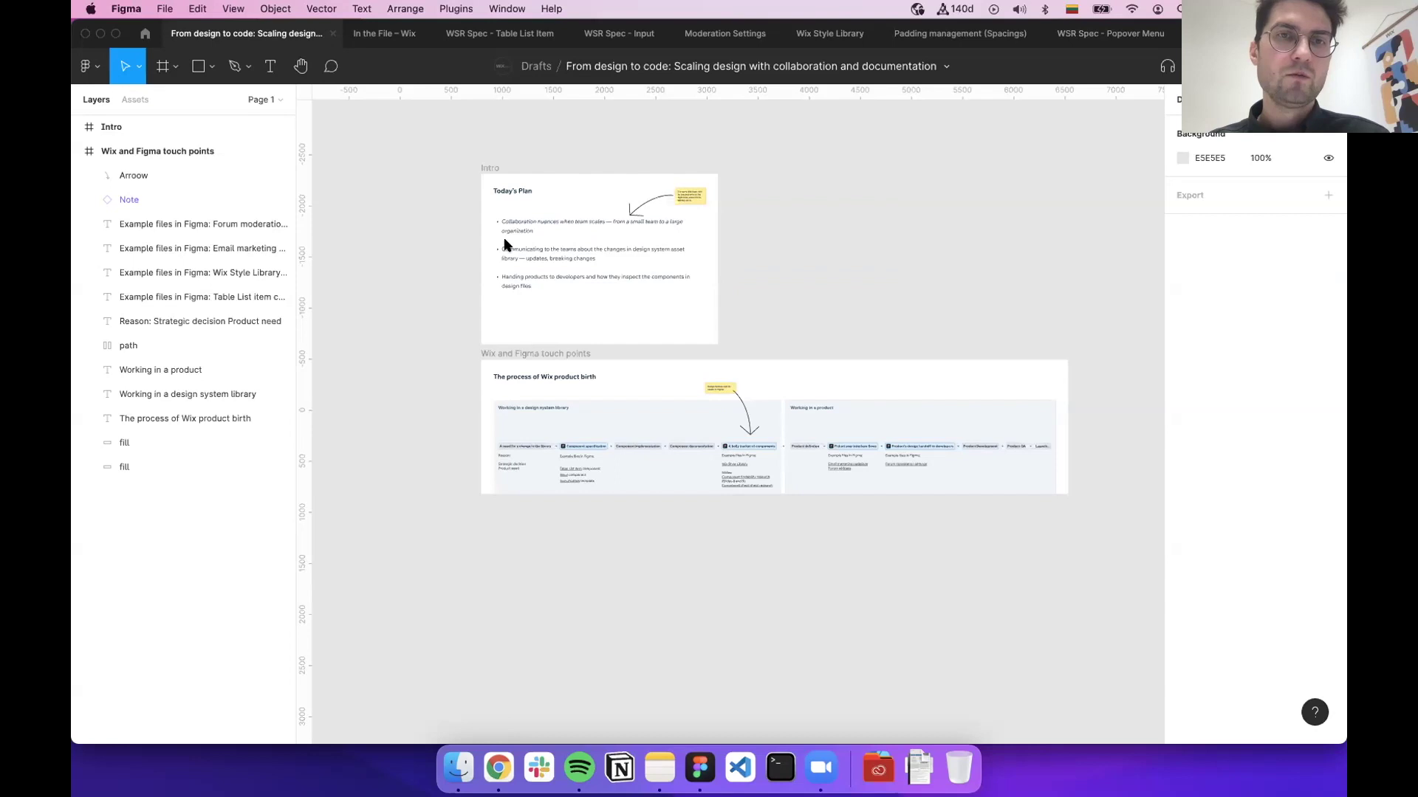
pyautogui.keyDown('ctrl'); pyautogui.scroll(5, 505, 242); pyautogui.keyUp('ctrl')
pyautogui.scroll(1, 502, 239)
pyautogui.scroll(1, 504, 258)
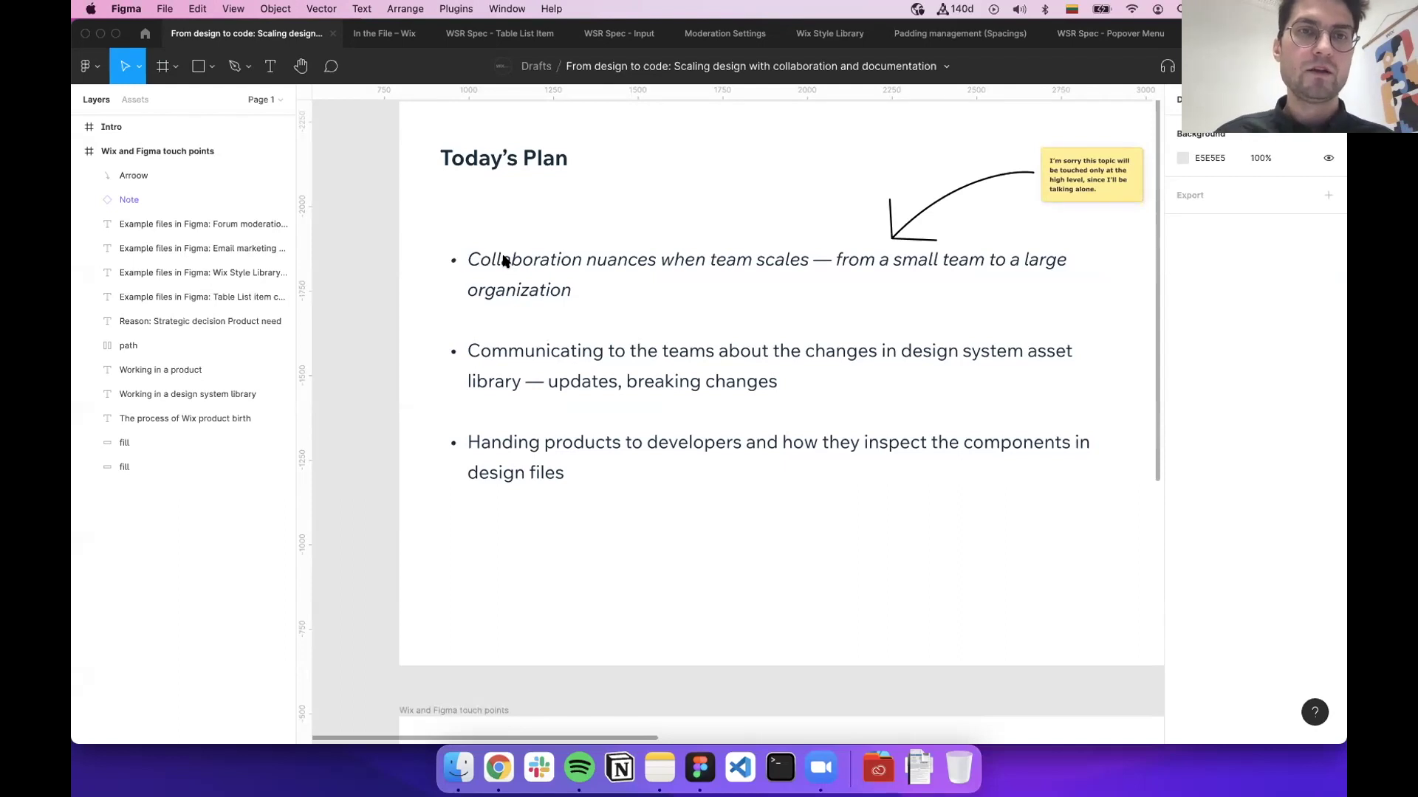
pyautogui.click(525, 282)
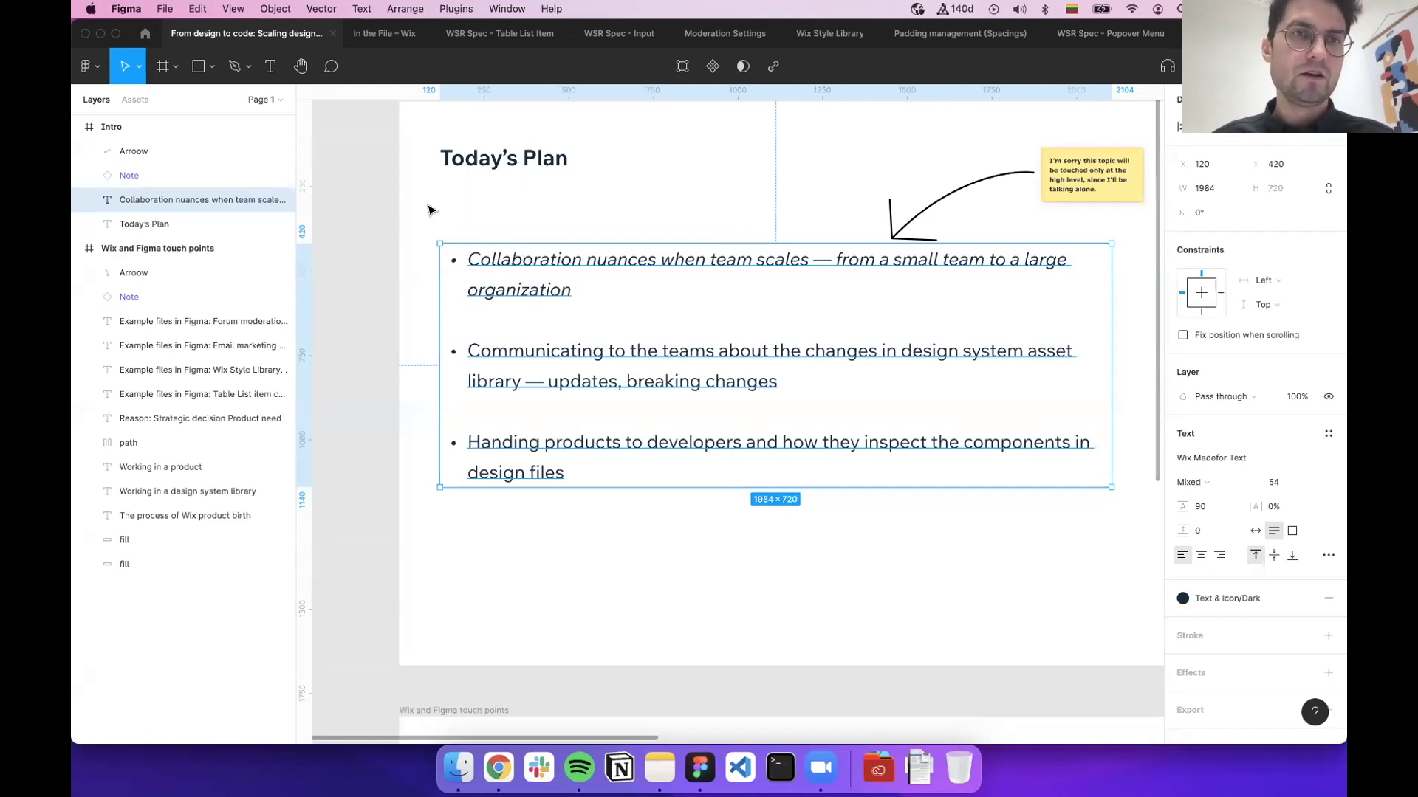
# Select the Intro frame and the Collaboration nuances text, then clear the selection
pyautogui.scroll(2, 431, 214)
pyautogui.click(449, 150)
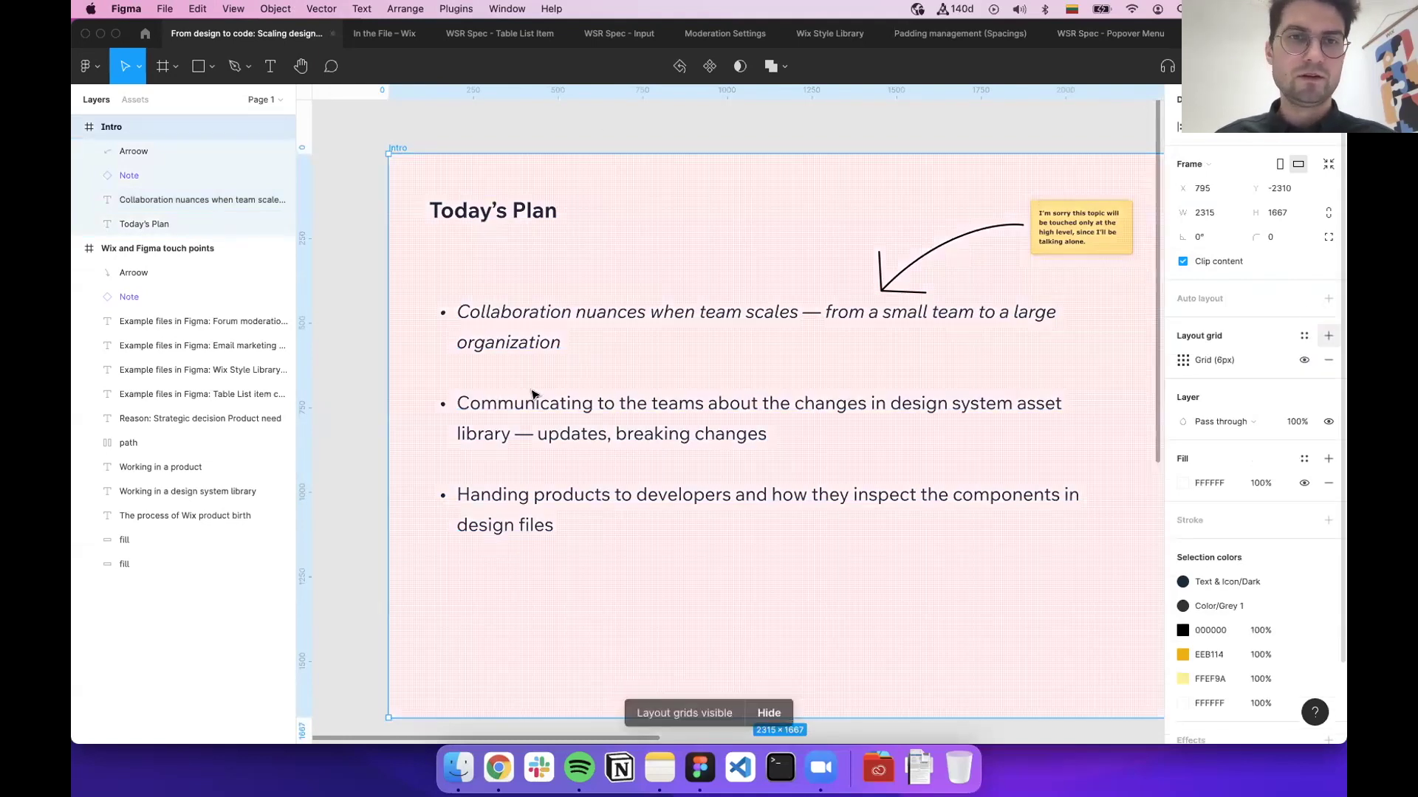
pyautogui.scroll(-1, 539, 347)
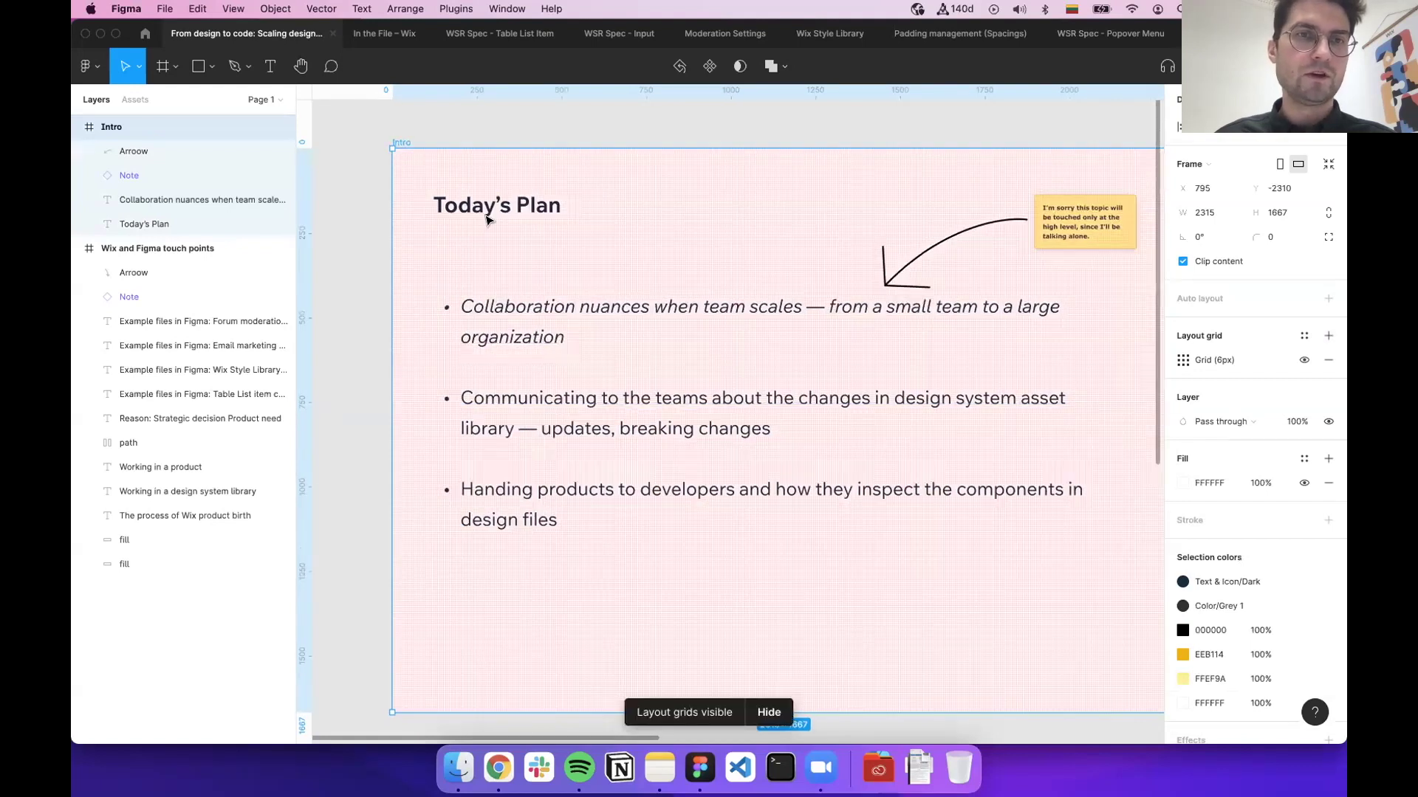
pyautogui.scroll(5, 539, 347)
pyautogui.click(535, 284)
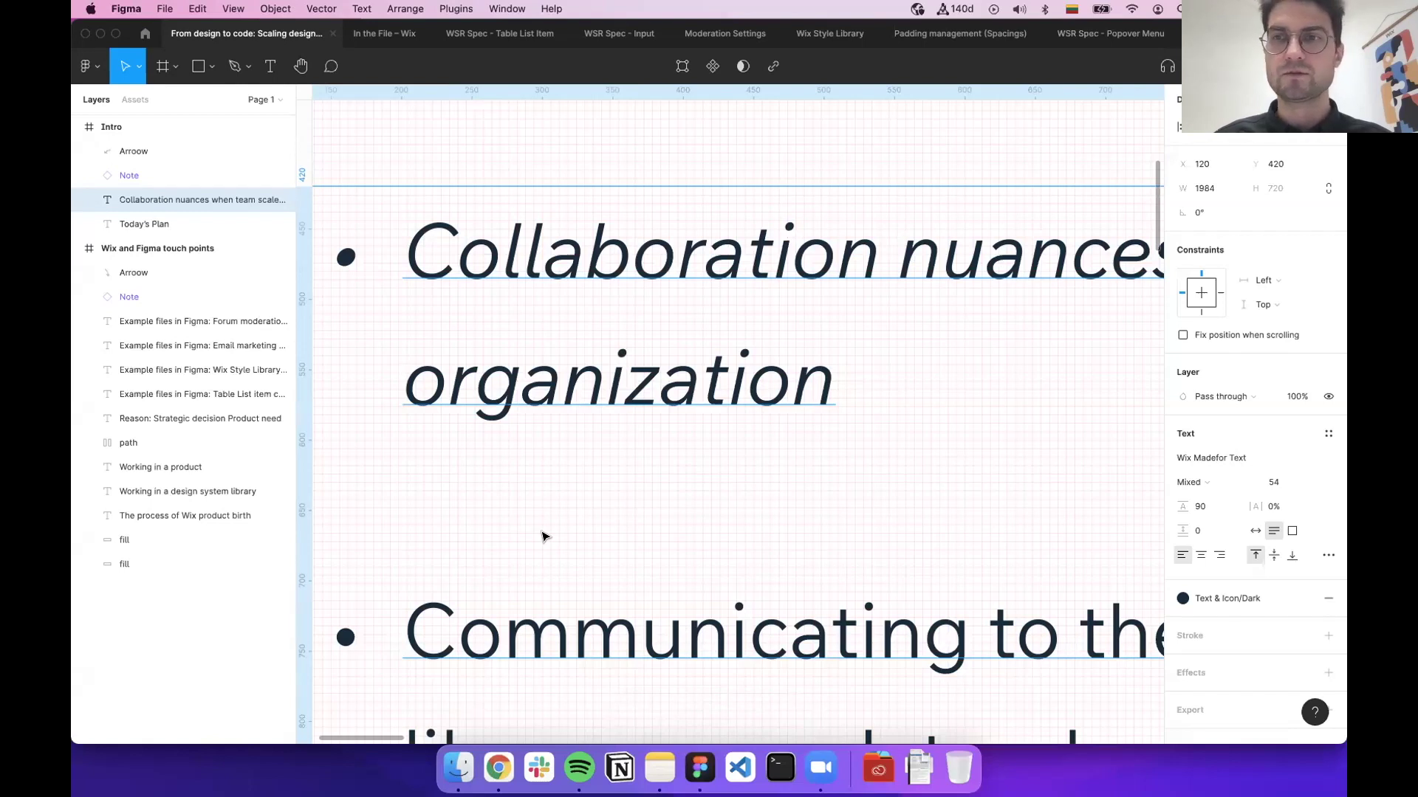
pyautogui.scroll(-1, 452, 227)
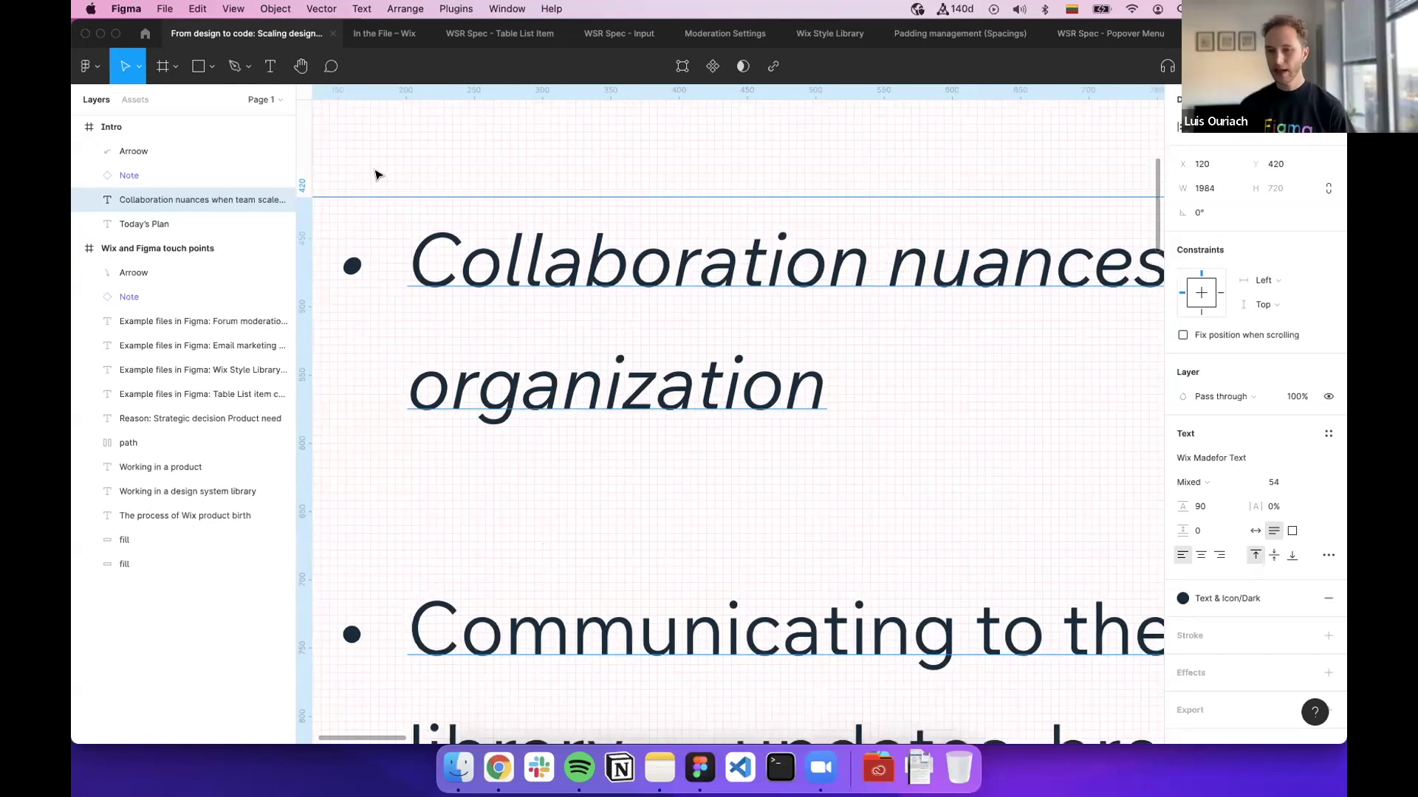
pyautogui.scroll(-3, 377, 157)
pyautogui.press('Escape')
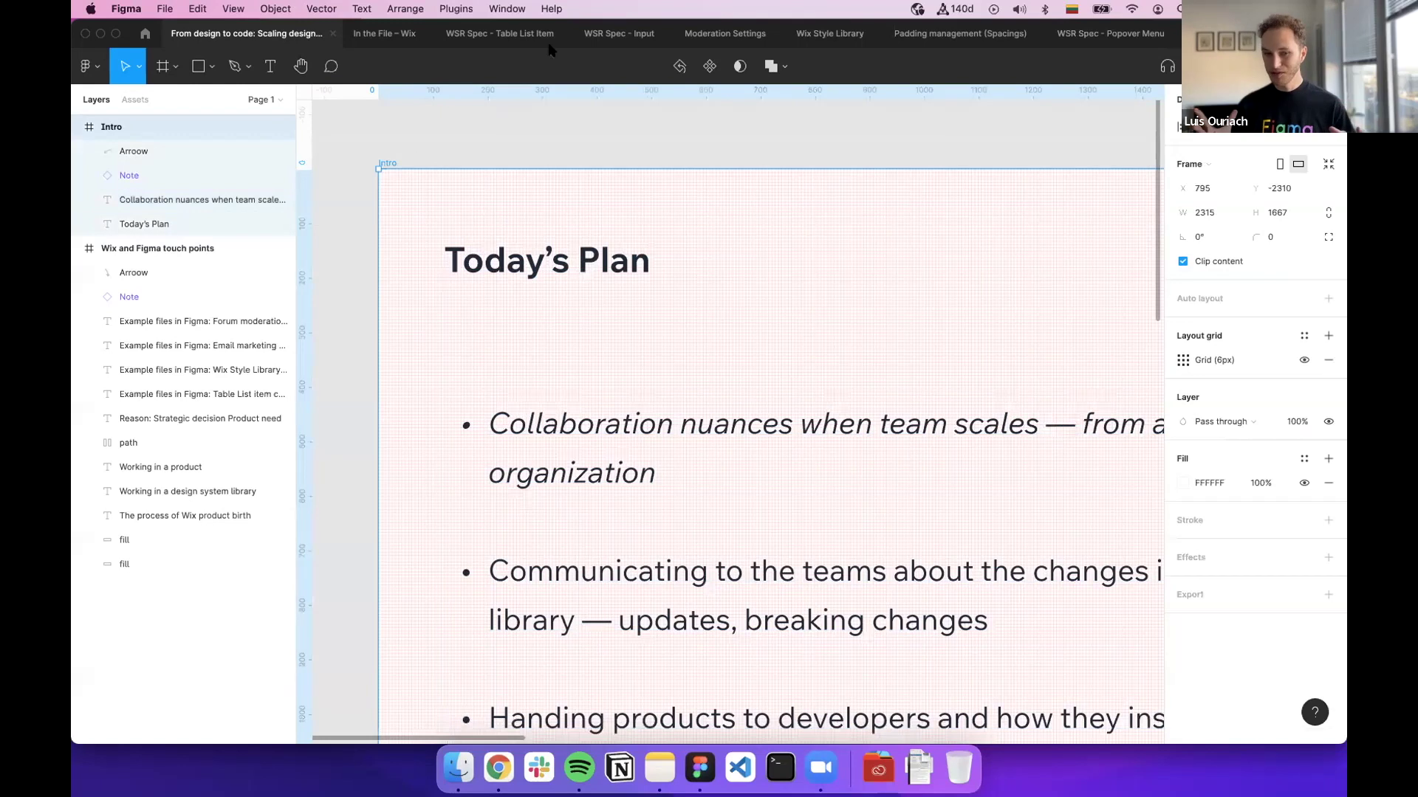
pyautogui.press('Escape')
pyautogui.scroll(-2, 458, 140)
pyautogui.hscroll(1, 458, 140)
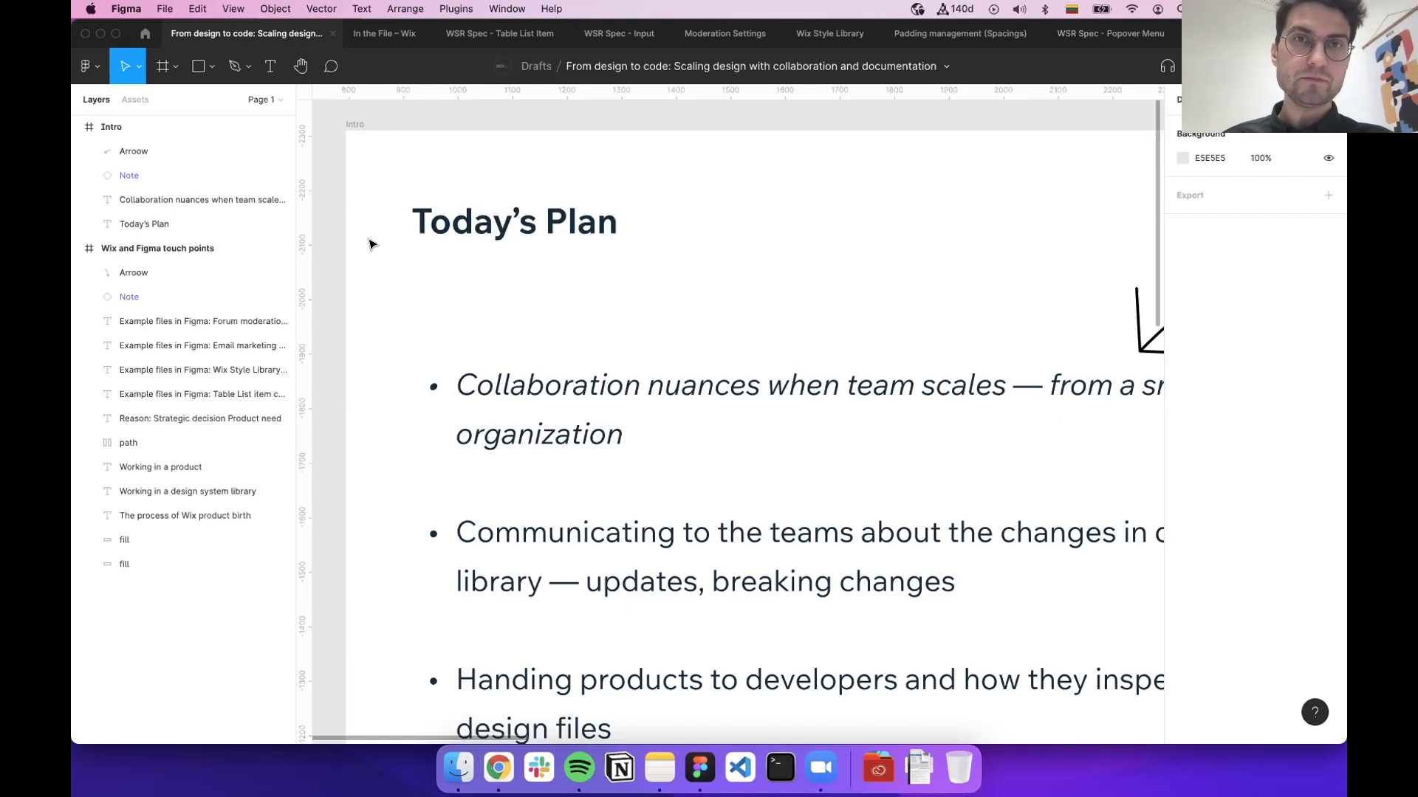
# In Chrome, show, select and hide the code of the AddItem Subtitle example
pyautogui.click(495, 762)
pyautogui.scroll(3, 418, 285)
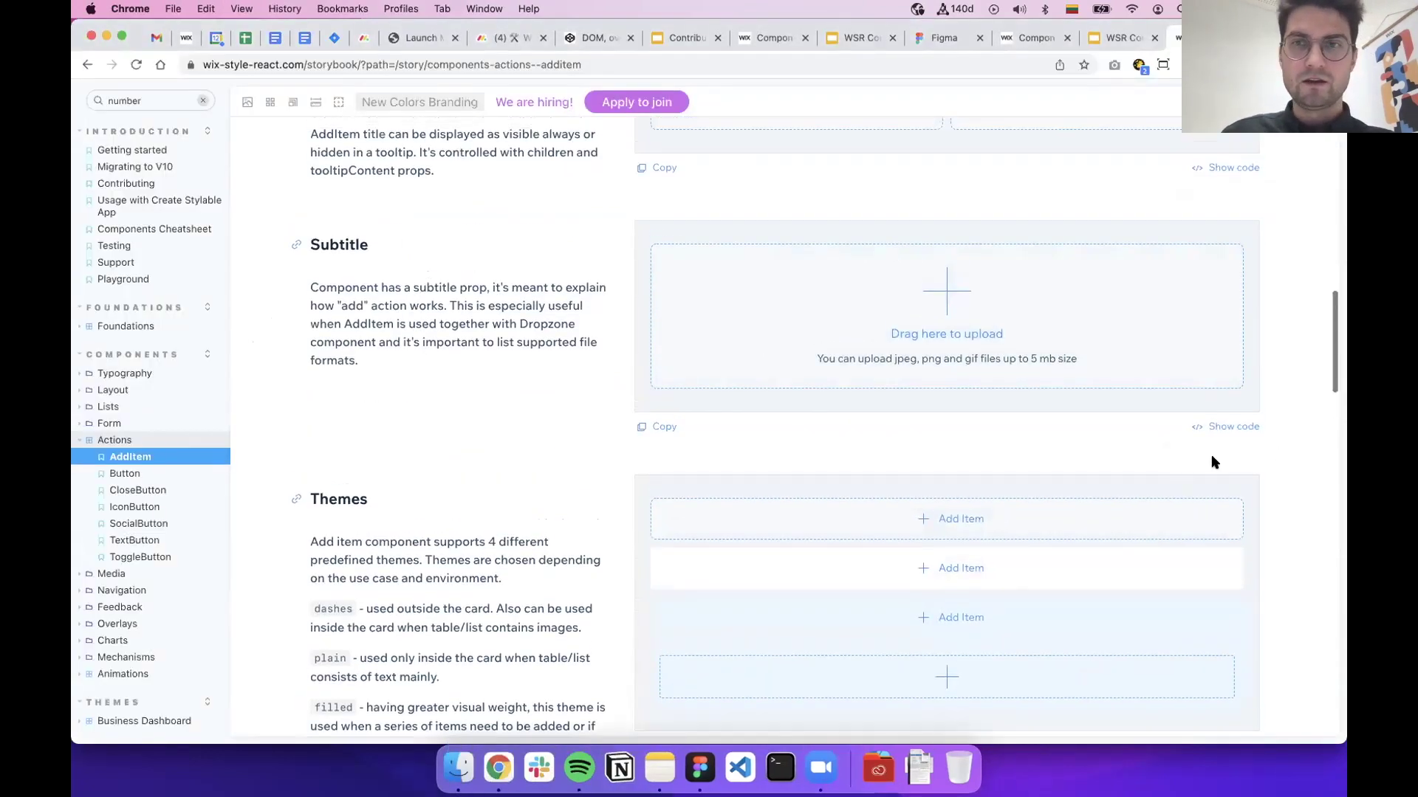
pyautogui.click(1228, 429)
pyautogui.scroll(-1, 1088, 414)
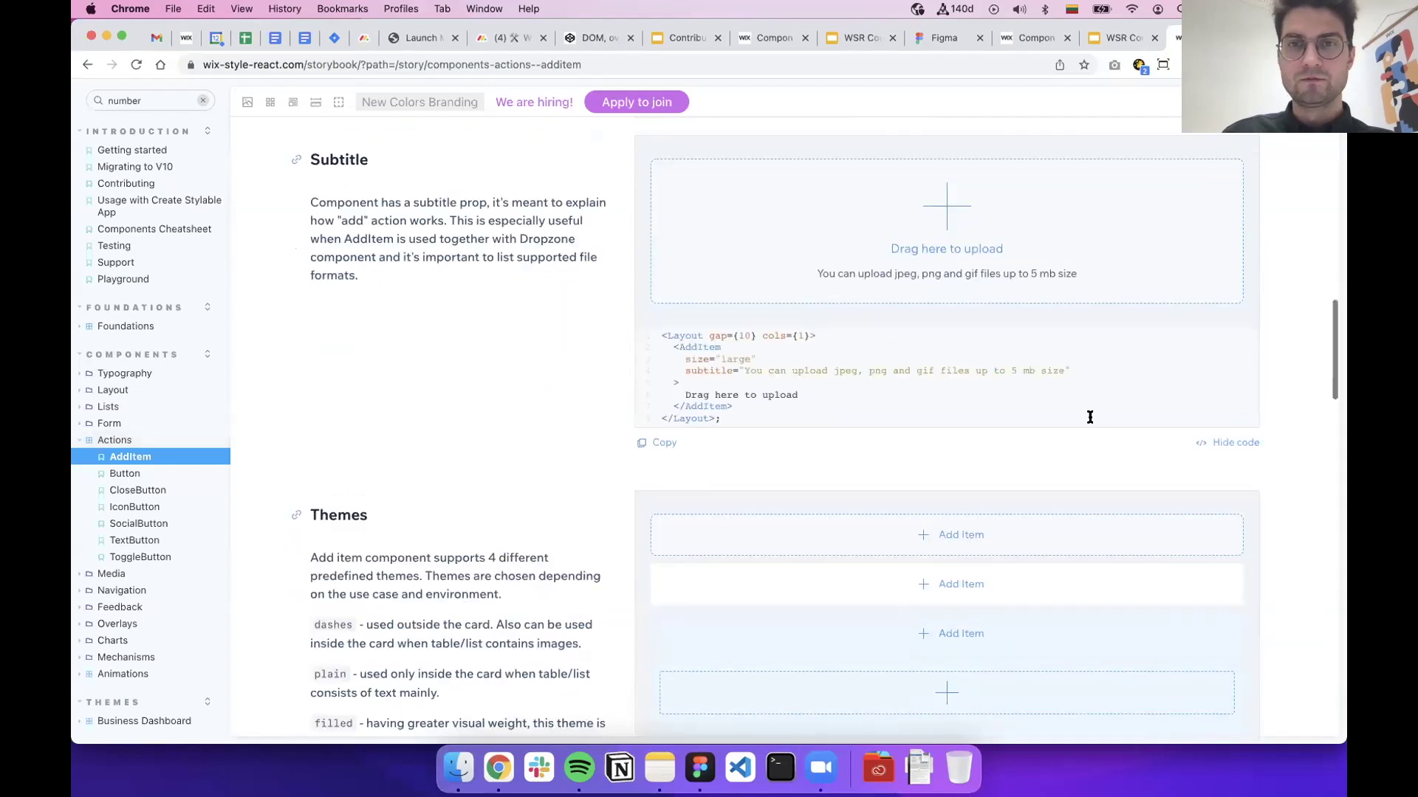
pyautogui.moveTo(738, 419); pyautogui.dragTo(661, 333)
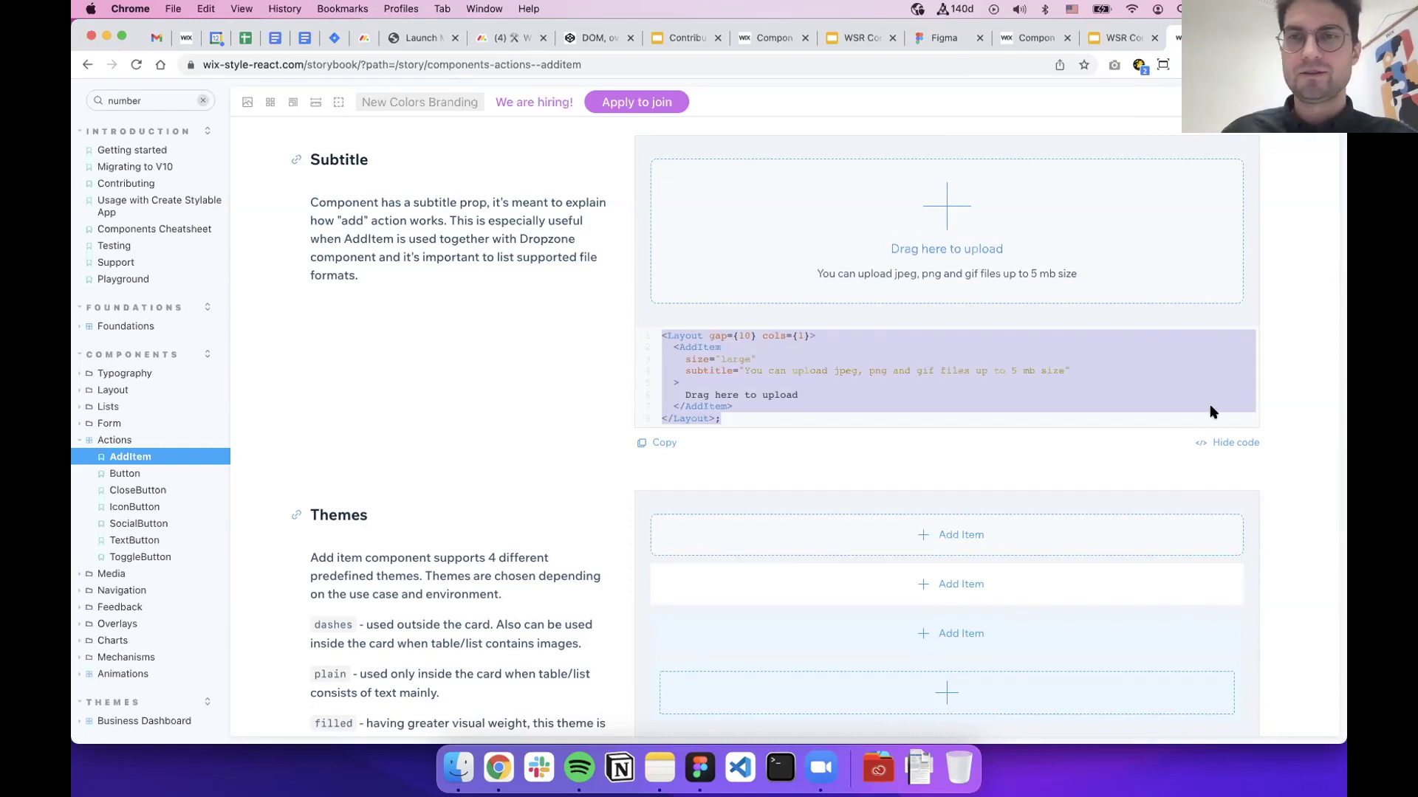
pyautogui.click(1241, 443)
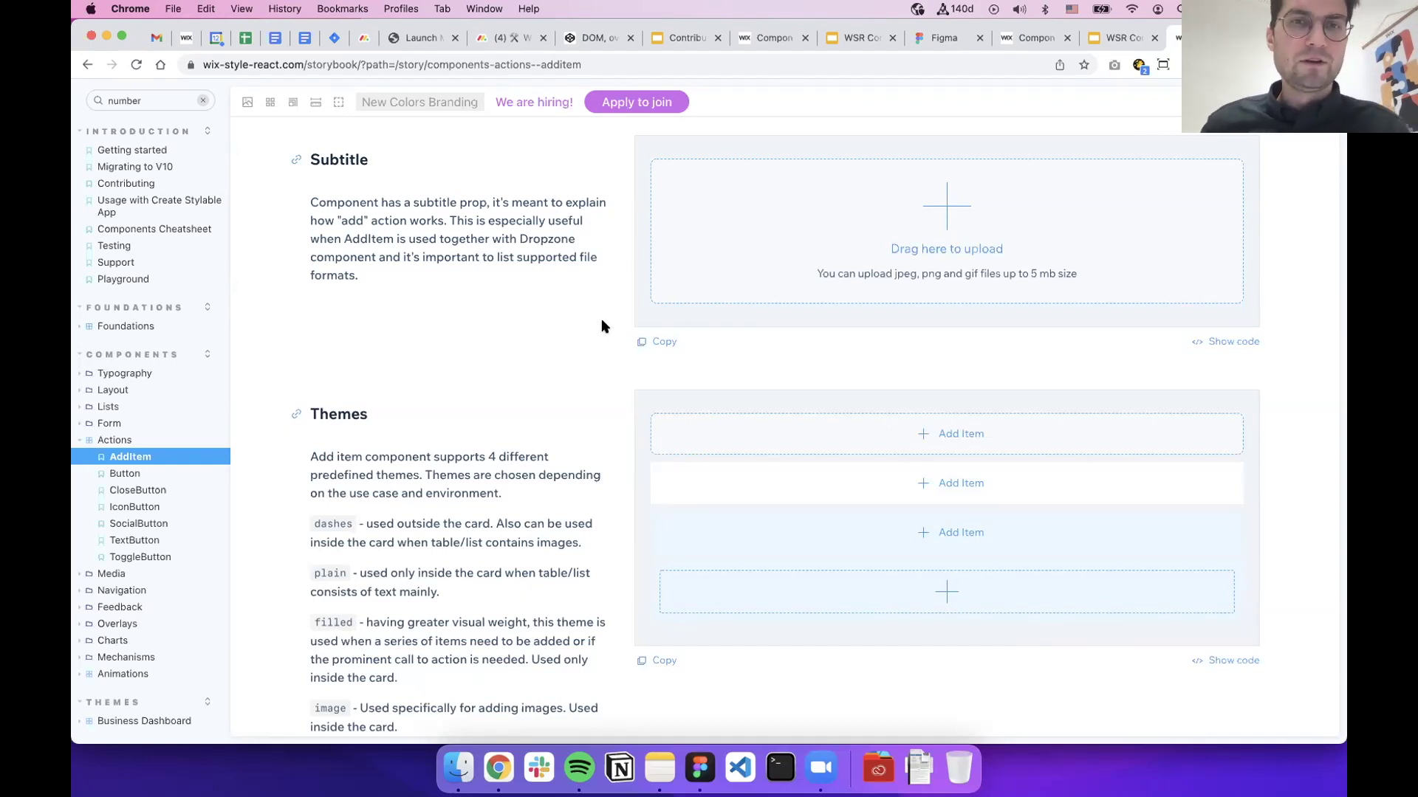
# Browse the AddItem Themes section (dashes, plain, filled, image), then switch back to Figma
pyautogui.scroll(10, 601, 325)
pyautogui.scroll(-15, 601, 326)
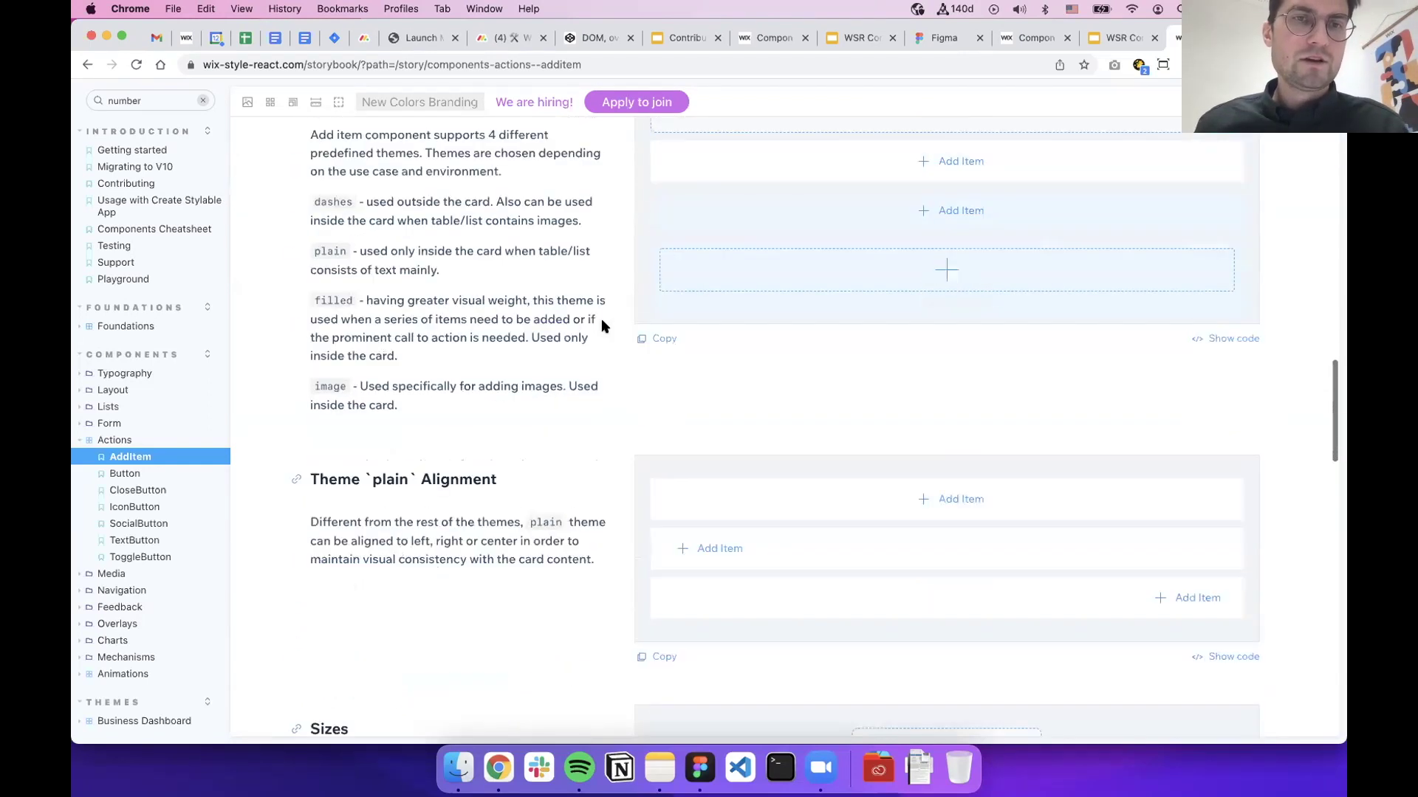
pyautogui.scroll(-9, 603, 325)
pyautogui.scroll(10, 602, 325)
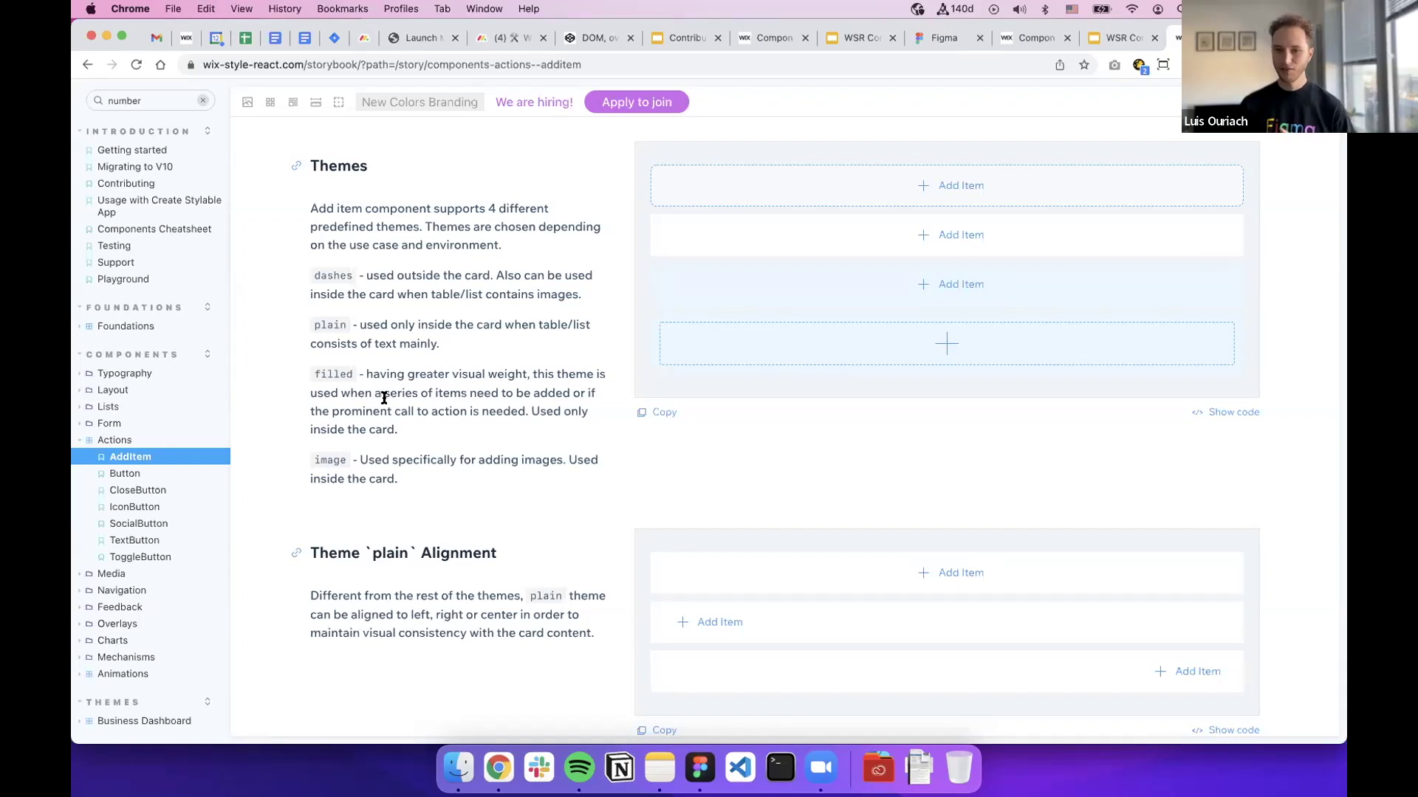
pyautogui.press('super+Tab')
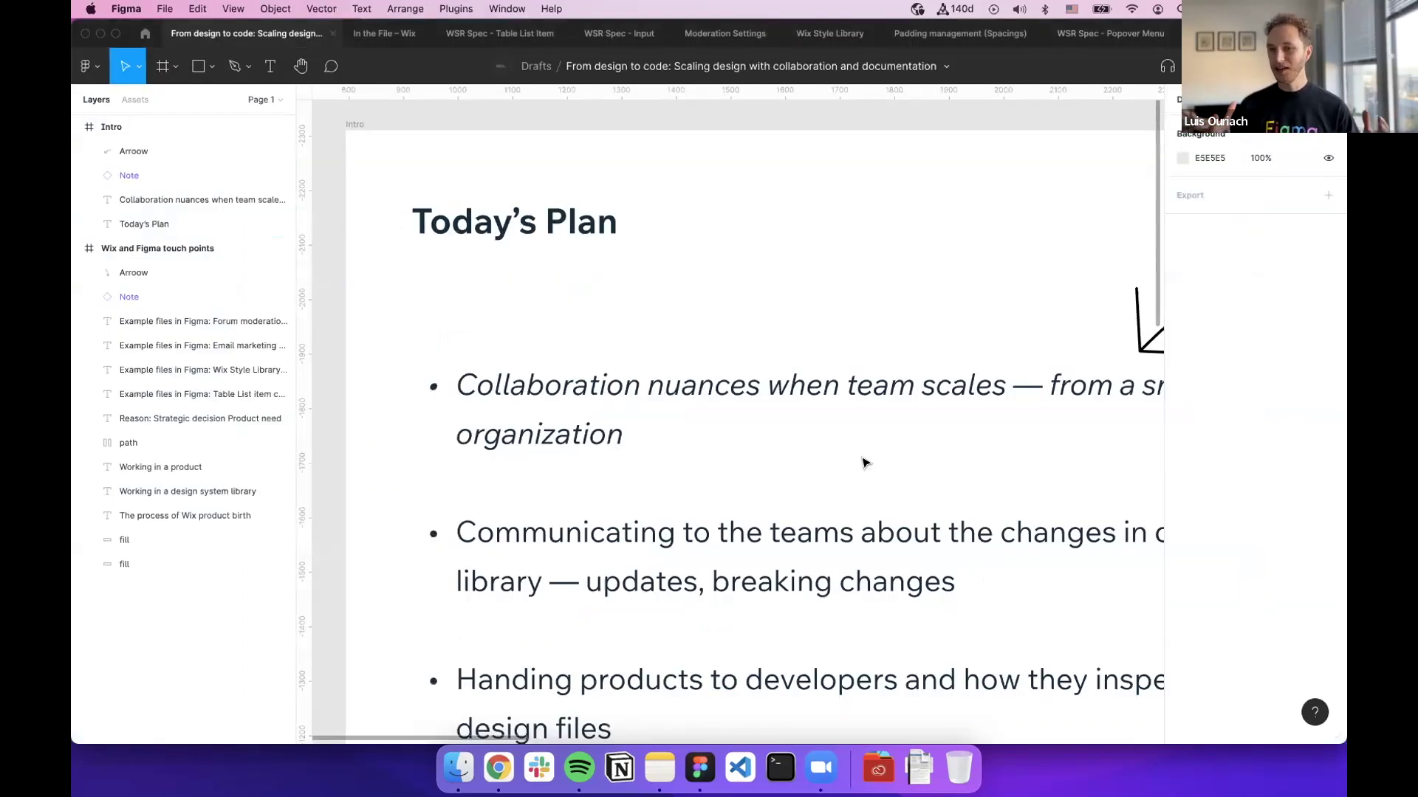